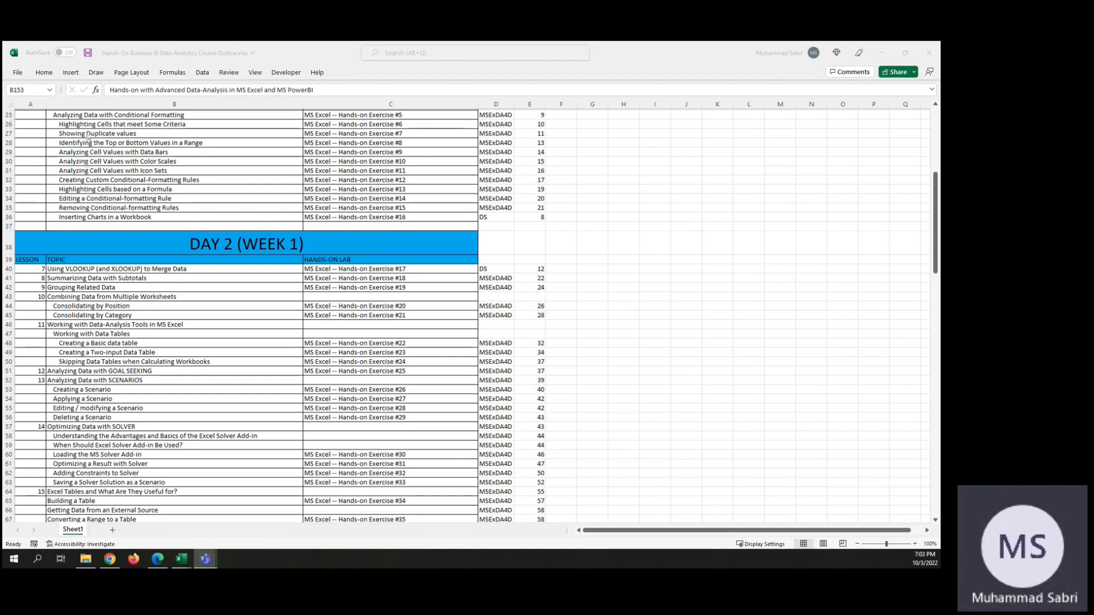
Step: Open the recent workbook Day01-Practice.xlsx and show its Product Defects sheet
left_click(86, 137)
left_click(75, 136)
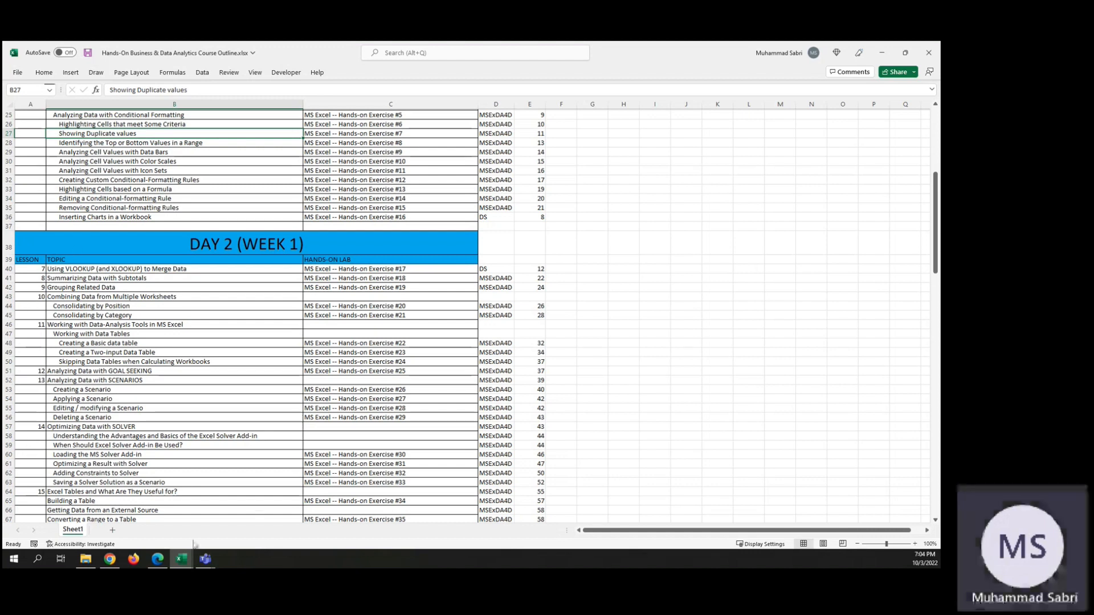
mouse_move(181, 561)
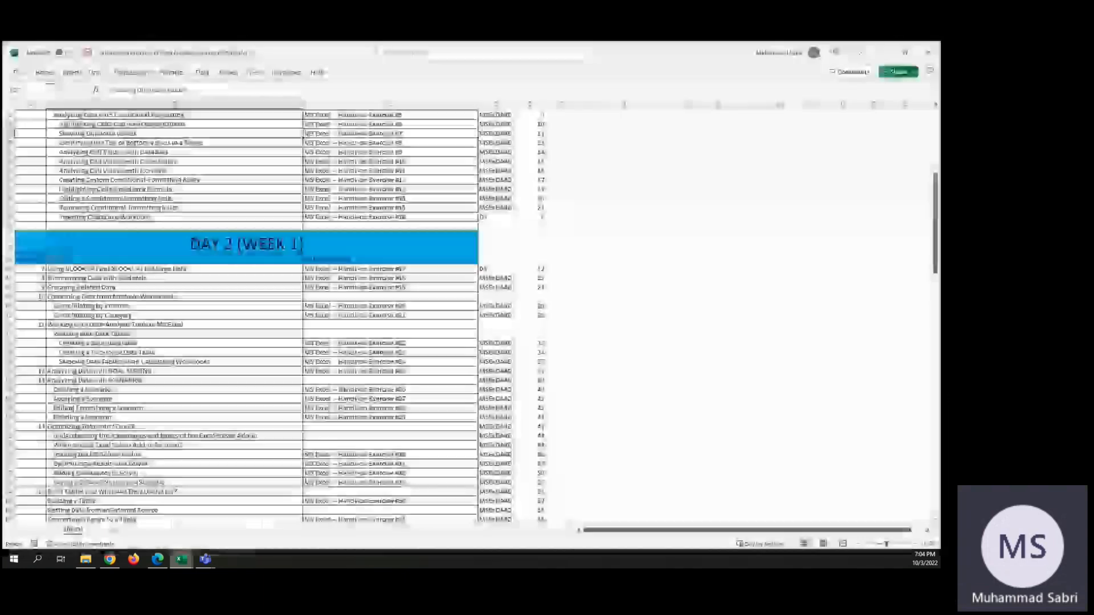
left_click(17, 72)
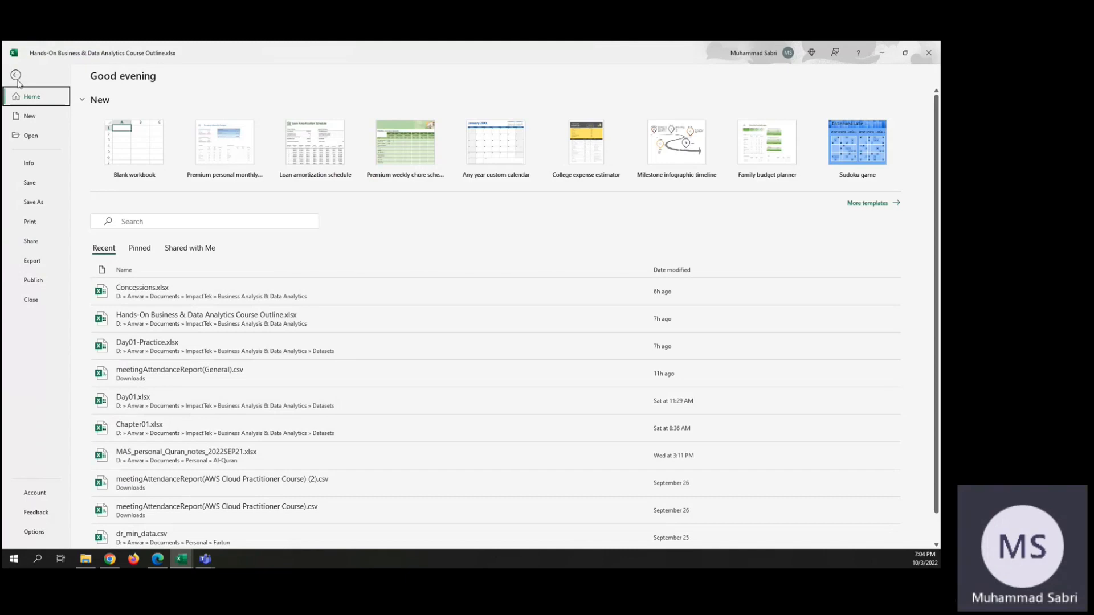
left_click(164, 346)
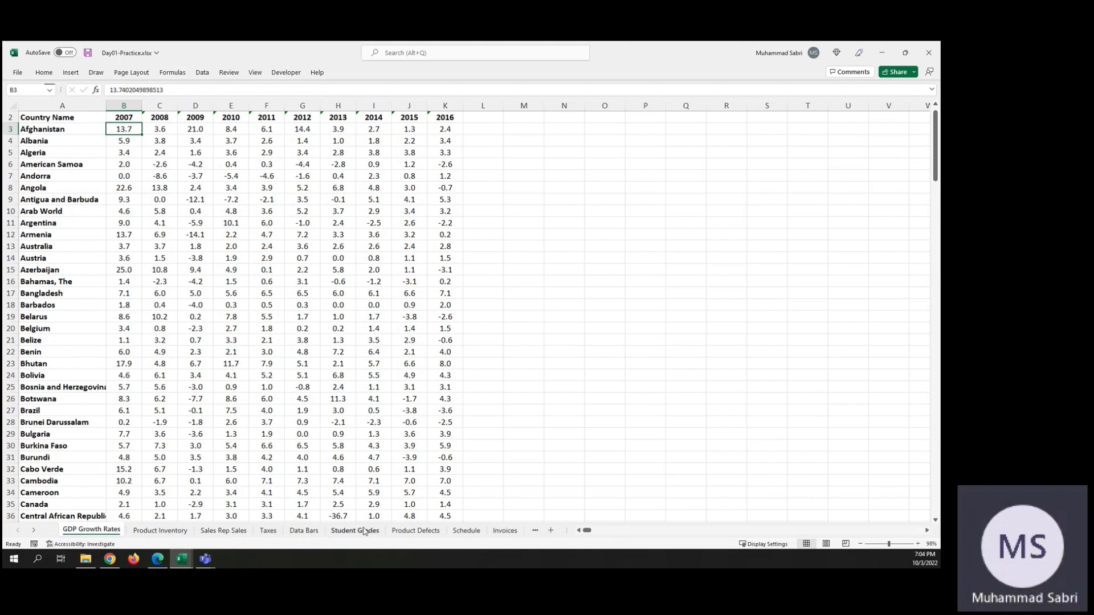
left_click(427, 534)
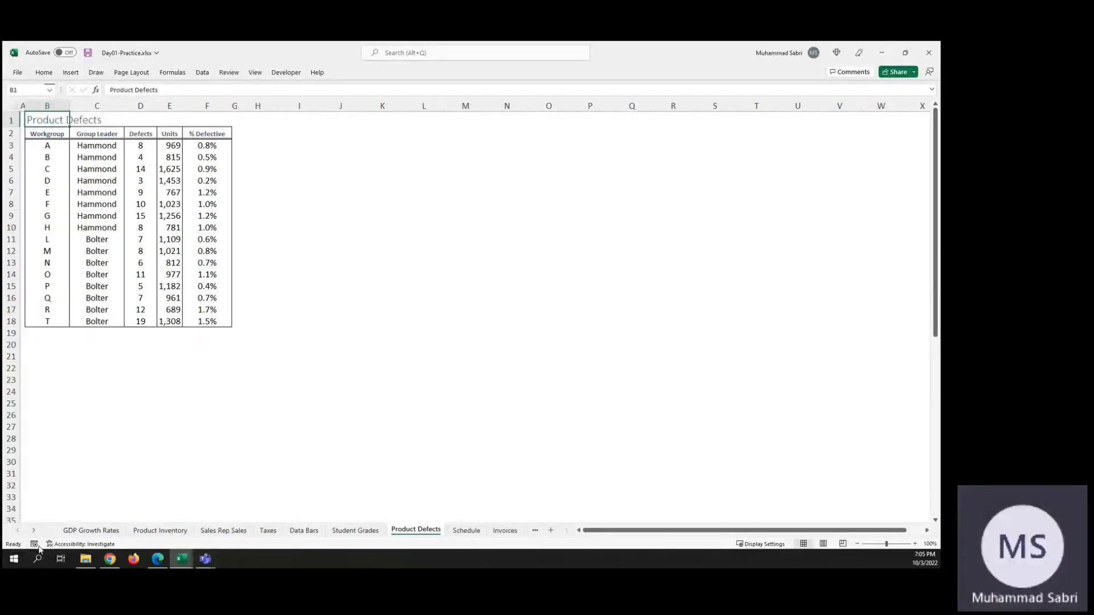
Step: Launch Calculator and compute the difference 1.7 - 0.2 for the % Defective values
left_click(14, 558)
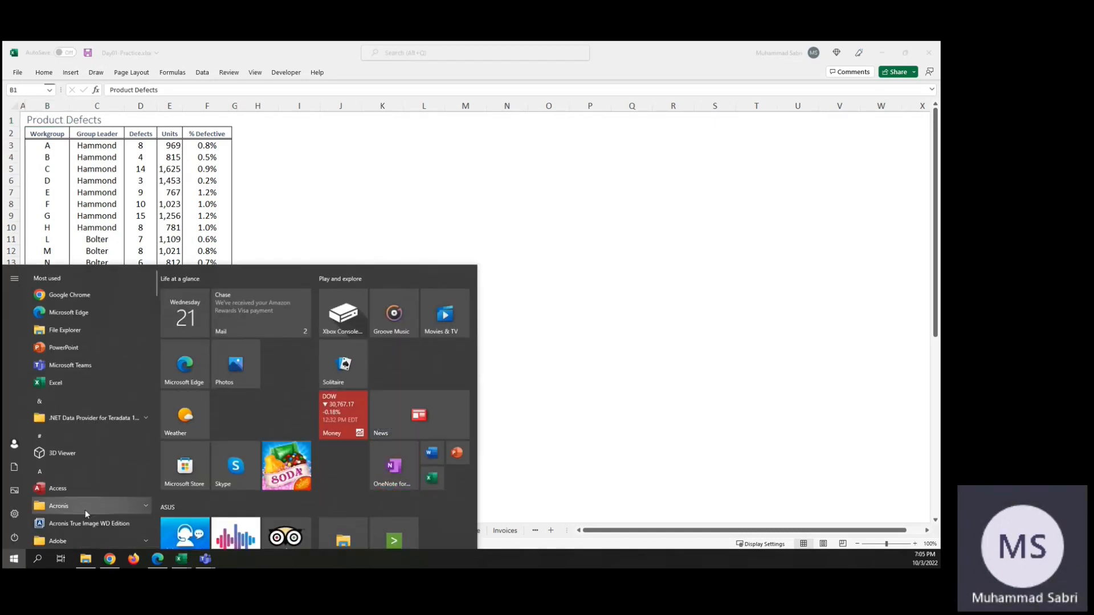
type("dalc")
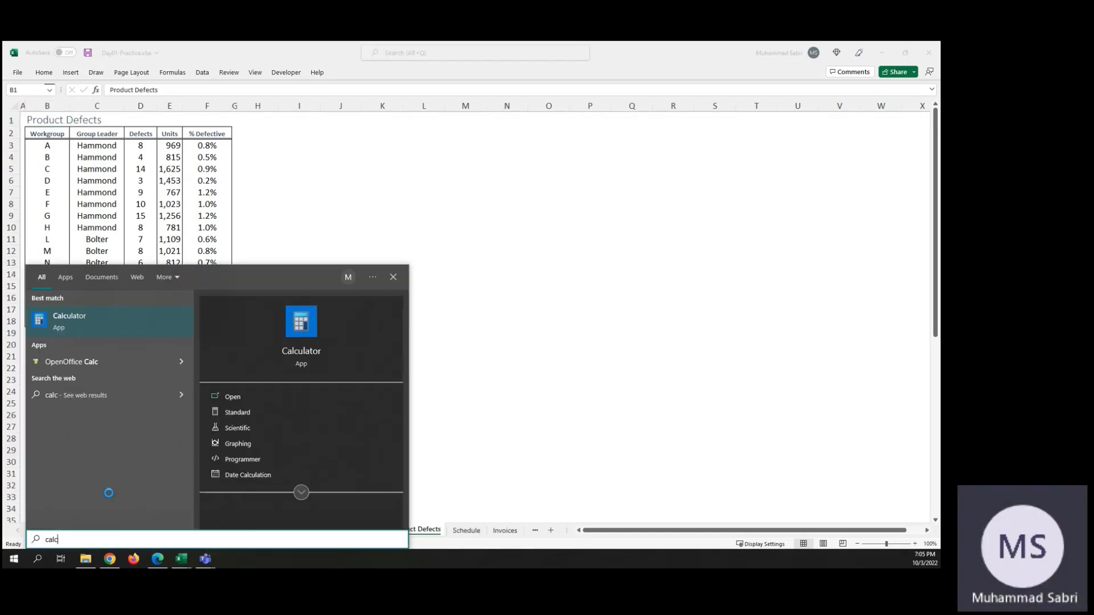
key("Return")
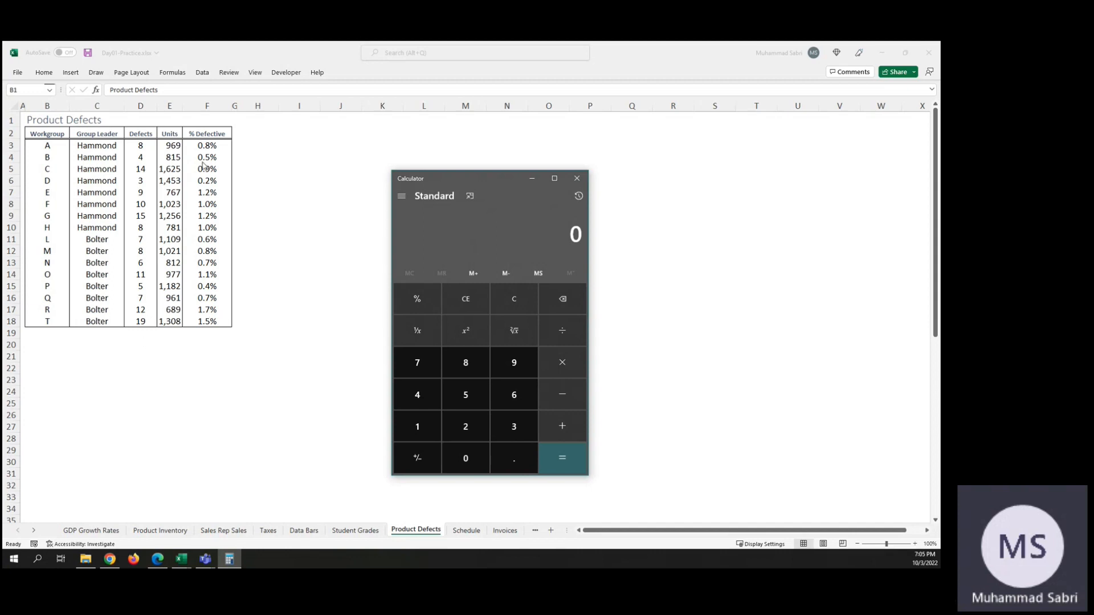
type("1.7 - 0.2")
key("Return")
Step: Start a formula-based conditional formatting rule for the % Defective cells F3:F18 with the formula =$F$3:$F$18 > 0.2
left_click(206, 147)
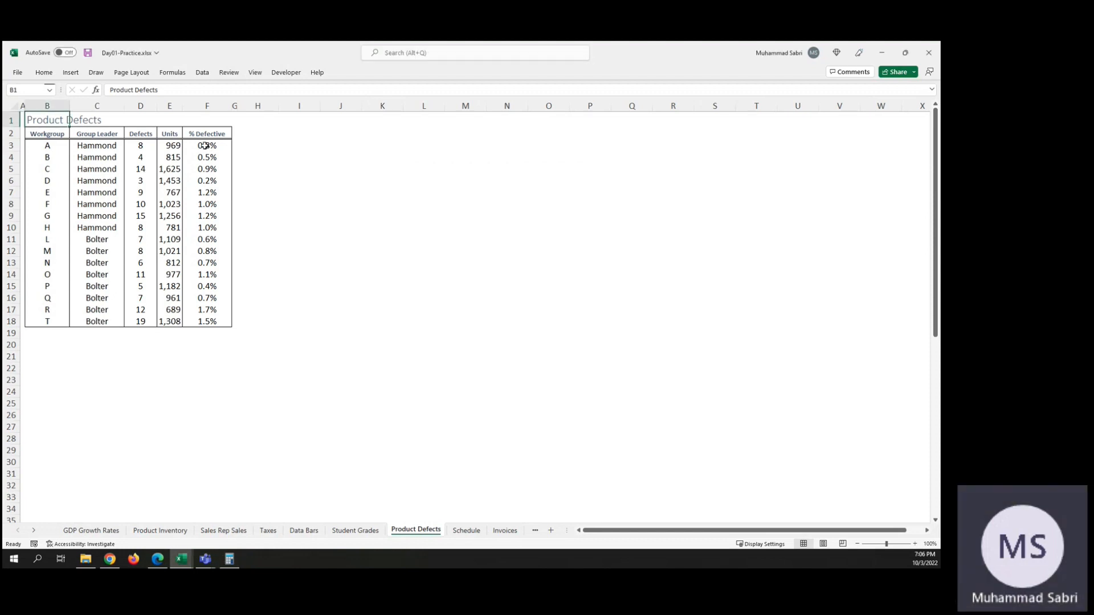
left_click(206, 323, "shift")
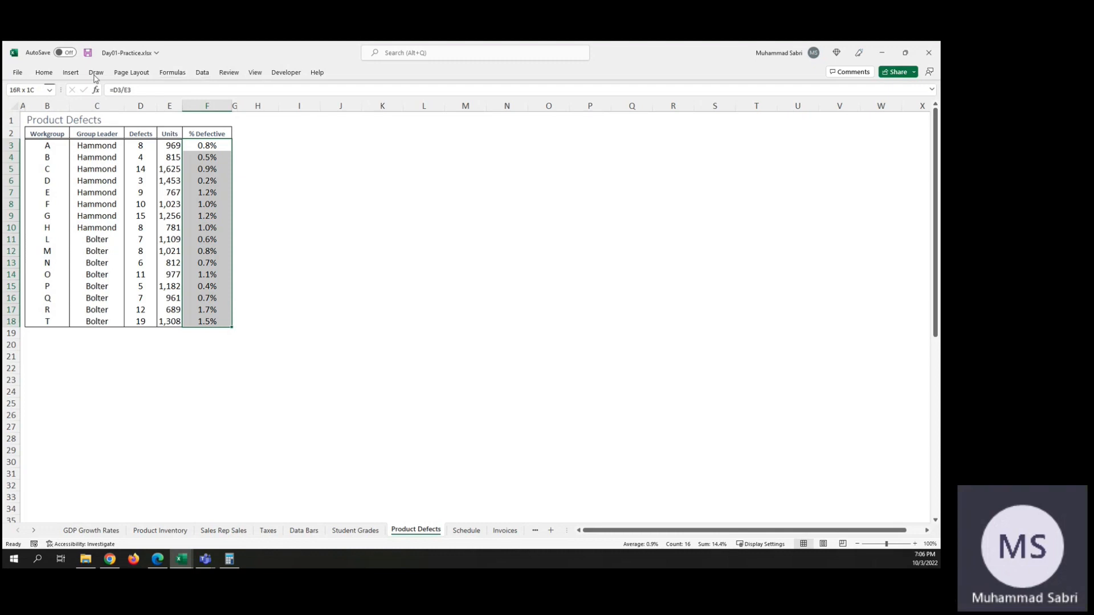
left_click(44, 73)
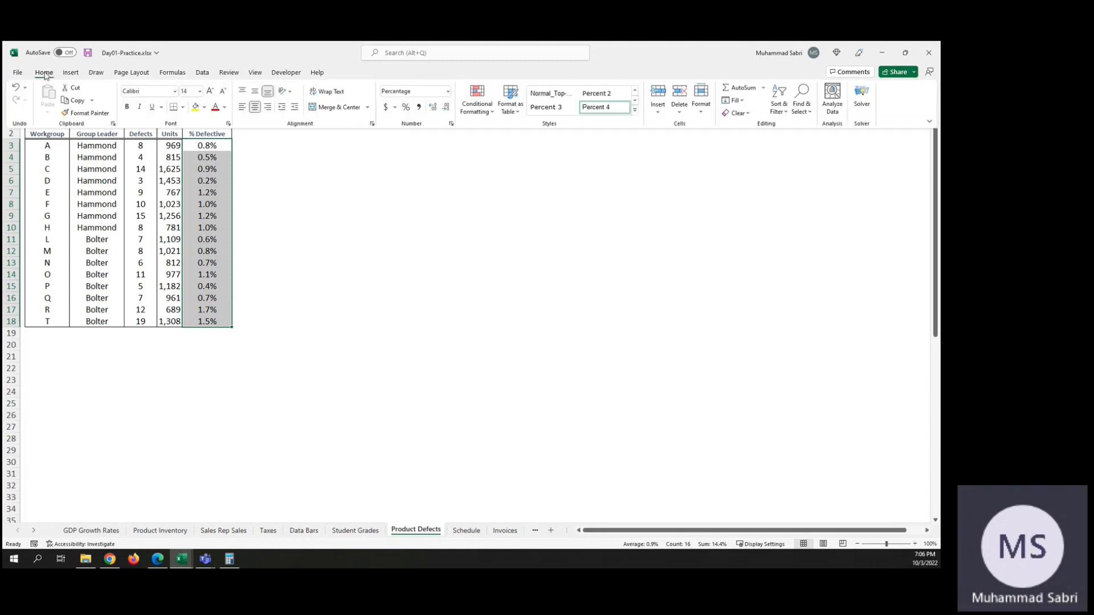
left_click(491, 113)
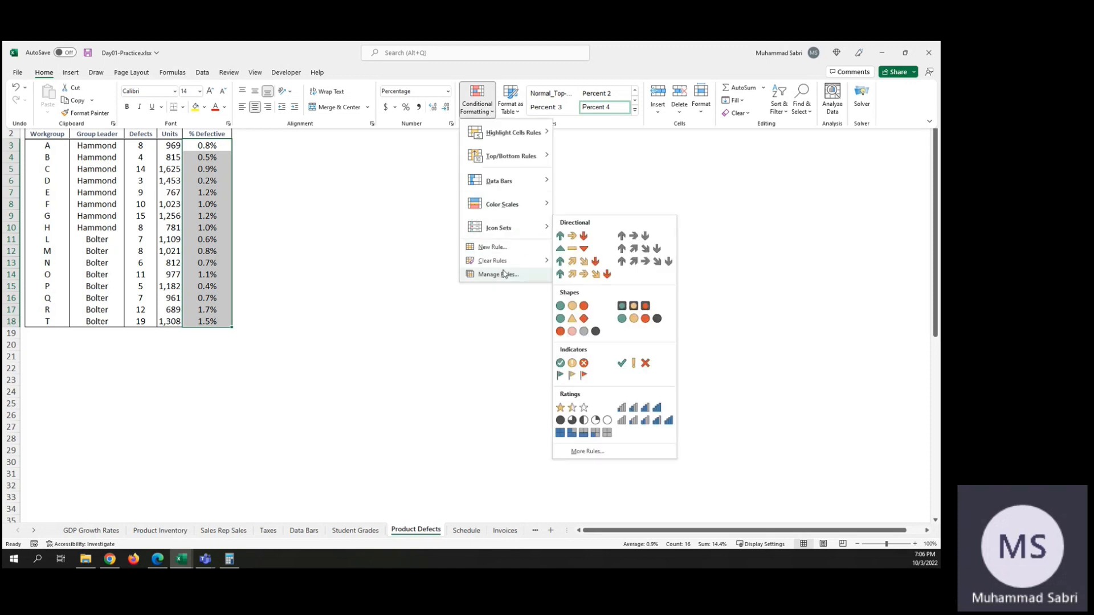
left_click(496, 249)
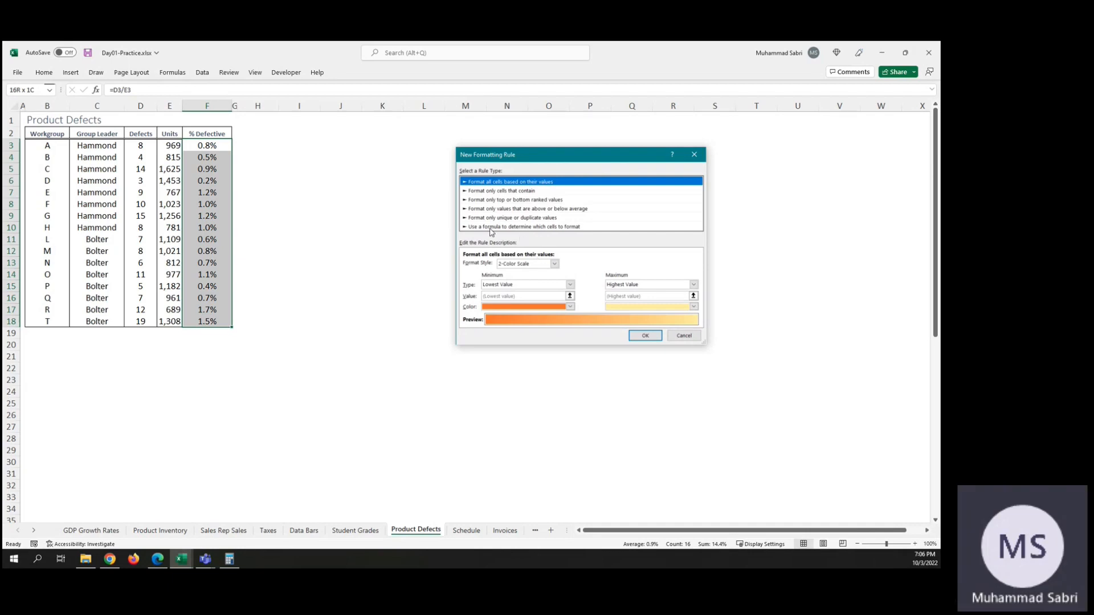
left_click(530, 227)
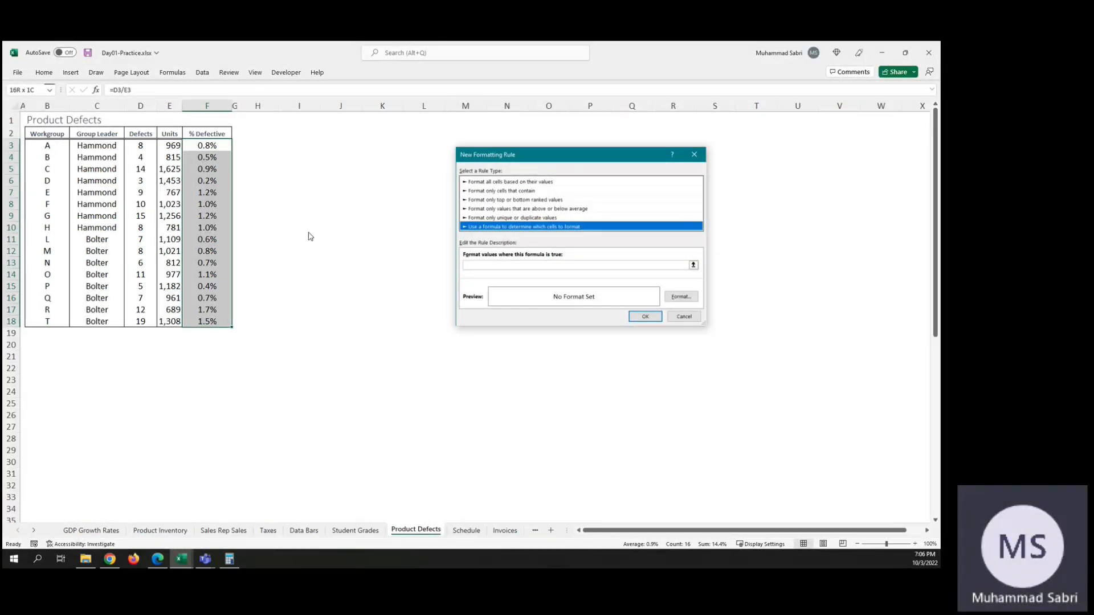
left_click(494, 266)
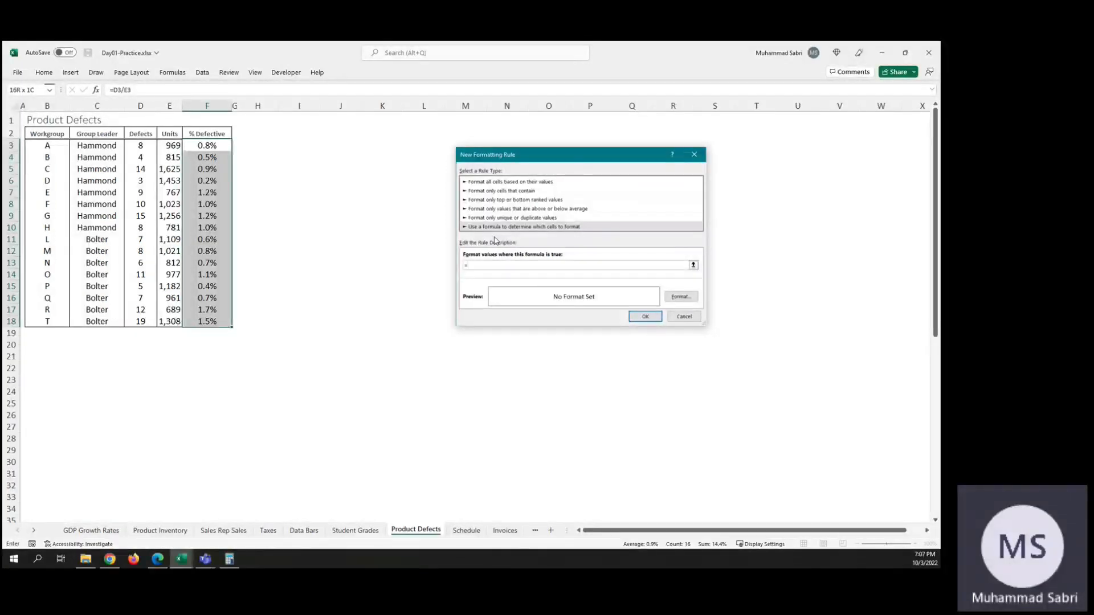
left_click(200, 146)
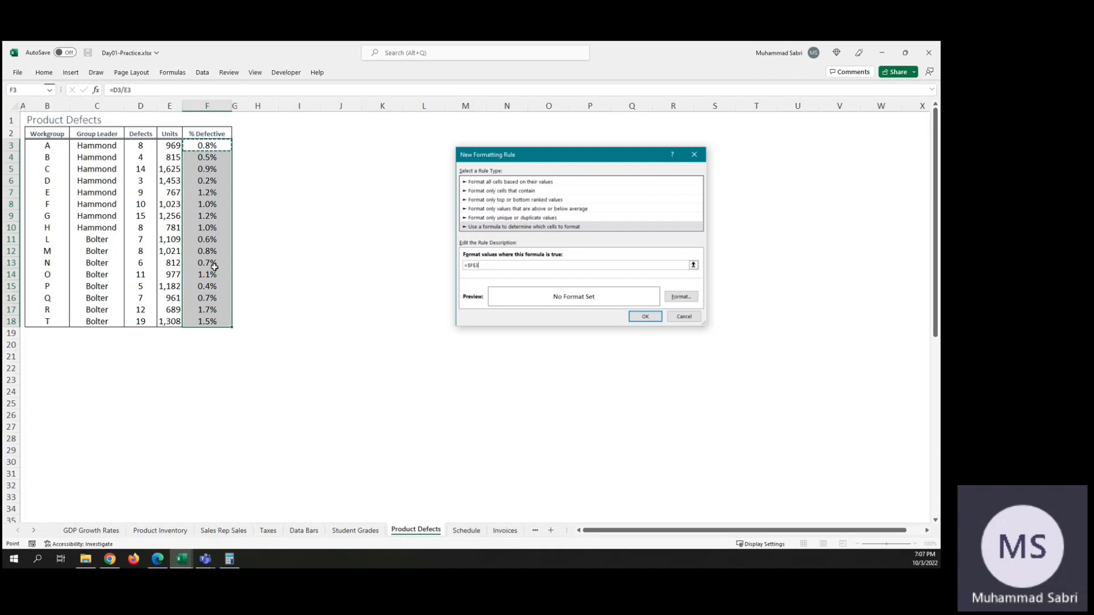
left_click_drag(200, 309, 204, 322)
type("> 0.2")
Step: Give the new rule a Bold Italic font style and create it
left_click(684, 296)
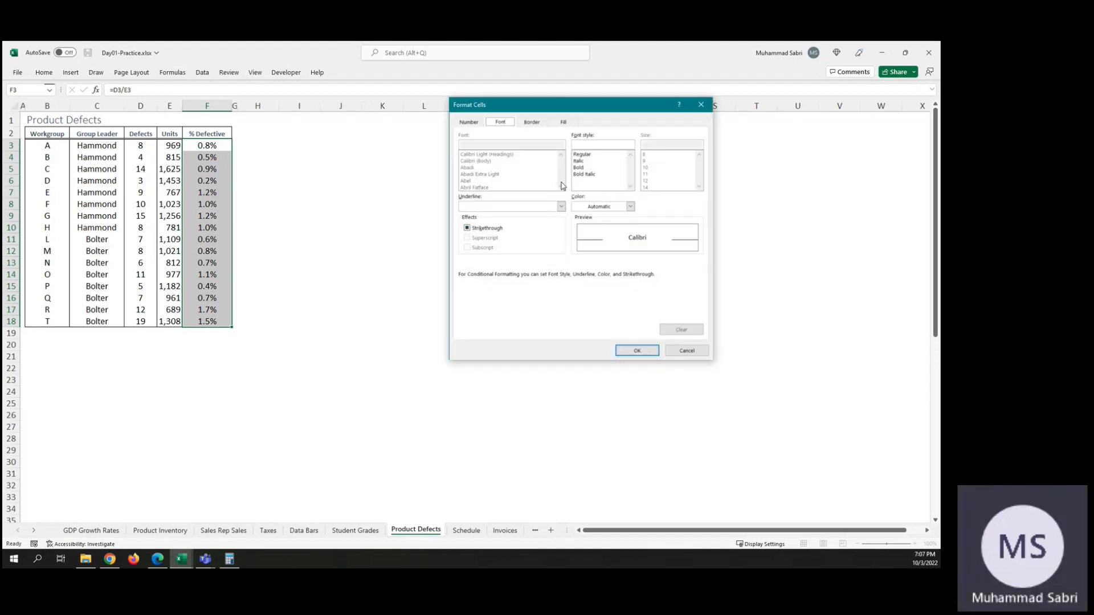
left_click(583, 175)
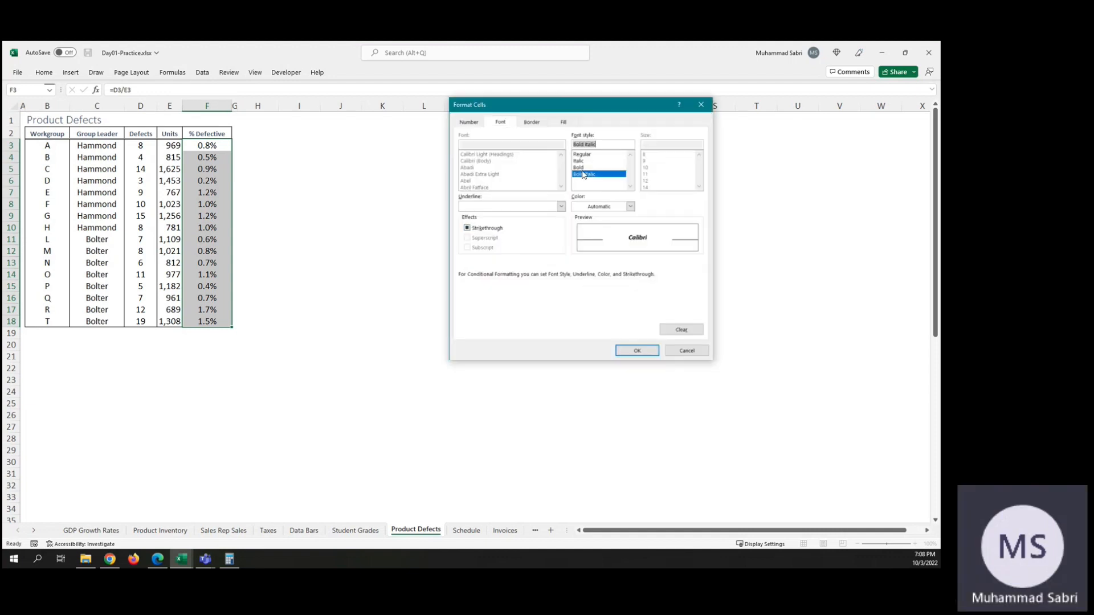
left_click(653, 352)
left_click(653, 317)
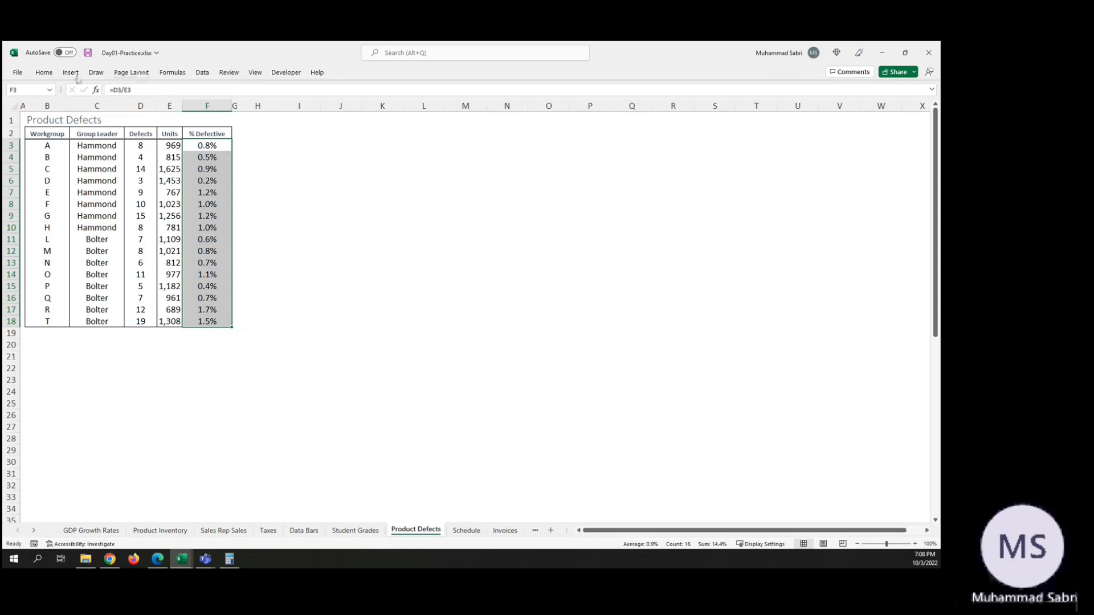
left_click(44, 73)
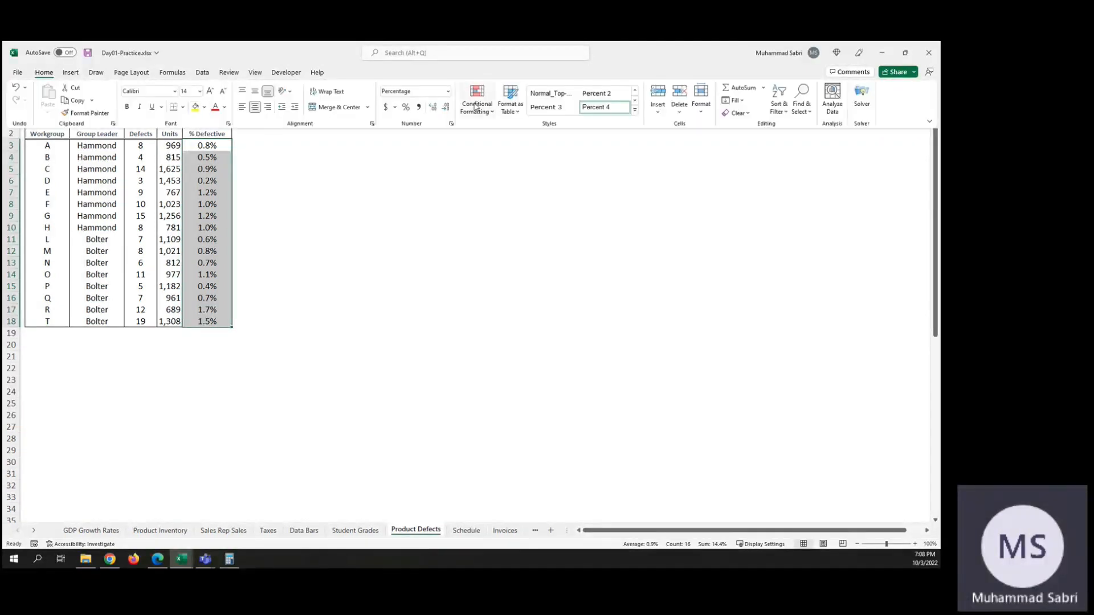
left_click(477, 114)
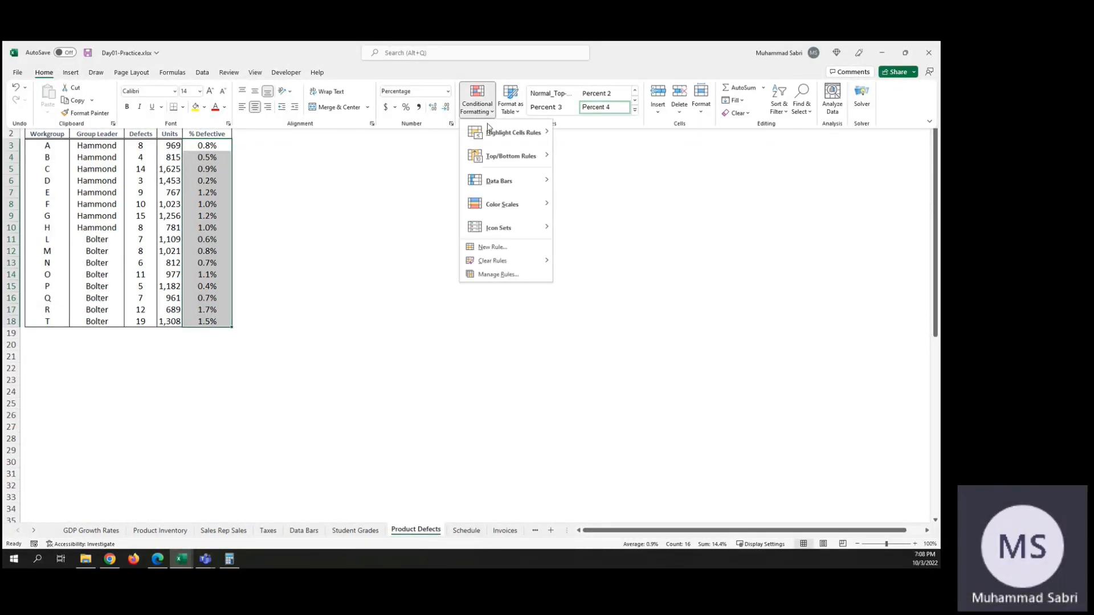
left_click(505, 247)
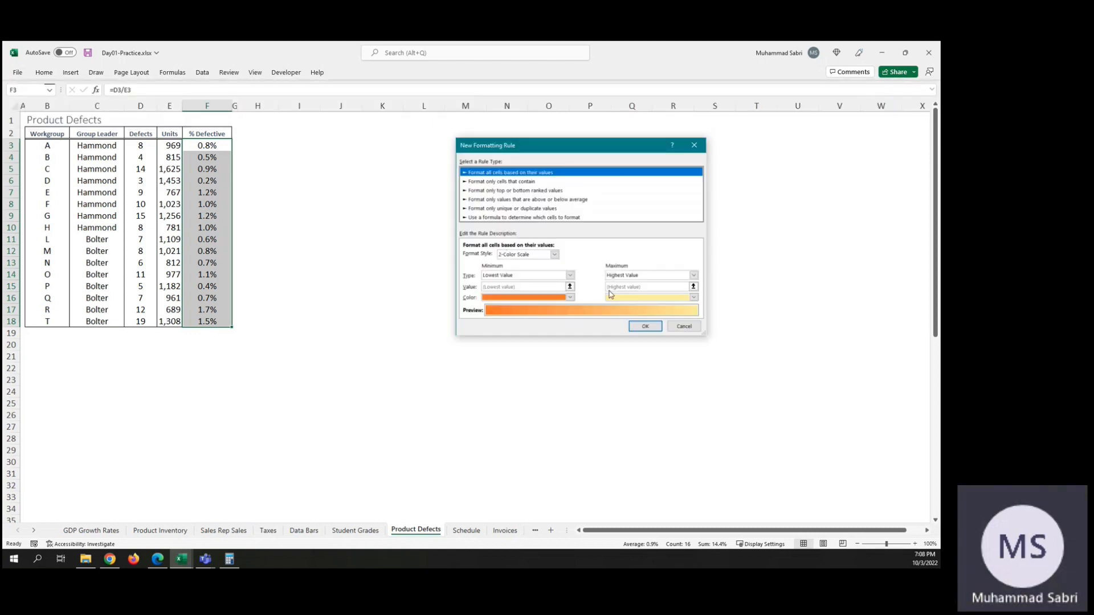
left_click(513, 218)
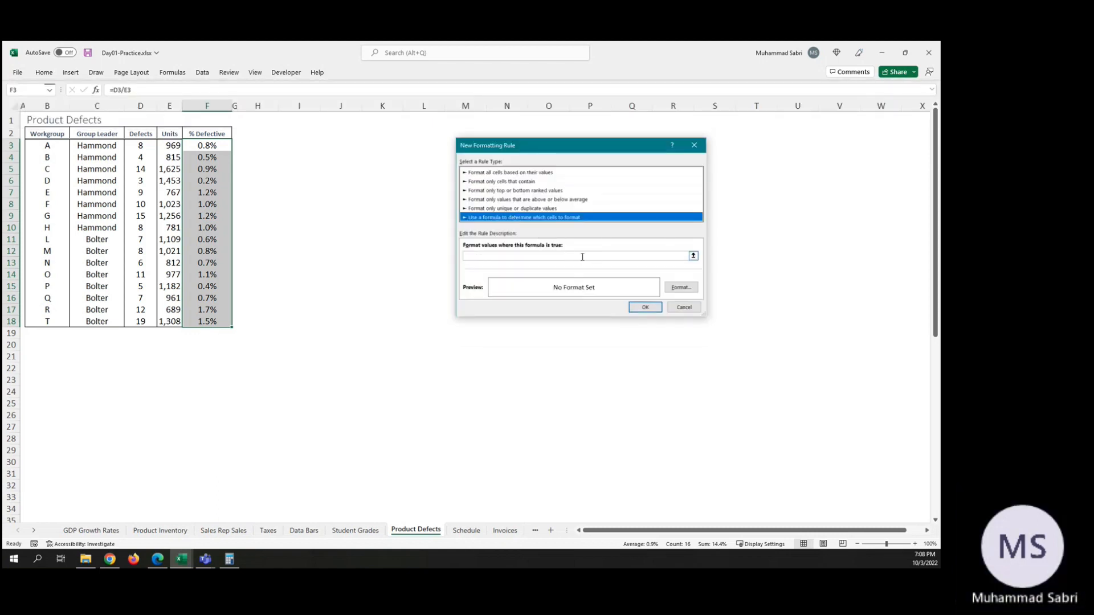
left_click(684, 308)
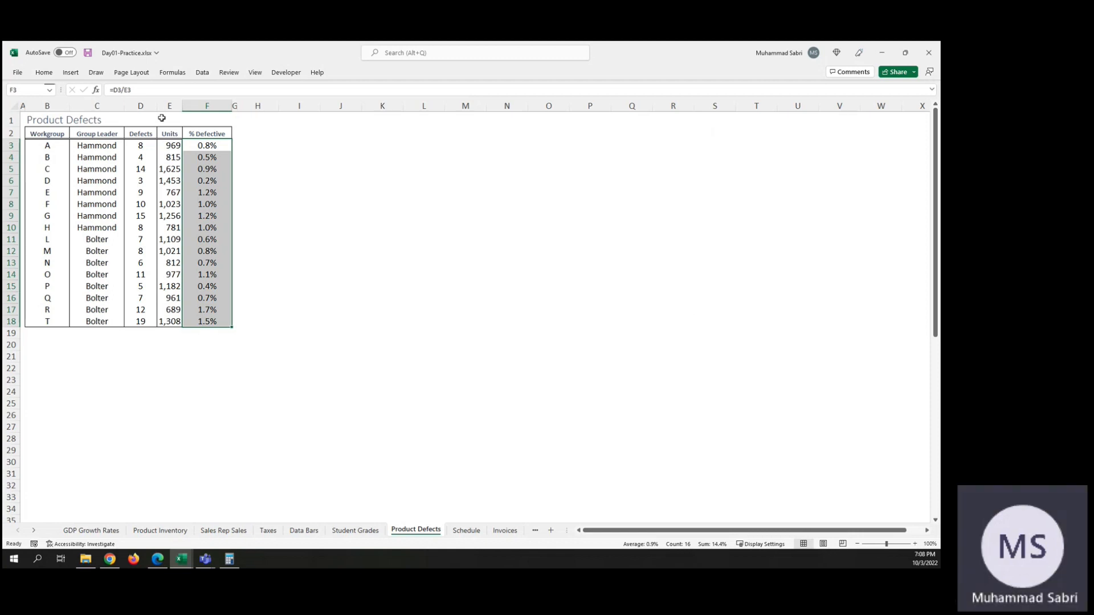
Step: Change the % Defective conditional formatting rule's formula to =$F$3:$F$18 > F6 and apply it to the cells
left_click(45, 74)
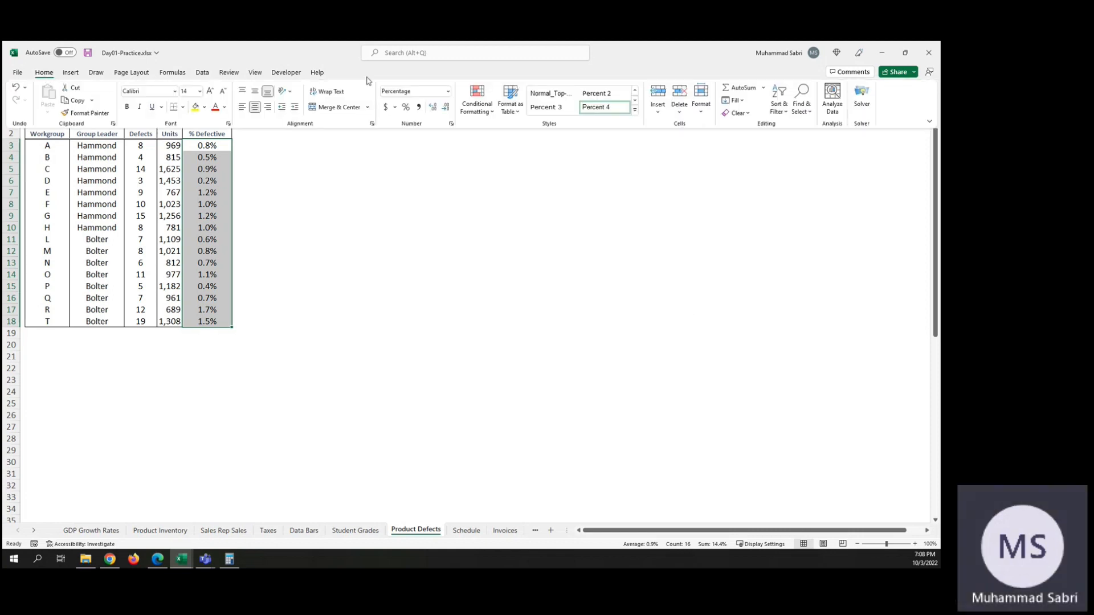
left_click(483, 108)
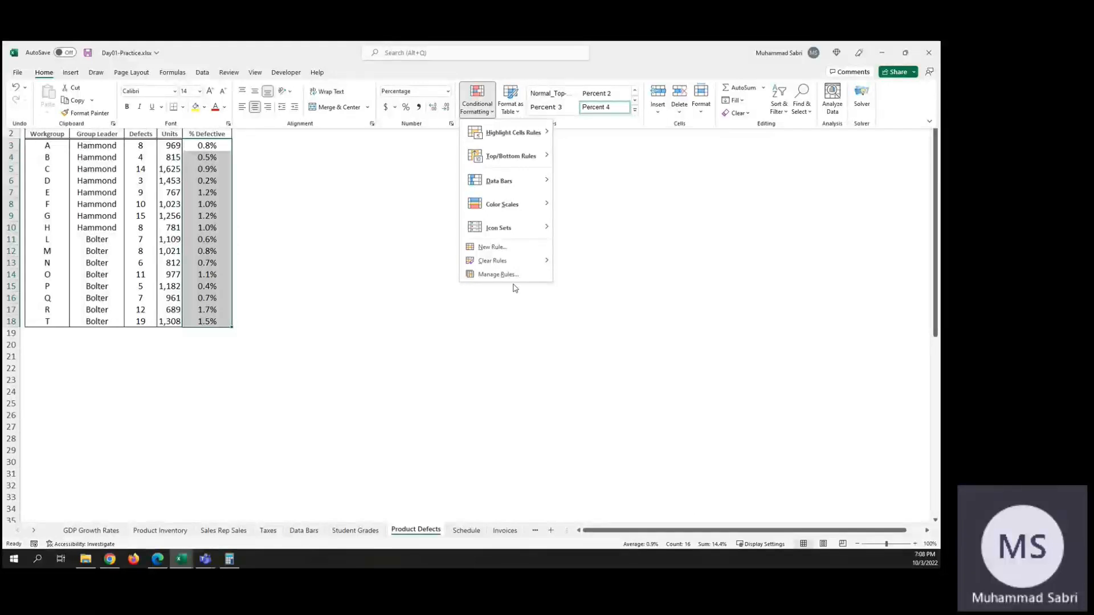
left_click(508, 275)
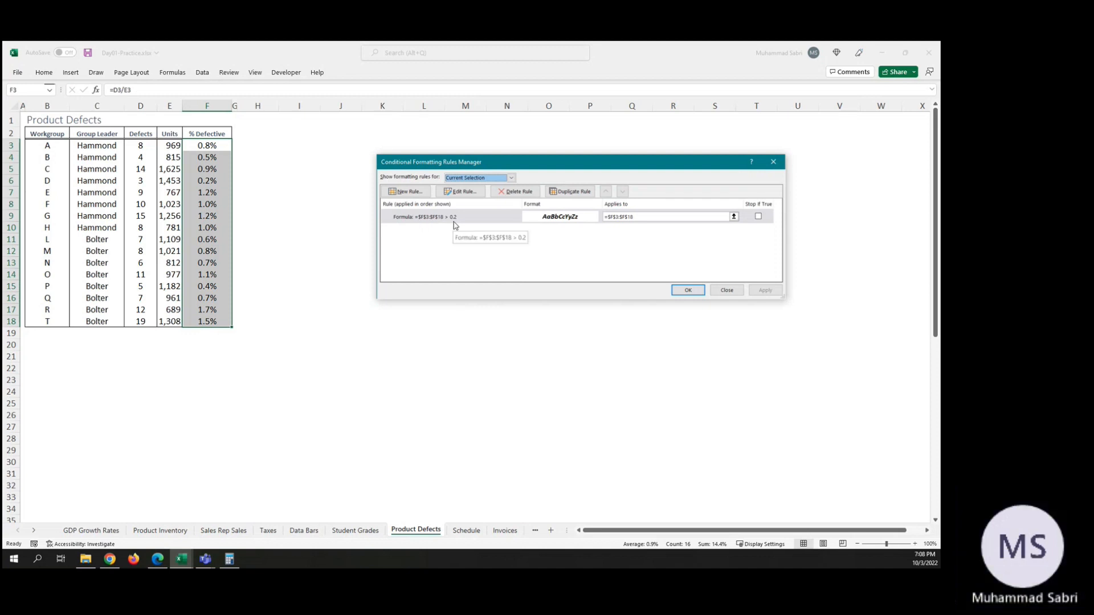
double_click(455, 219)
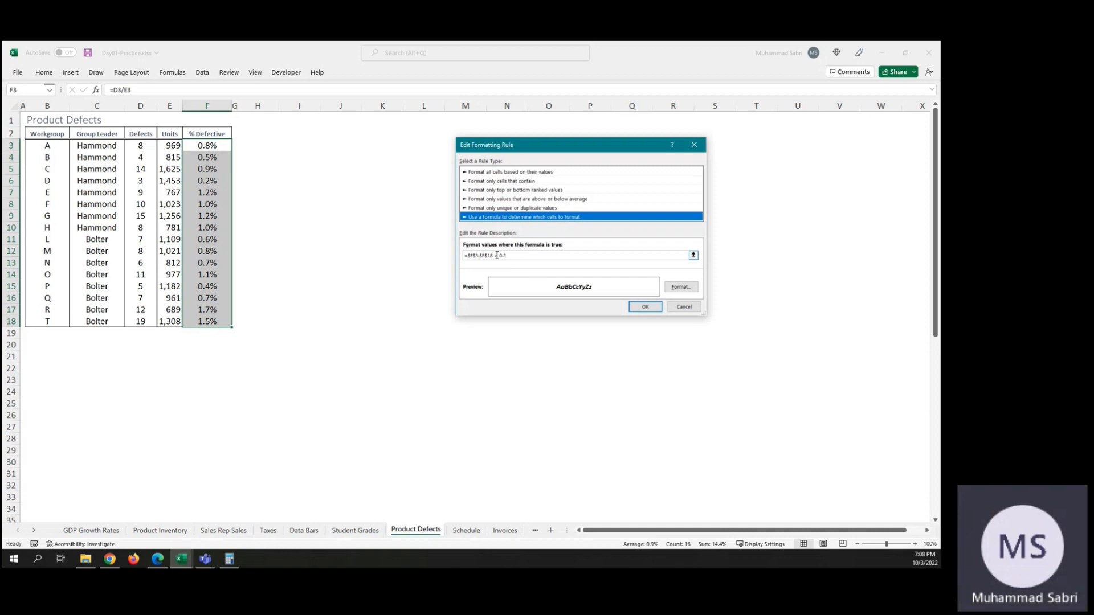
left_click(499, 255)
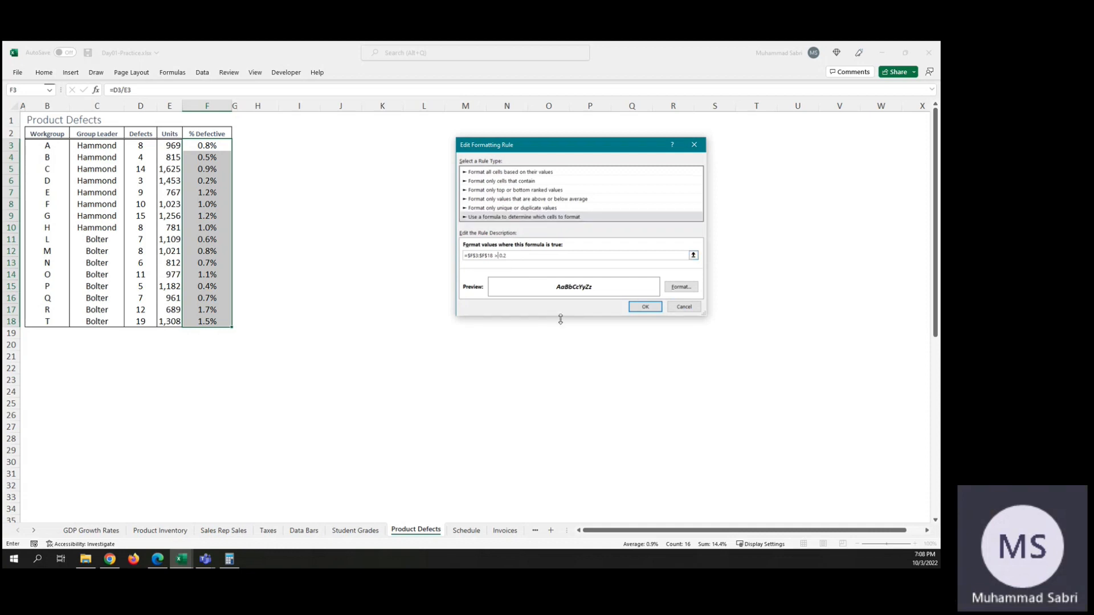
key("Delete")
key("Delete")
type("> F6")
left_click(639, 306)
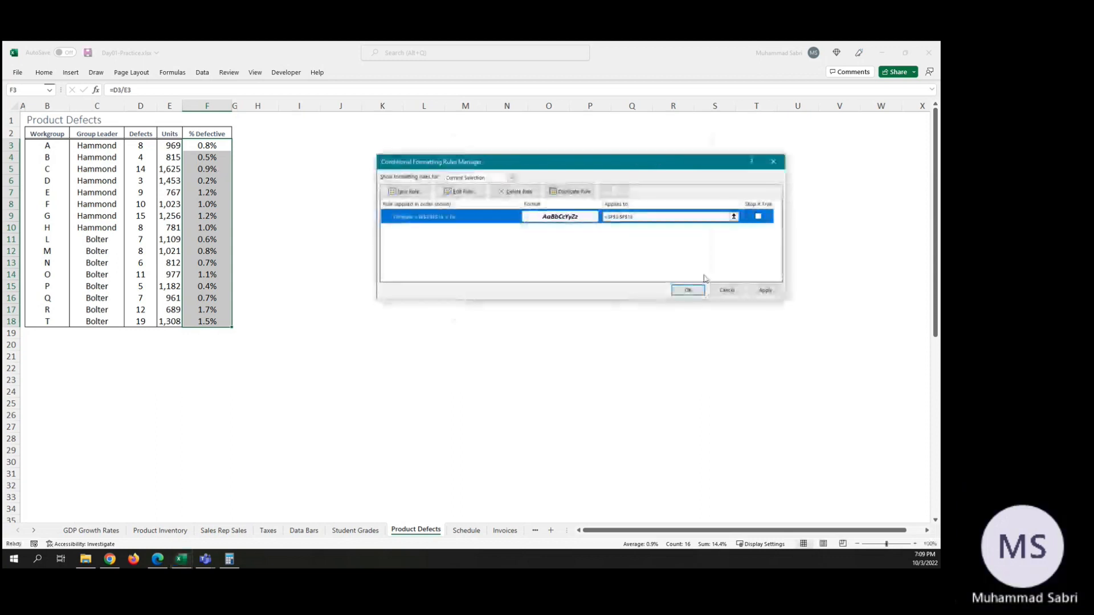
left_click(764, 290)
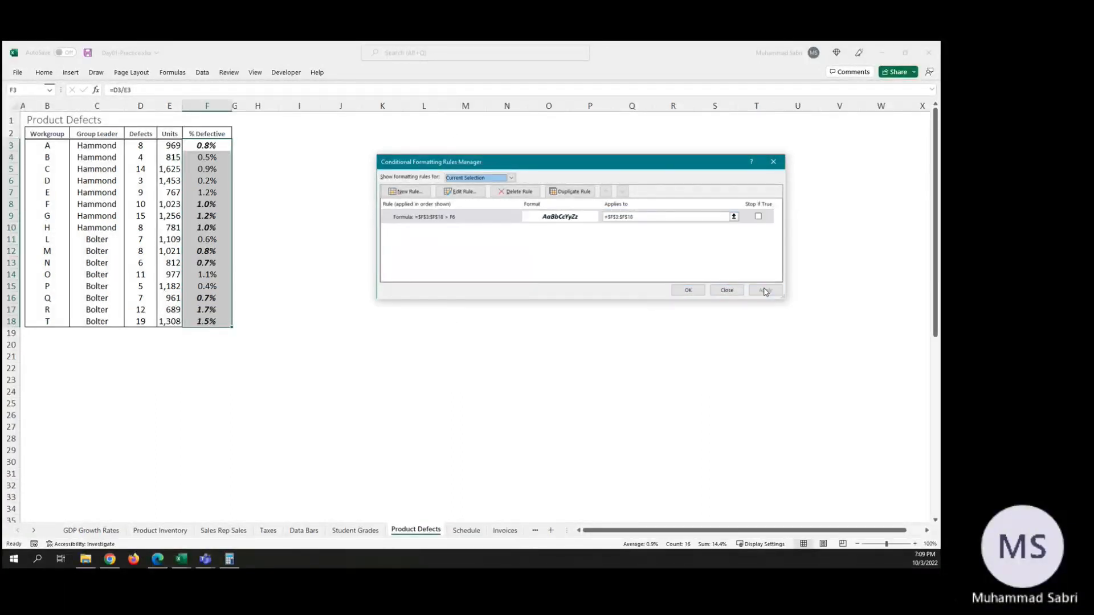
left_click(688, 290)
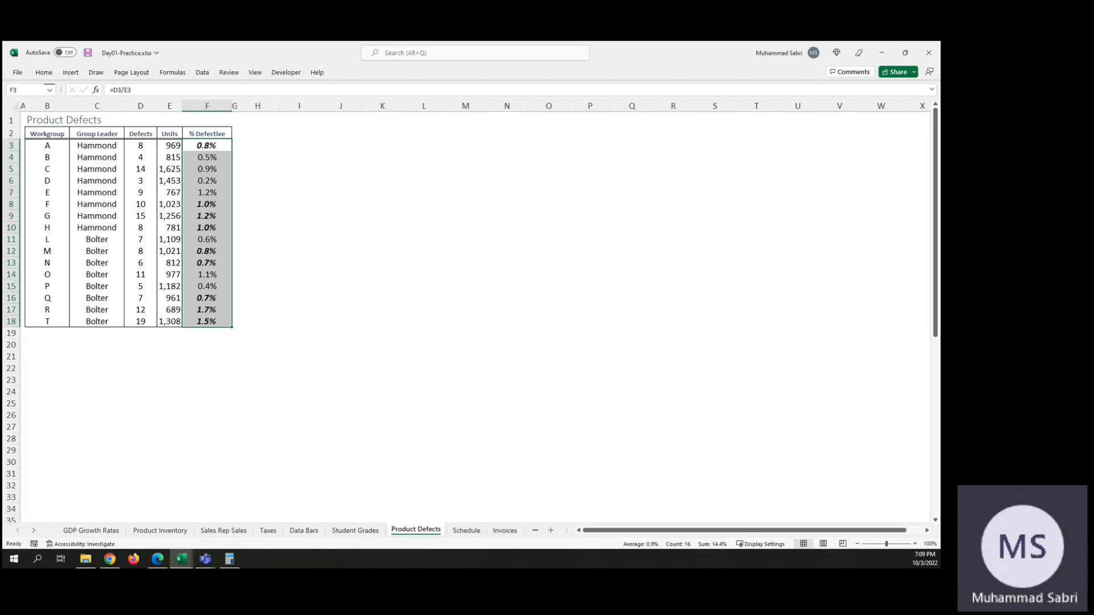
key("alt+Tab")
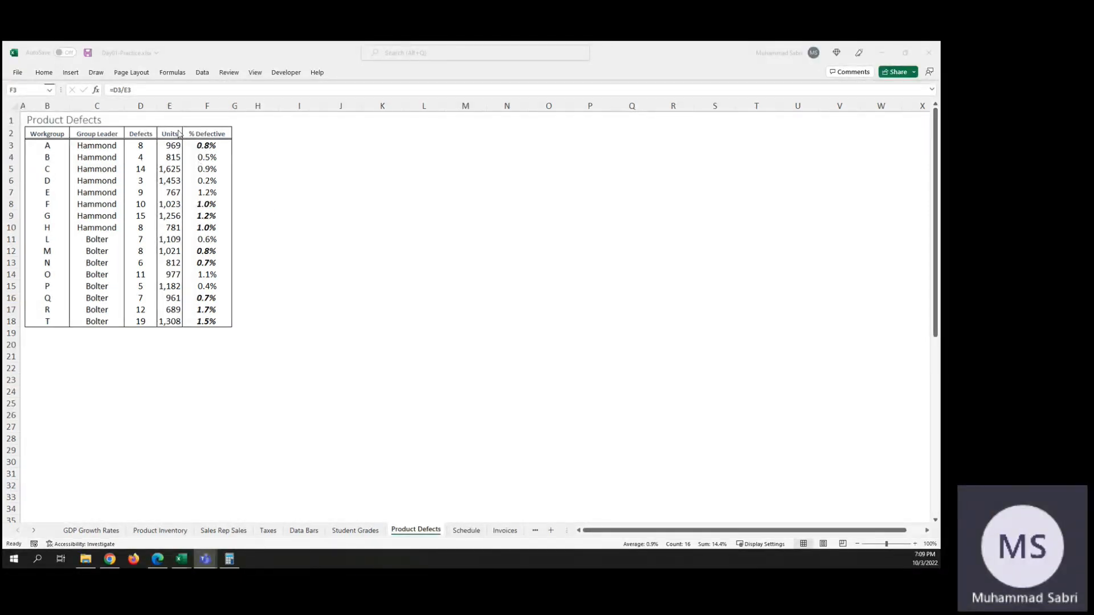
left_click(204, 146)
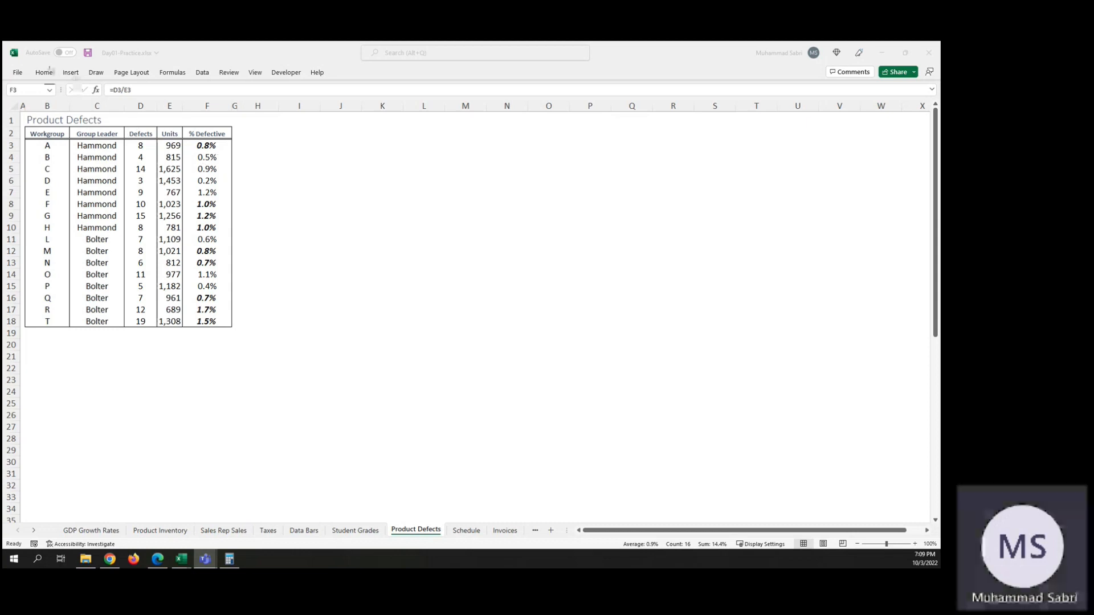
left_click(48, 76)
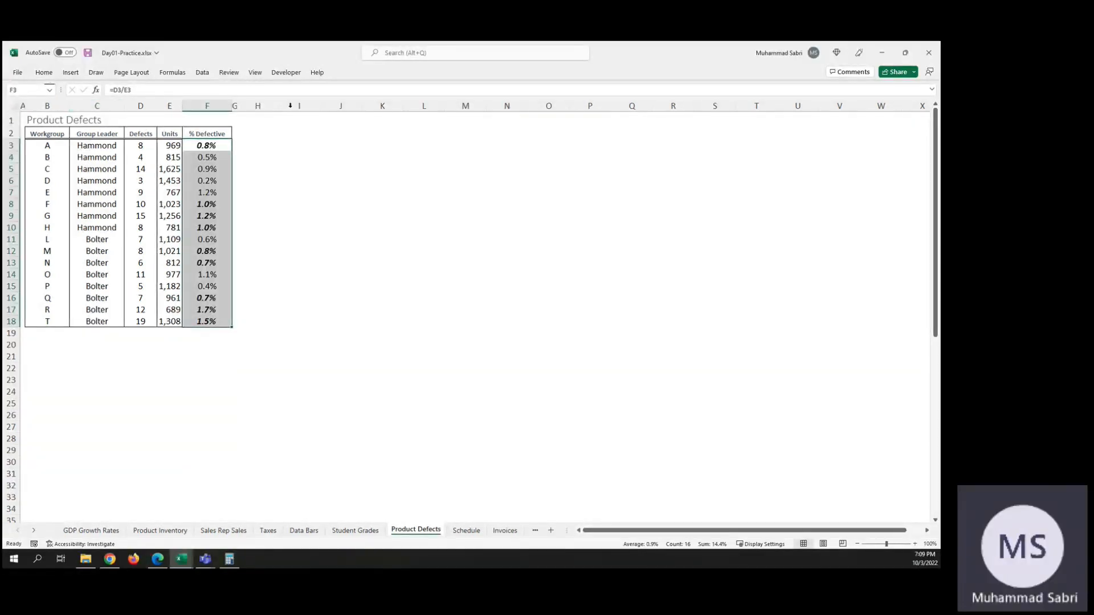
Step: Edit the % Defective conditional formatting rule's formula to =$F$3:$F$18 > $F$6 and apply it to the cells
left_click(44, 73)
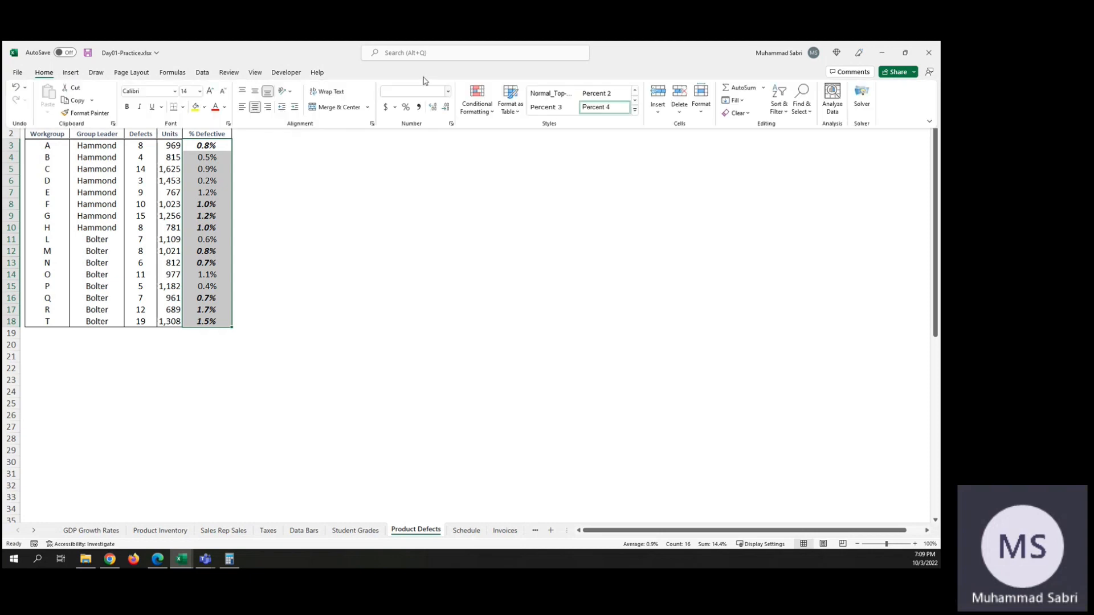
left_click(479, 108)
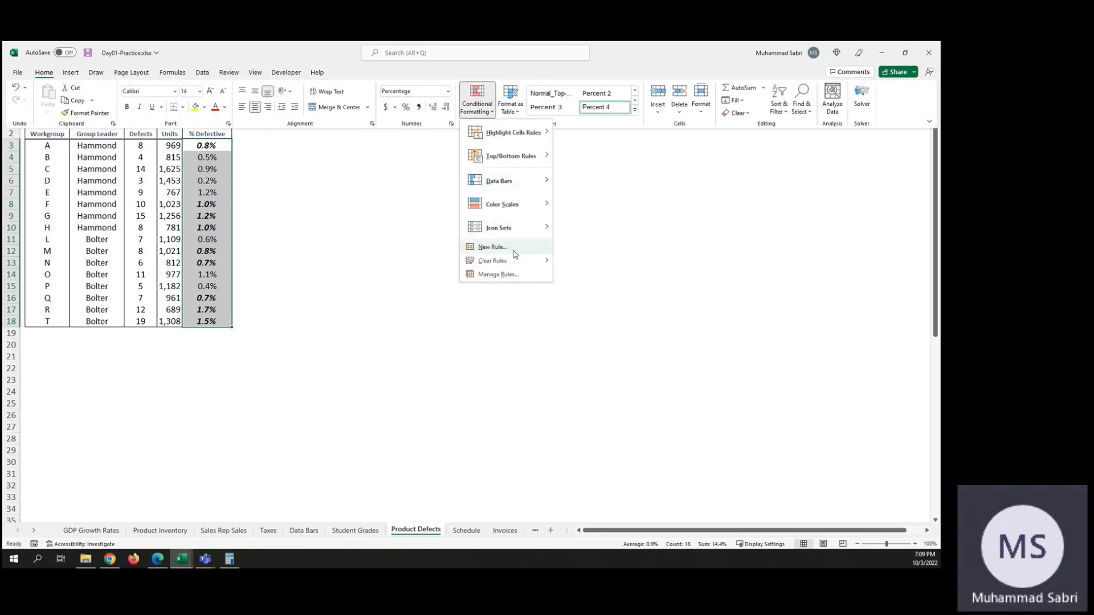
left_click(493, 275)
double_click(437, 217)
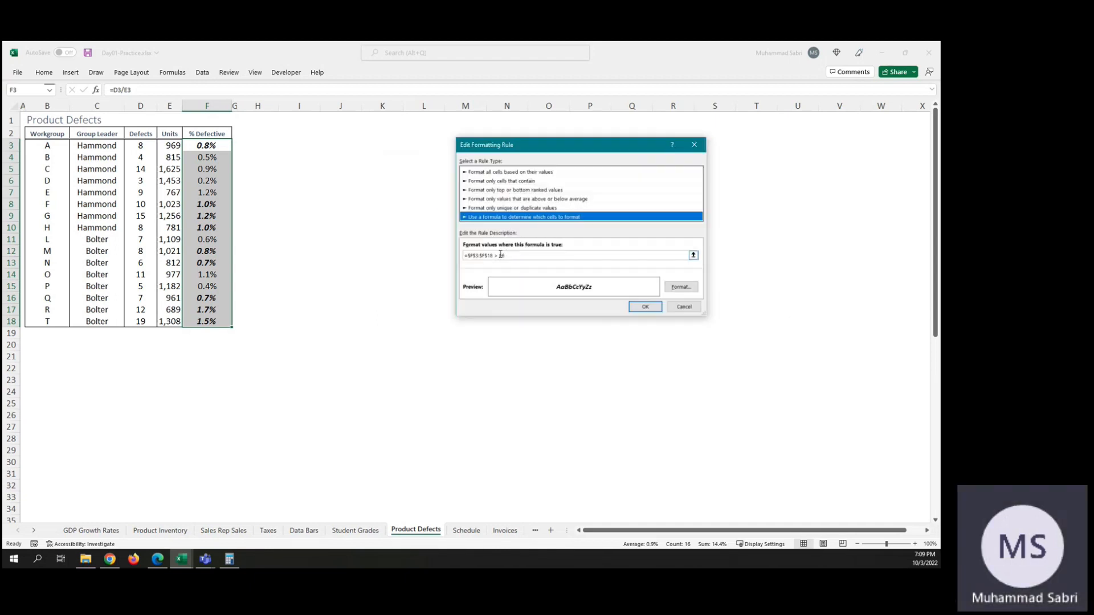
left_click(500, 255)
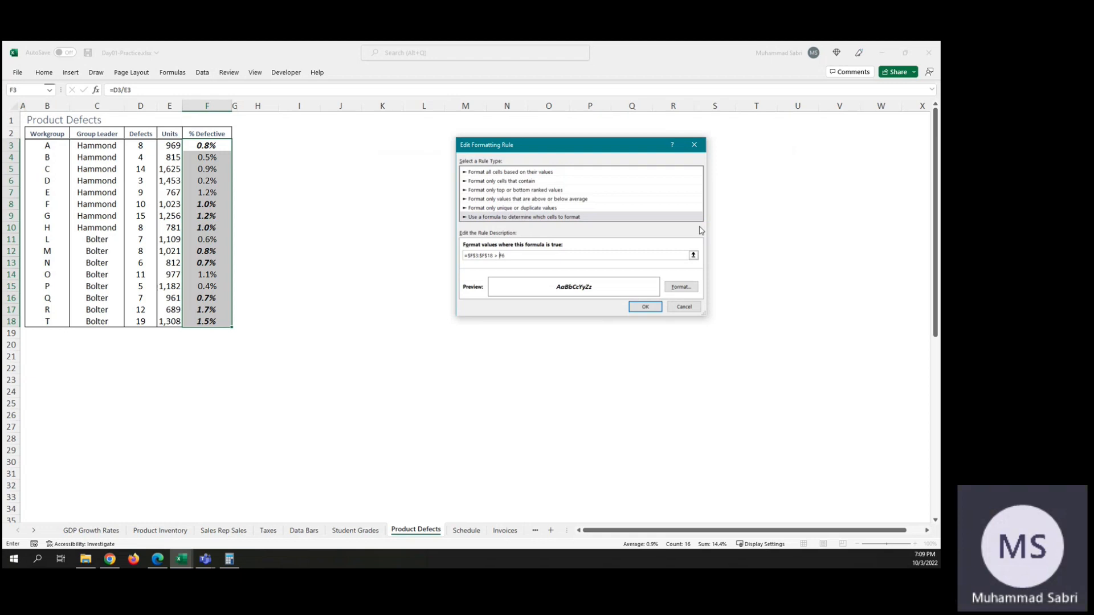
type("$")
key("Right")
type("$")
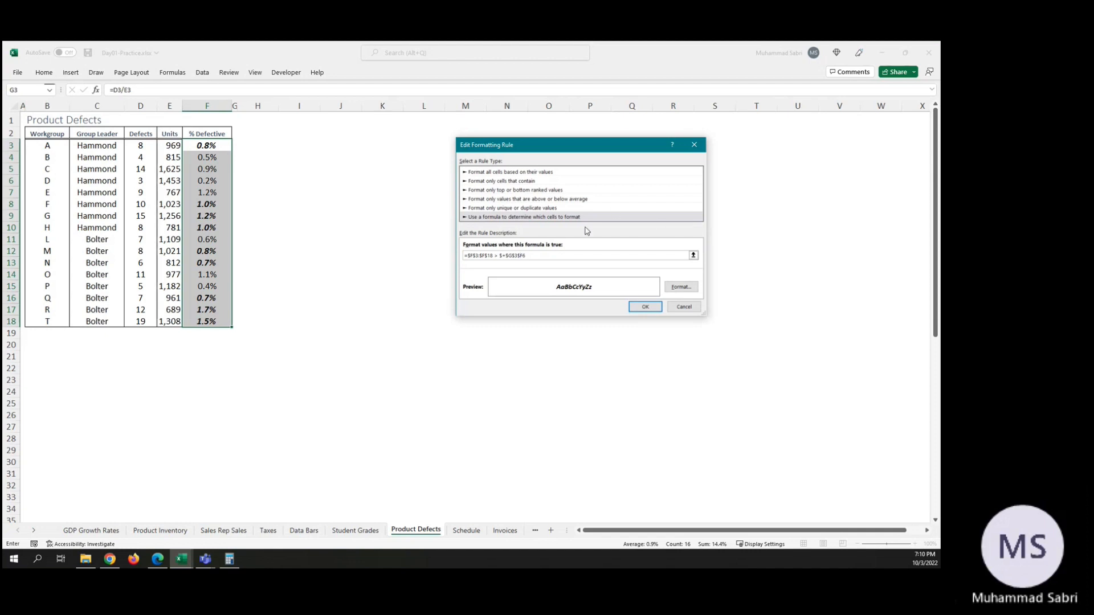
key("BackSpace")
key("BackSpace")
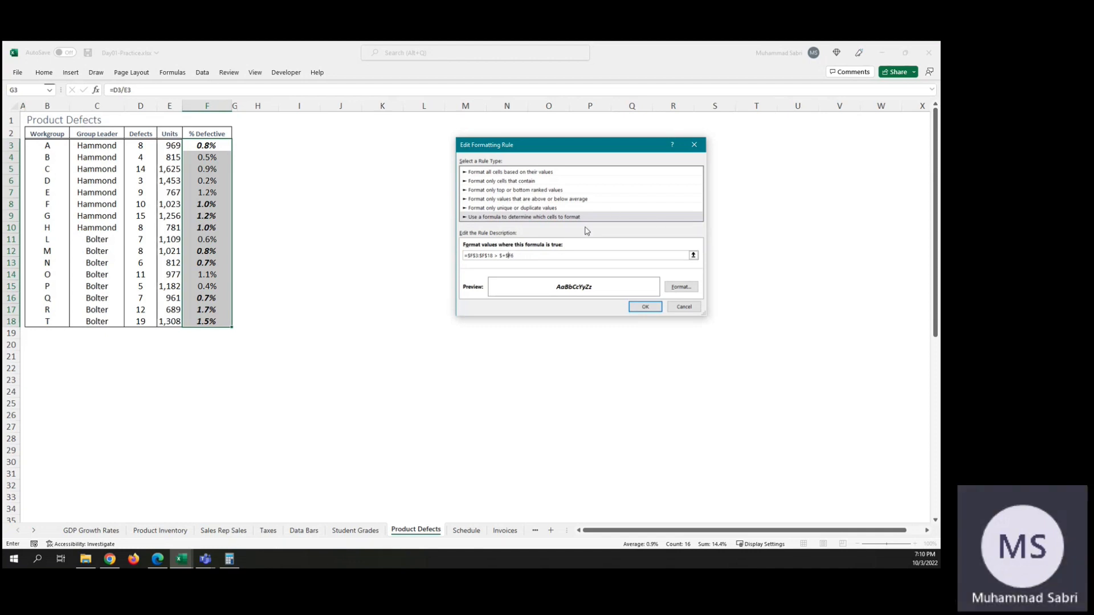
key("BackSpace")
key("BackSpace")
left_click(641, 307)
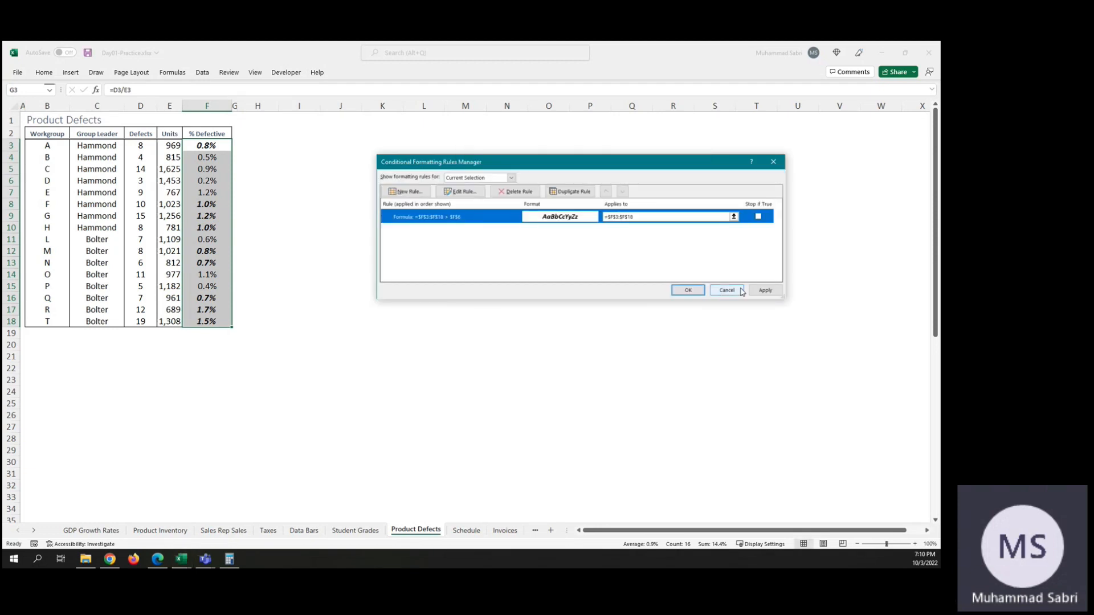
left_click(766, 290)
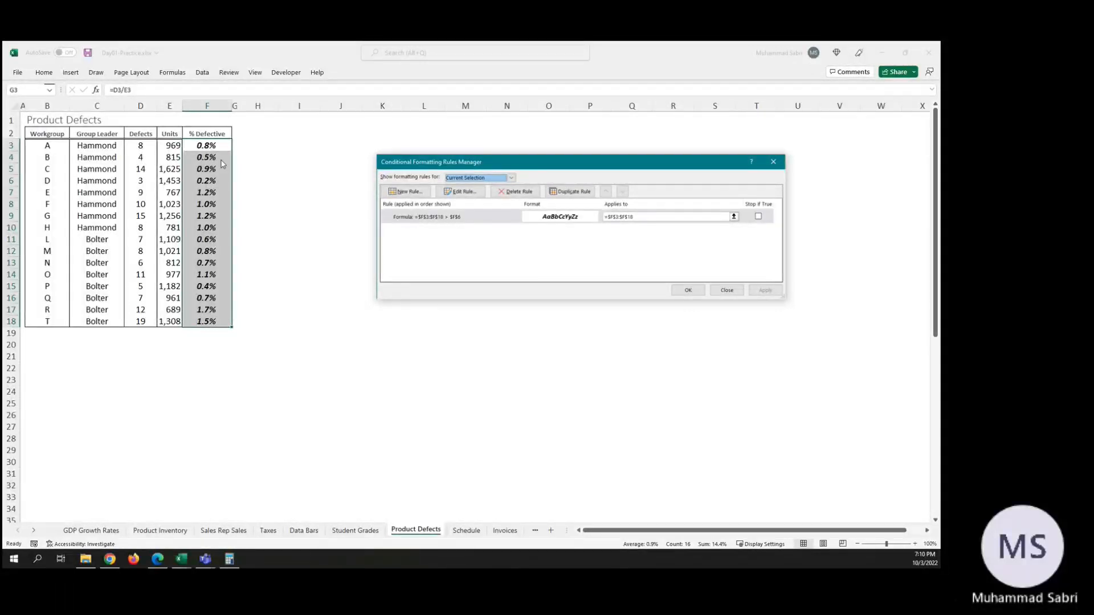
Step: Compare the range with $F$3 instead by changing the rule's formula to =$F$3:$F$18 > $F$3, and apply it
double_click(459, 219)
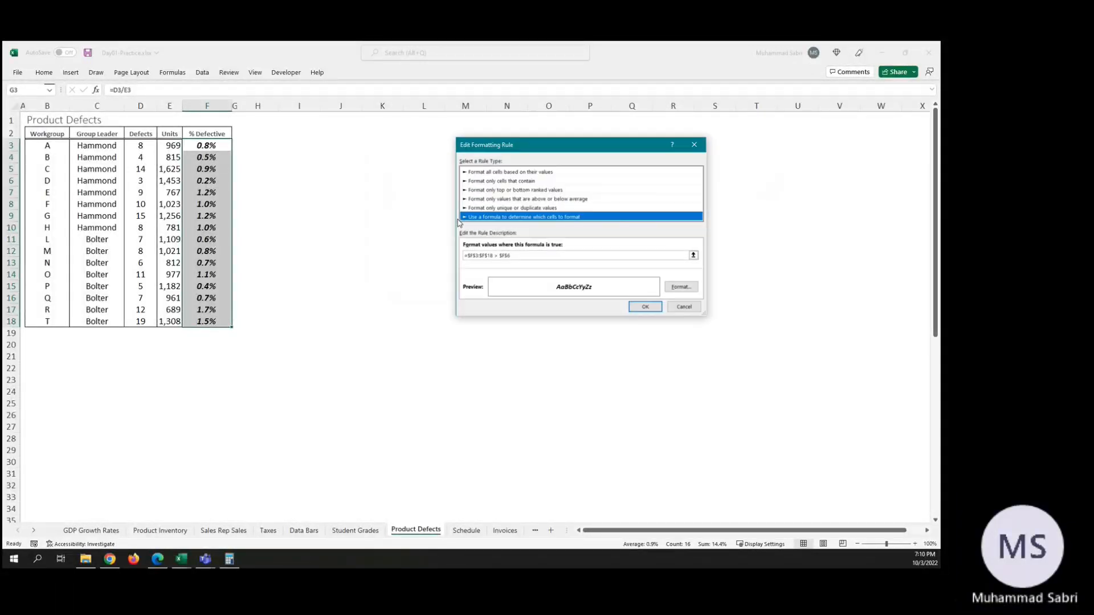
left_click(515, 256)
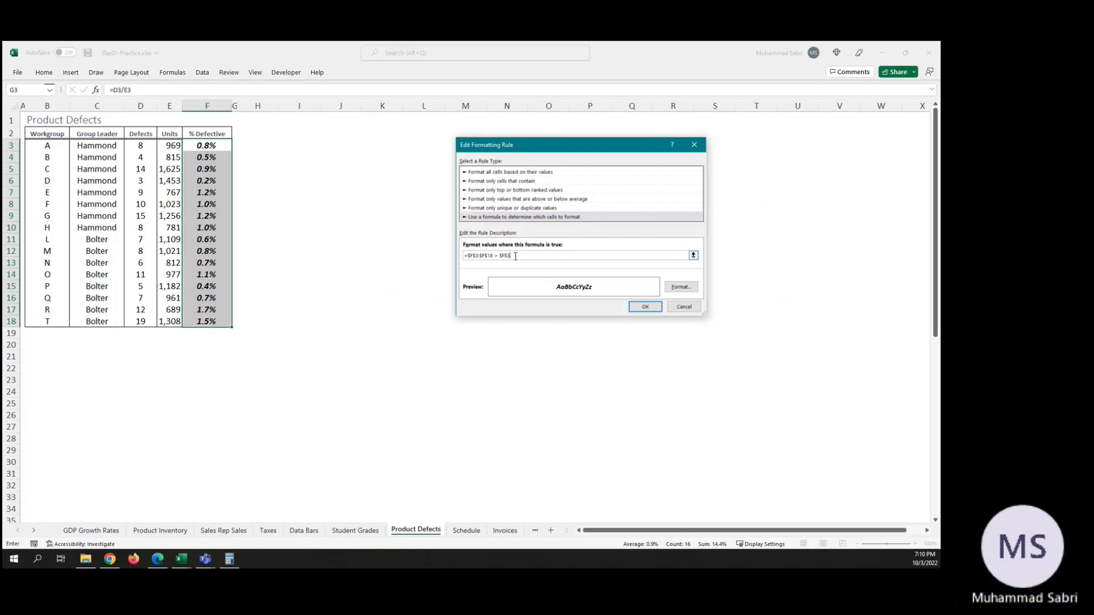
left_click(645, 307)
left_click(764, 290)
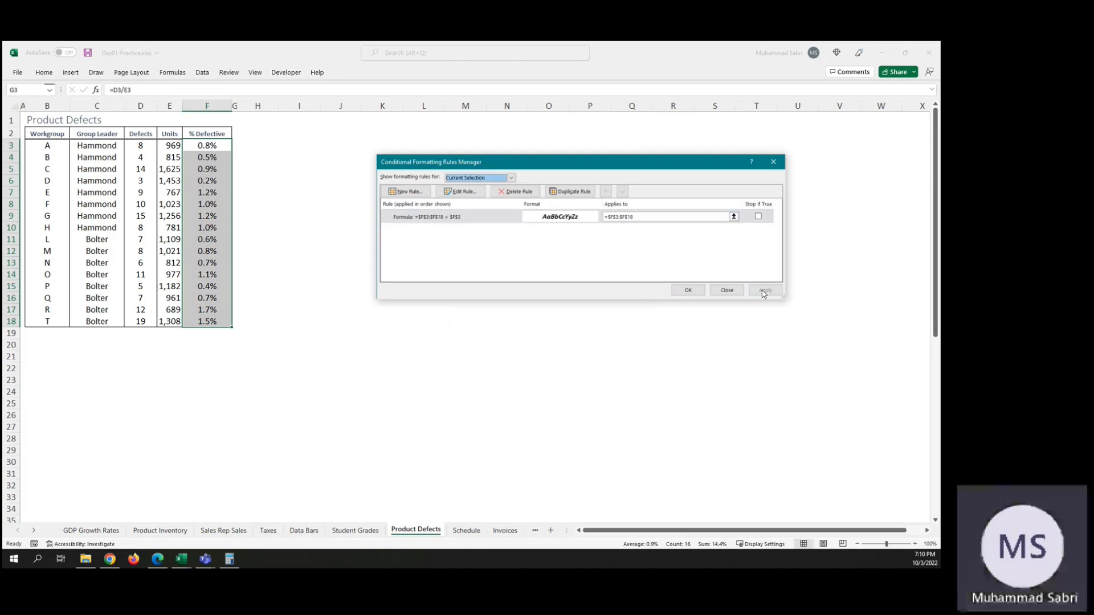
Step: Change the rule's formula to an equality test against a relative reference, =$F$3:$F$18 = F6, and apply it
double_click(442, 213)
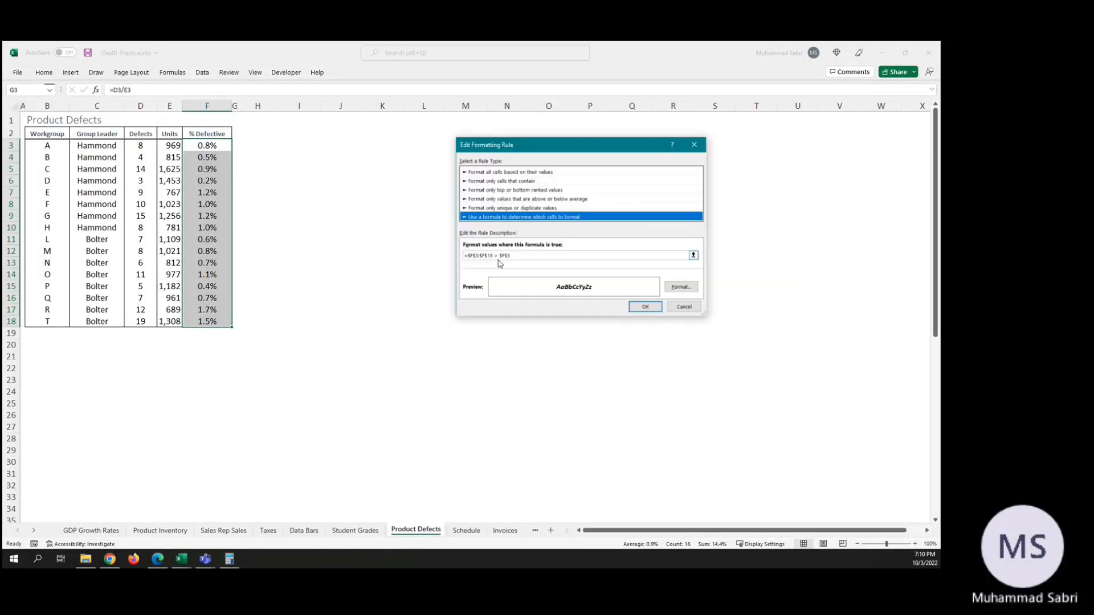
left_click(497, 256)
key("BackSpace")
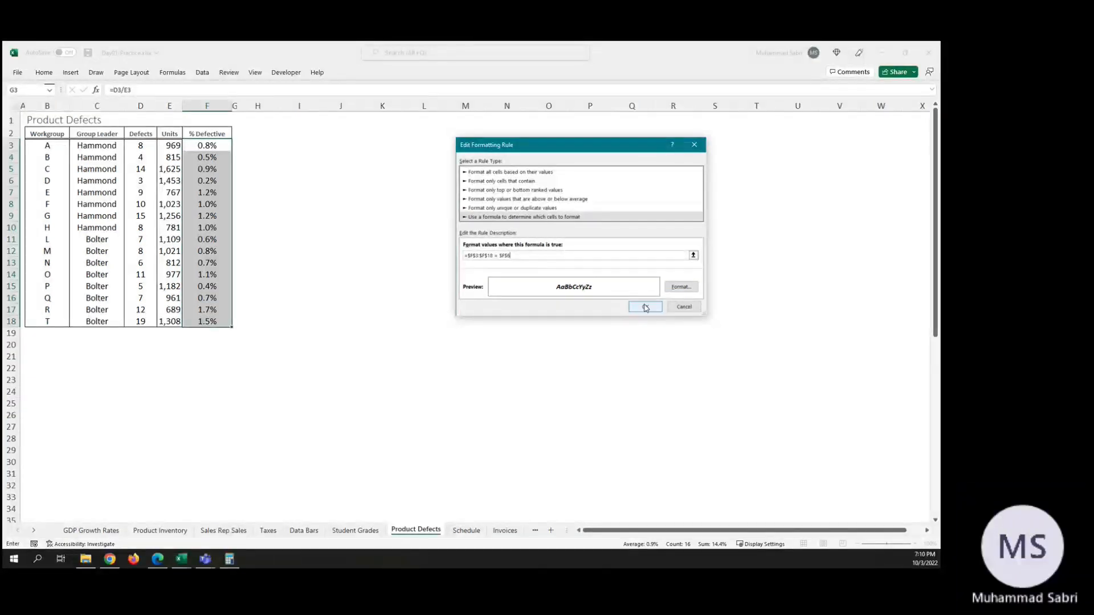
key("BackSpace")
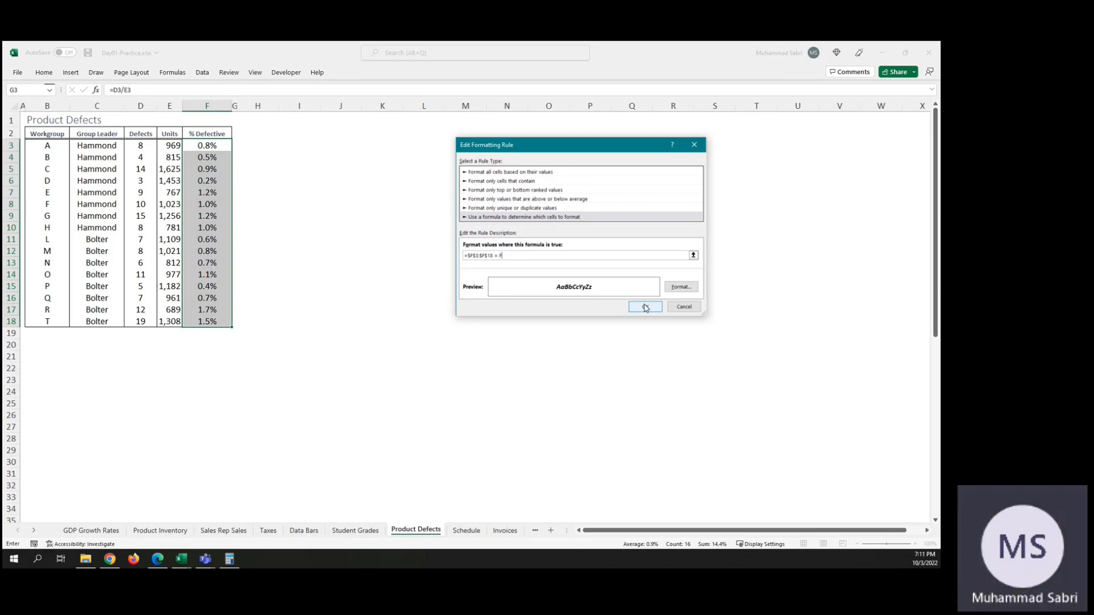
type("6")
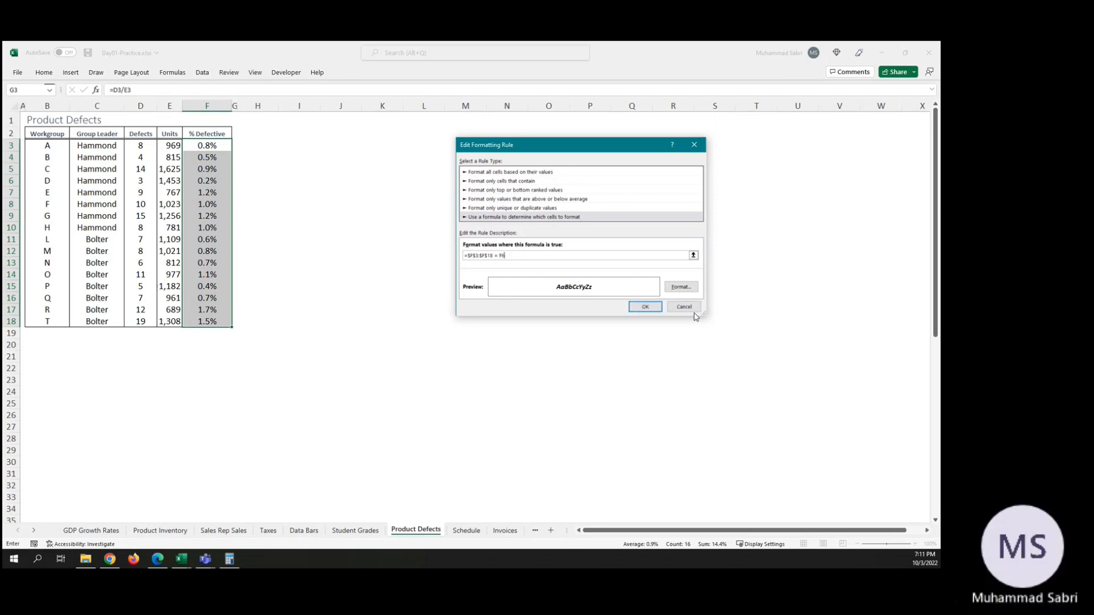
left_click(644, 308)
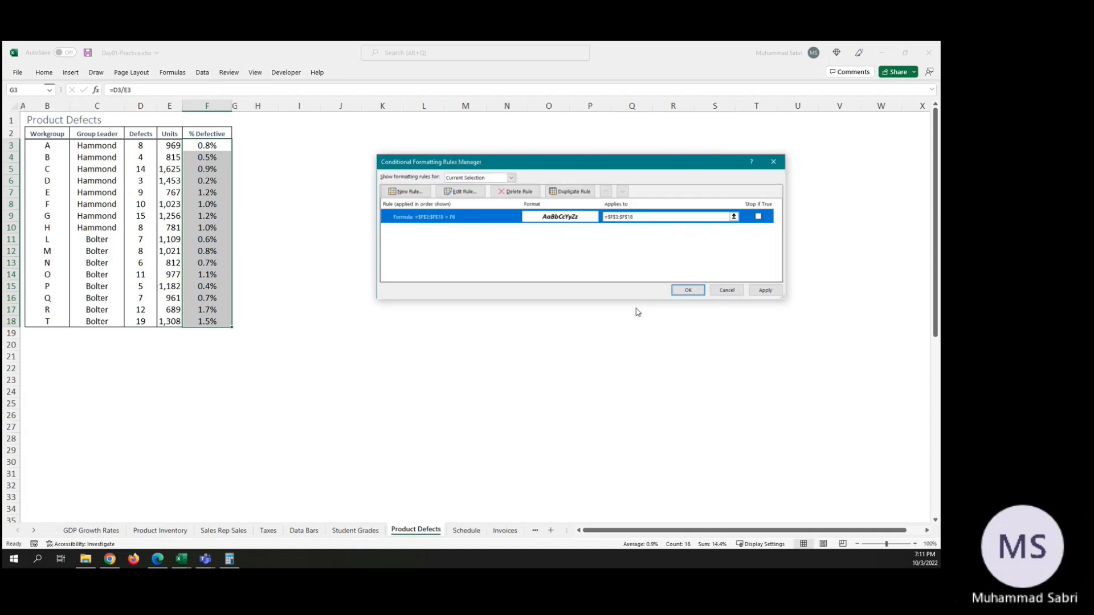
left_click(769, 290)
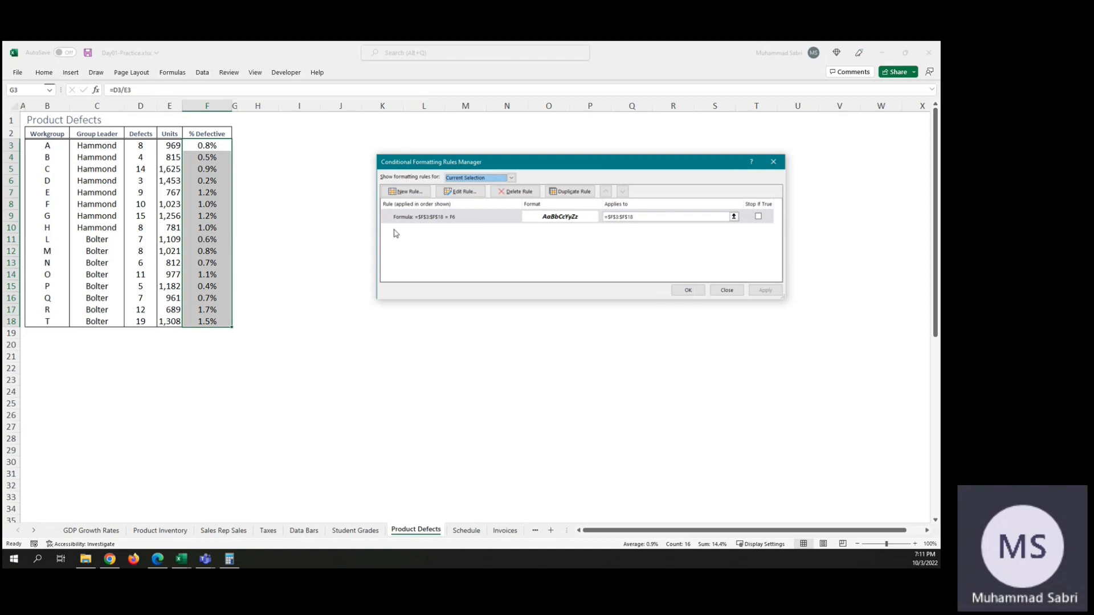
Step: Change the rule's formula to the greater-than test =$F$3:$F$18 >F3 and apply it to the % Defective cells
double_click(440, 217)
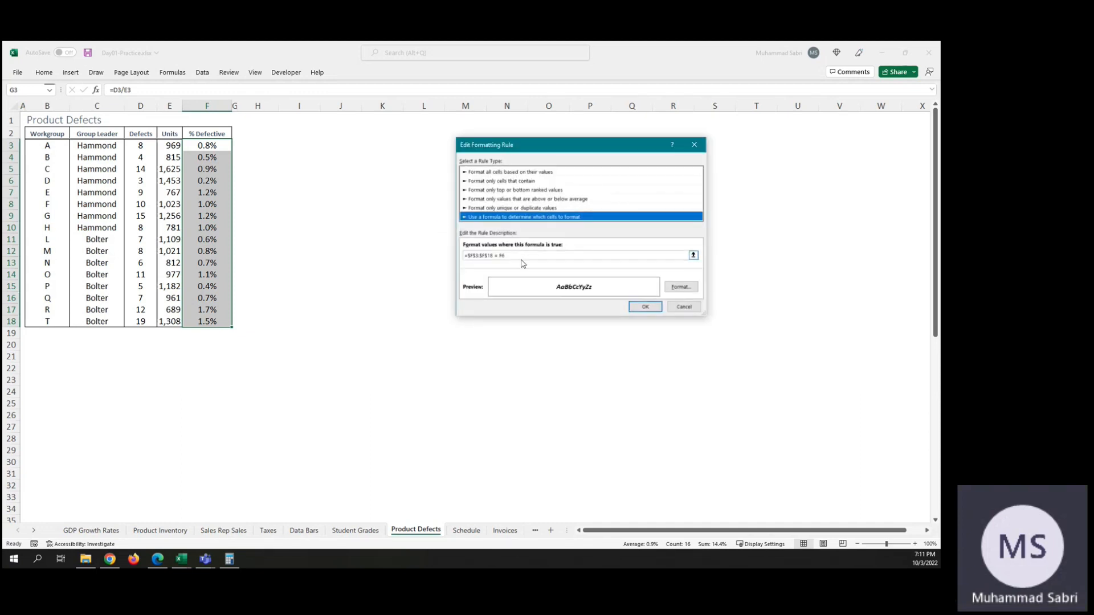
left_click(500, 255)
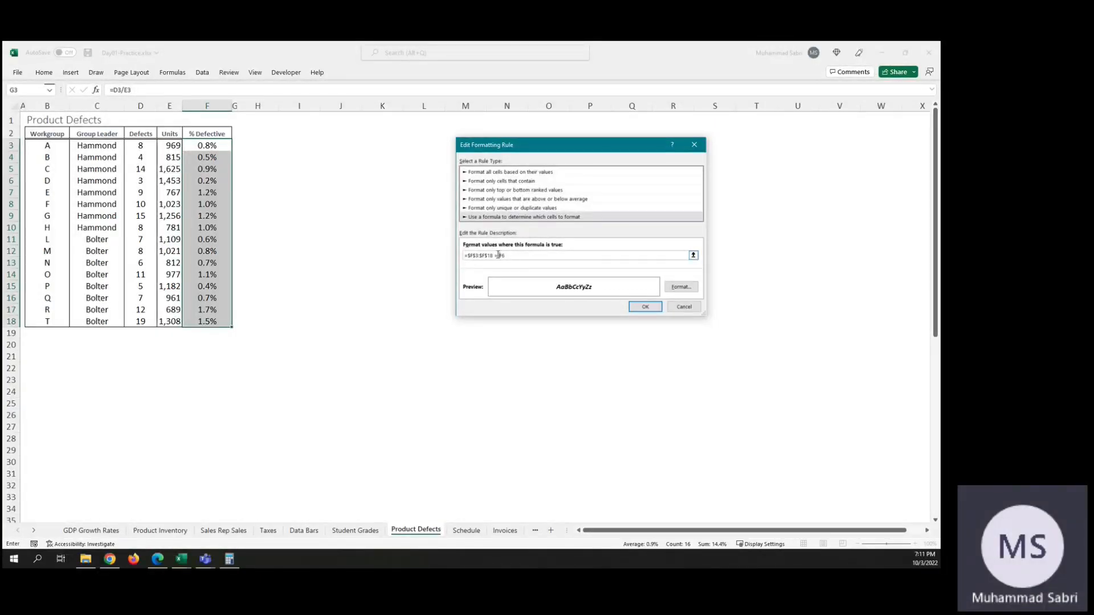
key("BackSpace")
type(">")
left_click(643, 308)
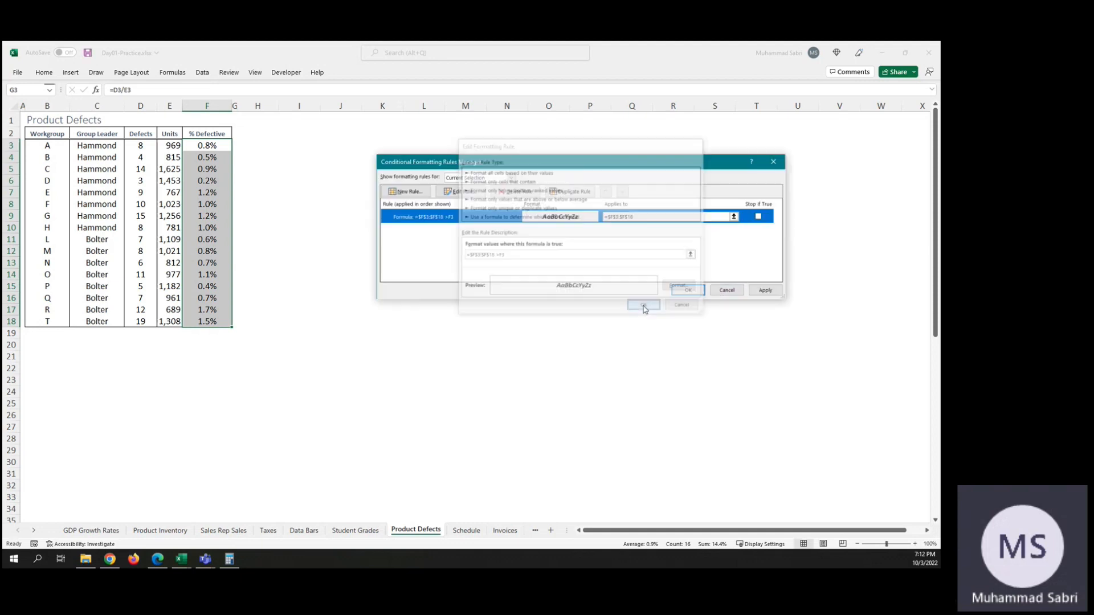
left_click(764, 290)
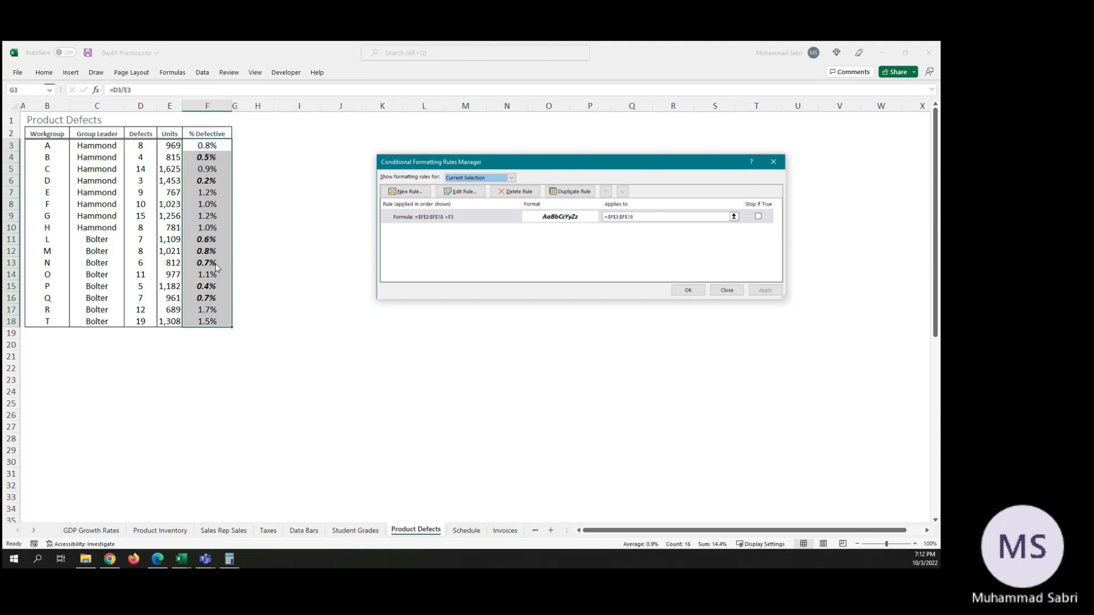
Step: Replace the greater-than operator in the rule's formula so it reads =$F$3:$F$18 =F3, and apply it
double_click(433, 217)
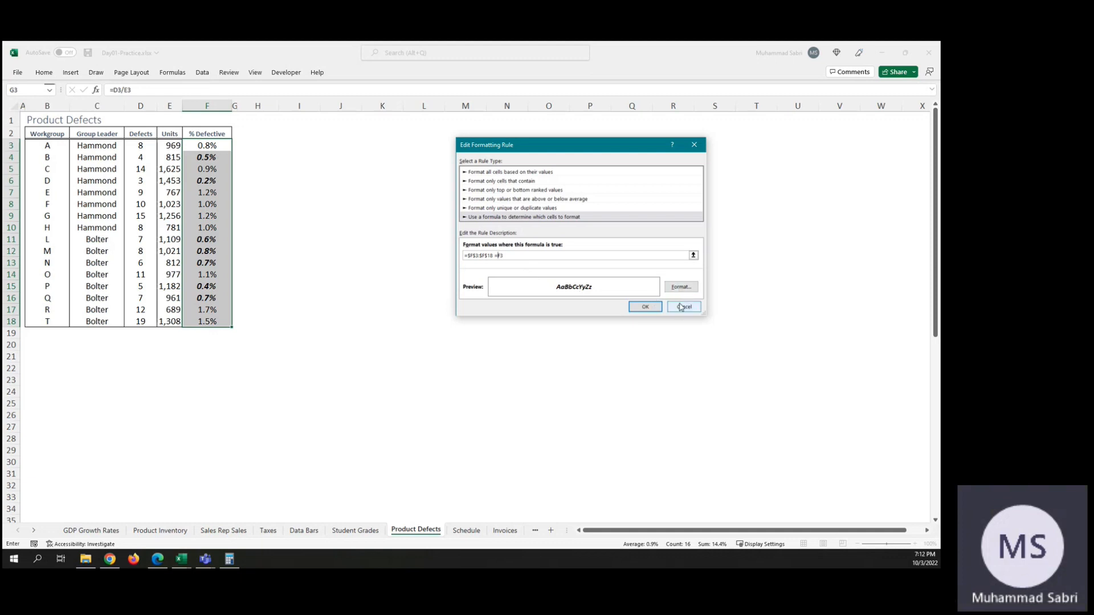
left_click(646, 307)
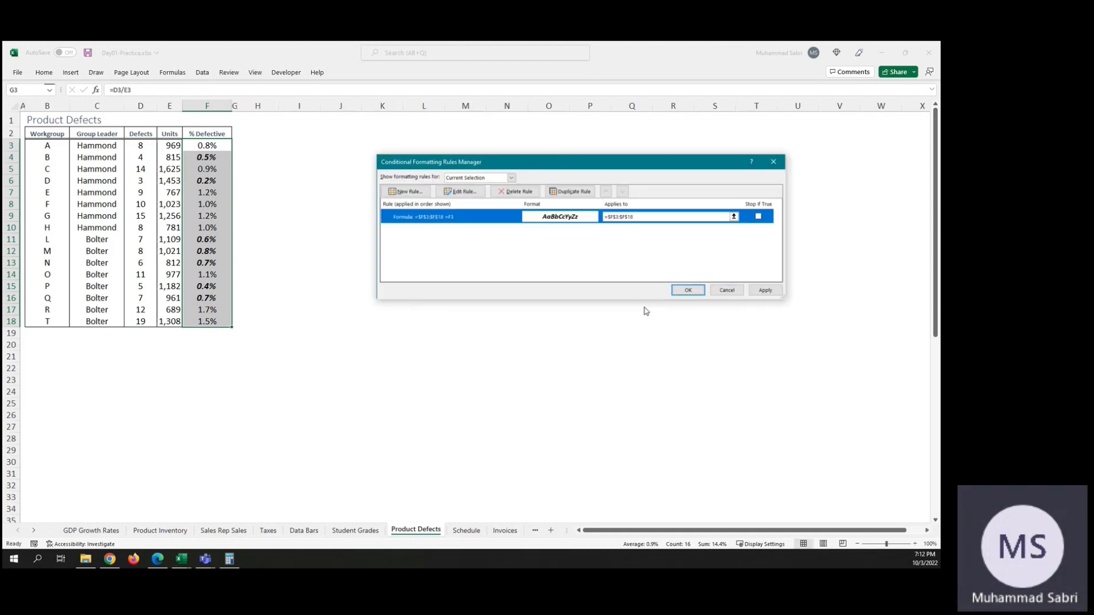
left_click(766, 292)
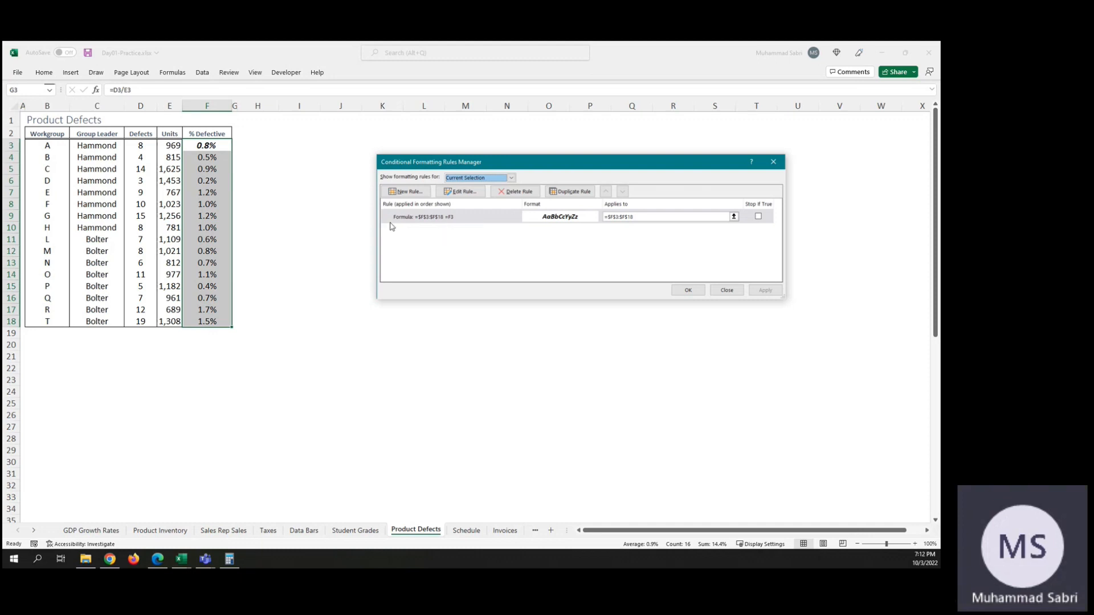
Step: Reopen the rule for editing and remove the comparison from its formula, leaving only =$F$3:$F$18
left_click(428, 220)
double_click(429, 220)
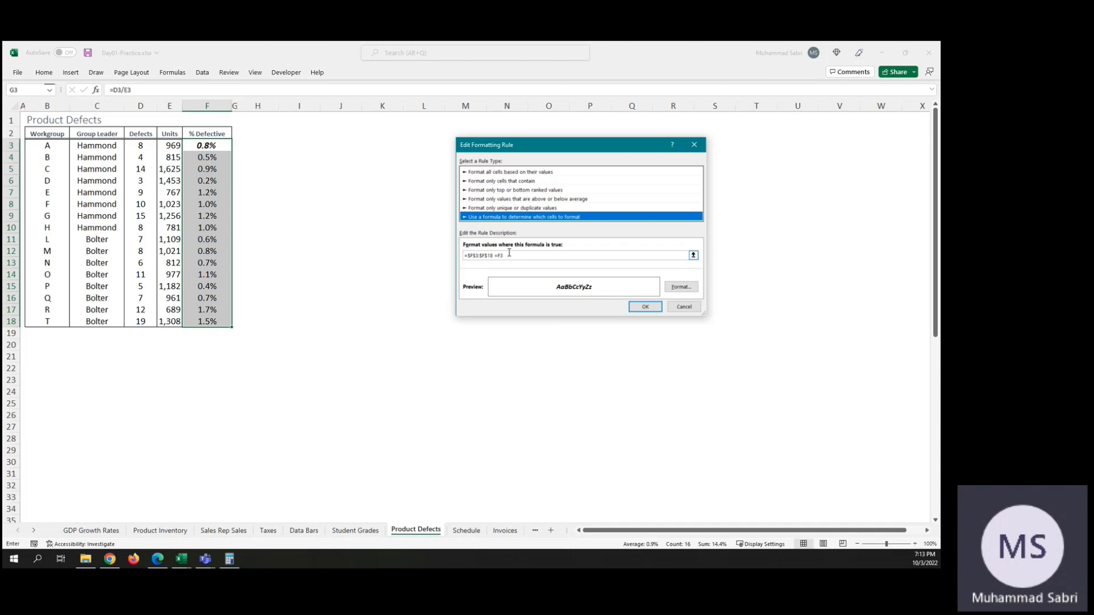
left_click(509, 253)
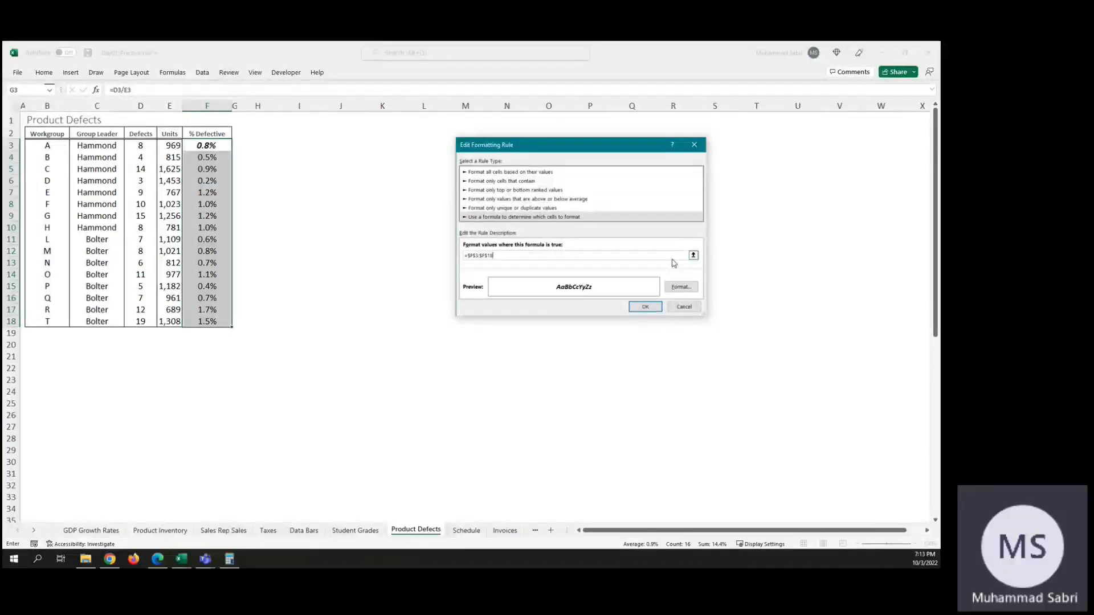
Step: Open the Microsoft Support help for the formatting rule dialog and look through the article's conditional formatting topics
key("alt+Tab")
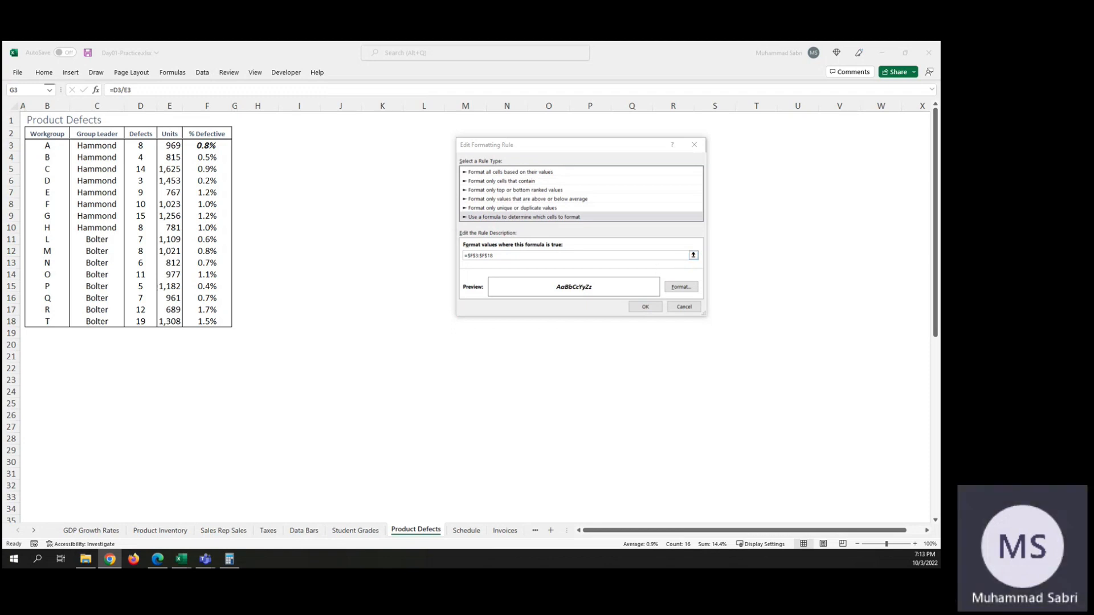
left_click(672, 145)
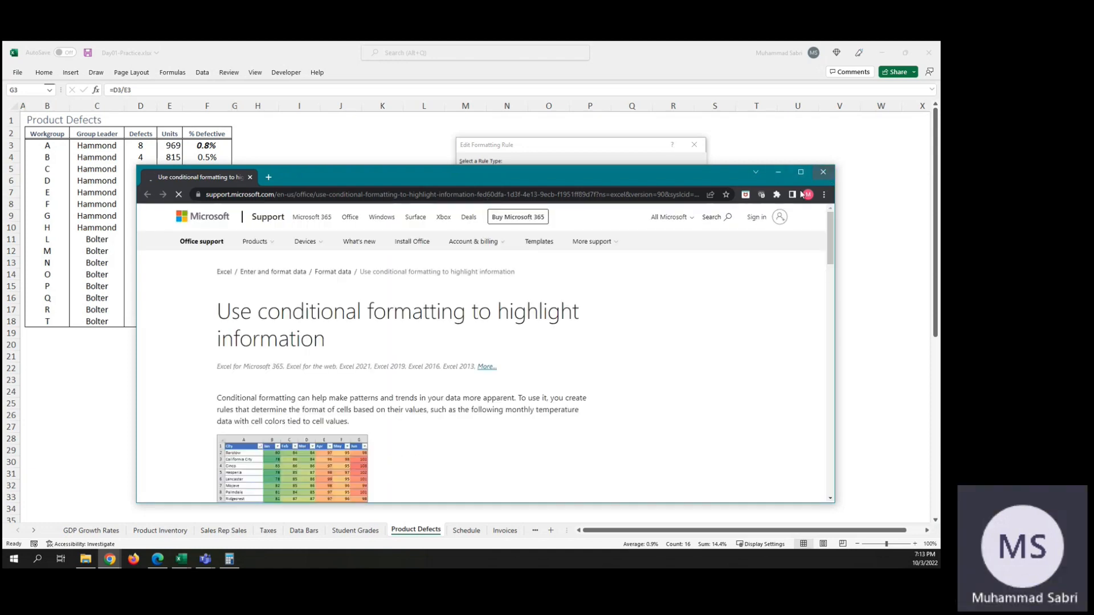
scroll(591, 331, "down", 3)
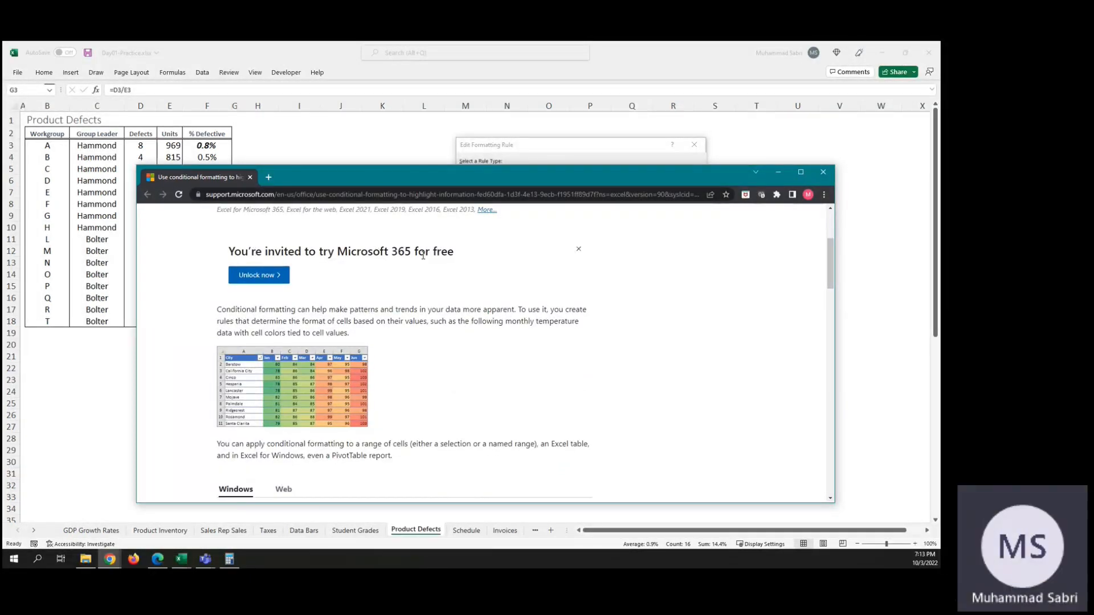
scroll(482, 306, "down", 1)
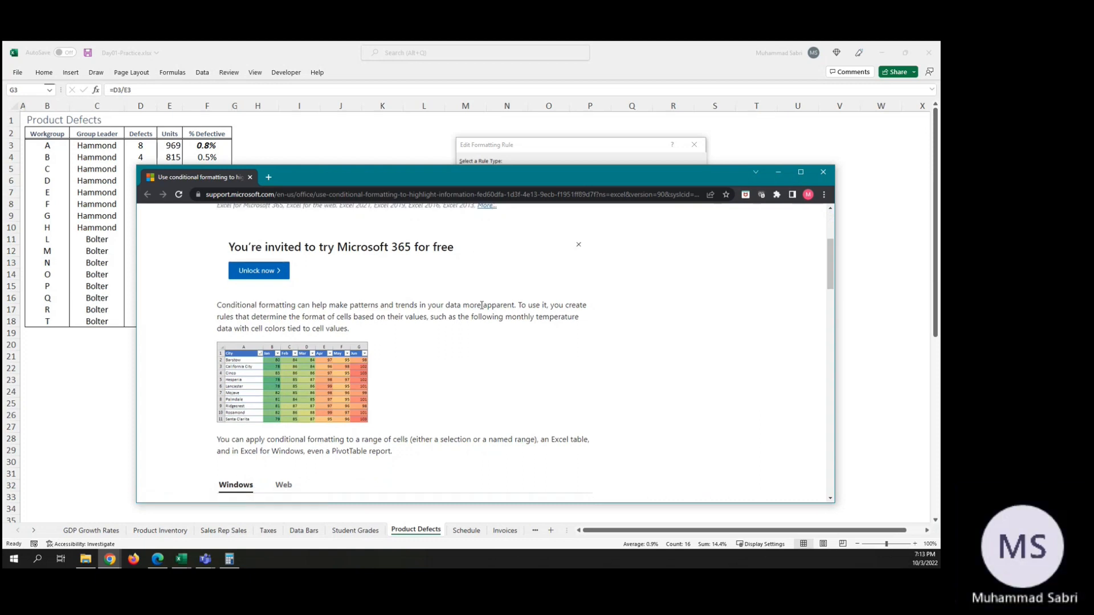
scroll(481, 305, "down", 8)
scroll(481, 308, "down", 4)
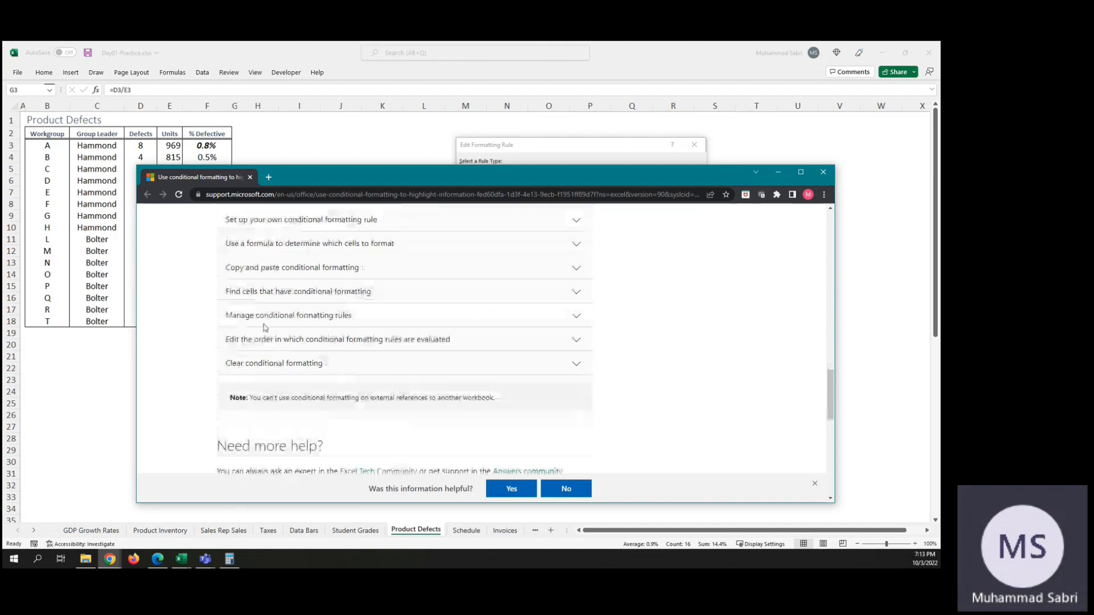
scroll(228, 345, "up", 1)
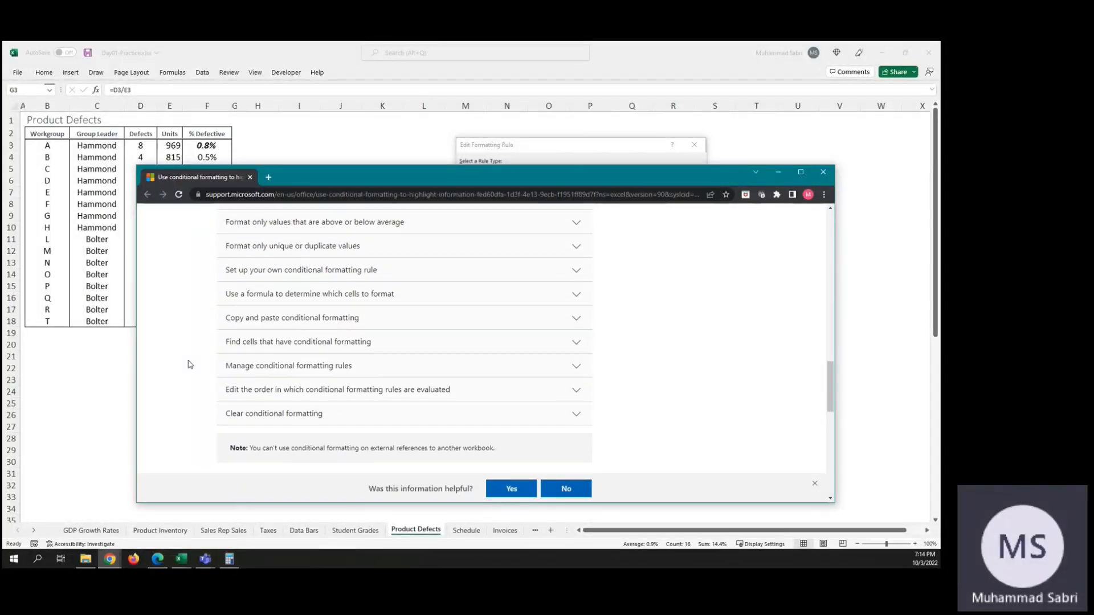
Step: Open the help topic "Use a formula to determine which cells to format" and read its instructions through to the examples
left_click(364, 300)
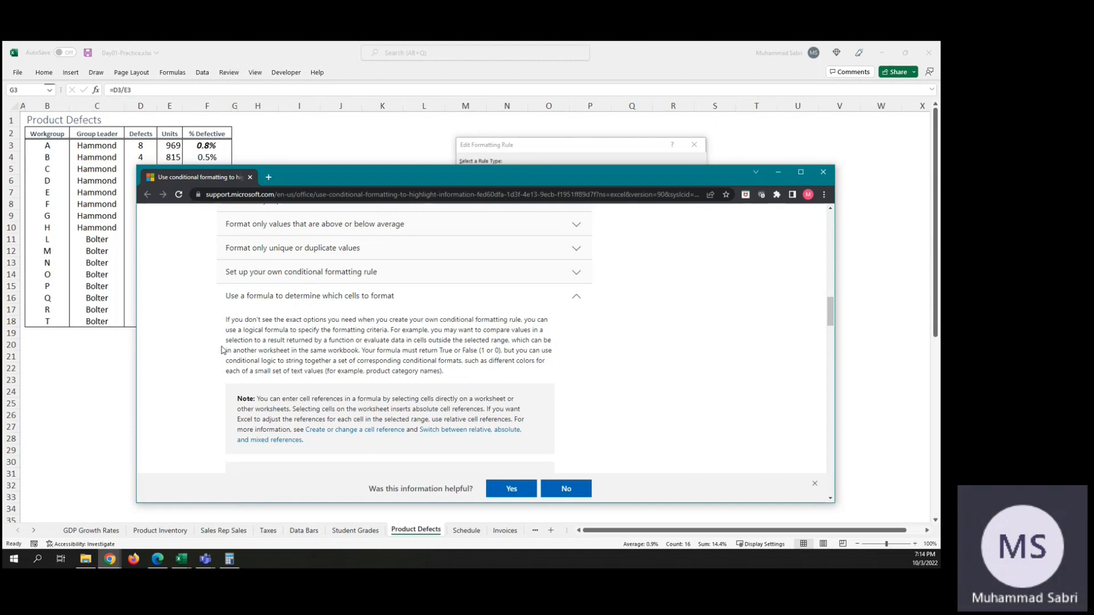
right_click(454, 341)
left_click(433, 339)
scroll(465, 359, "down", 6)
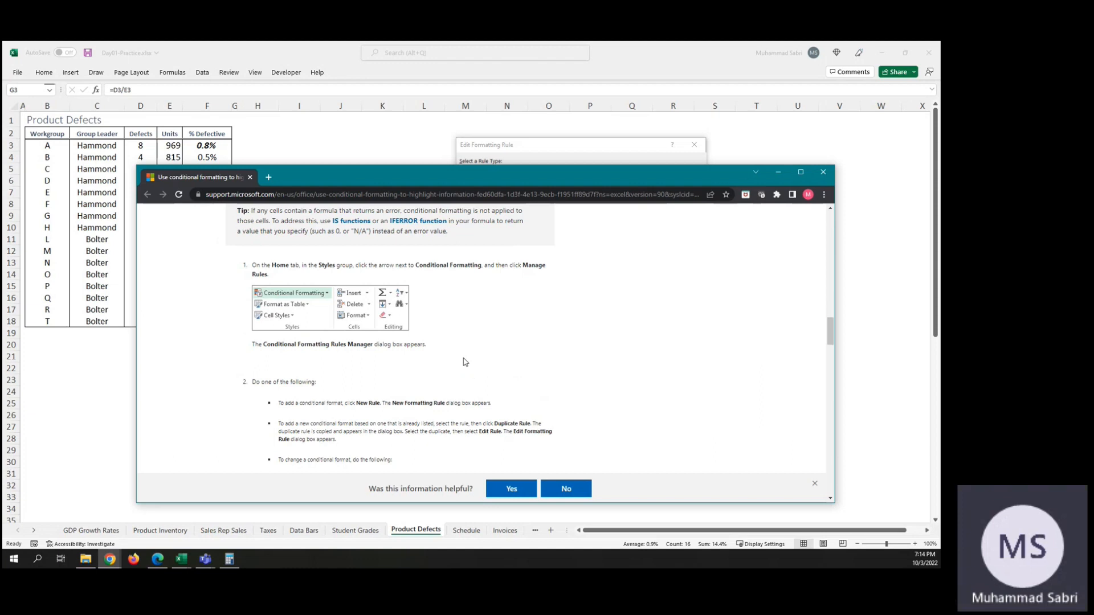
scroll(464, 361, "down", 8)
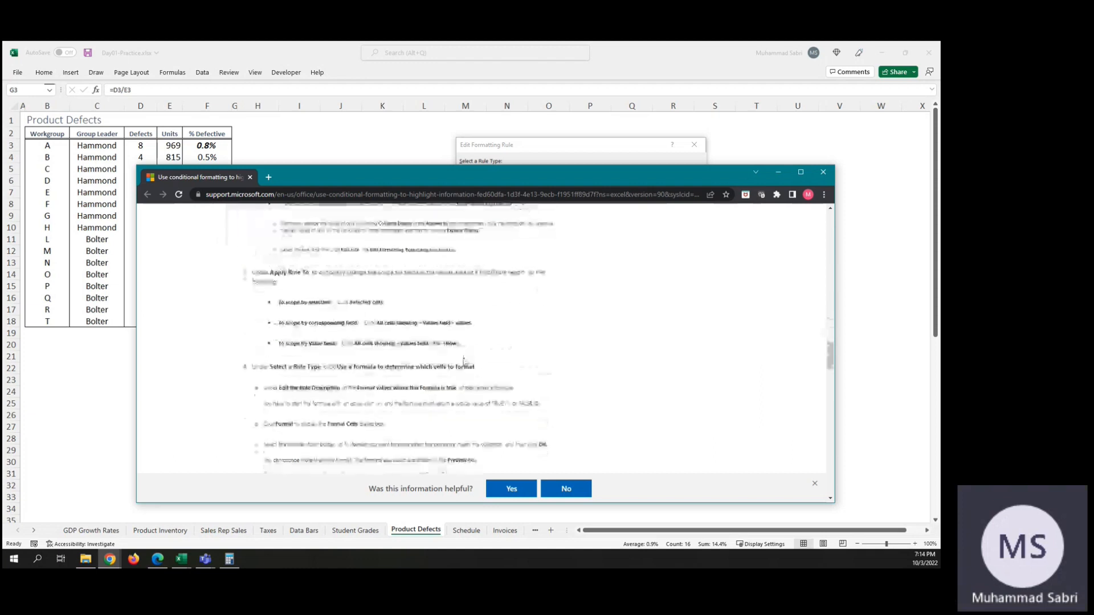
scroll(464, 361, "down", 5)
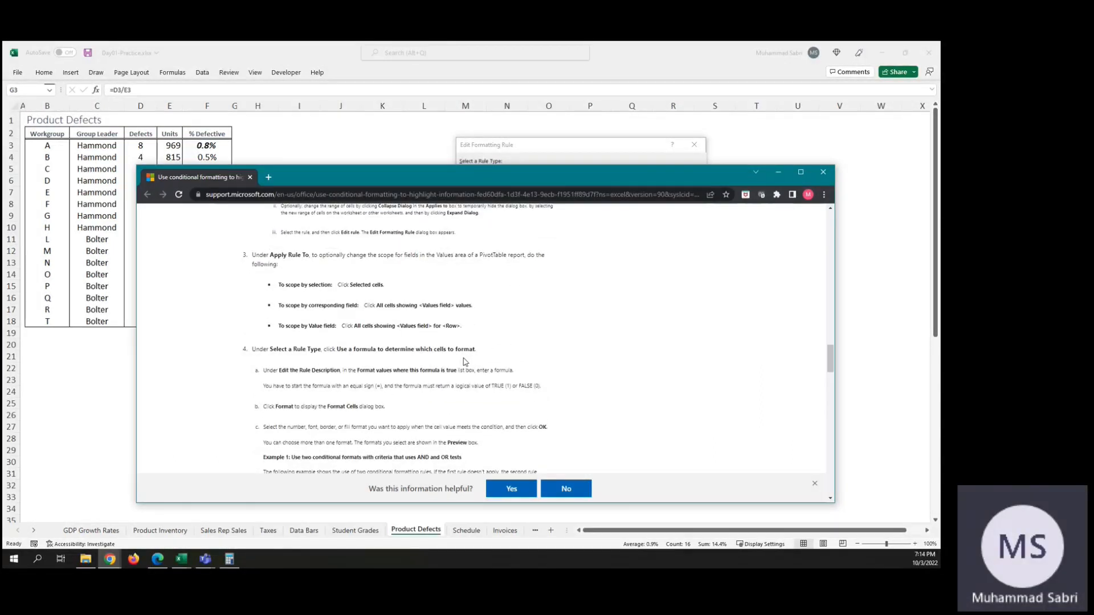
scroll(464, 360, "down", 3)
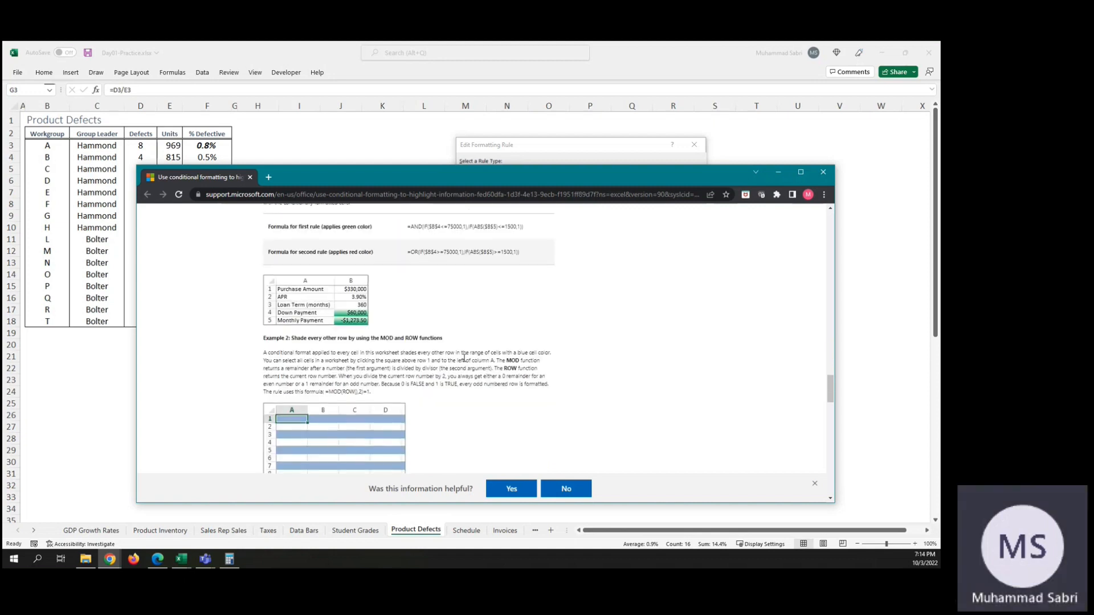
scroll(336, 308, "up", 6)
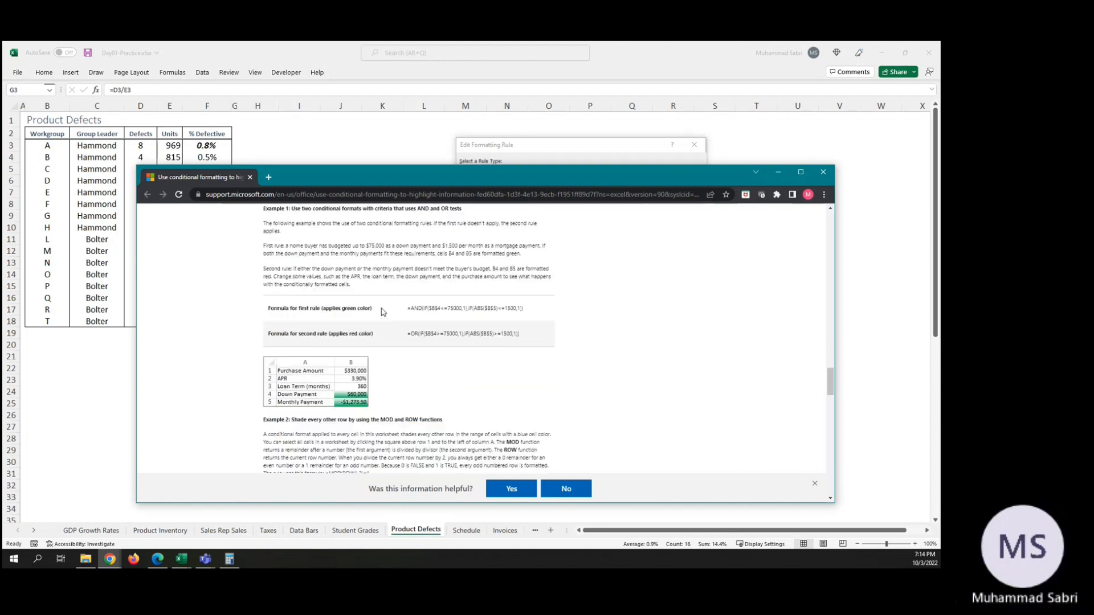
Step: Study Example 1's AND and OR rule formulas and the instructions on entering a formula that returns TRUE or FALSE
scroll(381, 311, "down", 3)
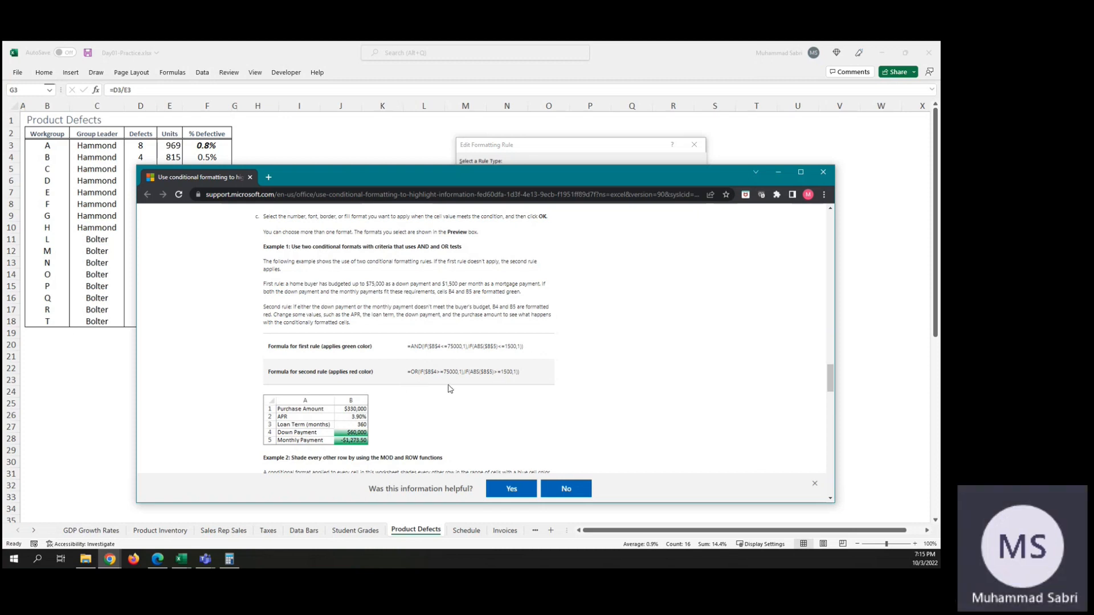
scroll(447, 388, "down", 1)
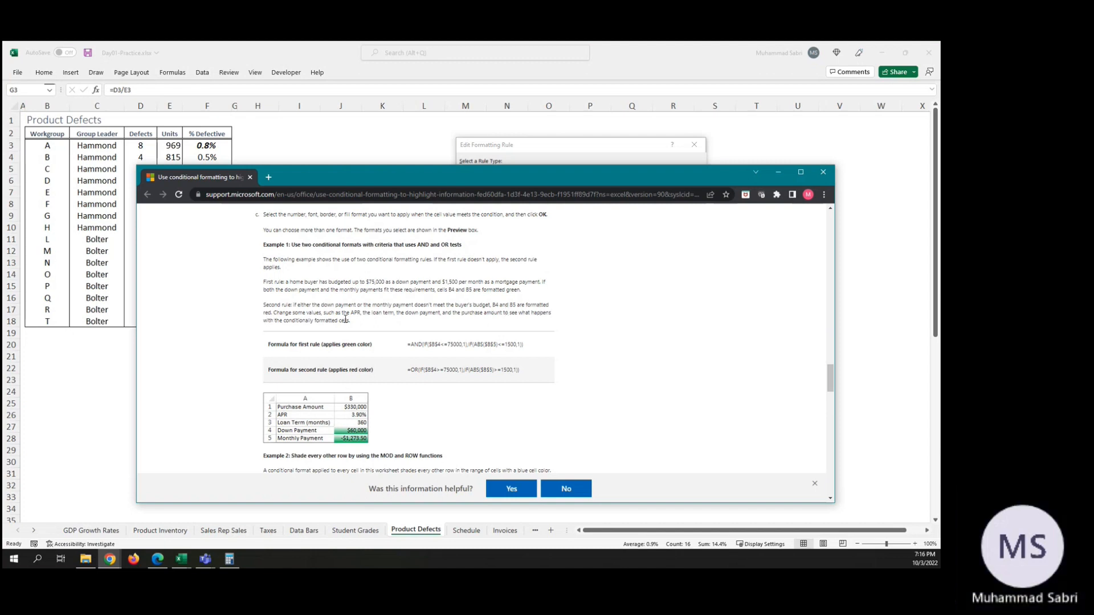
scroll(433, 383, "down", 3)
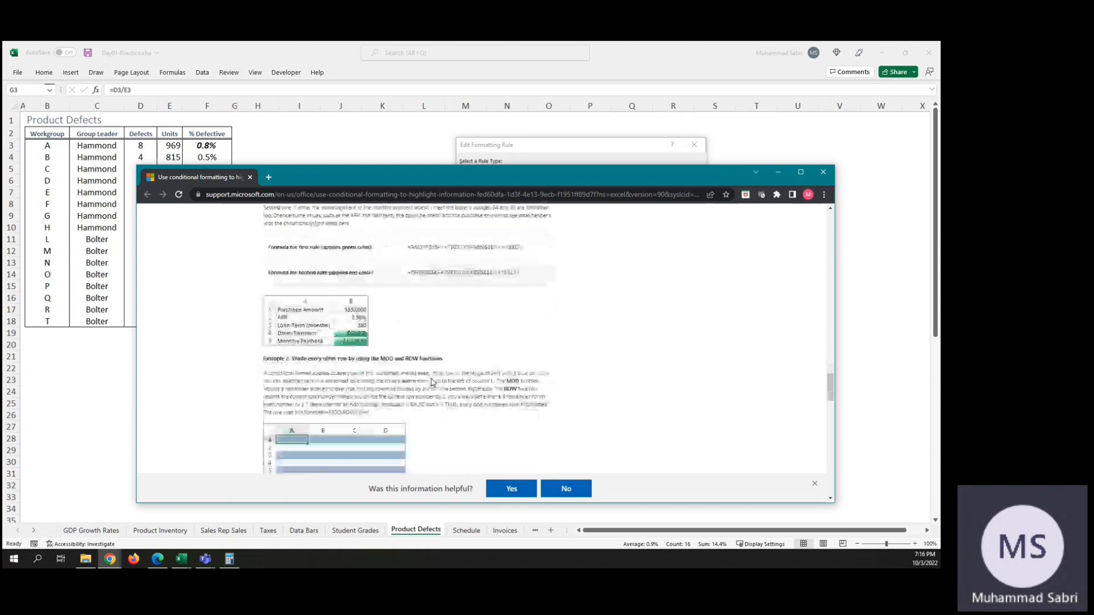
scroll(433, 382, "up", 3)
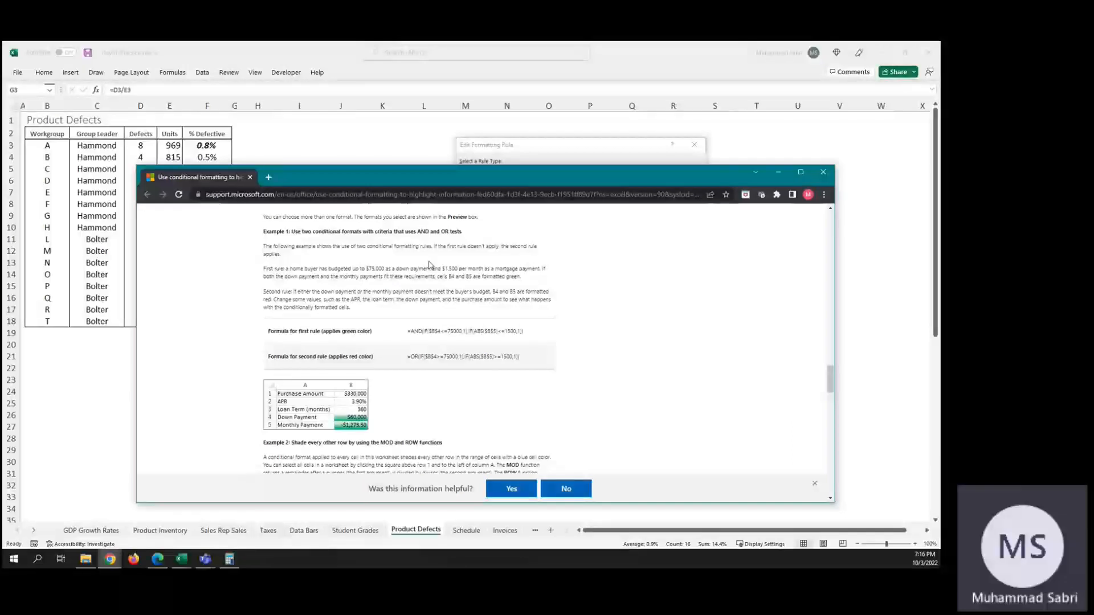
scroll(406, 267, "up", 3)
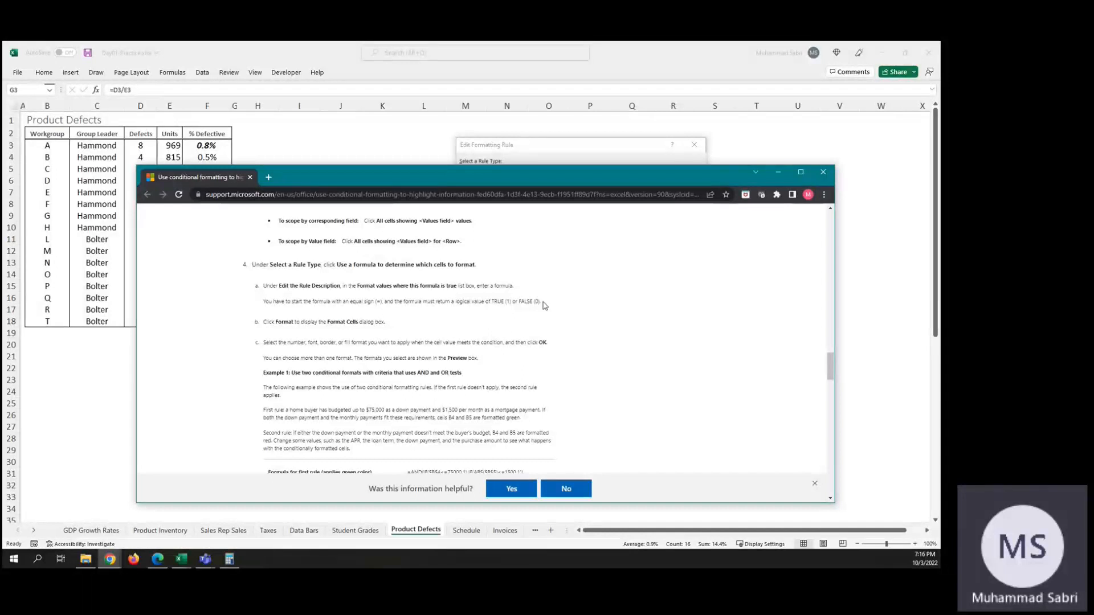
scroll(519, 341, "down", 2)
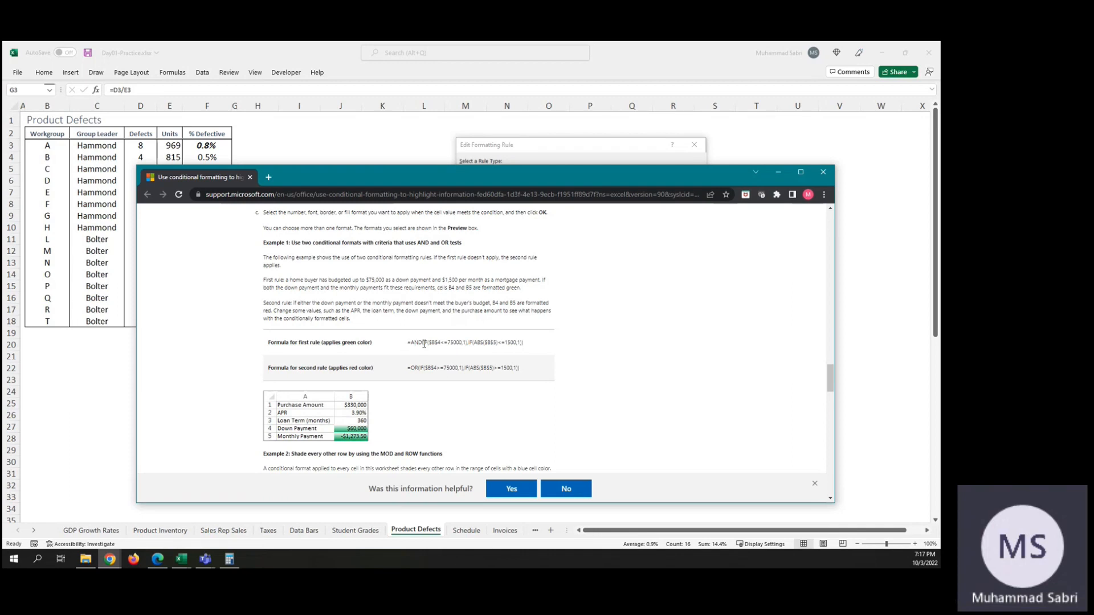
scroll(526, 282, "up", 1)
scroll(527, 282, "up", 2)
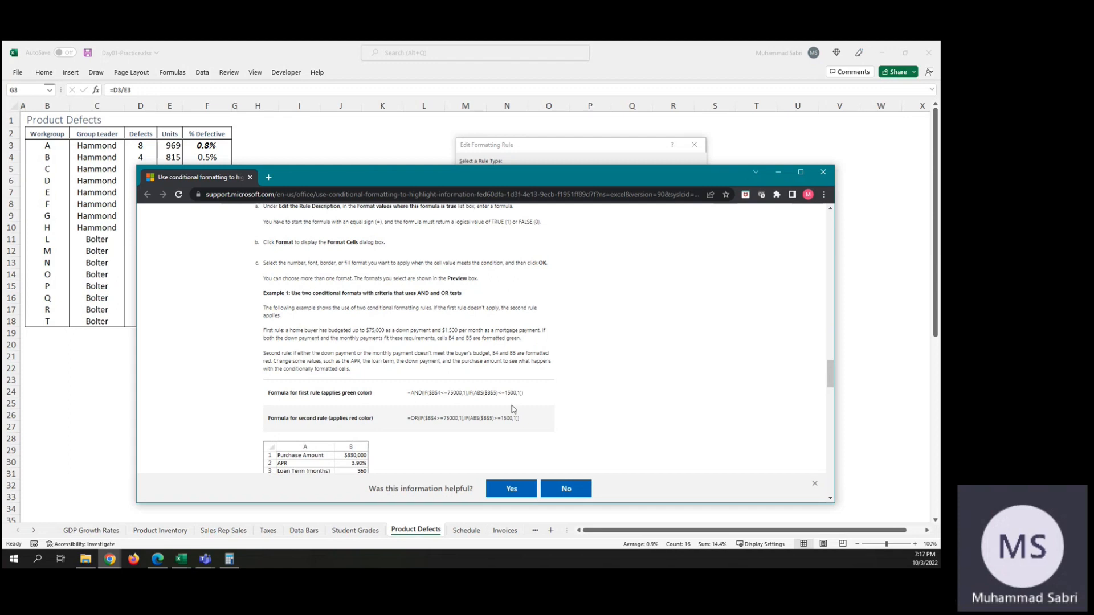
scroll(513, 409, "down", 1)
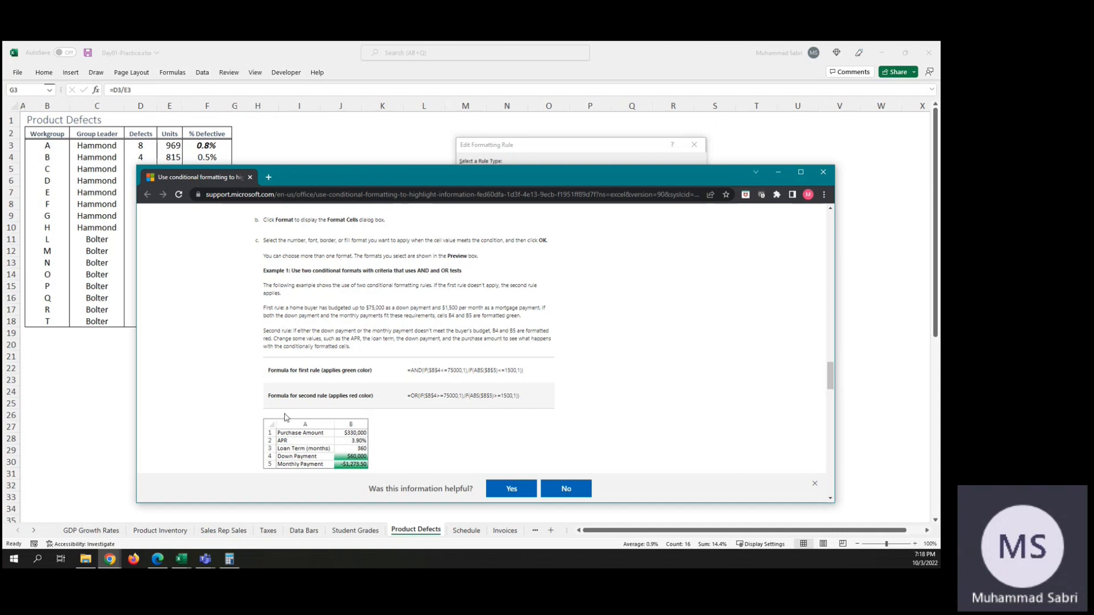
scroll(489, 415, "down", 4)
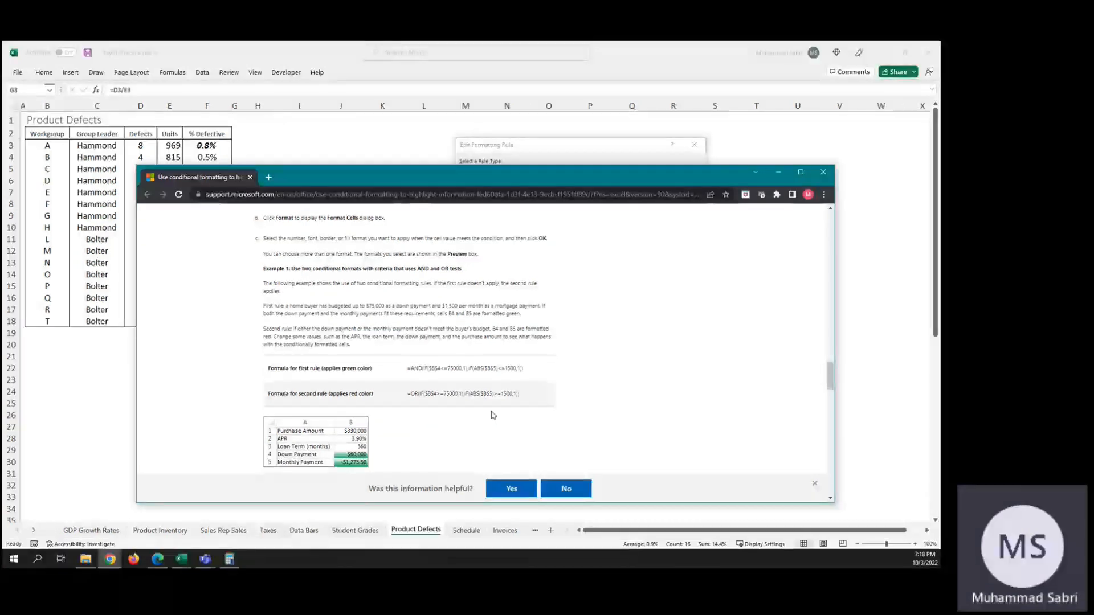
scroll(491, 422, "up", 4)
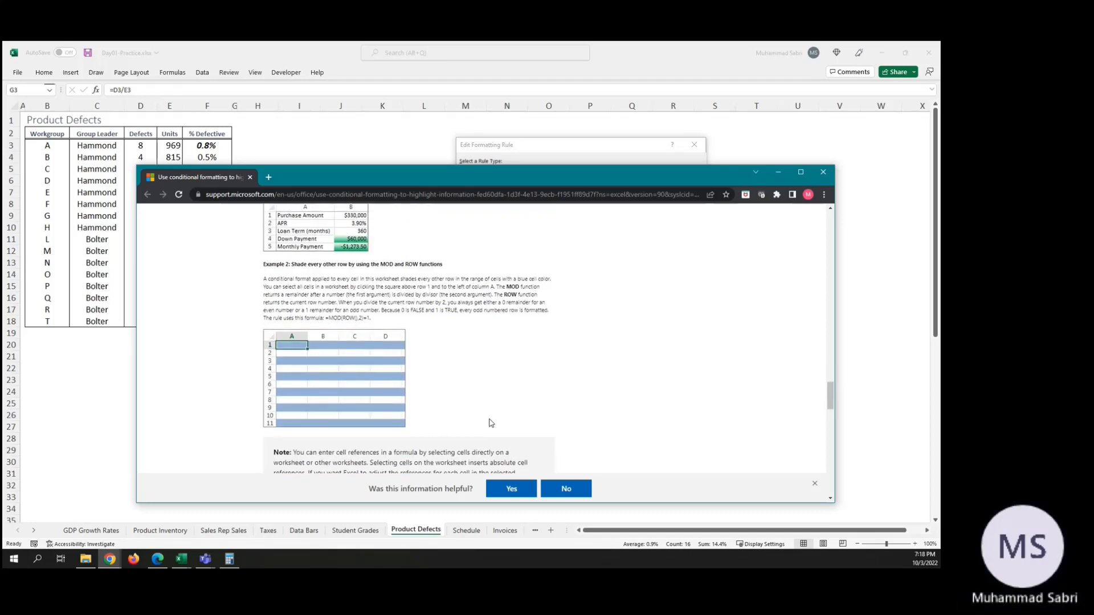
scroll(491, 422, "up", 2)
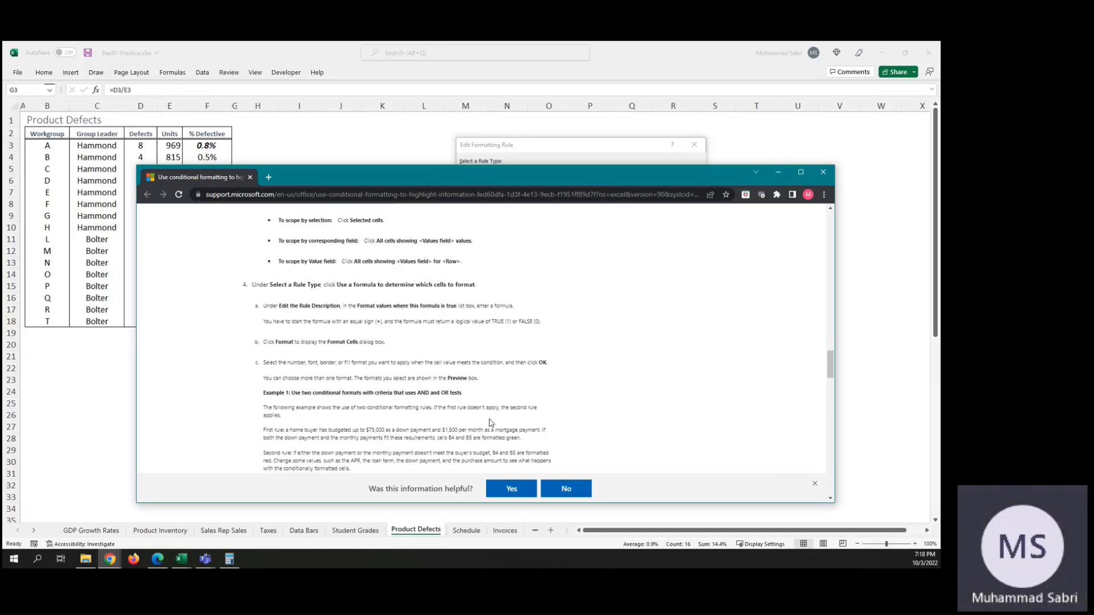
scroll(492, 423, "up", 3)
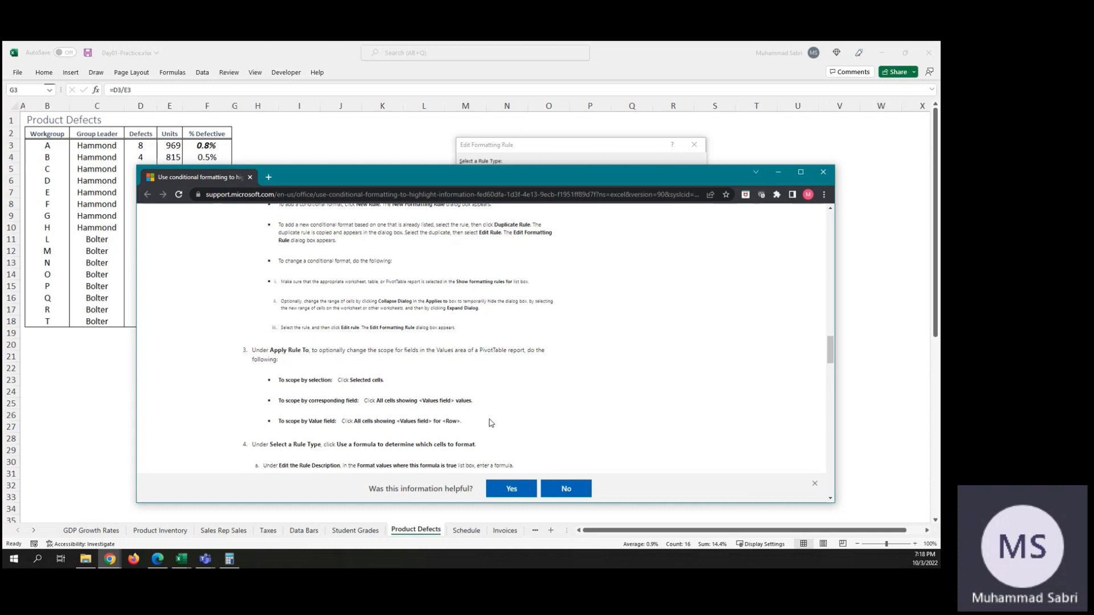
Step: Look through the rest of the topic, including the MOD and ROW shading example and the video on formulas
scroll(492, 422, "down", 9)
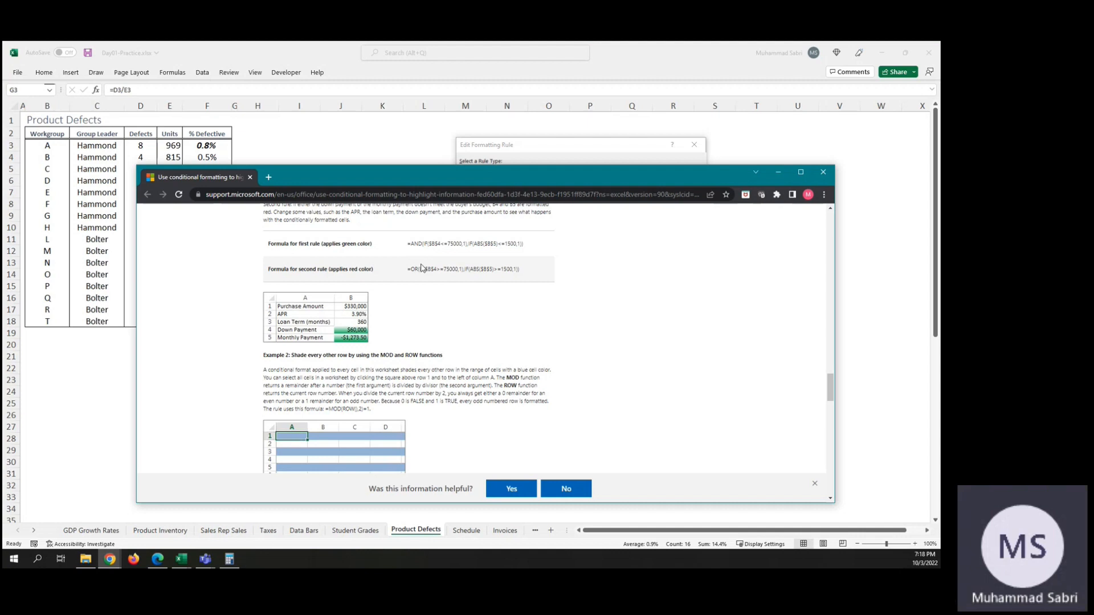
scroll(559, 351, "down", 3)
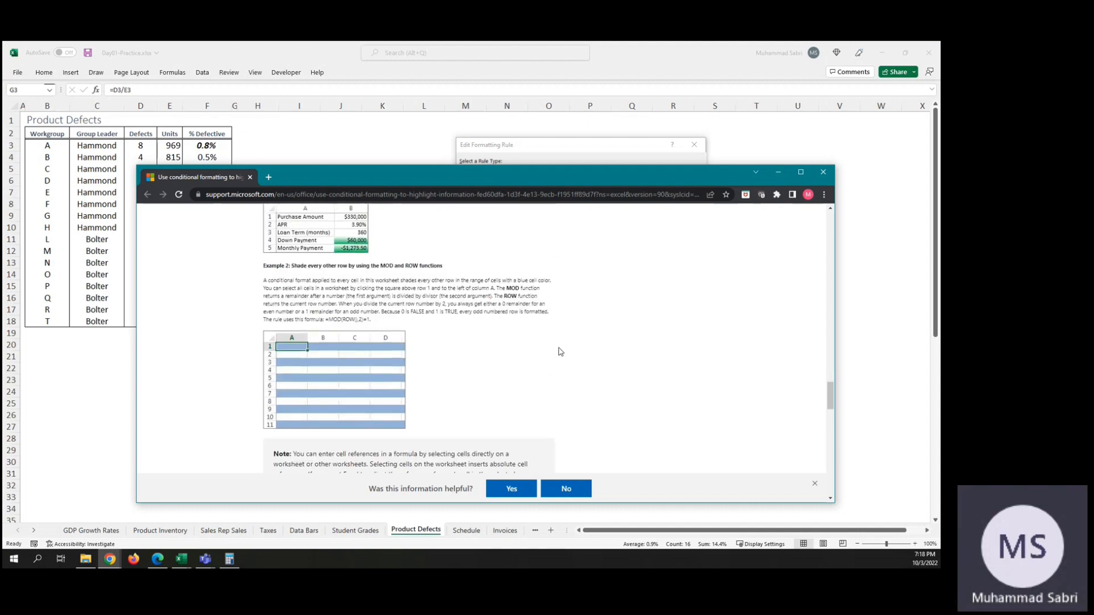
scroll(560, 352, "down", 10)
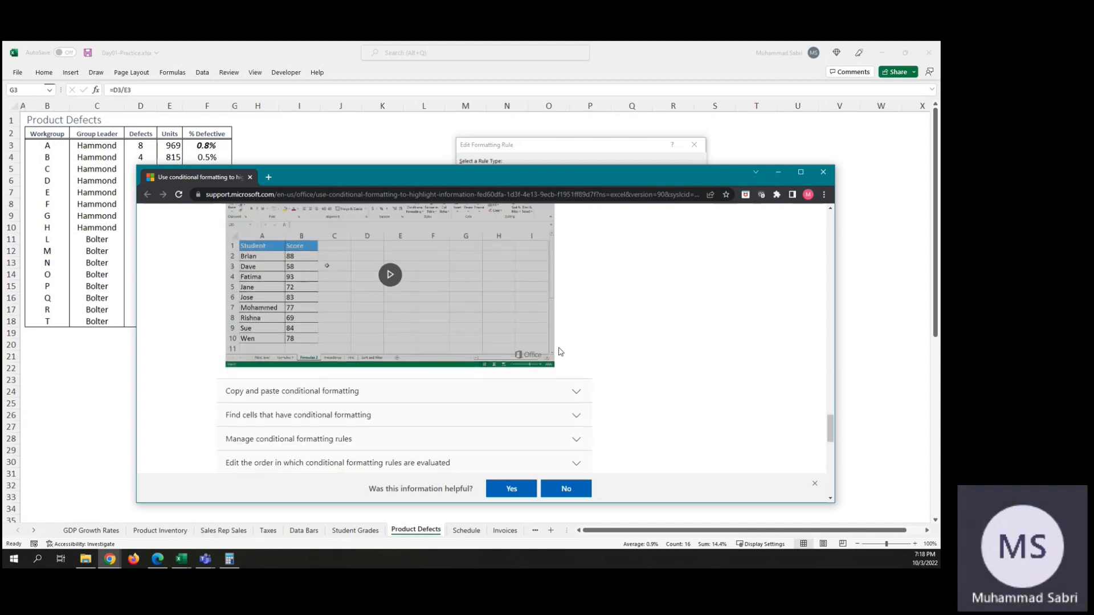
scroll(560, 351, "down", 6)
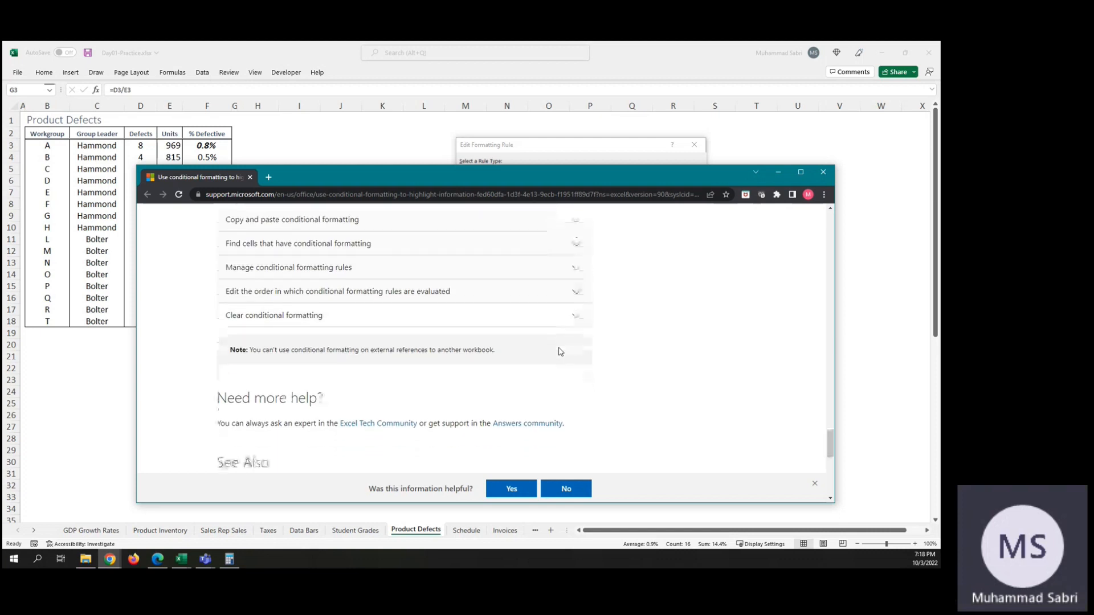
scroll(560, 351, "down", 3)
scroll(560, 352, "up", 10)
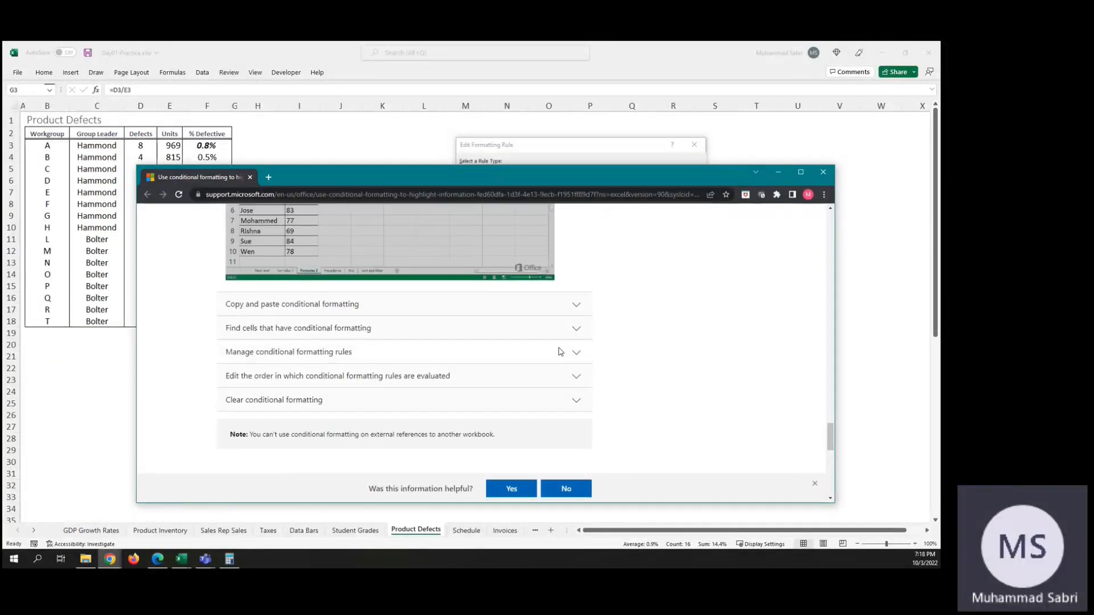
scroll(557, 370, "up", 3)
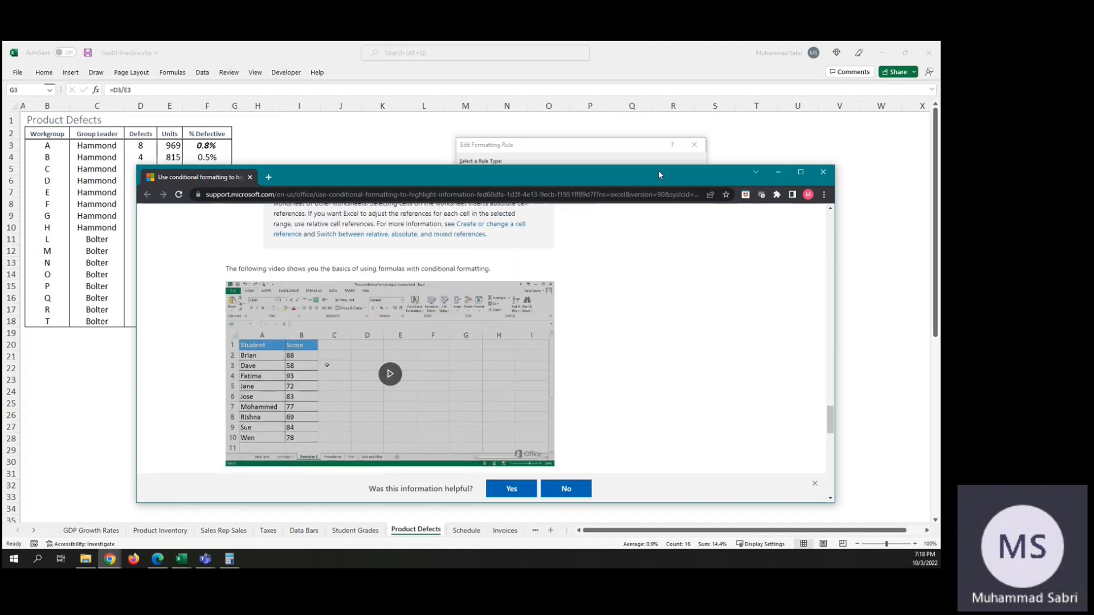
Step: Return to the Edit Formatting Rule dialog, minimize the help window, and replace the formula's range with the beginning of an IF function, =IF(
left_click(587, 149)
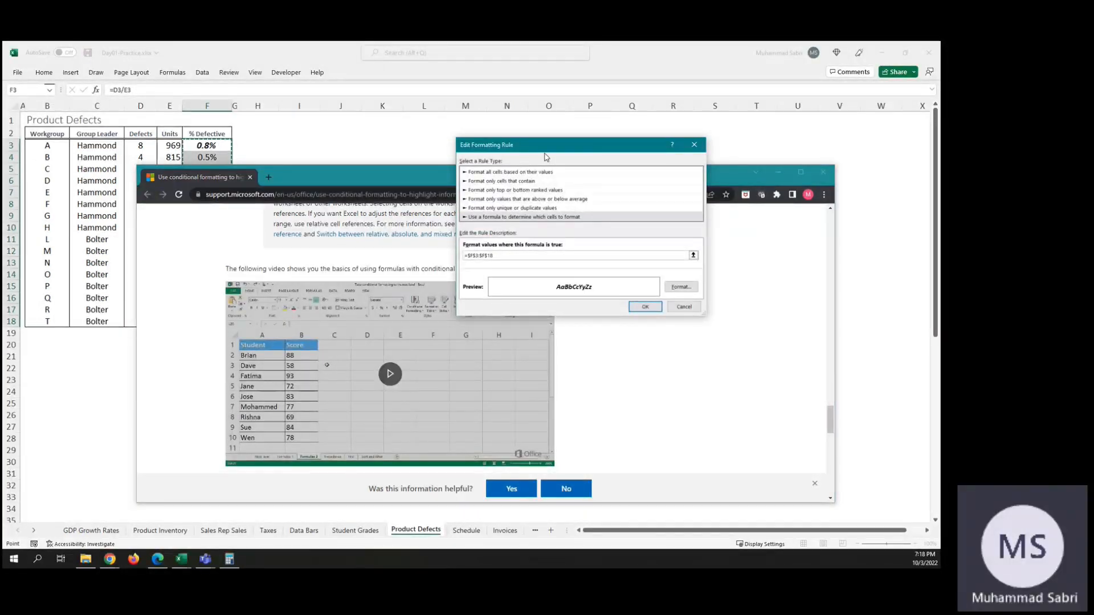
left_click(778, 173)
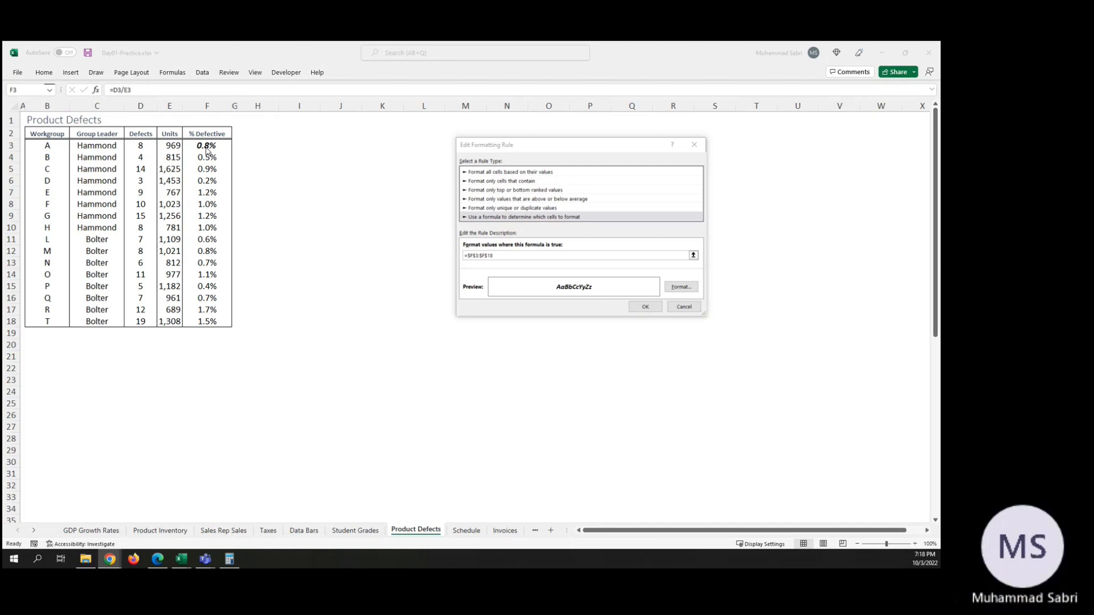
left_click(496, 255)
left_click_drag(496, 254, 469, 256)
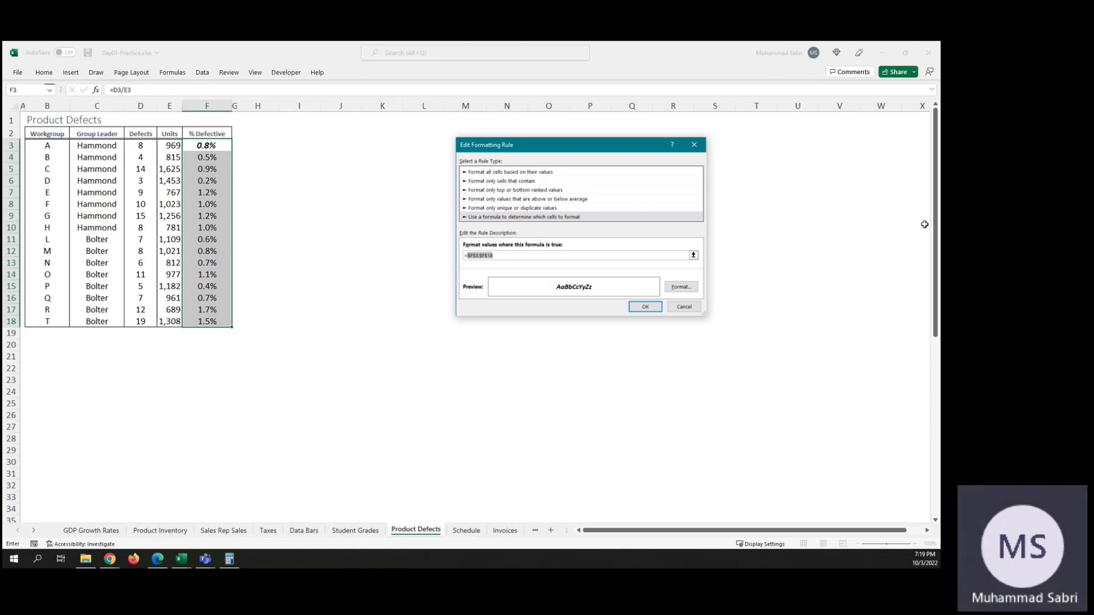
type("IF")
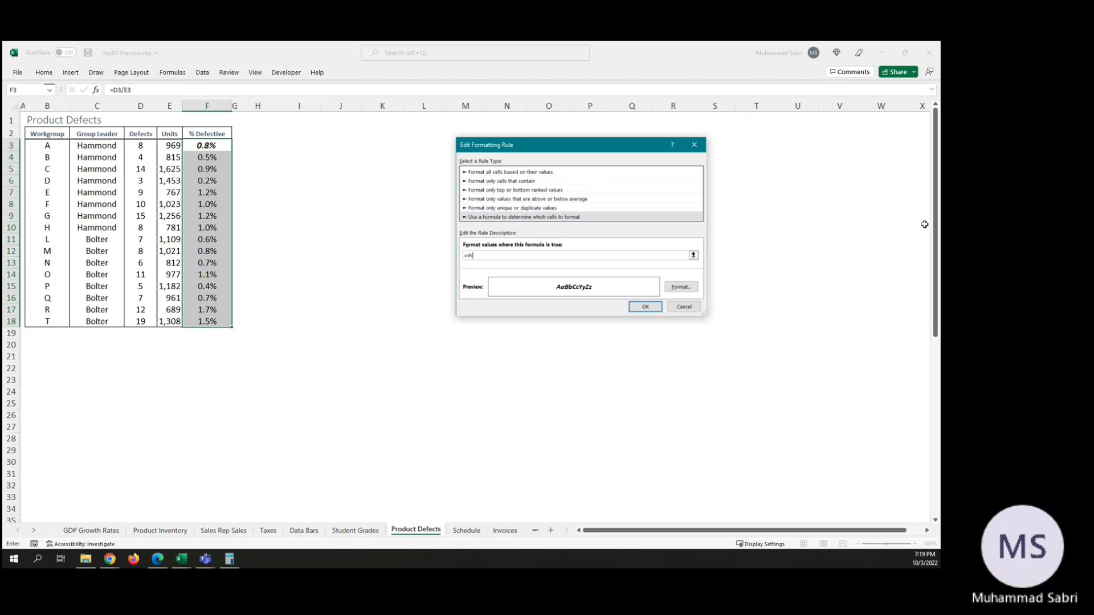
type("(")
Step: Consult the help article's AND and OR example formulas again for the IF syntax, and close the duplicate help page
key("F1")
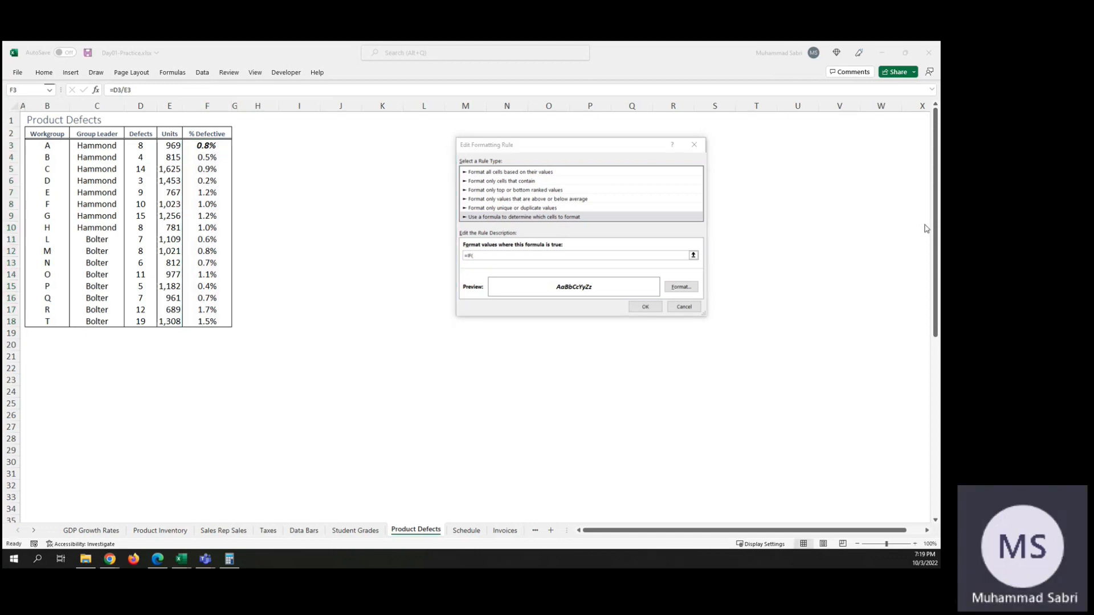
scroll(683, 271, "up", 5)
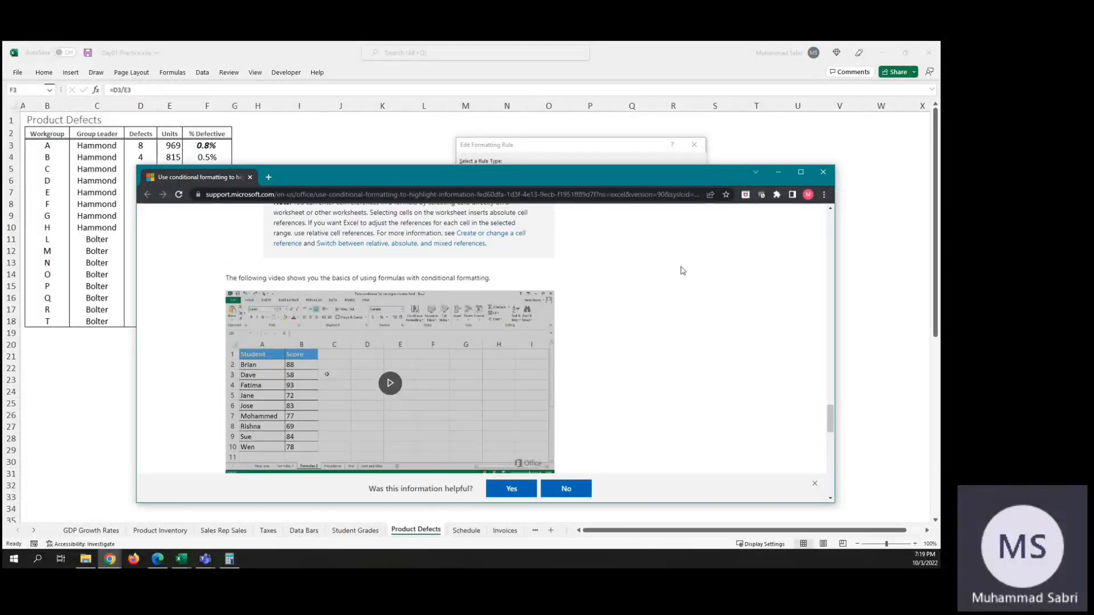
scroll(683, 270, "up", 4)
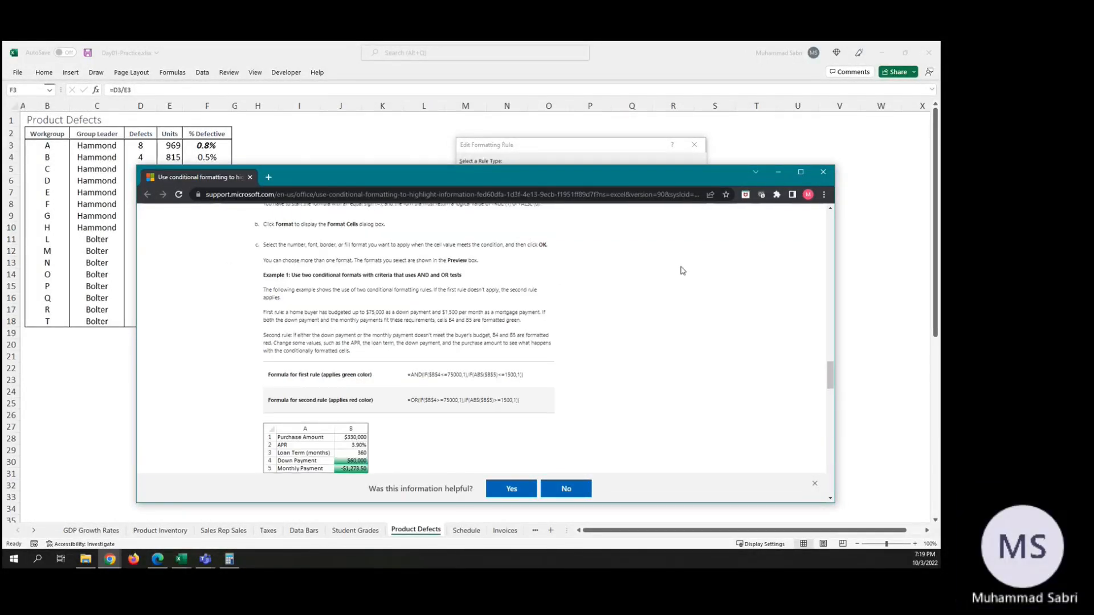
scroll(683, 271, "up", 1)
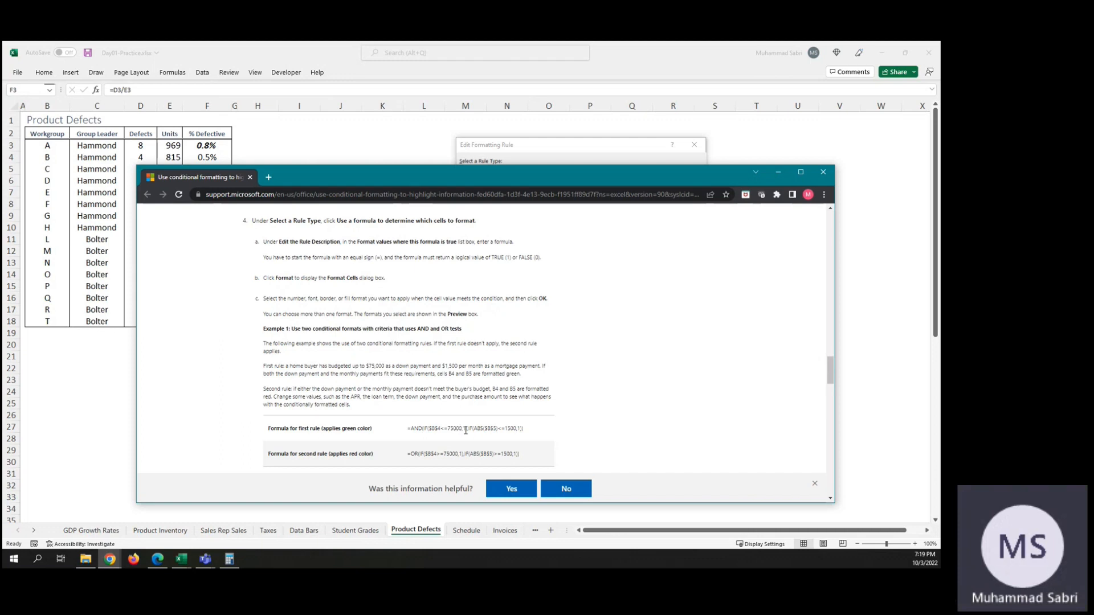
left_click(569, 147)
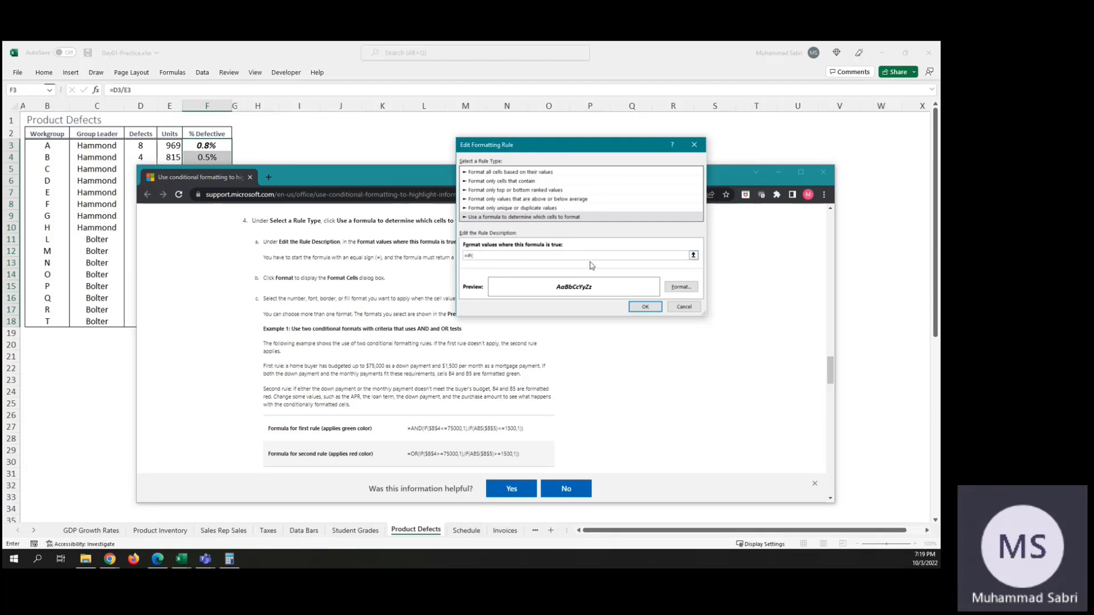
key("F1")
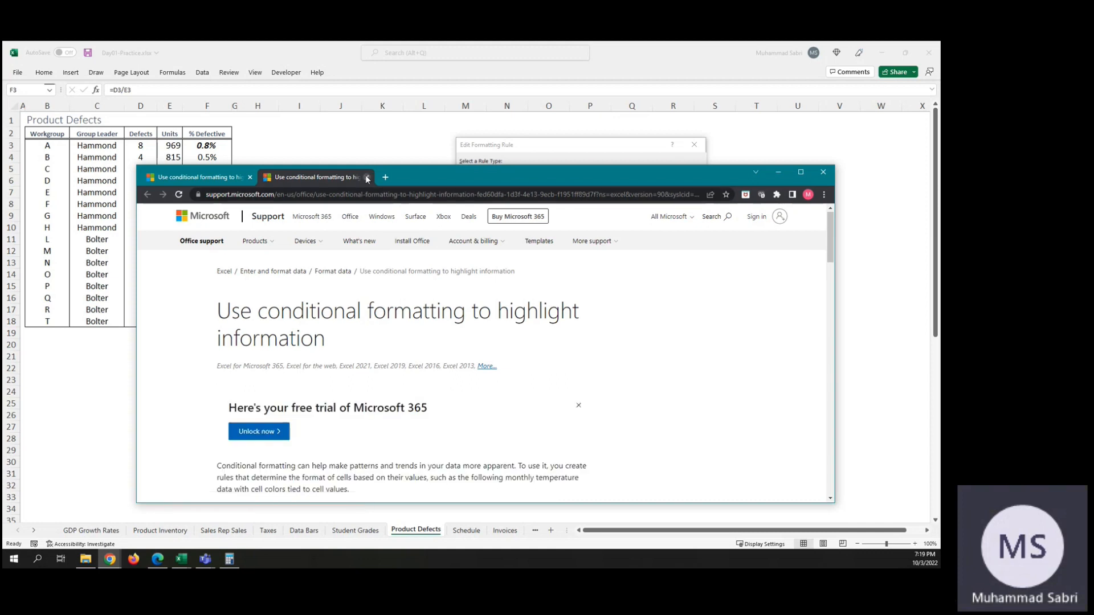
left_click(367, 178)
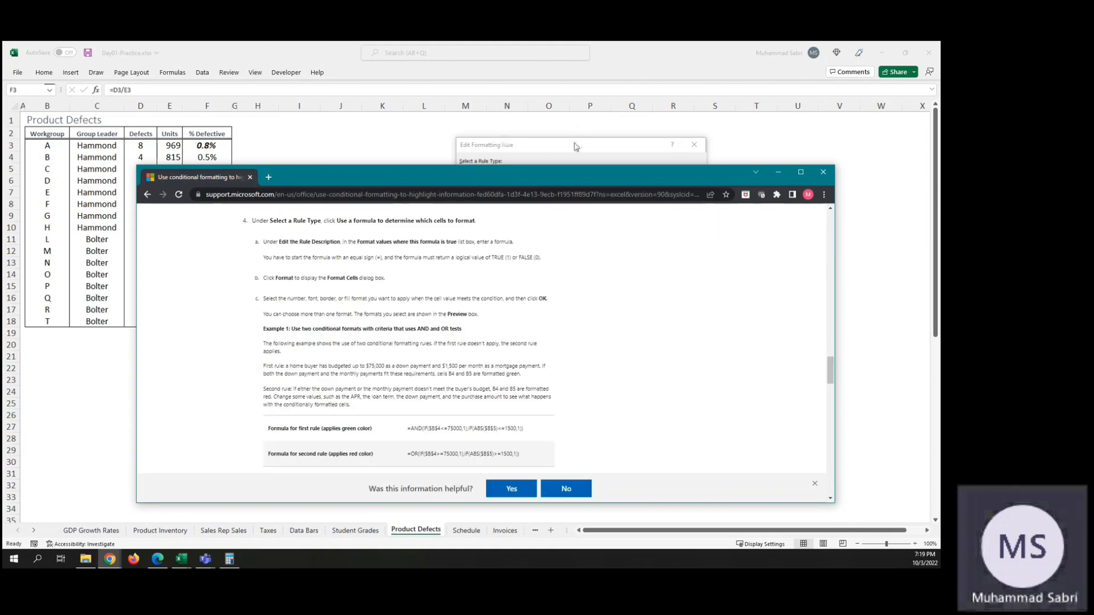
Step: Minimize the help window, complete the rule formula as =IF($F$3>0.8,1), confirm it, and apply the rule to the sheet
left_click(785, 167)
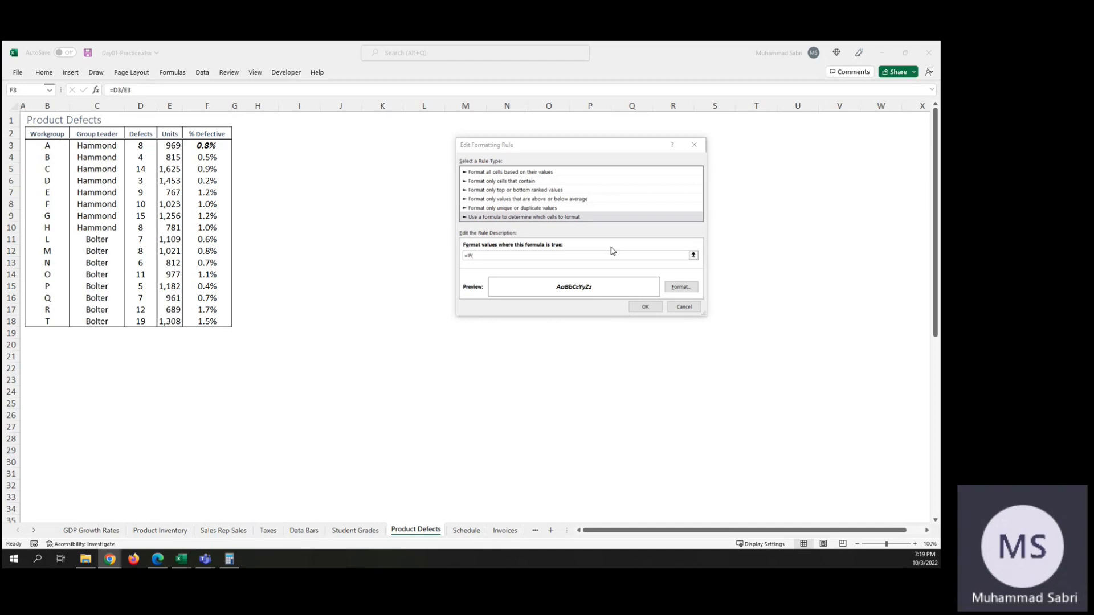
left_click(498, 256)
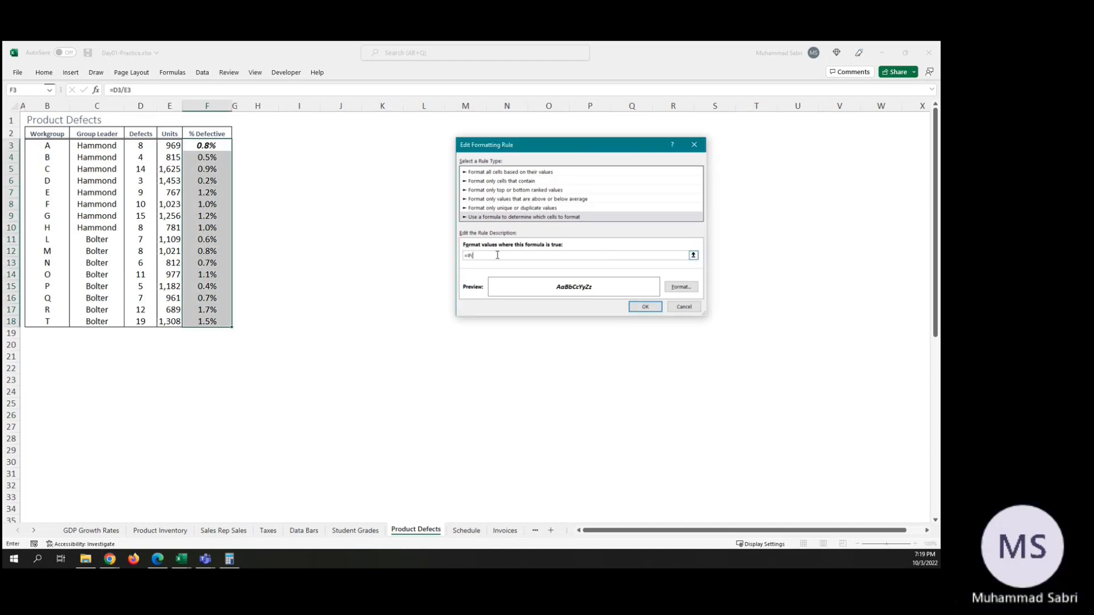
type("$")
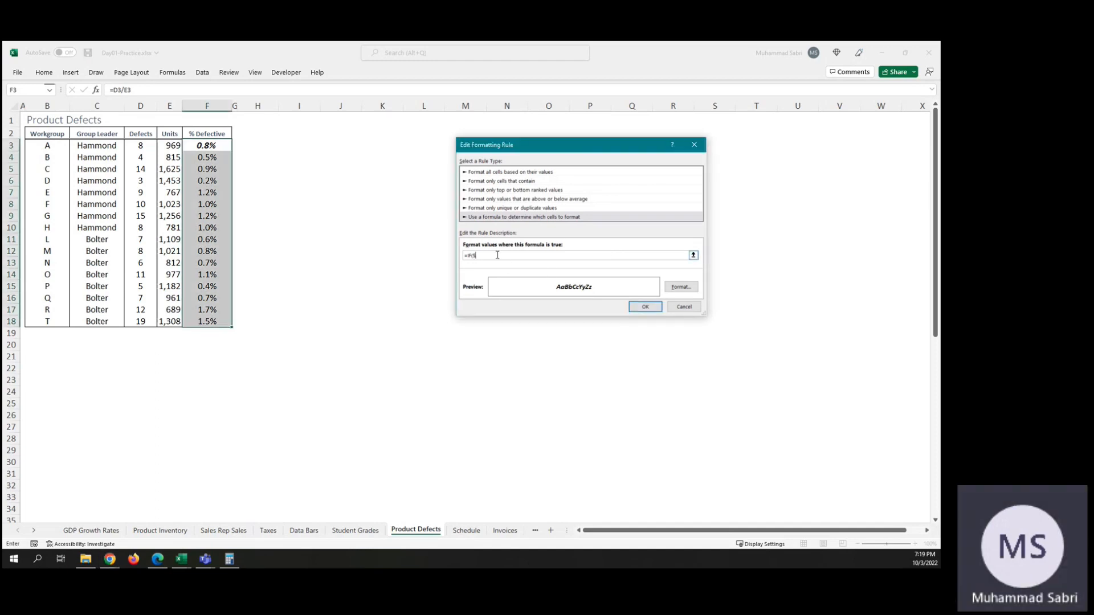
type("F")
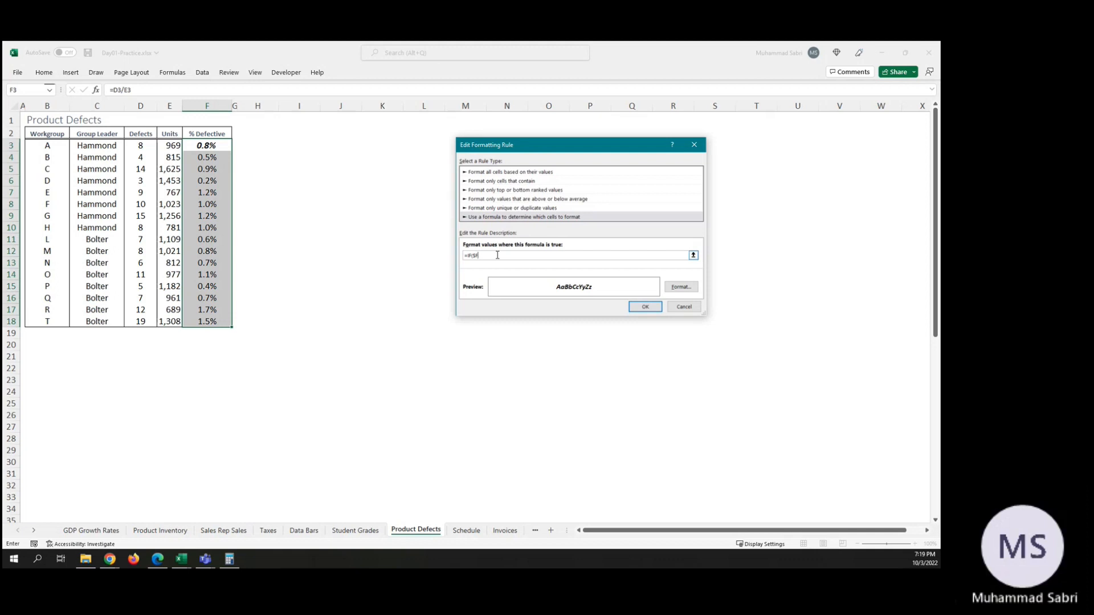
type("3")
key("BackSpace")
type("$")
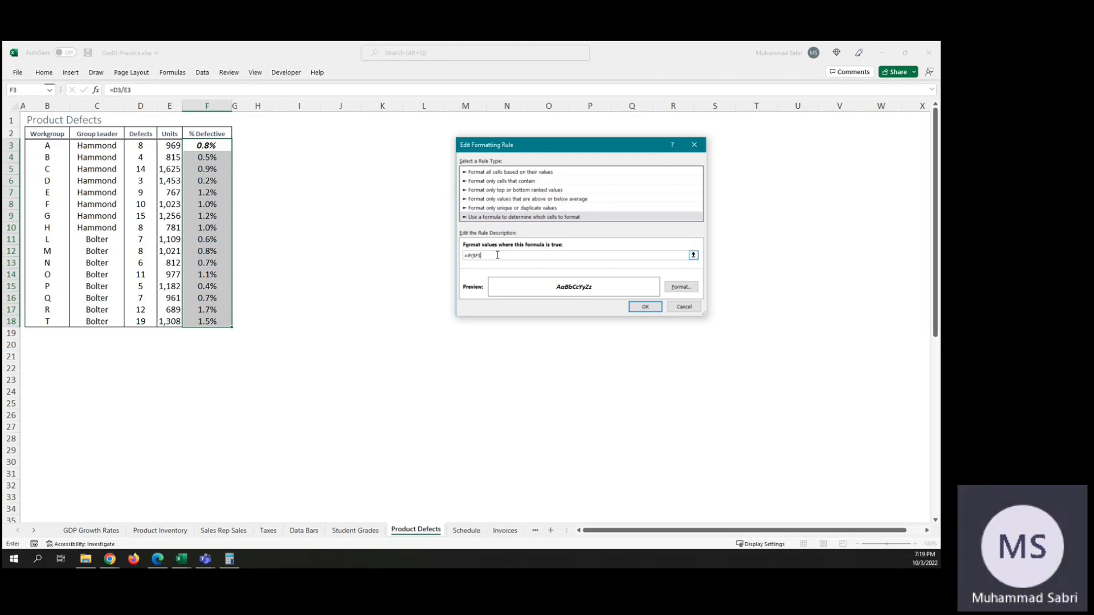
type("3")
type(">=")
type("0.8,1")
type(")")
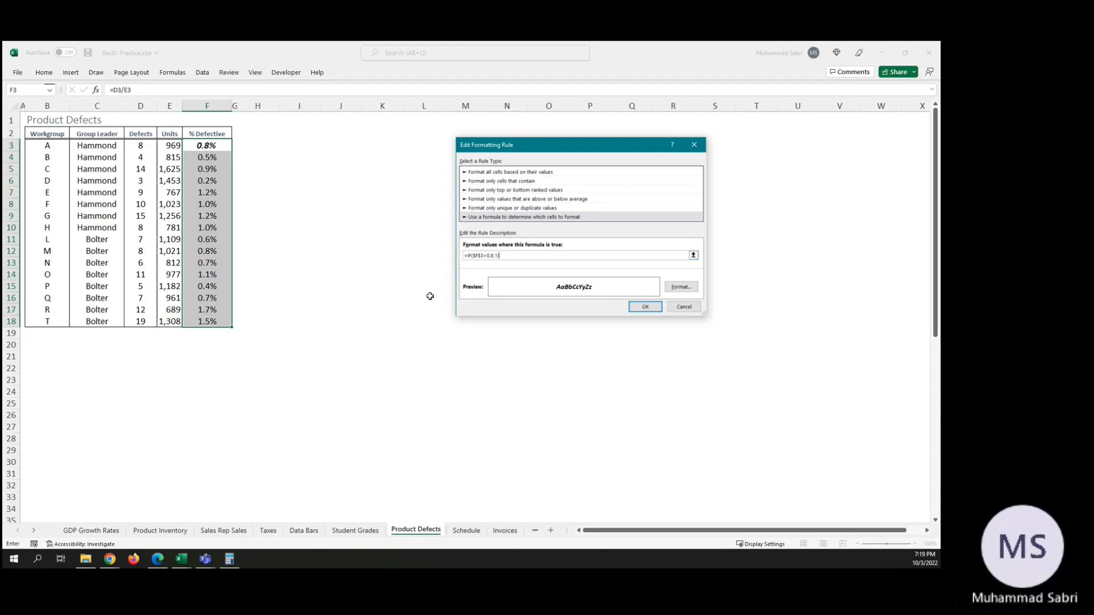
left_click(636, 308)
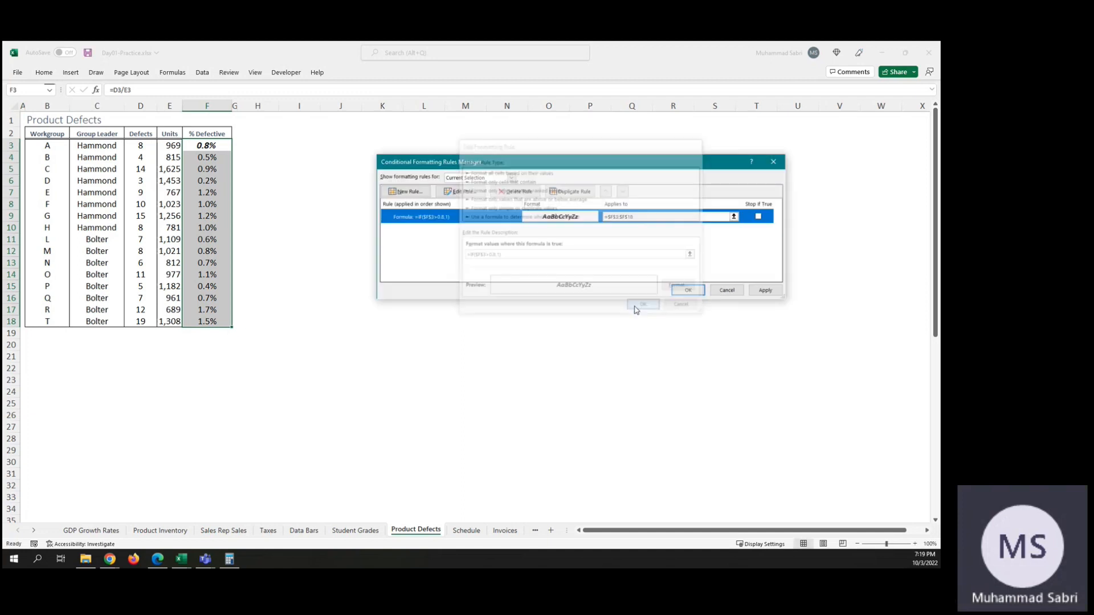
left_click(766, 291)
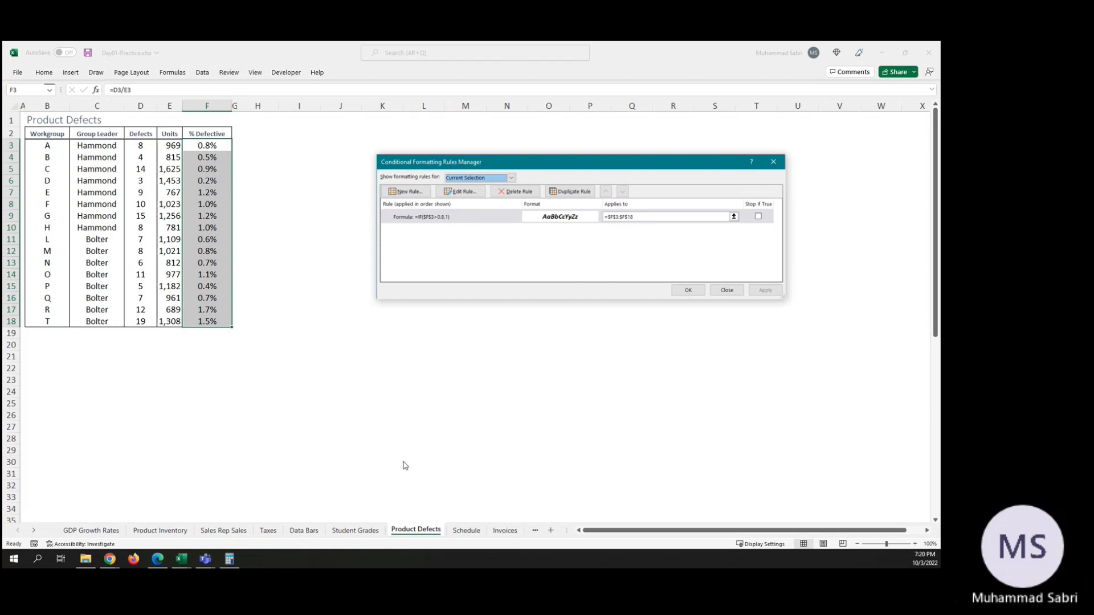
Step: Reopen the formula rule, append =1 so it reads =IF($F$3>0.8,1)=1, confirm, and apply it
mouse_move(188, 562)
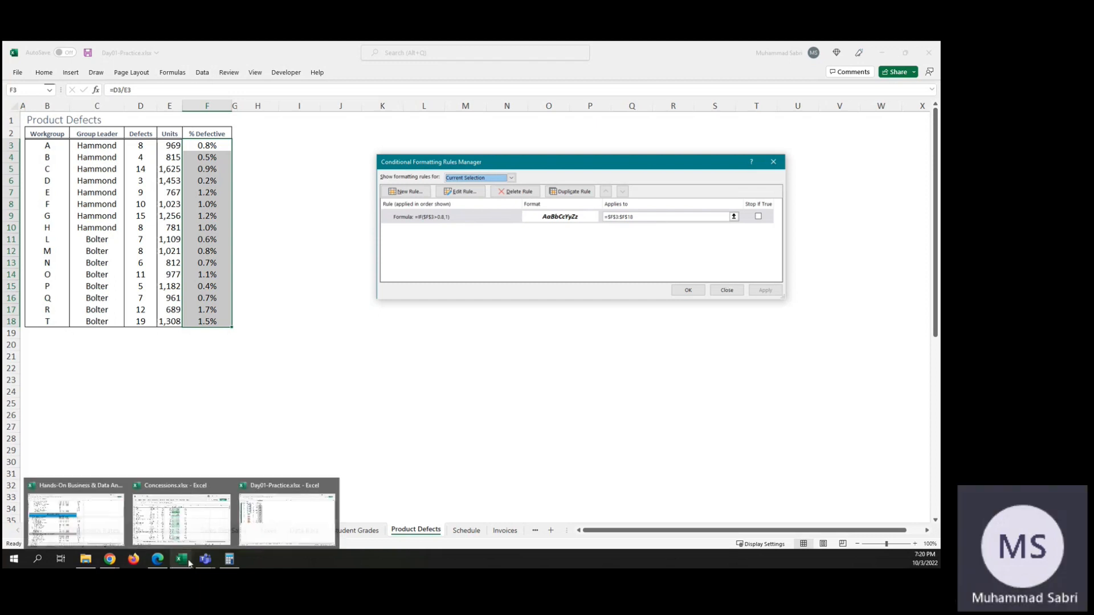
left_click(283, 522)
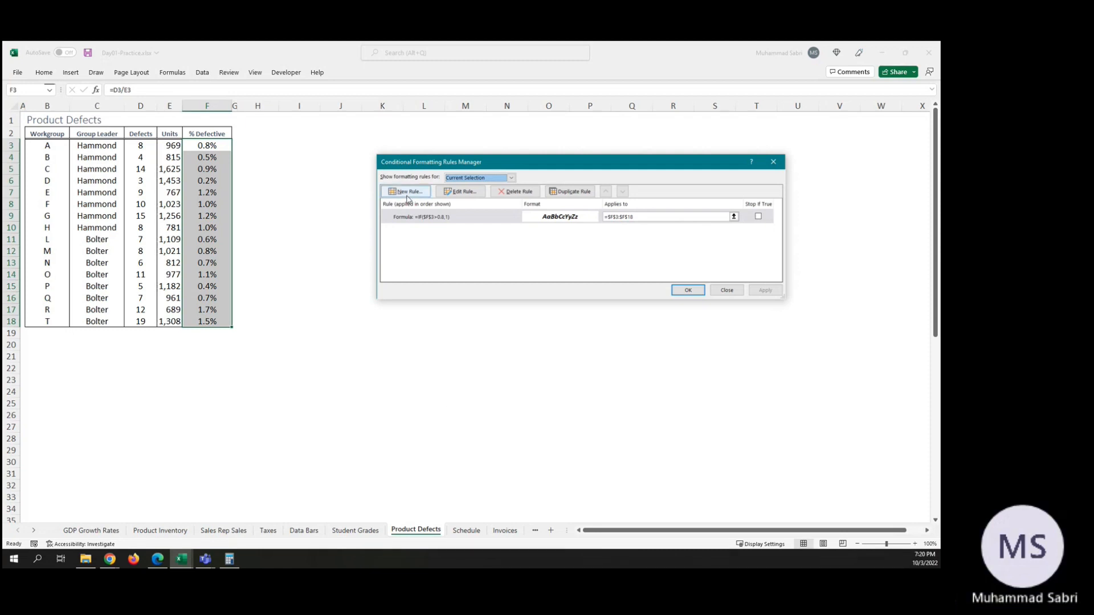
left_click(448, 223)
double_click(448, 223)
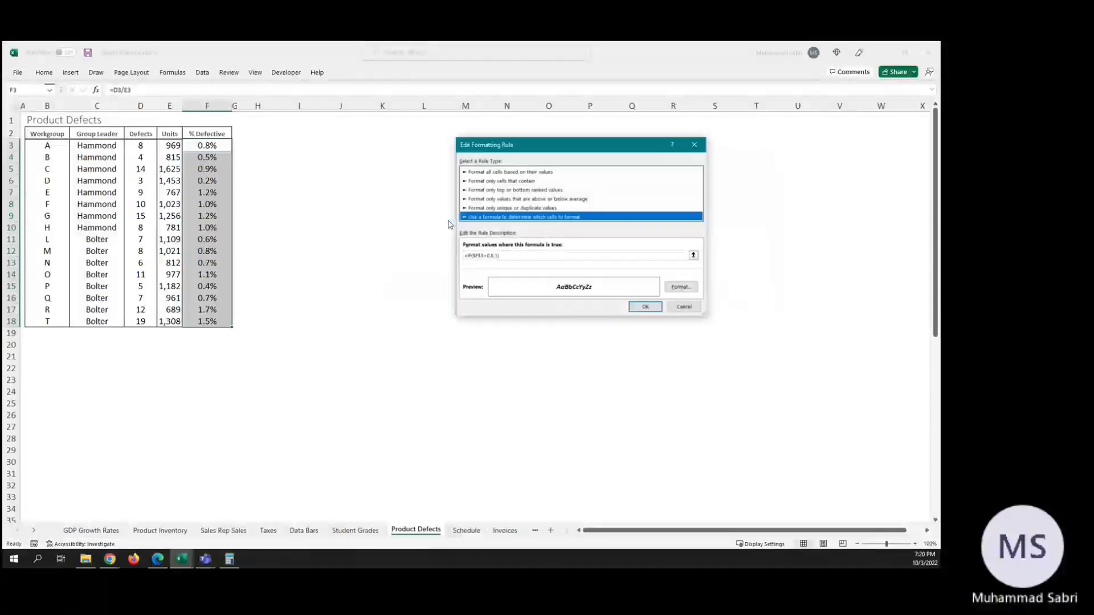
left_click(467, 256)
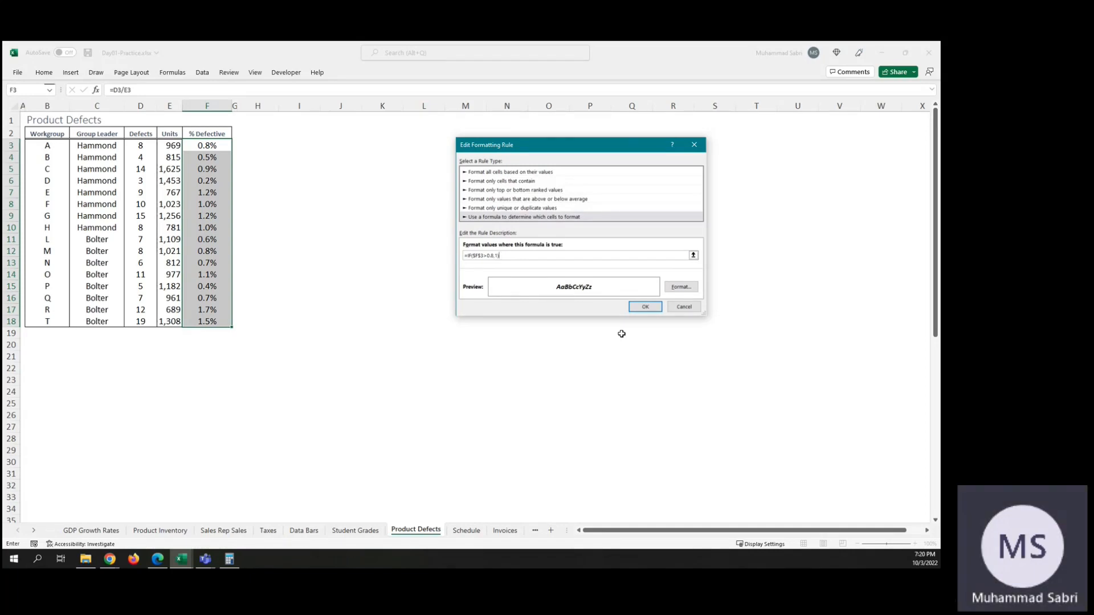
type("=1")
left_click(645, 306)
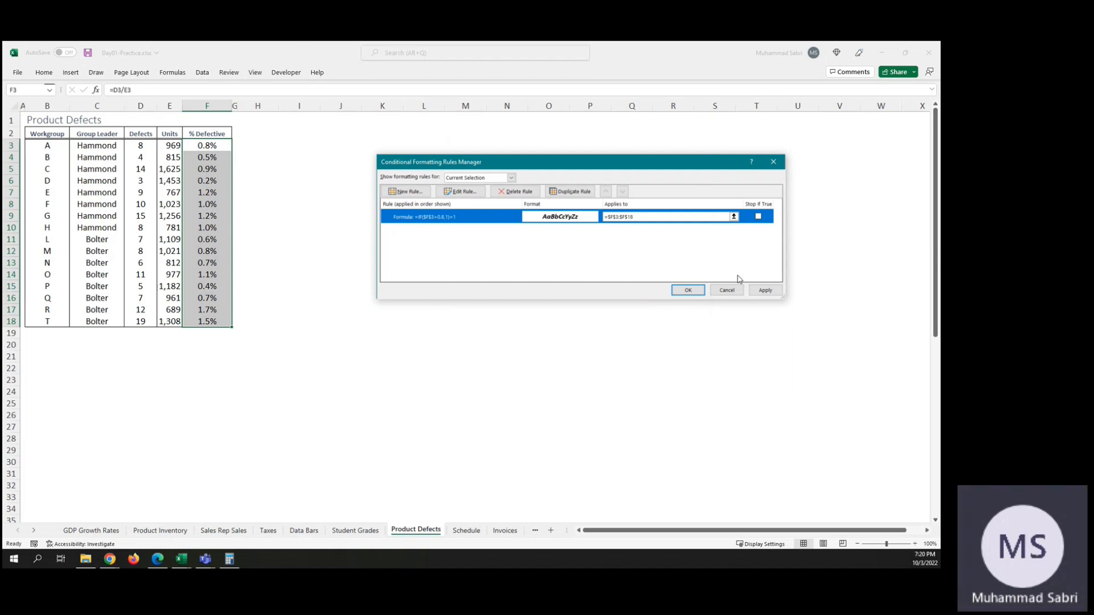
left_click(764, 290)
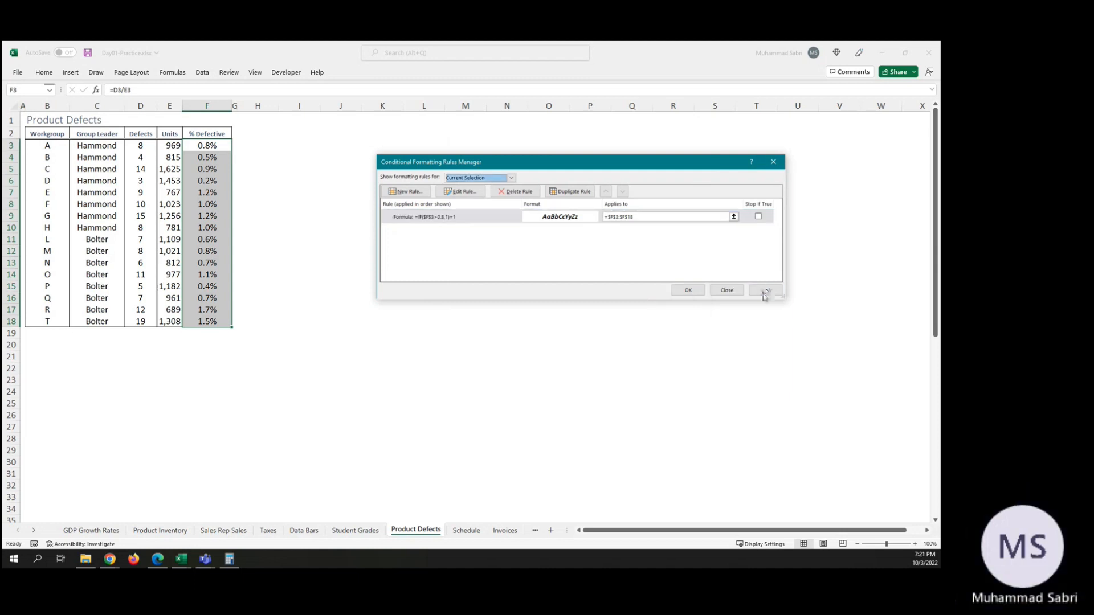
Step: Reopen the rule for editing and consult the help article's rule-editing instructions and its AND and OR example formulas
double_click(424, 223)
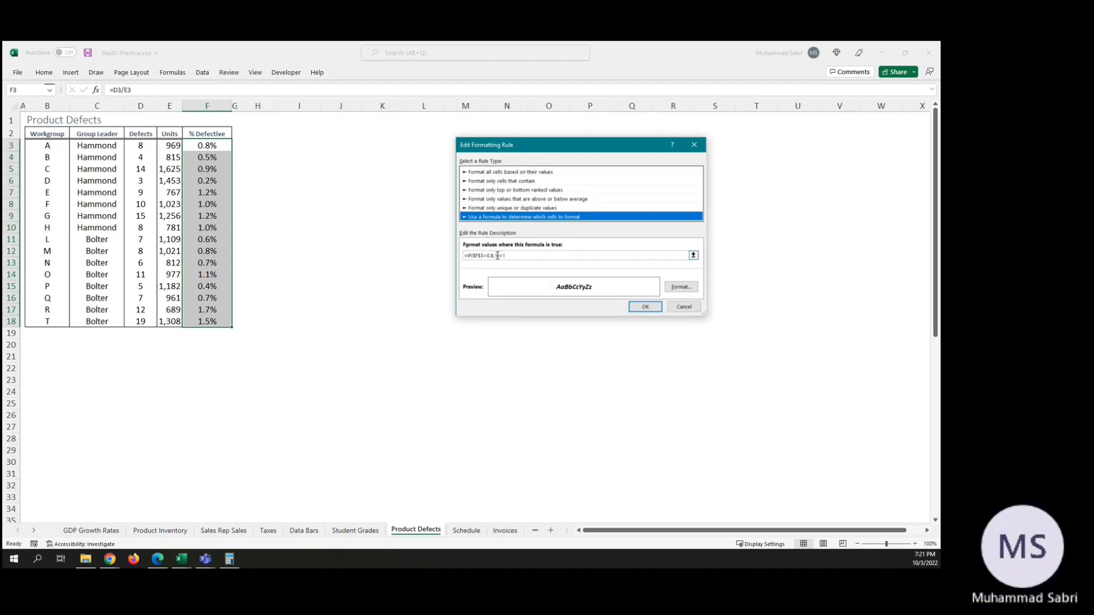
left_click(498, 255)
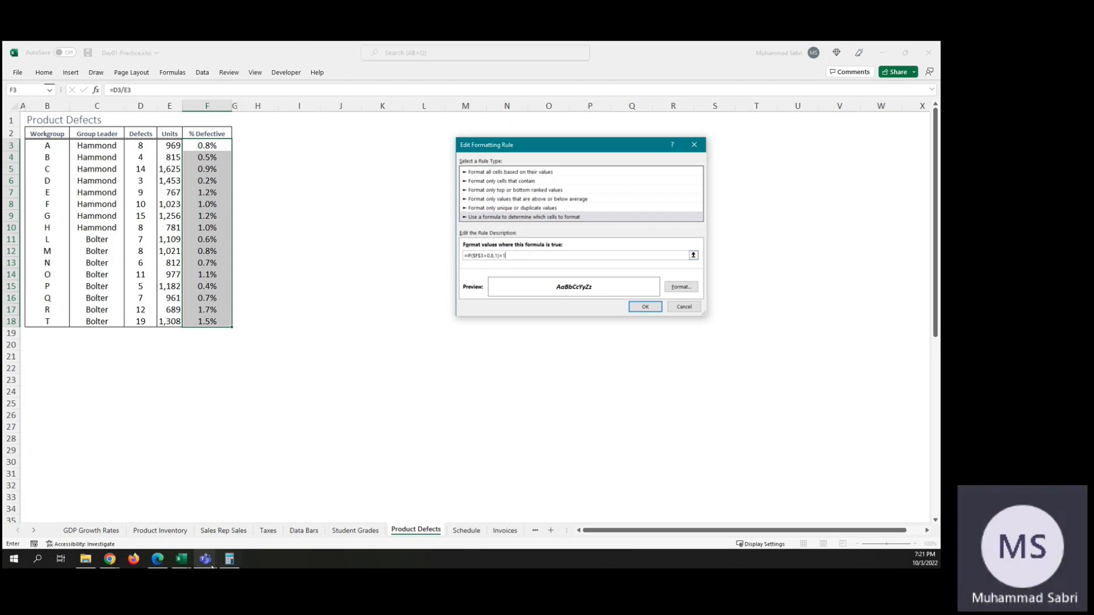
mouse_move(181, 559)
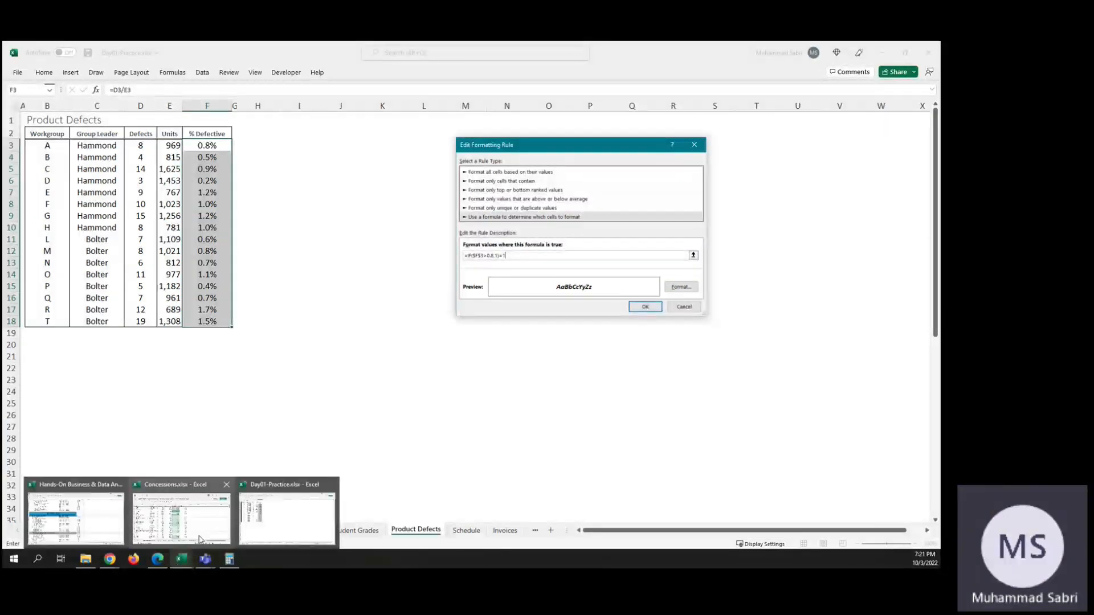
mouse_move(110, 559)
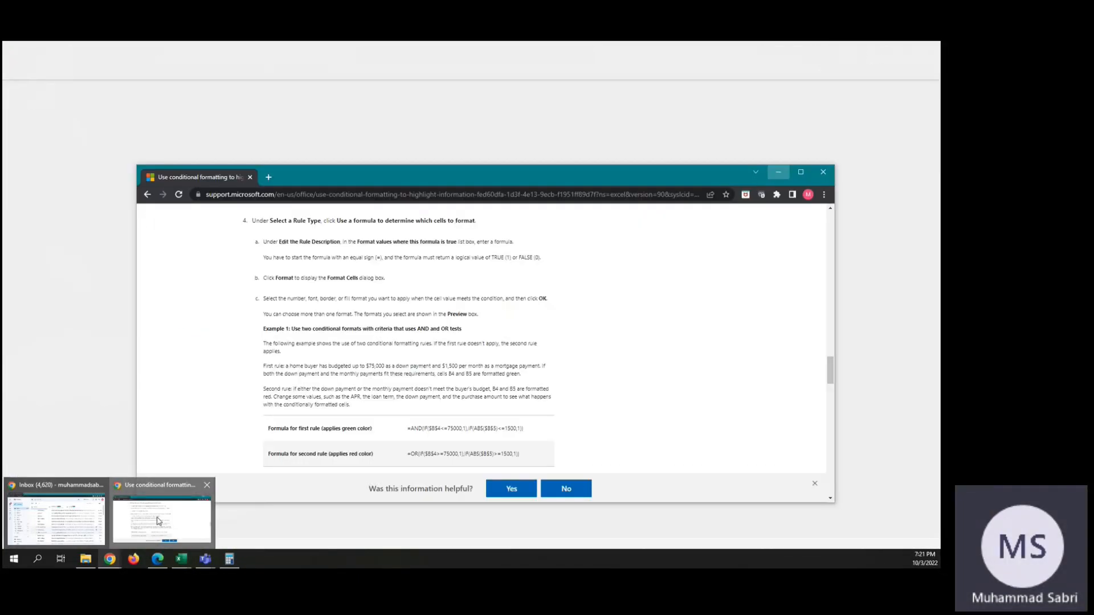
left_click(159, 520)
scroll(519, 336, "up", 4)
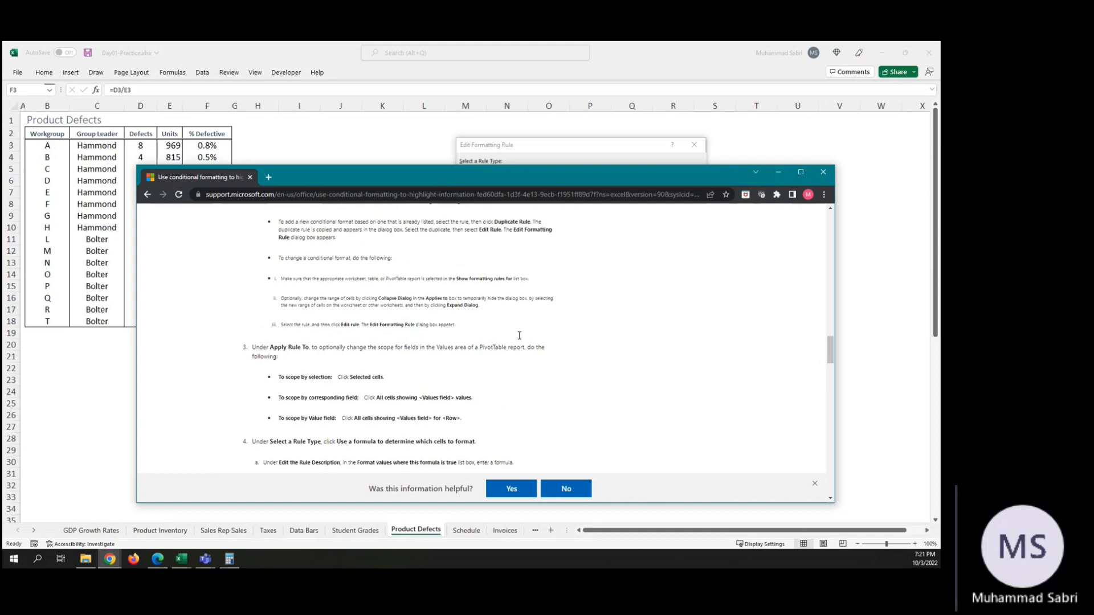
scroll(519, 335, "up", 8)
scroll(519, 339, "down", 10)
scroll(519, 339, "down", 4)
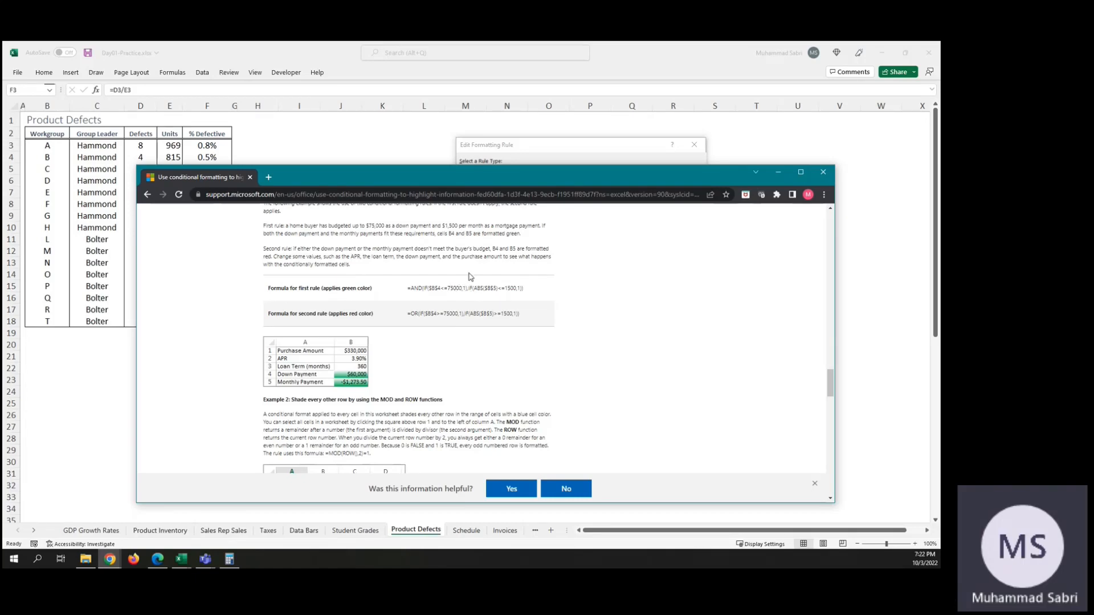
Step: Minimize the help window, discard the pending edit that drops =1 from the formula, and close the rules manager
left_click(779, 173)
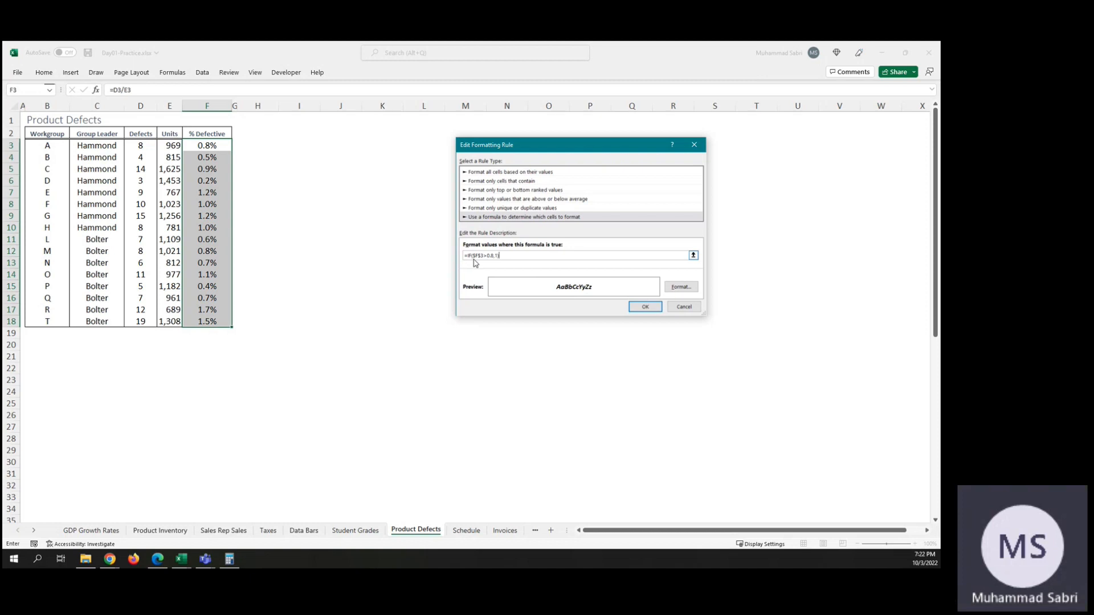
left_click(684, 308)
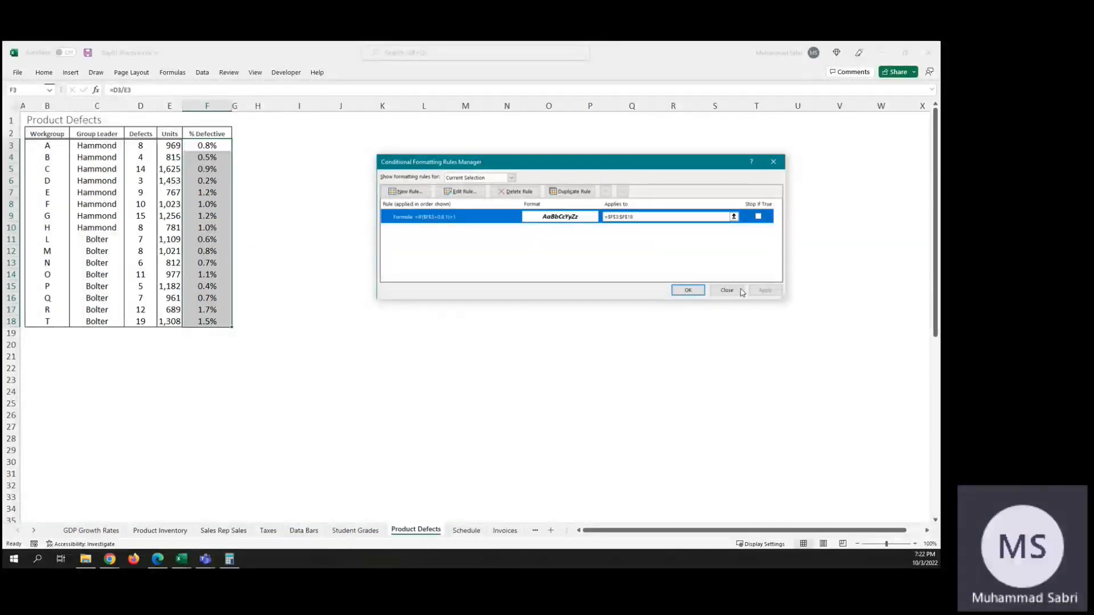
left_click(689, 290)
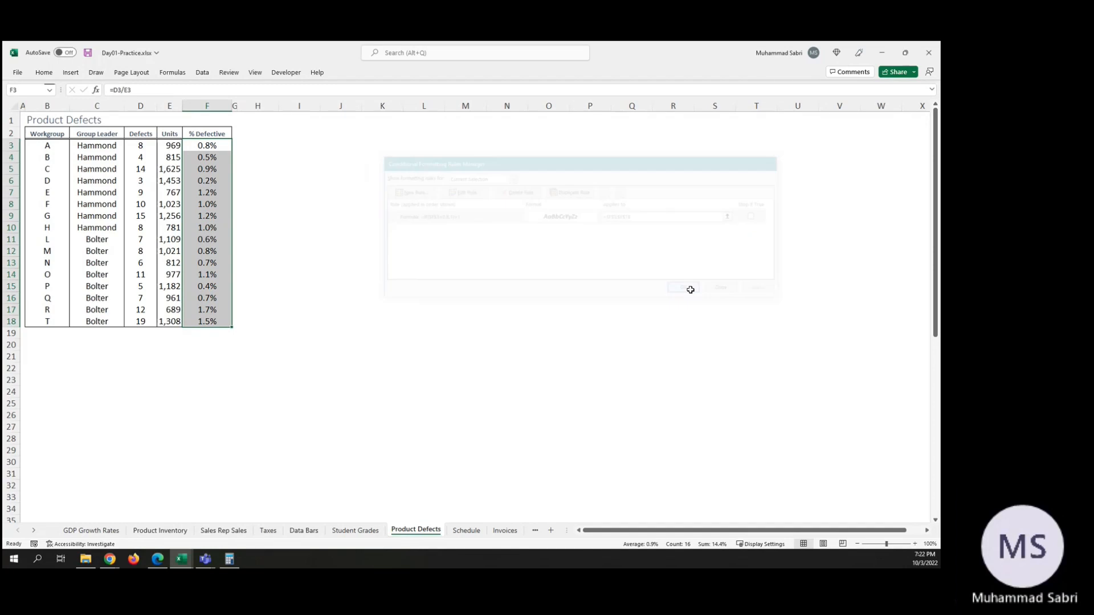
Step: Begin an IF formula in cell I3 to check the function's argument syntax, and cancel the entry
left_click(311, 146)
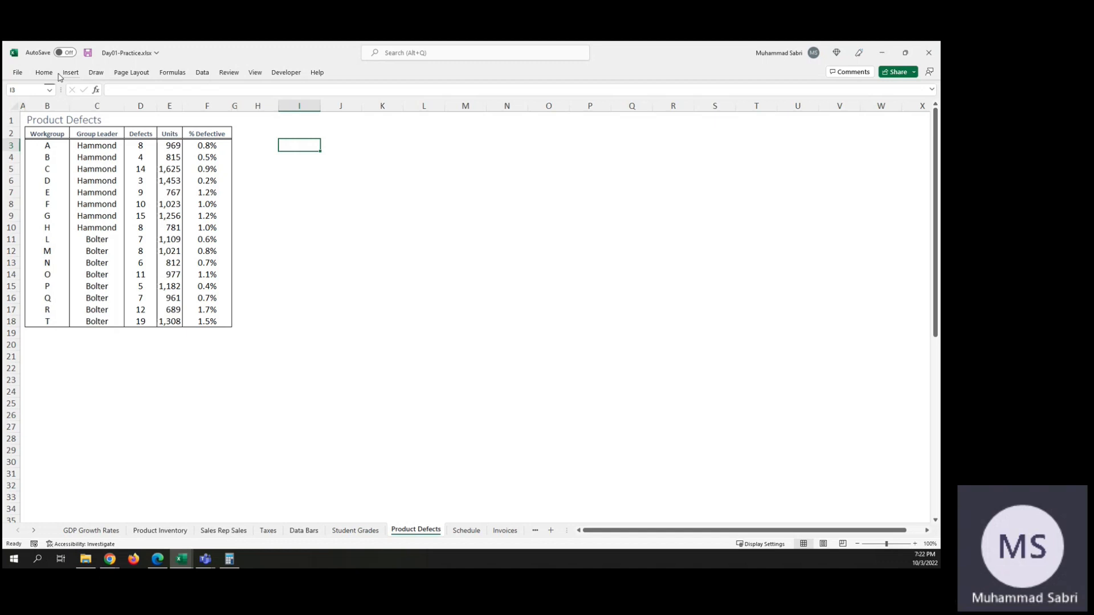
left_click(97, 91)
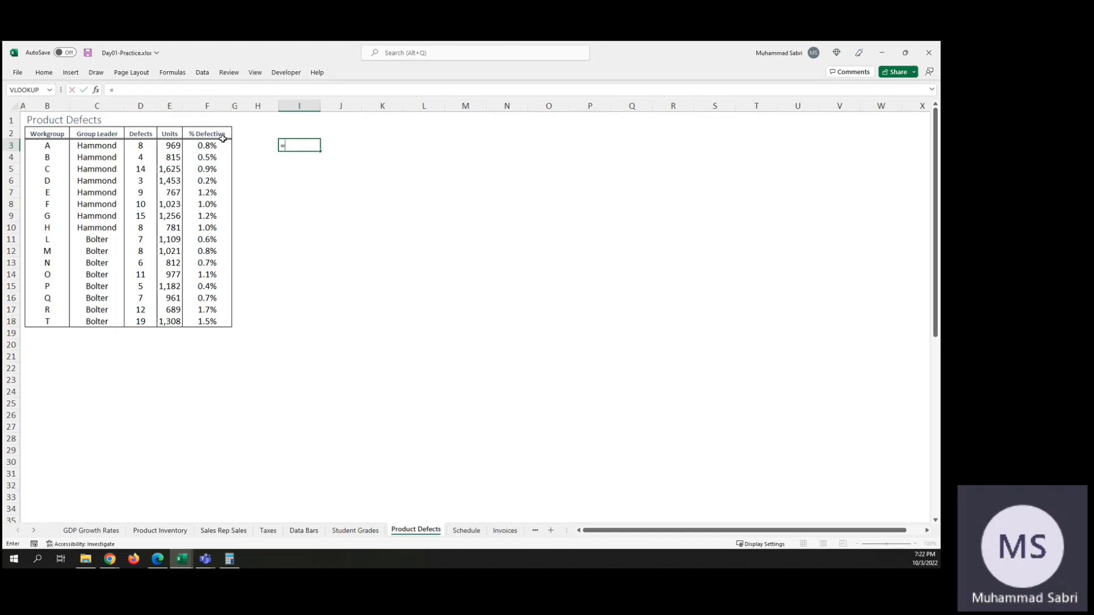
type("if(")
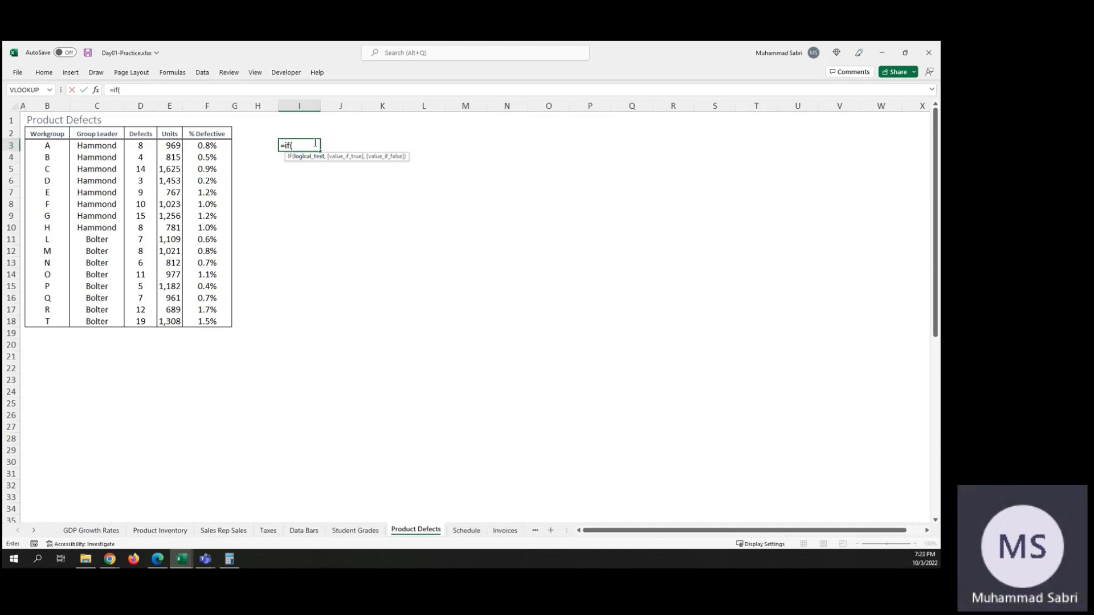
key("Escape")
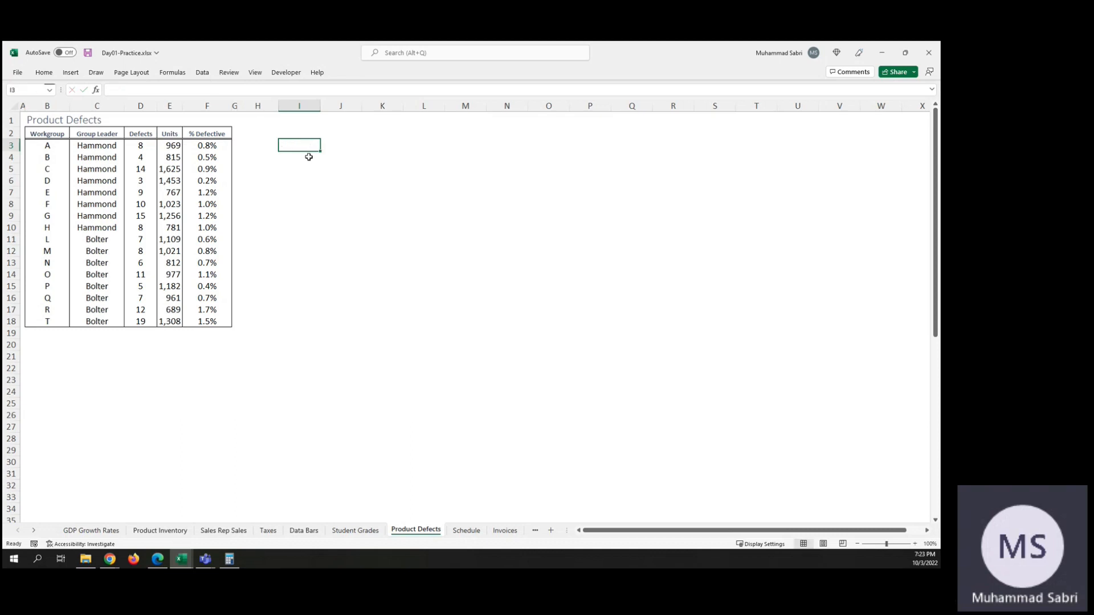
Step: Edit the conditional formatting rule on cell F3 so its formula reads =IF($F$3>0.8,TRUE), without the trailing =1, and confirm it
left_click(209, 147)
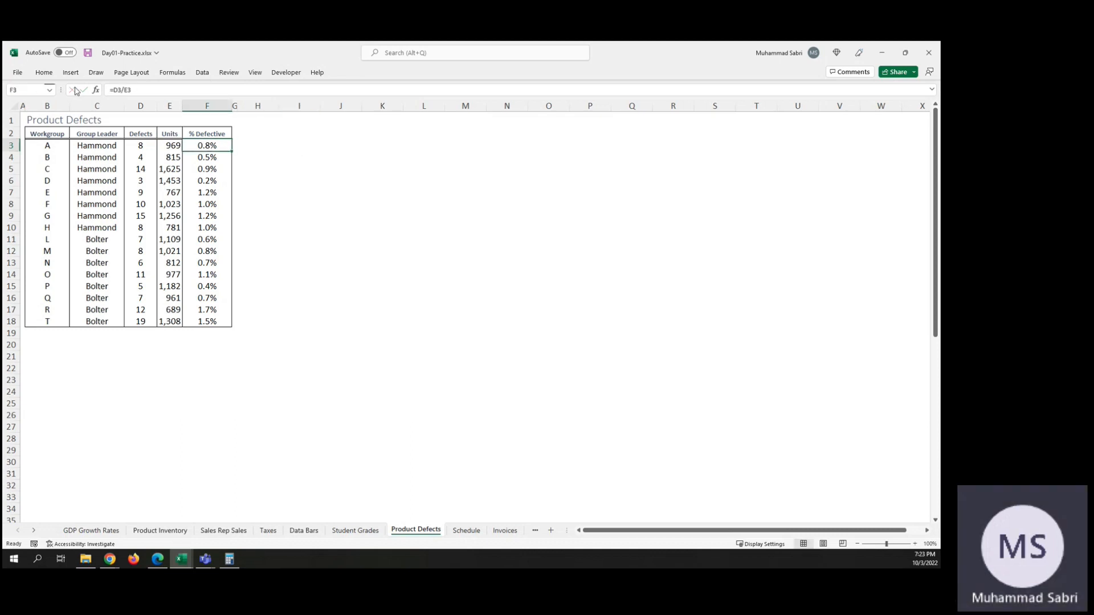
left_click(44, 73)
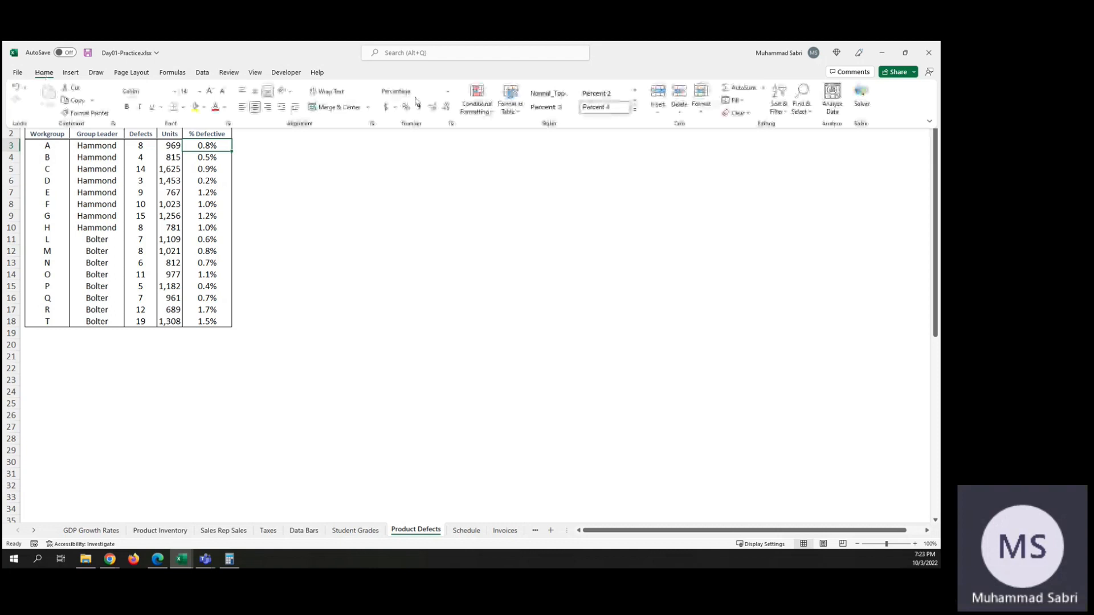
left_click(477, 102)
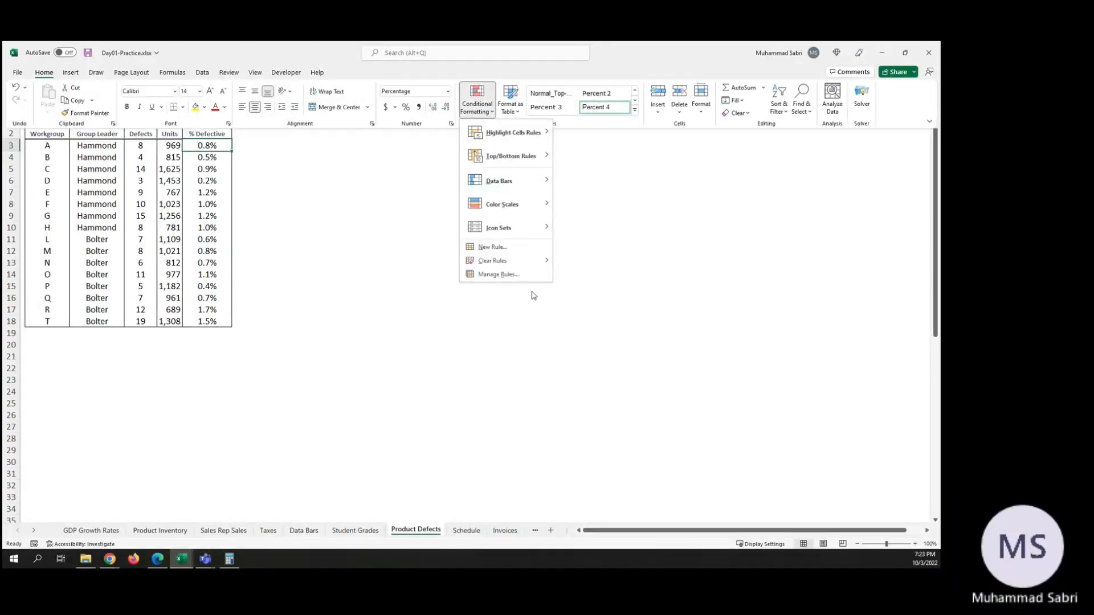
left_click(497, 275)
double_click(455, 217)
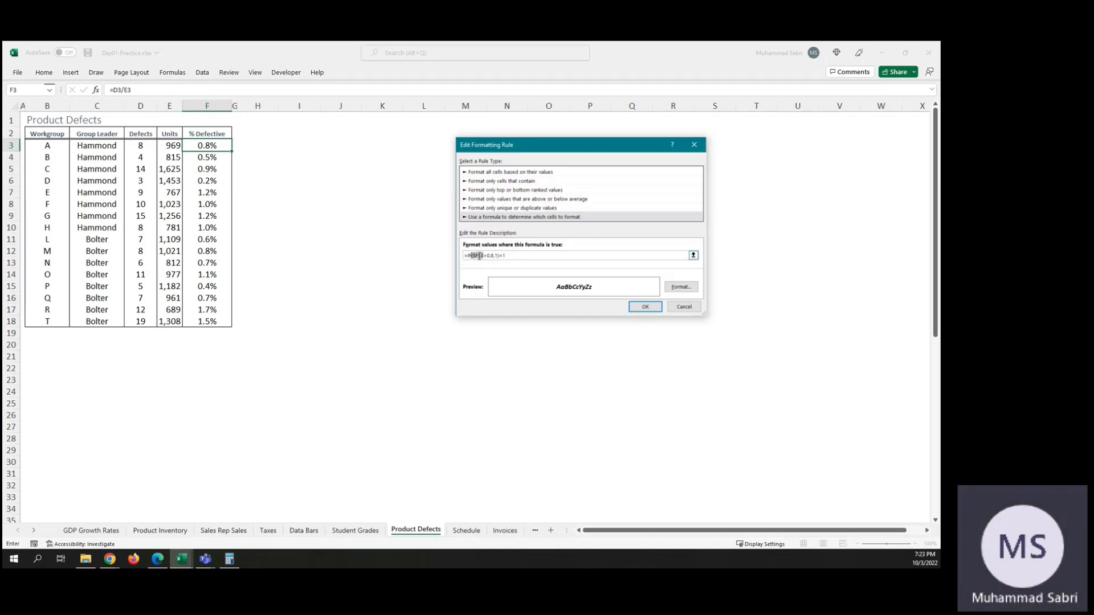
left_click_drag(495, 256, 480, 255)
left_click(497, 258)
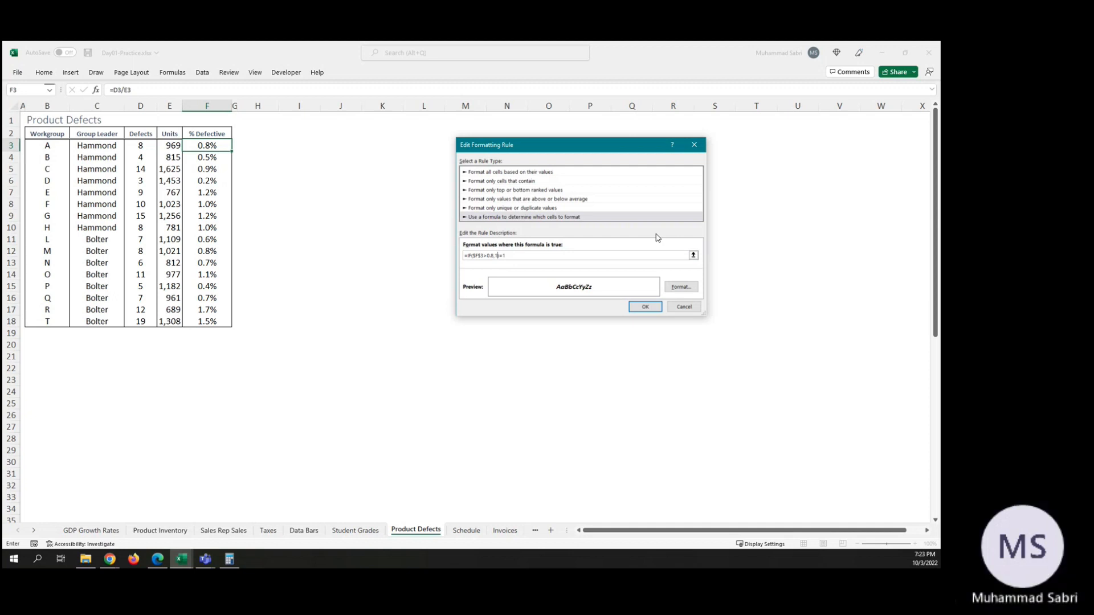
key("BackSpace")
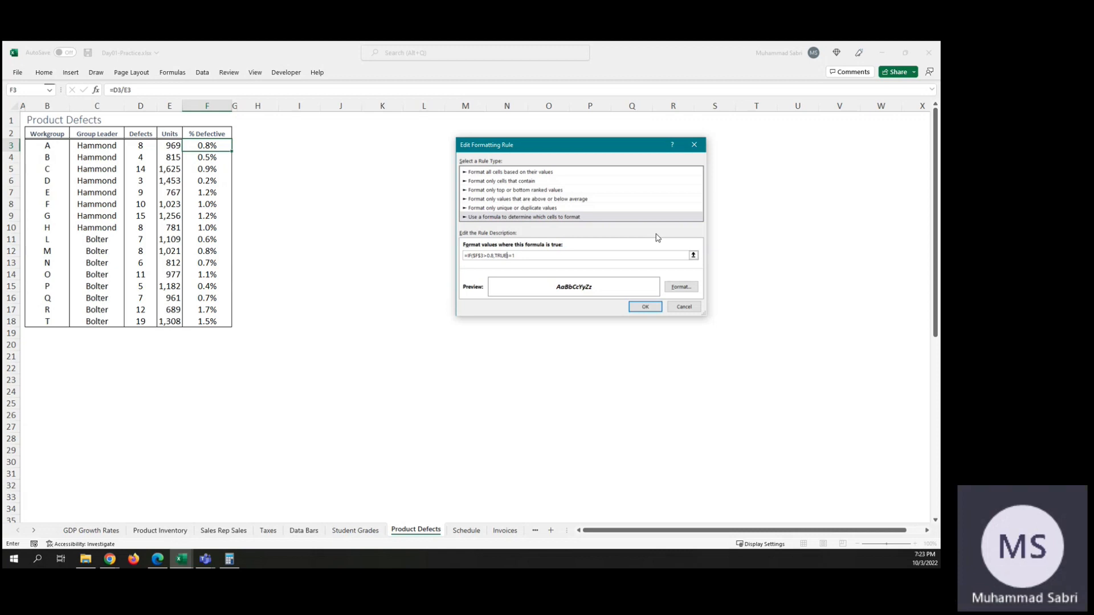
key("Right")
key("Right")
key("Right")
key("BackSpace")
key("BackSpace")
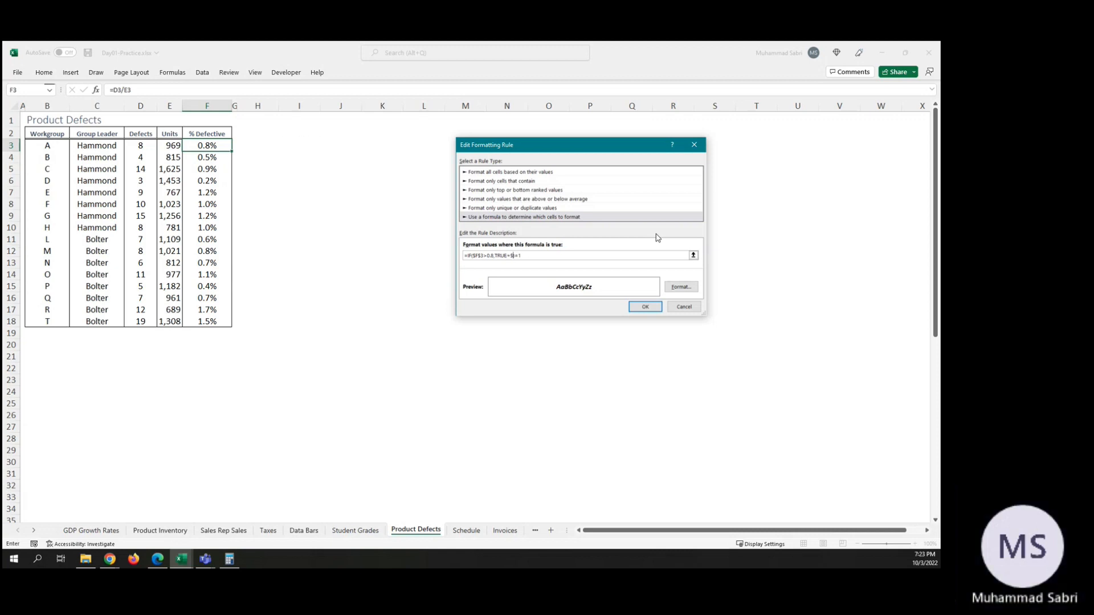
key("BackSpace")
left_click(646, 307)
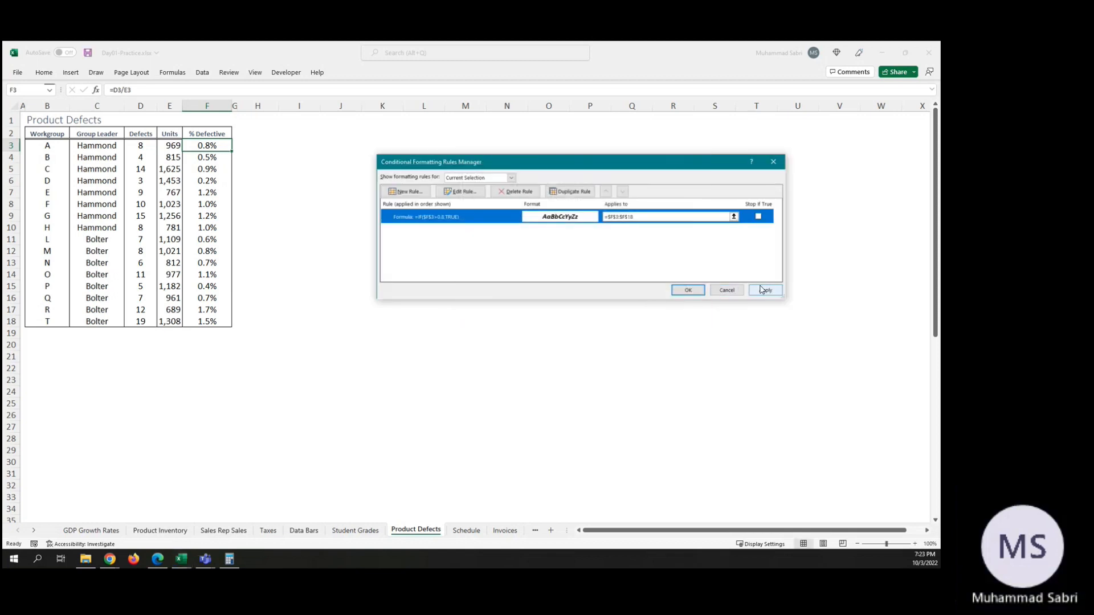
Step: Apply the rule, edit its formula to =IF($F$3>0.8,T), and close the rules manager
left_click(761, 290)
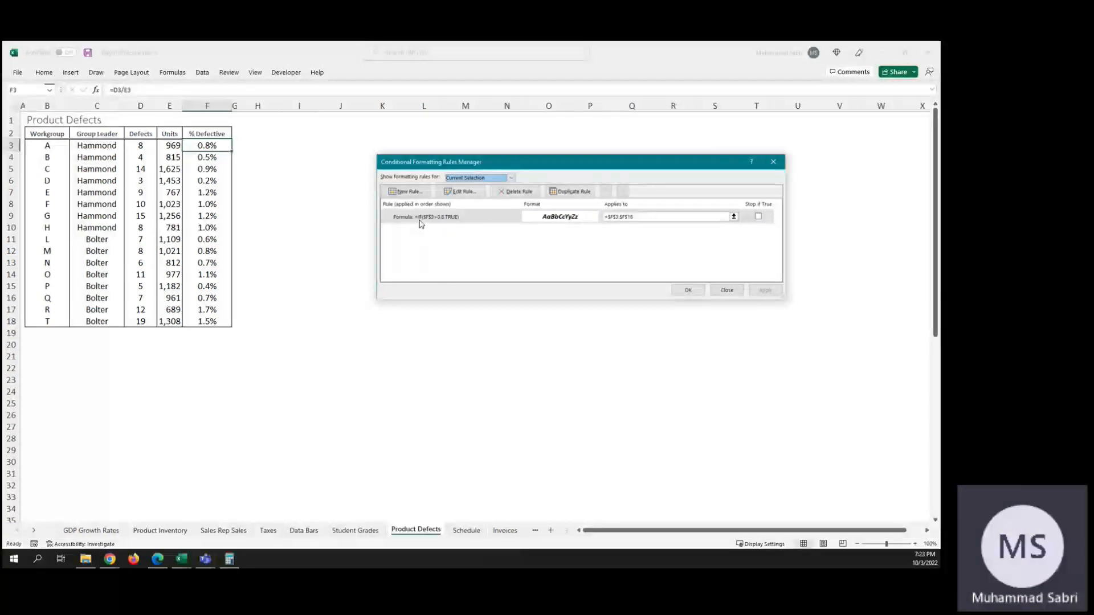
double_click(456, 221)
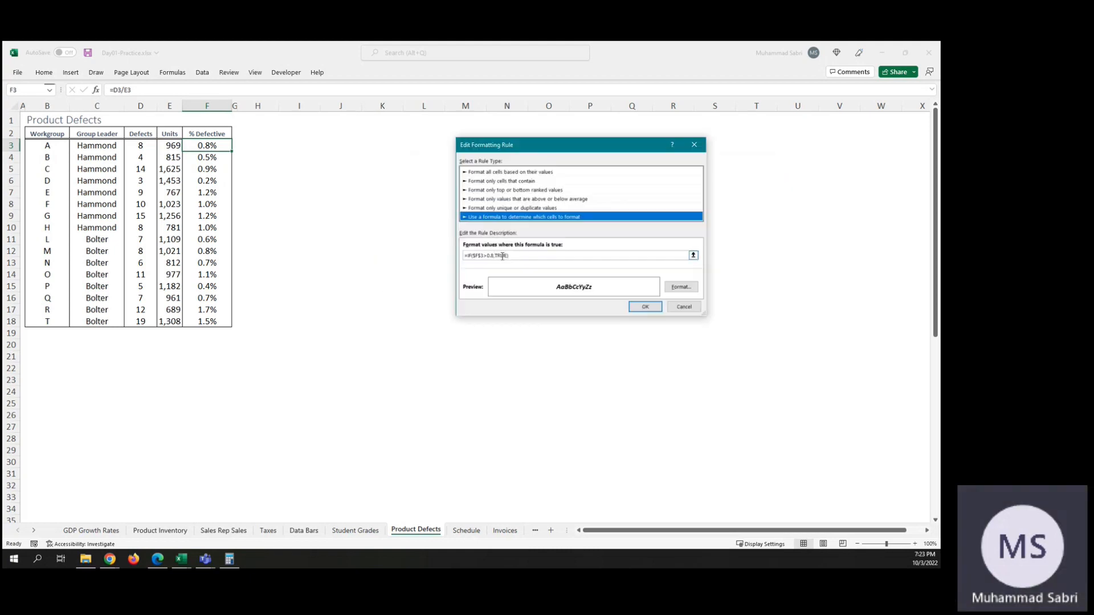
left_click(507, 257)
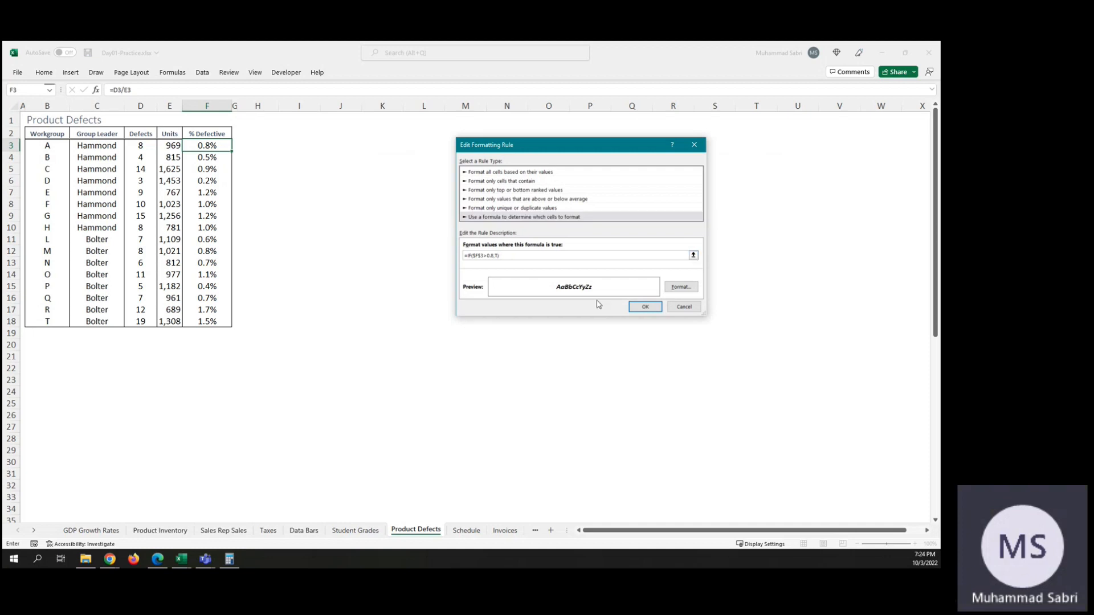
left_click(645, 307)
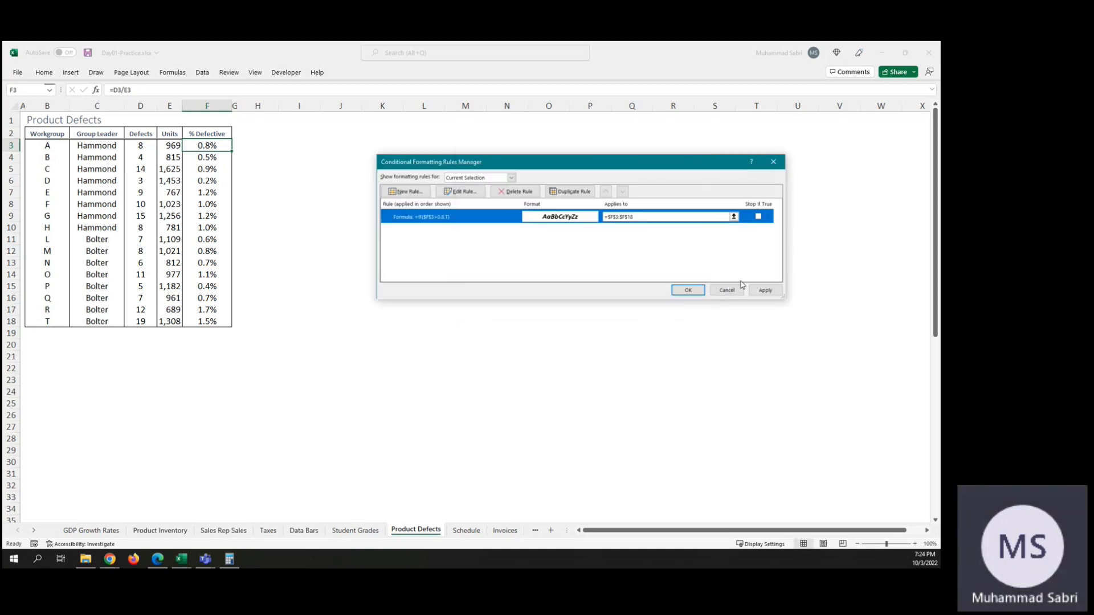
left_click(688, 290)
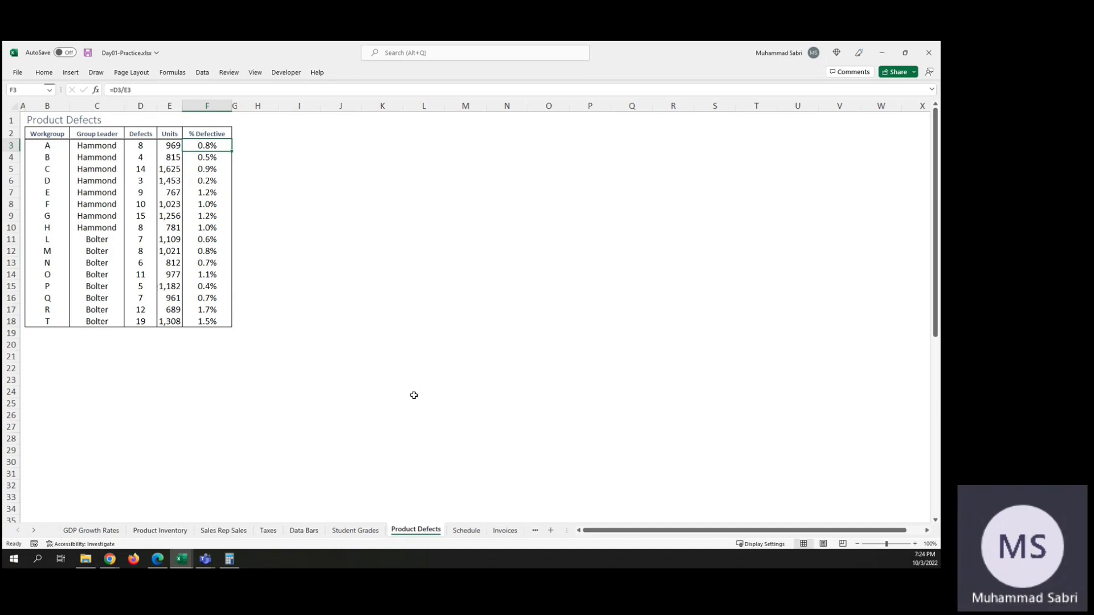
left_click(366, 535)
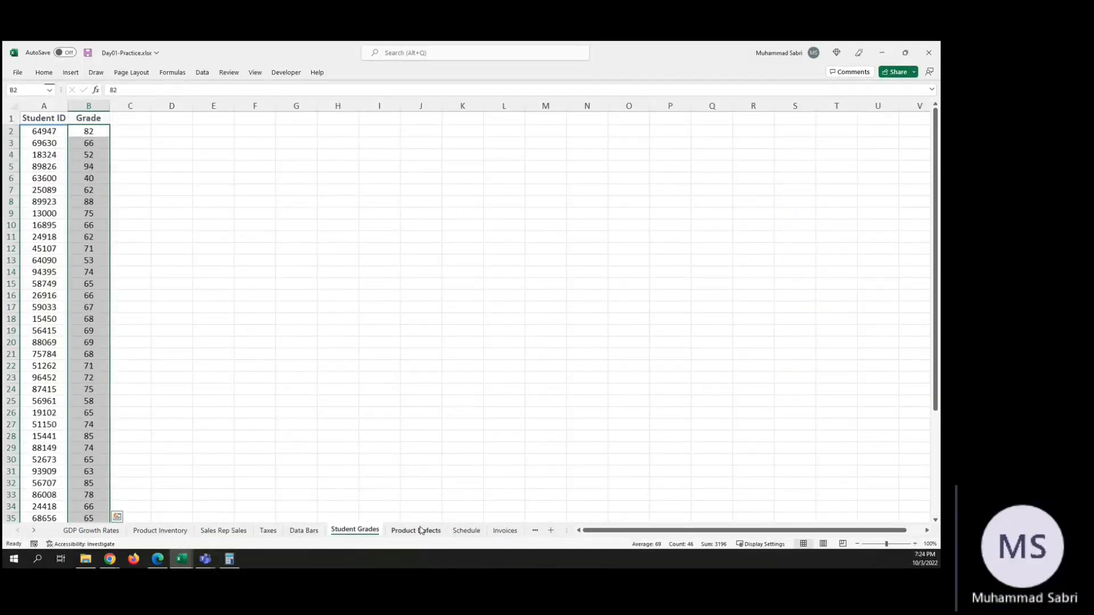
left_click(468, 531)
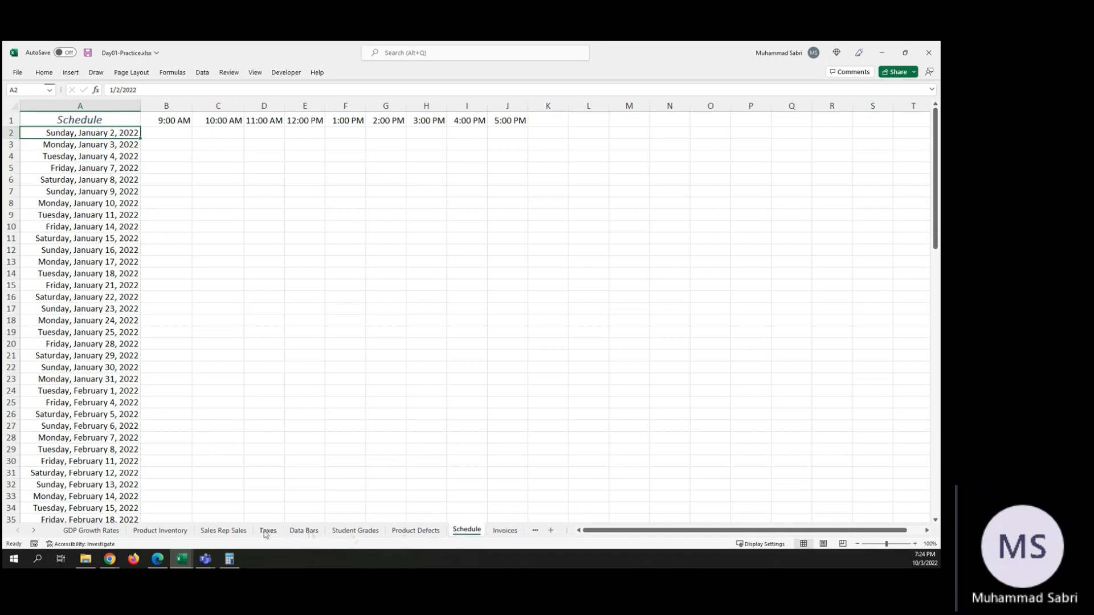
left_click(418, 531)
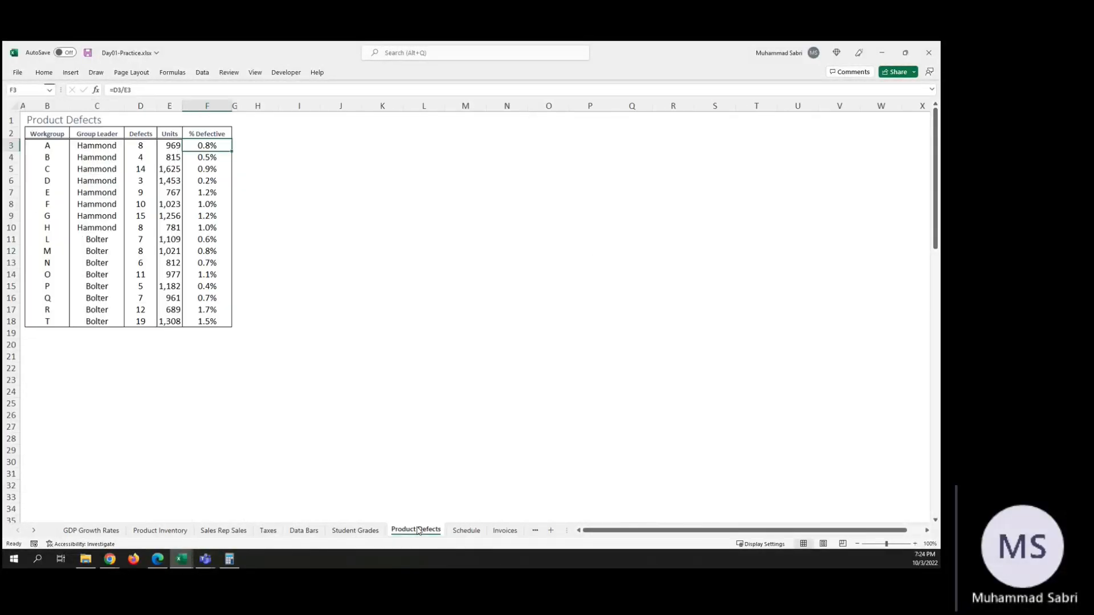
Step: Change the formula of the conditional formatting rule on cell F3 to =IF($F3>0.8,1) and apply it
left_click(44, 73)
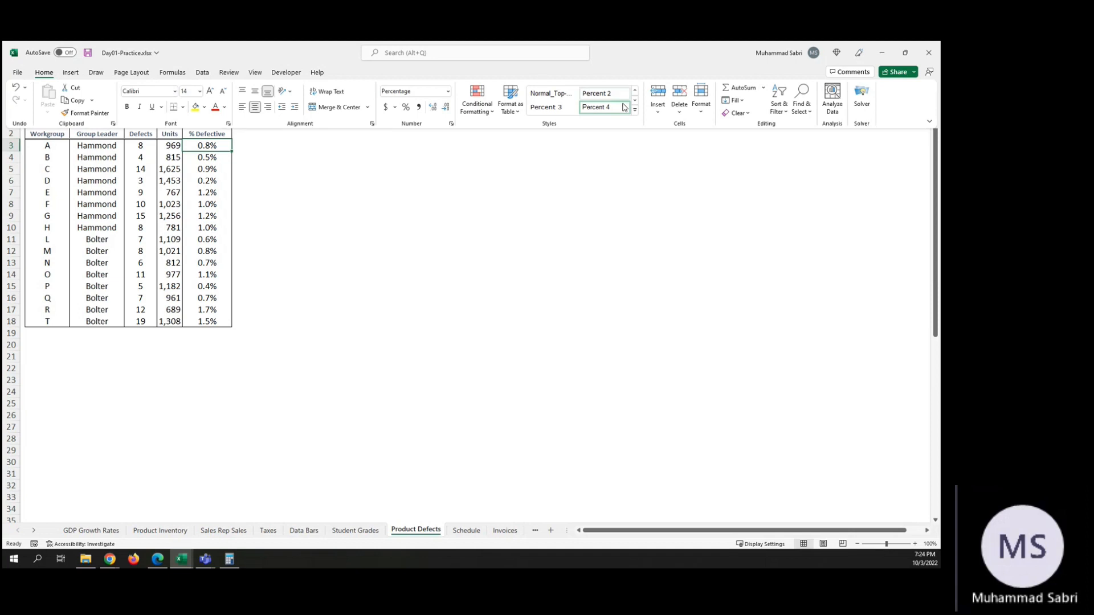
left_click(478, 107)
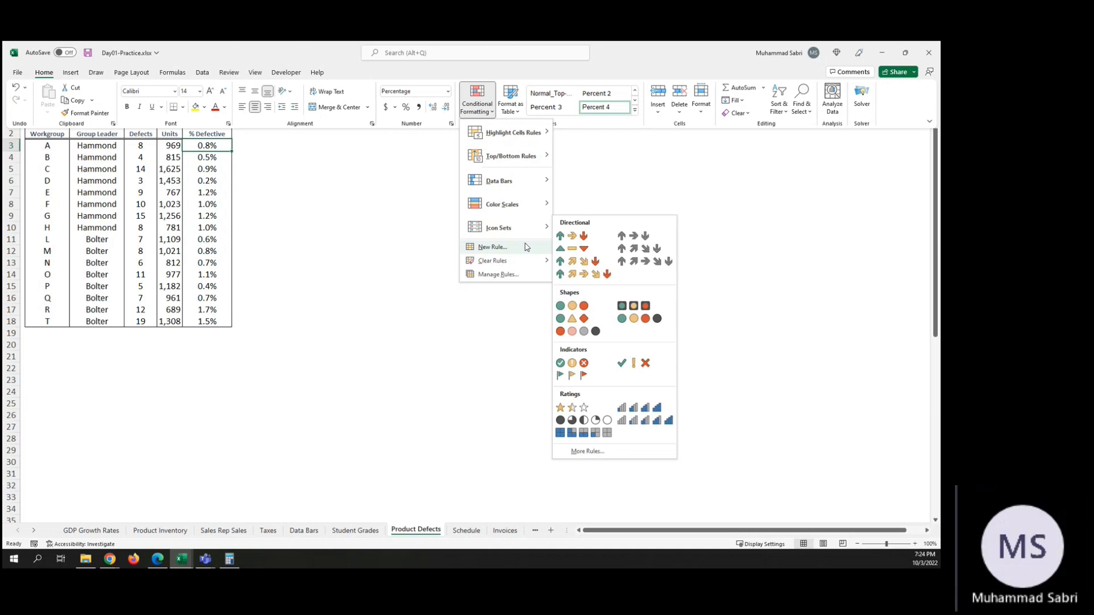
left_click(497, 274)
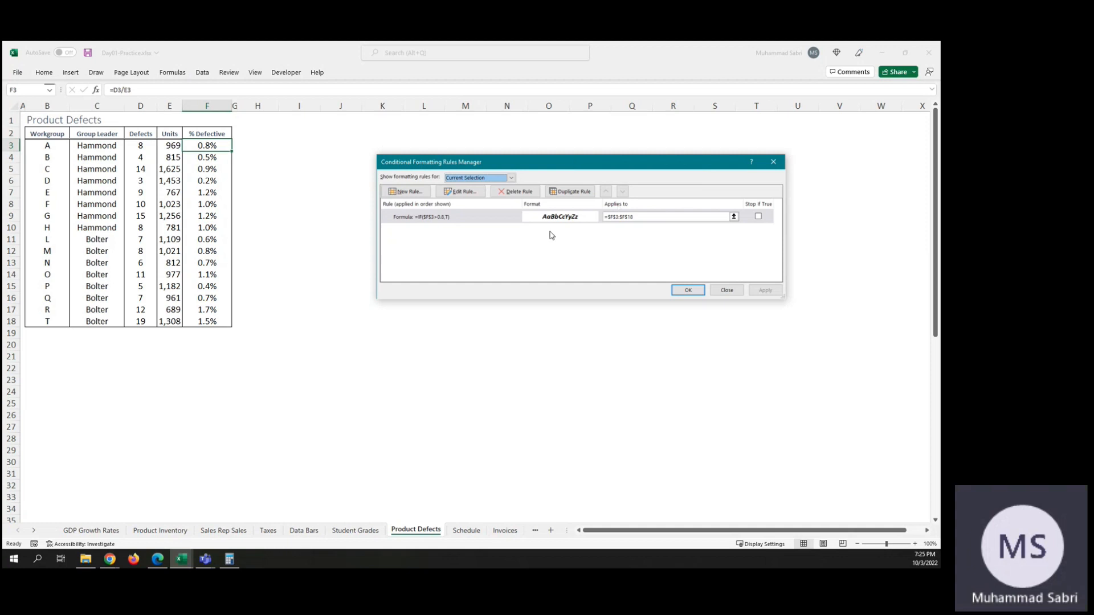
double_click(442, 220)
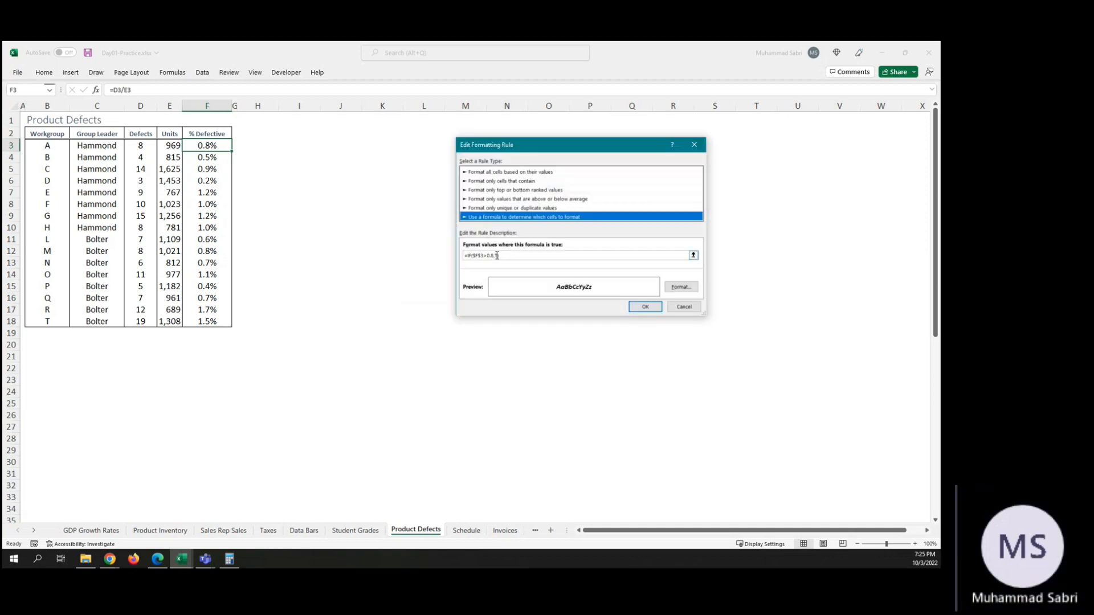
left_click(498, 255)
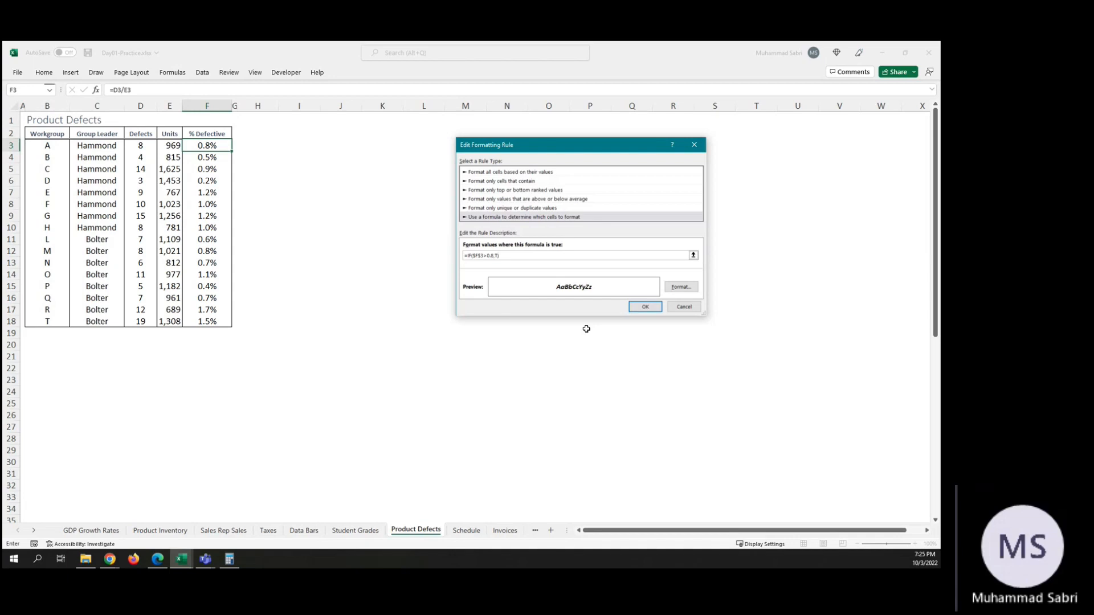
type("1")
left_click(481, 256)
key("BackSpace")
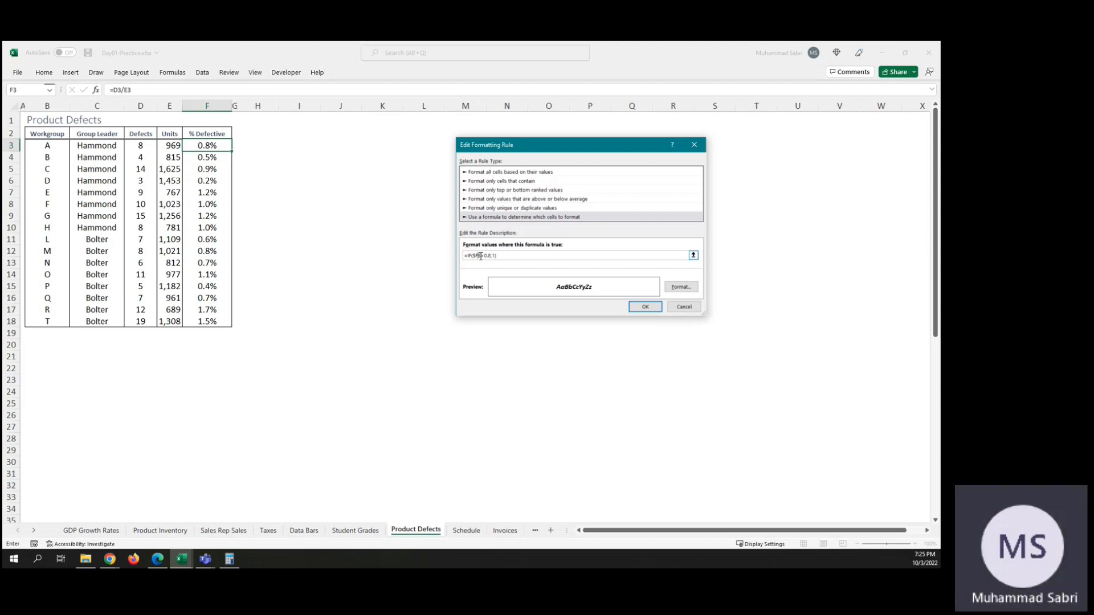
left_click(645, 307)
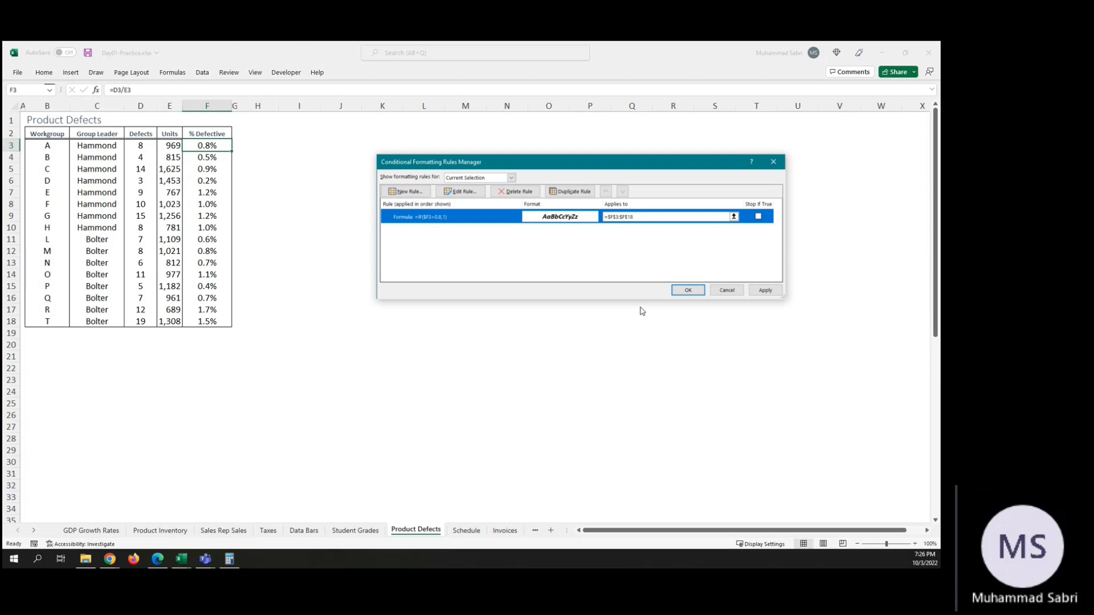
left_click(766, 290)
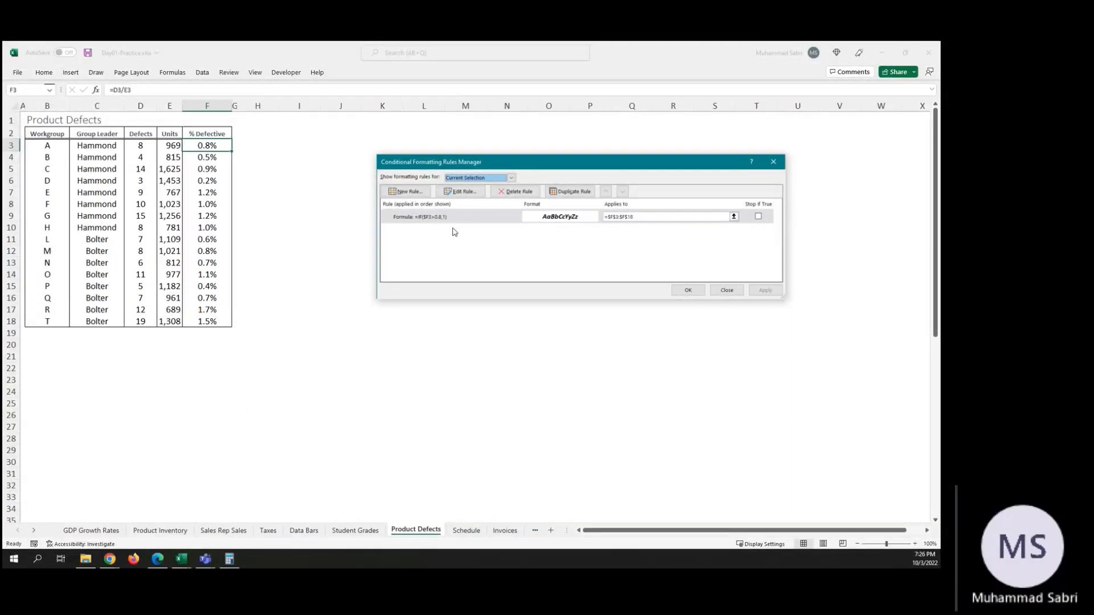
Step: Make the cell reference in the rule fully relative so the formula reads =IF(F3>0.8,1), and apply it
double_click(429, 222)
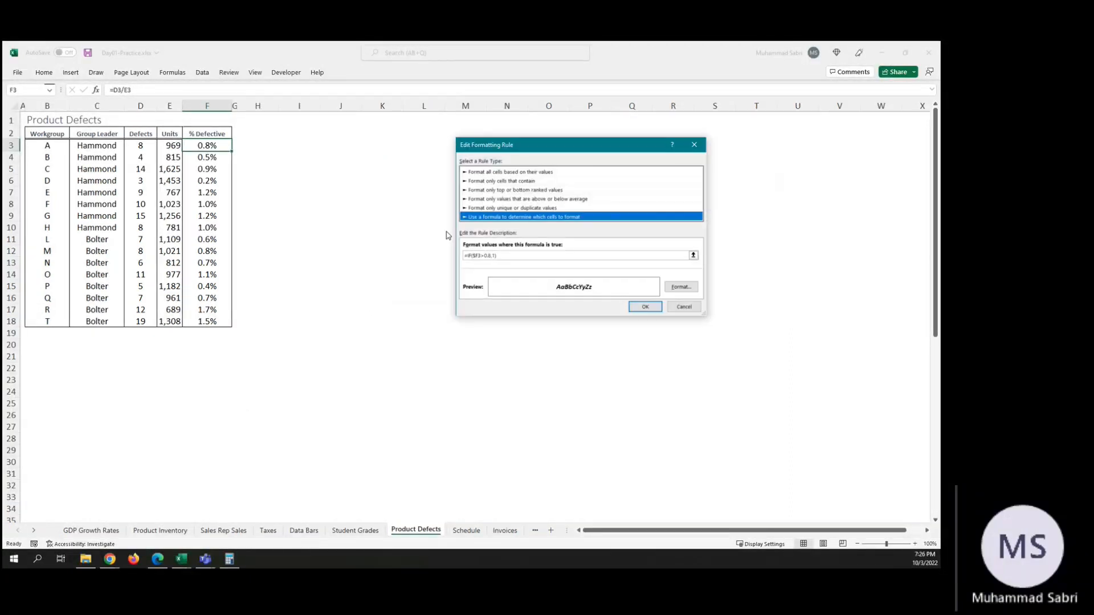
left_click(475, 256)
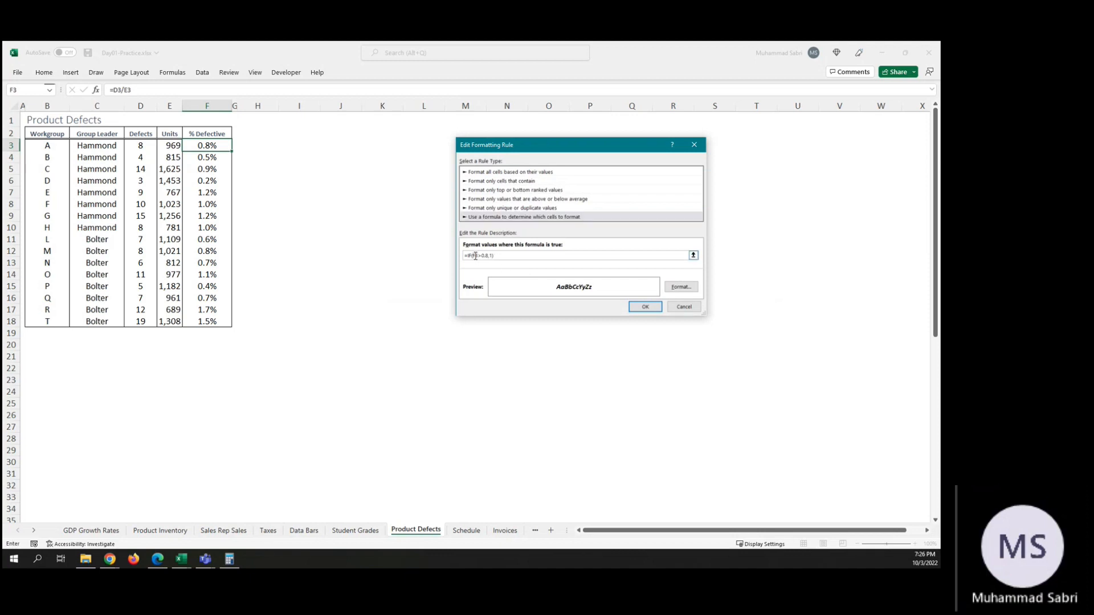
left_click(659, 308)
left_click(766, 291)
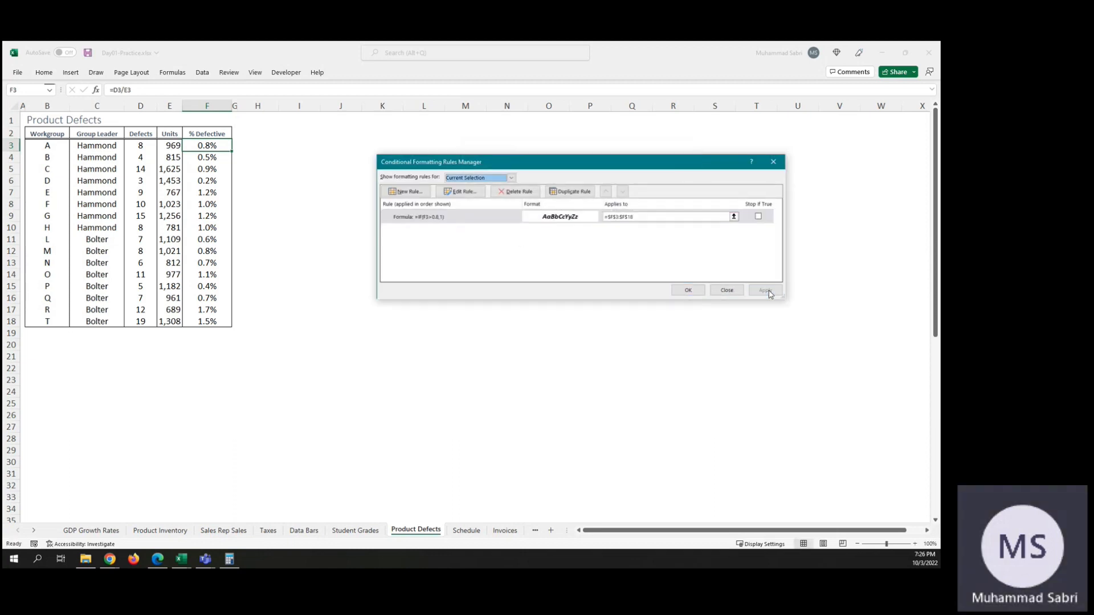
double_click(424, 222)
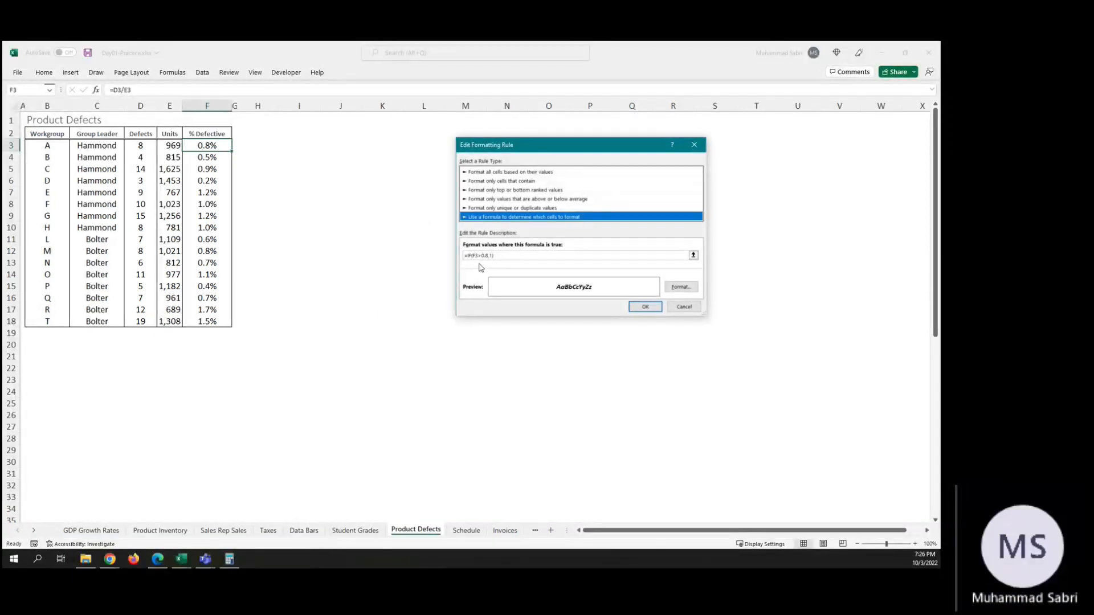
left_click(474, 257)
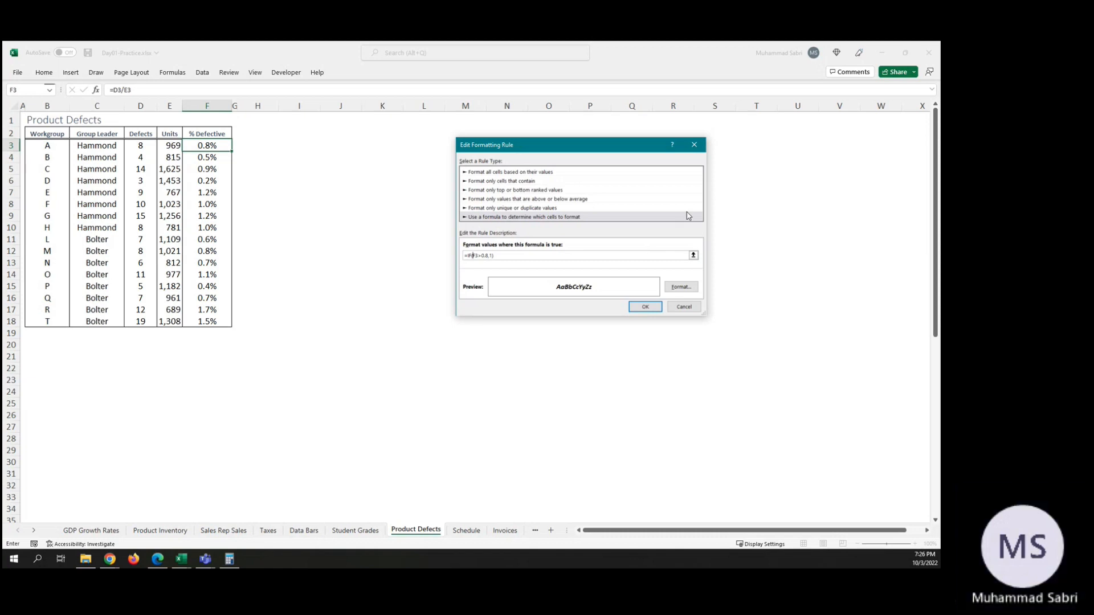
type("+")
key("Right")
key("BackSpace")
key("BackSpace")
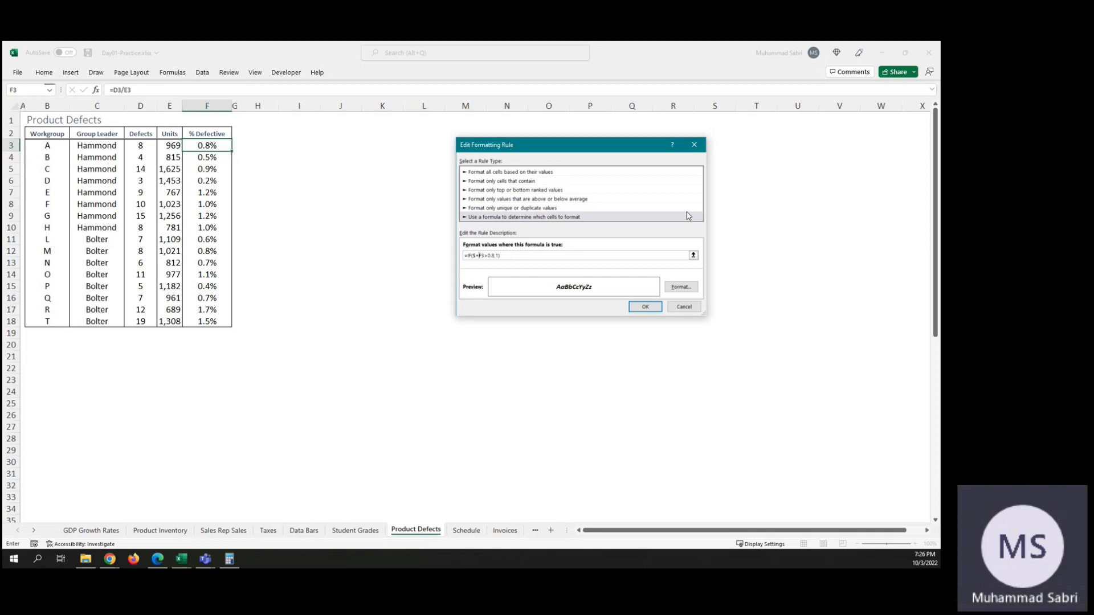
type("+")
key("Right")
key("BackSpace")
key("BackSpace")
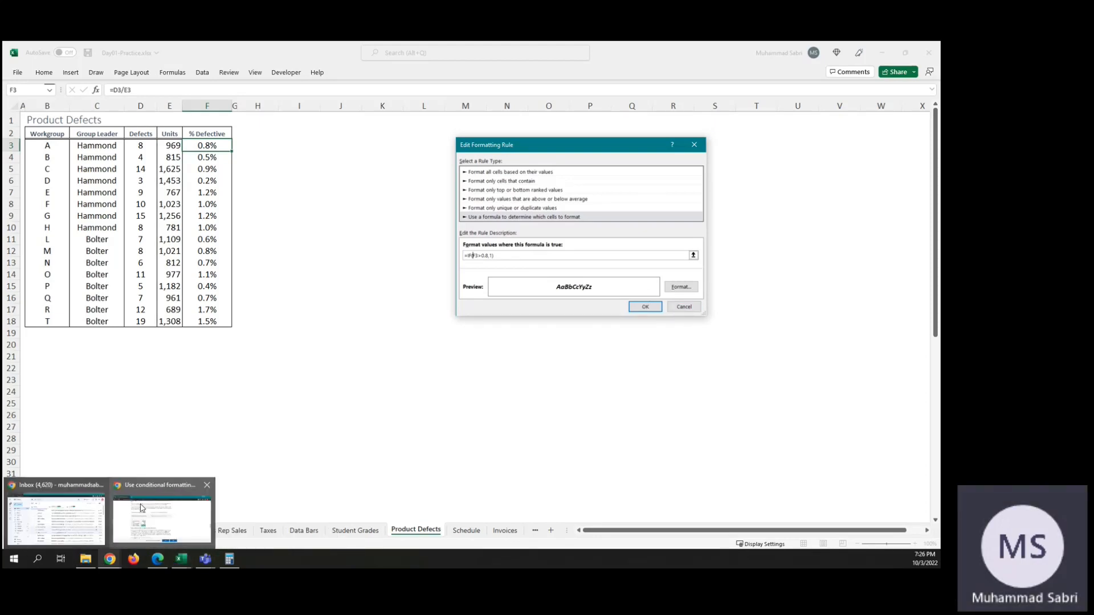
Step: Switch to the help article in Chrome and examine Example 1's AND and OR formulas for two conditional formats
left_click(141, 508)
scroll(596, 317, "down", 5)
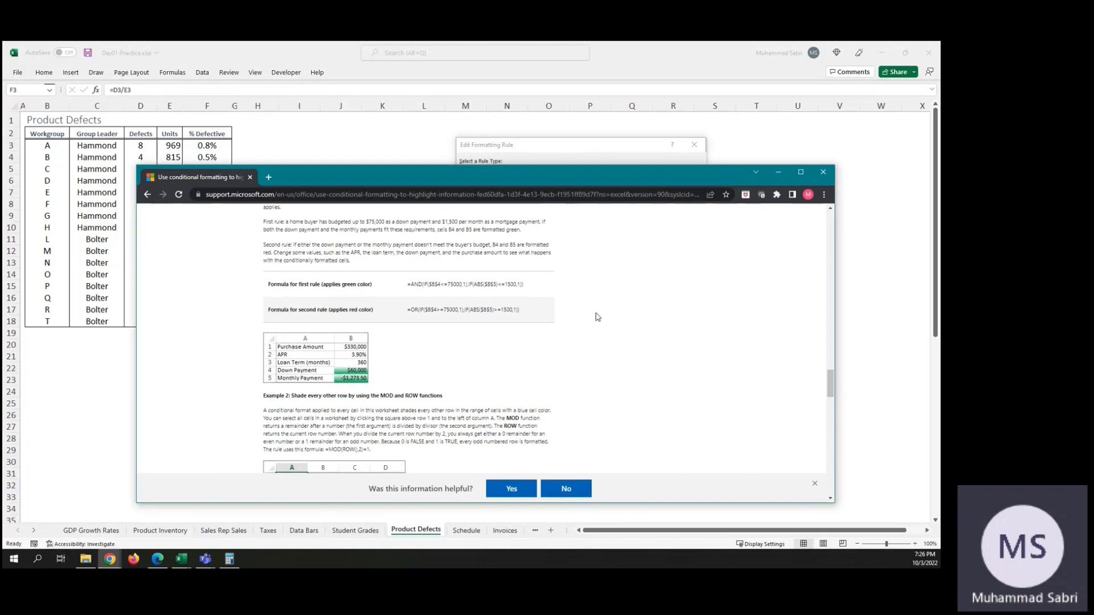
scroll(597, 316, "down", 15)
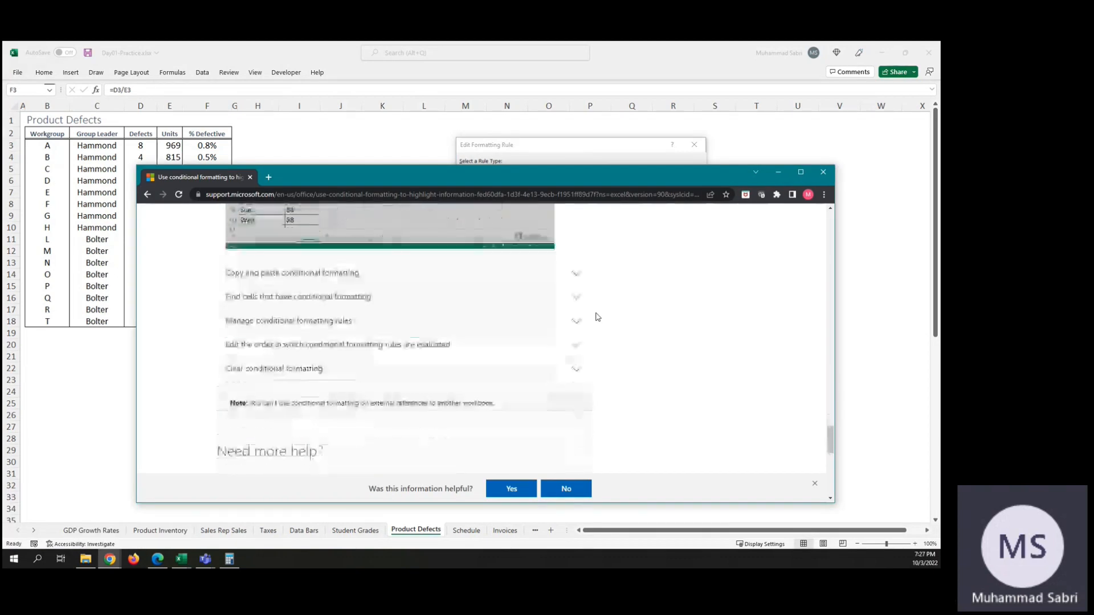
scroll(596, 317, "up", 6)
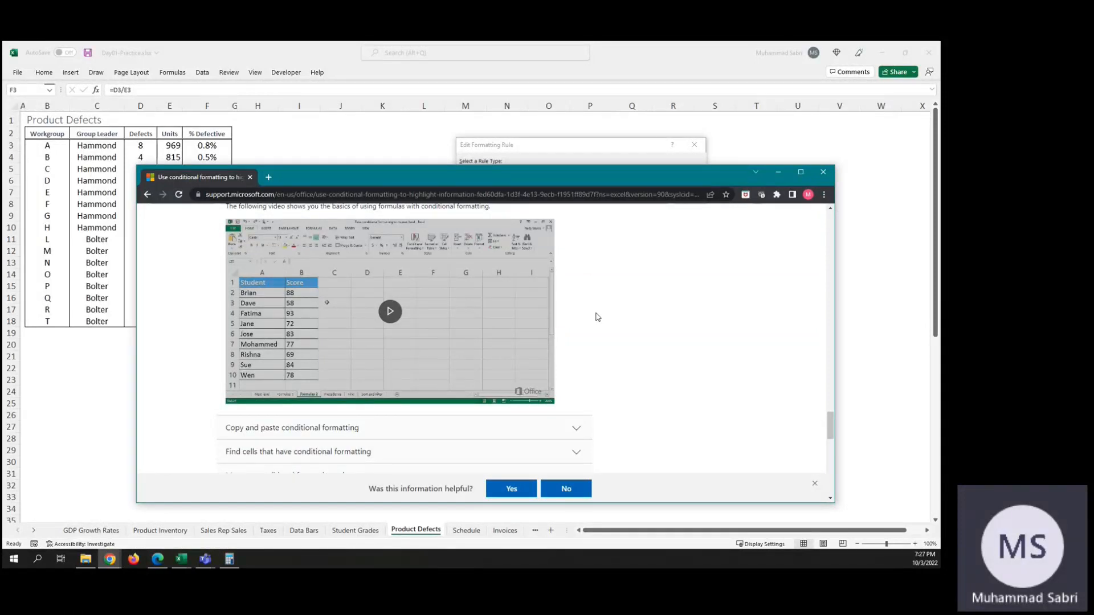
scroll(597, 317, "up", 10)
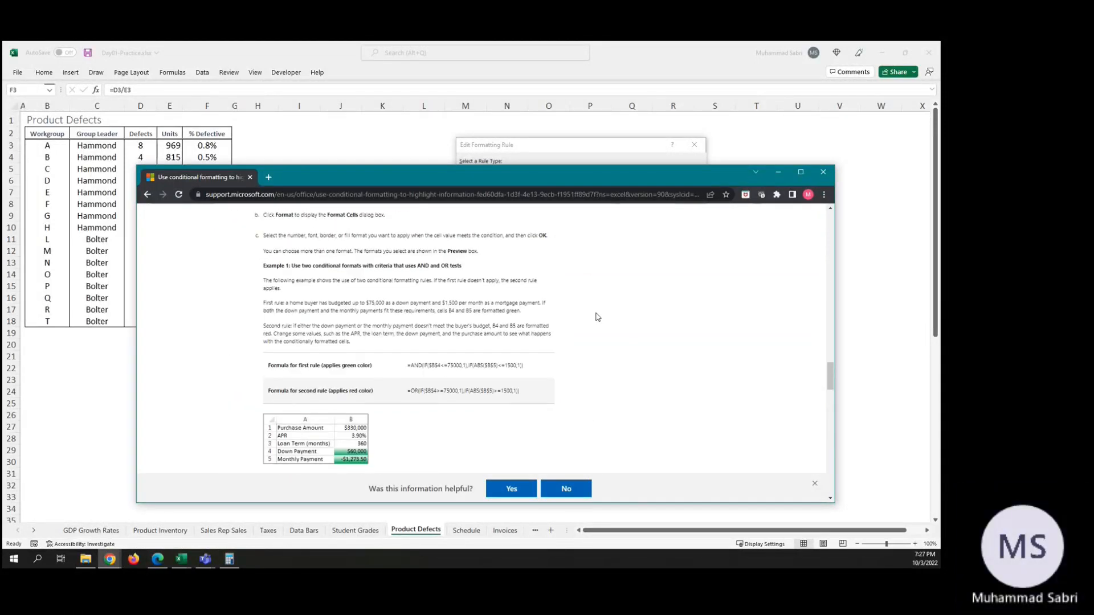
scroll(597, 317, "up", 1)
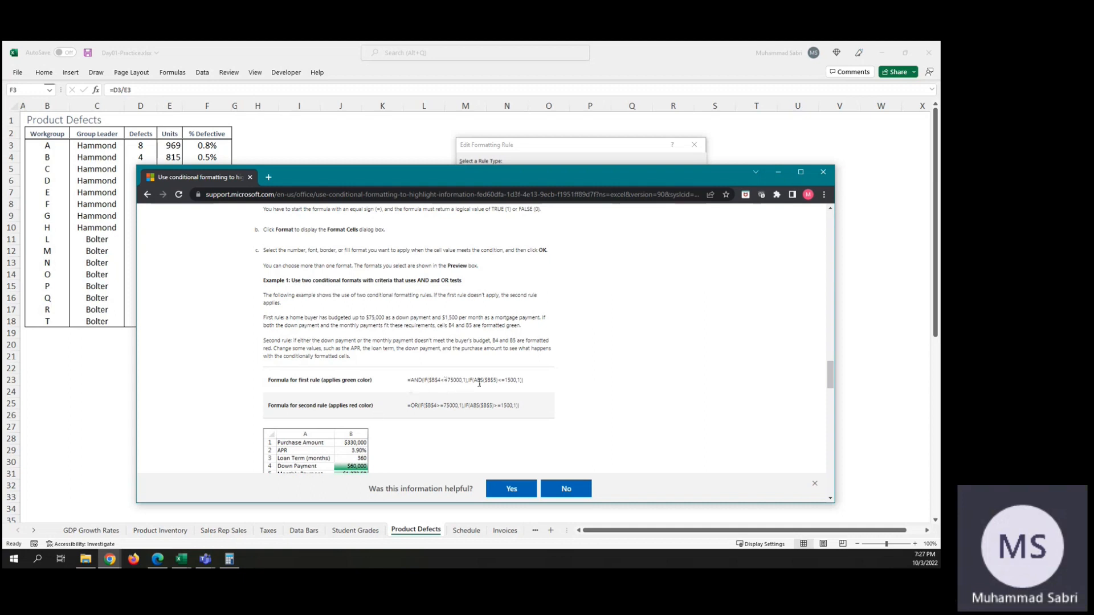
scroll(332, 421, "down", 2)
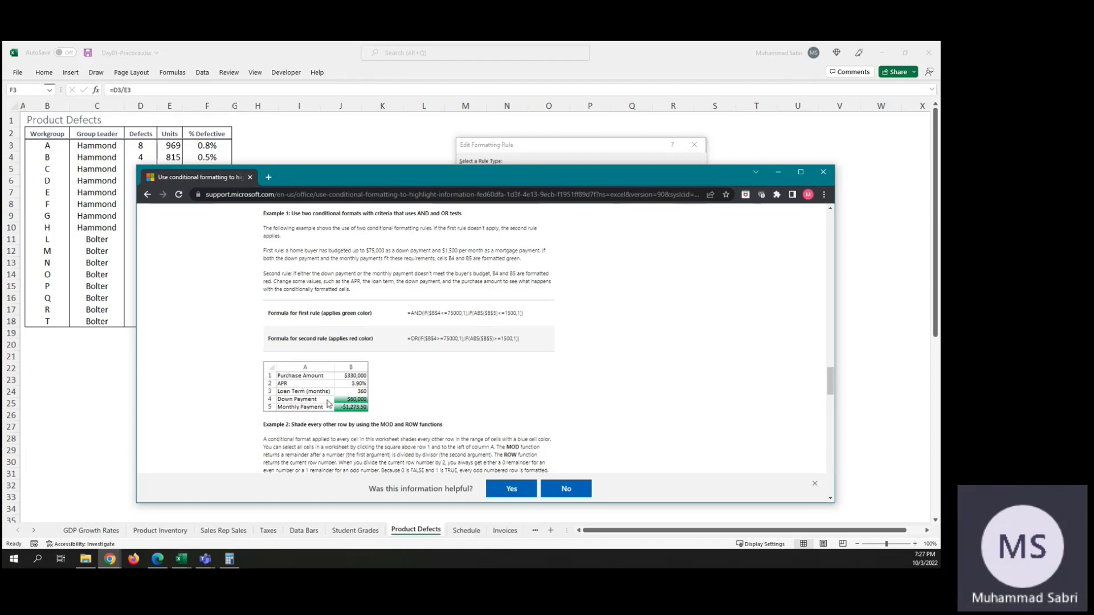
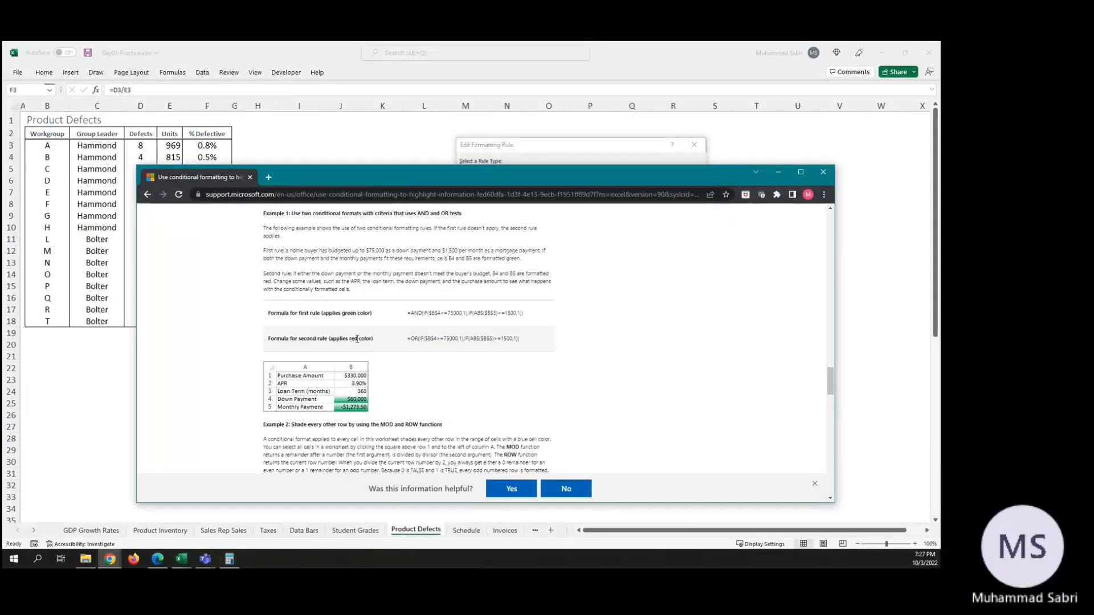
Step: Examine the help article's instructions before Example 1 on adding, scoping and entering a formula-based conditional formatting rule
scroll(471, 363, "down", 2)
scroll(471, 362, "up", 2)
scroll(471, 361, "up", 2)
scroll(471, 363, "up", 4)
scroll(471, 365, "down", 1)
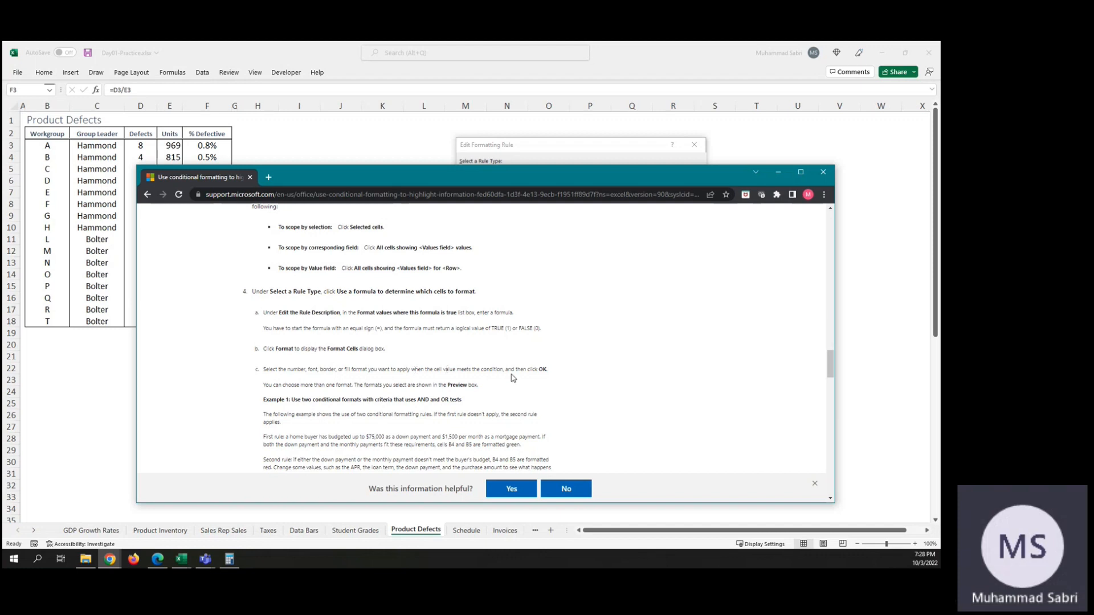
scroll(489, 401, "down", 1)
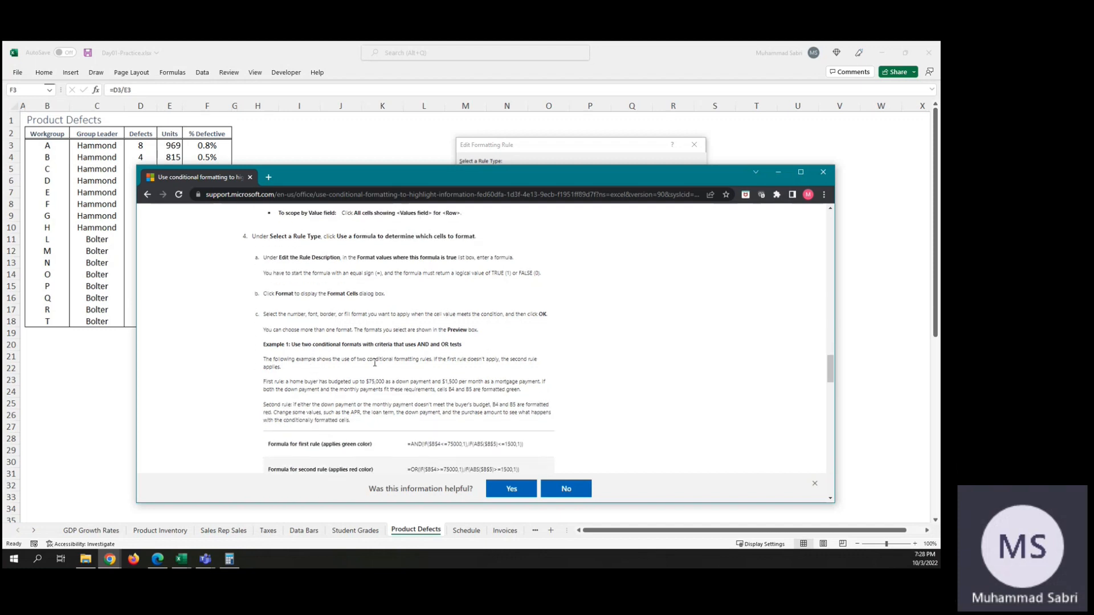
scroll(348, 374, "up", 2)
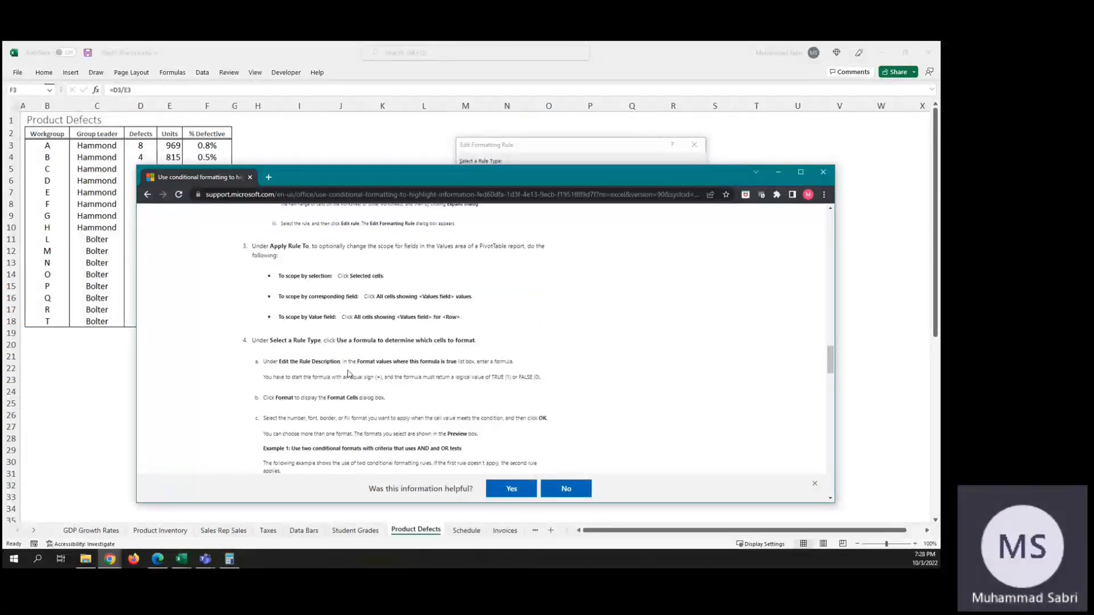
scroll(348, 372, "up", 1)
scroll(348, 371, "up", 1)
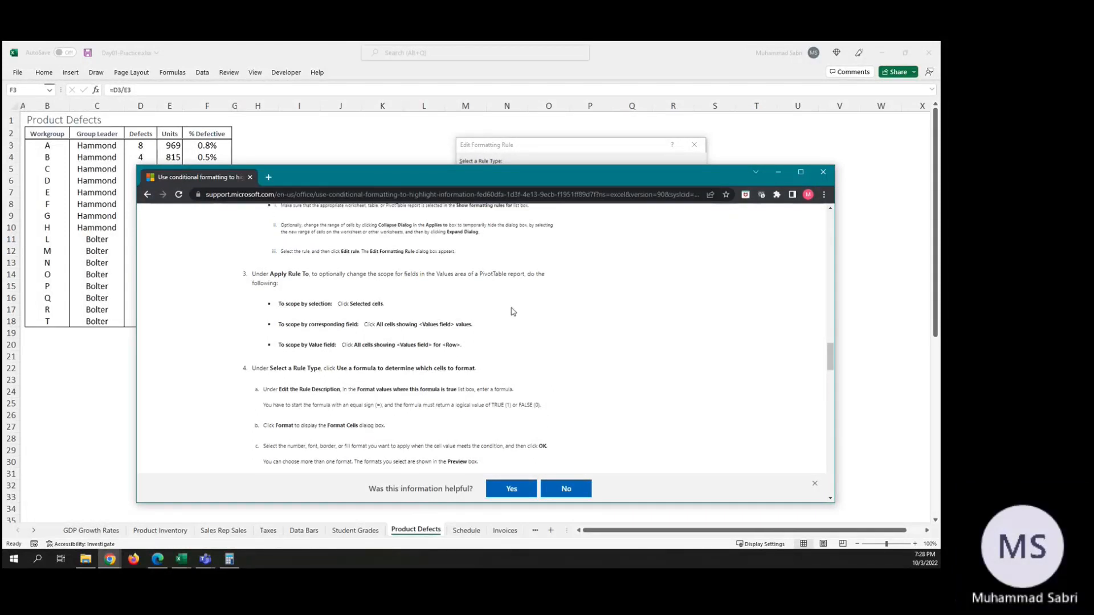
scroll(512, 311, "up", 2)
scroll(513, 312, "up", 2)
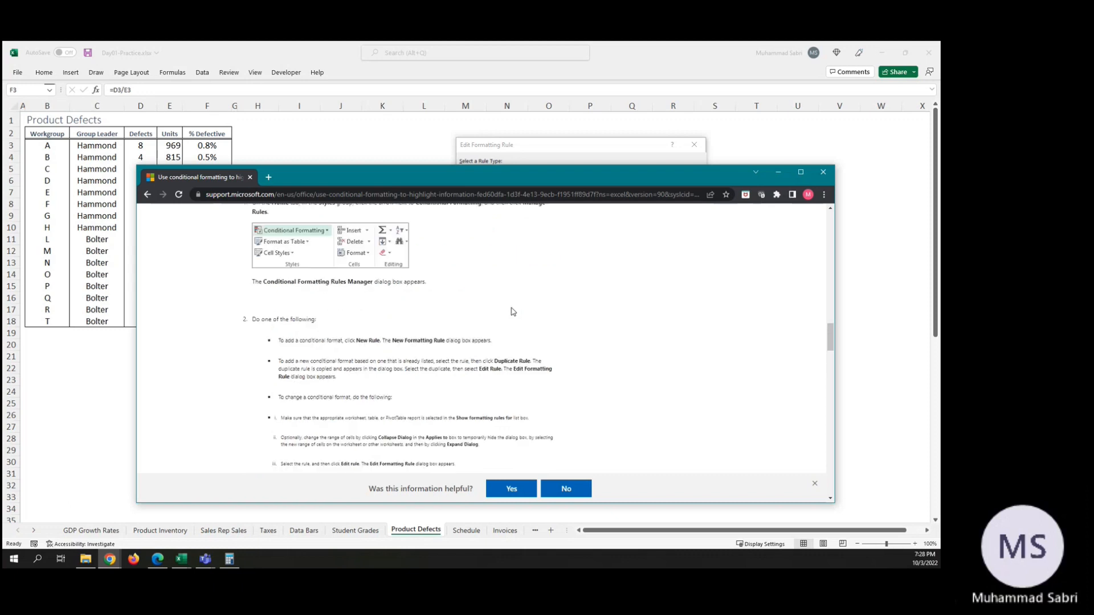
scroll(512, 312, "down", 1)
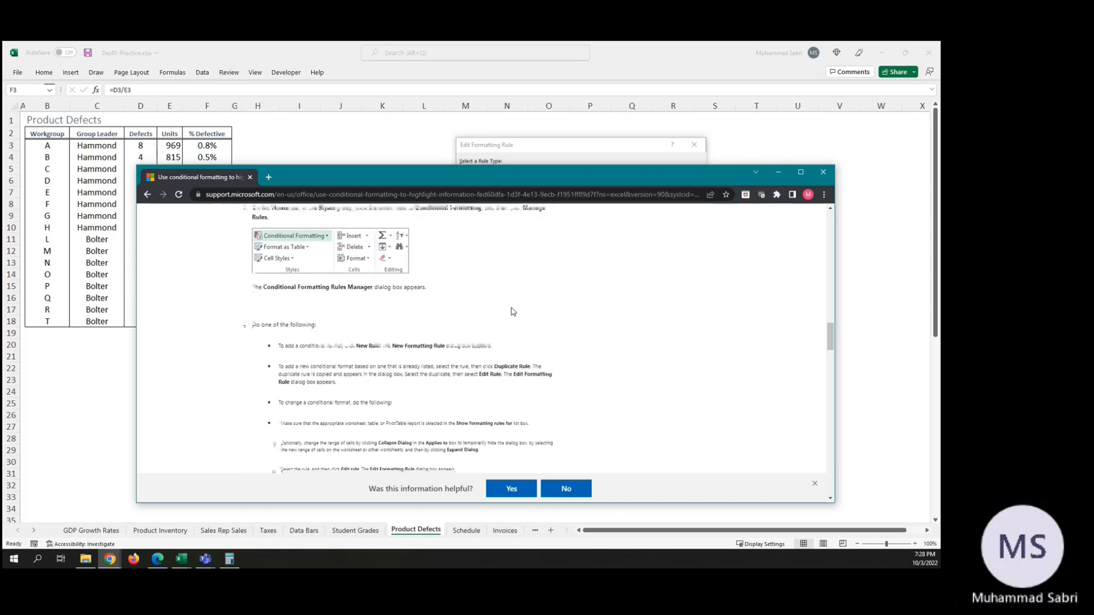
scroll(512, 312, "down", 1)
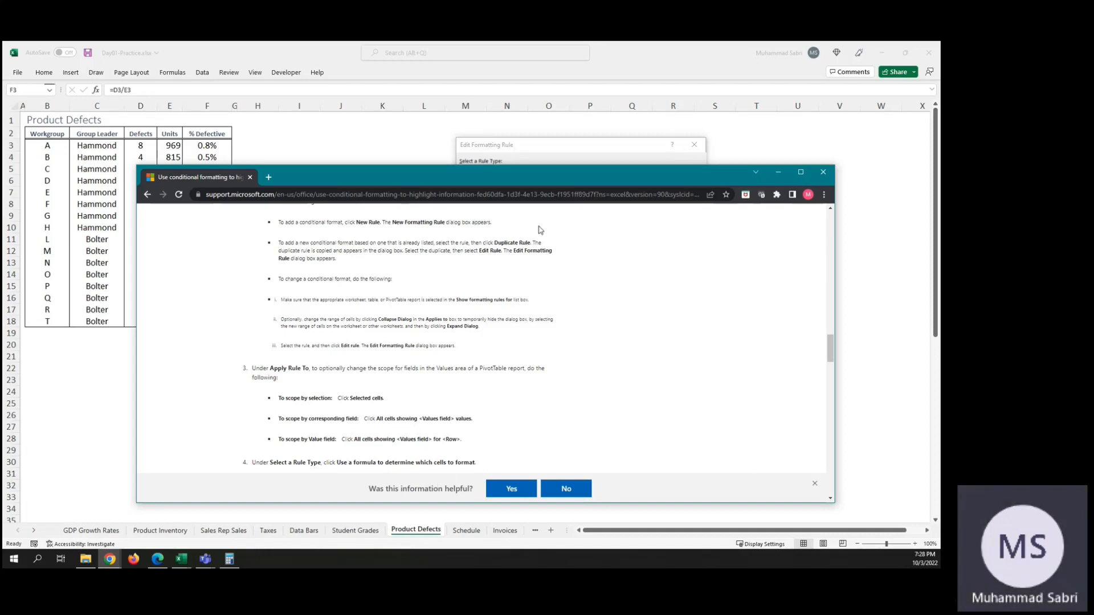
Step: Switch back to Excel, change the conditional formatting rule's formula to =IF($F$3>0.08,1), and apply it
left_click(779, 172)
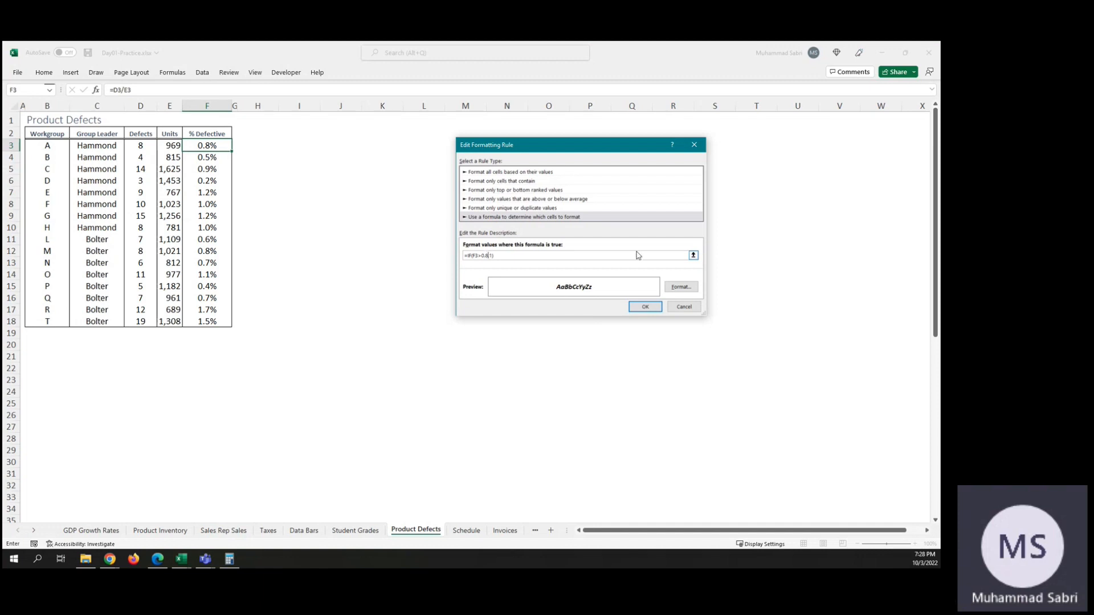
key("Left")
type("0")
key("BackSpace")
key("BackSpace")
type("$3,")
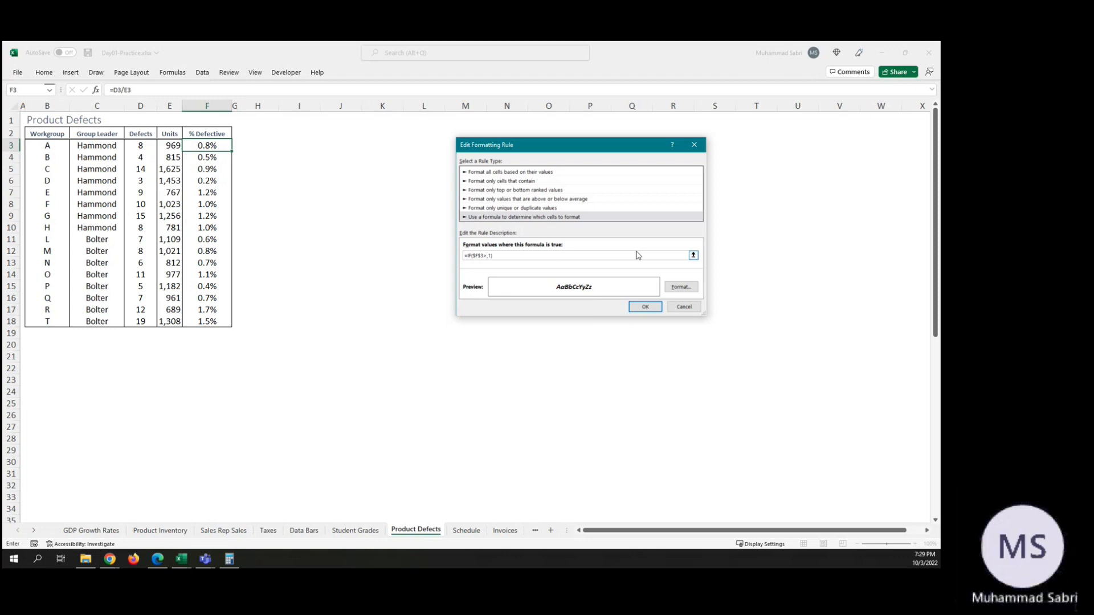
type("0.08")
left_click(646, 308)
left_click(766, 291)
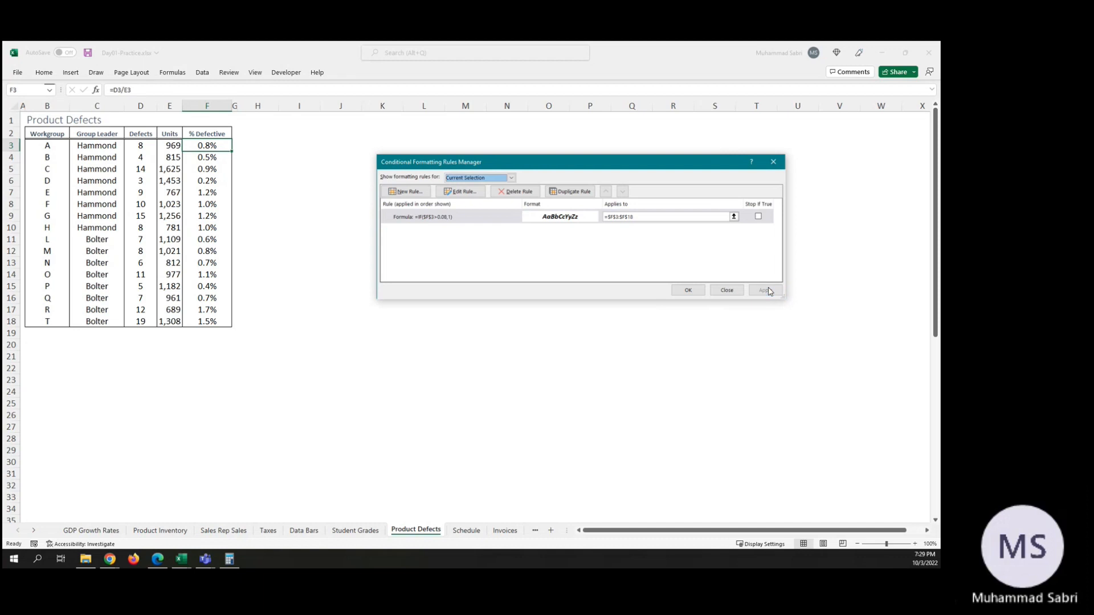
Step: Change the threshold in the rule's formula to 0.008 so it reads =IF($F$3>0.008,1), and apply it
left_click(437, 220)
double_click(437, 220)
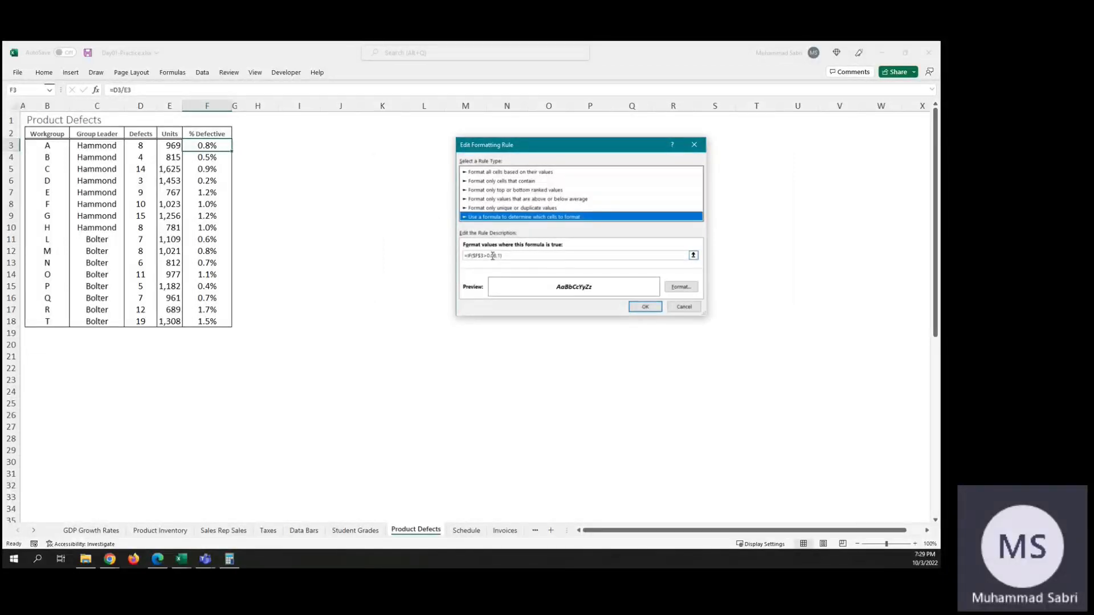
left_click(492, 256)
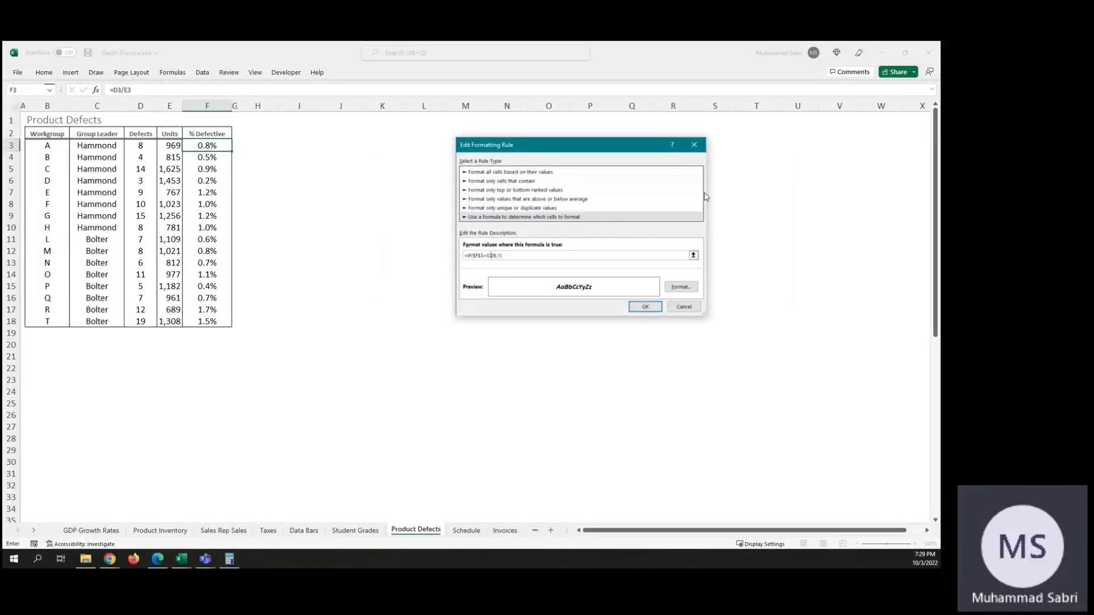
type("0")
left_click(646, 308)
left_click(765, 291)
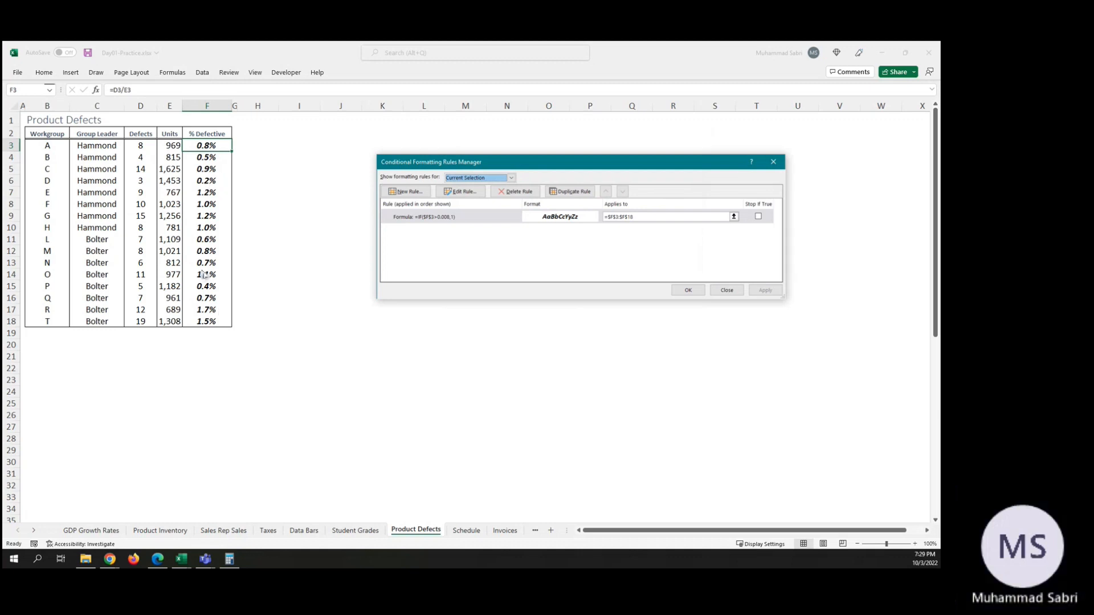
double_click(433, 219)
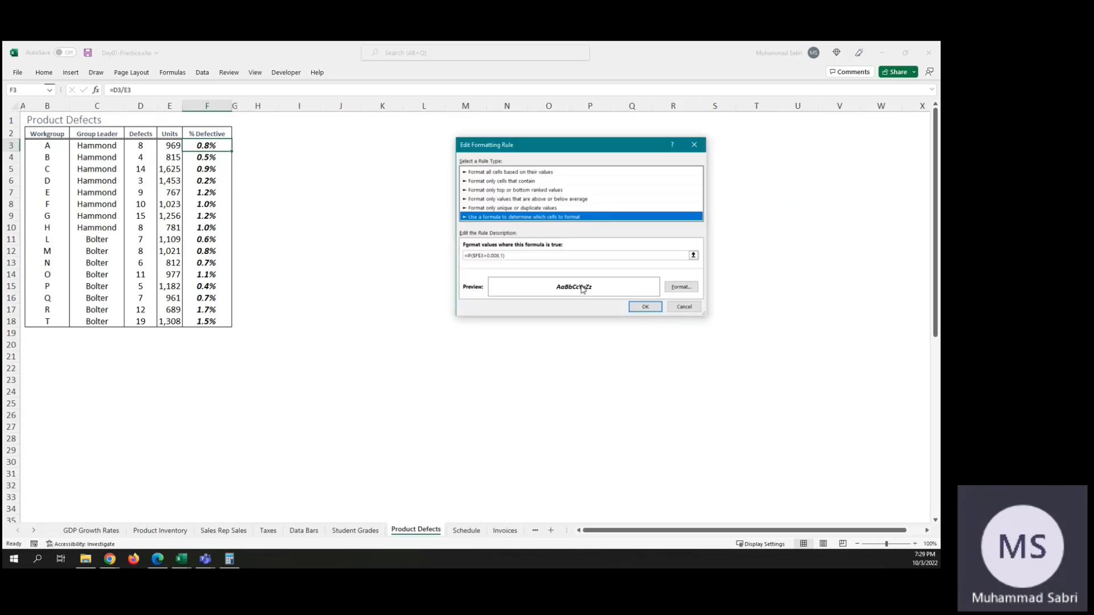
left_click(497, 256)
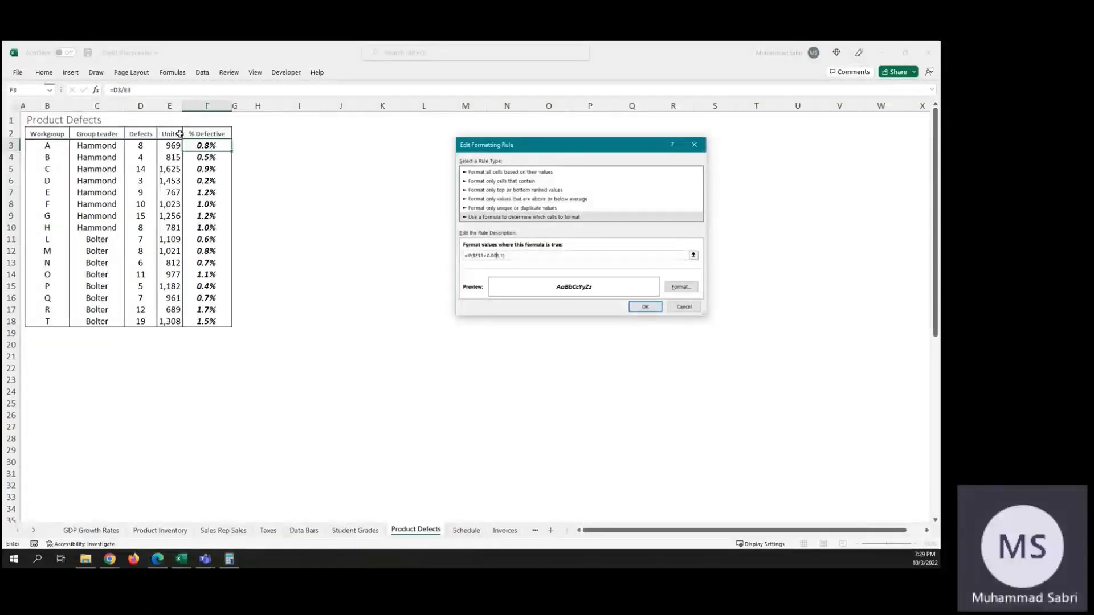
type("+")
left_click(203, 148)
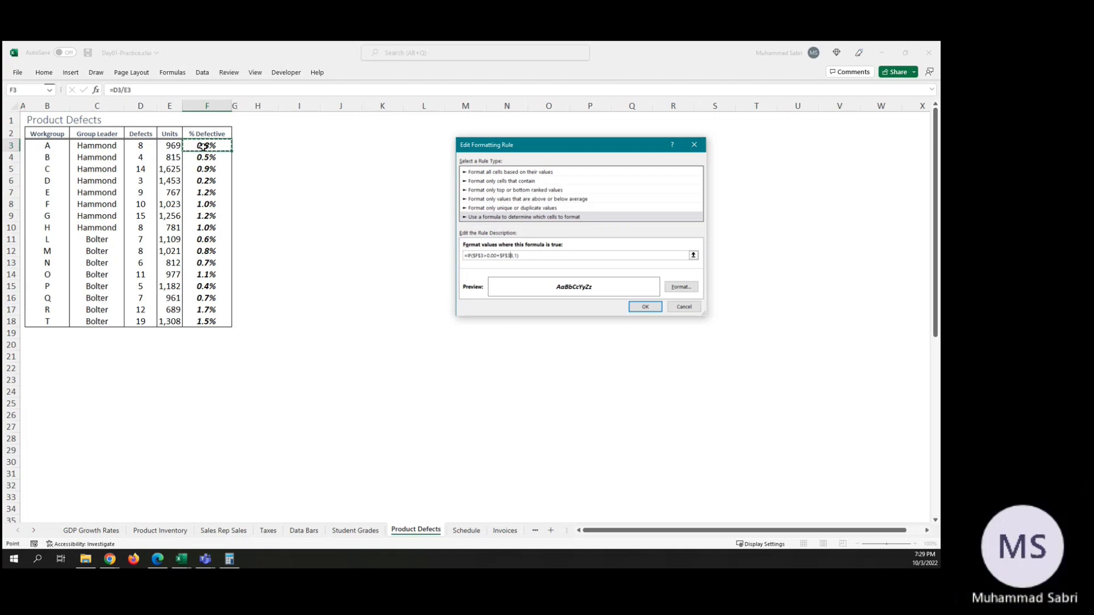
left_click(679, 308)
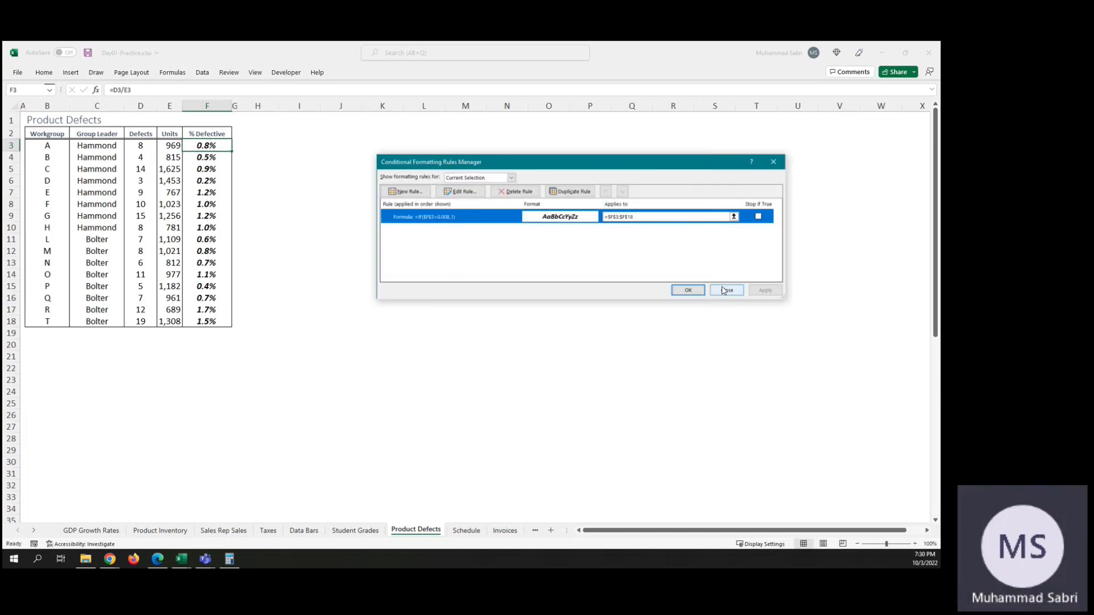
Step: Close the rules manager, try the Percent 4 and Normal_Top cell styles on F3:F18, and undo the style change
left_click(722, 288)
left_click(203, 323, "shift")
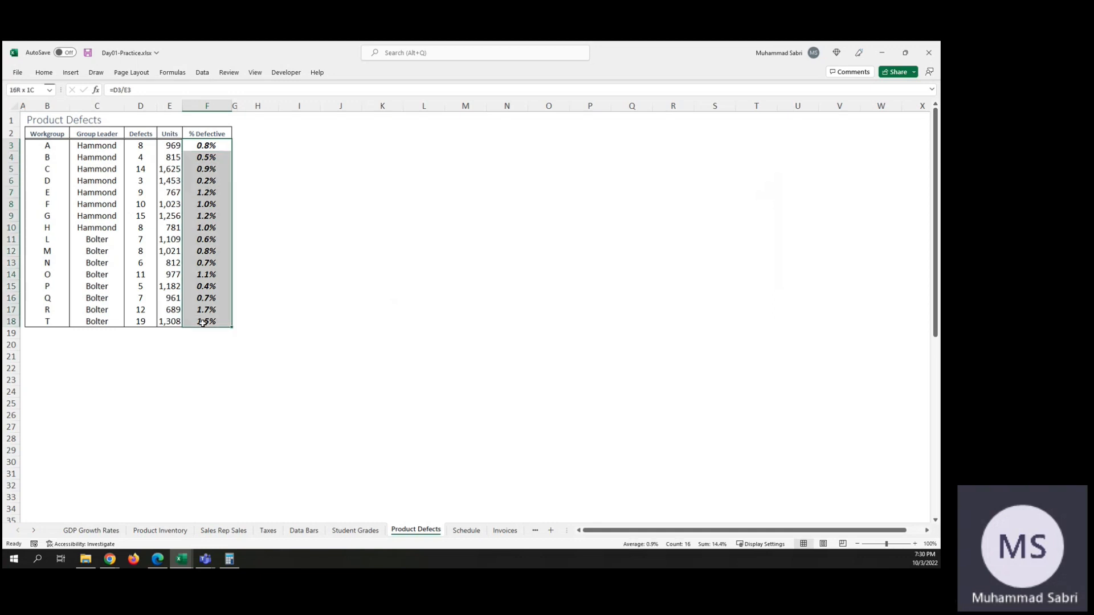
left_click(45, 73)
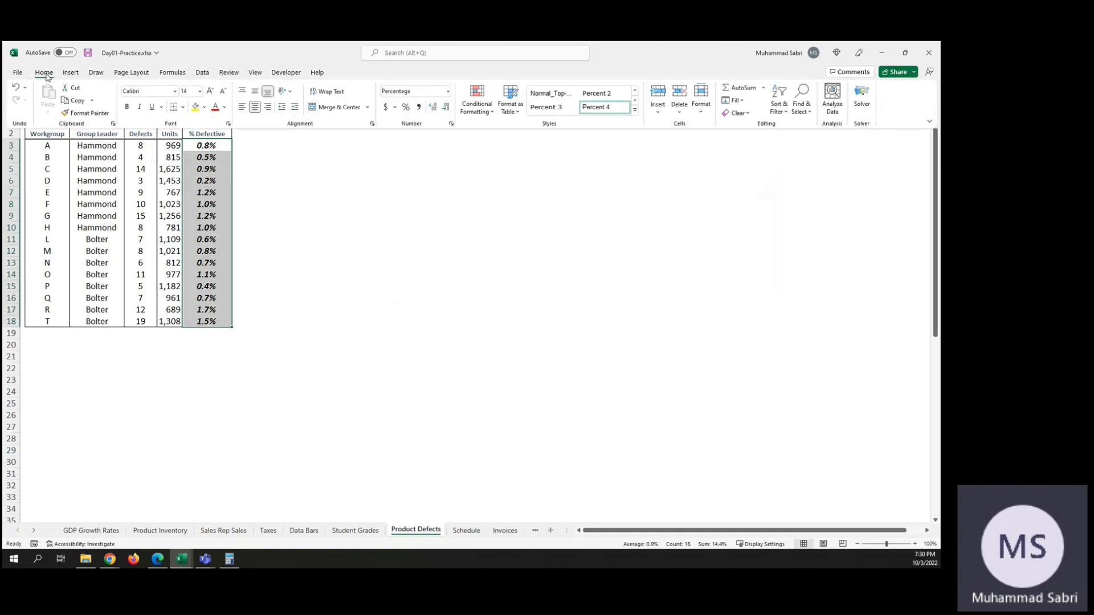
left_click(602, 109)
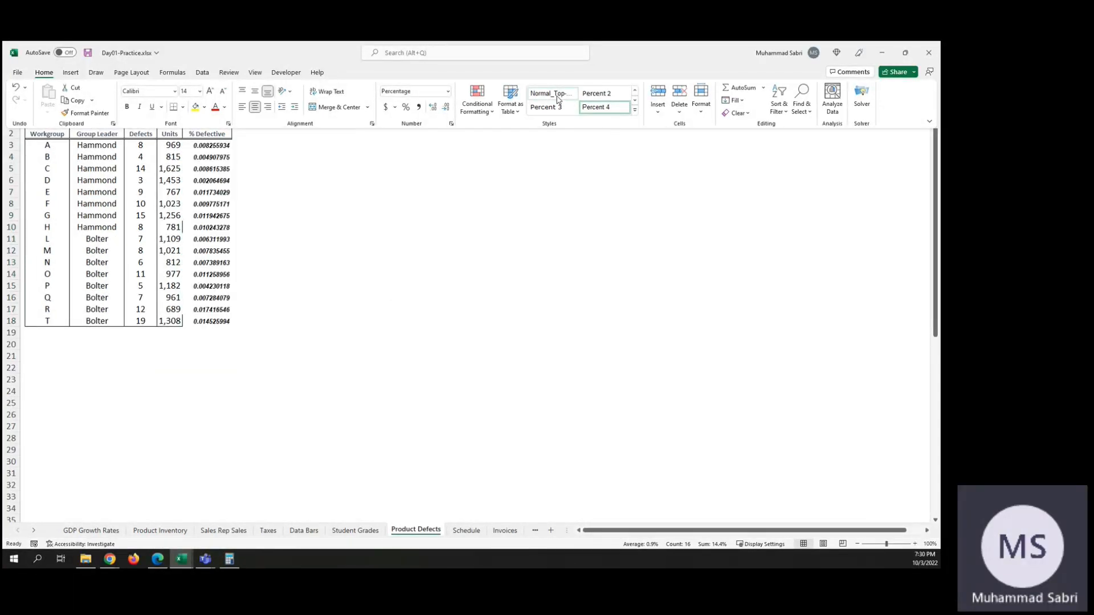
left_click(557, 94)
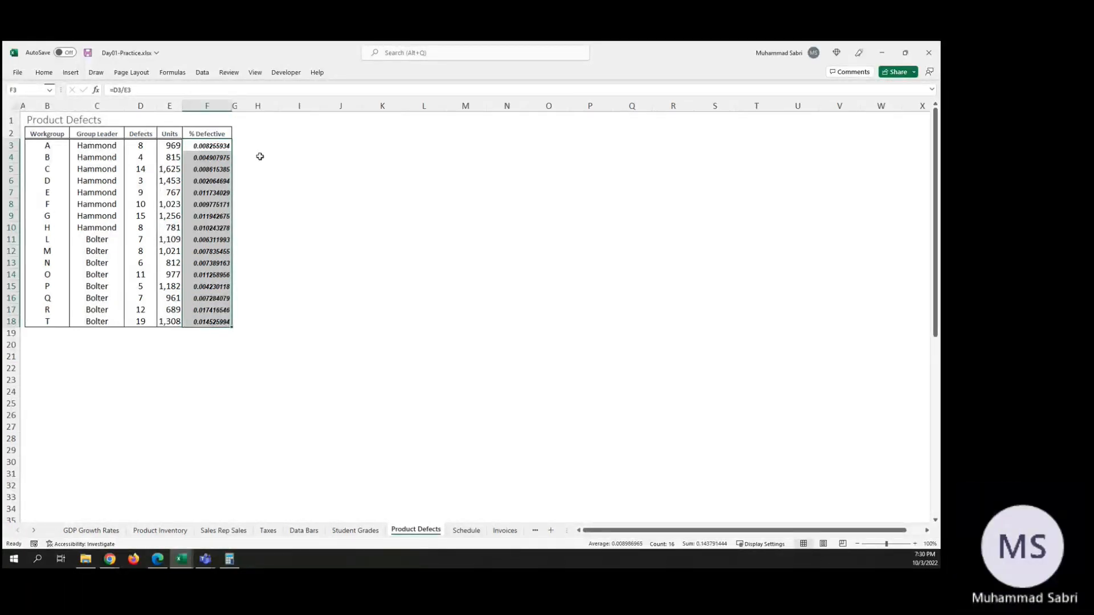
key("ctrl+z")
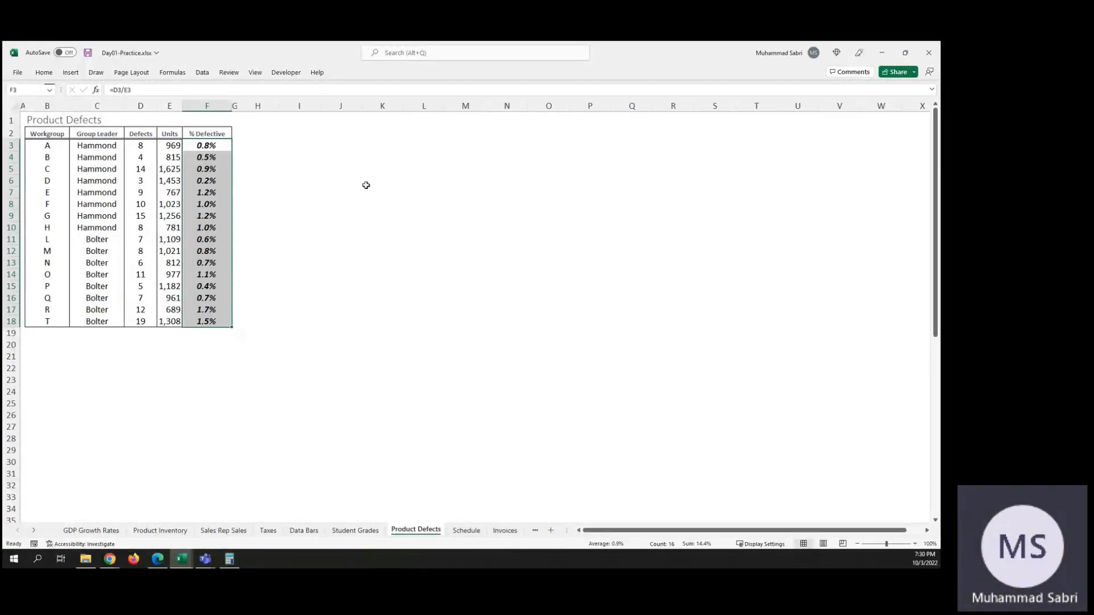
Step: Reopen the conditional formatting rule for F3:F18, review its formula, and close the rules manager
left_click(52, 75)
left_click(476, 105)
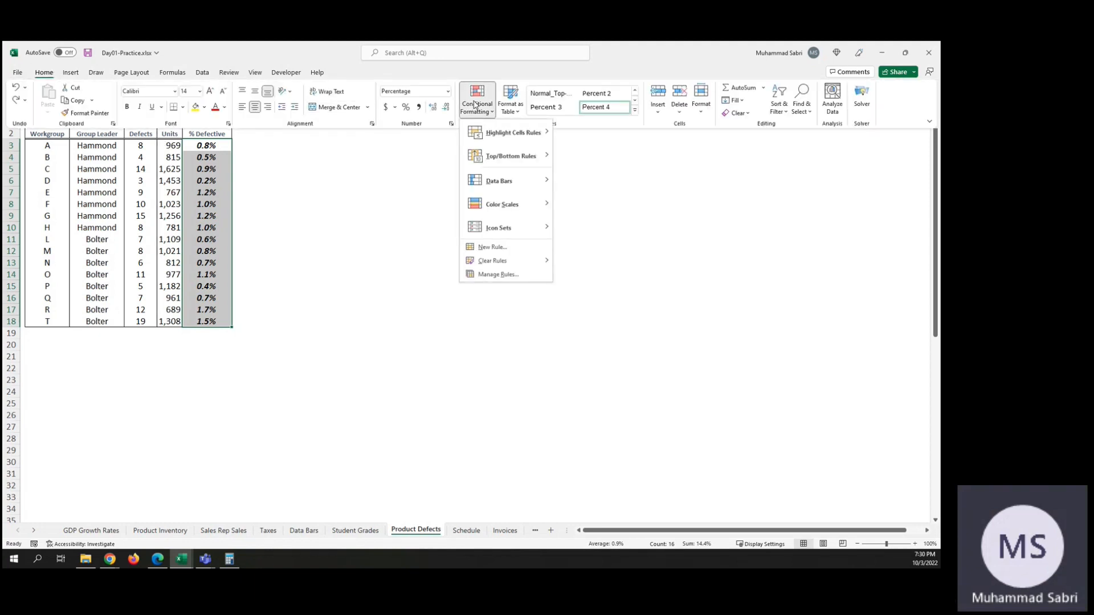
left_click(524, 277)
double_click(427, 217)
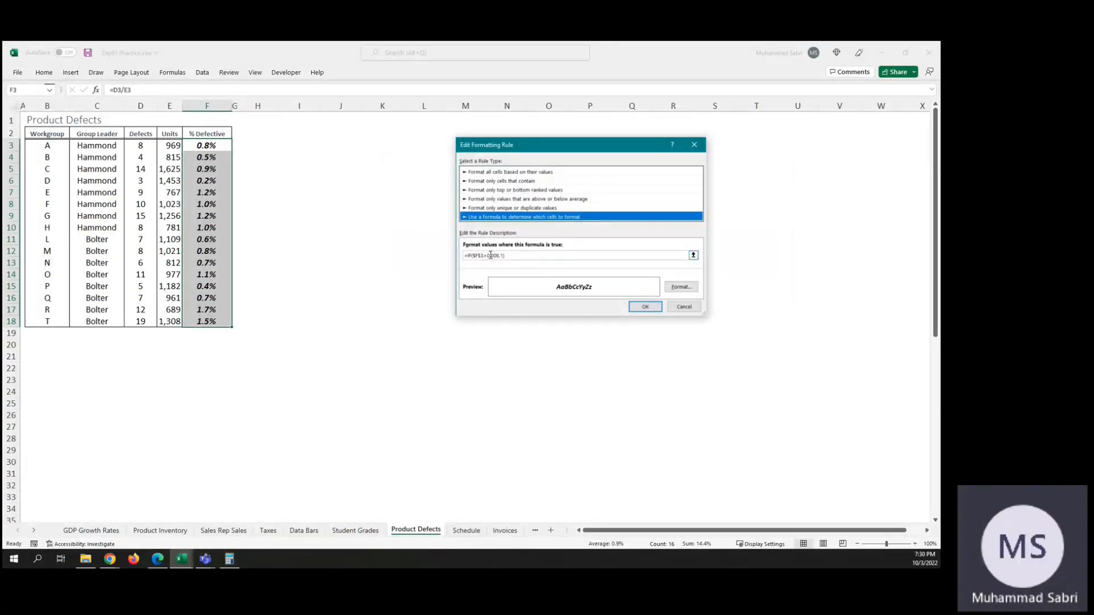
left_click(496, 256)
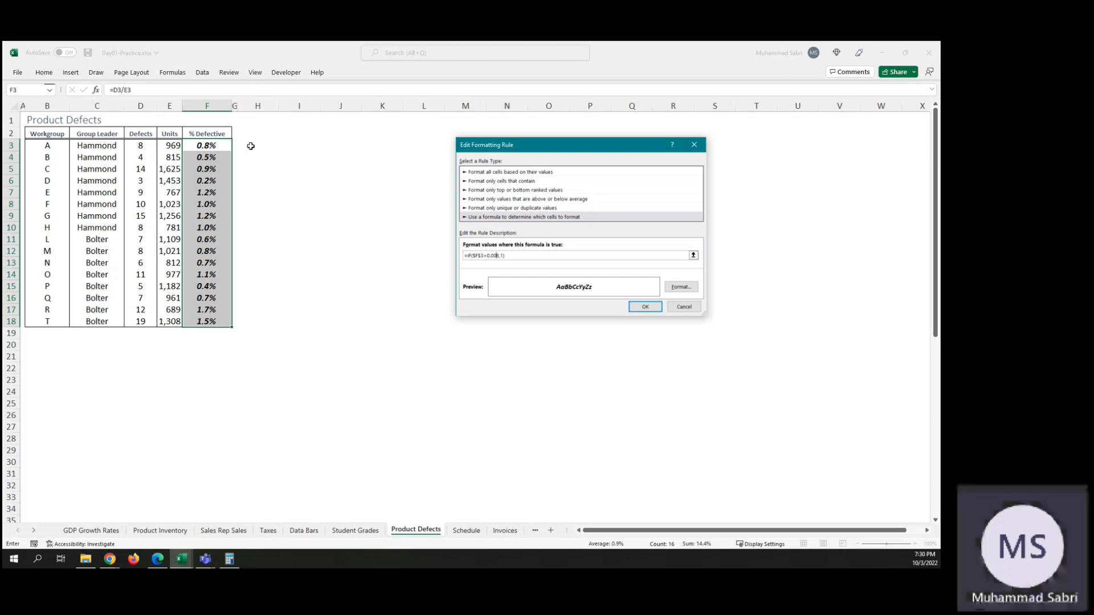
key("Return")
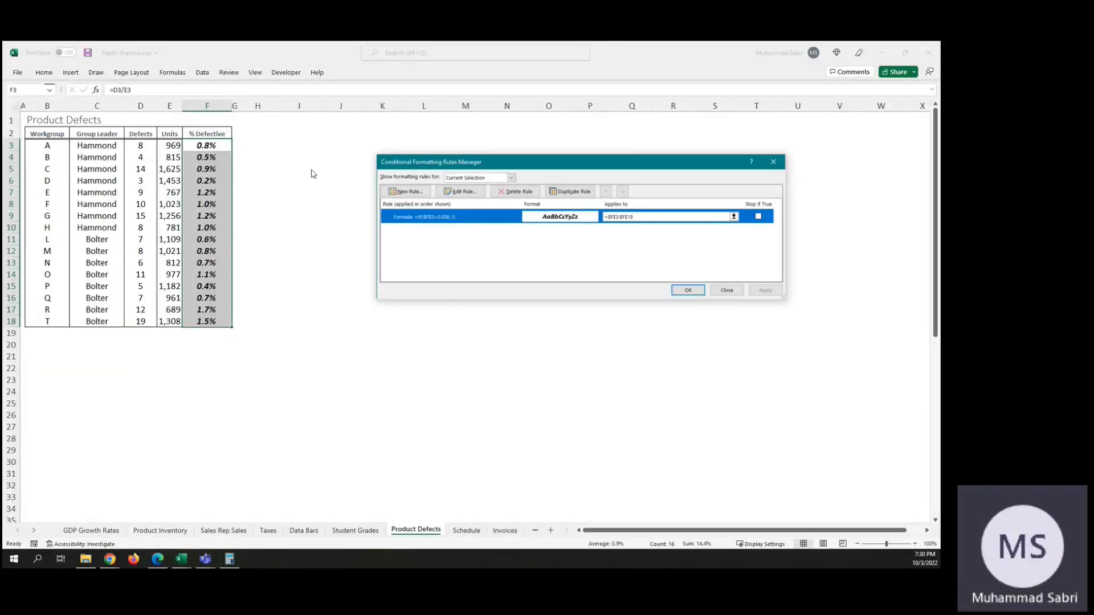
left_click(726, 290)
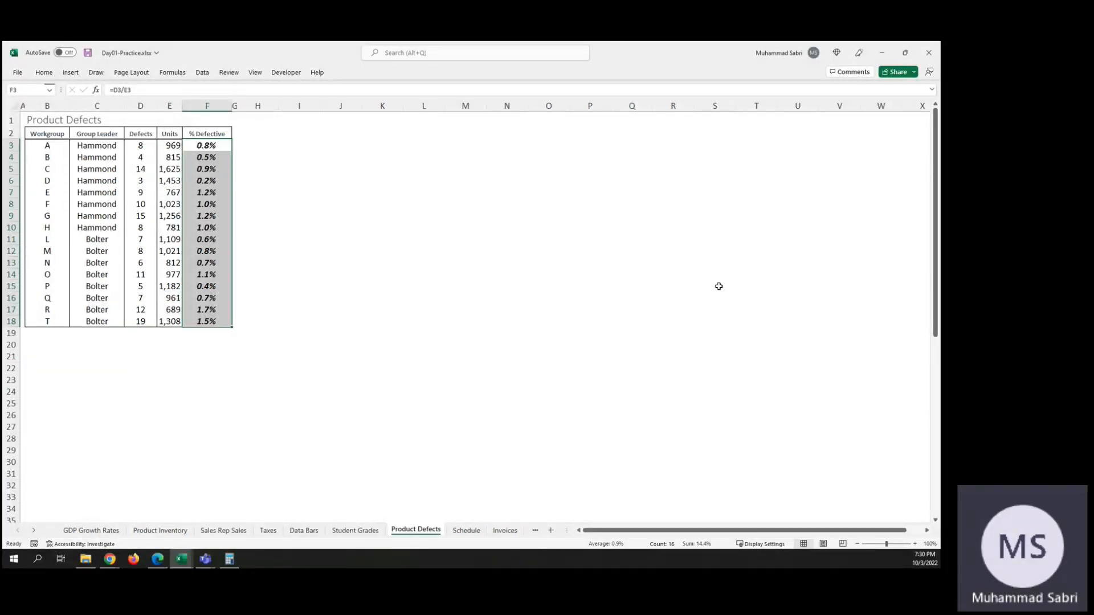
Step: Enter d3/e3 in cell H3 beside the first % Defective value
left_click(255, 145)
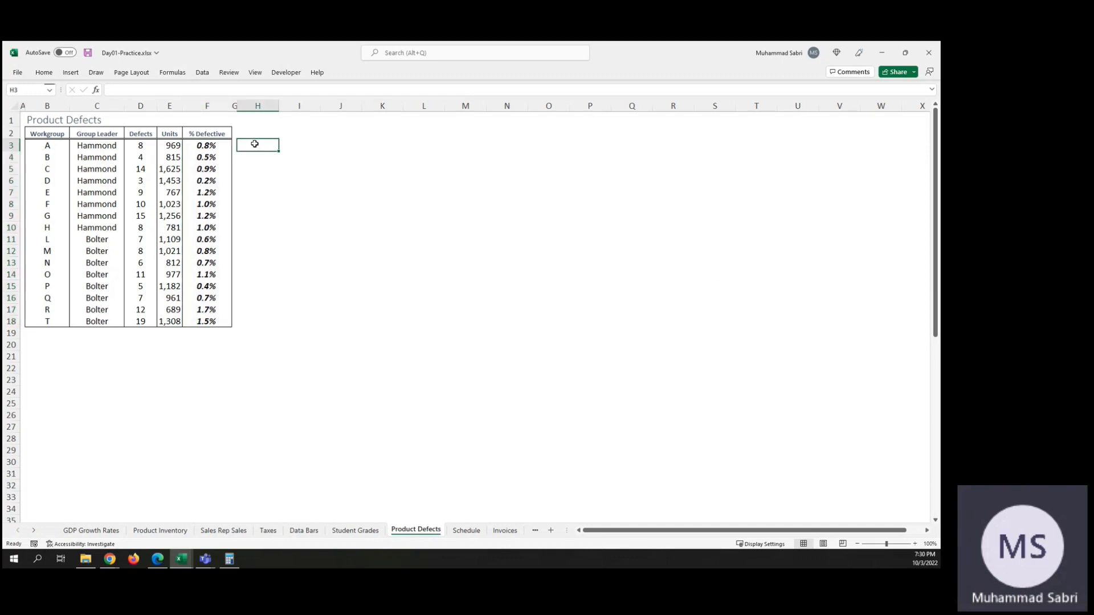
left_click(227, 148)
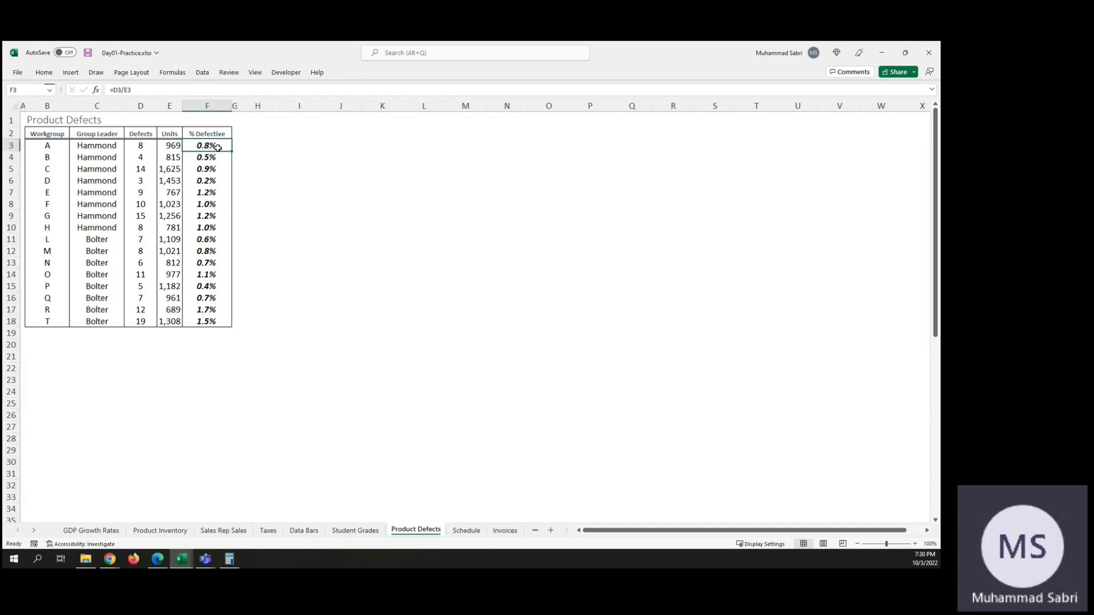
left_click(256, 147)
type("d3/e3")
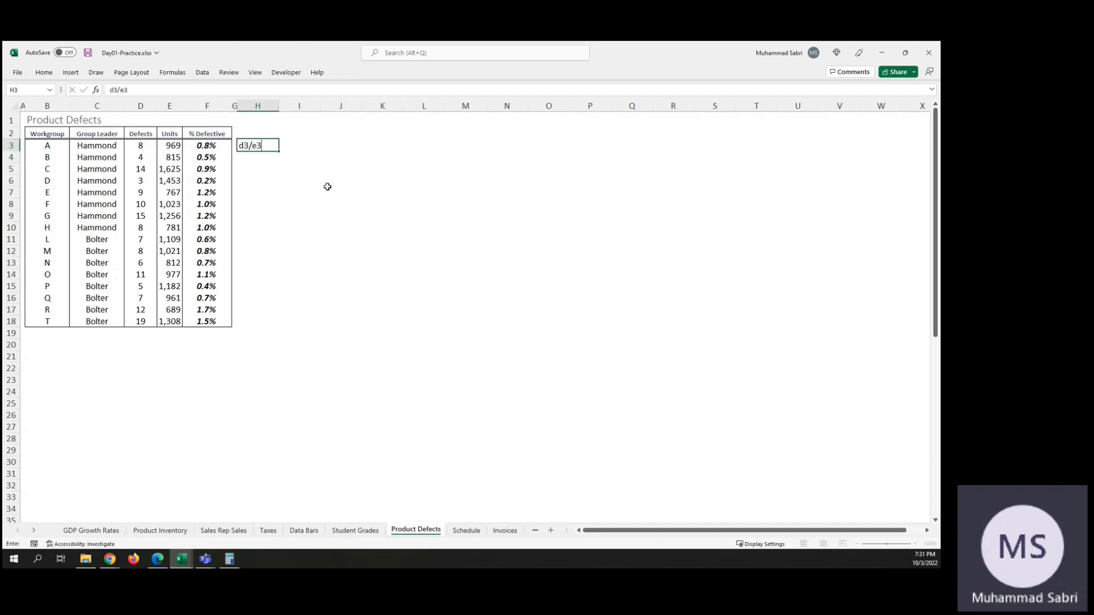
key("Return")
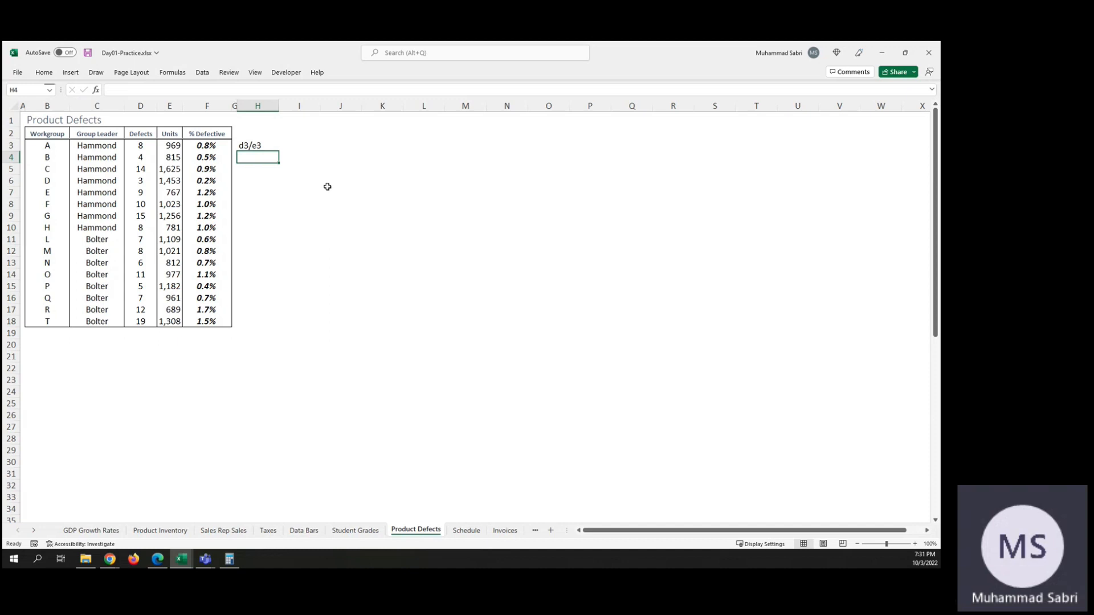
Step: Replace the content of cell H3 with the formula =D3/E3
key("Up")
type("=d3/")
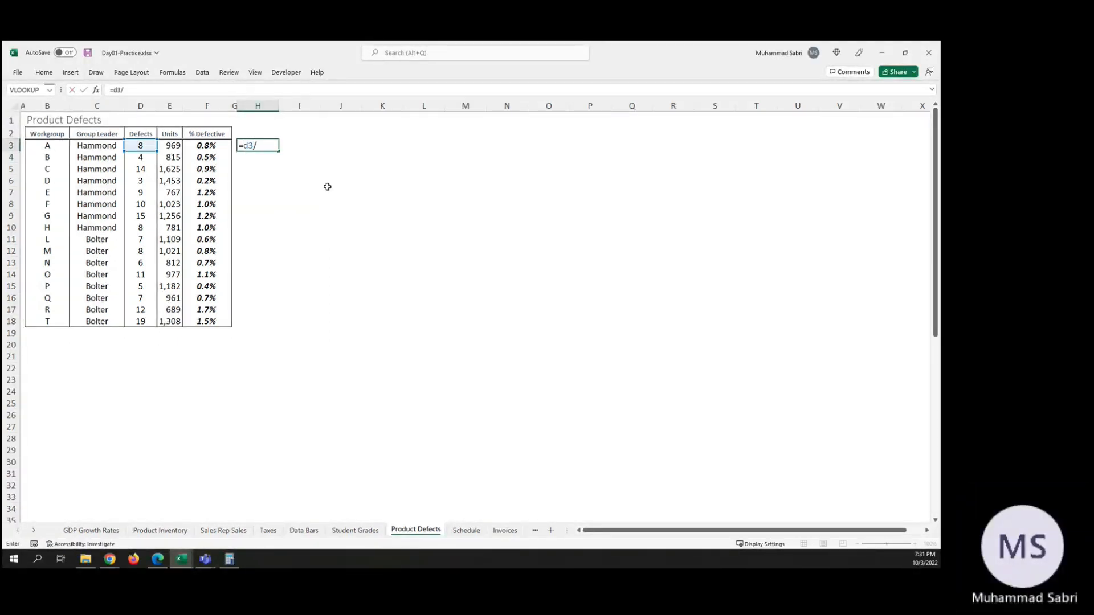
type("e3")
key("Return")
key("End")
key("Up")
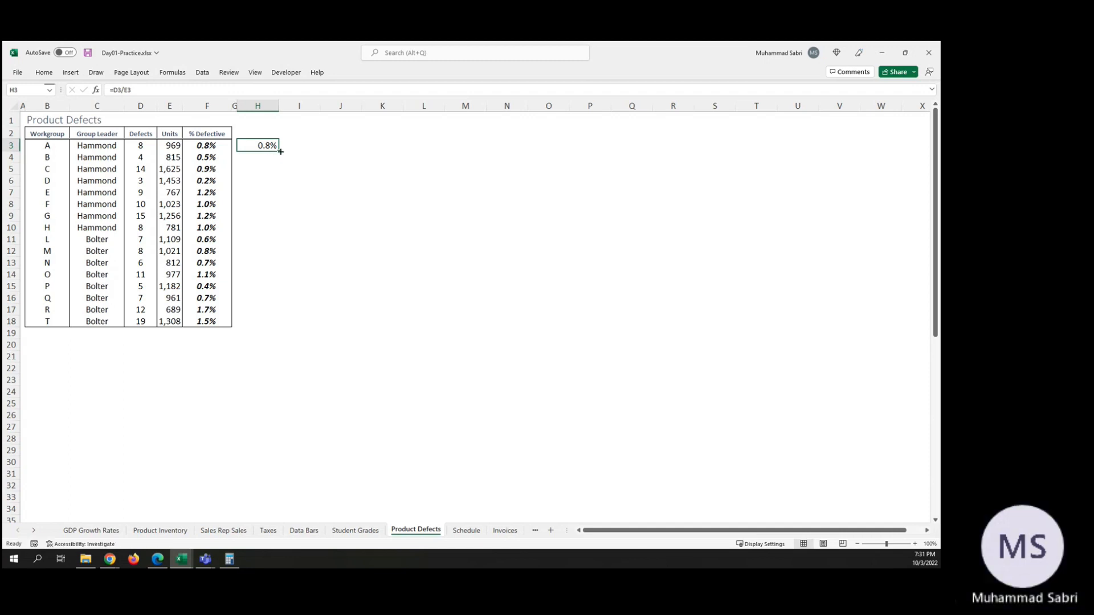
Step: Fill the H3 formula down through H18 by copying the cells
left_click_drag(277, 151, 288, 328)
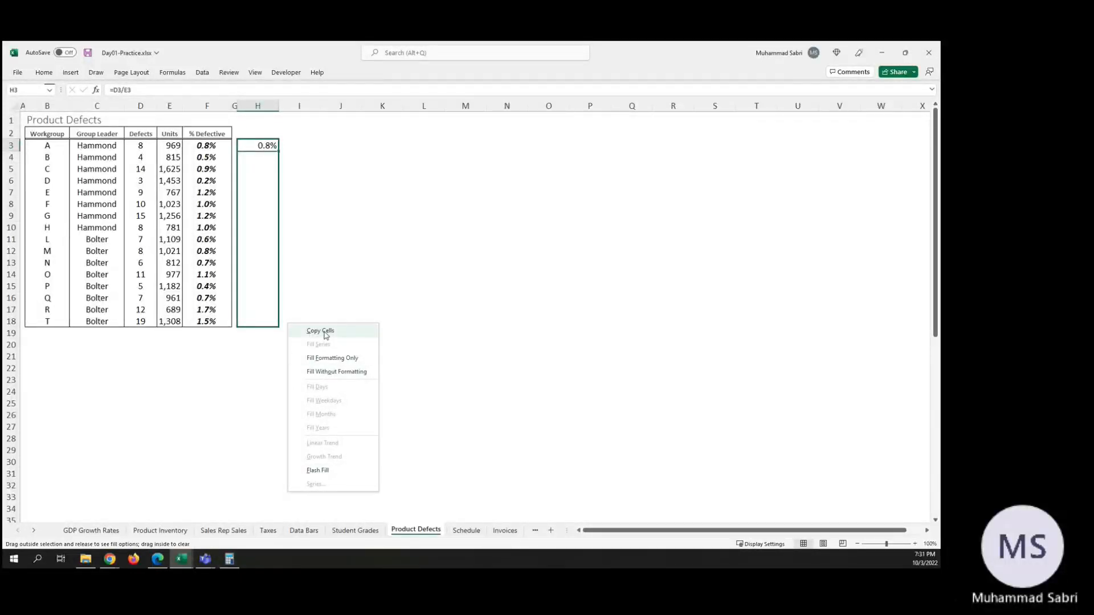
key("Escape")
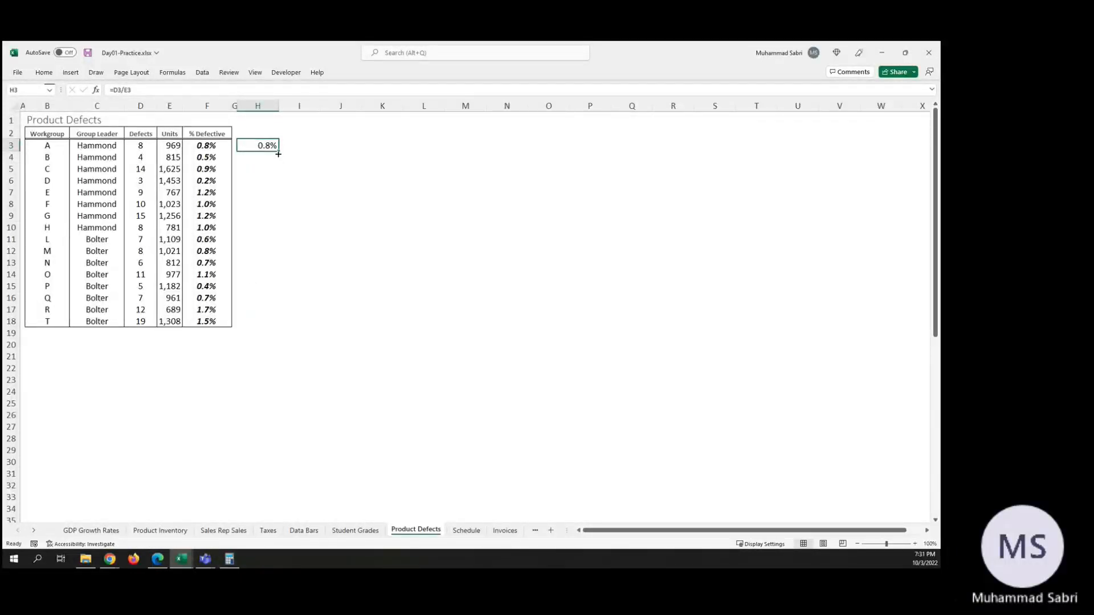
left_click_drag(278, 150, 274, 335)
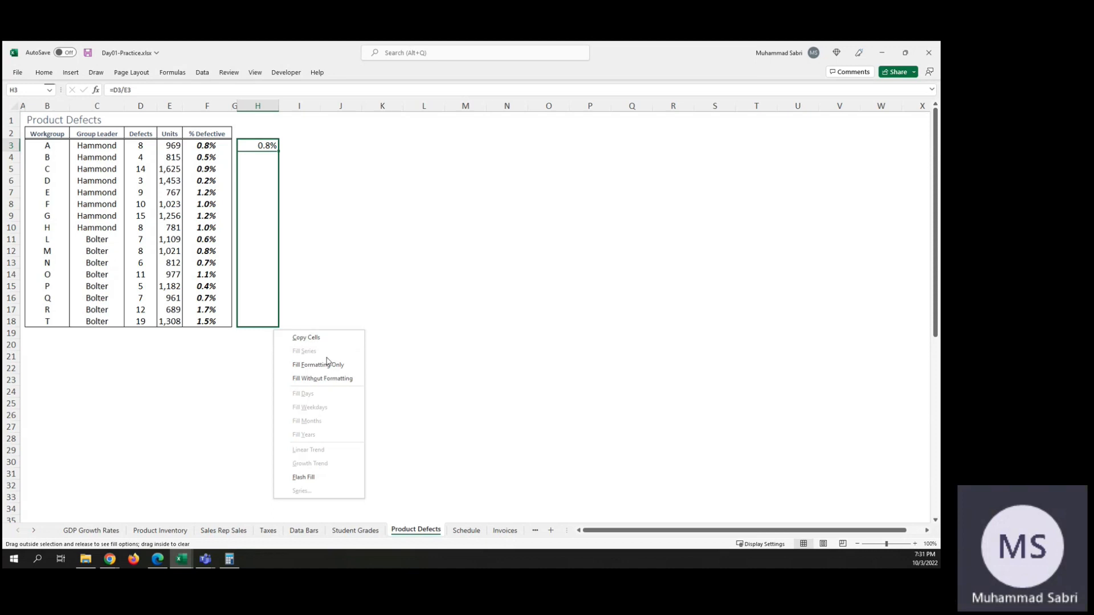
left_click(311, 337)
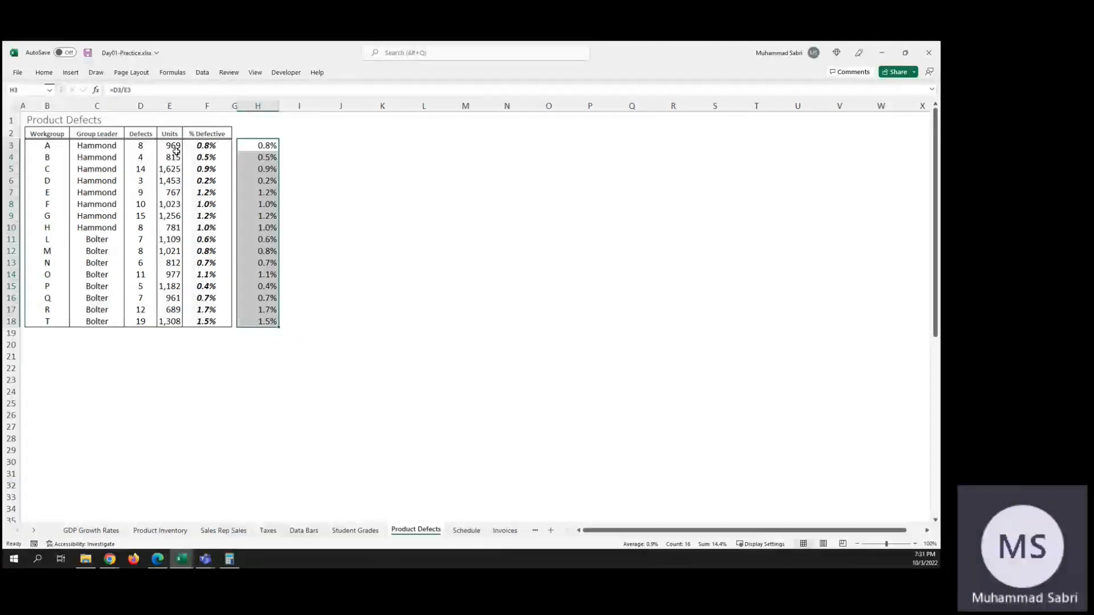
Step: Apply the Normal 2 cell style to the ratios in H3:H18
left_click(36, 75)
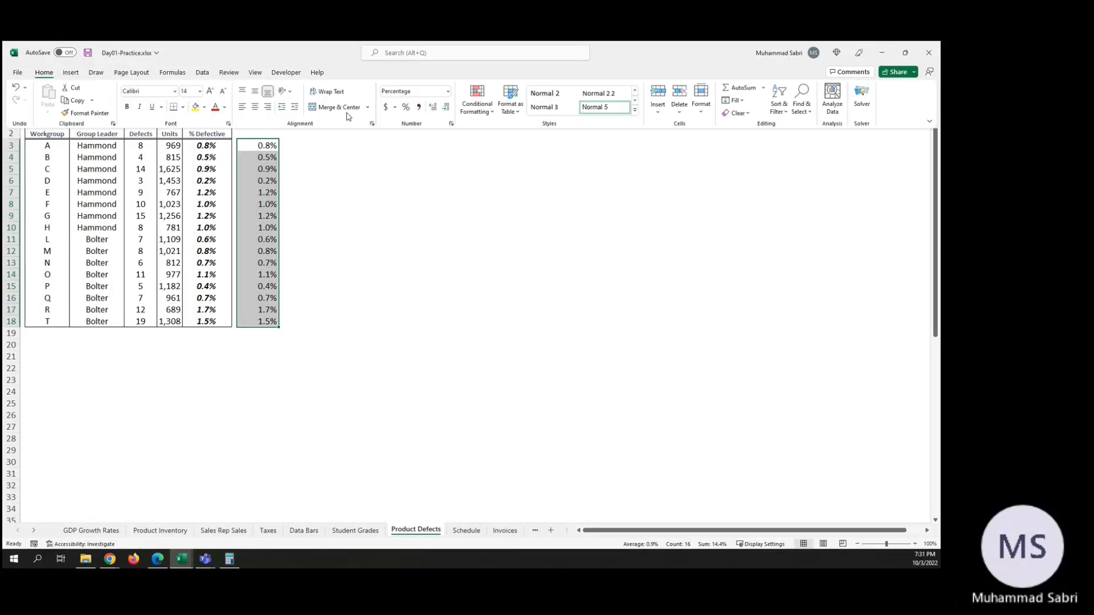
left_click(553, 94)
left_click(371, 172)
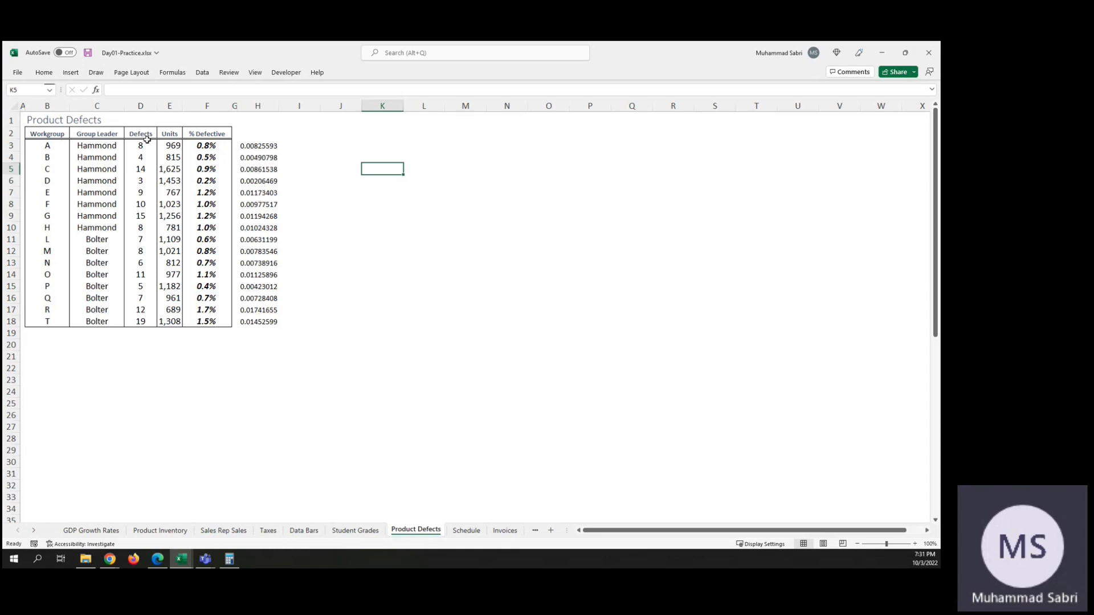
left_click(45, 73)
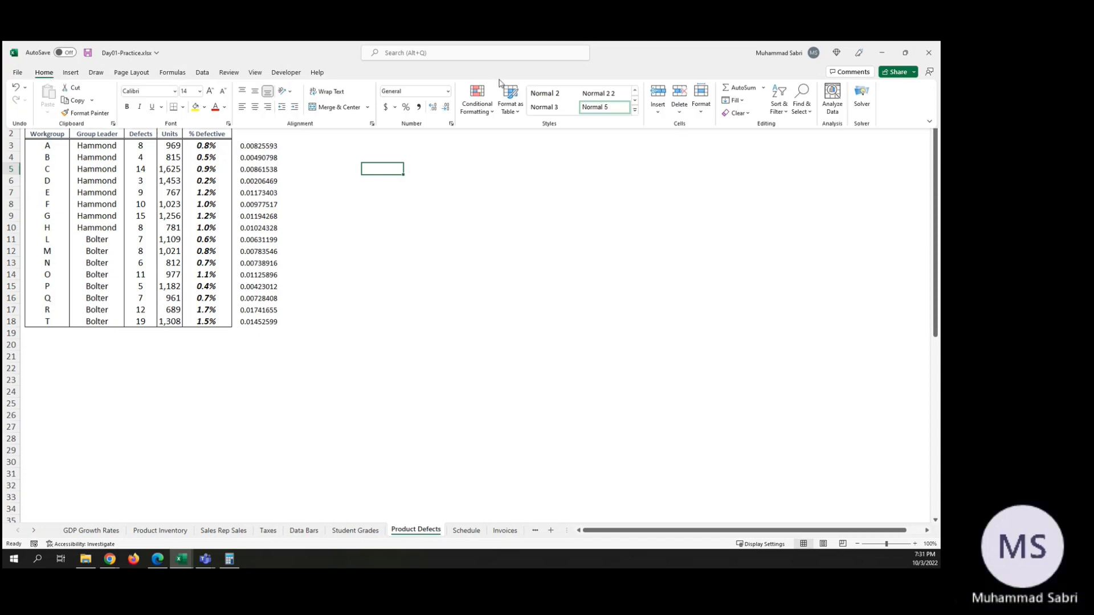
left_click(472, 101)
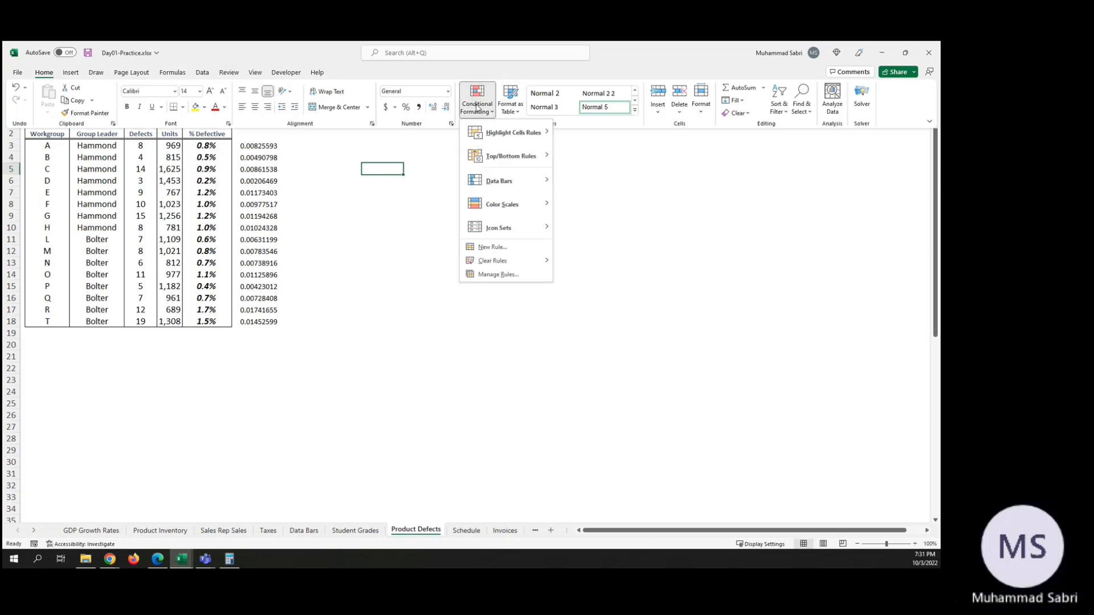
left_click(505, 278)
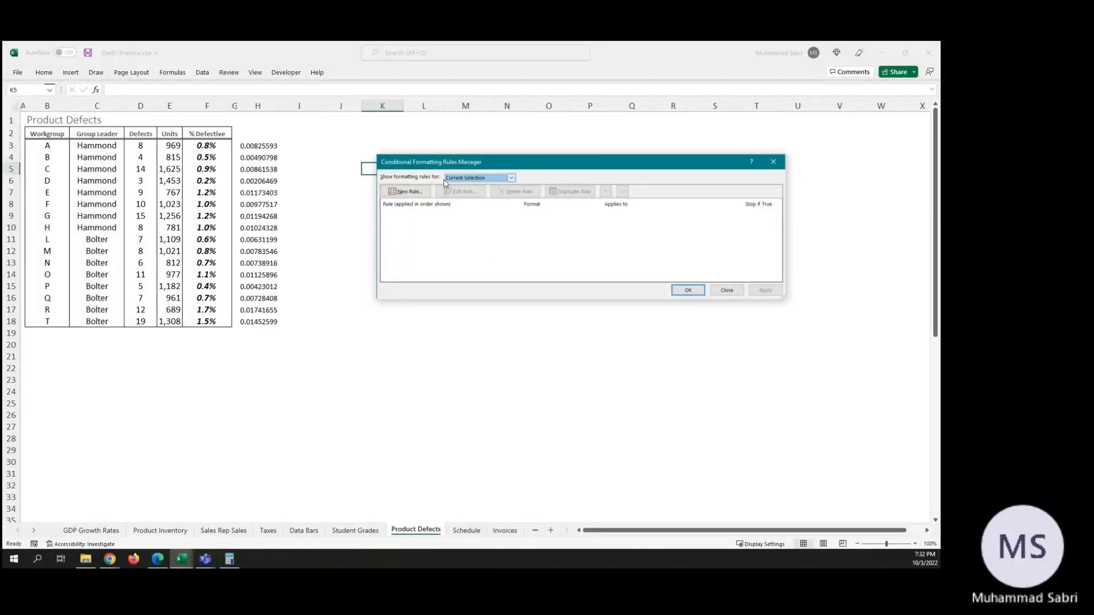
left_click(727, 290)
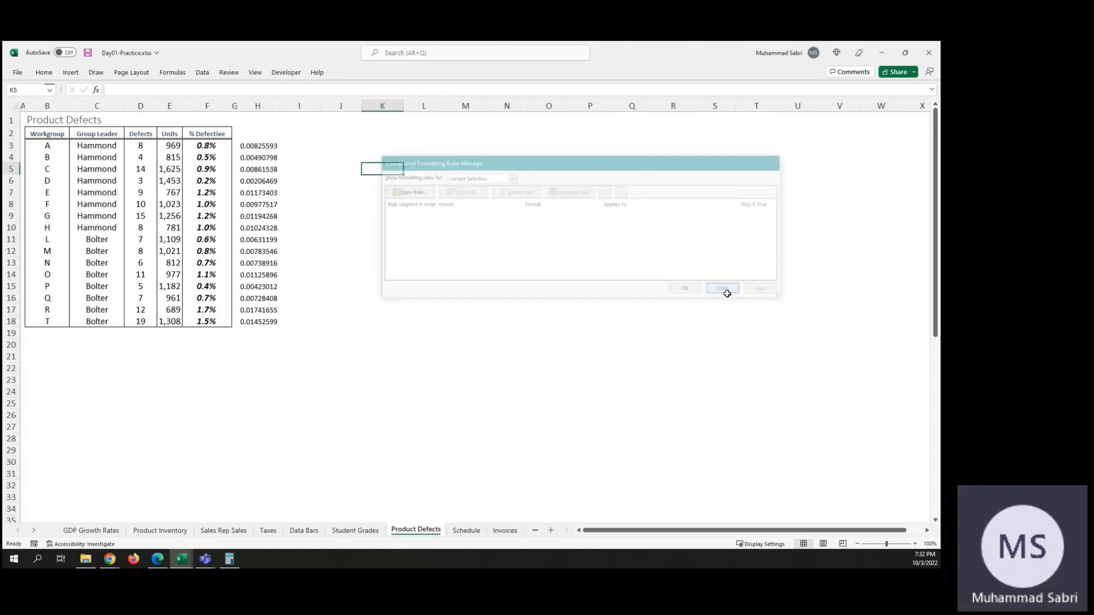
Step: Edit the conditional formatting rule on the % Defective values so its formula reads =IF($F$3>0.008,TRUE), and apply it
left_click(208, 147)
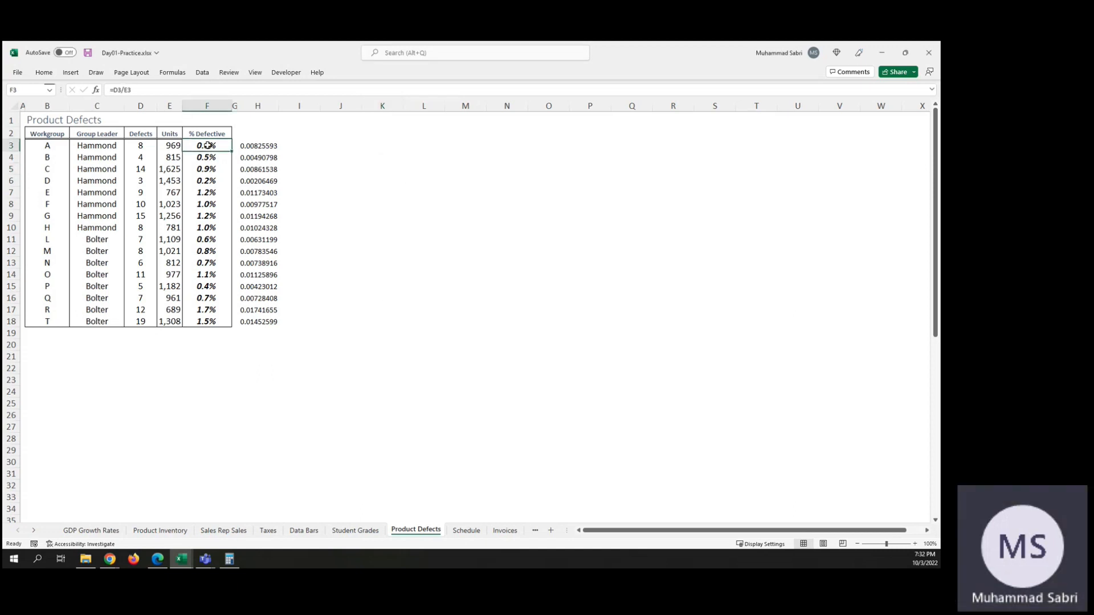
left_click(49, 75)
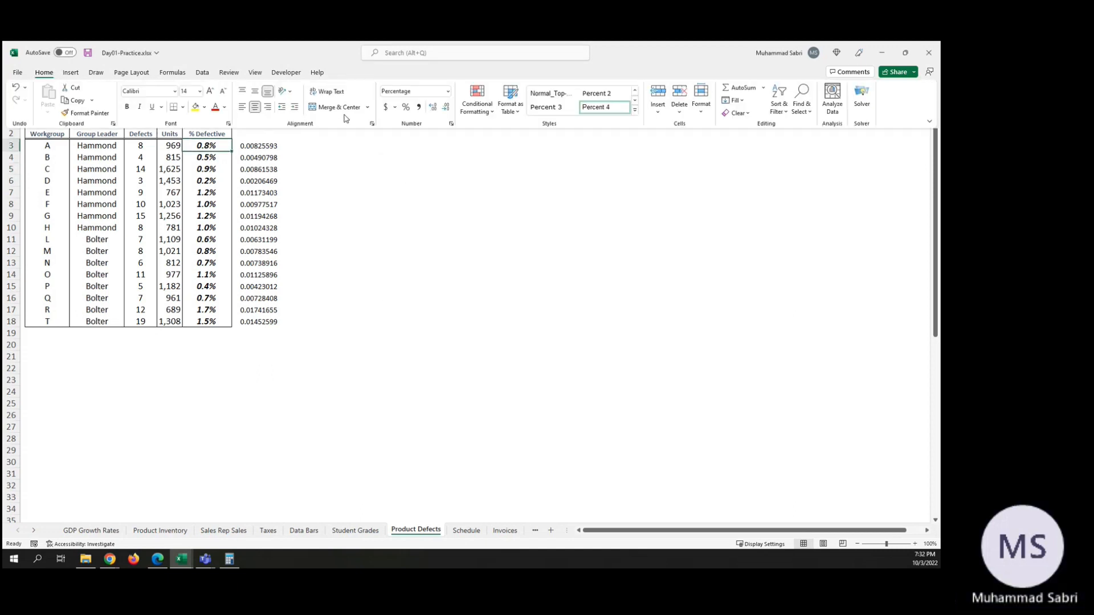
left_click(483, 105)
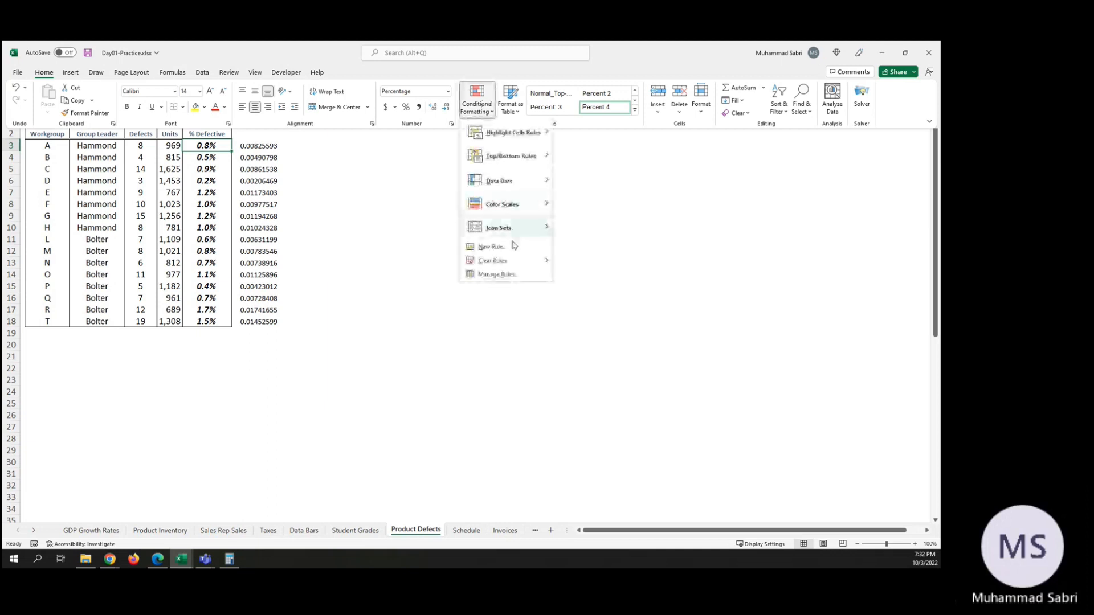
left_click(504, 274)
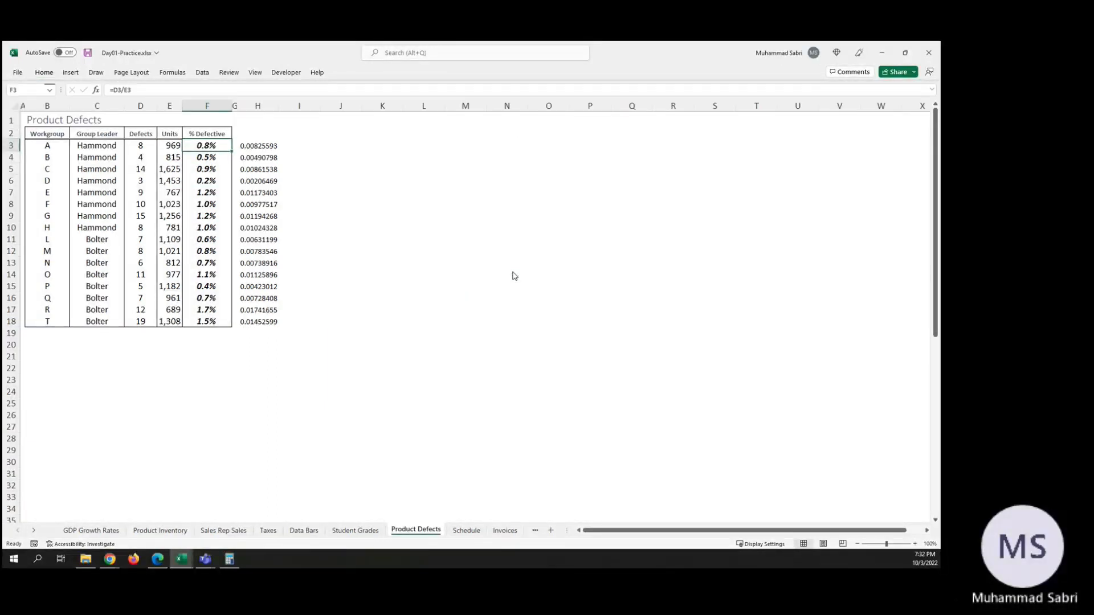
double_click(443, 221)
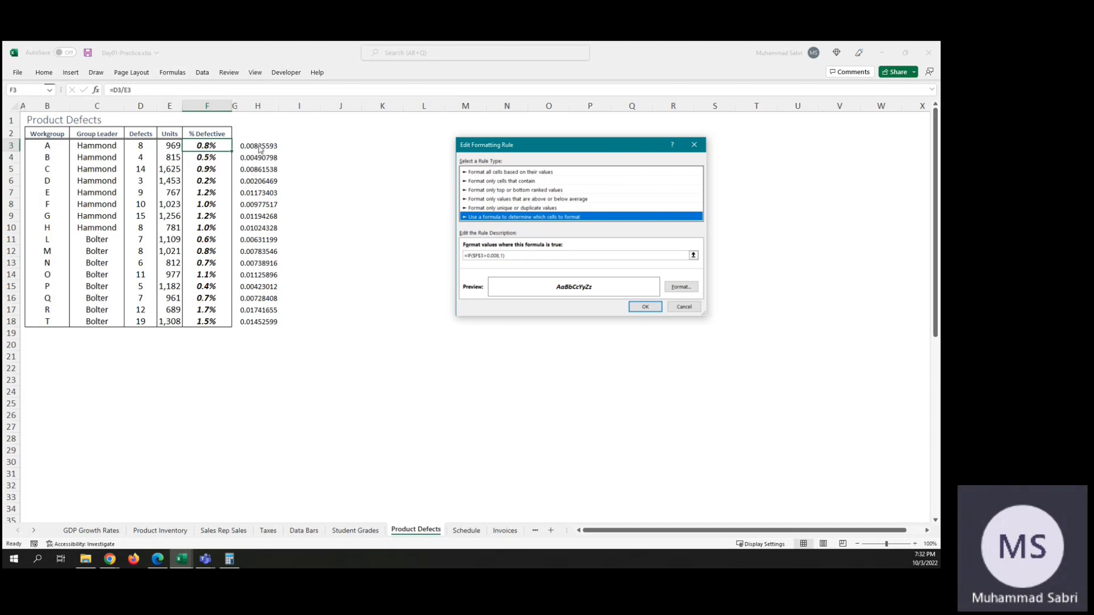
left_click(503, 255)
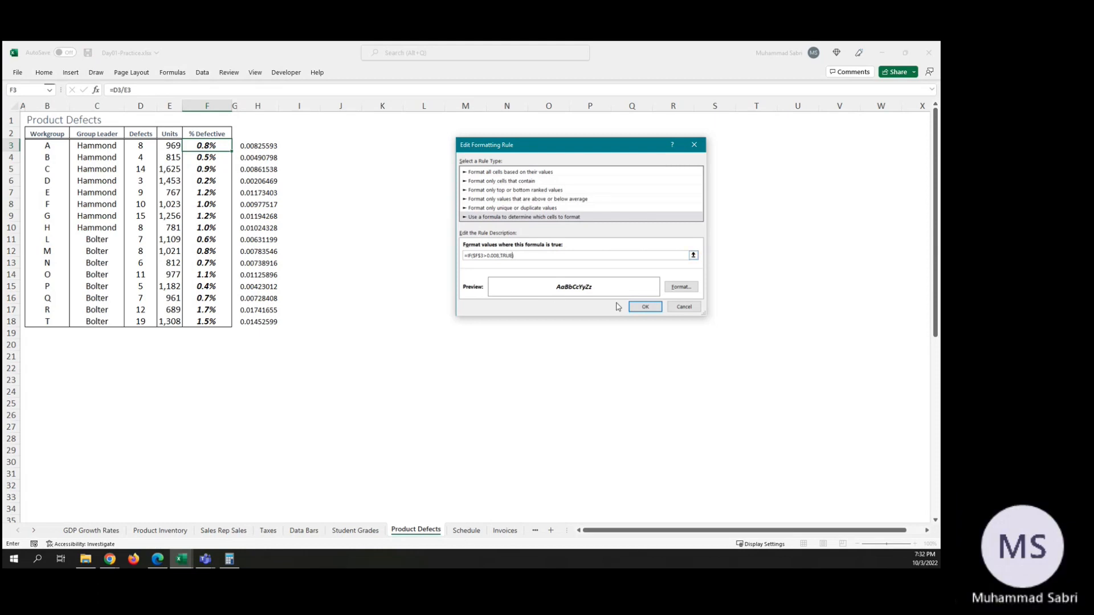
left_click(647, 307)
left_click(763, 290)
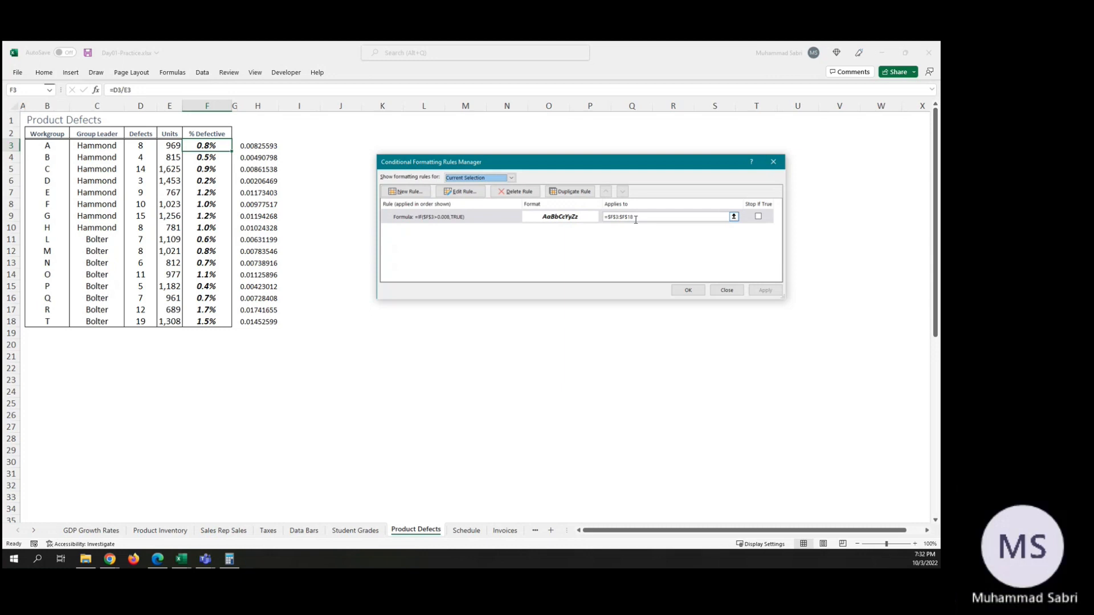
Step: Review the edited rule's formula for F3:F18, then cancel and close the rules manager
double_click(434, 219)
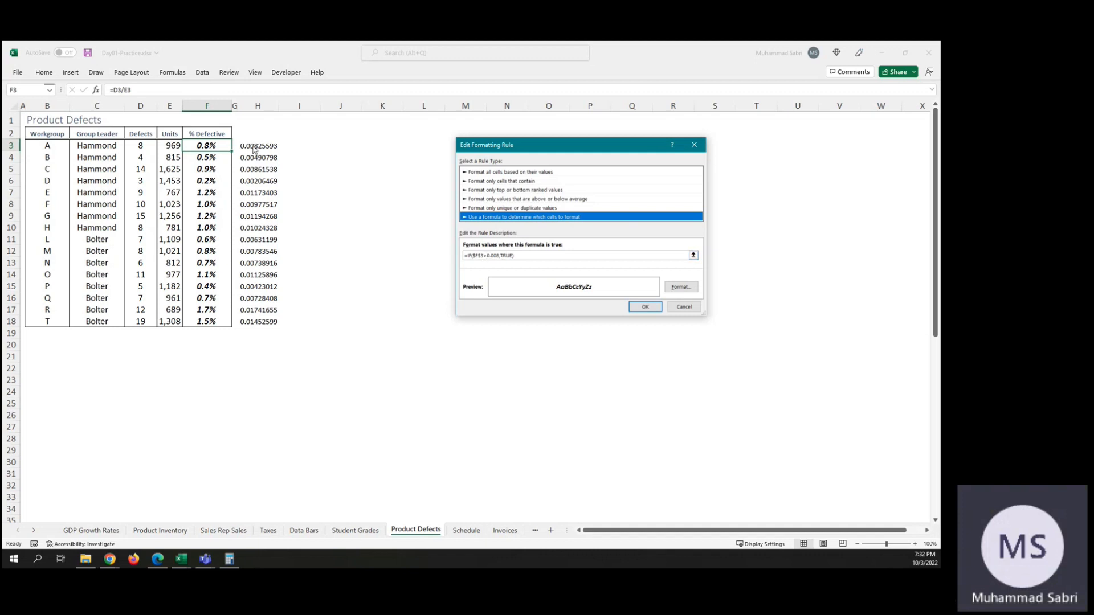
left_click(684, 307)
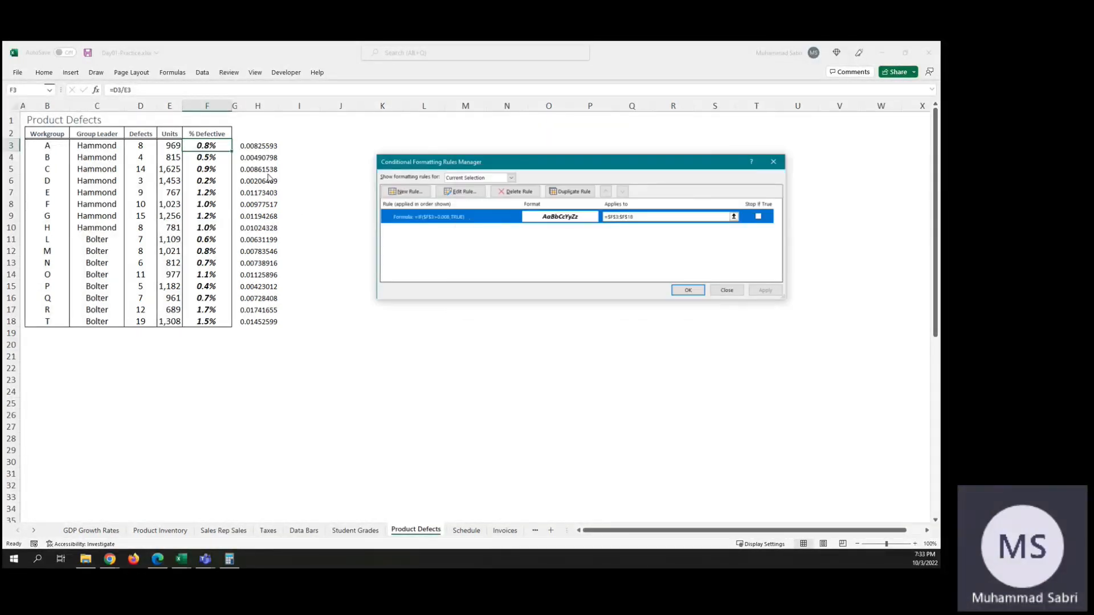
left_click(726, 290)
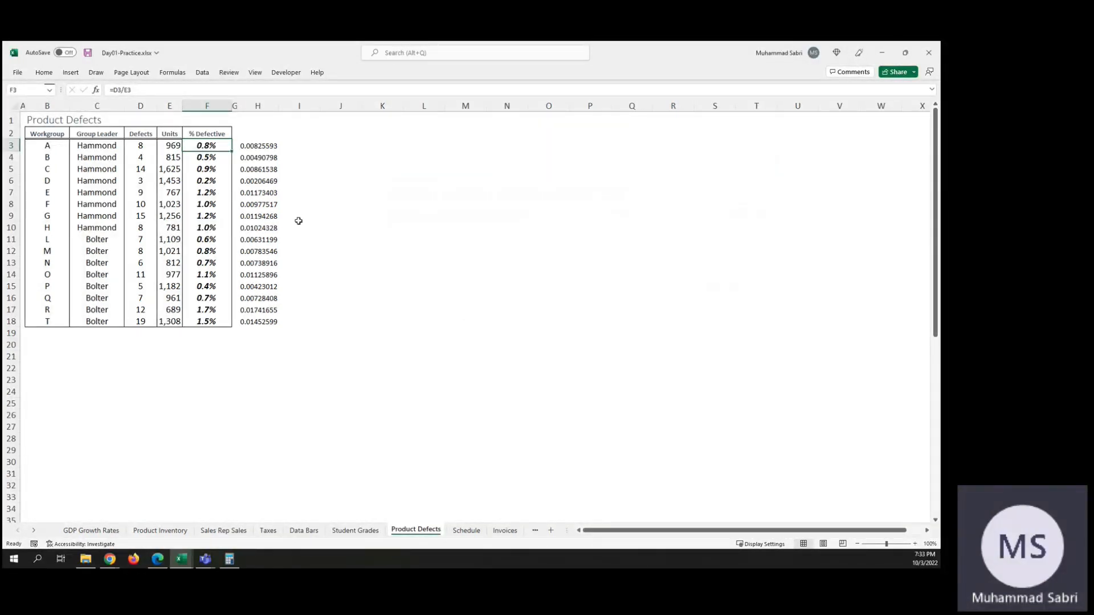
Step: Set up a new formula-based conditional formatting rule for H3:H18 with the formula =IF($F$3>0.008,1)
left_click(246, 144)
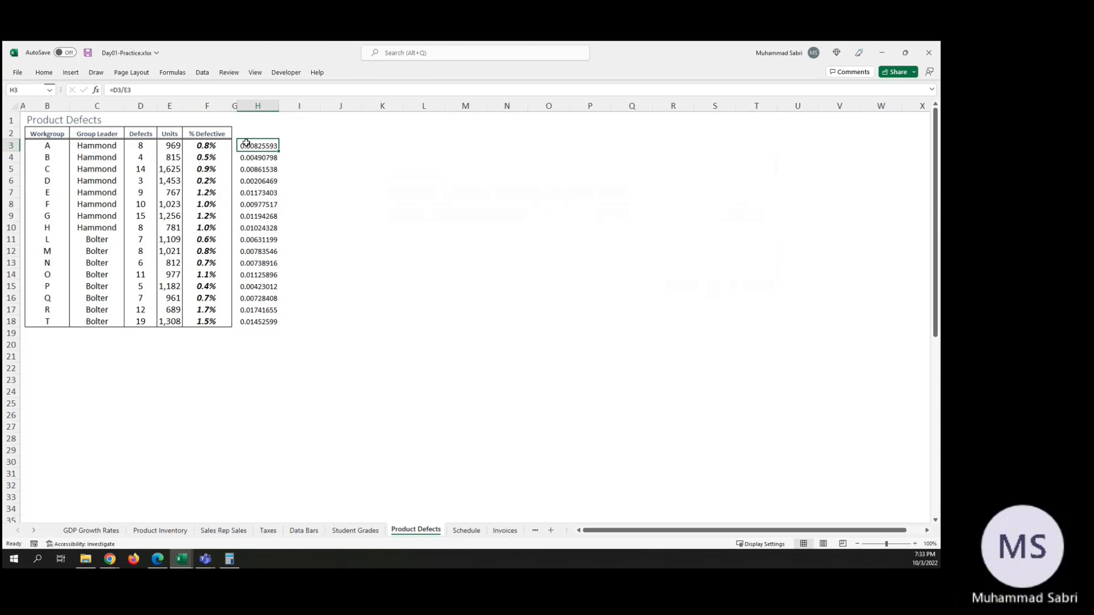
left_click(264, 320, "shift")
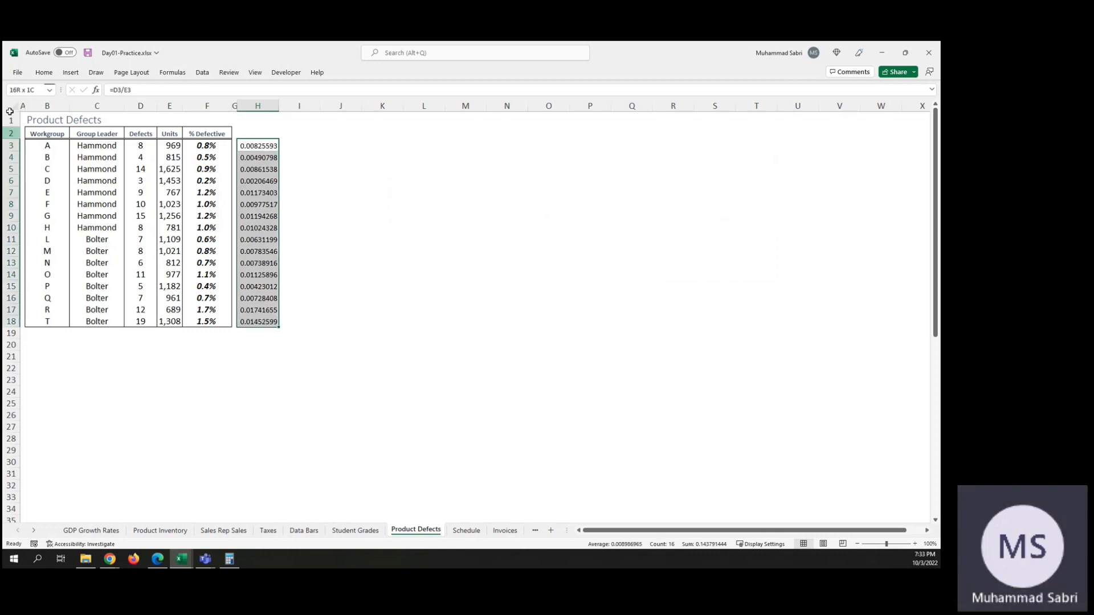
left_click(44, 72)
left_click(486, 96)
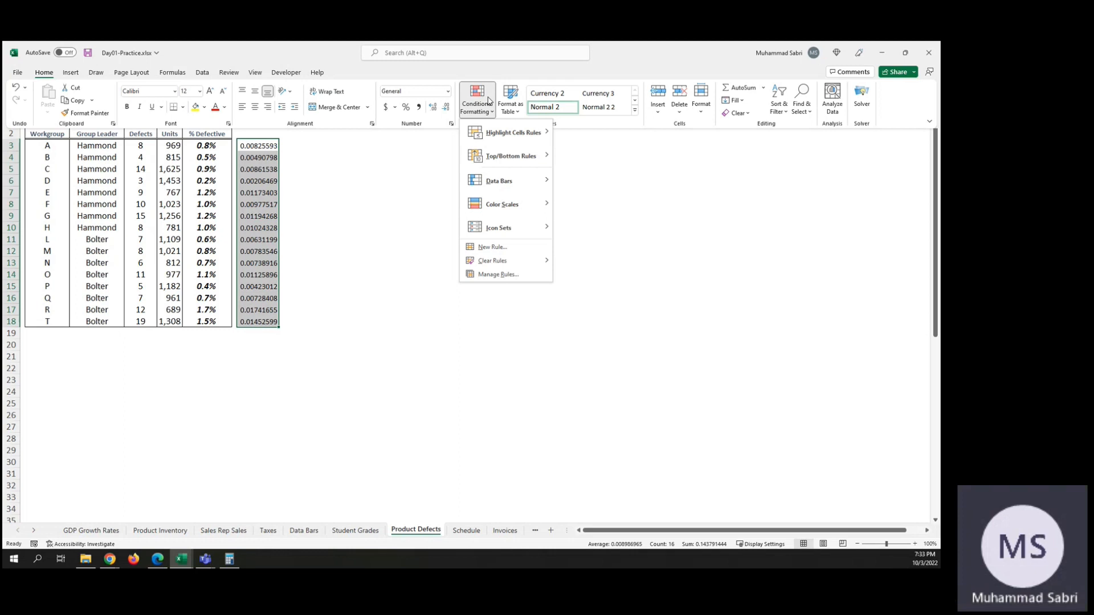
left_click(520, 247)
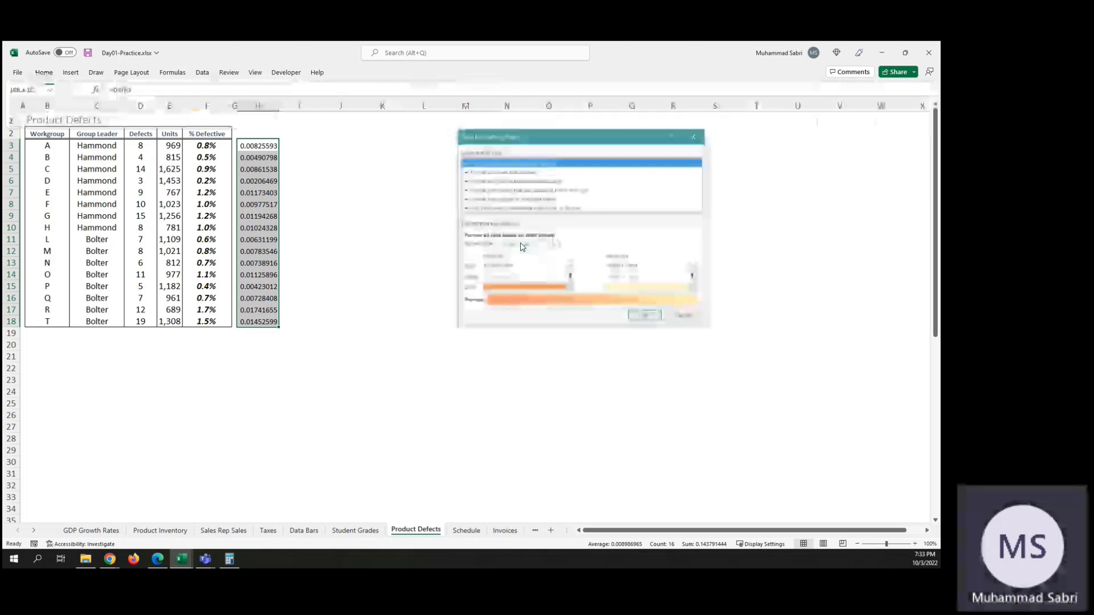
left_click(513, 208)
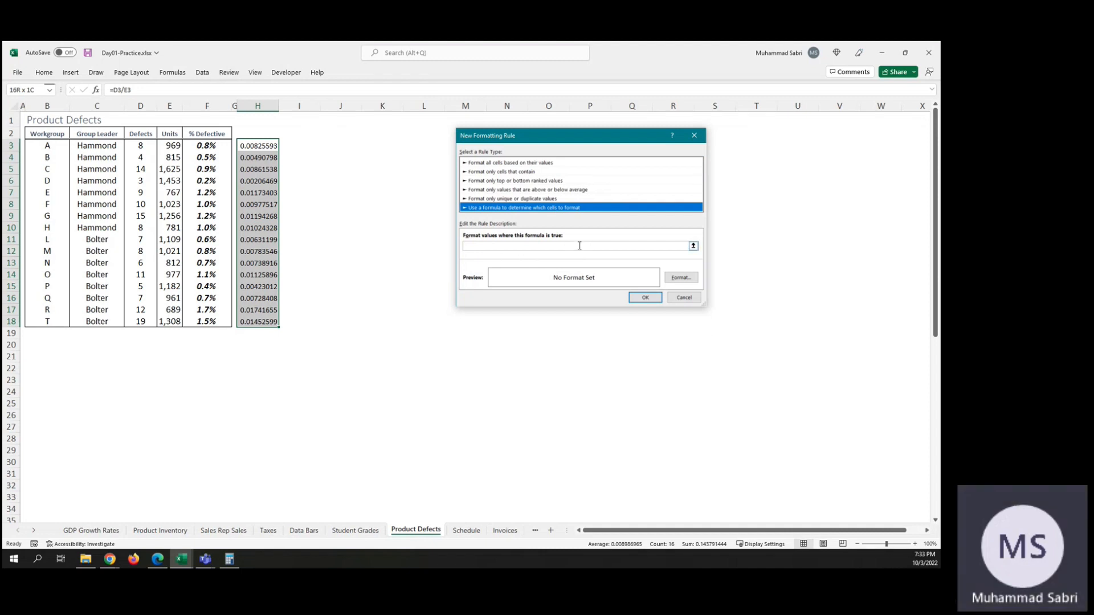
left_click(527, 249)
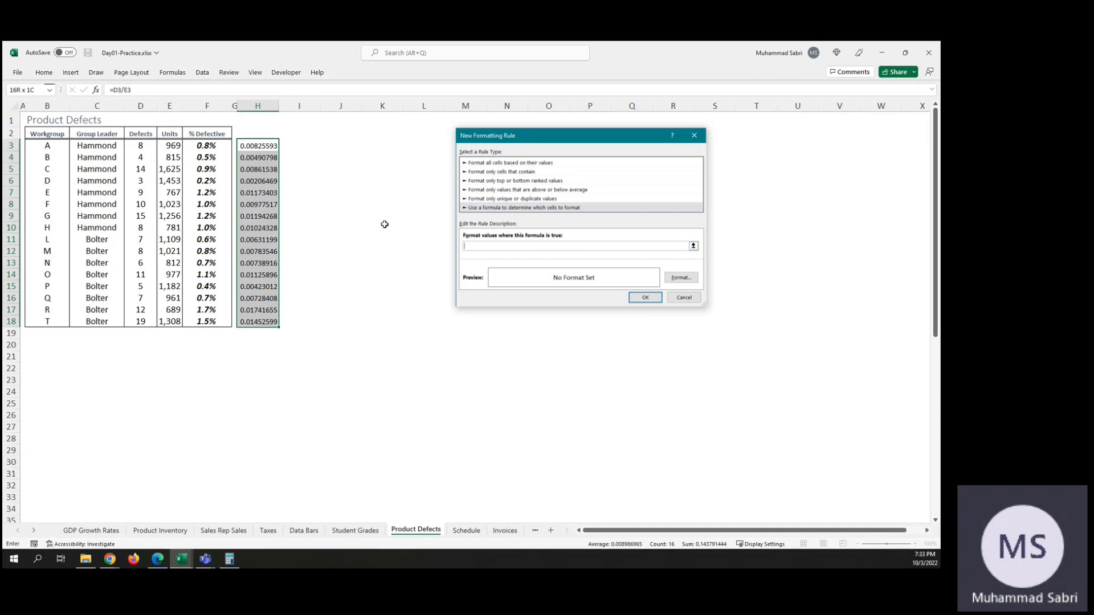
type("=IF($F$")
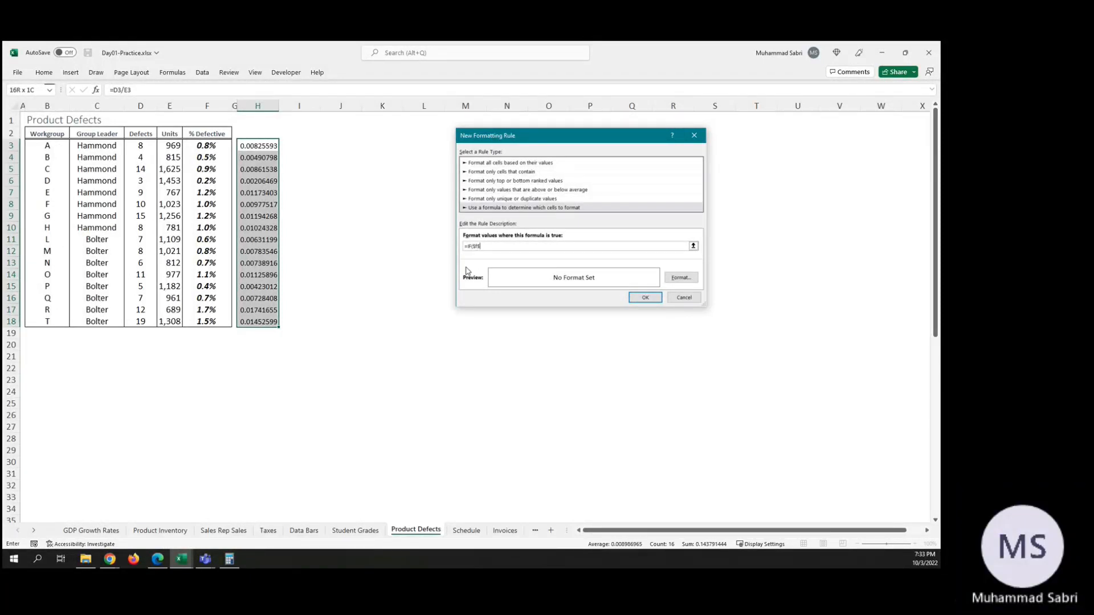
type("3")
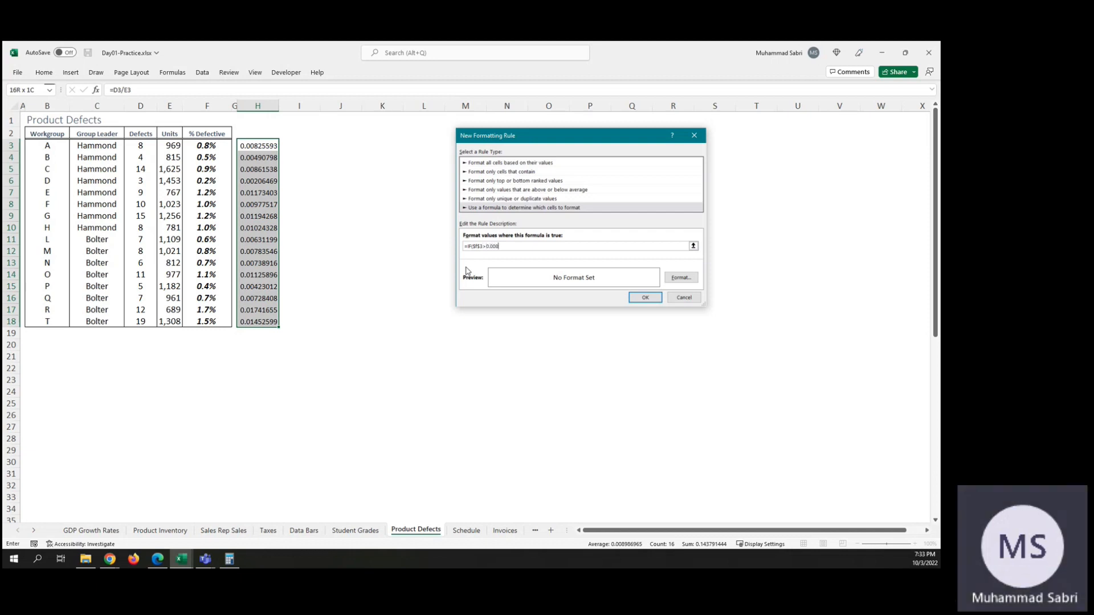
type(">0.008,1")
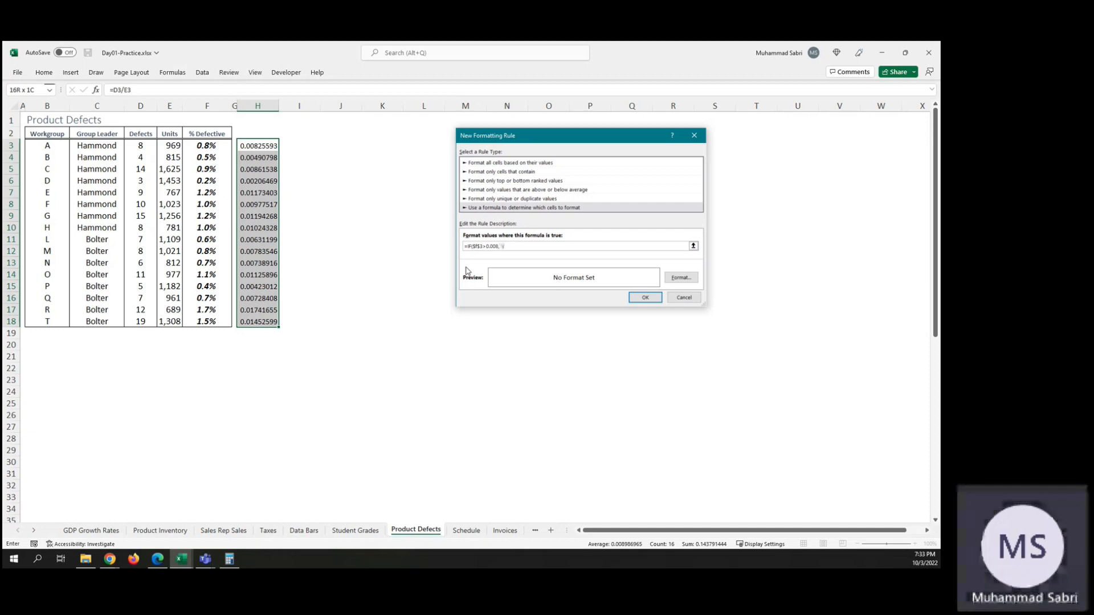
Step: Set the new rule's font style to Bold and create the rule on H3:H18
left_click(680, 279)
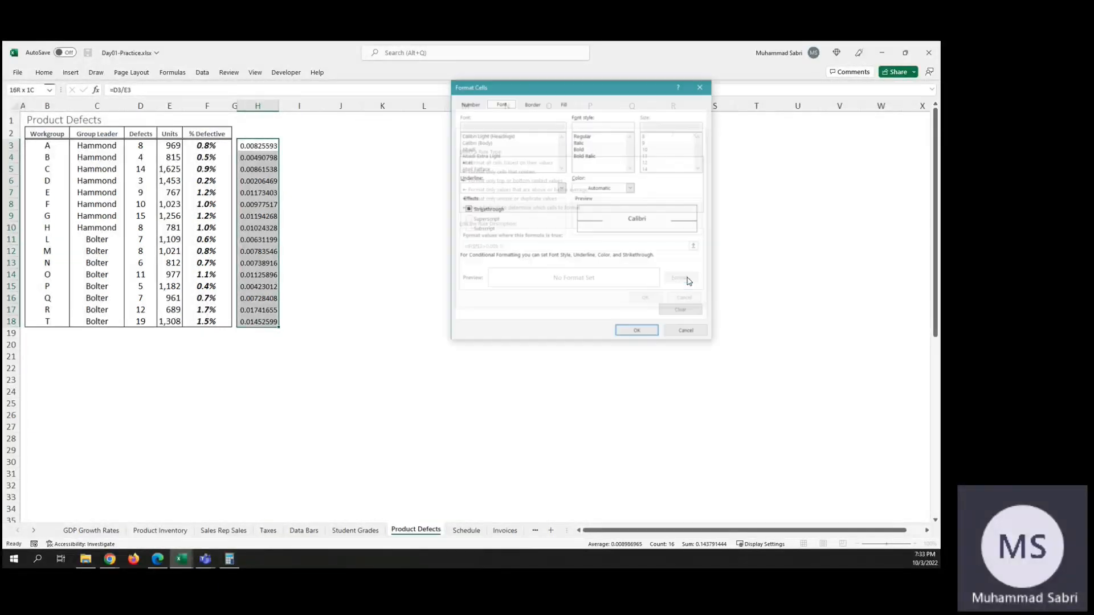
left_click(582, 158)
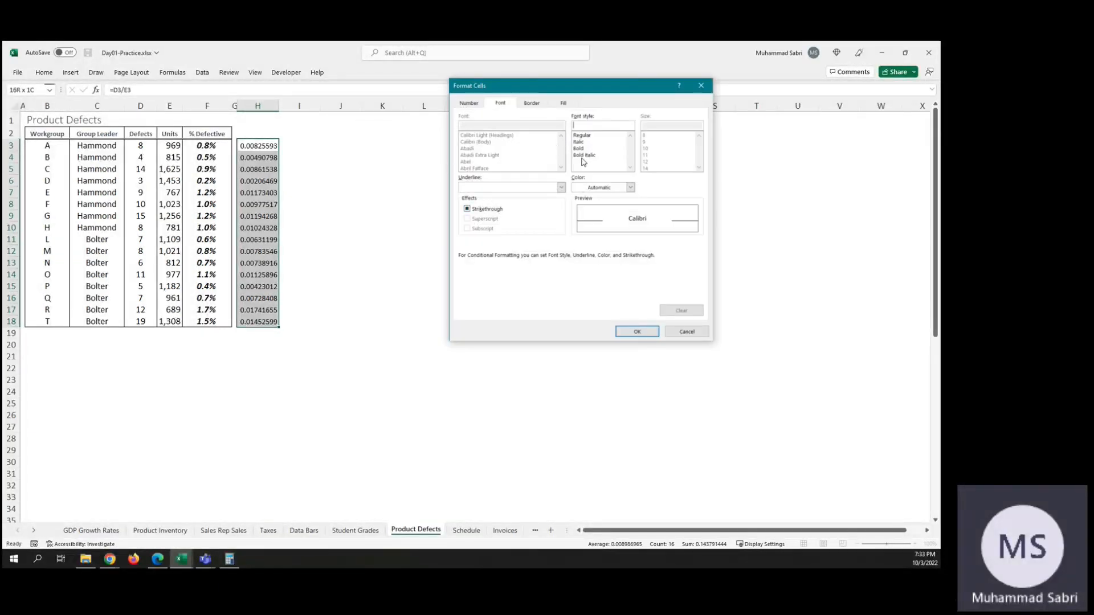
left_click(581, 149)
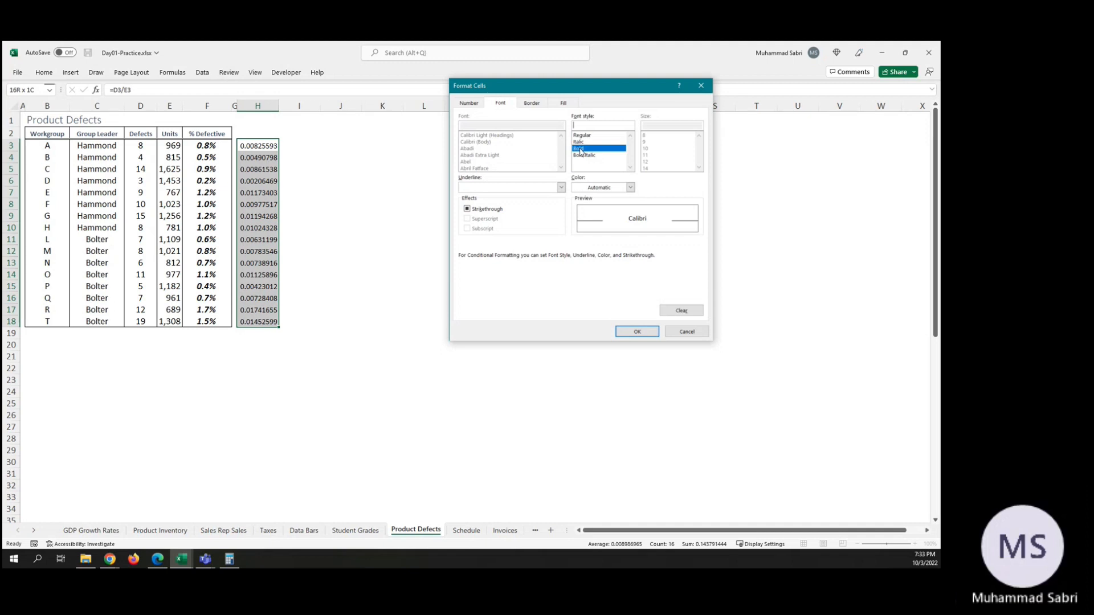
left_click(634, 330)
left_click(644, 297)
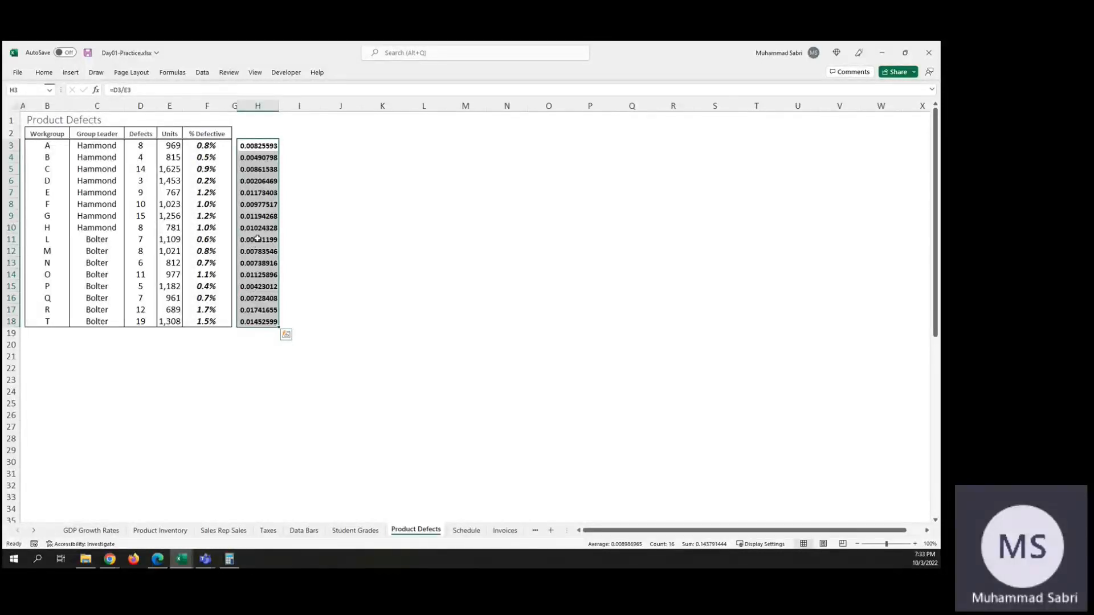
Step: Edit the conditional formatting rule on H3:H18 so its formula reads =IF($F3>0.008,1), and apply it
left_click(44, 72)
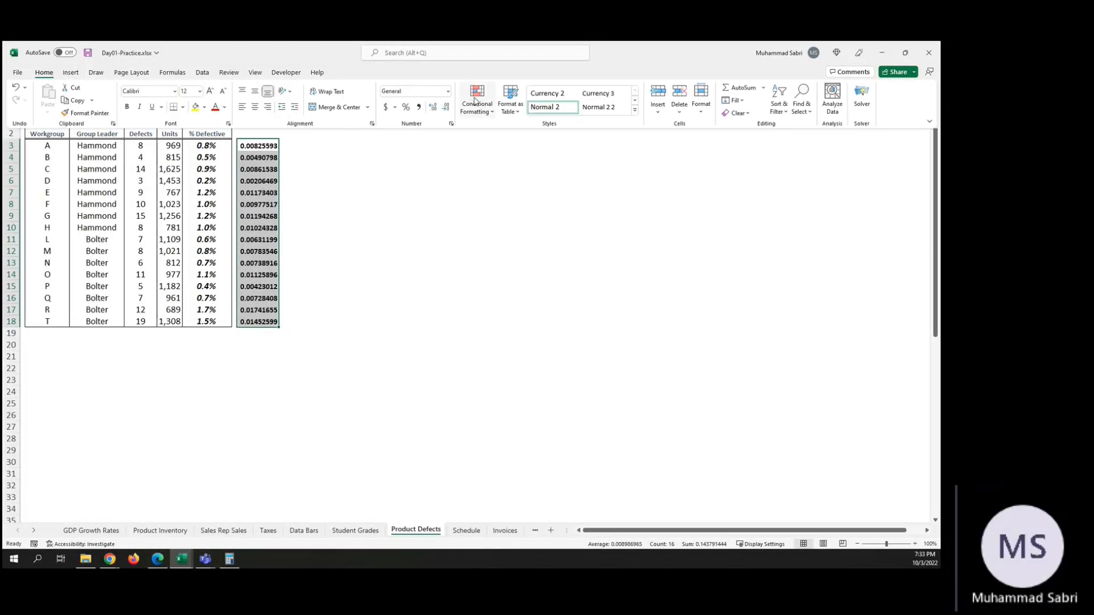
left_click(477, 102)
left_click(520, 274)
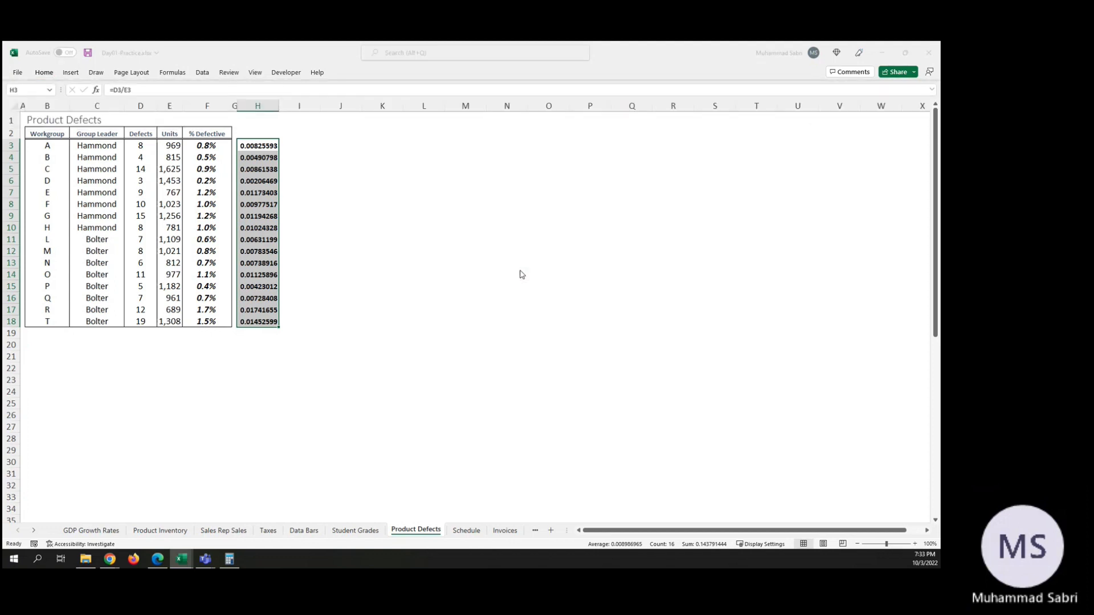
double_click(429, 208)
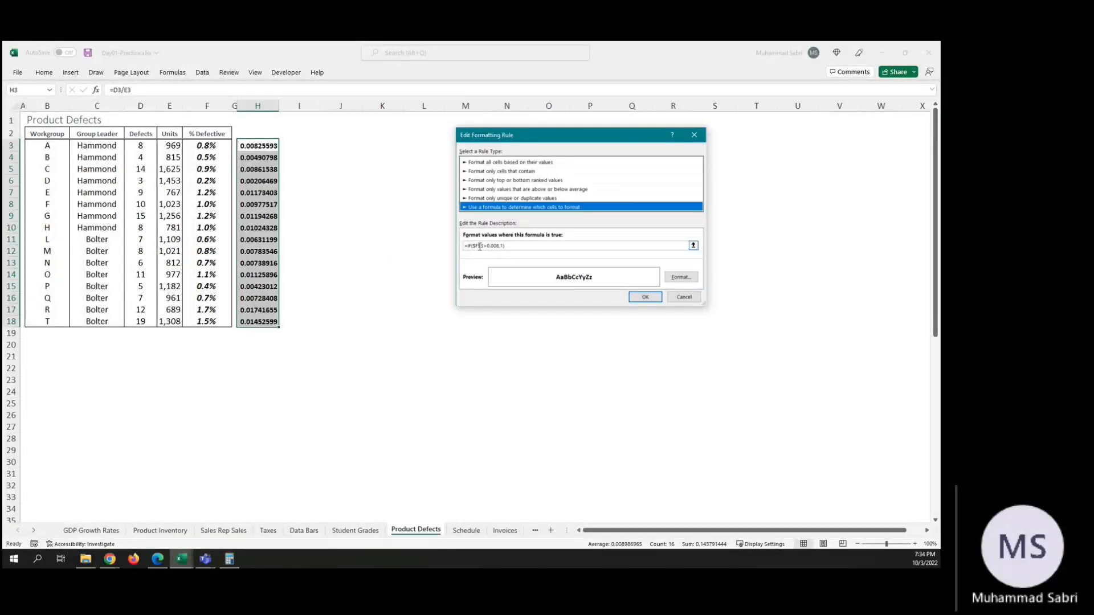
left_click(481, 246)
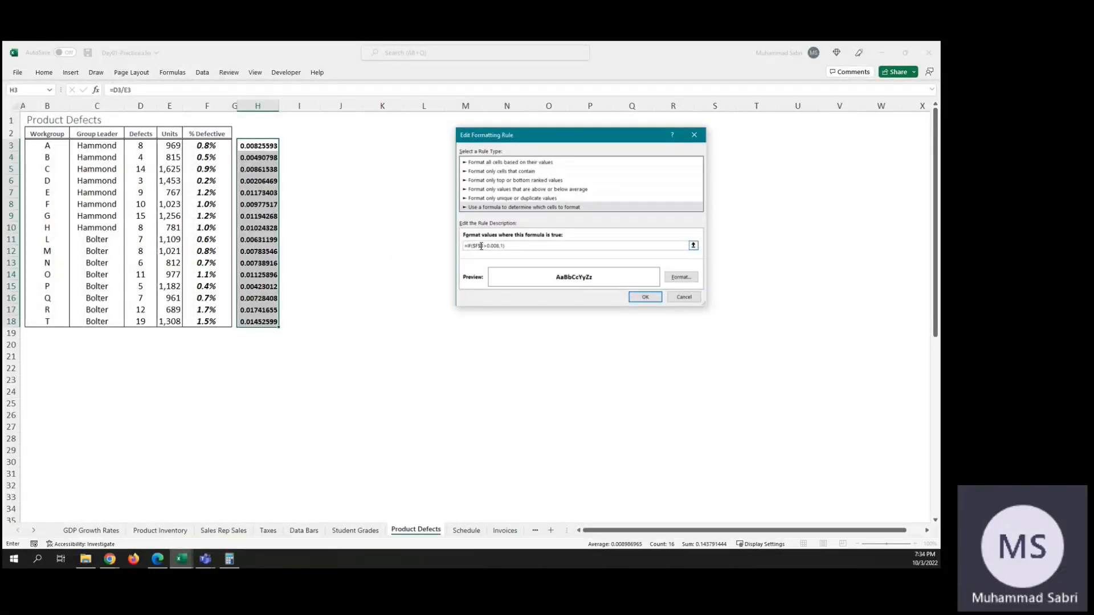
key("BackSpace")
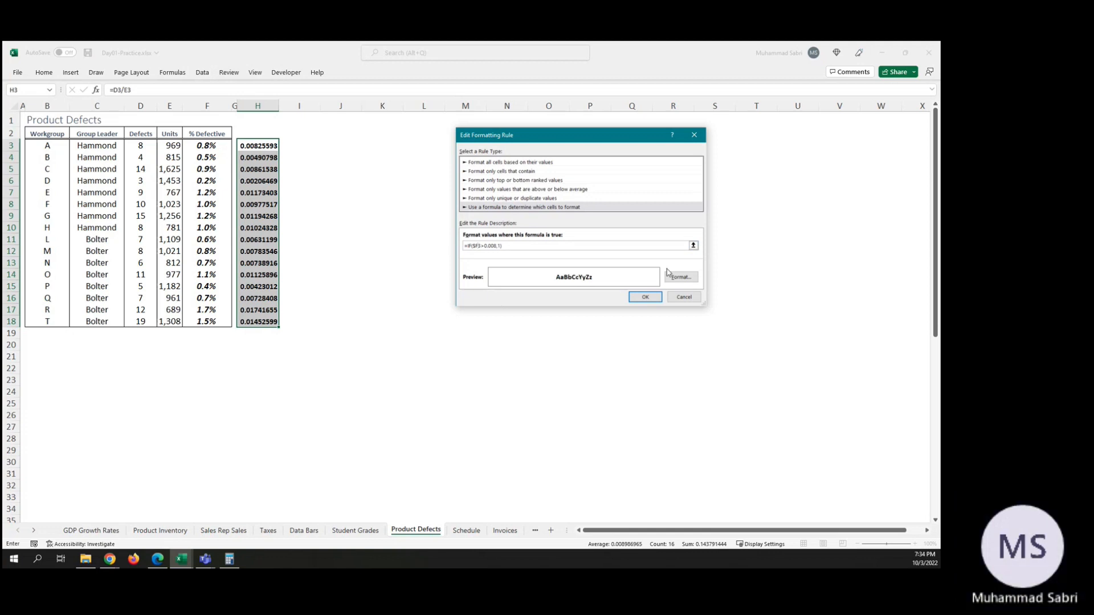
left_click(650, 297)
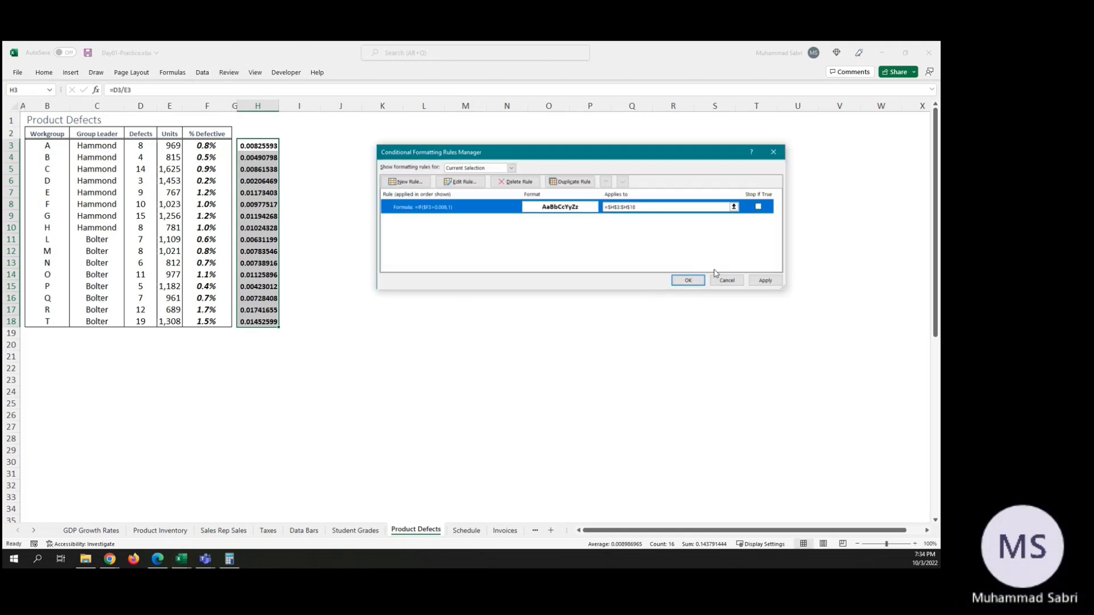
left_click(761, 281)
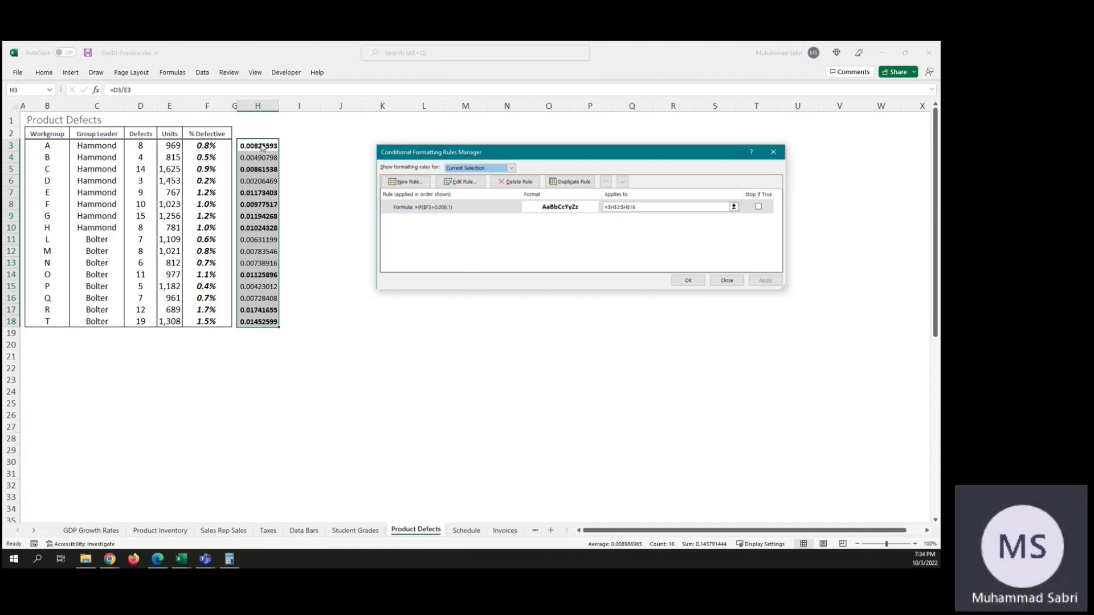
left_click(689, 279)
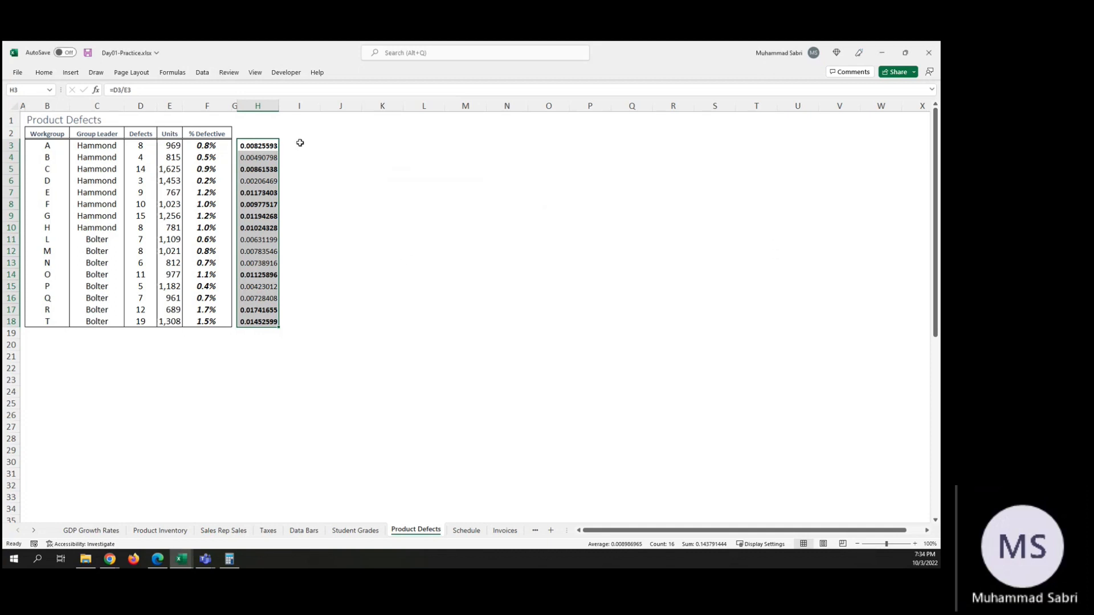
left_click(300, 143)
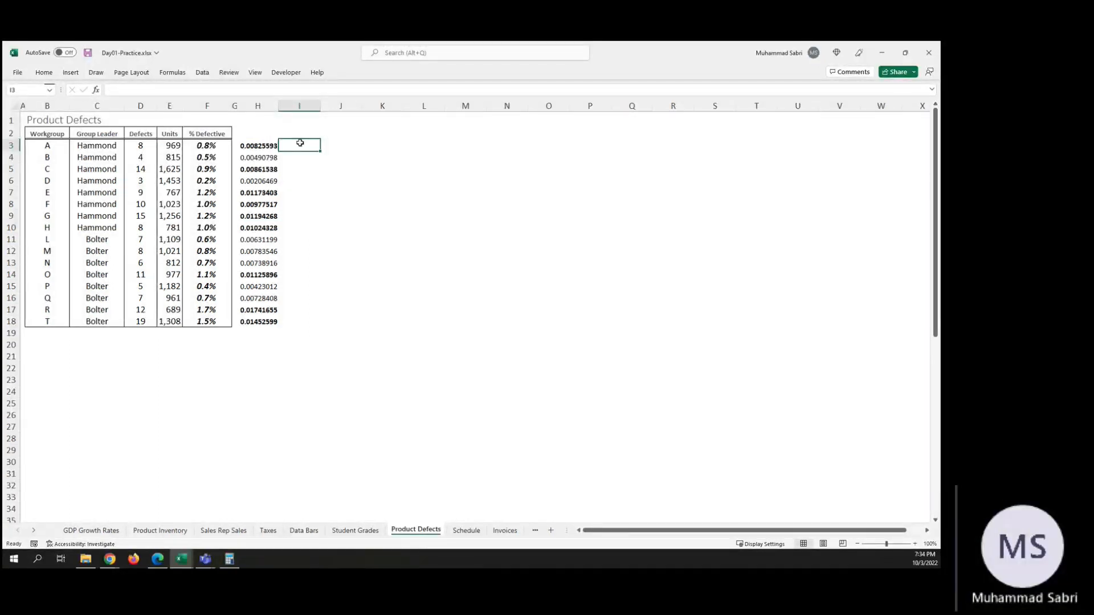
Step: Edit the conditional formatting rule on the % Defective values in F3:F18 so its formula reads =IF($F3>0.008,TRUE), and apply it
left_click_drag(207, 147, 214, 321)
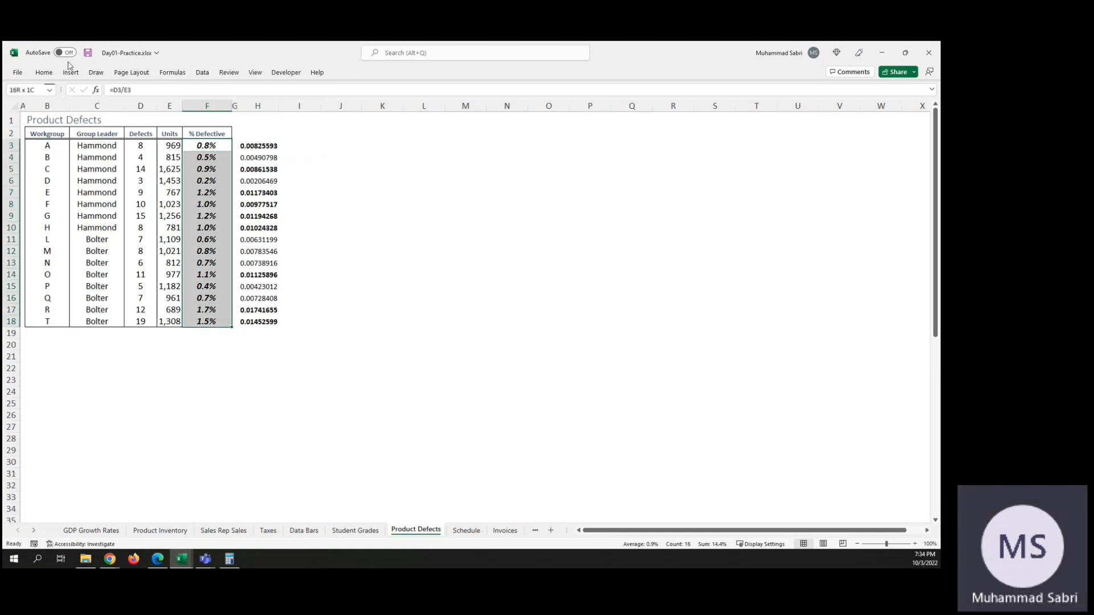
left_click(44, 73)
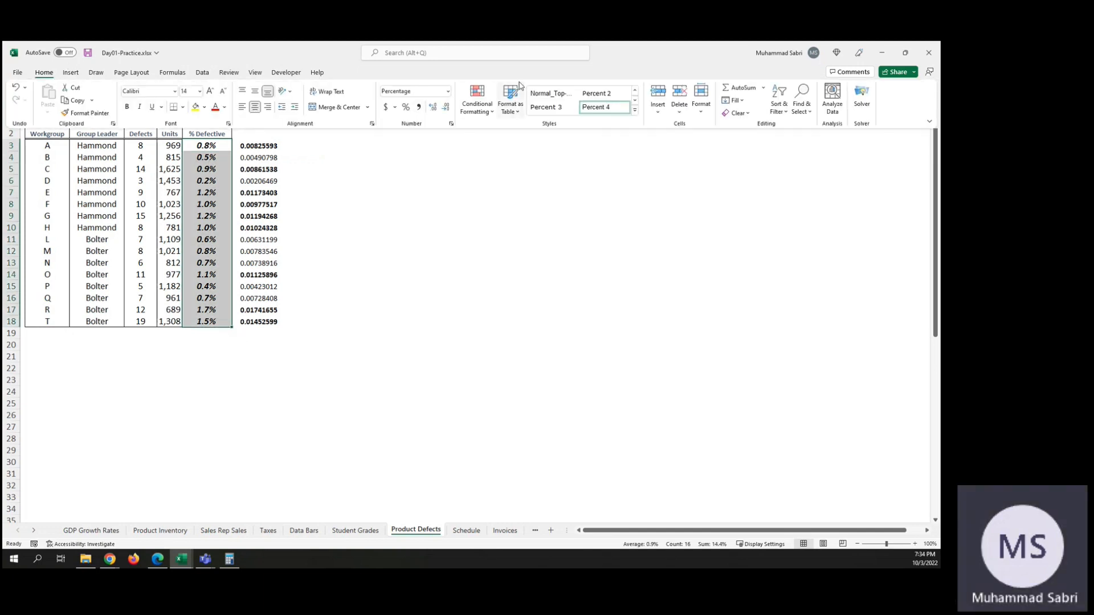
left_click(476, 103)
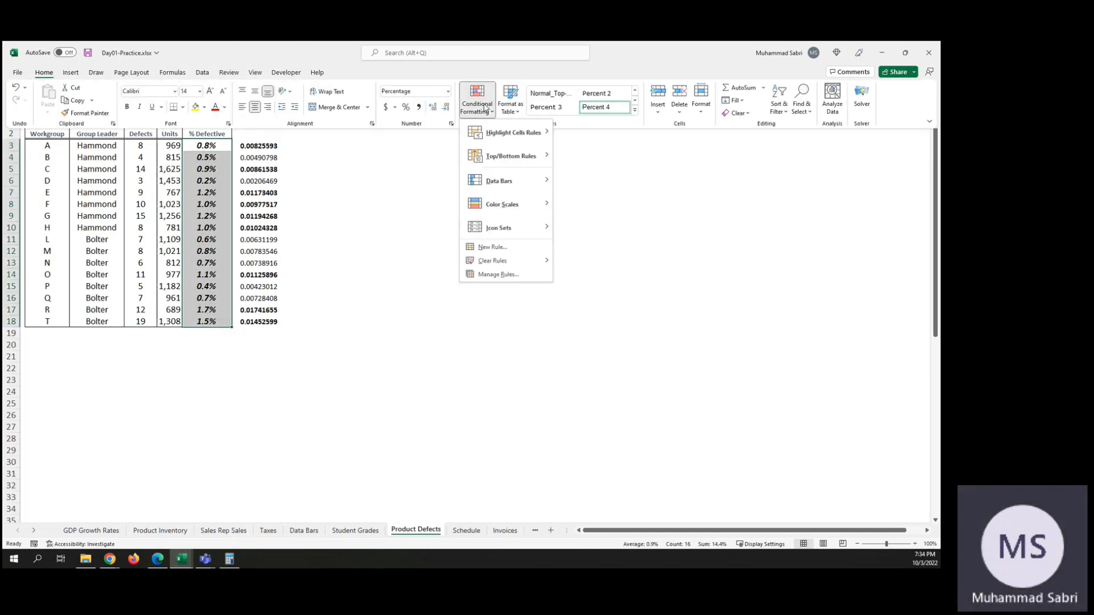
left_click(498, 274)
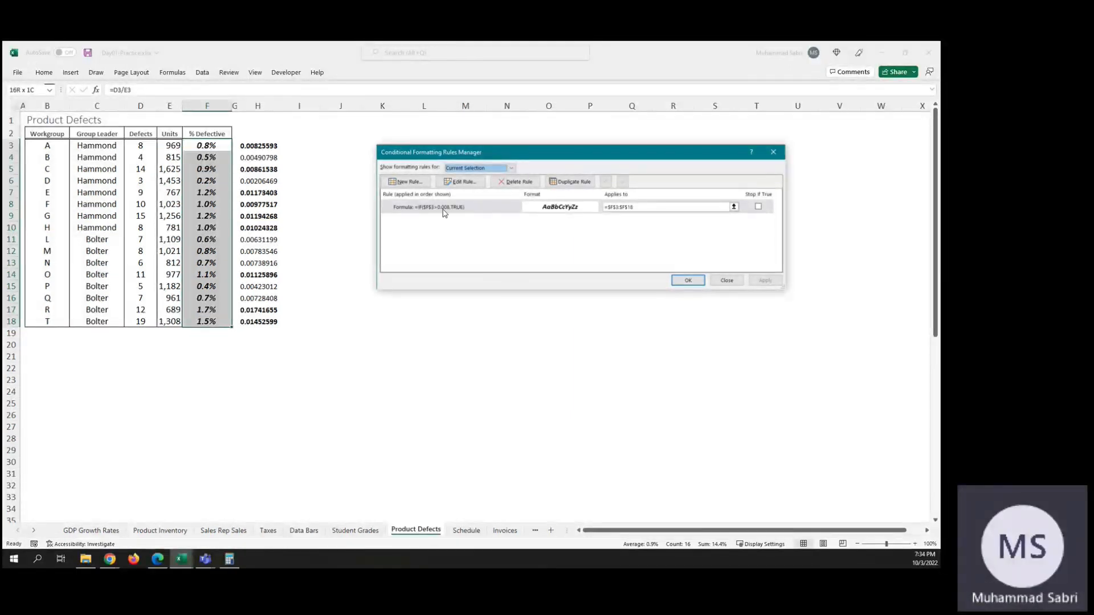
left_click(439, 210)
double_click(439, 209)
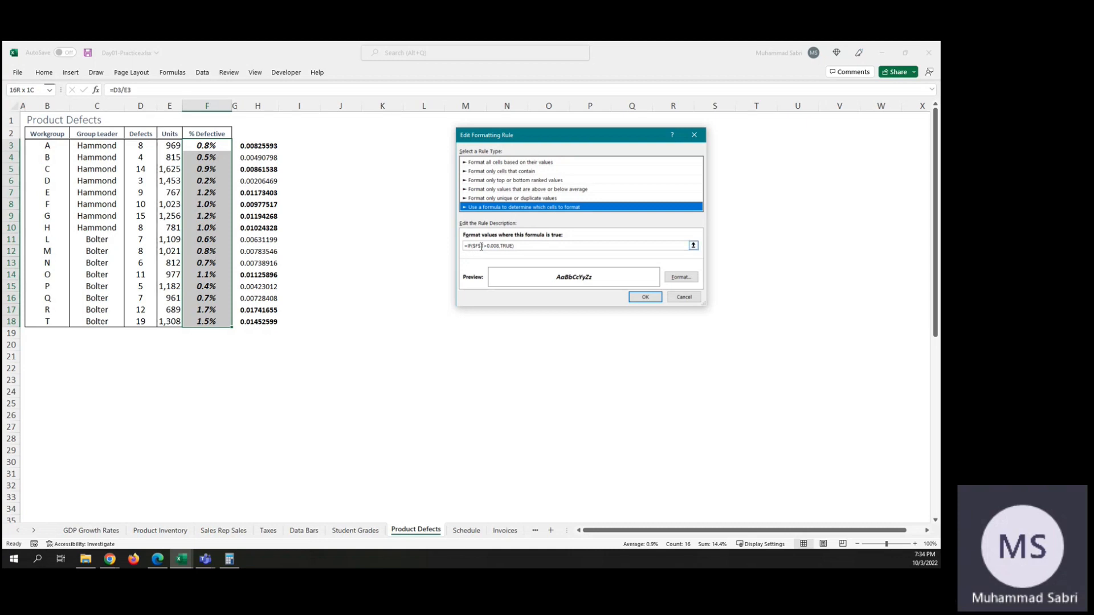
left_click(482, 247)
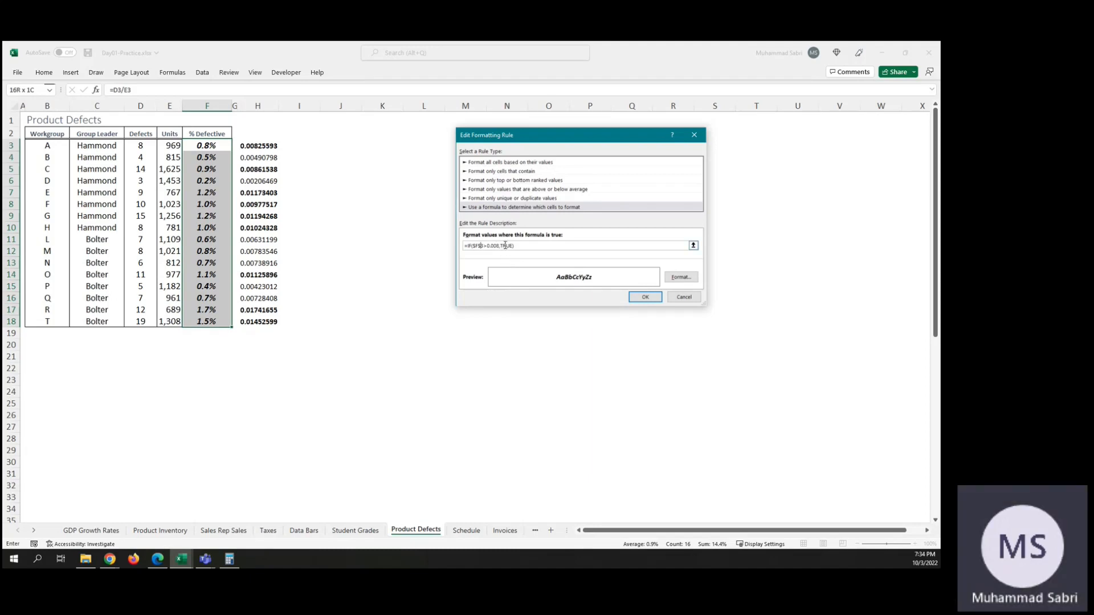
key("BackSpace")
left_click(644, 295)
left_click(644, 295)
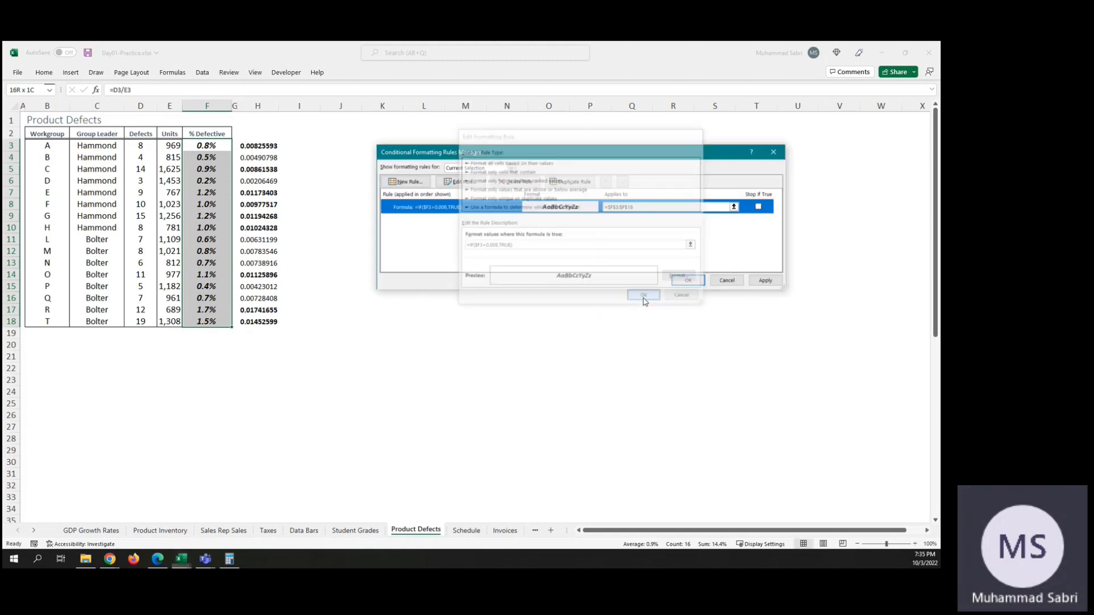
left_click(761, 281)
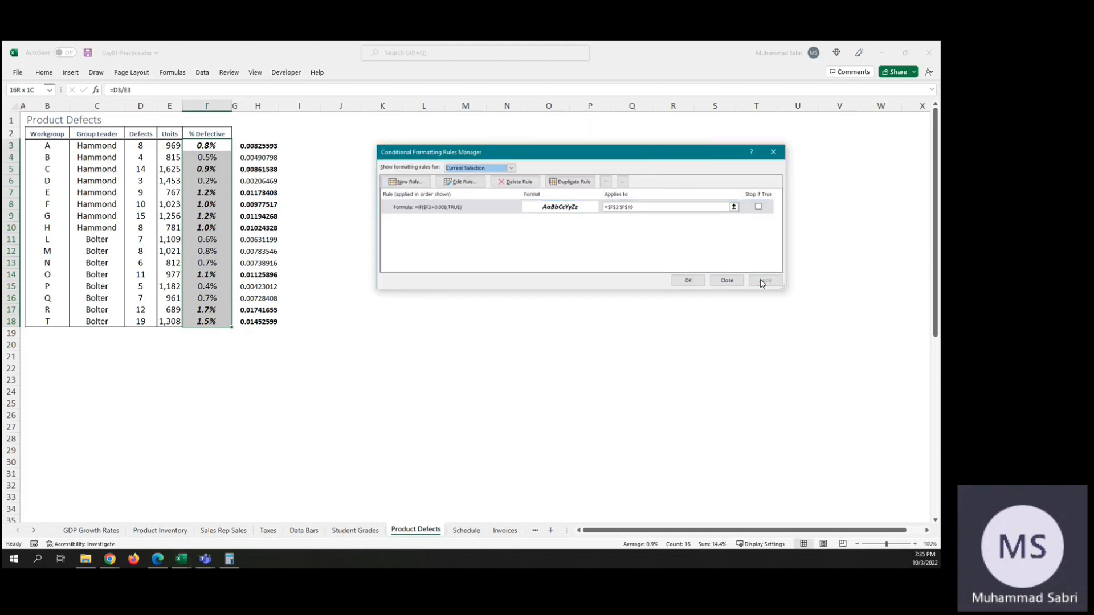
left_click(689, 280)
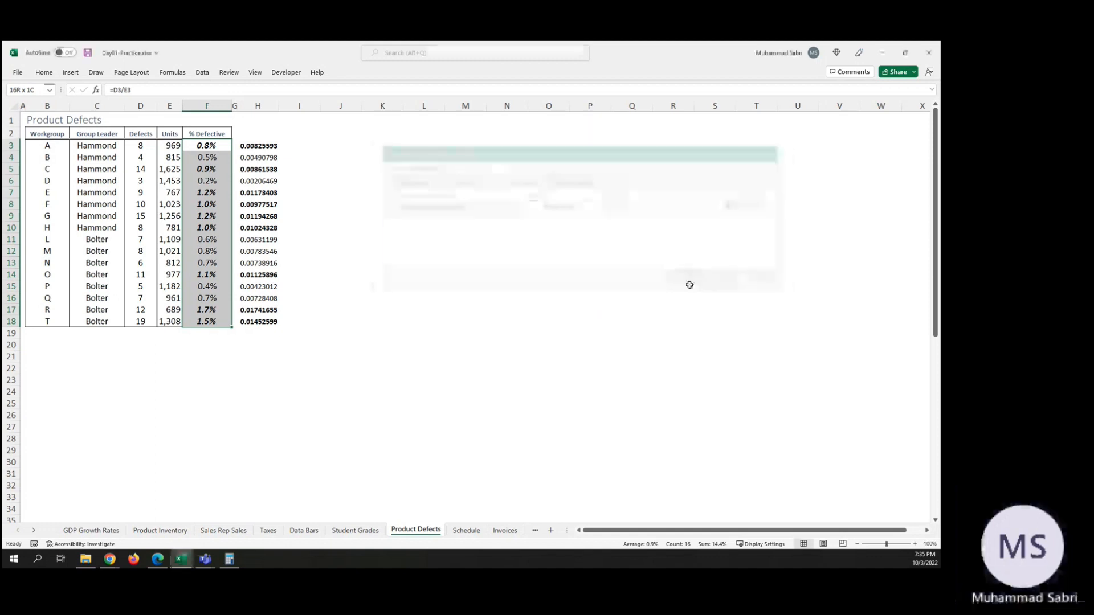
left_click(214, 147)
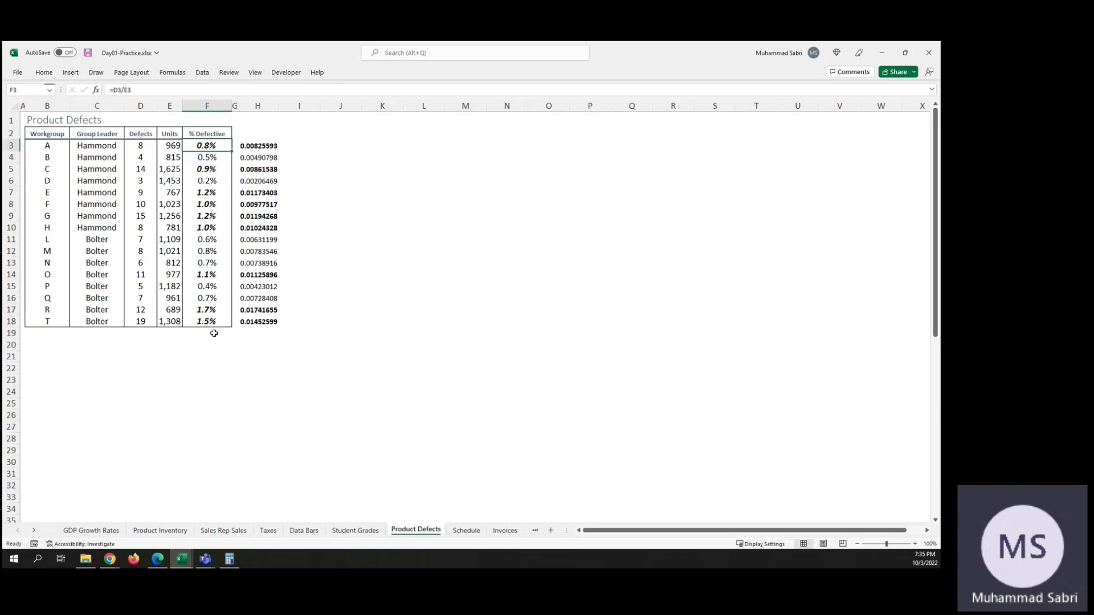
left_click(44, 76)
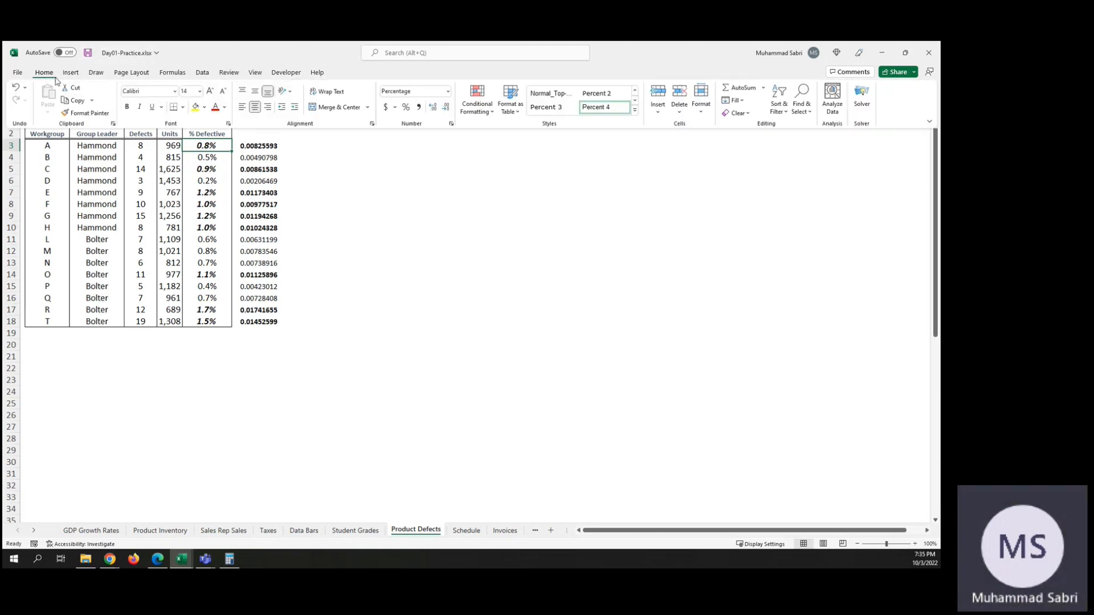
left_click(476, 100)
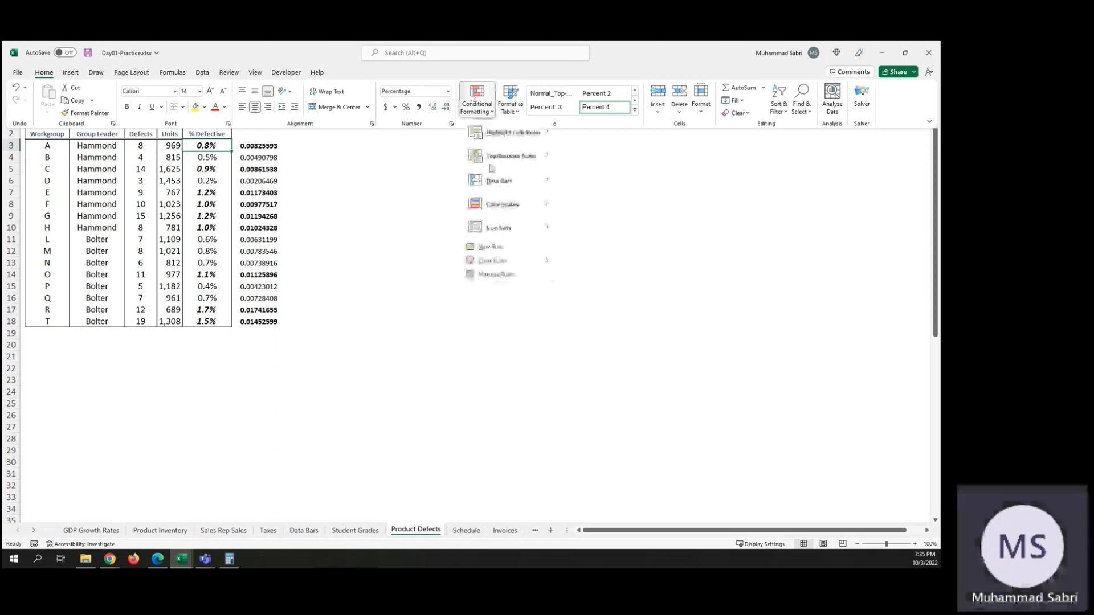
mouse_move(501, 228)
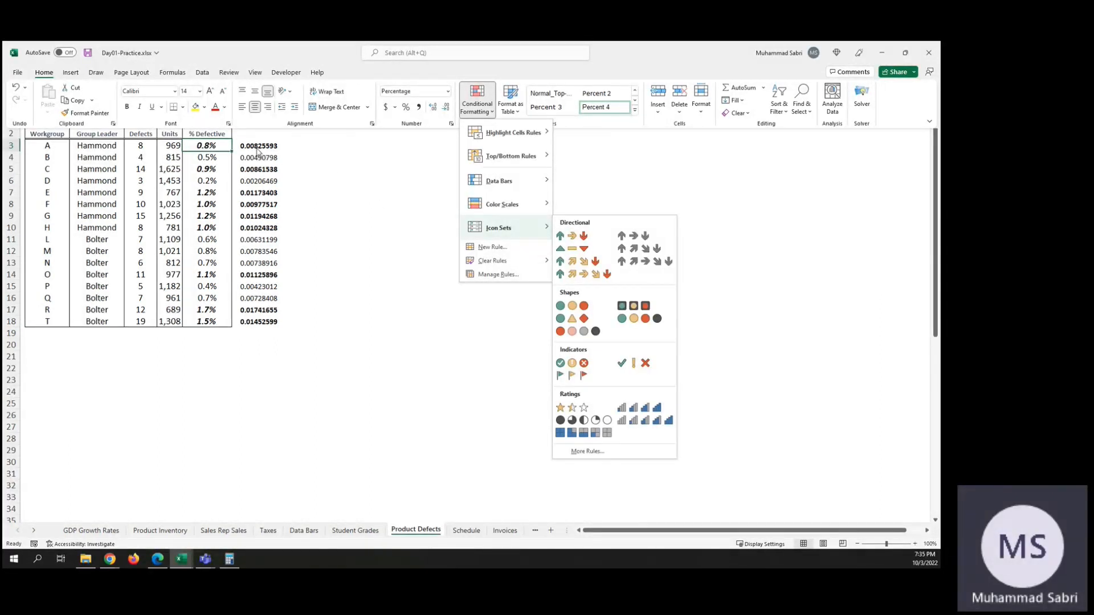
key("Escape")
key("Escape")
key("Escape")
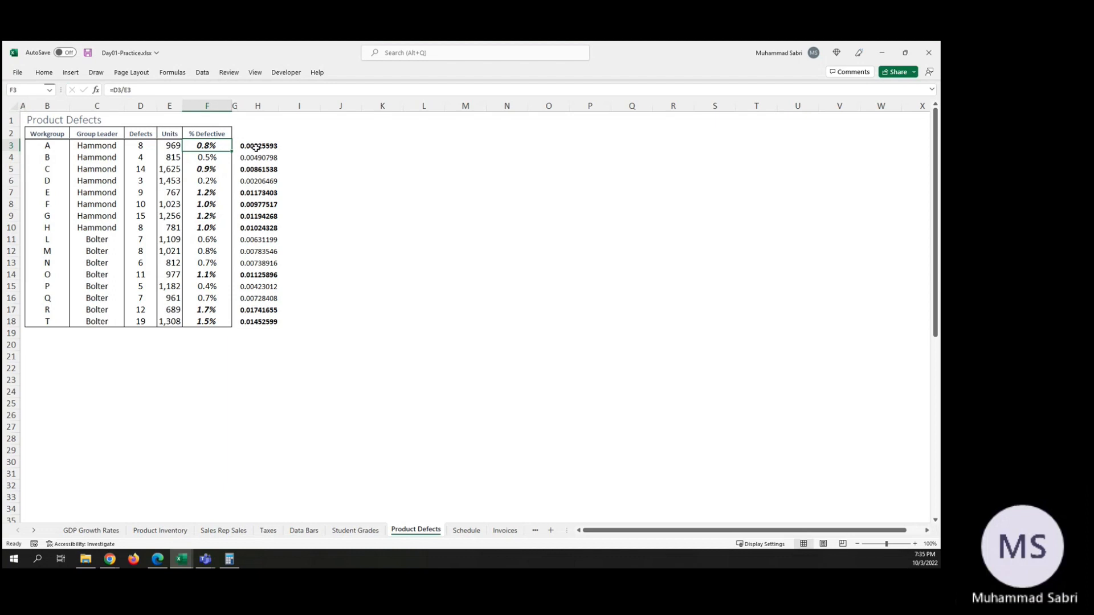
Step: Delete the recalculated ratios in H3:H18
left_click(256, 147)
left_click(258, 322, "shift")
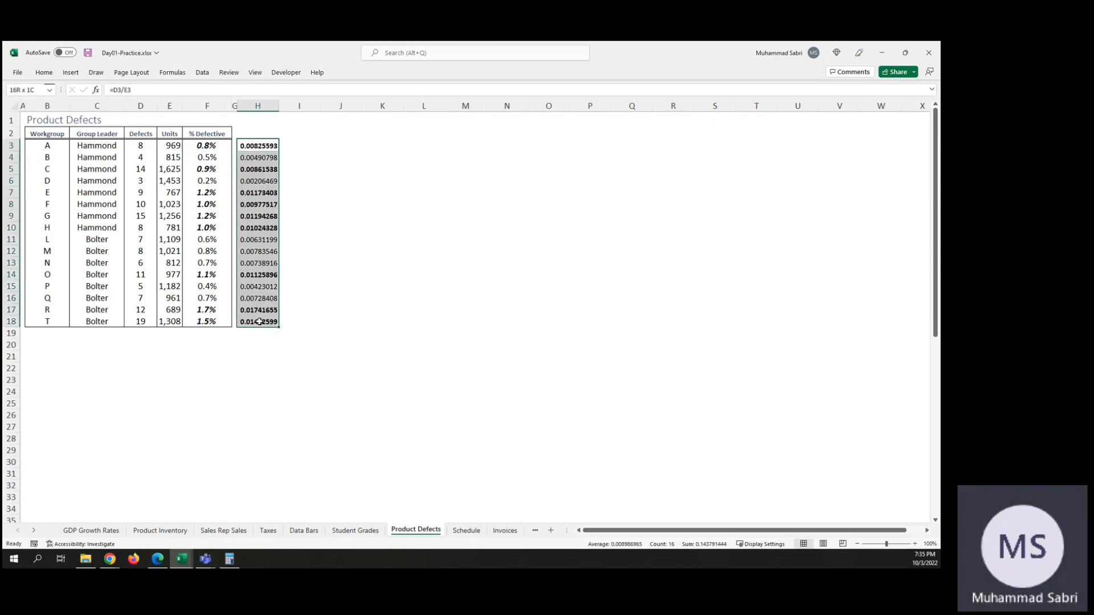
key("Delete")
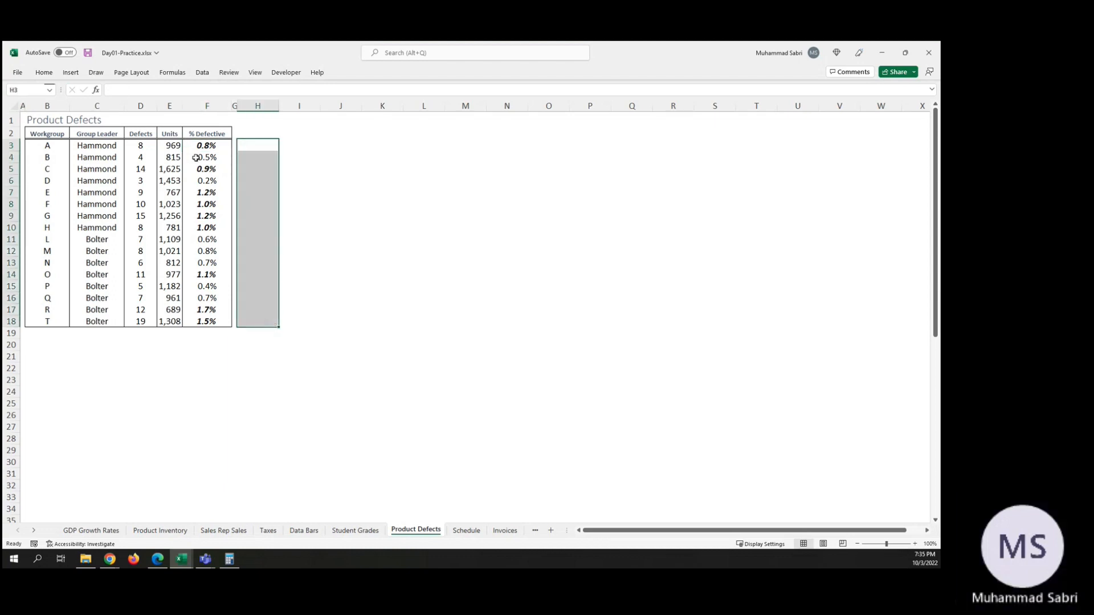
left_click(323, 145)
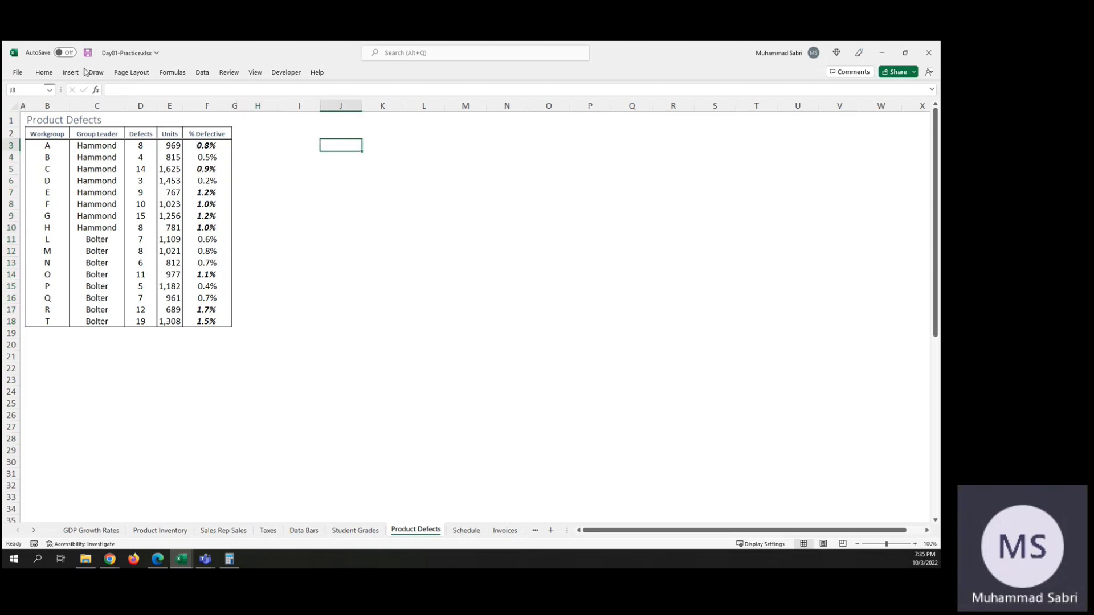
left_click(44, 73)
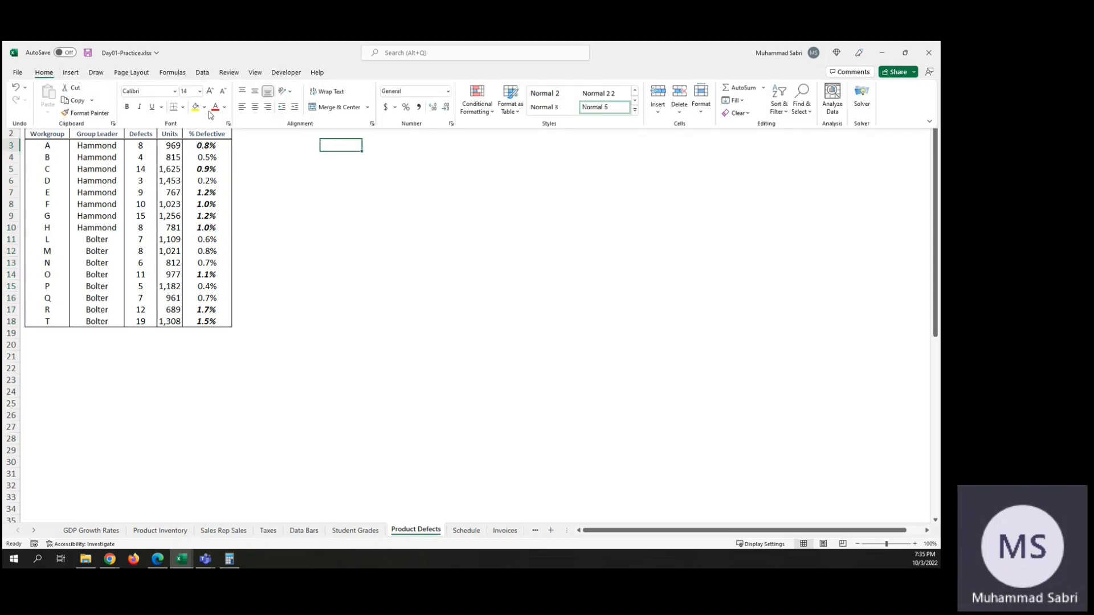
left_click(492, 112)
mouse_move(501, 187)
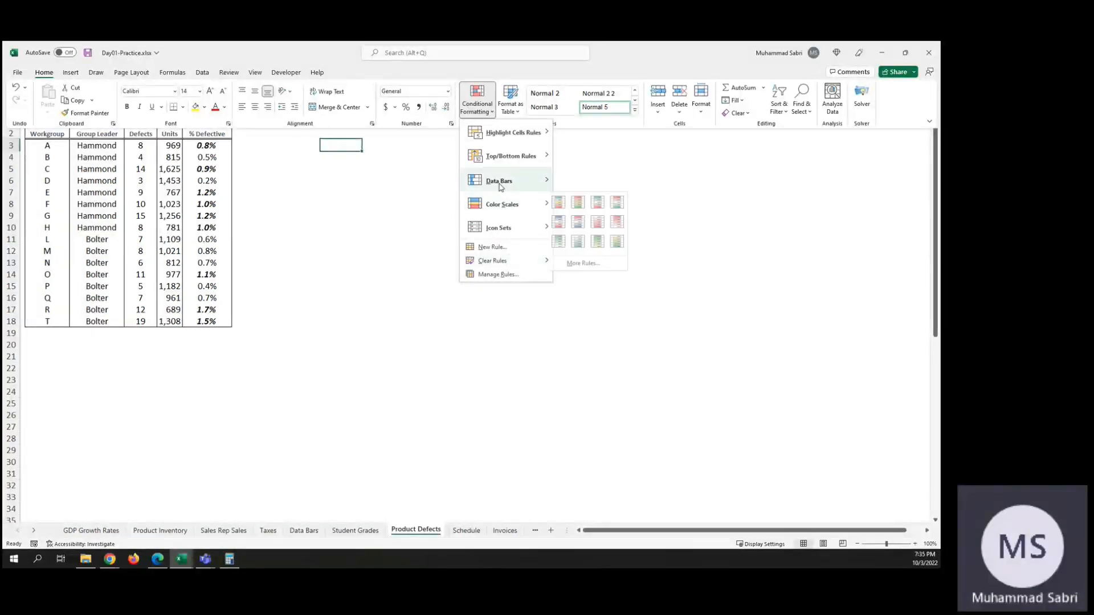
left_click(497, 275)
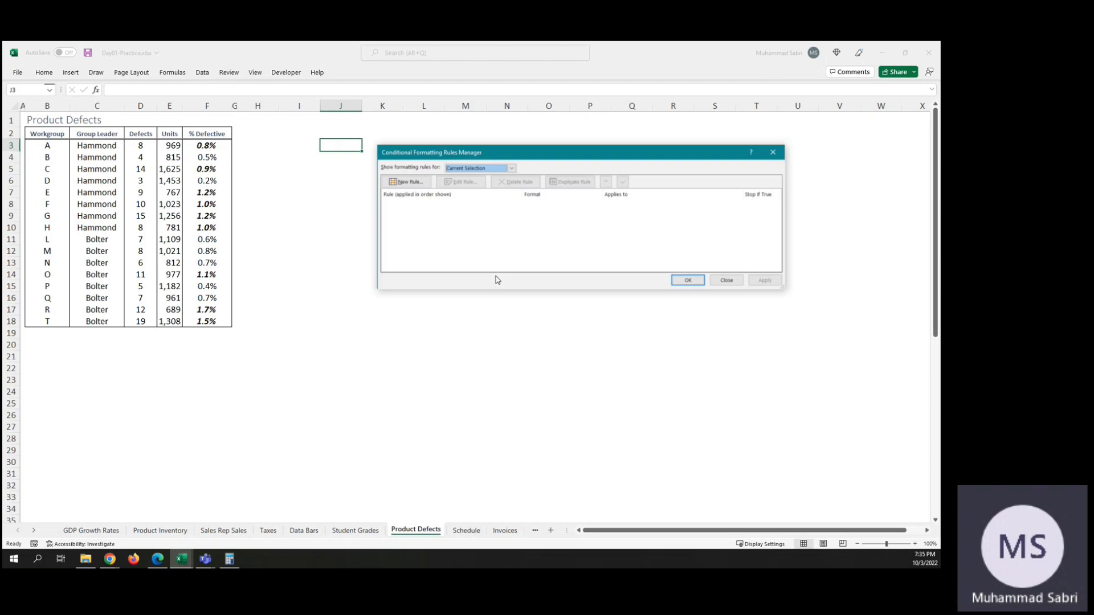
left_click(727, 279)
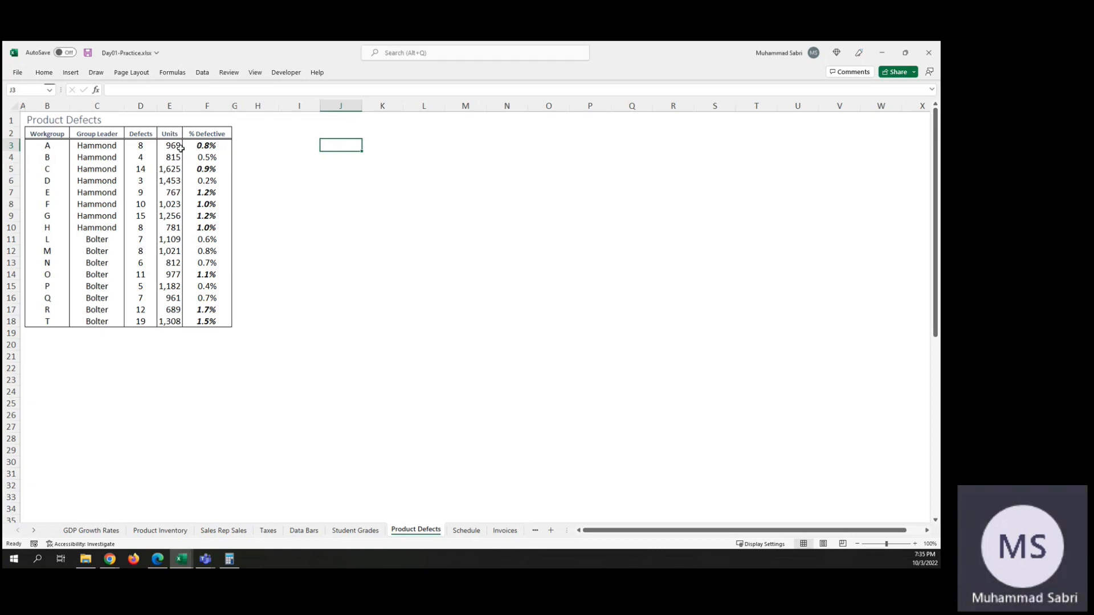
Step: Review the formula and format of the conditional formatting rule on the % Defective values in F3:F18 without changing it
left_click(208, 146)
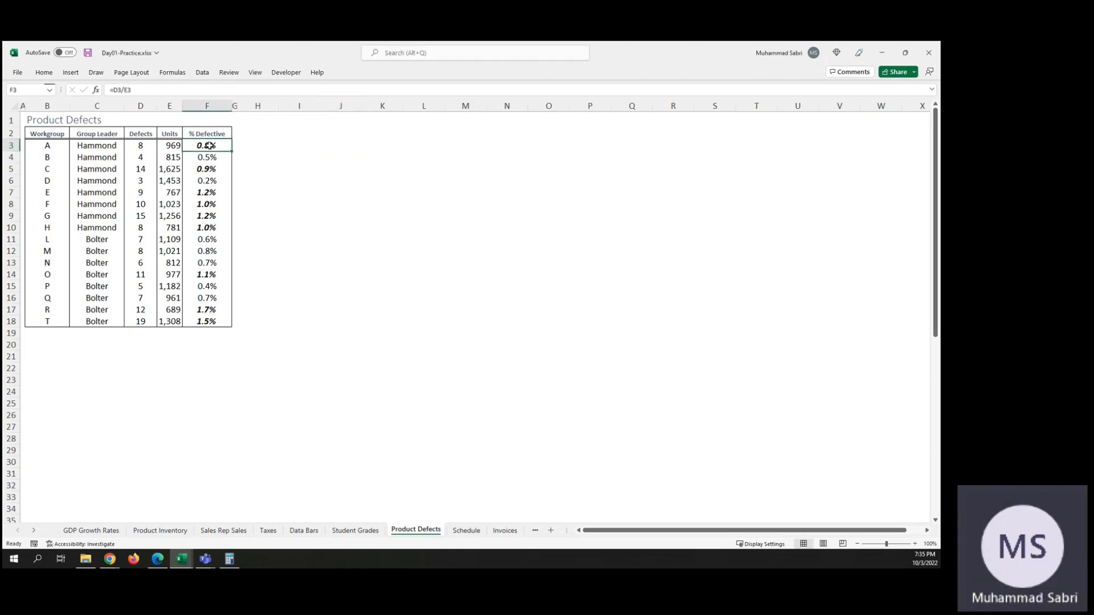
left_click(216, 323, "shift")
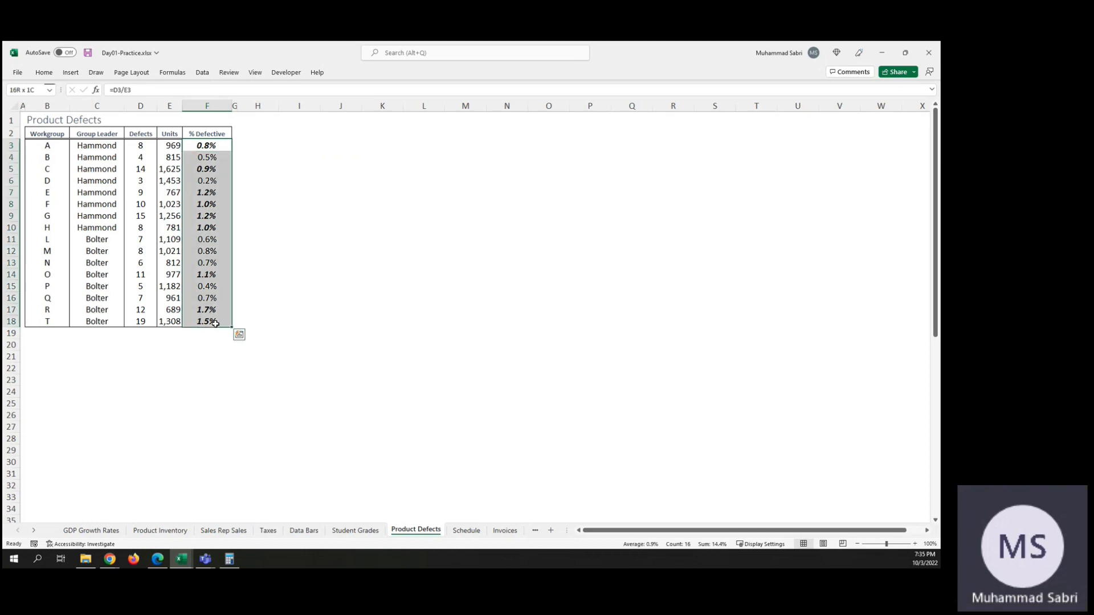
left_click(44, 73)
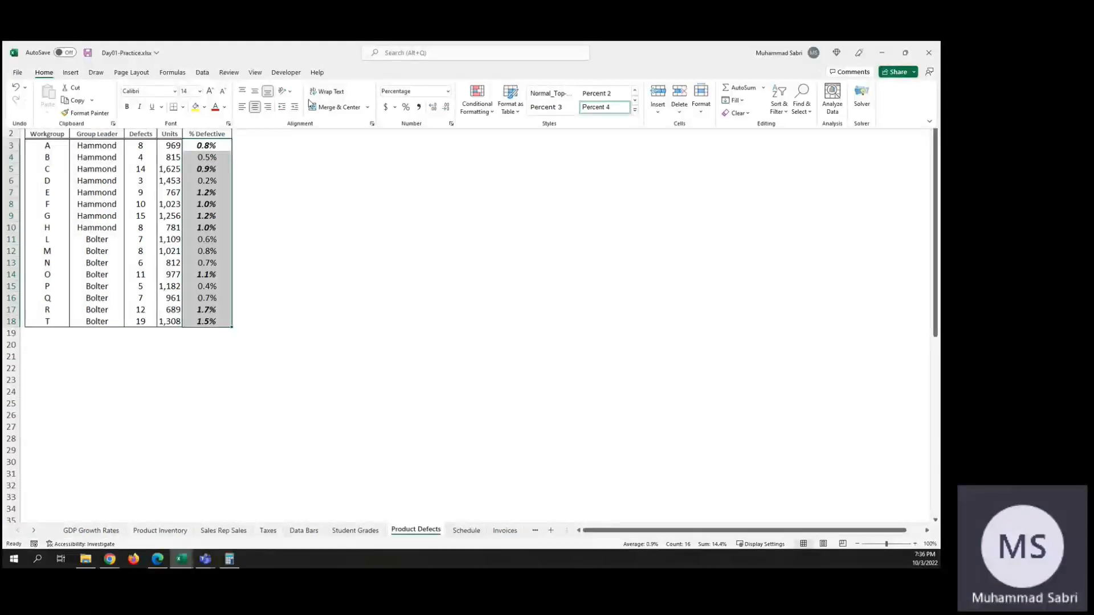
left_click(477, 100)
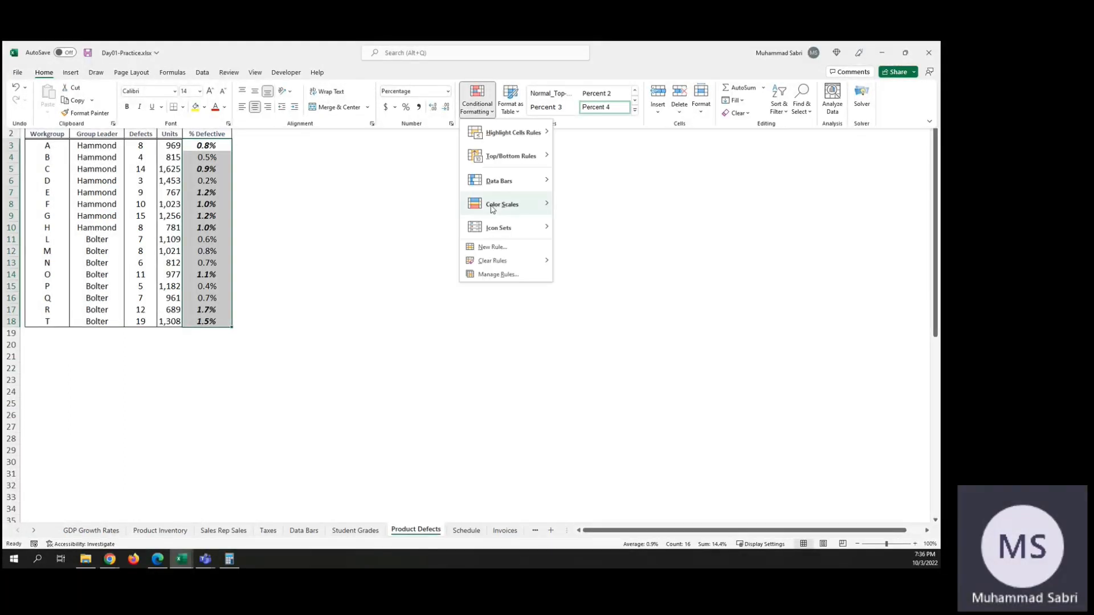
left_click(510, 276)
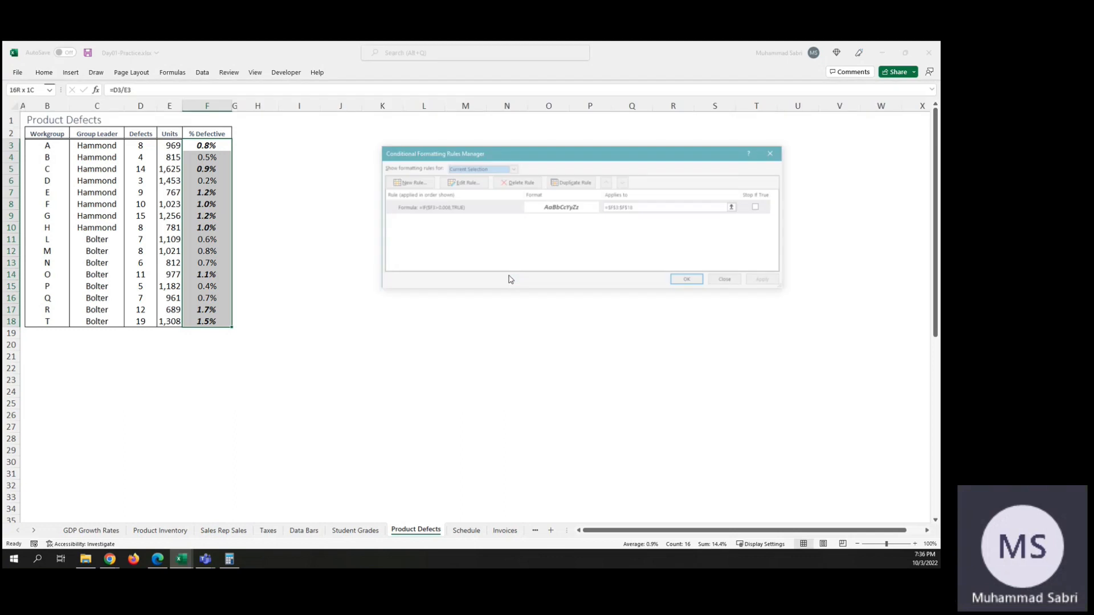
left_click(450, 208)
double_click(450, 209)
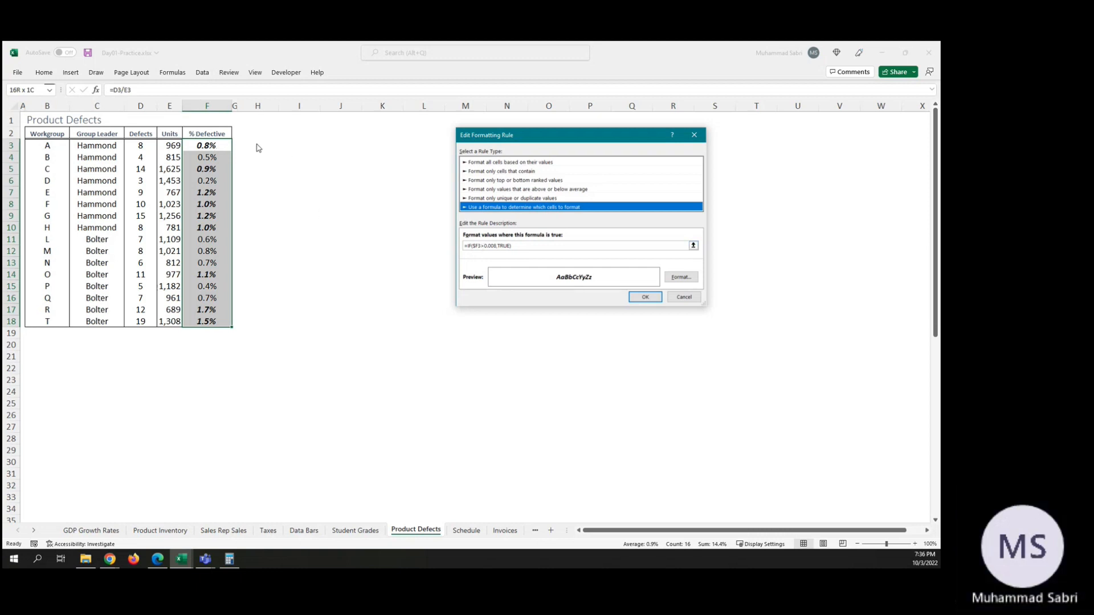
left_click(685, 298)
left_click(733, 281)
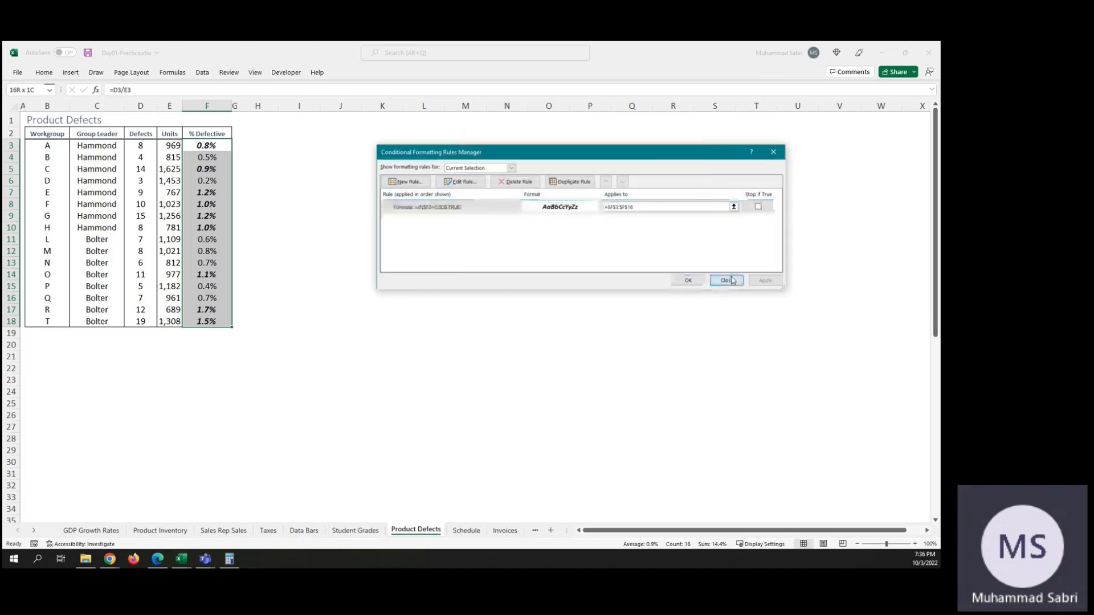
Step: Enter the formula =D3/E3 in H3 to divide workgroup A's defects by its units
left_click(262, 147)
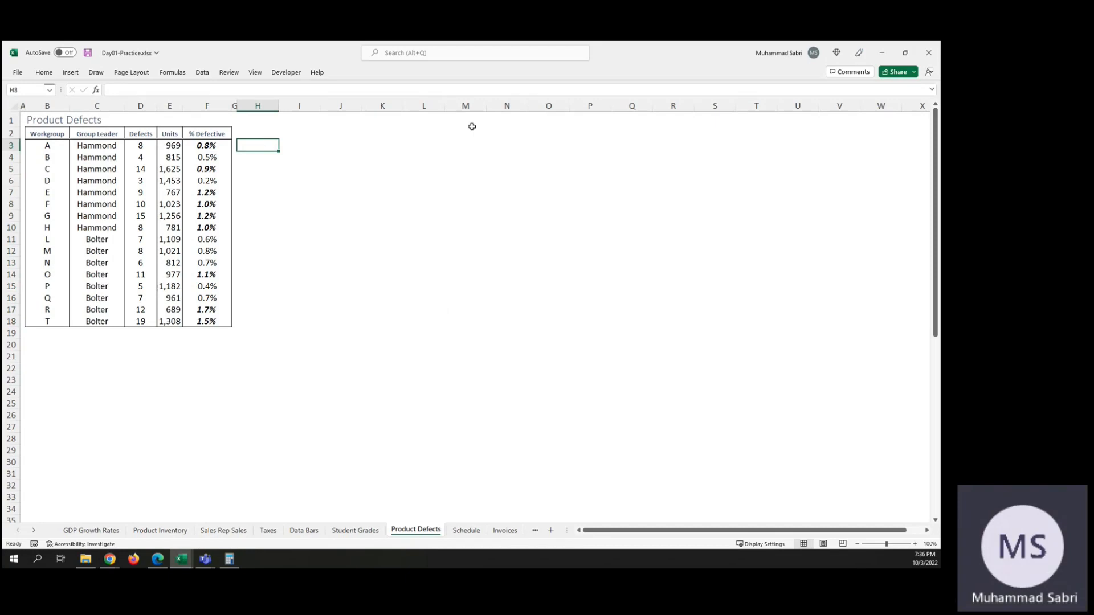
type("=")
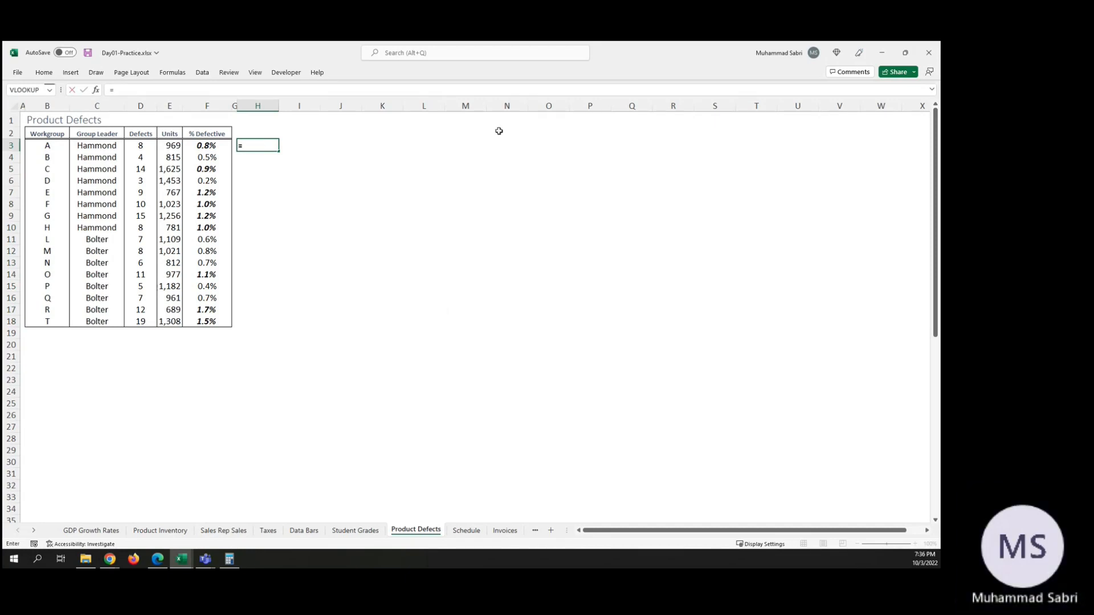
type("d3")
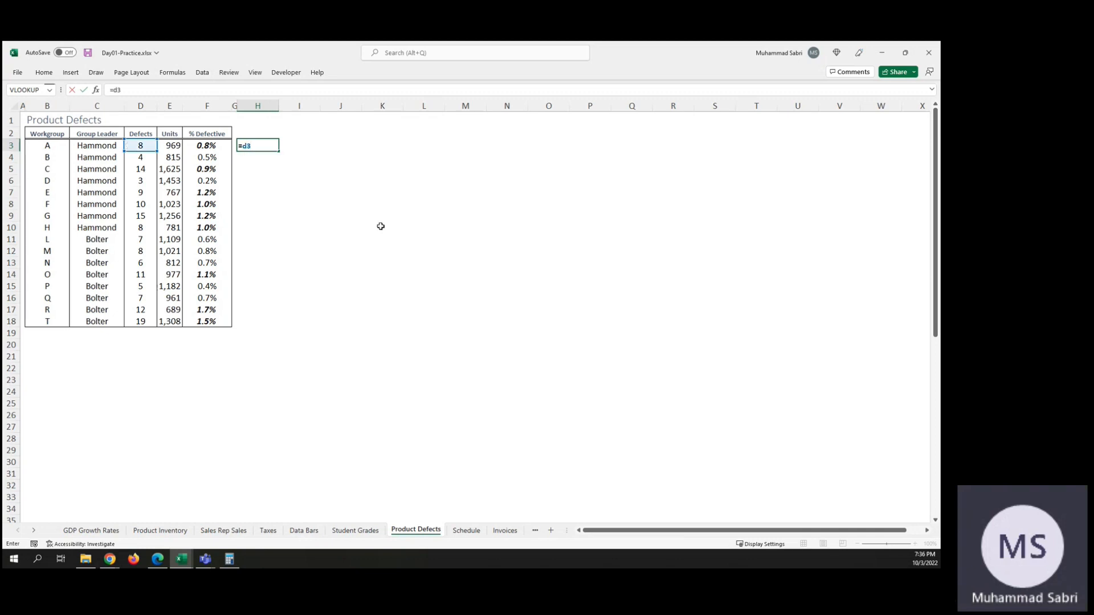
type("/e3")
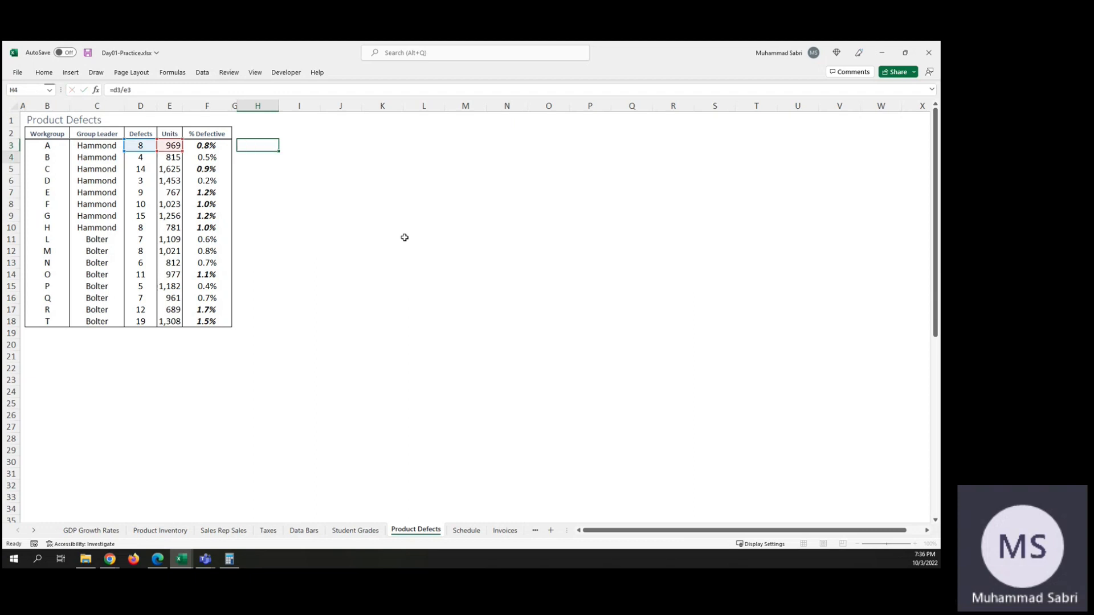
key("ctrl+Return")
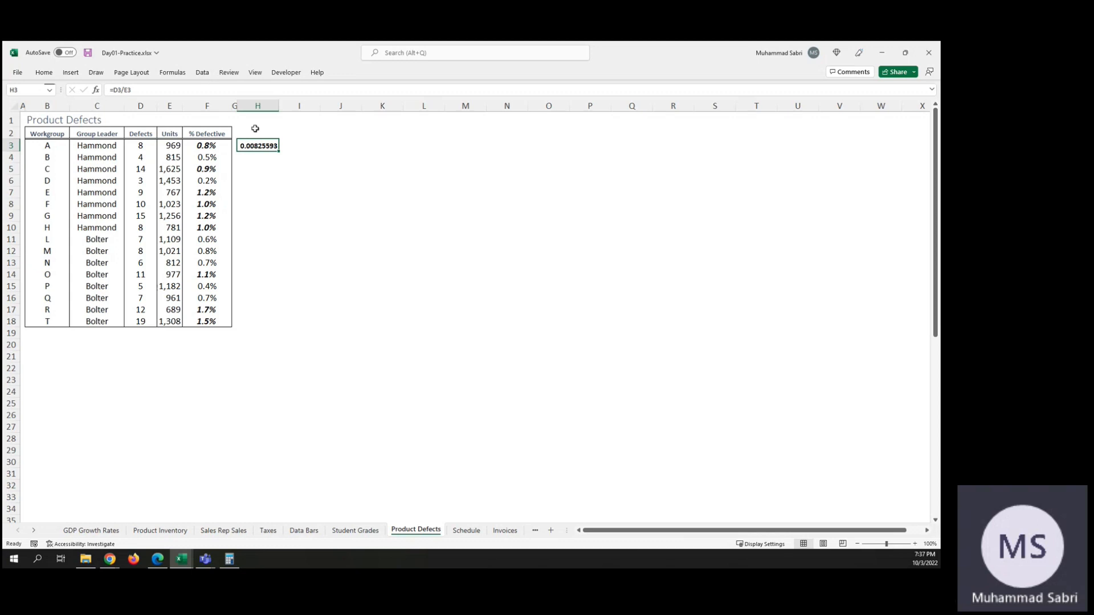
Step: Inspect the cells referenced by the H3 formula, leaving it unchanged
left_click(250, 160)
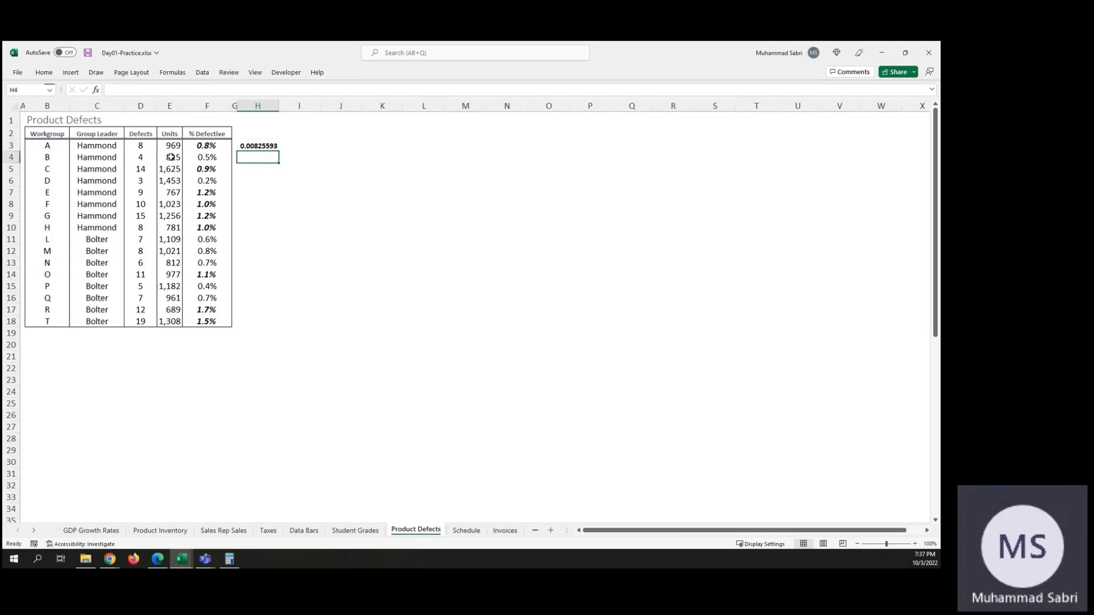
left_click(259, 169)
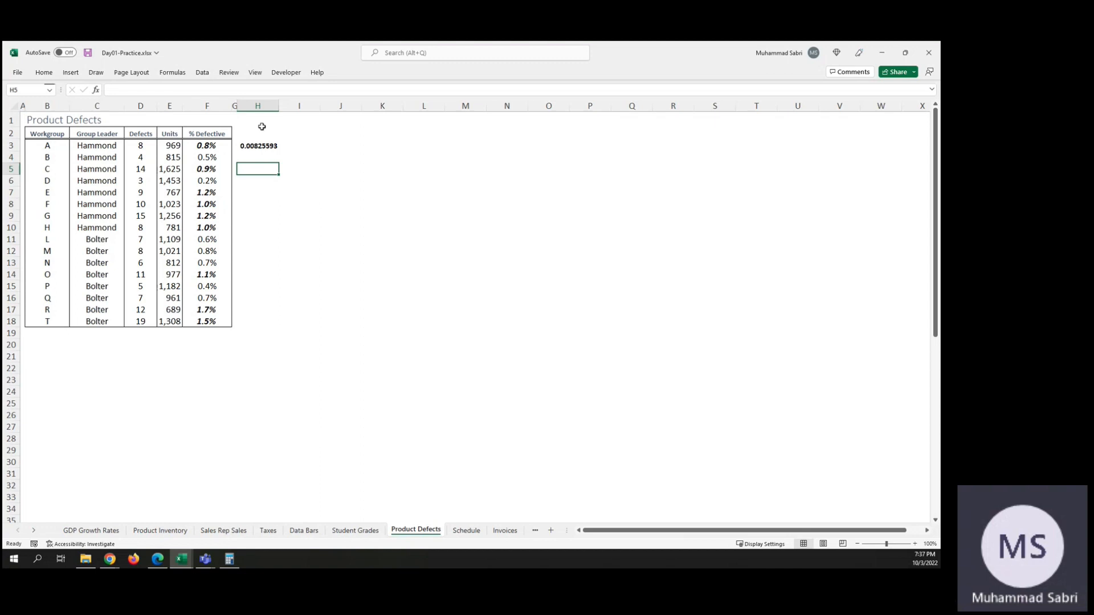
left_click(260, 148)
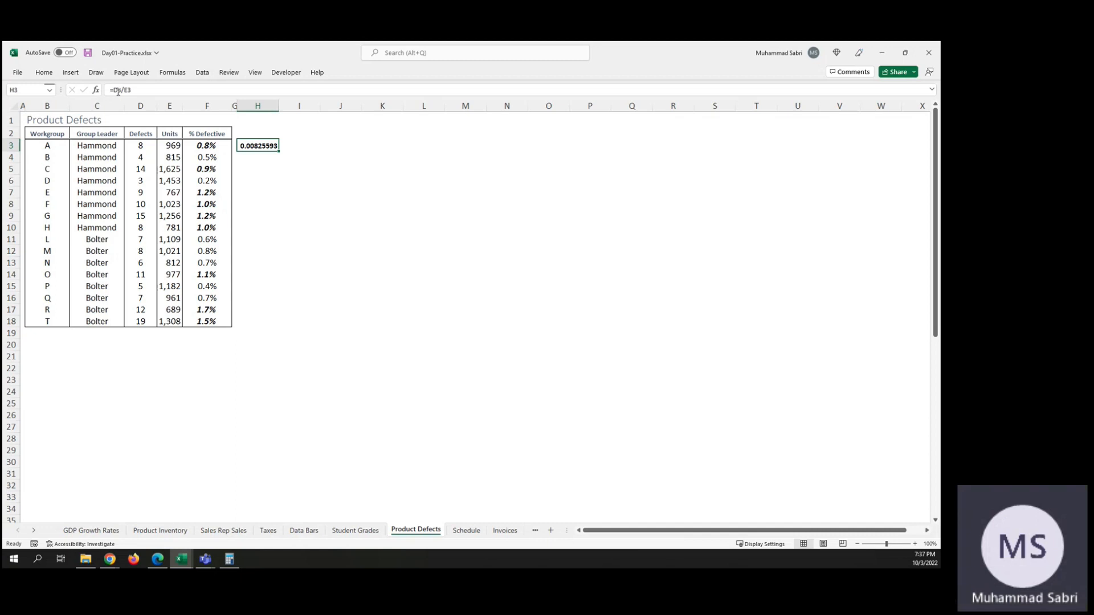
key("F2")
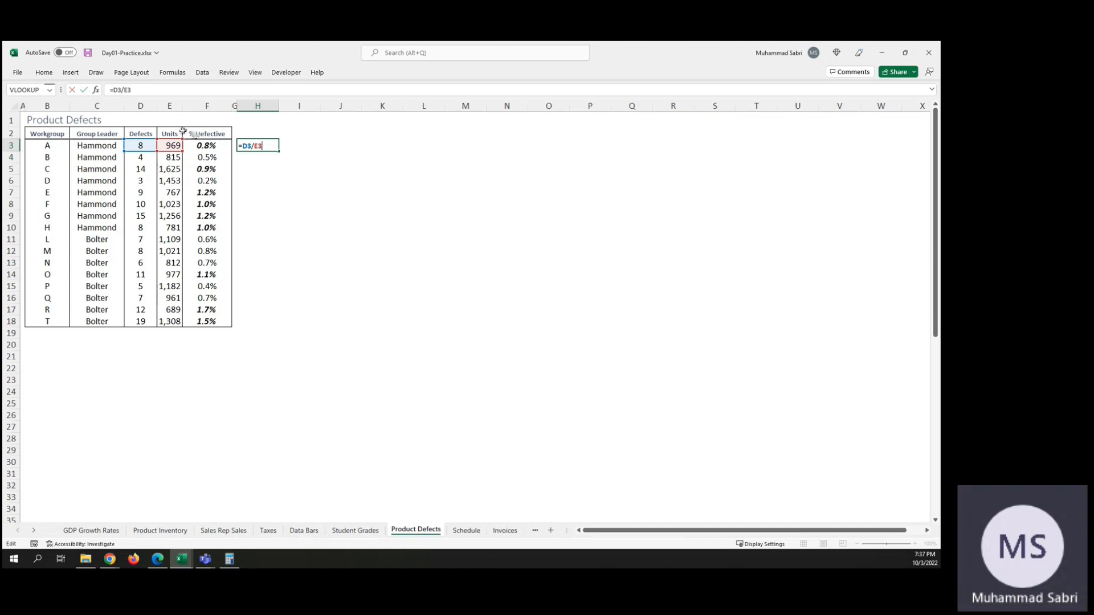
key("Escape")
Step: Set the Units value of workgroup F in E8 to 1000
left_click(169, 204)
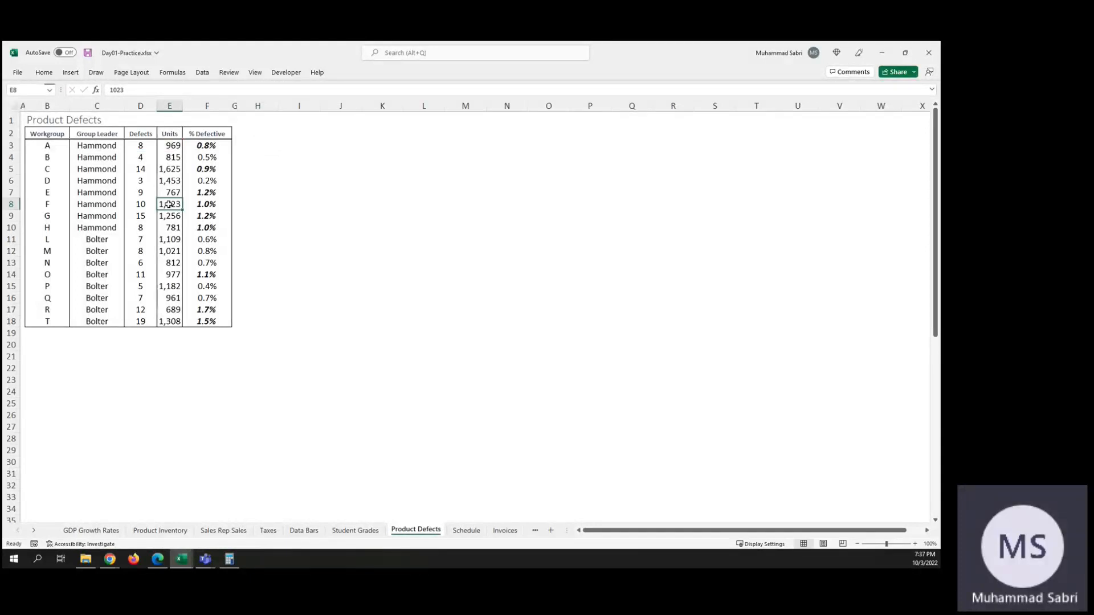
type("1000")
key("Tab")
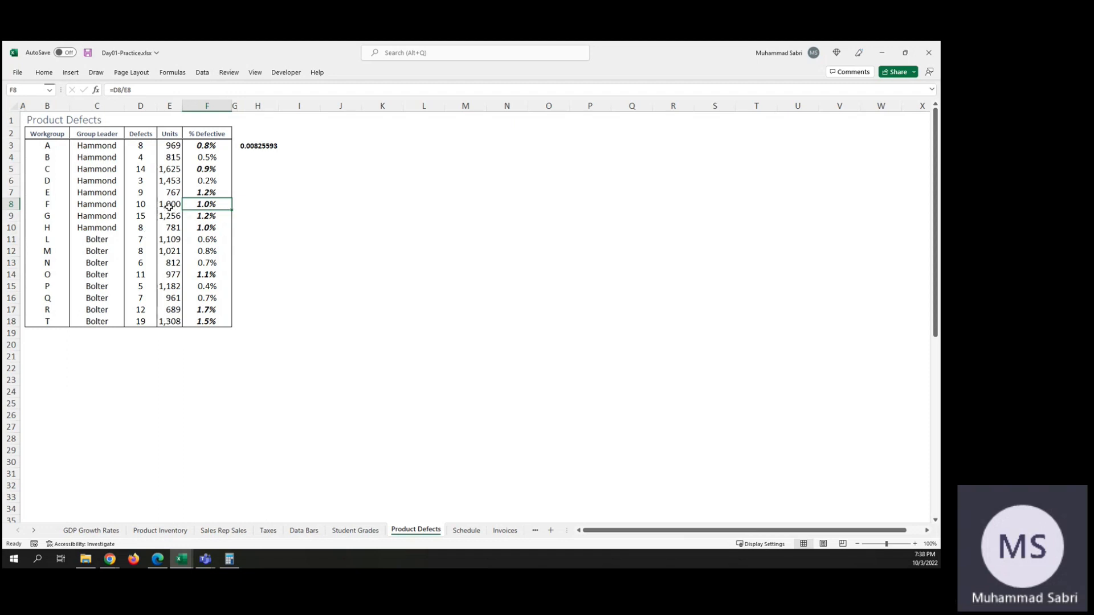
Step: Edit the formula in H3 to use an absolute reference for the divisor, so it reads =D3/$E$8
left_click(268, 146)
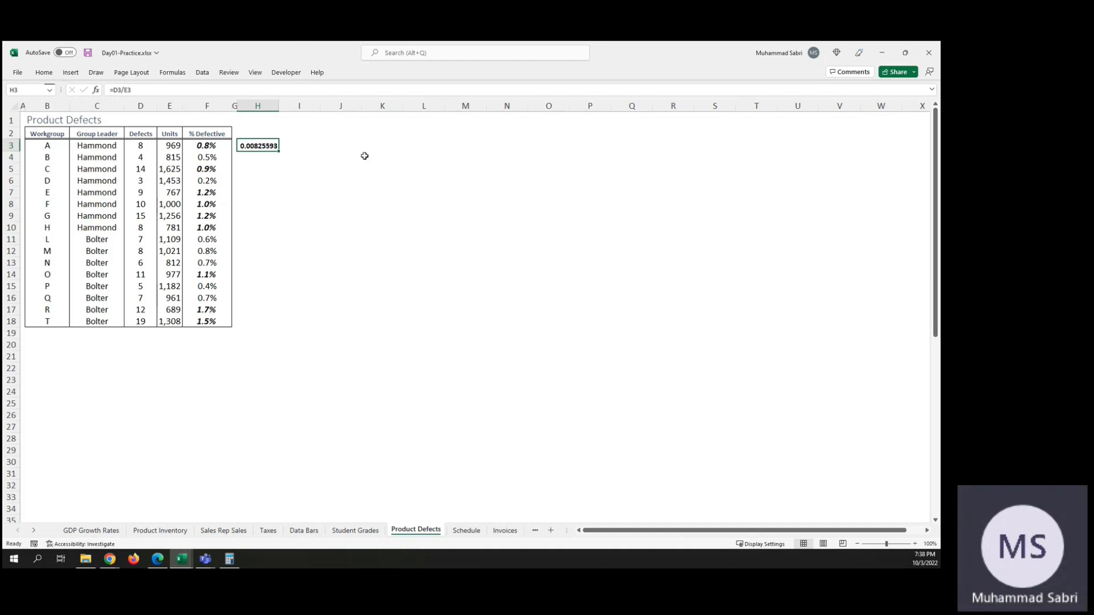
key("F2")
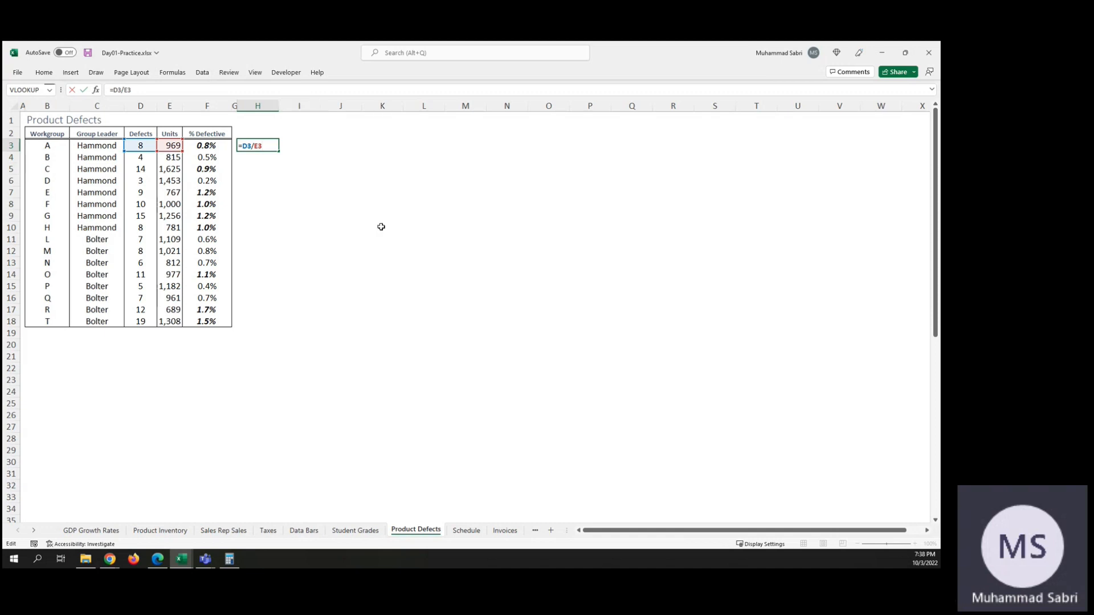
key("BackSpace")
key("BackSpace")
type("$E$3")
key("Return")
key("Up")
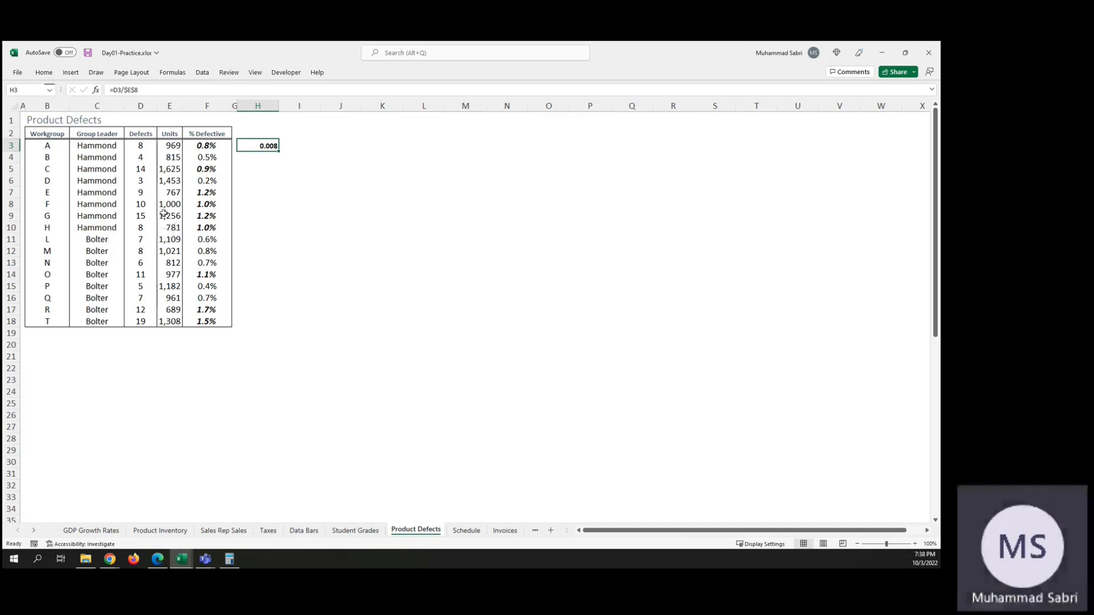
Step: Fill the H3 formula down through H18
right_click(273, 153)
left_click_drag(274, 155, 274, 308)
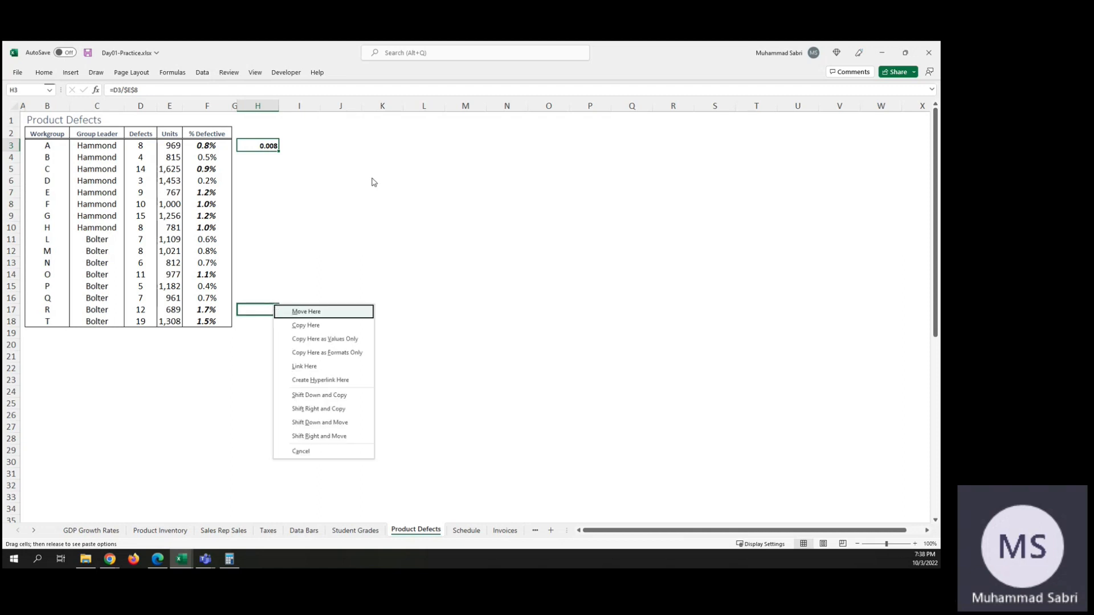
left_click(268, 145)
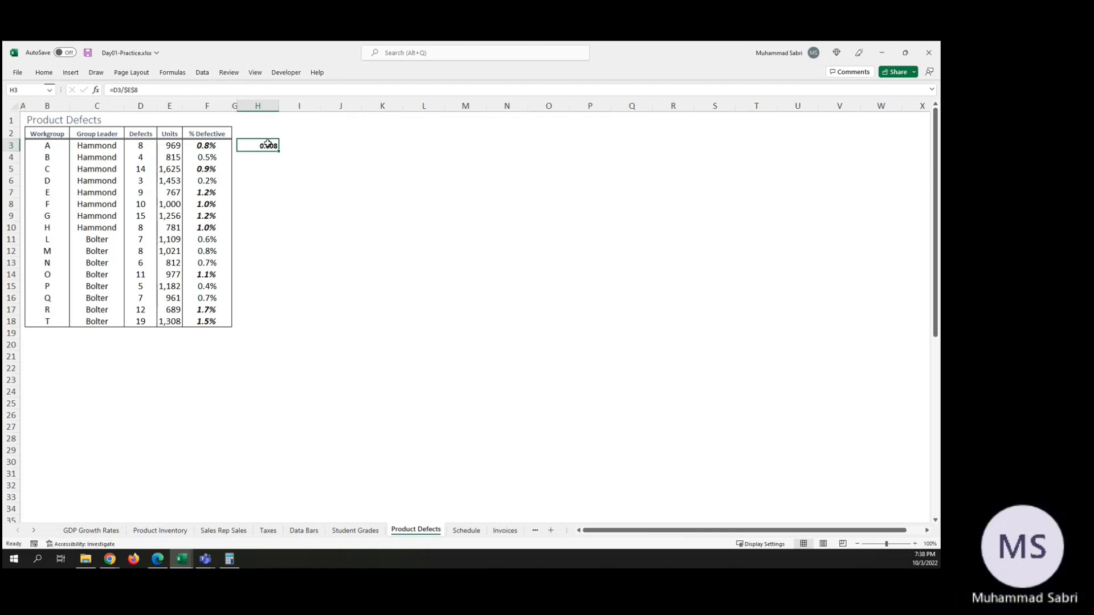
left_click_drag(279, 150, 281, 324)
Step: Step through the copied formulas in column H from H3 downward and compare their relative and absolute references
left_click(271, 158)
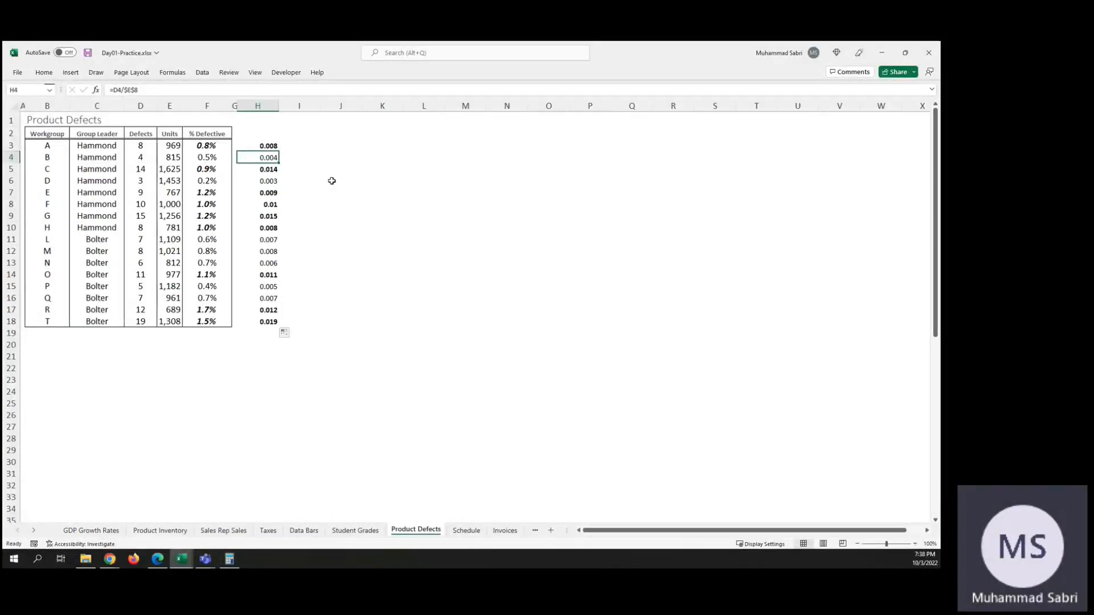
key("Up")
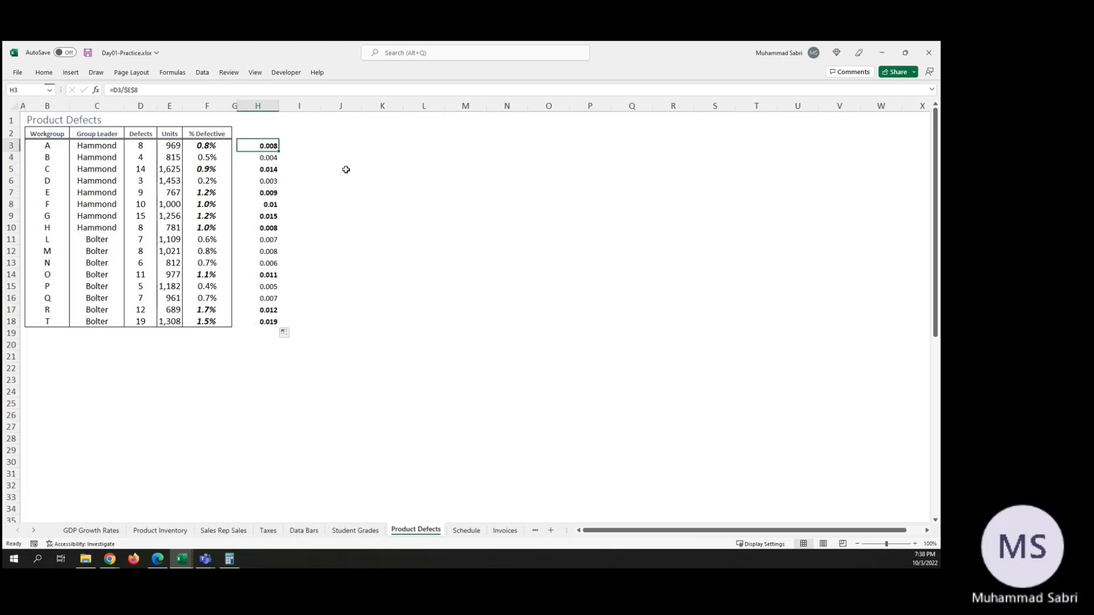
key("Down")
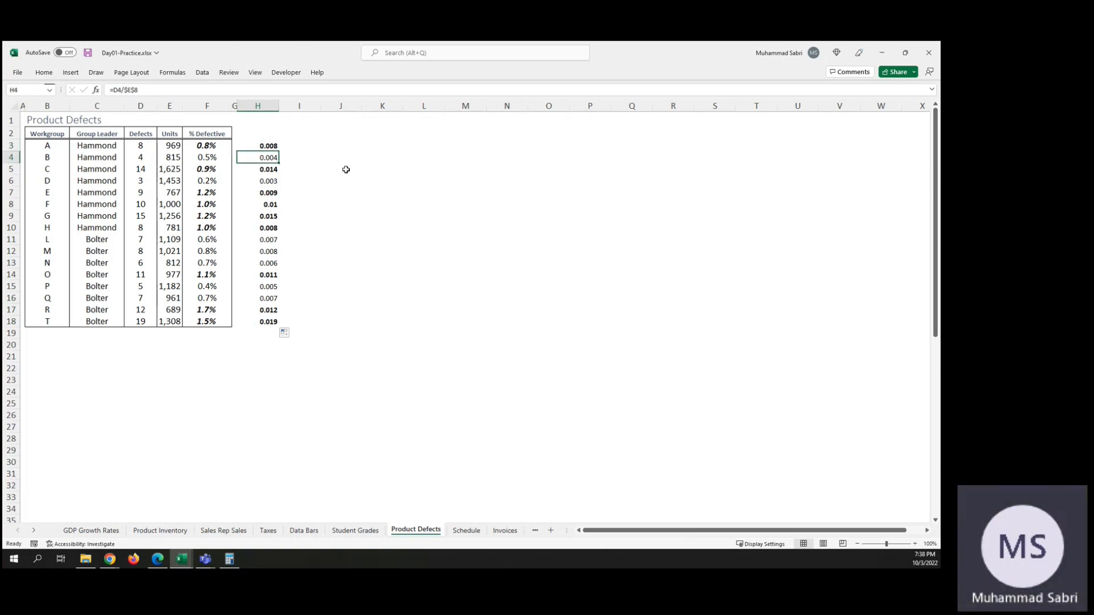
key("Down")
key("Down")
key("Down")
key("Down")
key("Down")
key("Up")
key("Up")
key("Up")
key("Up")
key("Up")
key("Up")
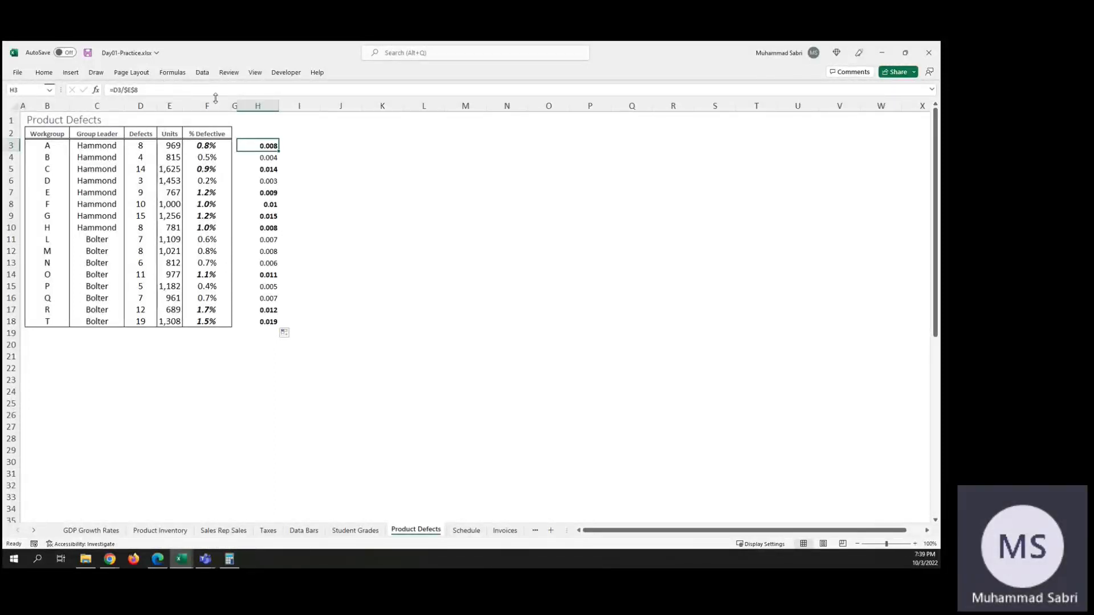
Step: Compare the % Defective formulas in F3 and F4 to see how their references shift by row
left_click(198, 145)
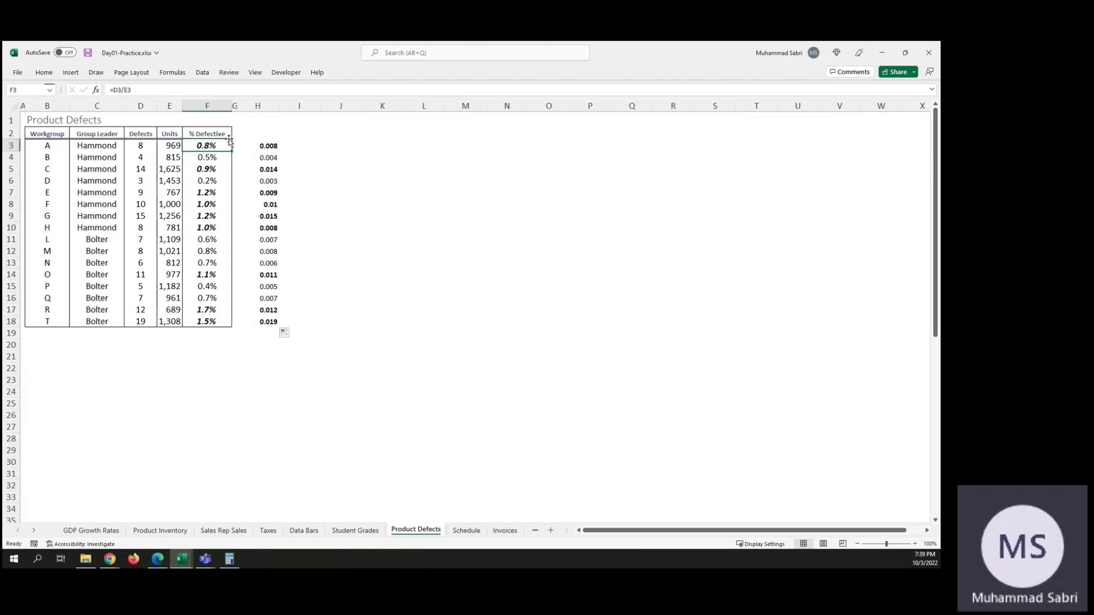
left_click(206, 159)
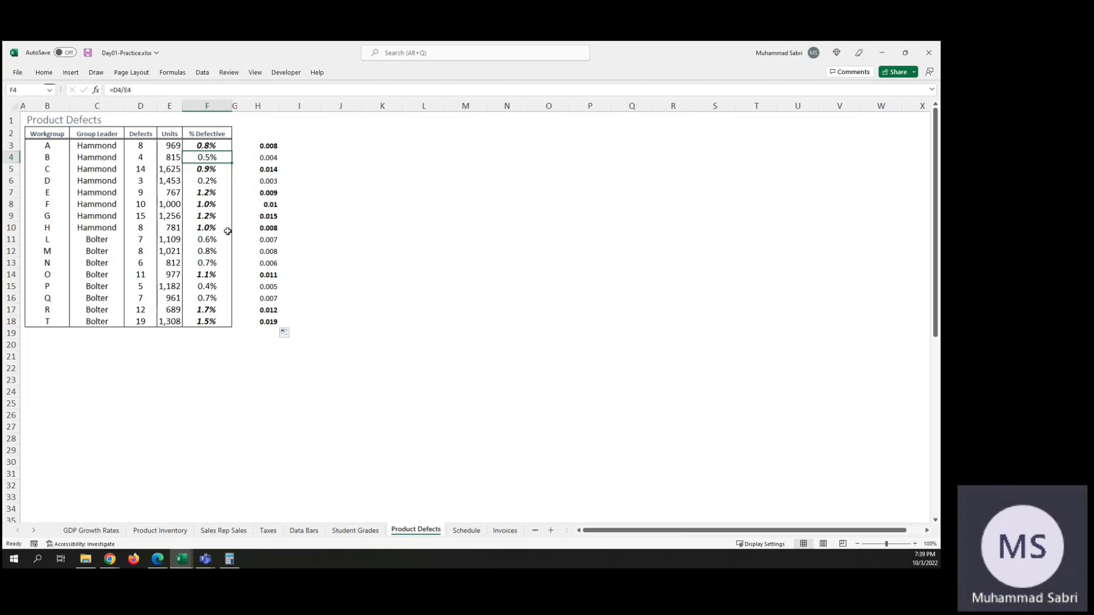
left_click(219, 144)
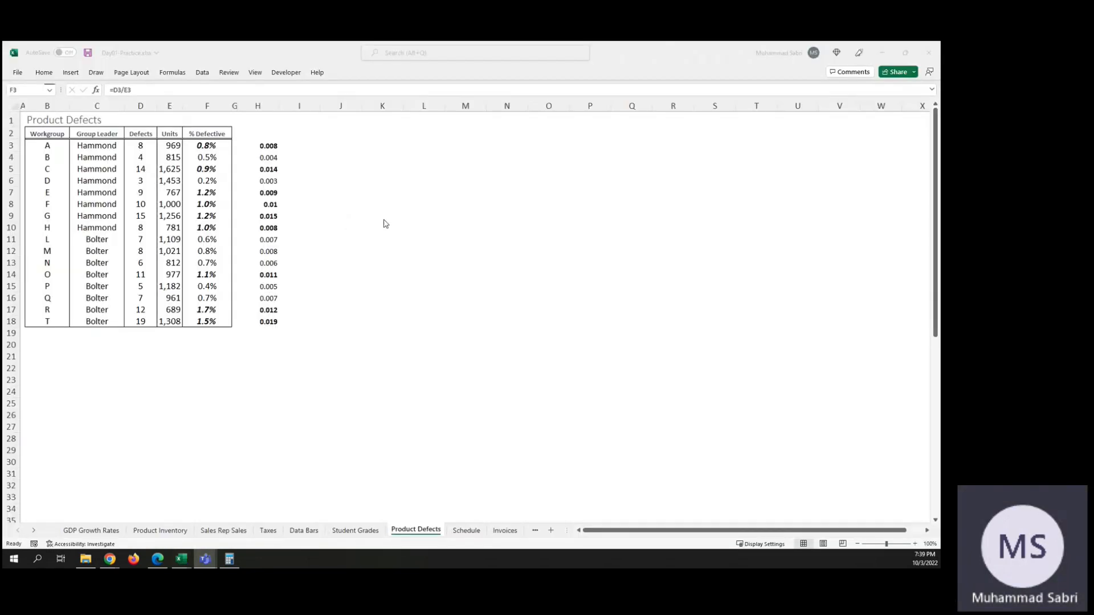
Step: Open the list of conditional formatting rules that apply to F3 for review
left_click(206, 146)
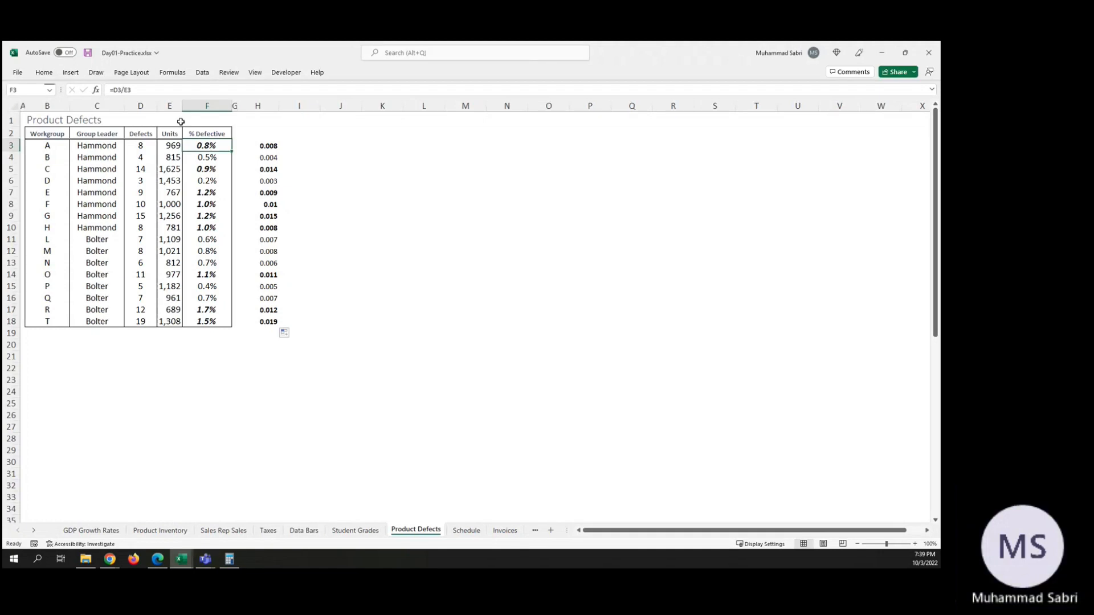
left_click(43, 73)
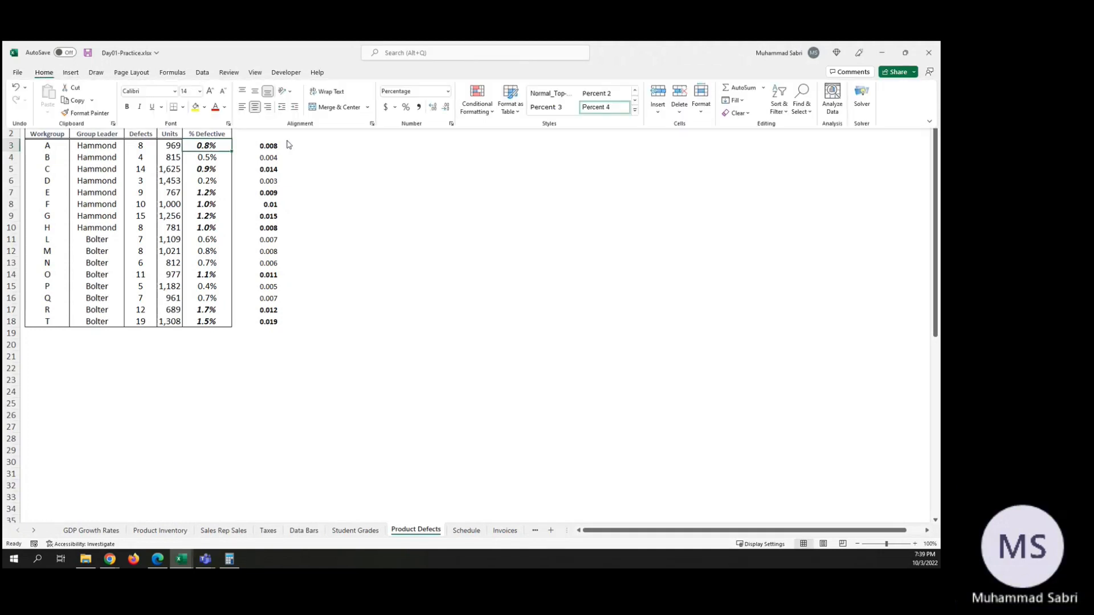
left_click(488, 112)
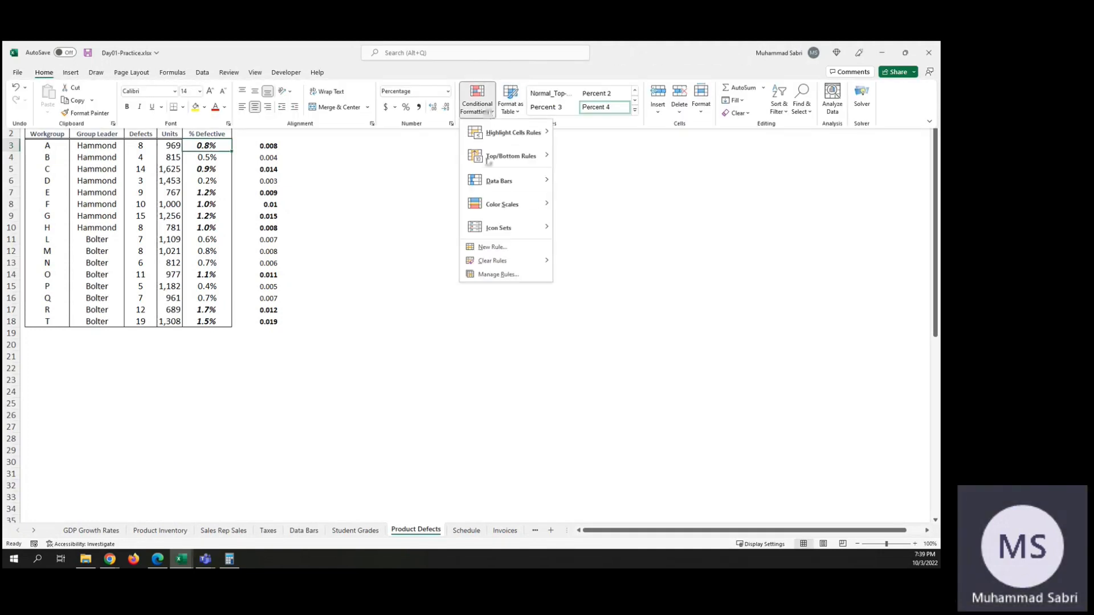
mouse_move(526, 235)
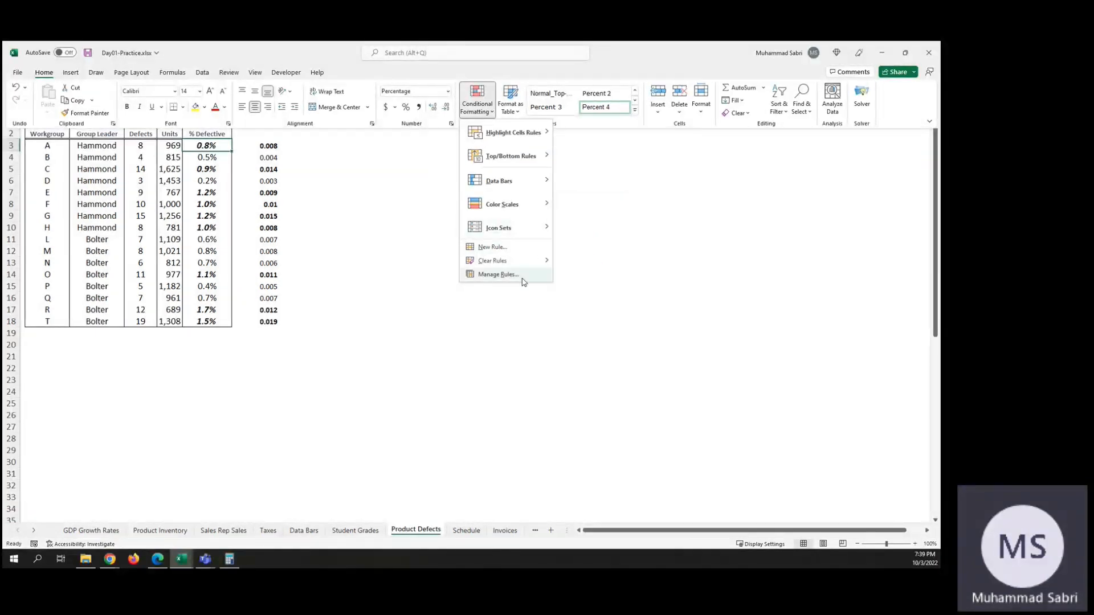
left_click(521, 279)
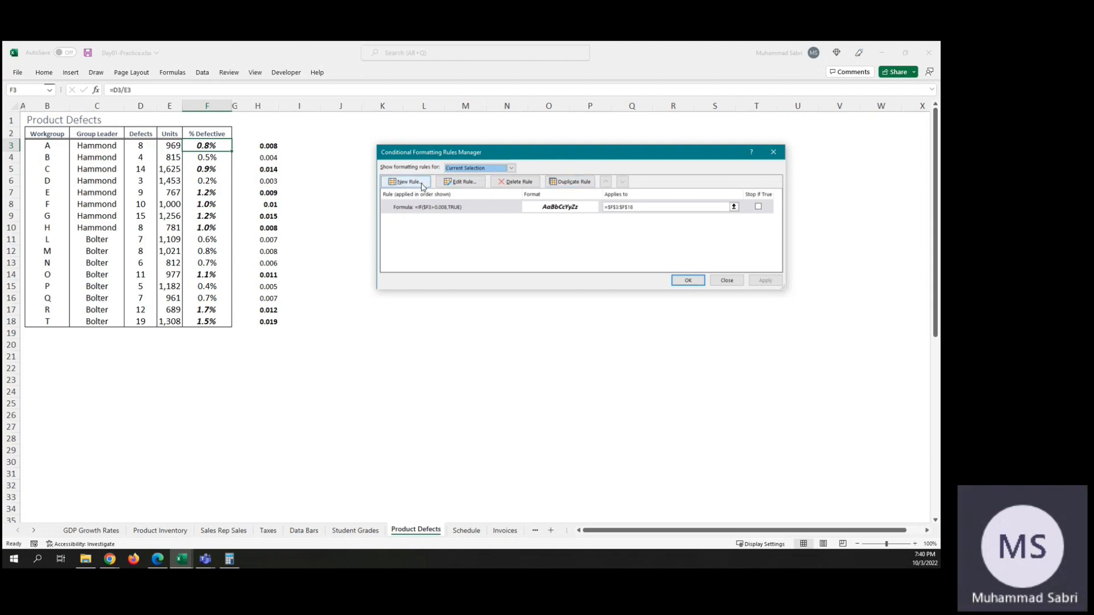
Step: Edit the % Defective rule's format to add a red background fill and apply it to the cells
left_click(479, 182)
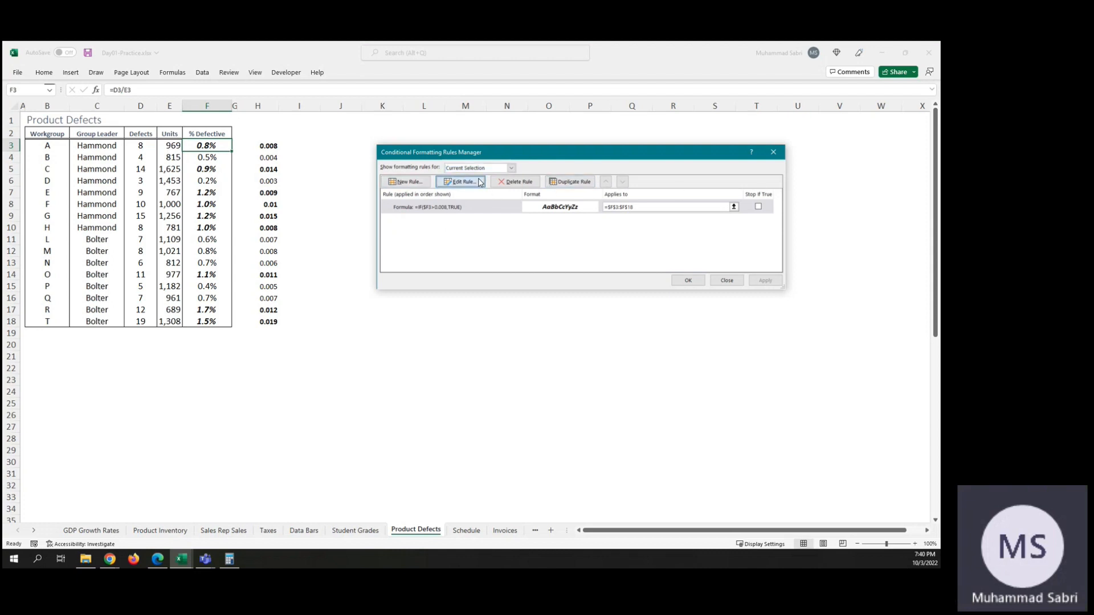
left_click(687, 276)
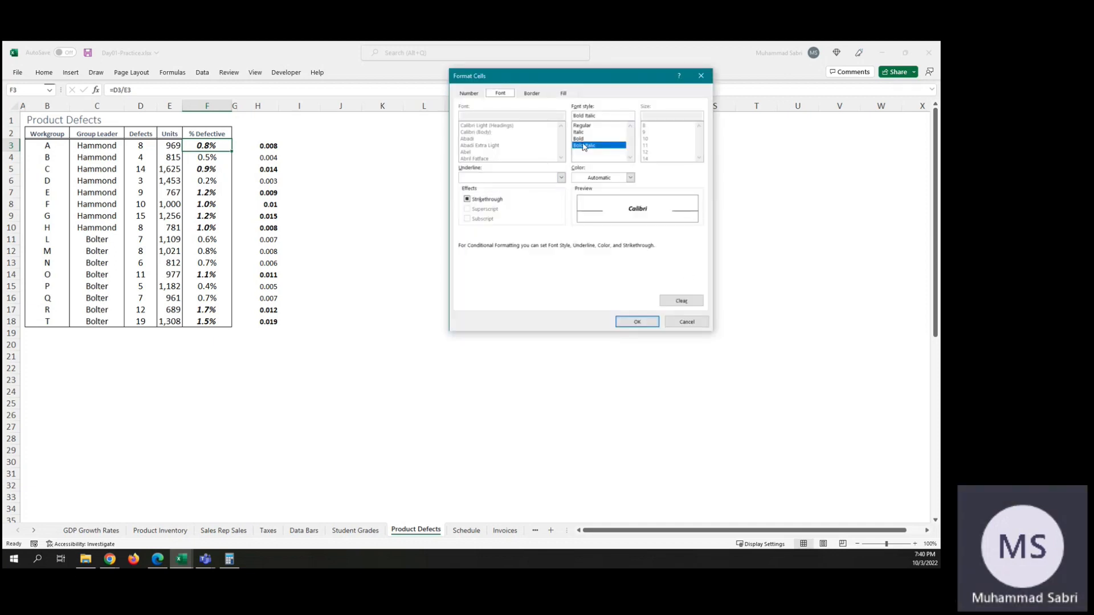
left_click(562, 93)
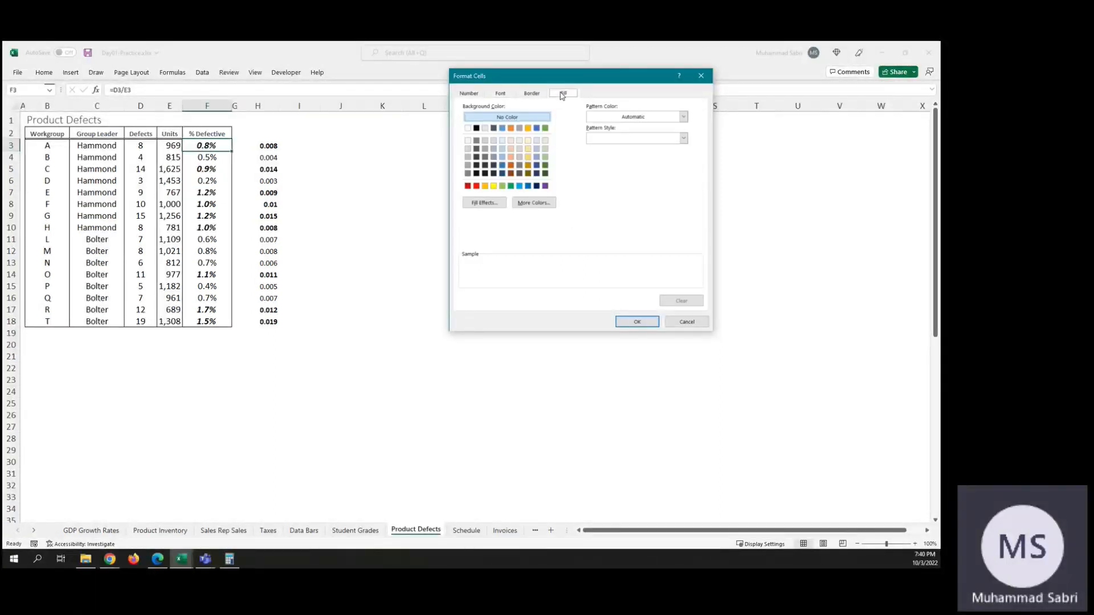
left_click(477, 186)
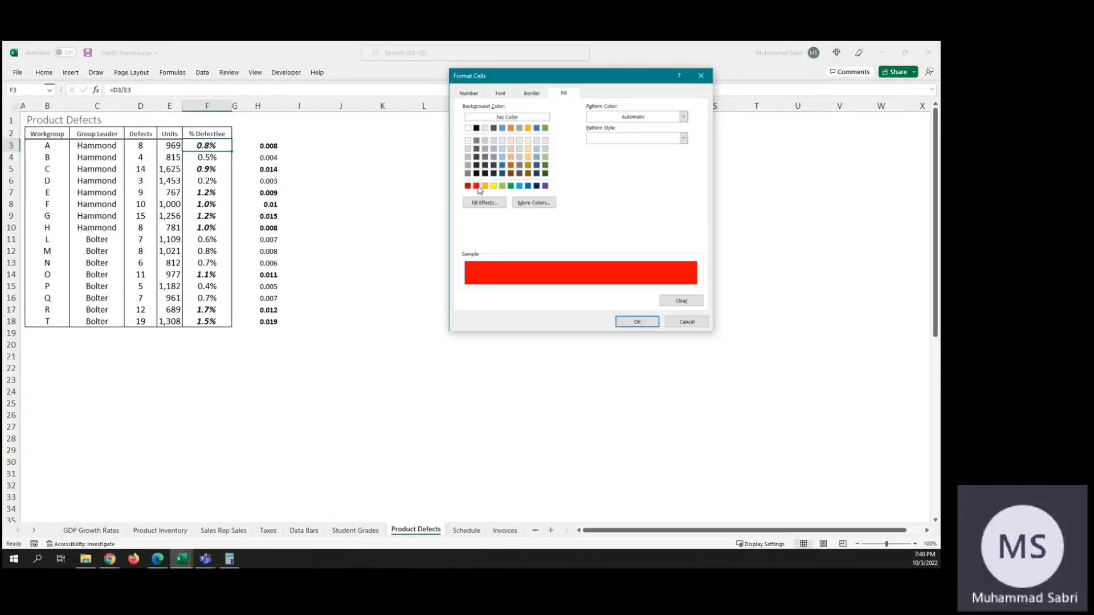
left_click(637, 323)
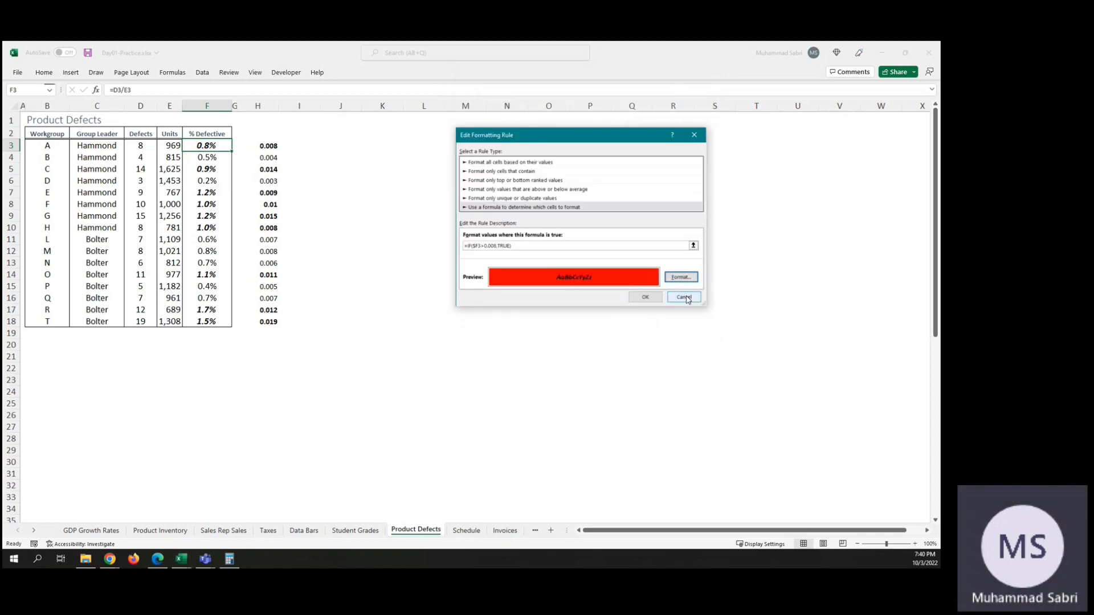
left_click(646, 297)
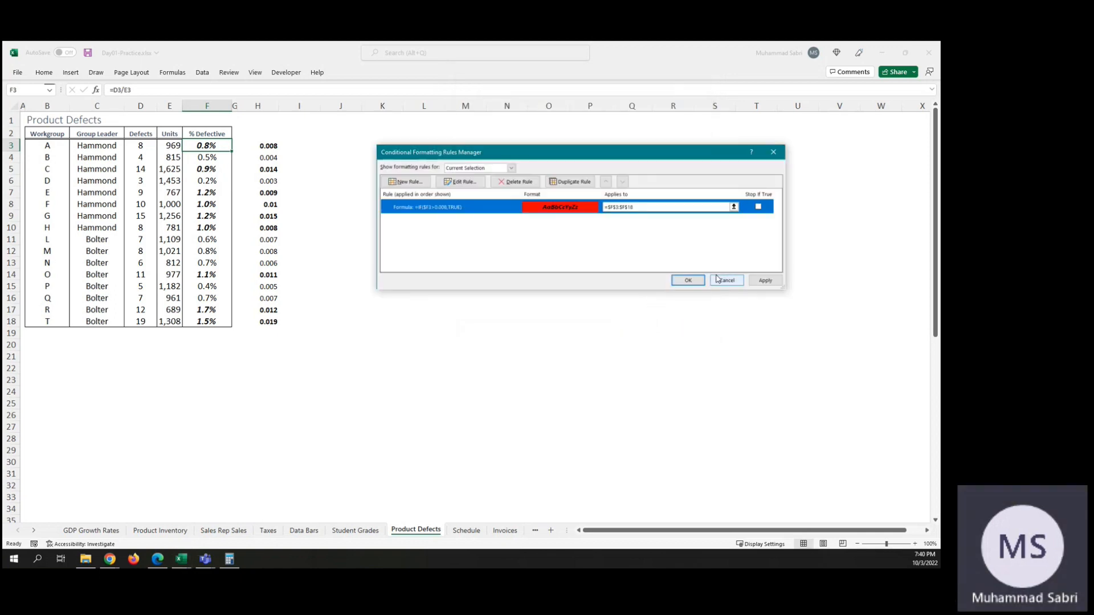
left_click(765, 281)
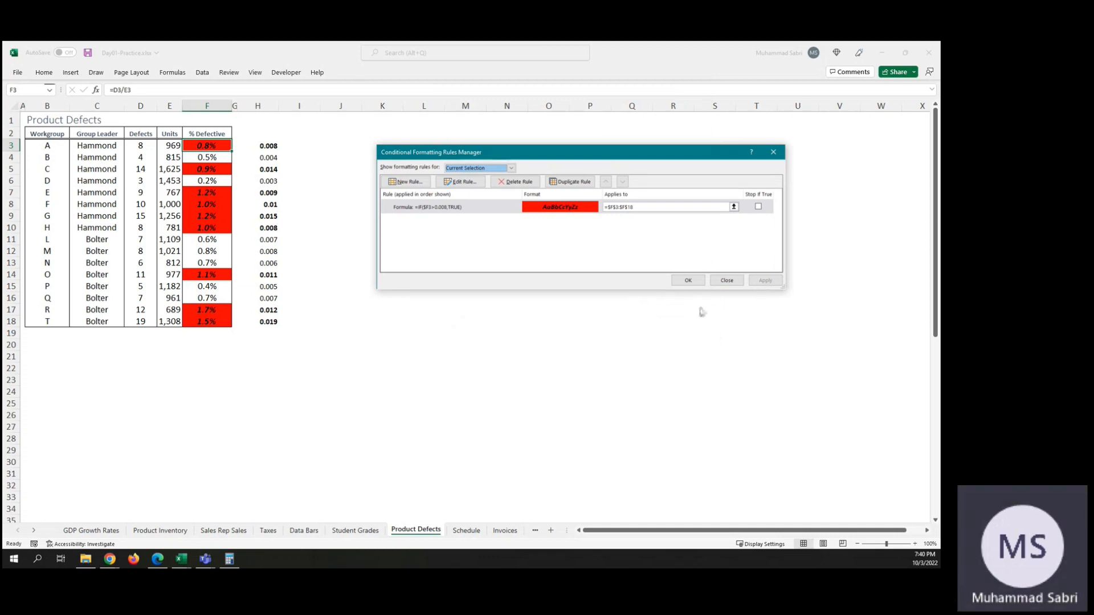
Step: Change the rule's formula reference to the fully absolute $F$3 and apply it
double_click(430, 210)
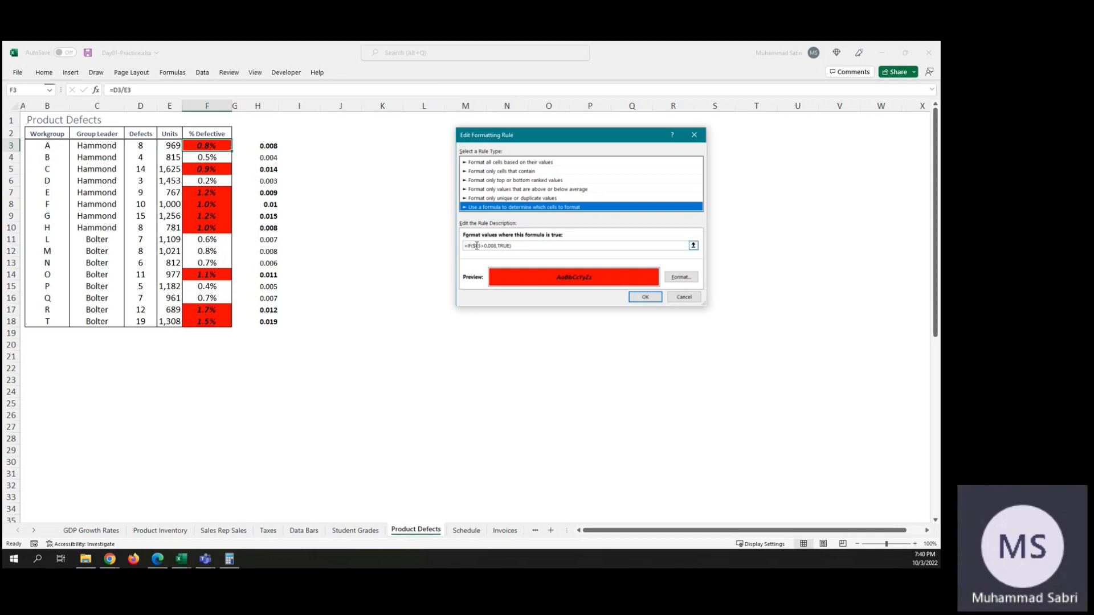
left_click(478, 246)
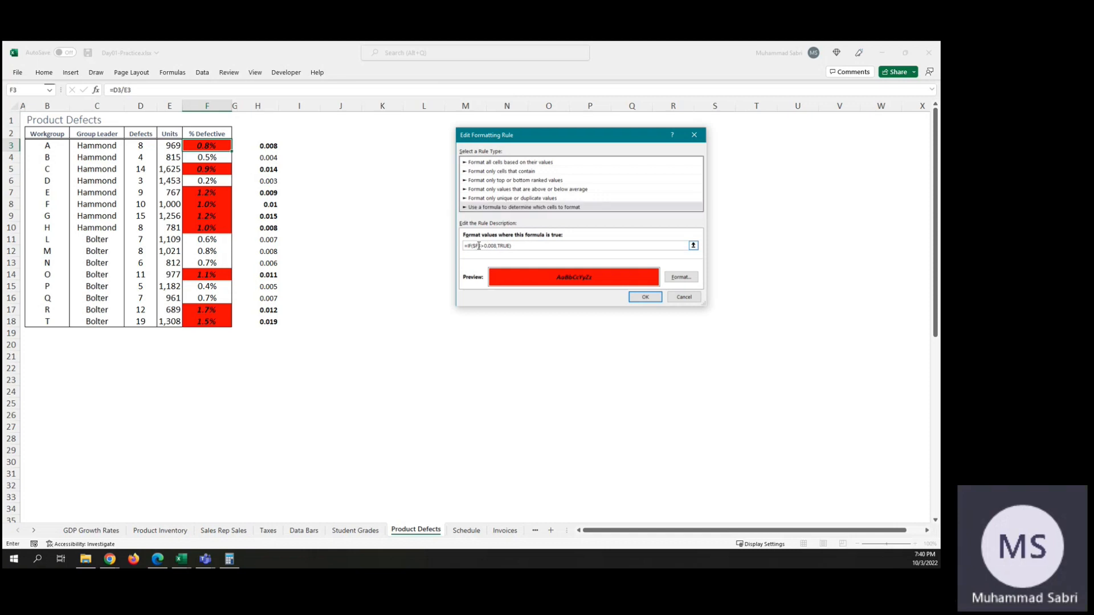
type("$")
left_click(629, 297)
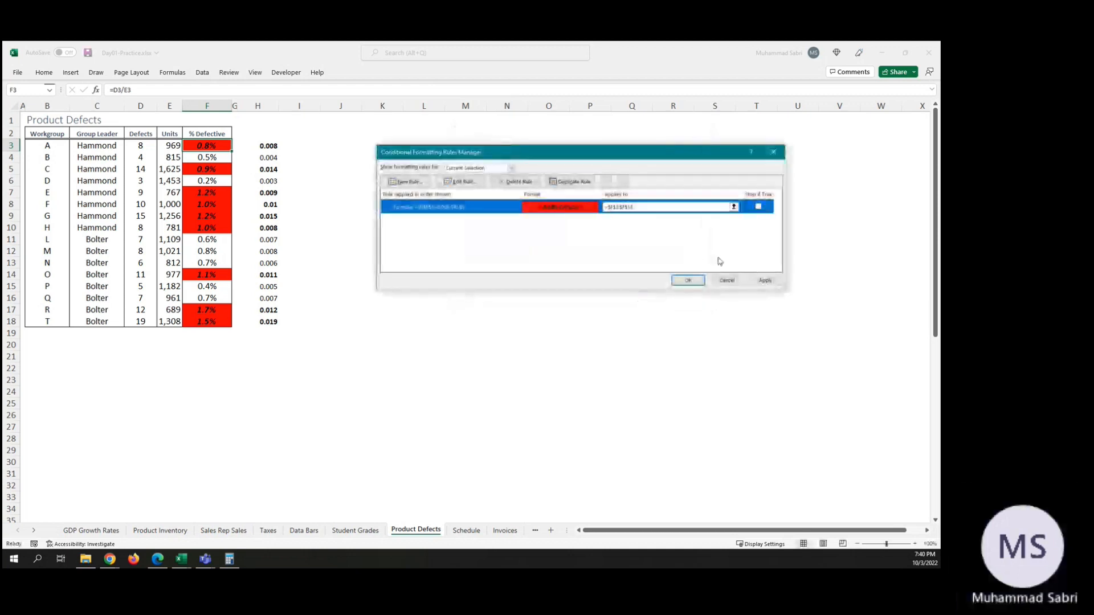
left_click(765, 280)
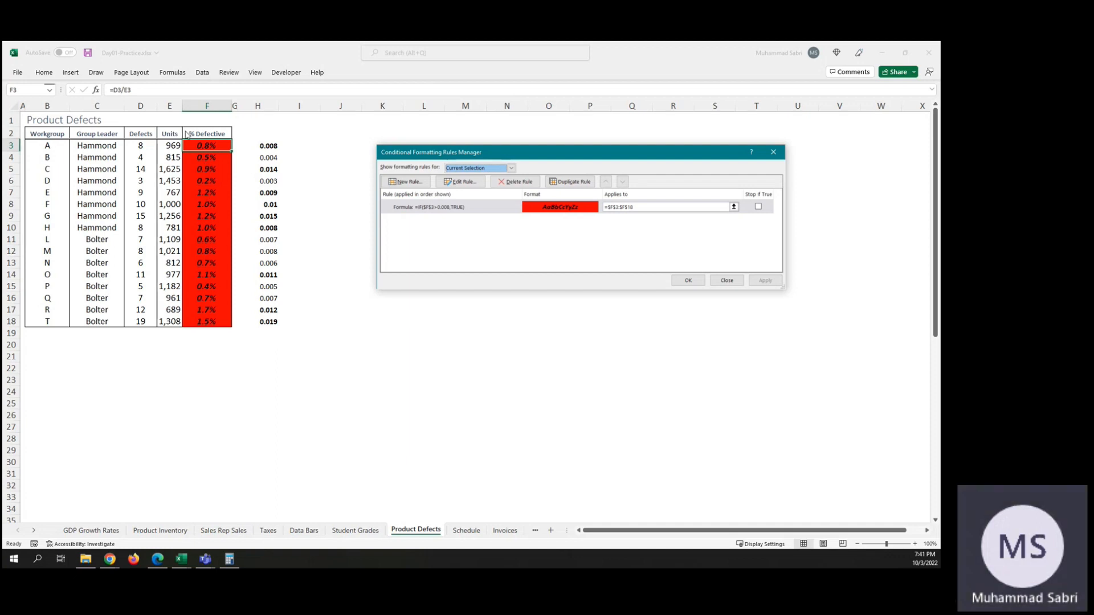
Step: Change the rule's formula reference to the fully relative F3 and apply it
double_click(428, 209)
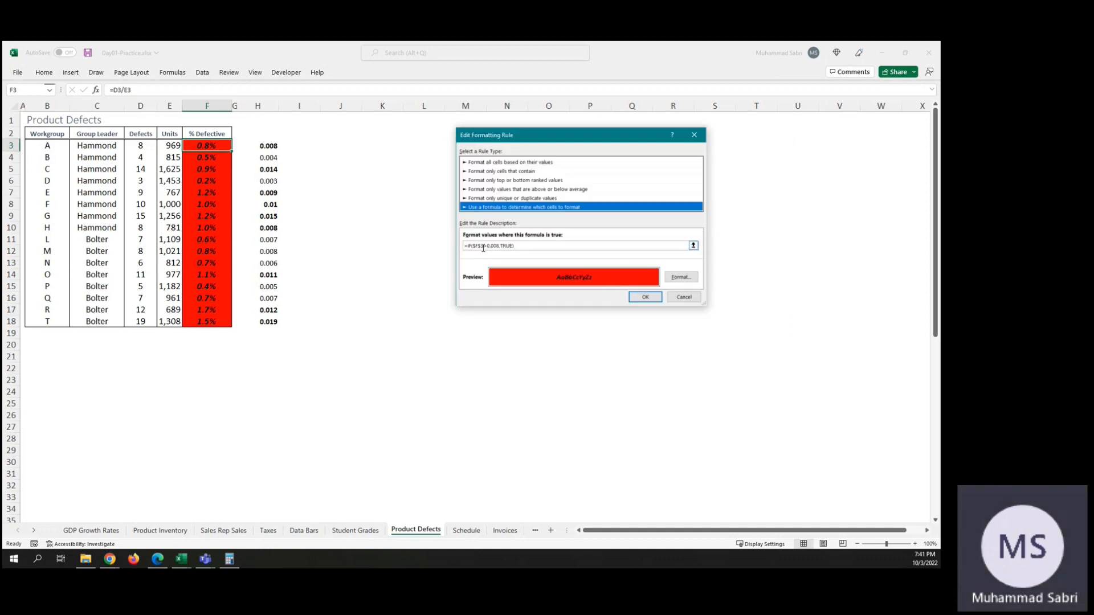
left_click(482, 246)
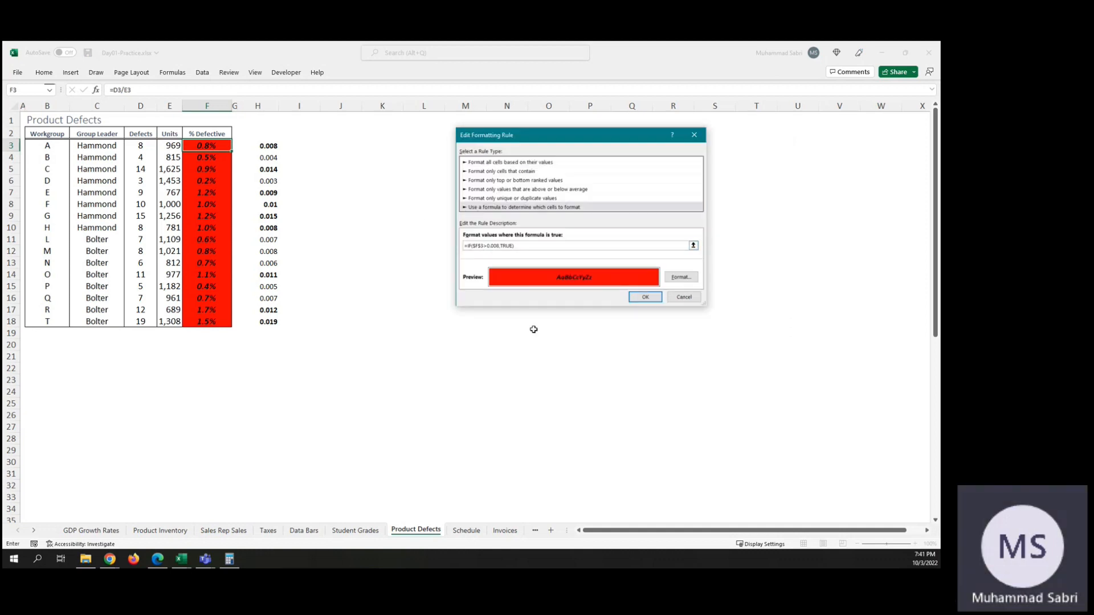
key("BackSpace")
key("BackSpace")
key("BackSpace")
type("F")
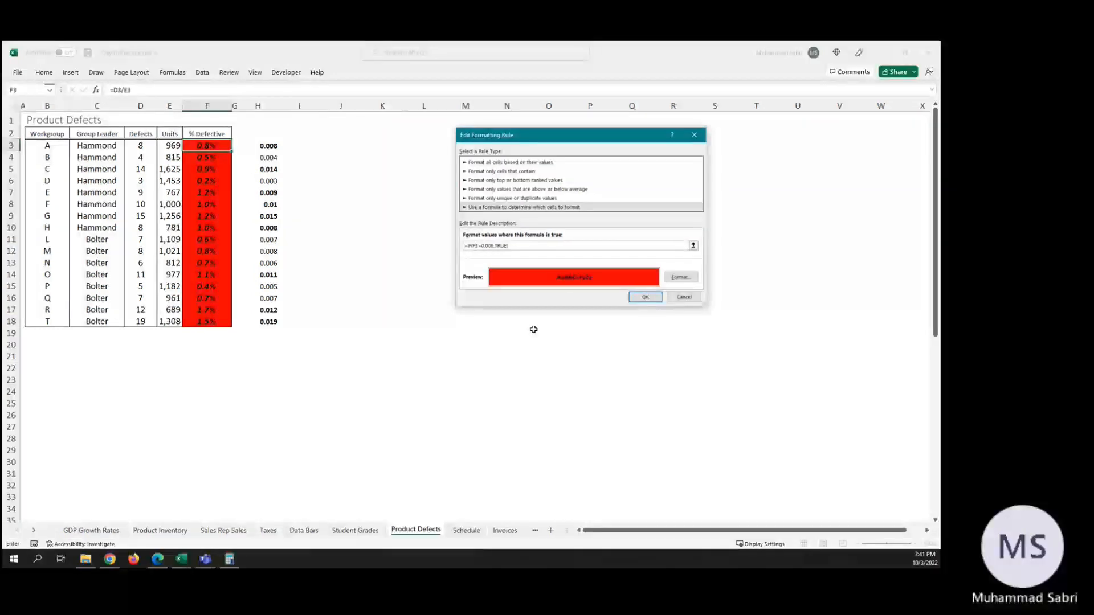
left_click(654, 297)
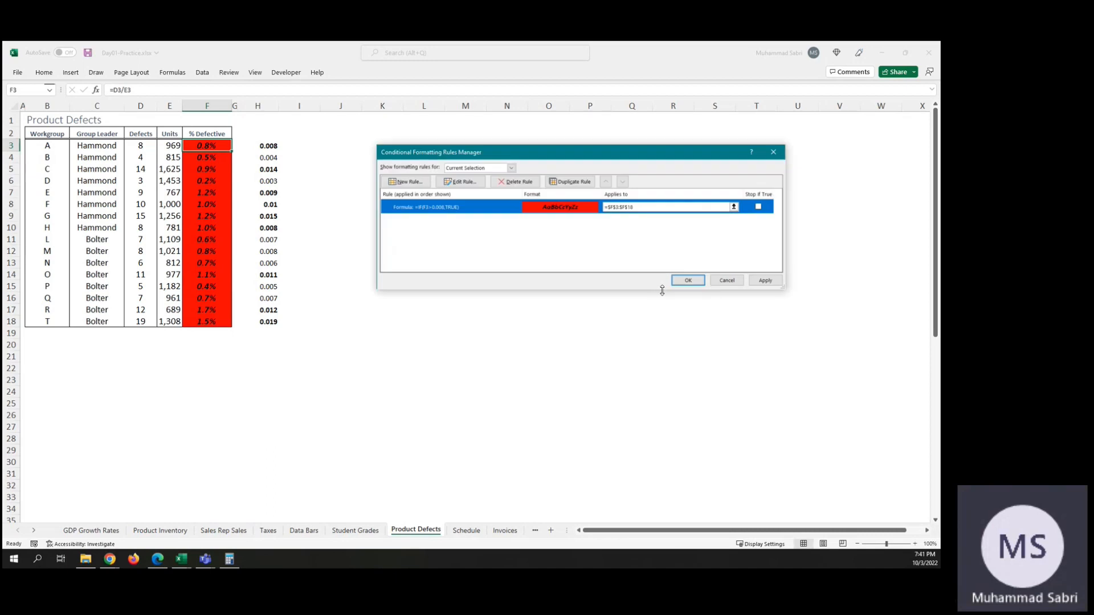
left_click(764, 281)
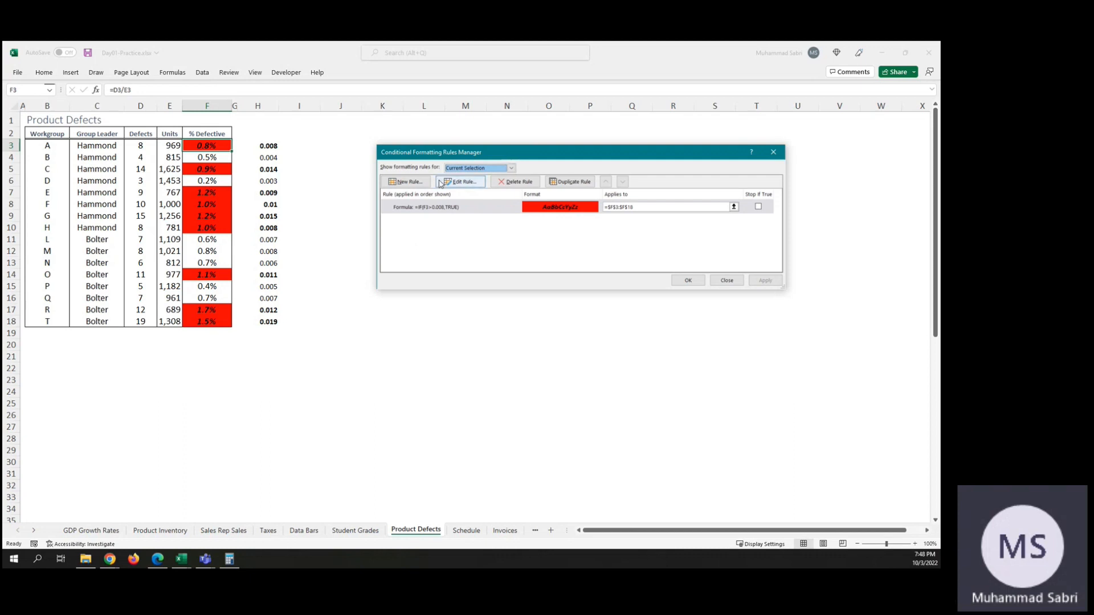
left_click(420, 183)
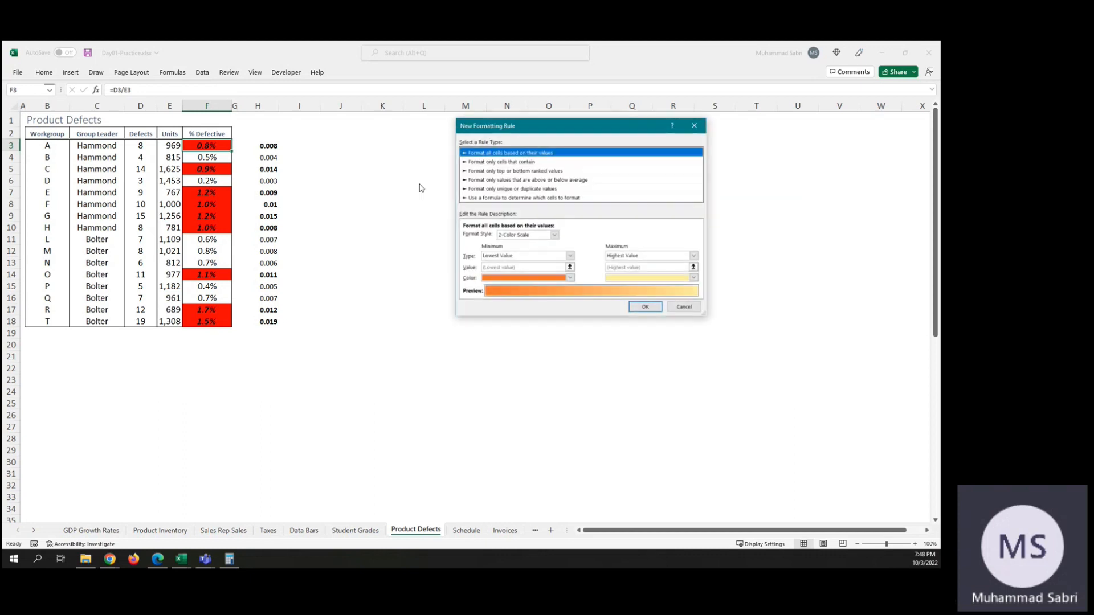
left_click(541, 198)
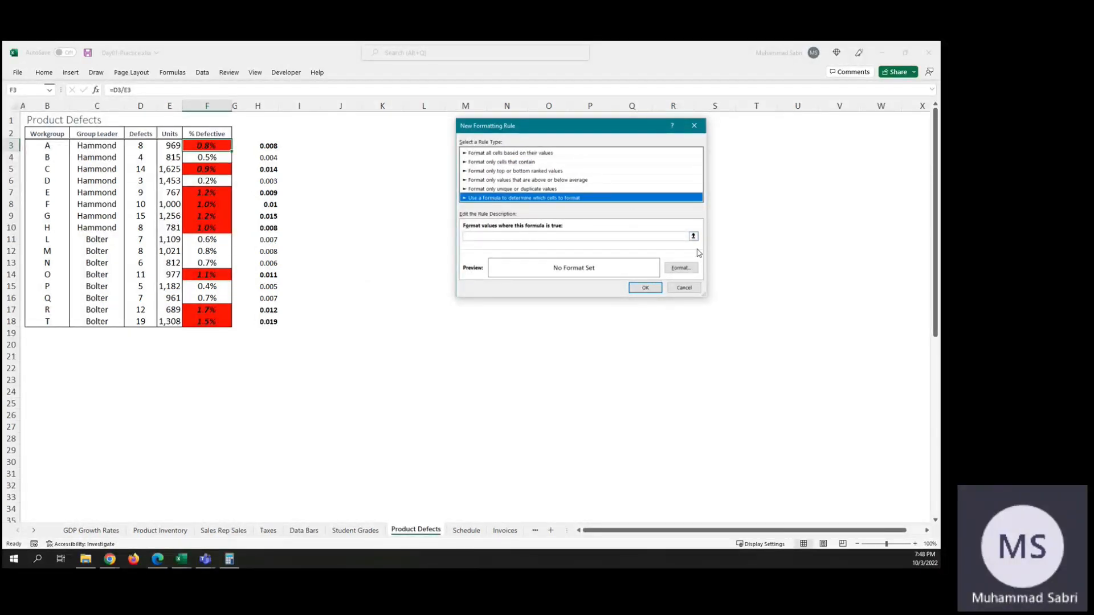
left_click(684, 288)
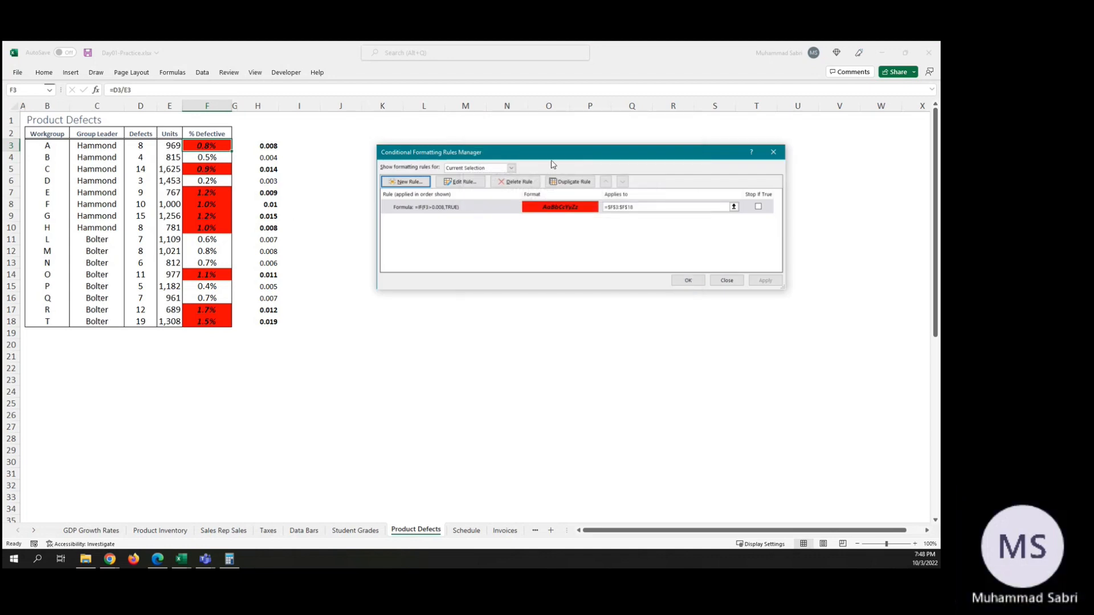
left_click(727, 280)
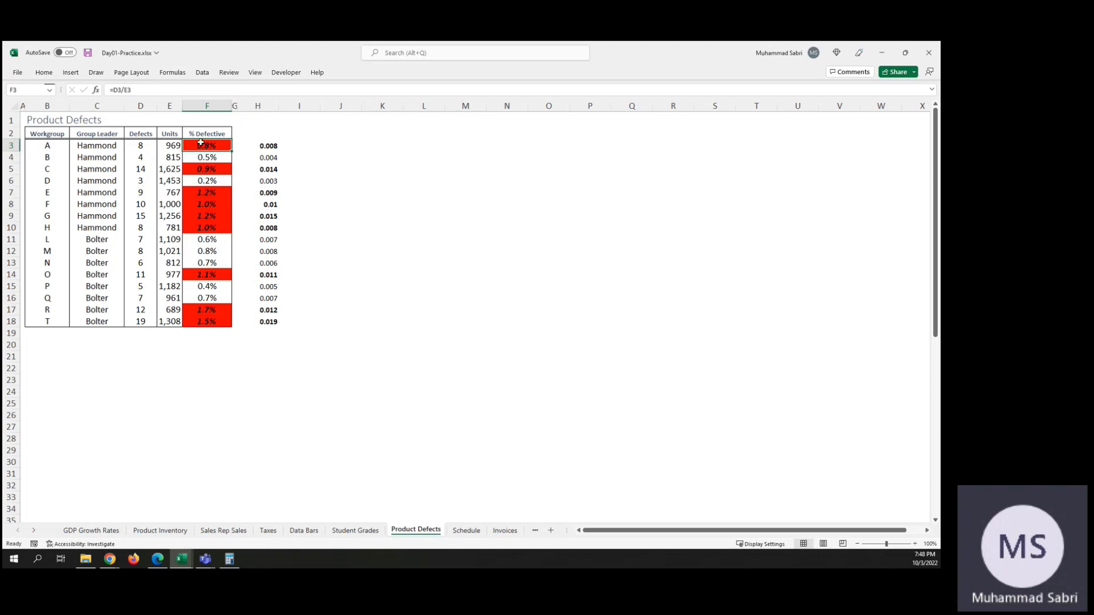
Step: Start a new formula-based formatting rule for F3:F18, using an IF formula that compares F3 with 0.5 and returns TRUE
left_click(217, 322, "shift")
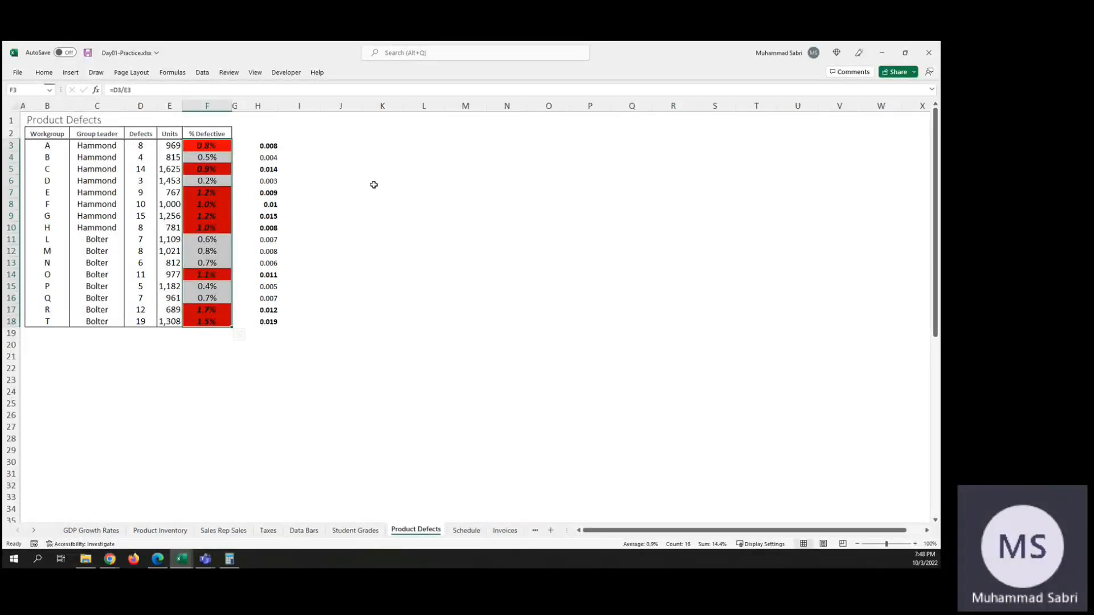
left_click(44, 73)
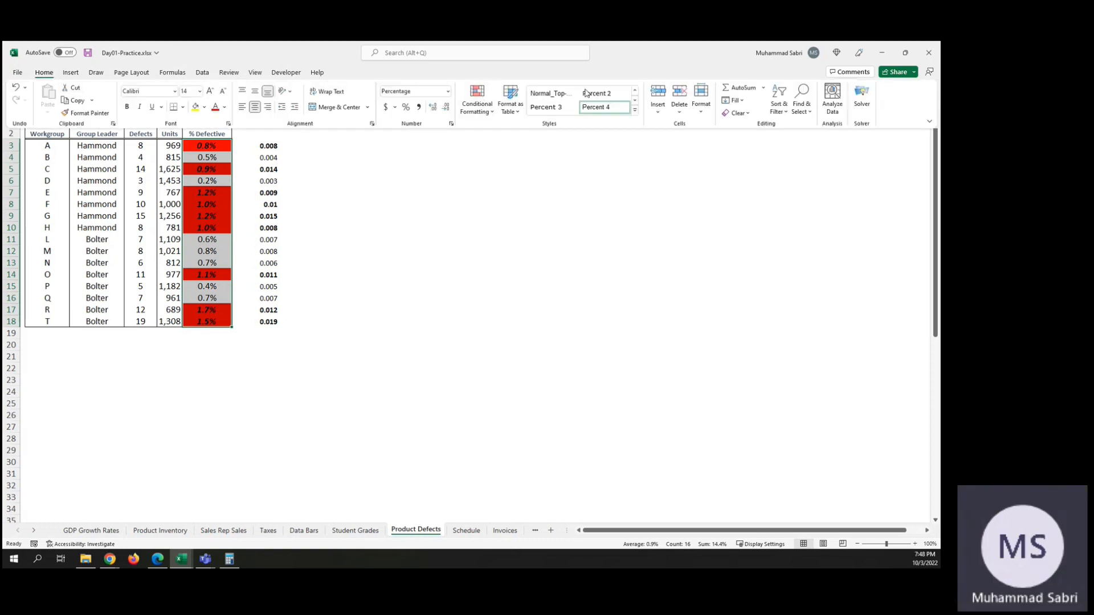
left_click(478, 106)
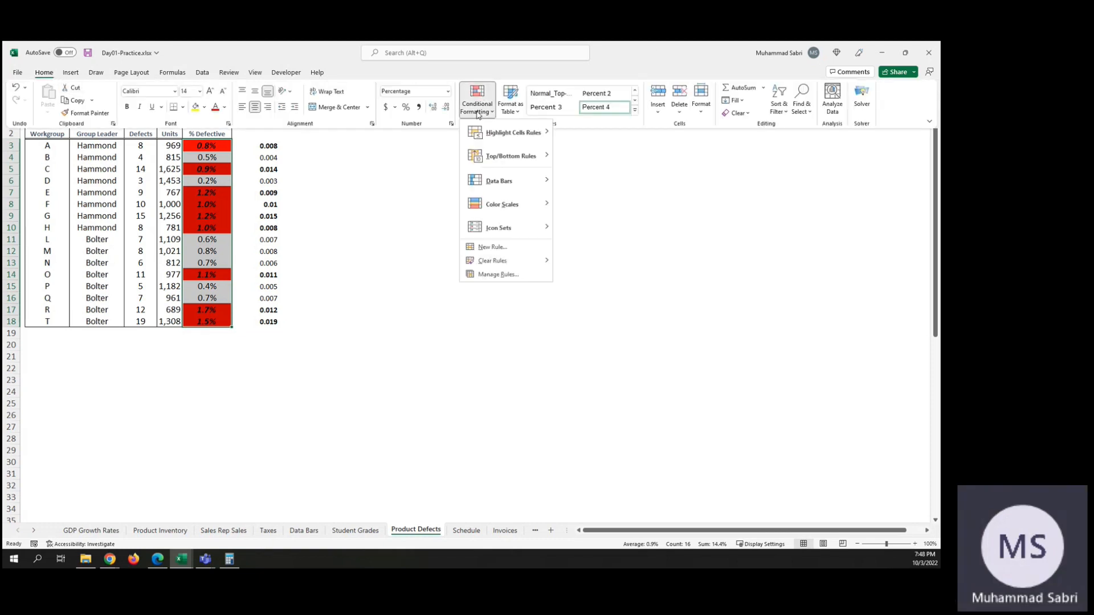
left_click(491, 249)
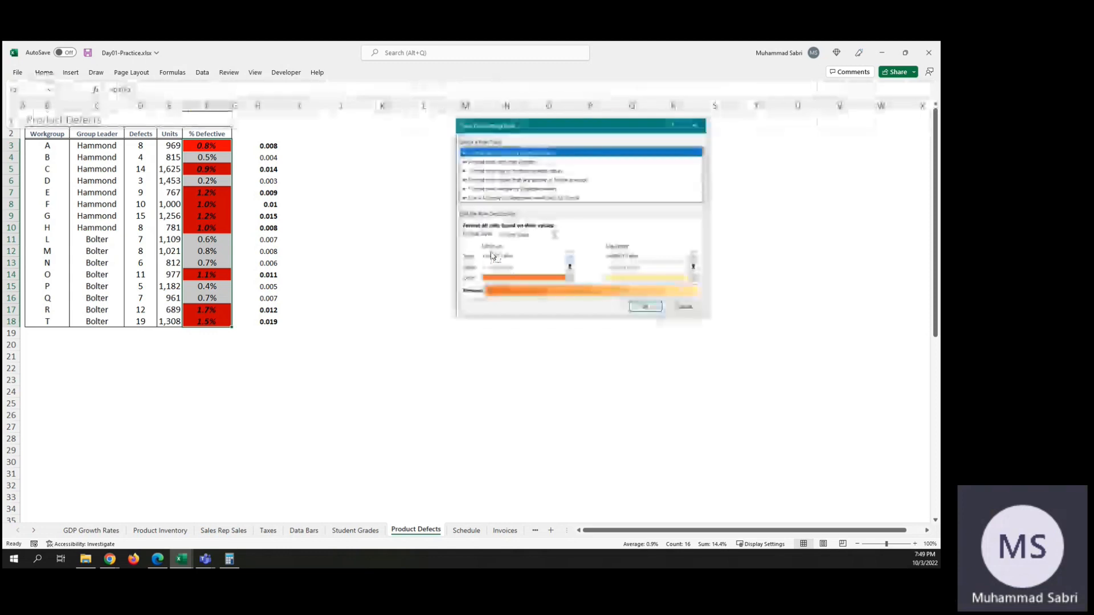
left_click(506, 197)
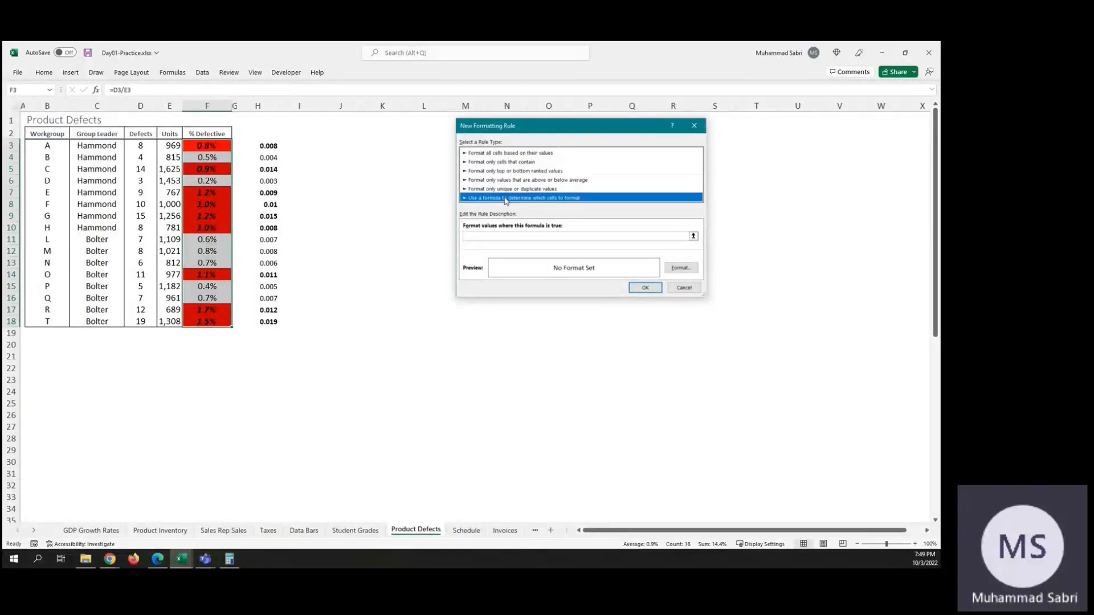
left_click(485, 237)
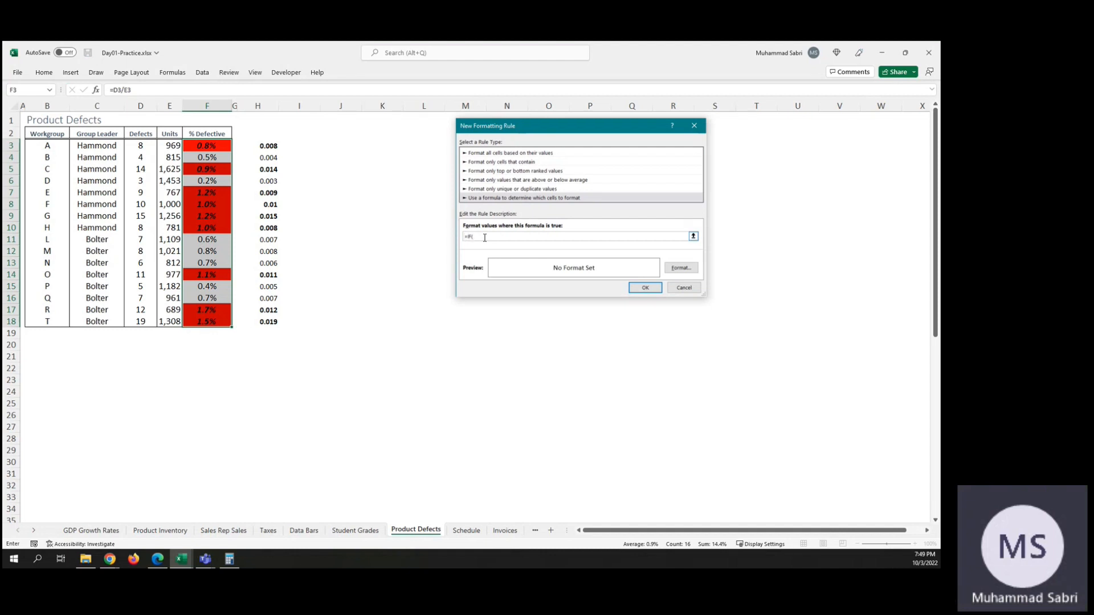
type("=IF(F")
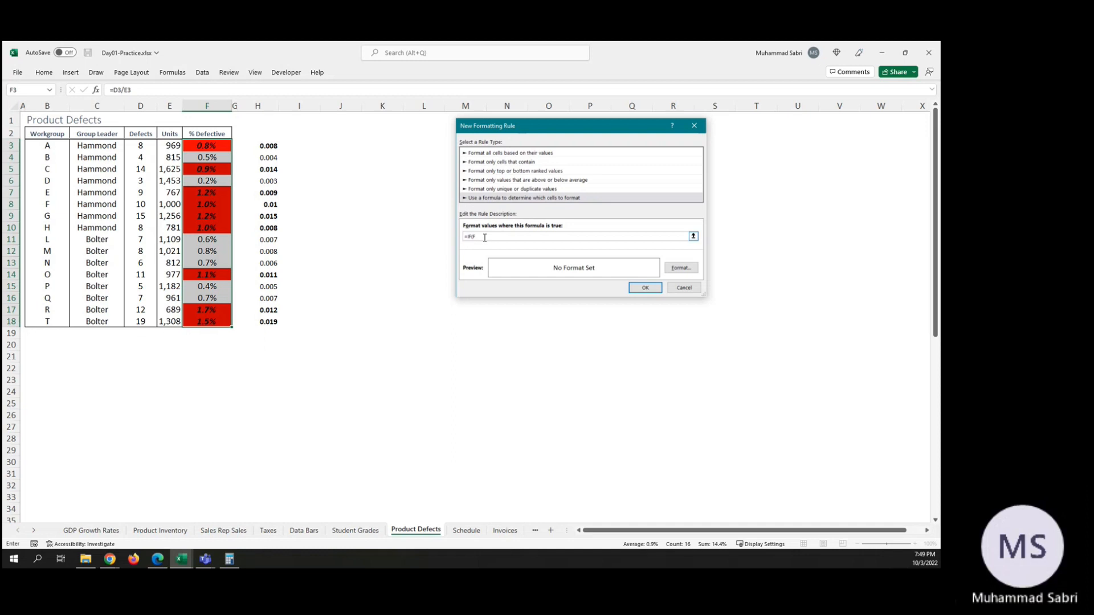
type("3")
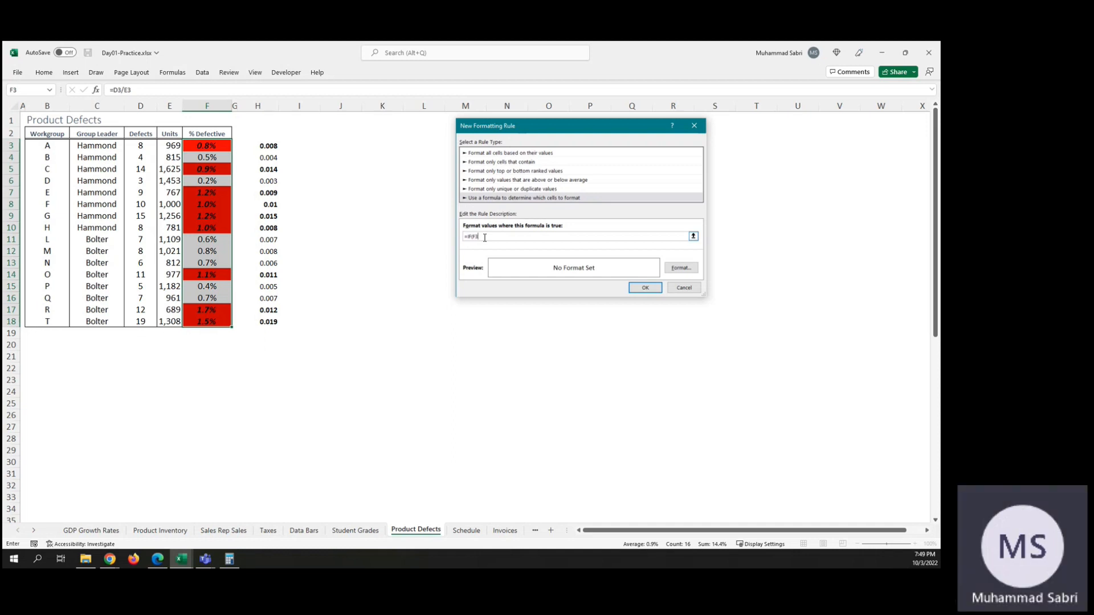
type(">=0.5,TRUE")
Step: Give the new rule a light green fill and bold font, and create the rule
left_click(674, 269)
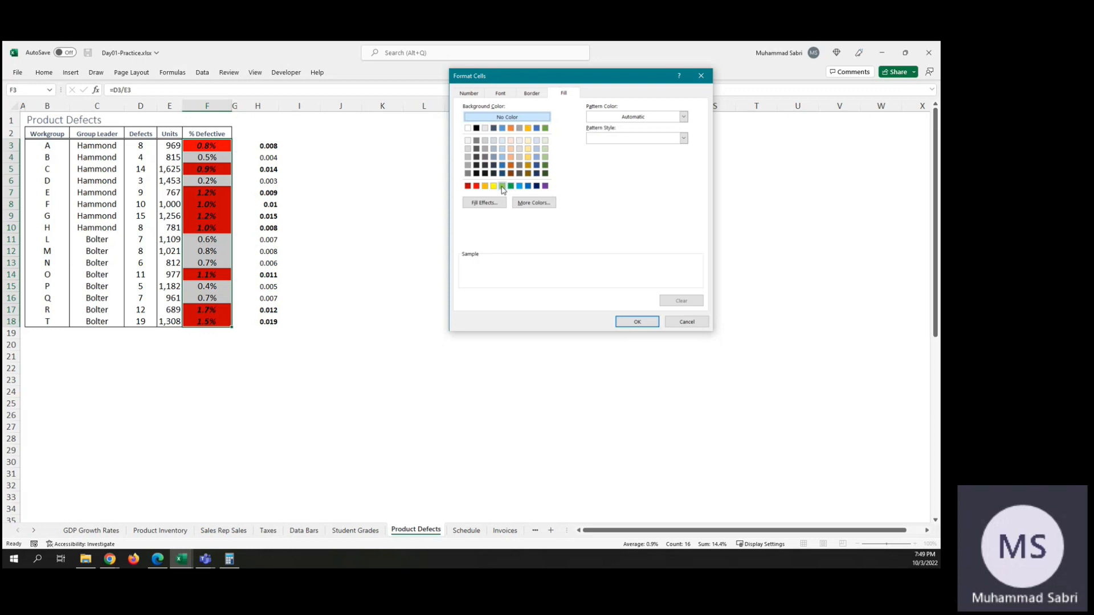
left_click(502, 187)
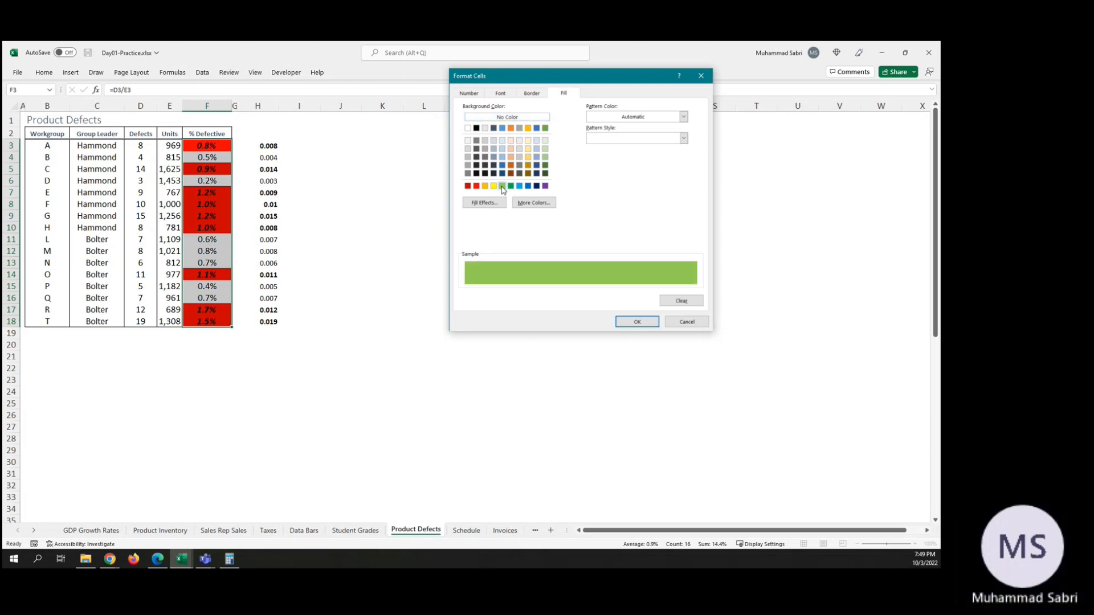
left_click(469, 94)
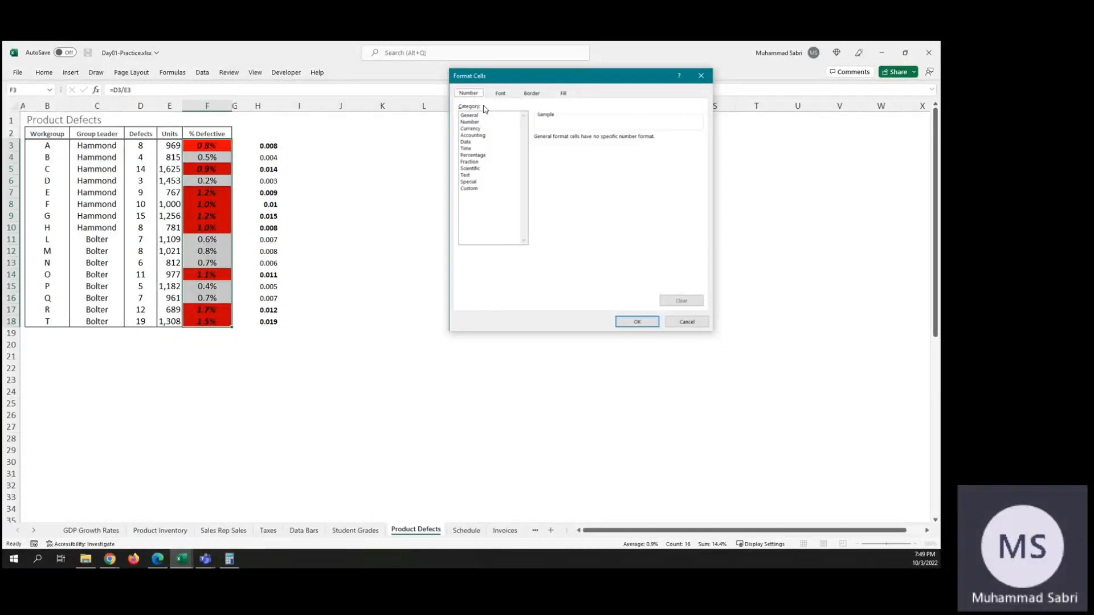
left_click(499, 94)
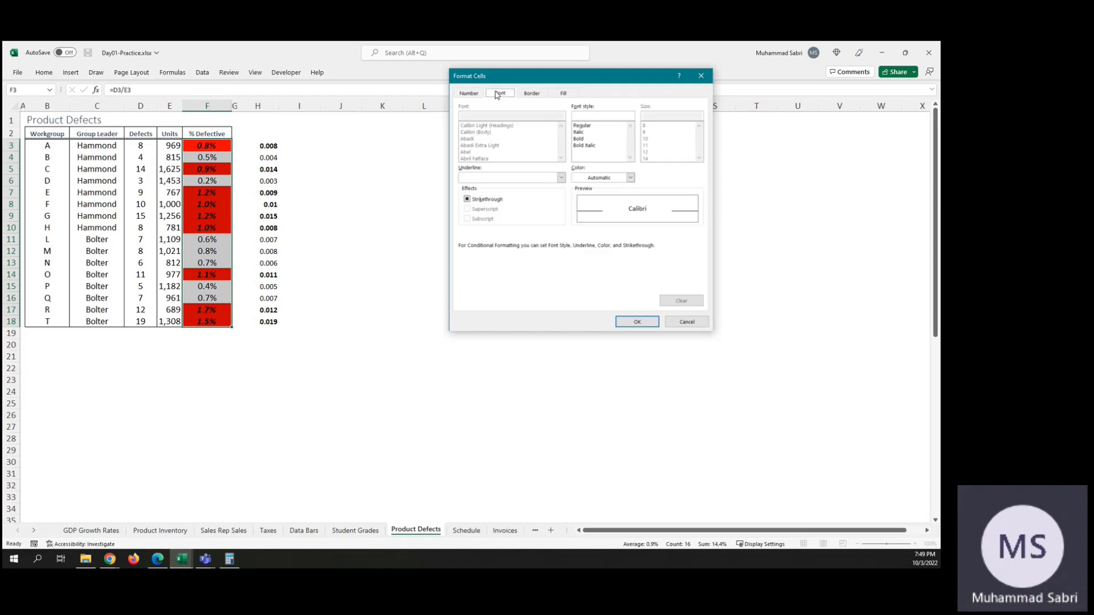
left_click(582, 139)
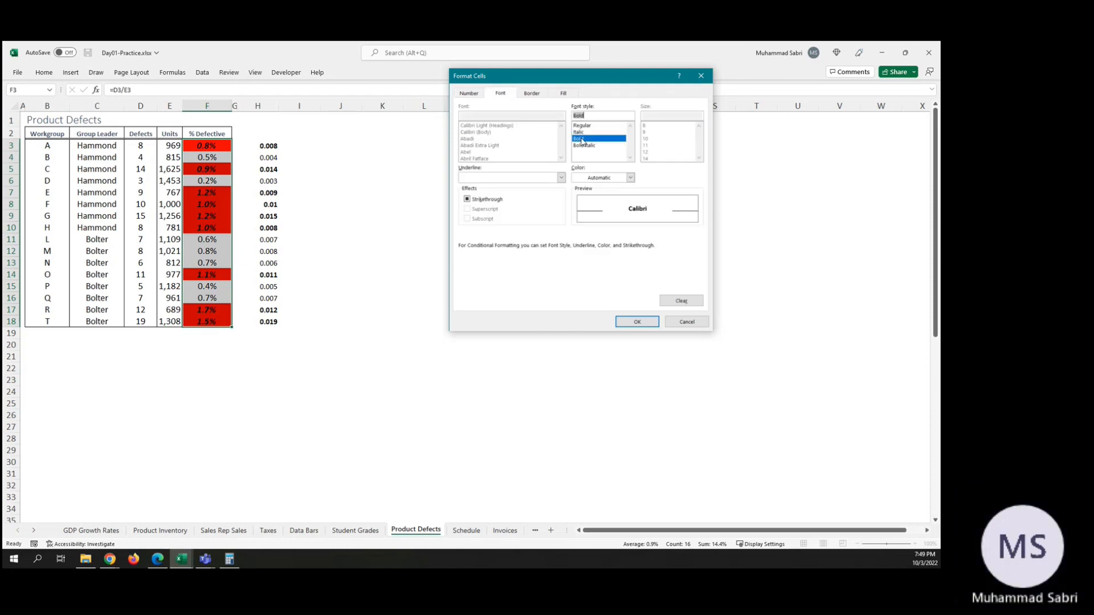
left_click(637, 321)
left_click(645, 290)
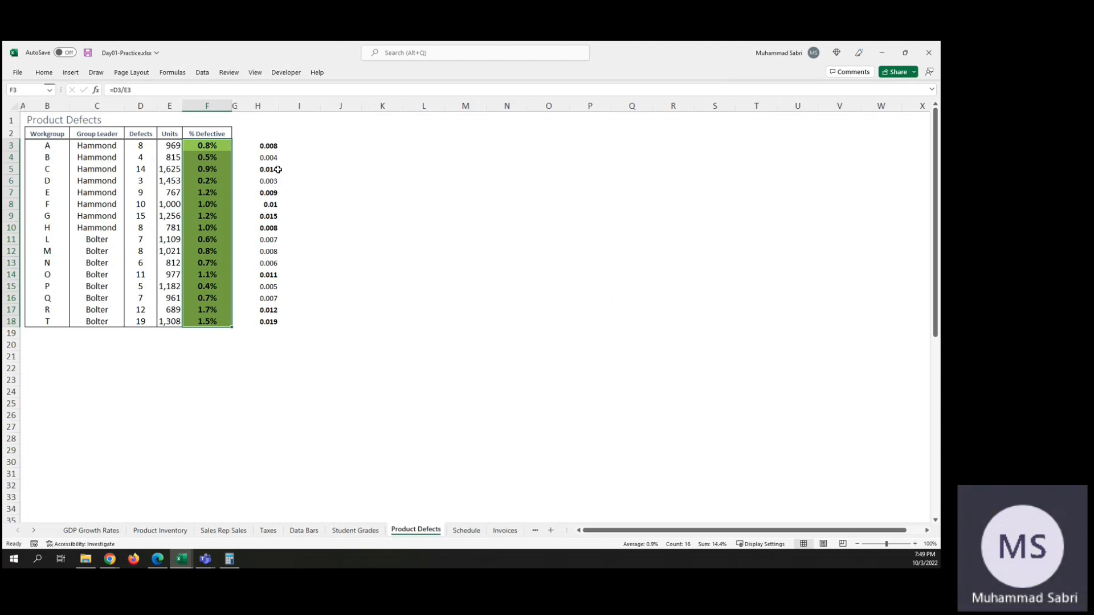
Step: Edit the green rule's formula so that it compares F3 with 0+0.005, and apply the change
left_click(42, 73)
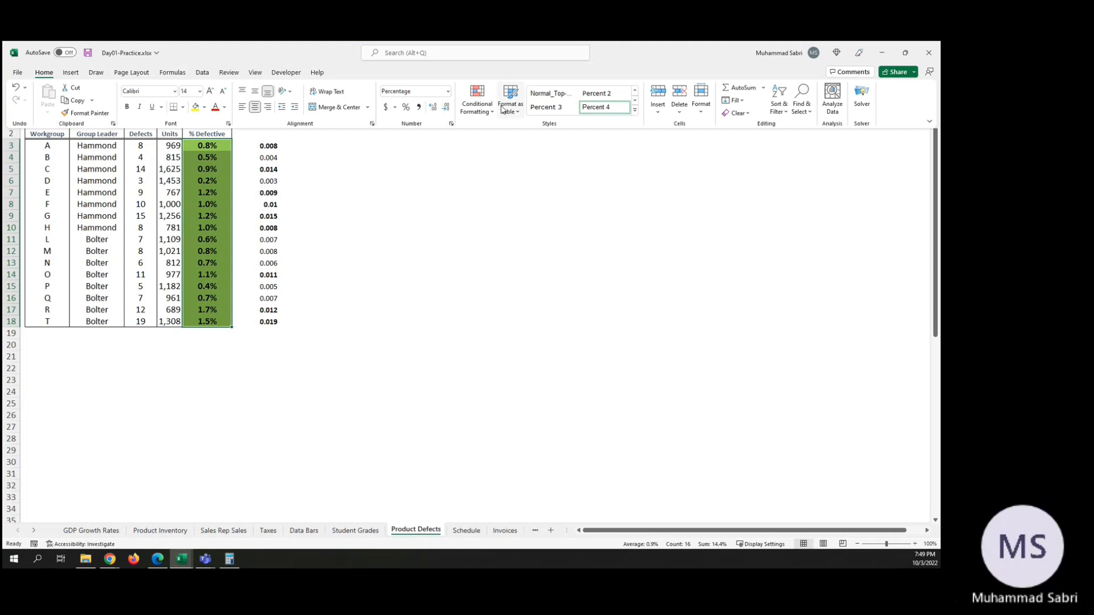
left_click(479, 111)
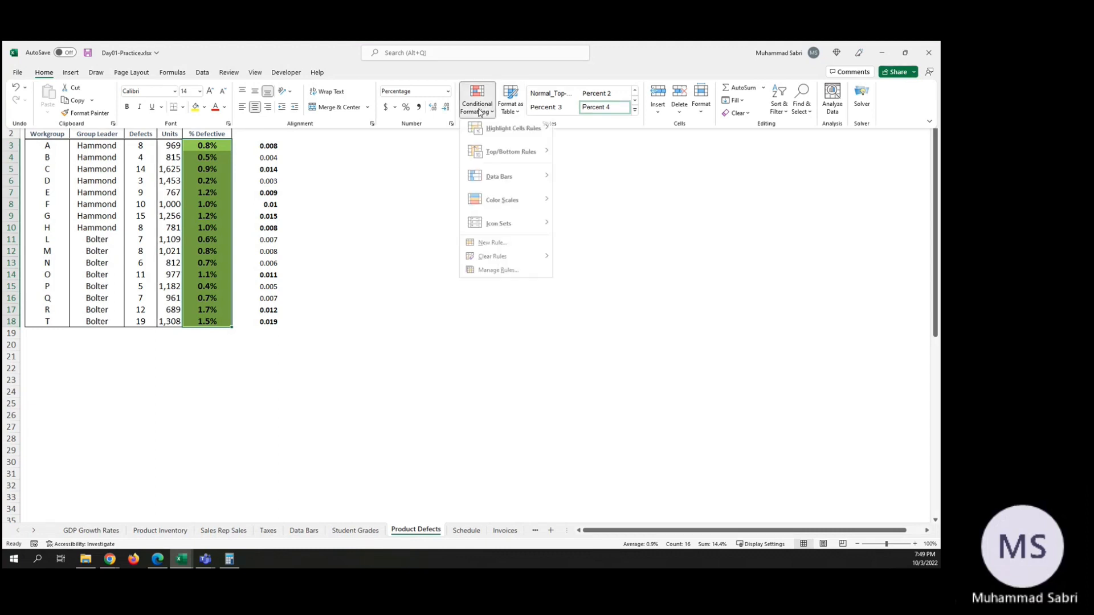
left_click(499, 275)
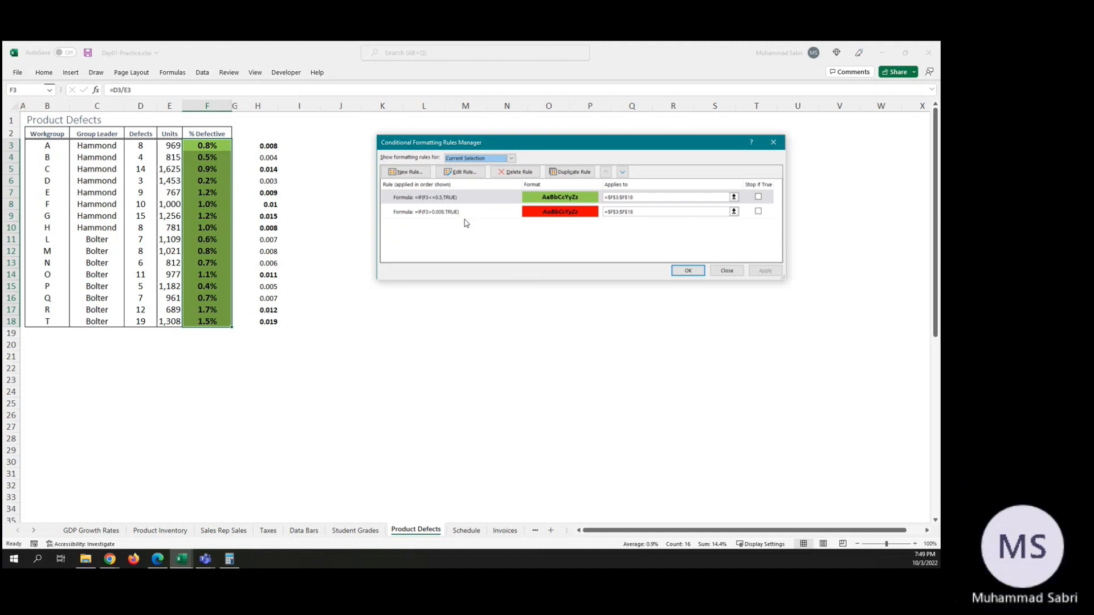
double_click(437, 198)
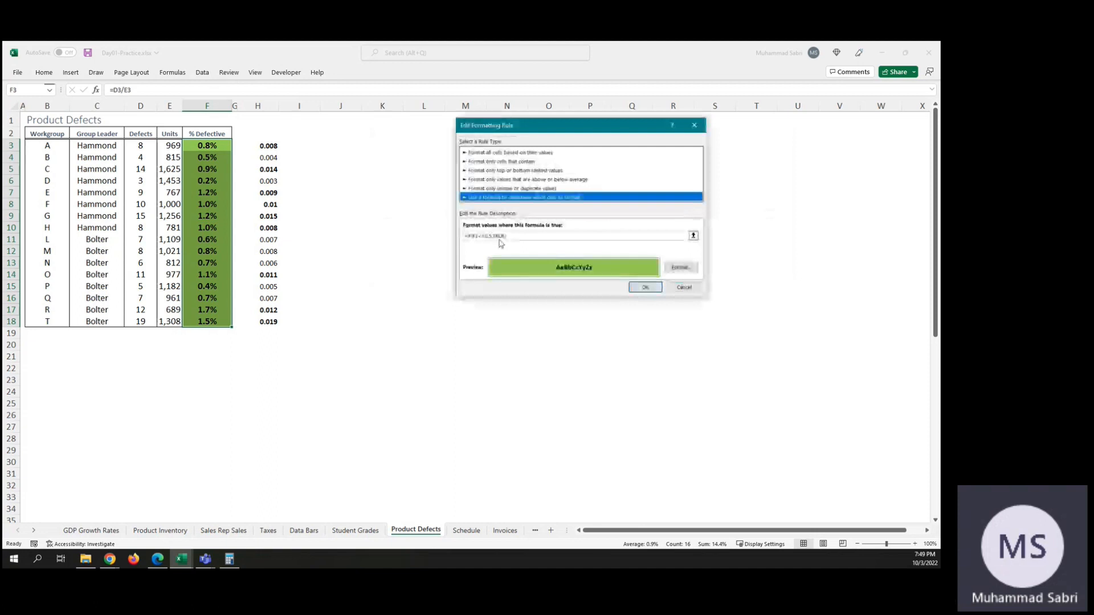
left_click(488, 236)
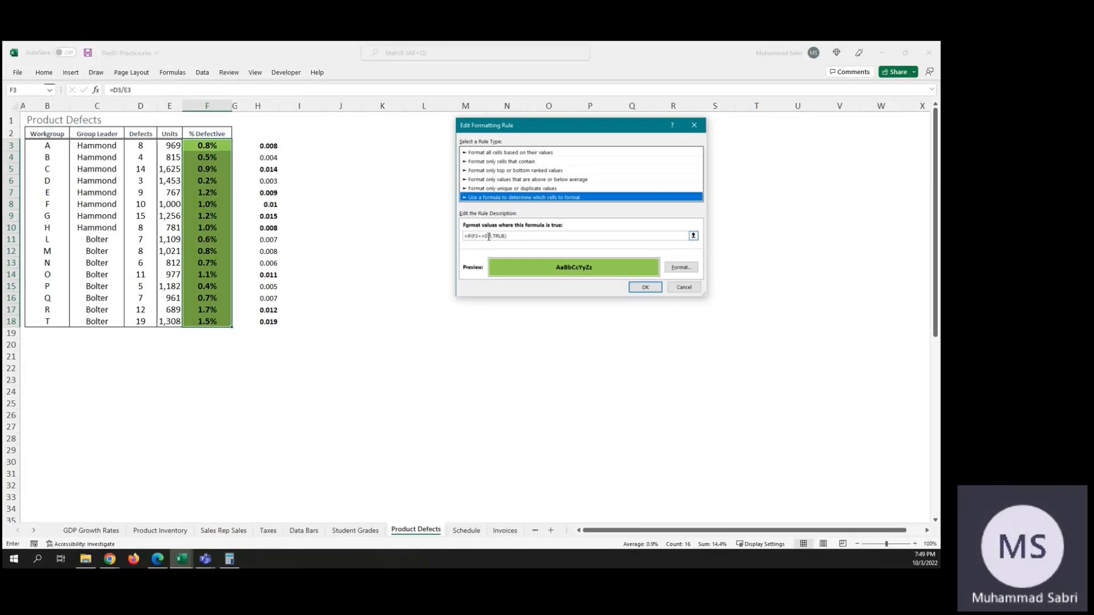
key("Right")
key("BackSpace")
key("BackSpace")
key("BackSpace")
key("BackSpace")
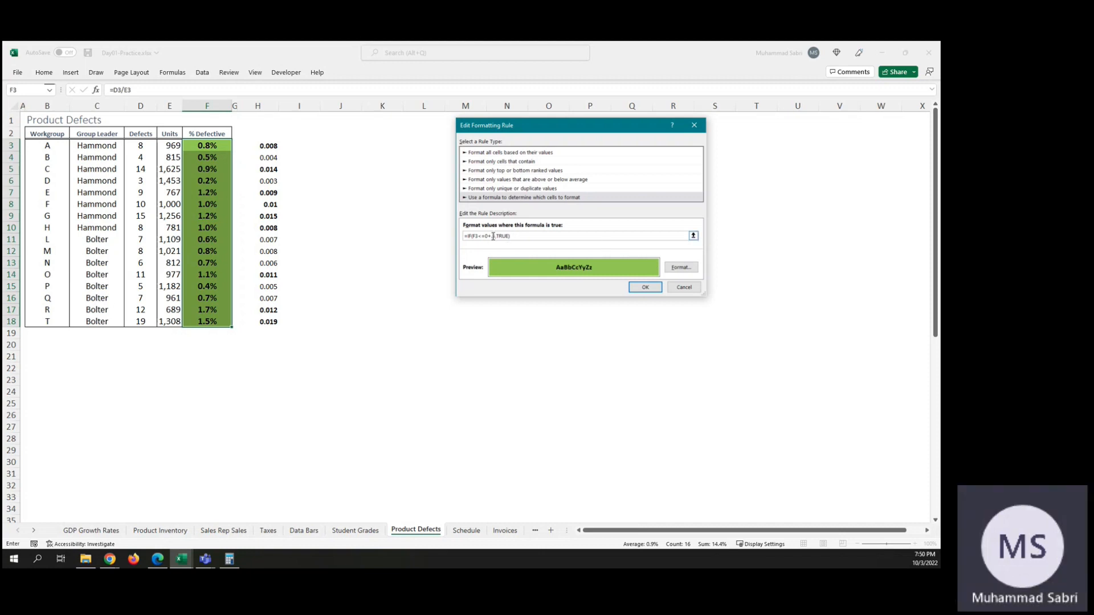
type("<")
left_click(495, 236)
key("BackSpace")
key("BackSpace")
type("0")
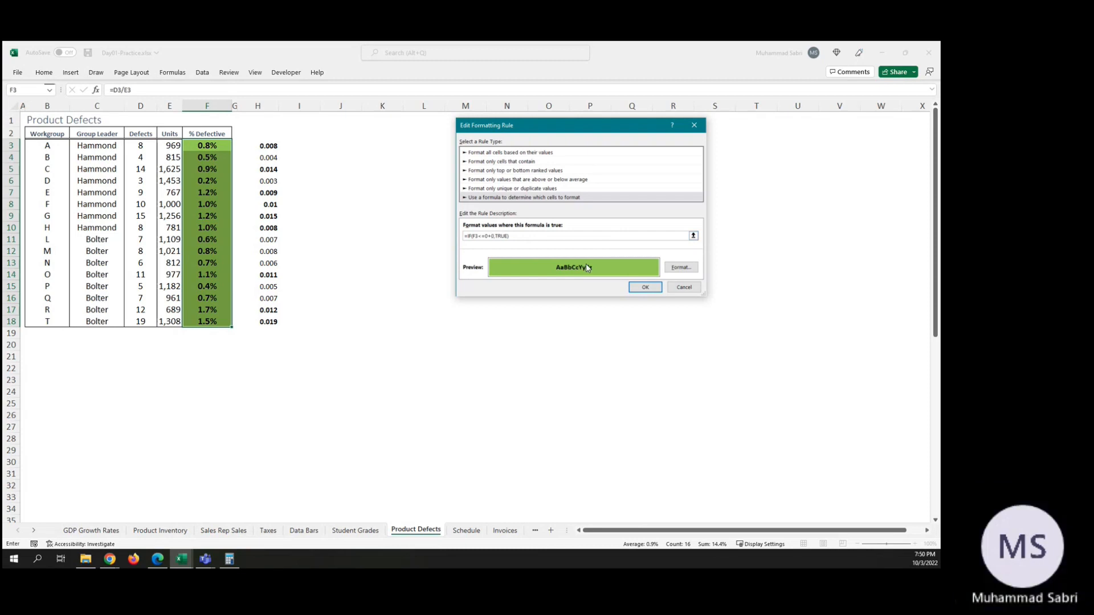
type(".005")
left_click(650, 287)
left_click(766, 270)
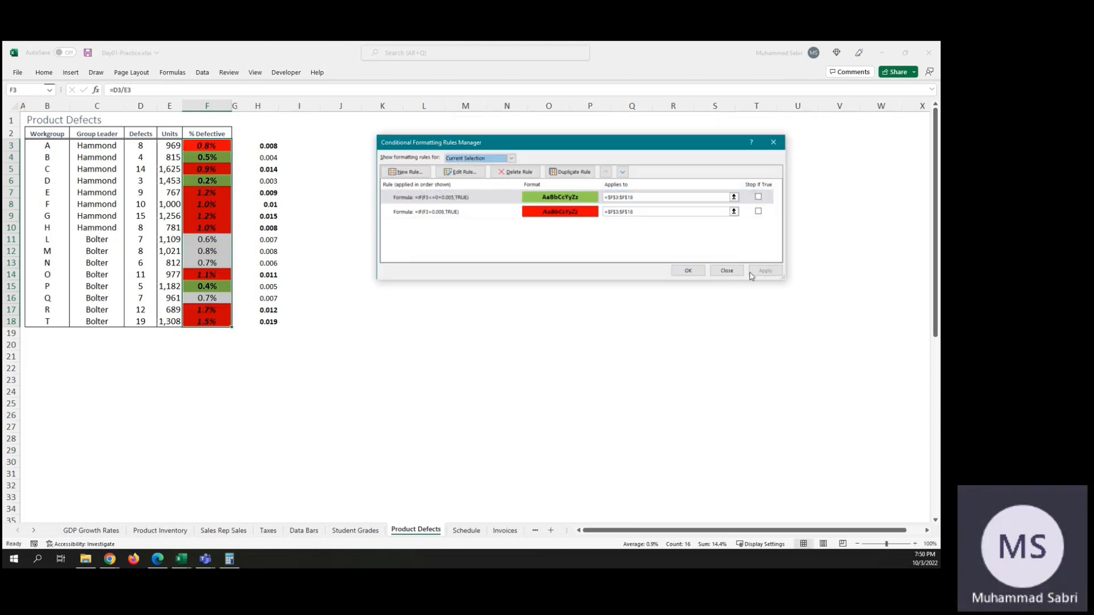
left_click(688, 271)
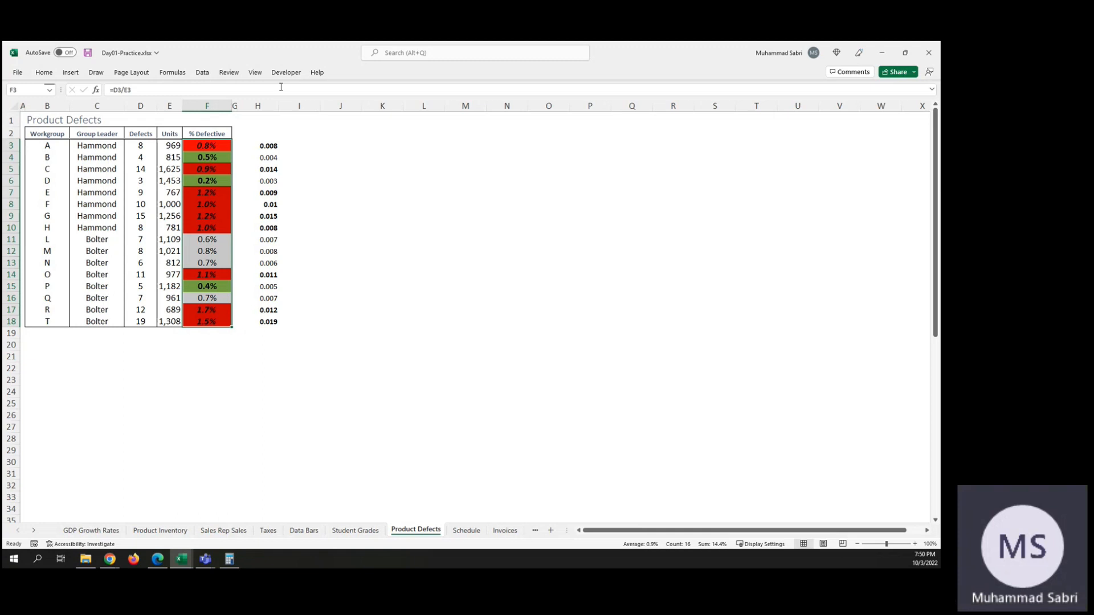
Step: Autofit column H and extend the values in H3:H18 to ten decimal places
left_click_drag(280, 109, 313, 105)
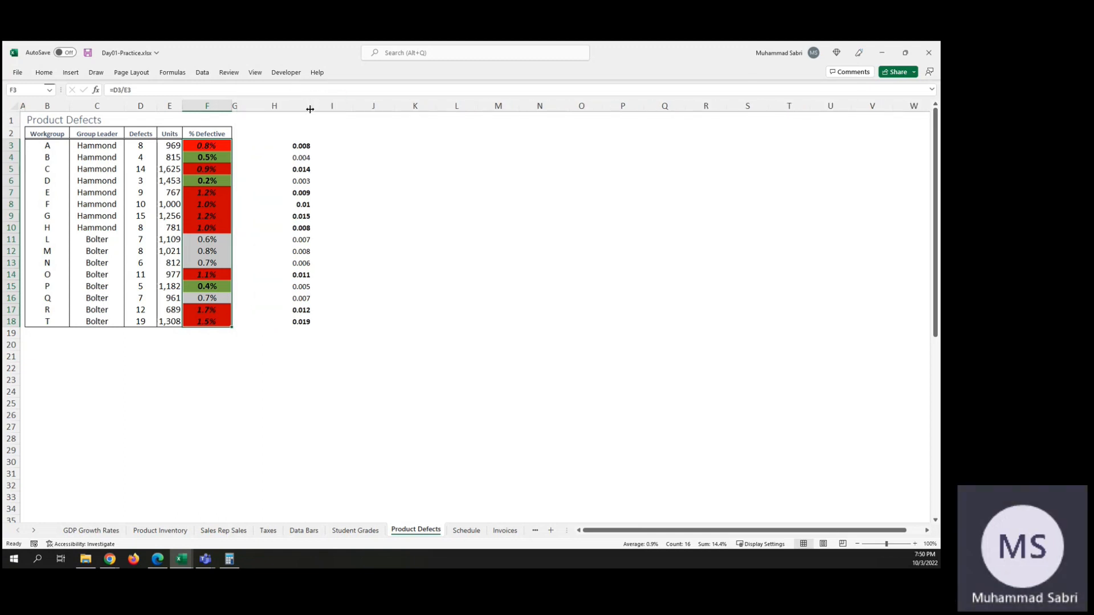
double_click(310, 109)
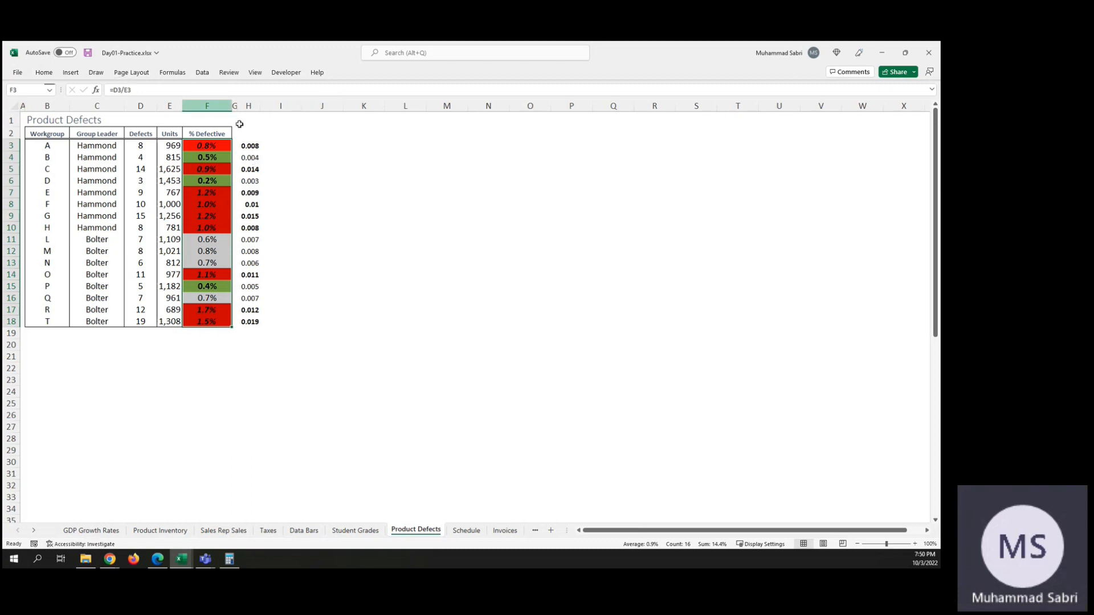
left_click(249, 146)
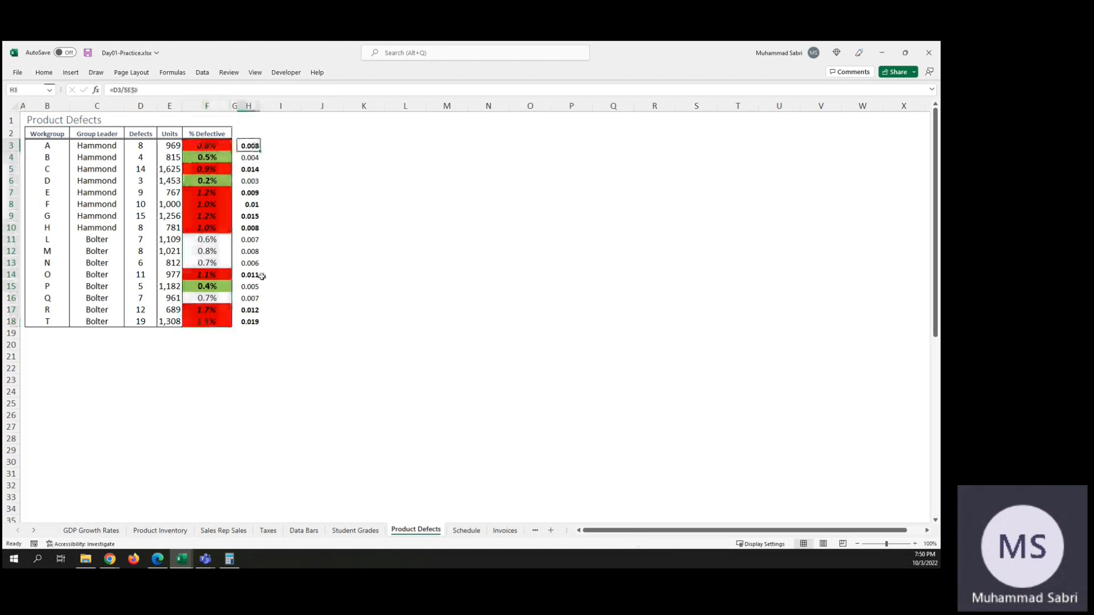
left_click(256, 321, "shift")
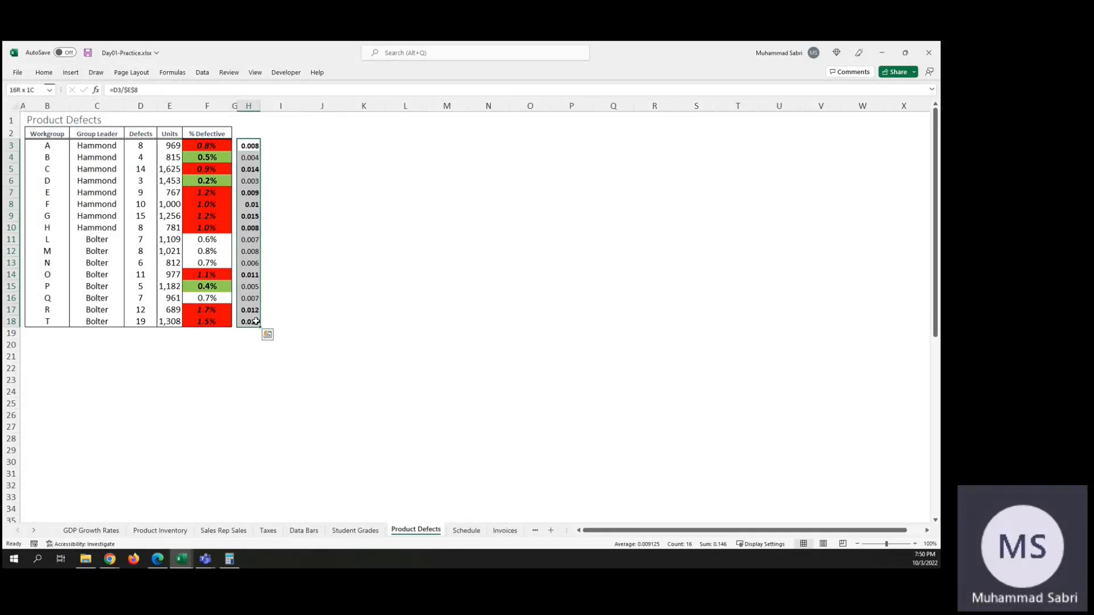
left_click(44, 73)
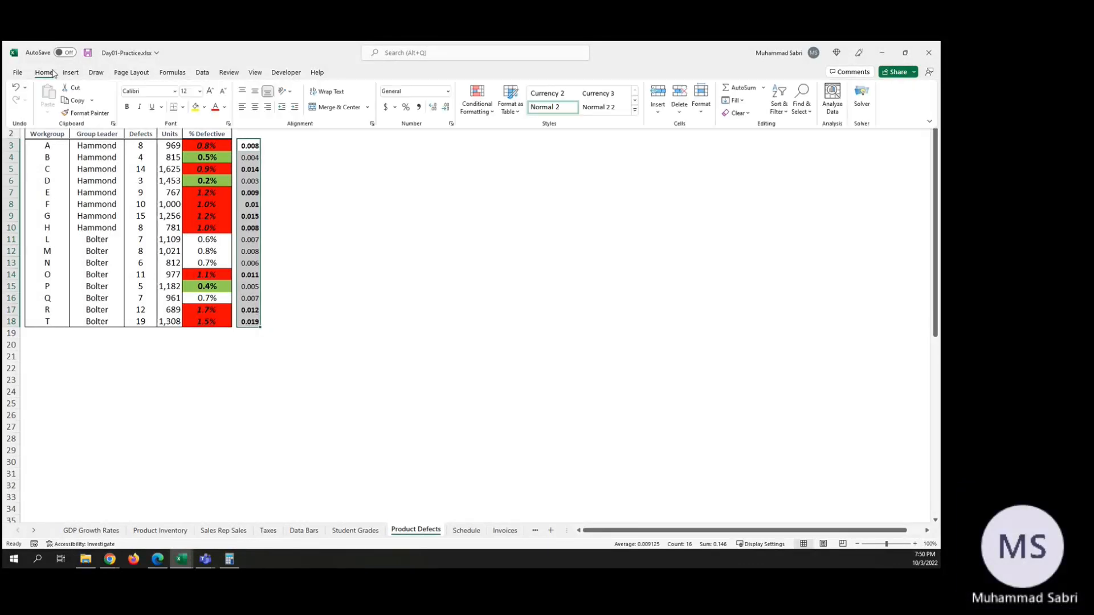
left_click(433, 108)
left_click(433, 108)
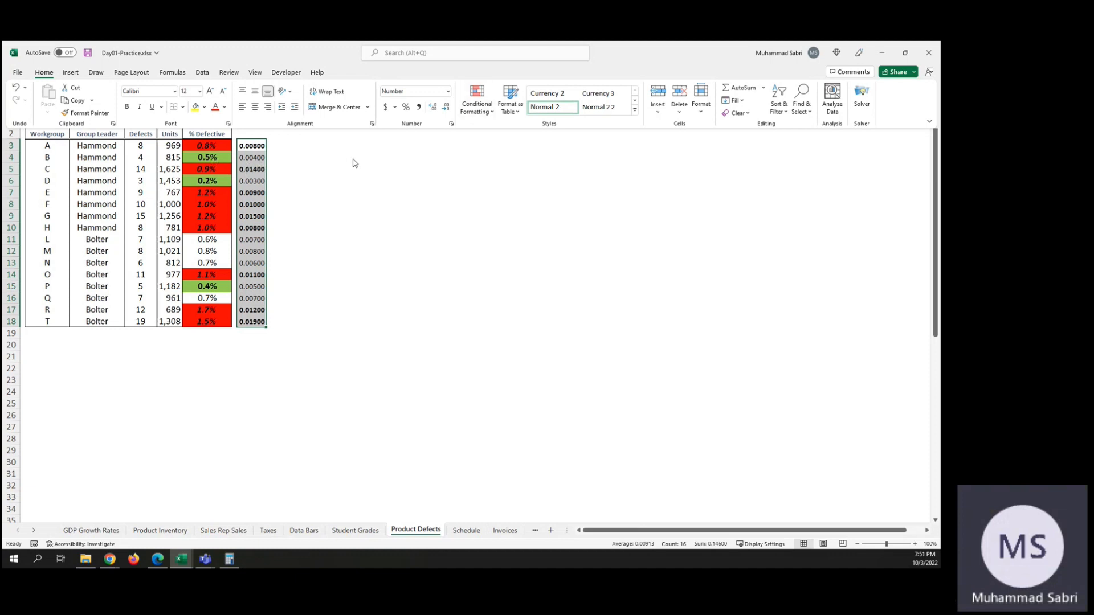
left_click(432, 110)
left_click(432, 110)
left_click(433, 110)
left_click(433, 110)
left_click(432, 110)
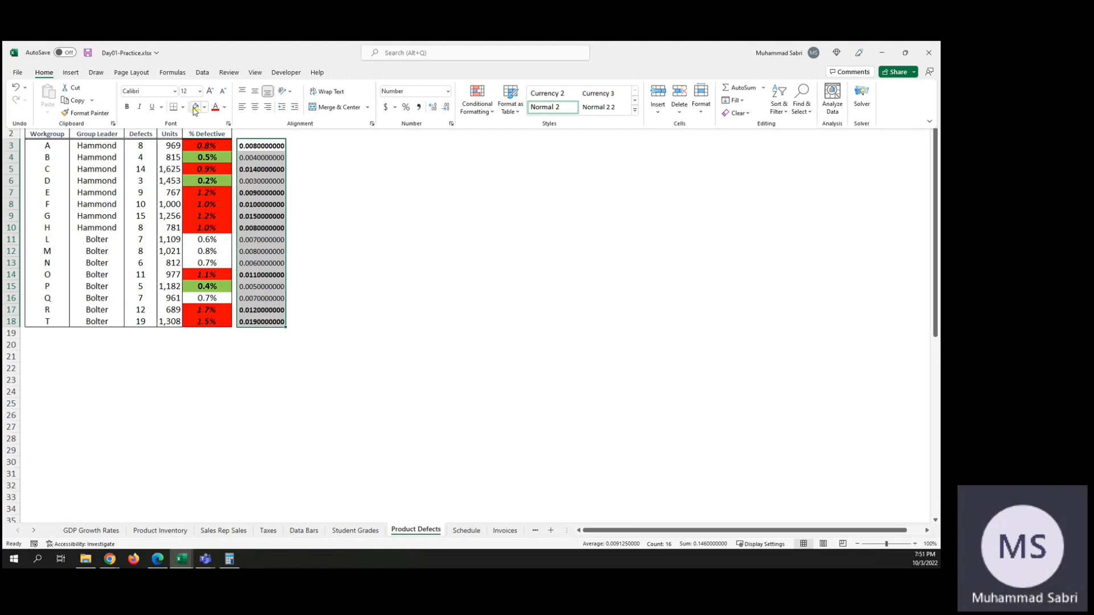
double_click(45, 73)
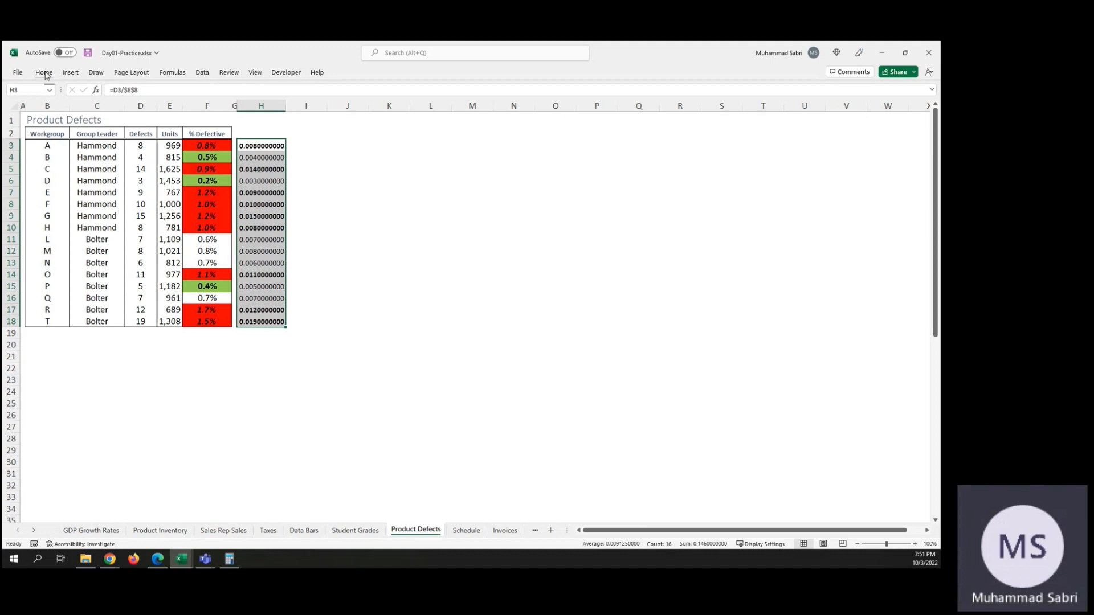
left_click(45, 74)
left_click(48, 75)
Step: Try the relative formula =D3/E8 in H3, fill it down to H18 and inspect H14
left_click(138, 89)
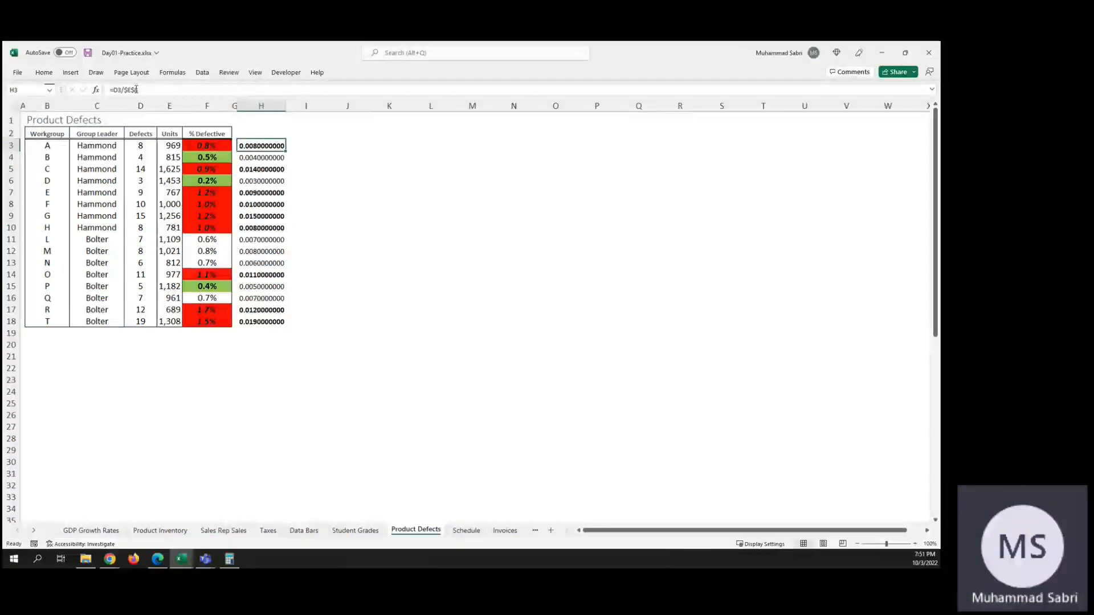
key("BackSpace")
key("BackSpace")
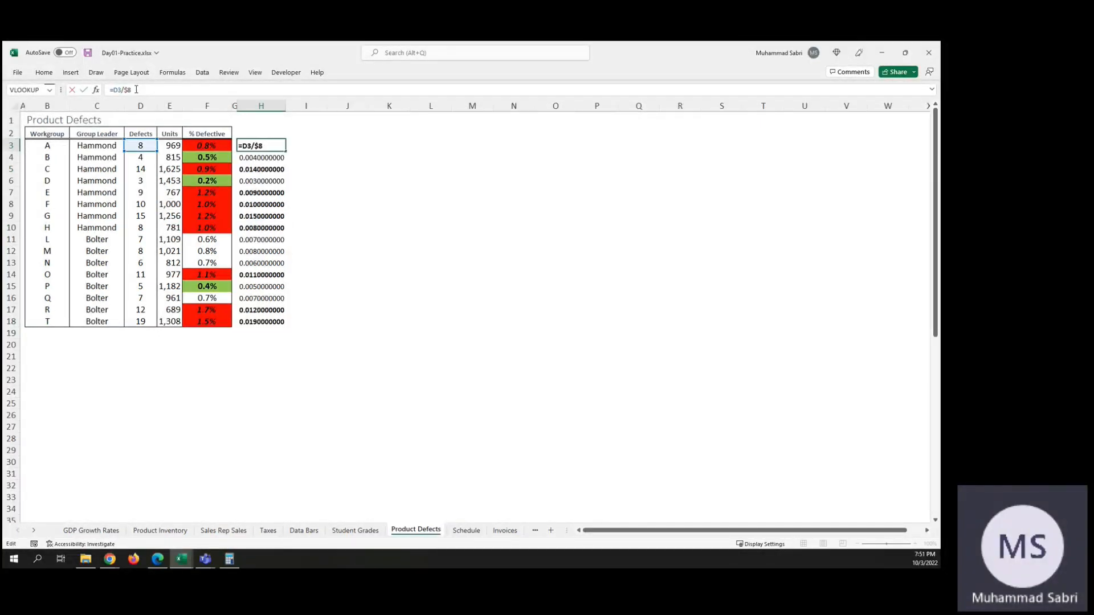
key("BackSpace")
type("$E$")
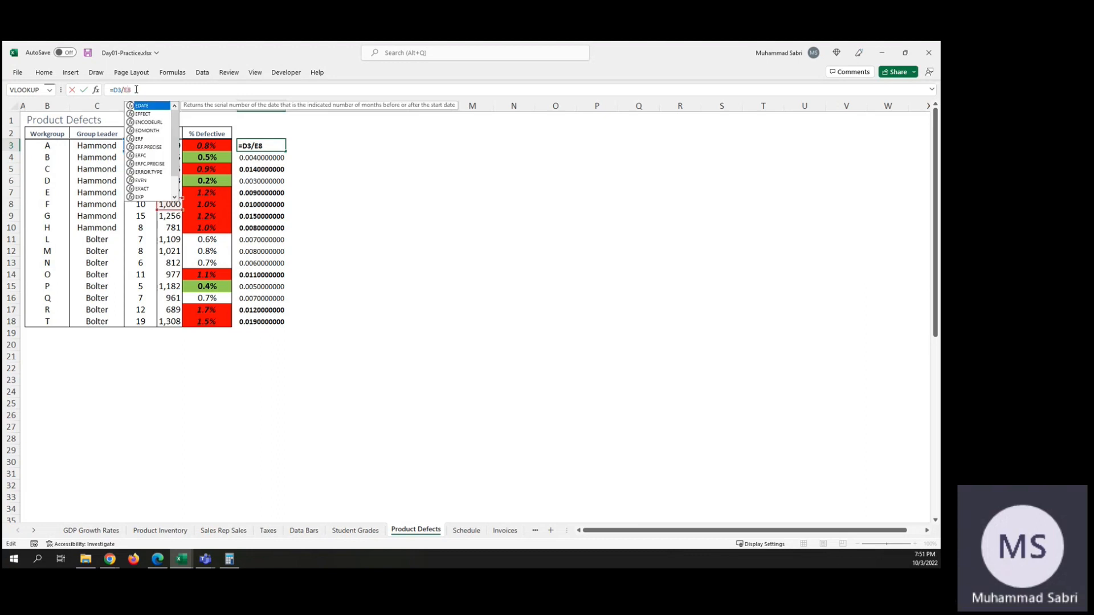
key("Return")
key("Up")
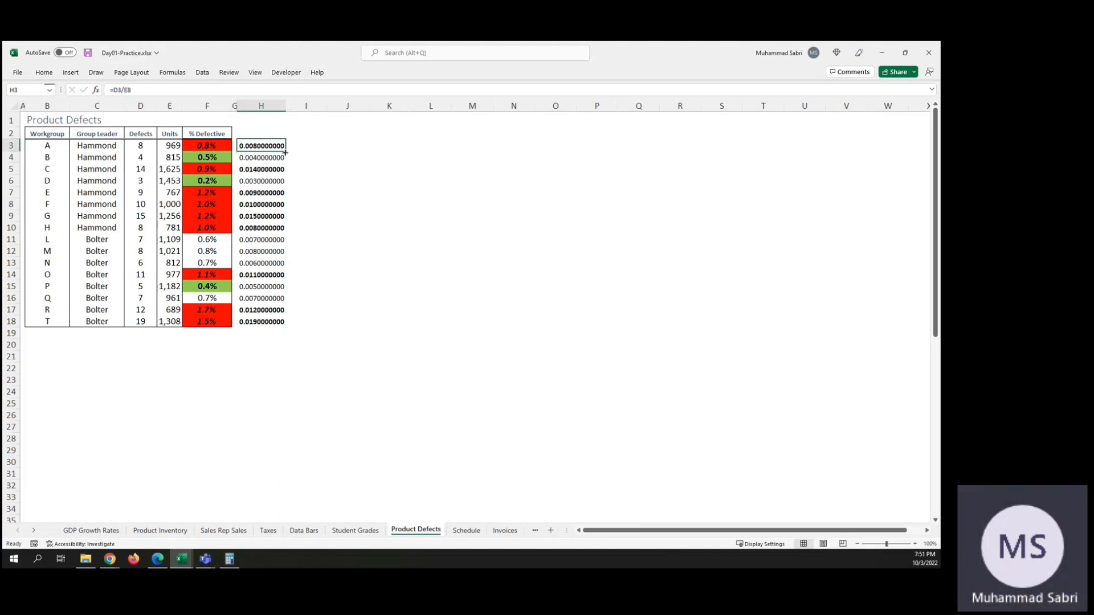
left_click_drag(285, 152, 287, 327)
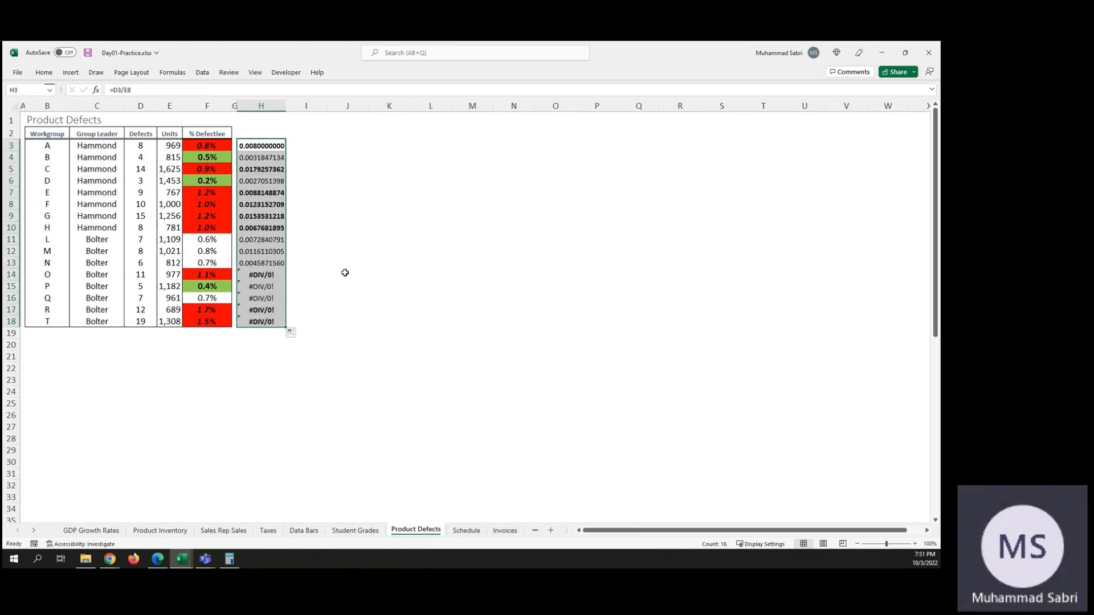
left_click(268, 274)
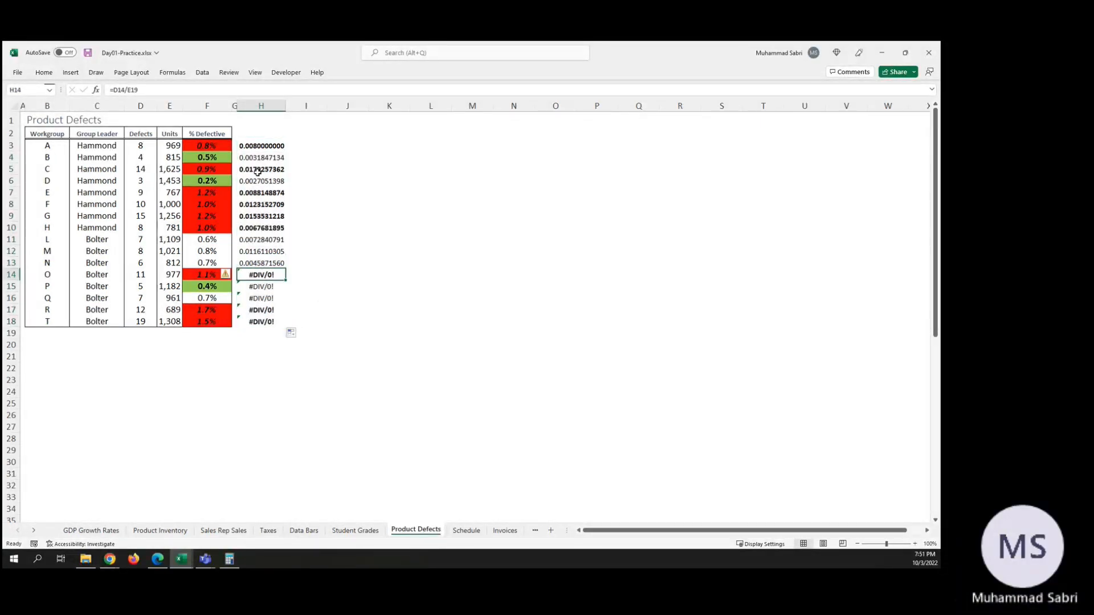
Step: Correct the formula in H3 to =D3/E3 and fill it down through H18
left_click(258, 148)
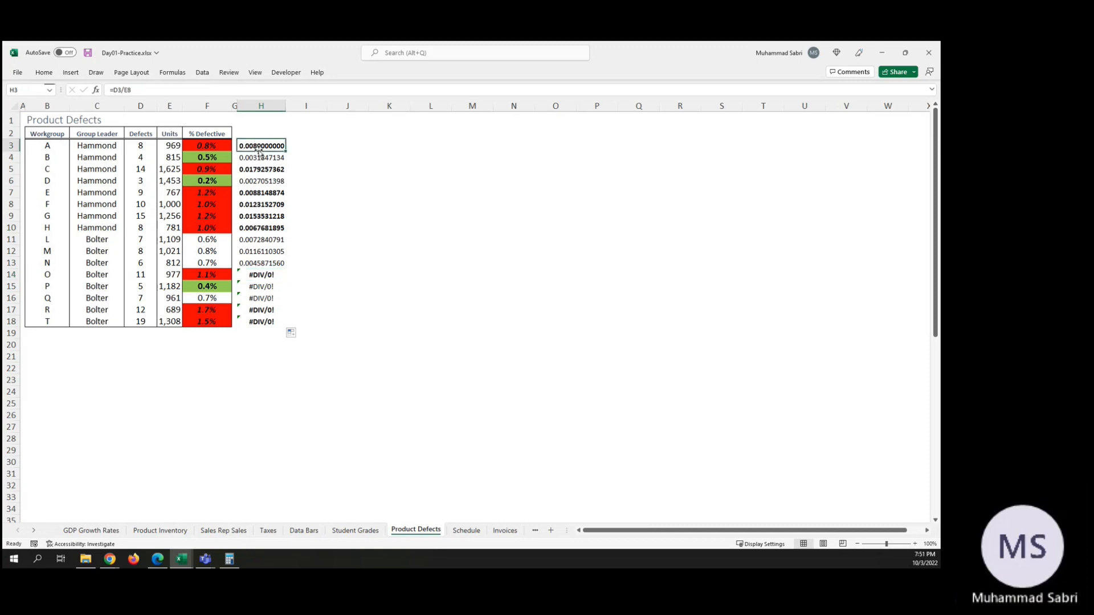
left_click(132, 89)
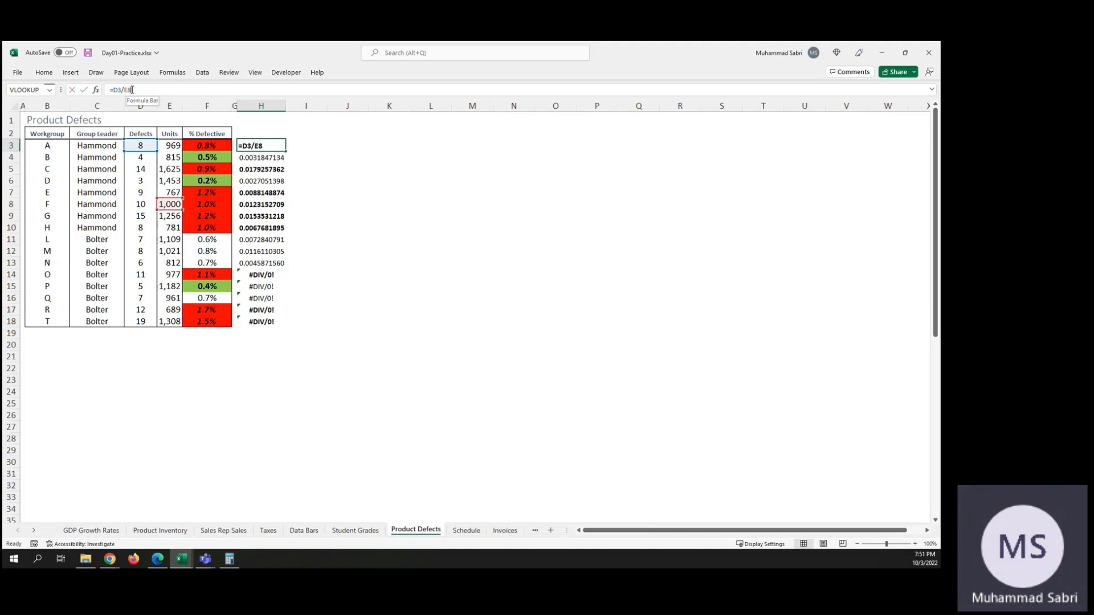
key("BackSpace")
type("3")
key("ctrl+Return")
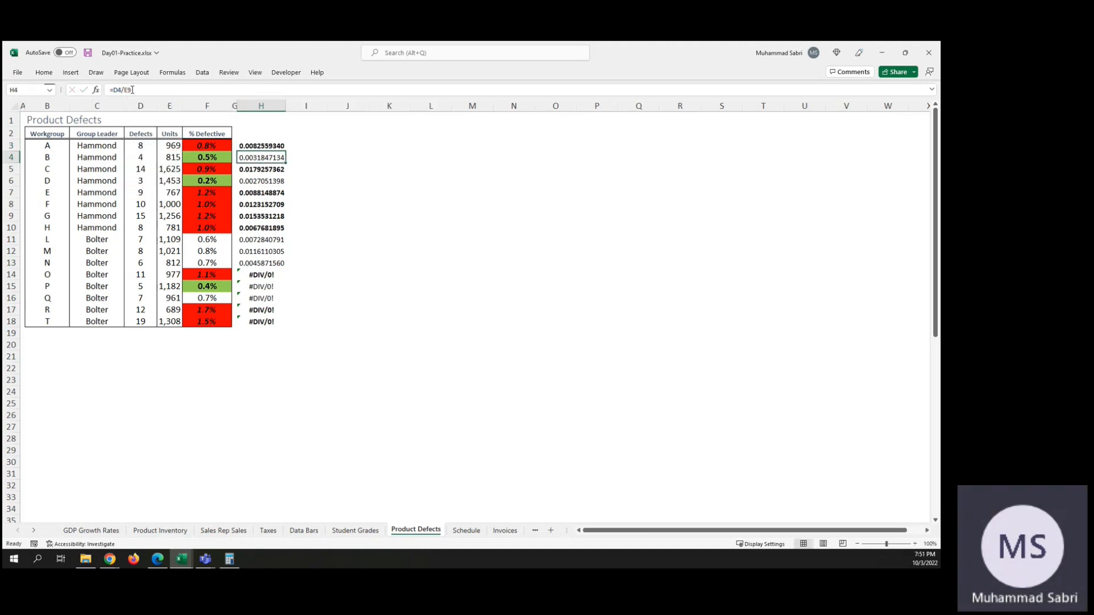
left_click_drag(285, 151, 282, 326)
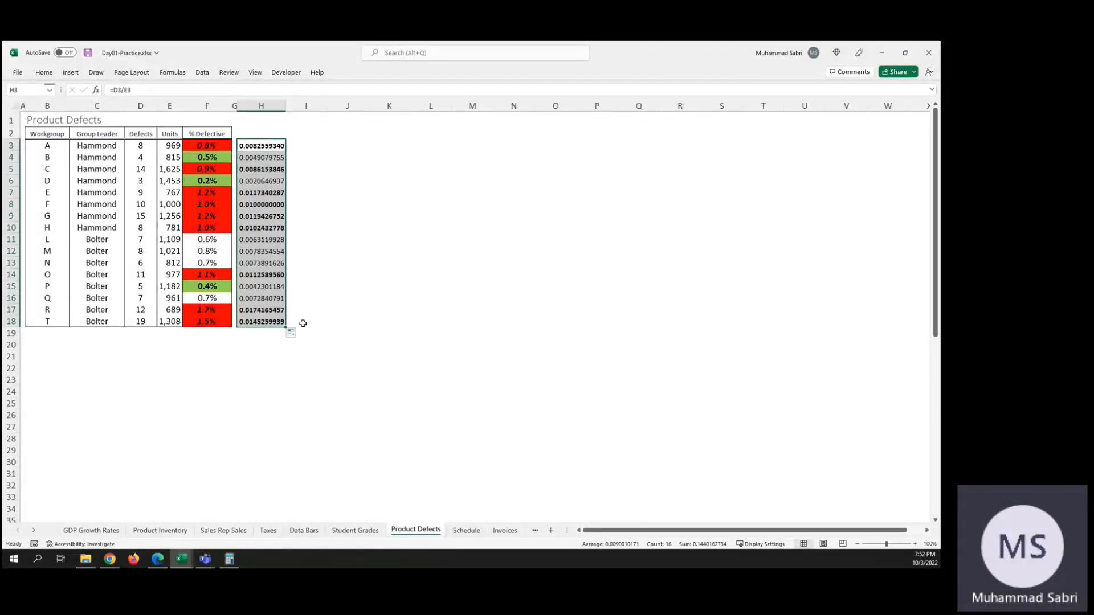
left_click(303, 324)
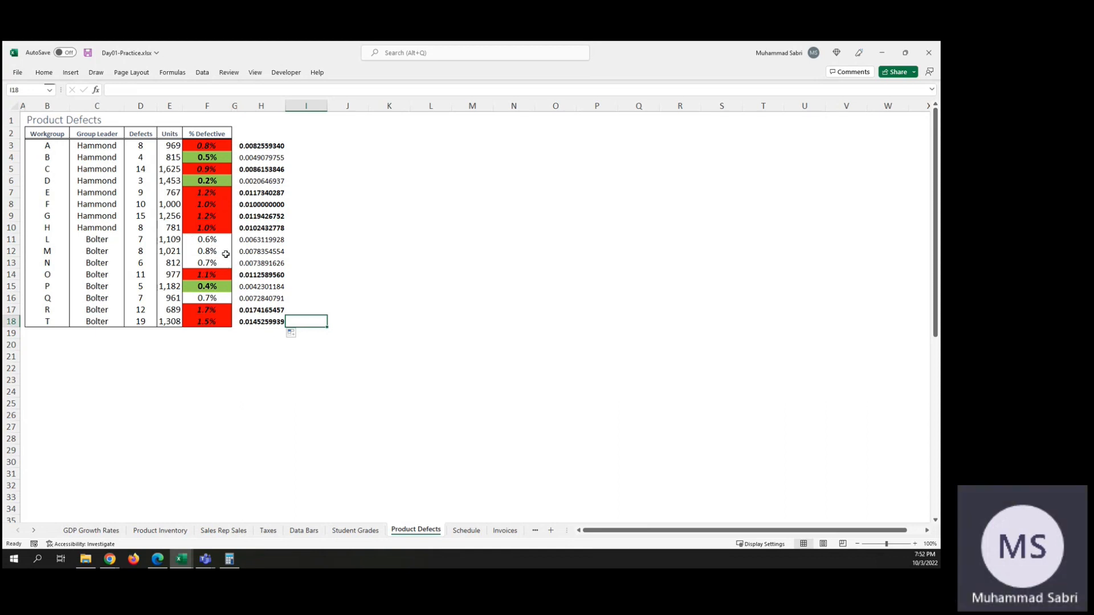
Step: Remove the redundant 0+ before 0.005 in the green % Defective rule's formula and apply the change
left_click(202, 145)
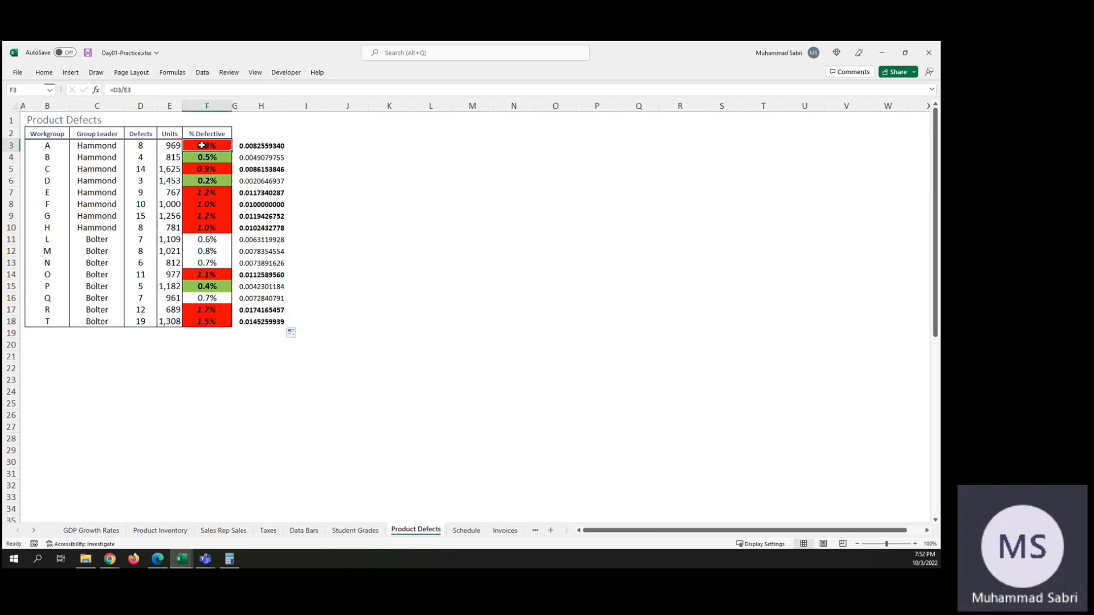
left_click(49, 72)
left_click(485, 107)
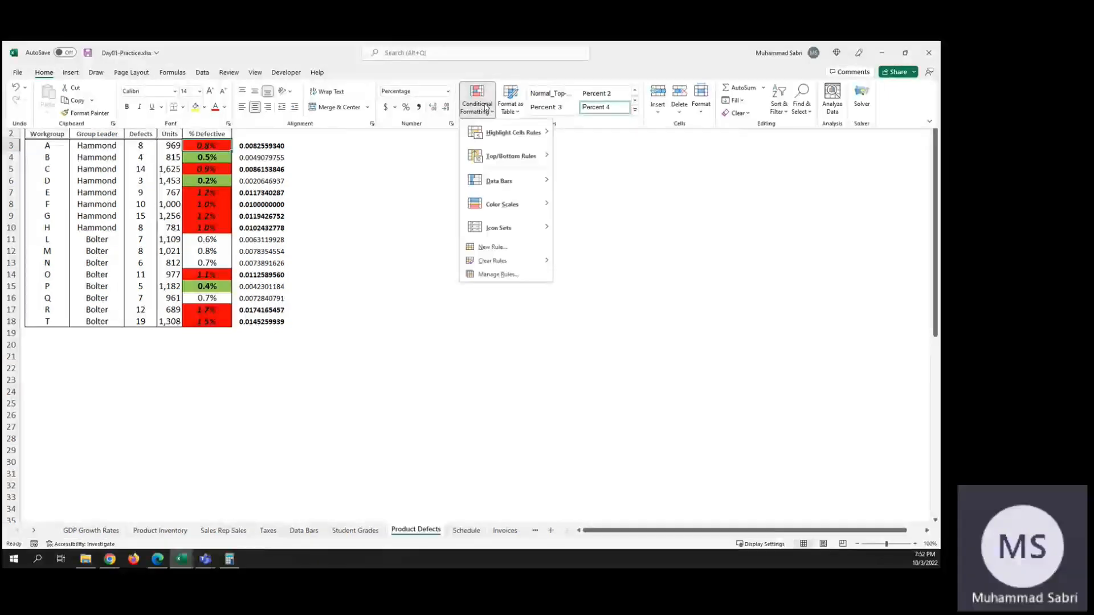
left_click(498, 275)
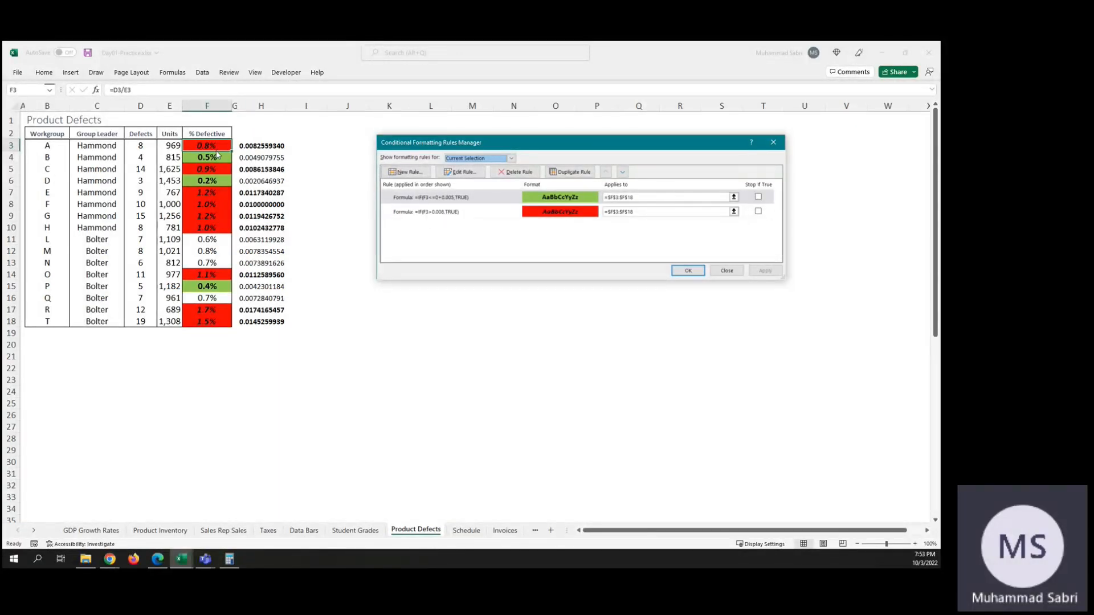
double_click(447, 199)
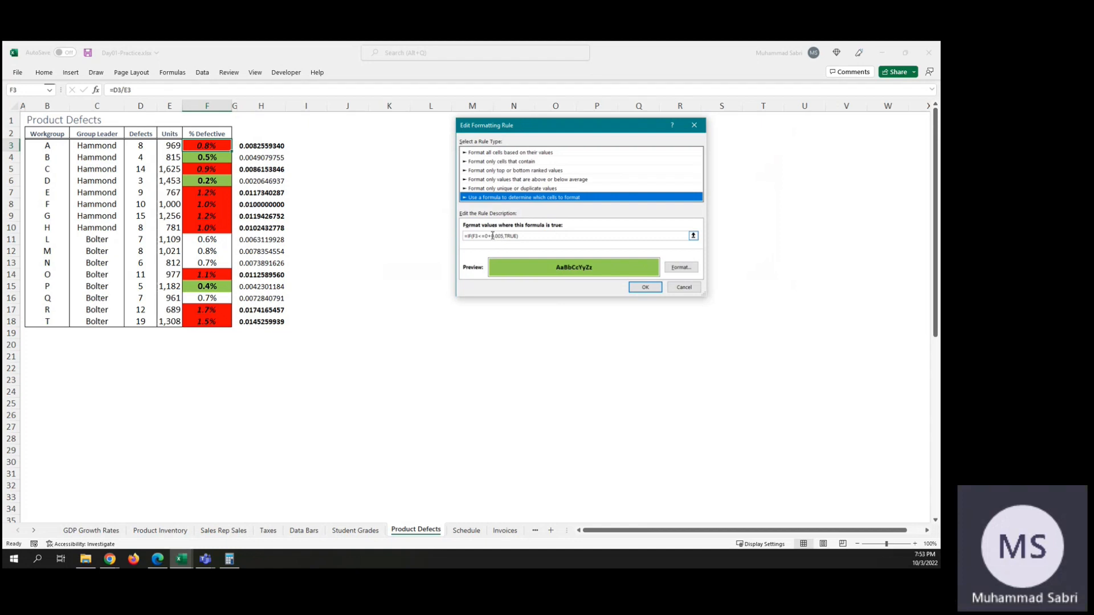
left_click(491, 236)
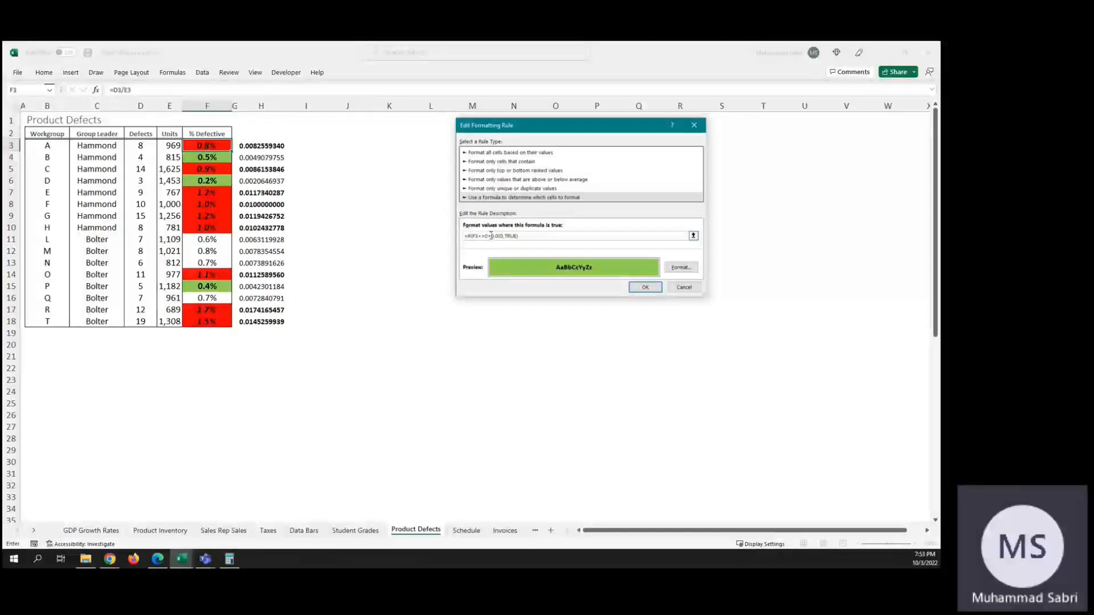
key("BackSpace")
left_click(645, 287)
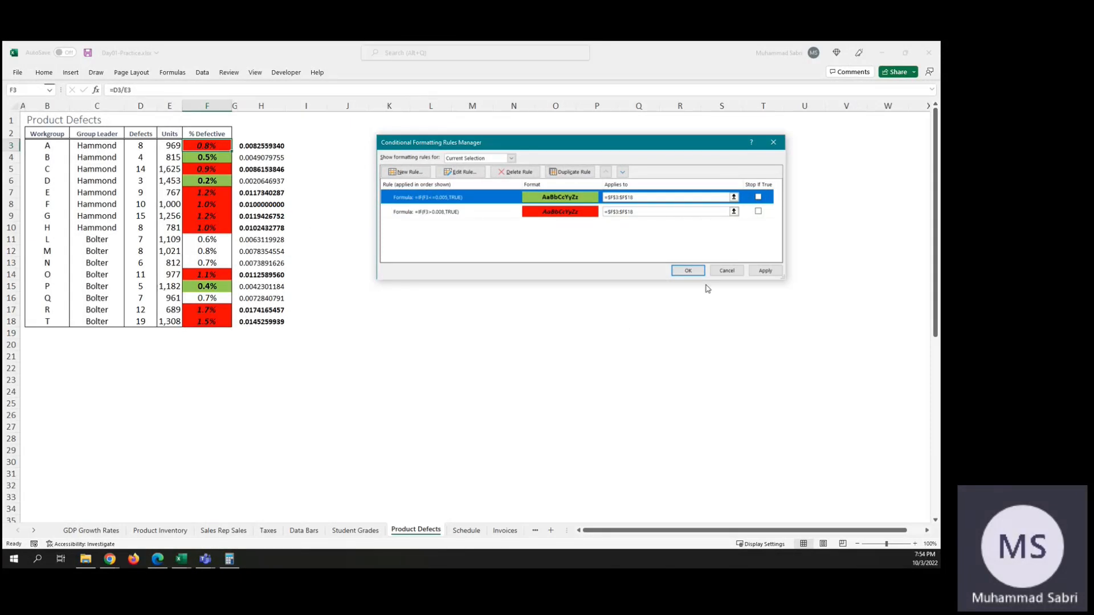
left_click(773, 274)
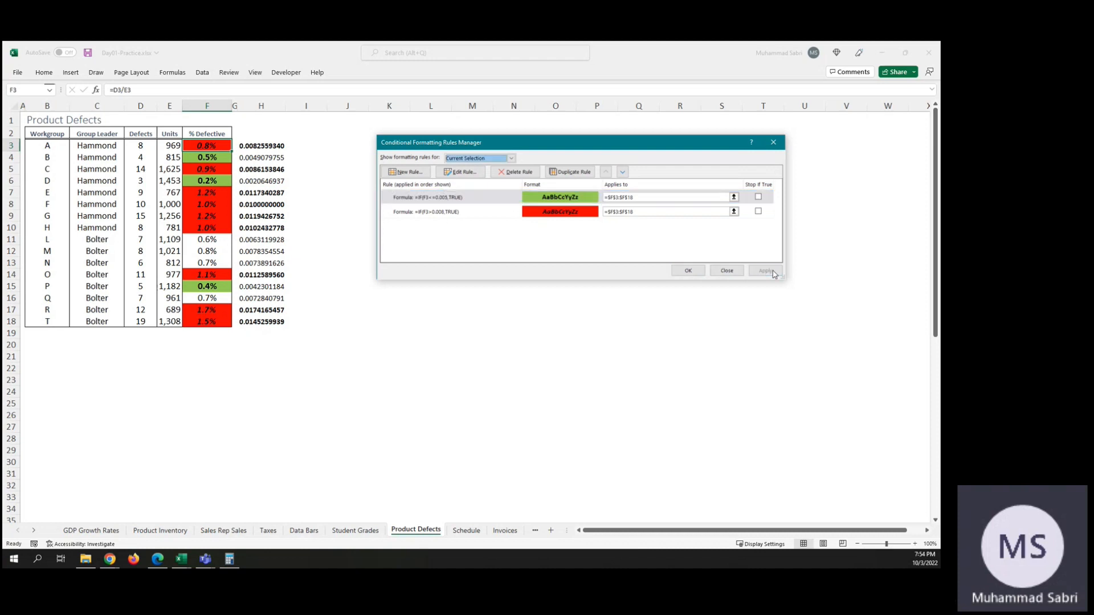
left_click(688, 271)
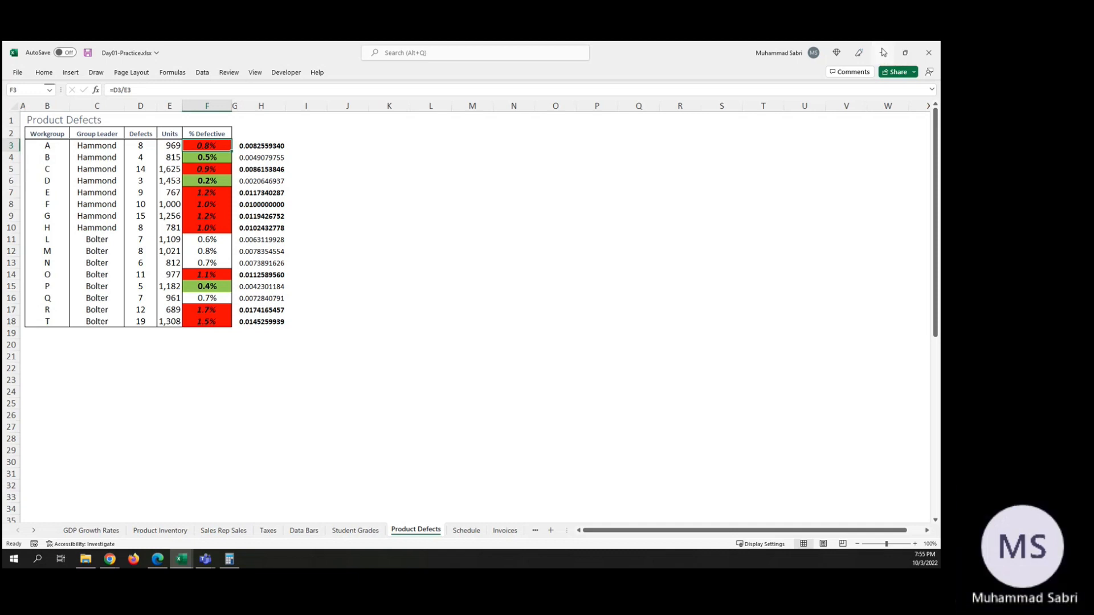
Step: Minimize the practice workbook and calculator, review the AND and OR formula example in the browser's conditional formatting article, and close the article
left_click(882, 53)
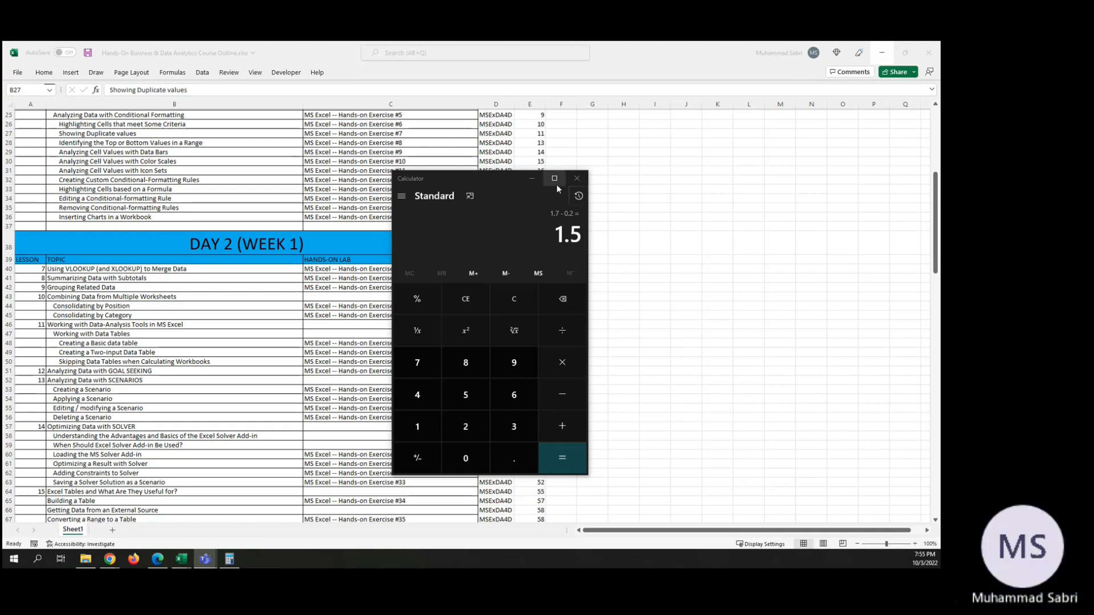
left_click(532, 178)
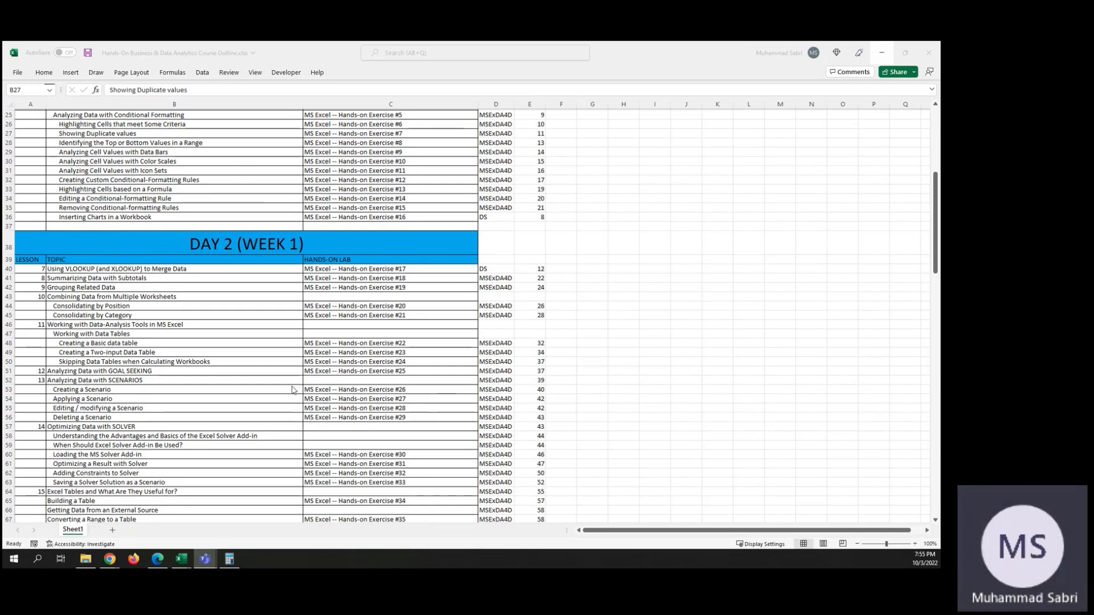
left_click(110, 559)
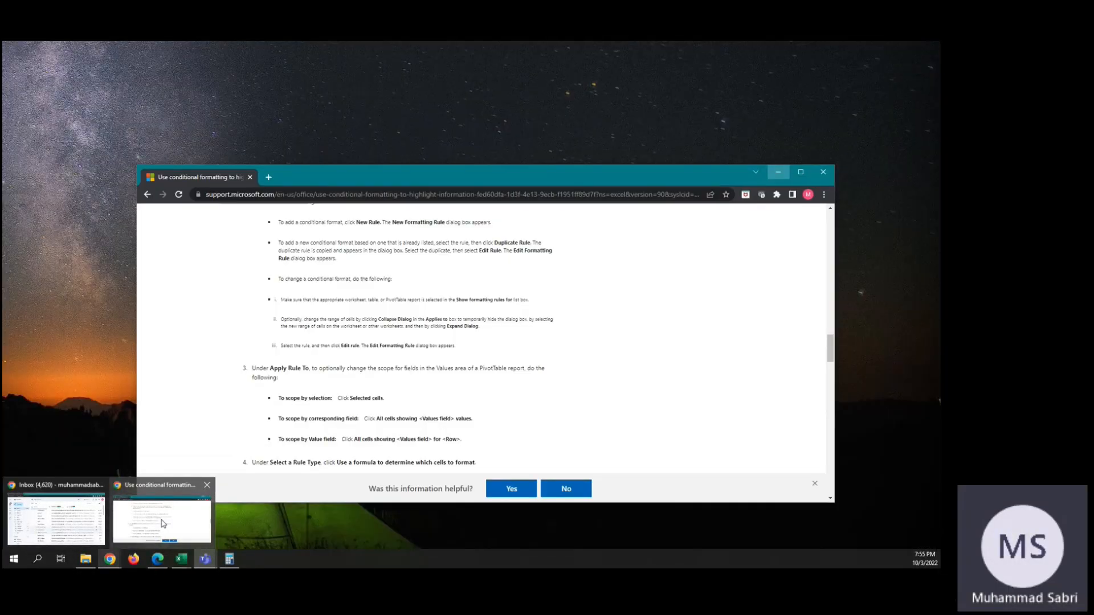
left_click(163, 523)
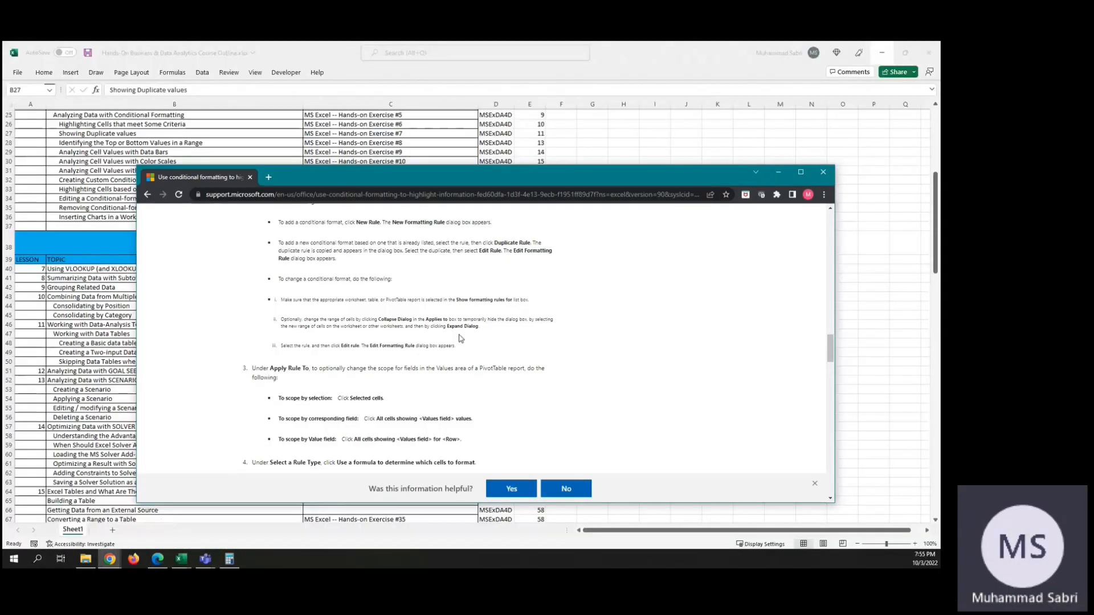
scroll(621, 287, "down", 5)
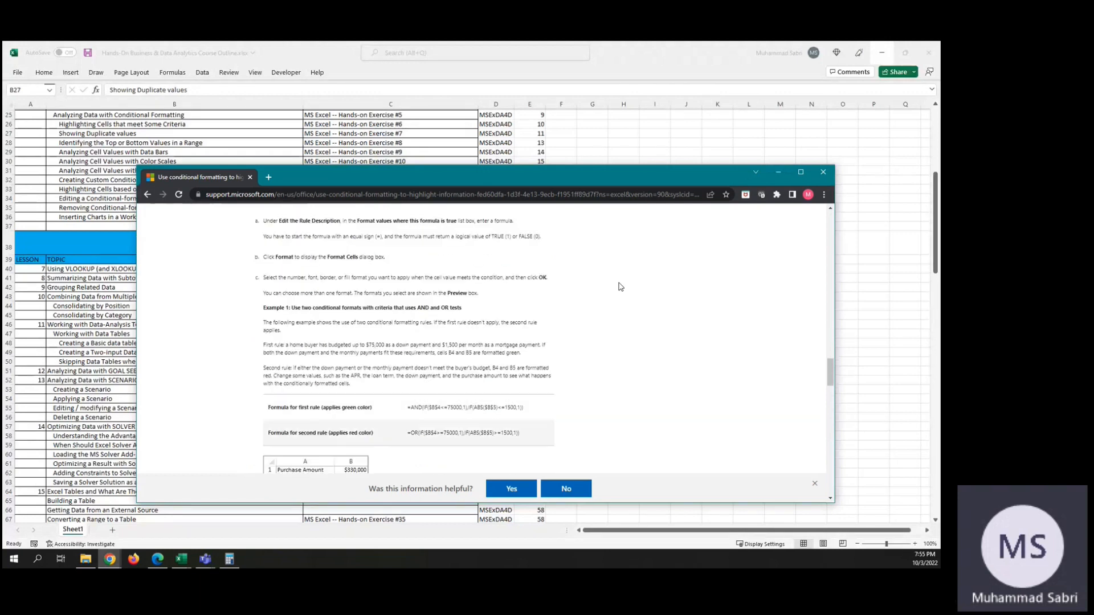
scroll(621, 286, "down", 2)
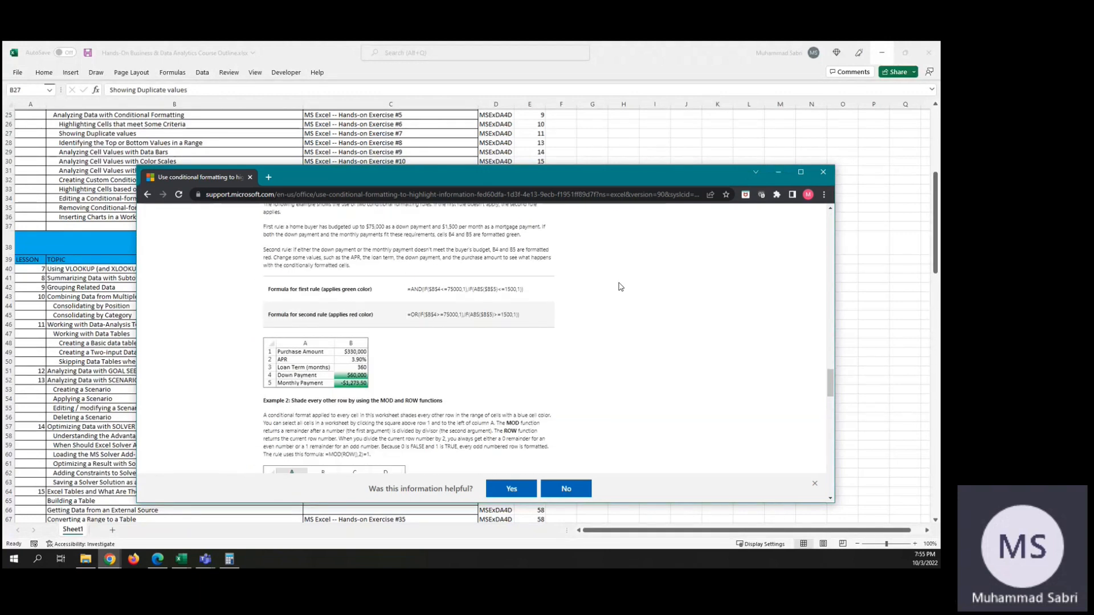
scroll(621, 286, "up", 1)
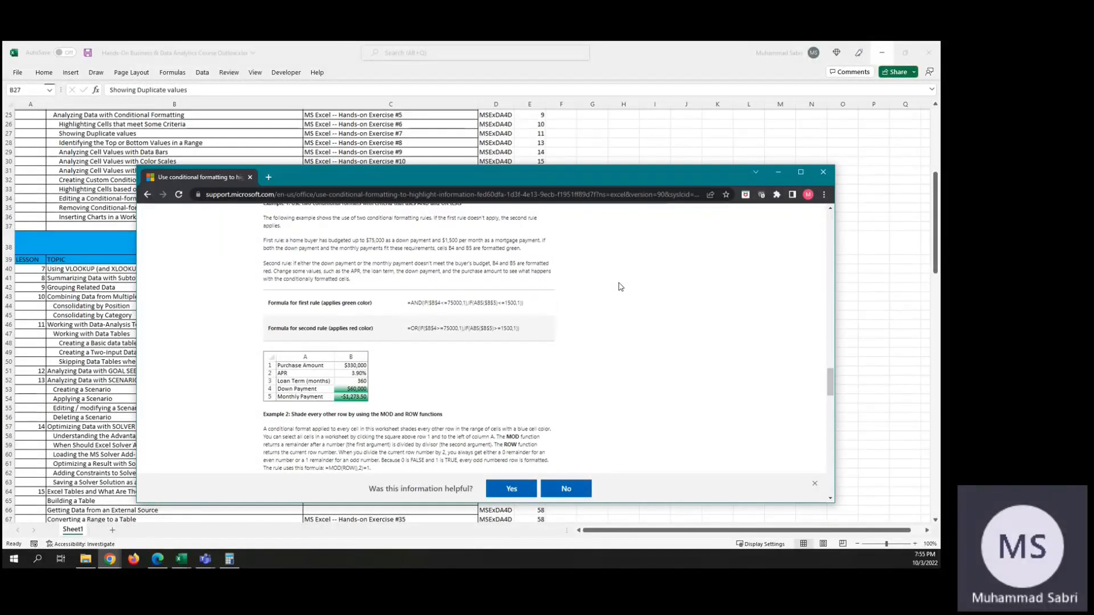
scroll(621, 287, "up", 2)
scroll(620, 286, "up", 1)
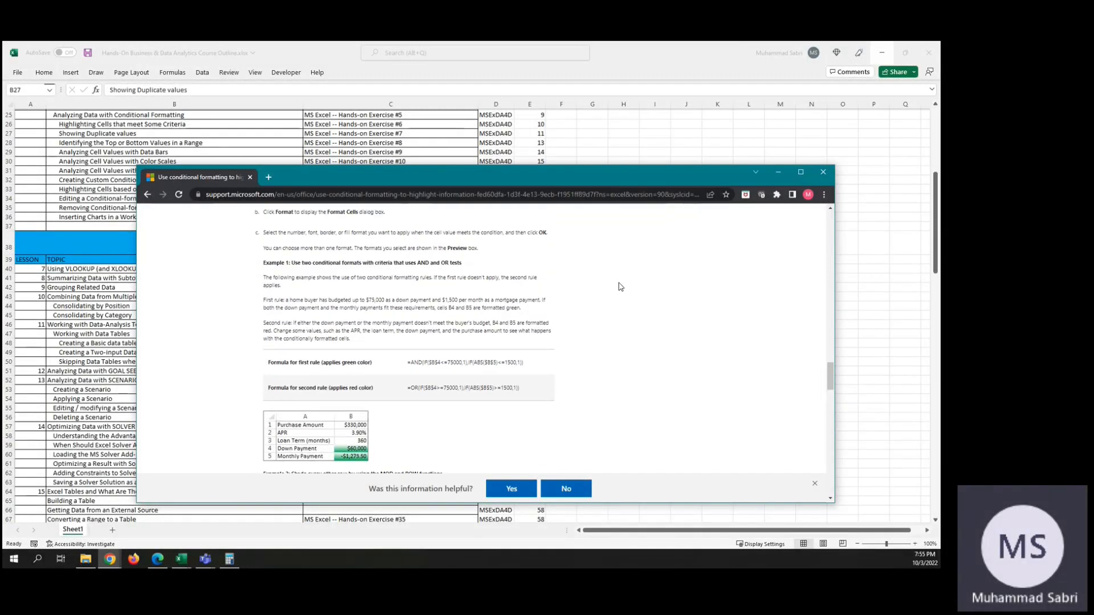
scroll(620, 287, "up", 2)
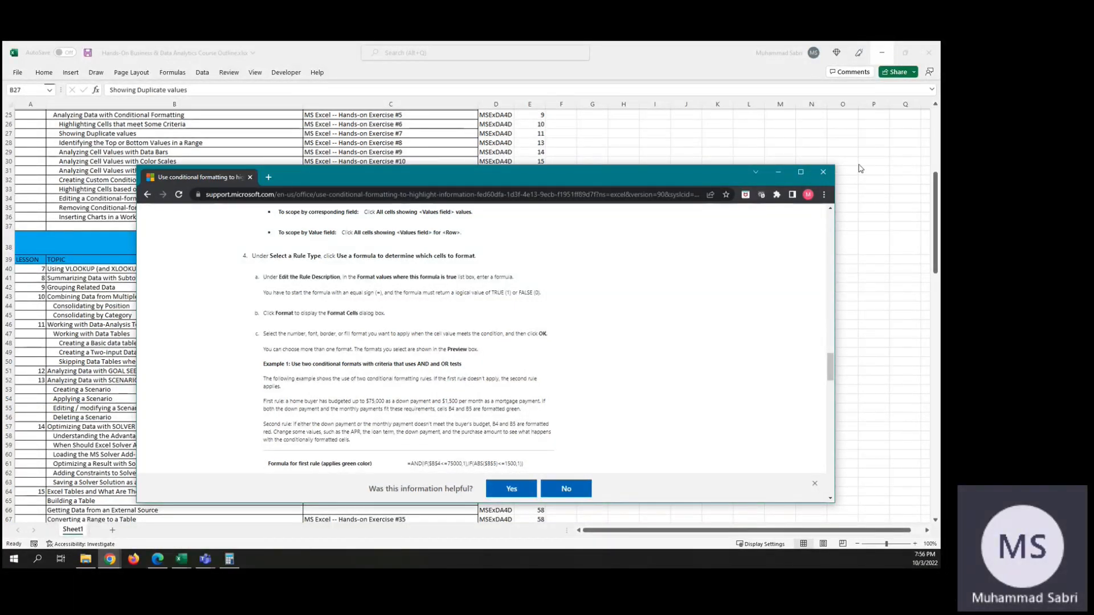
left_click(820, 172)
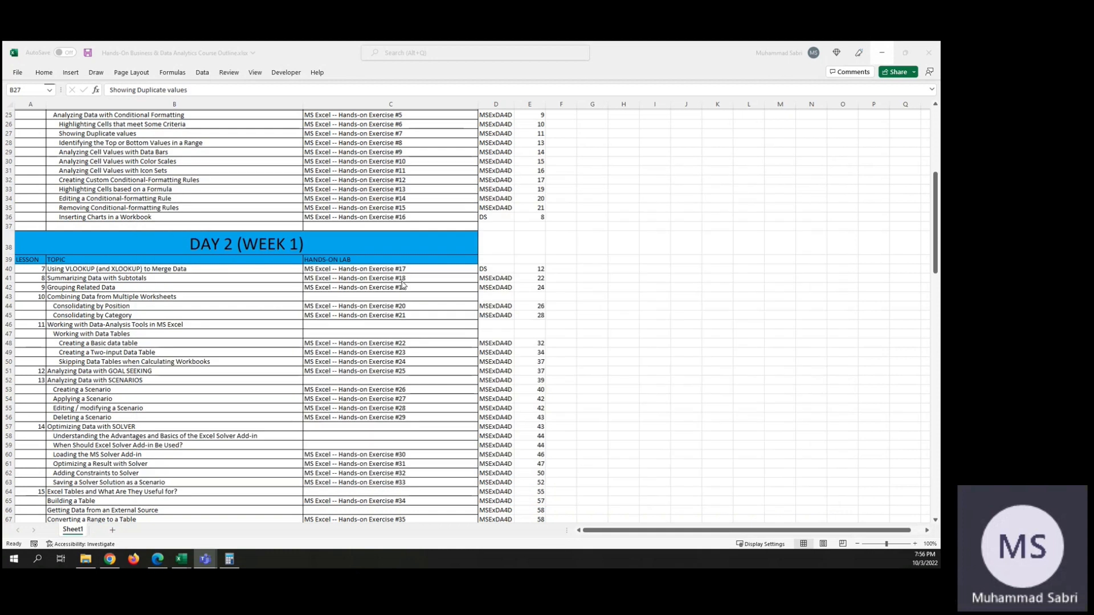
Step: Select the Inserting Charts in a Workbook topic in the course outline and bring up the Concessions.xlsx workbook maximized
scroll(82, 223, "up", 1)
left_click(81, 224)
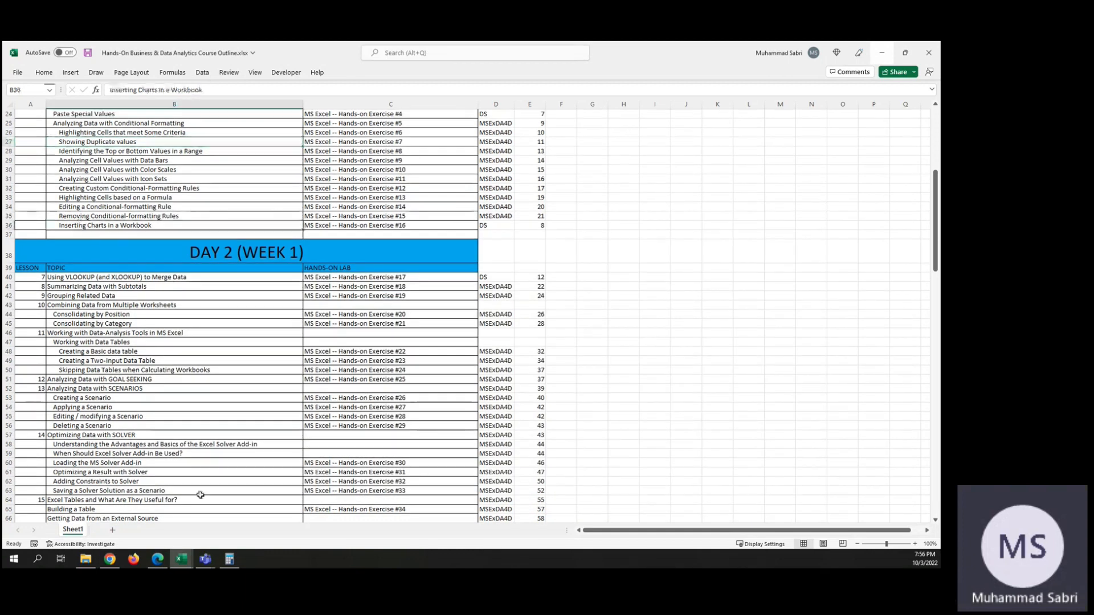
mouse_move(182, 559)
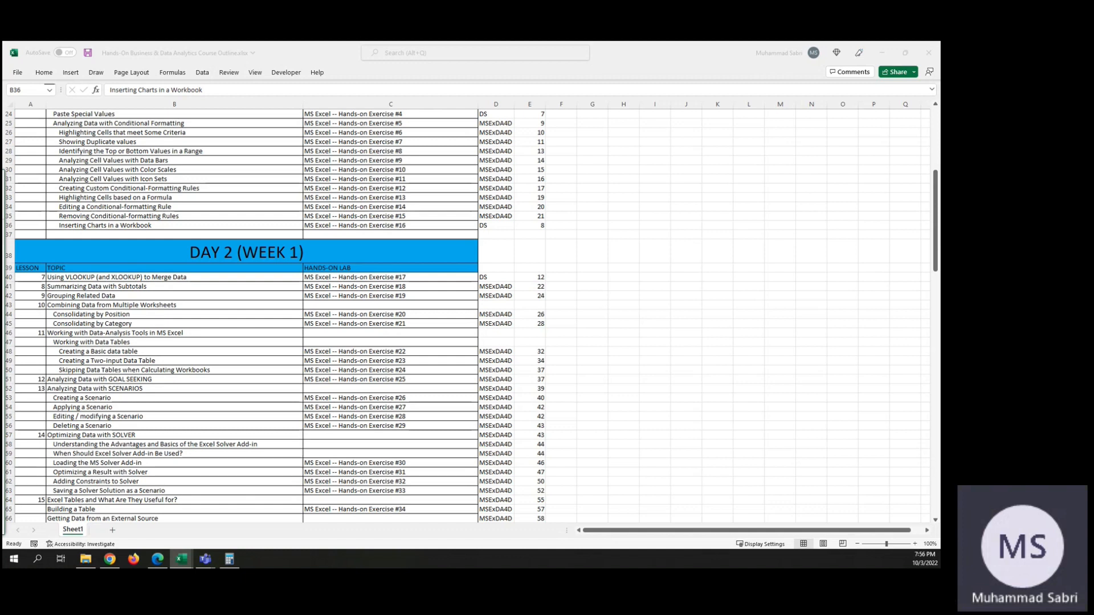
left_click_drag(3, 148, 506, 76)
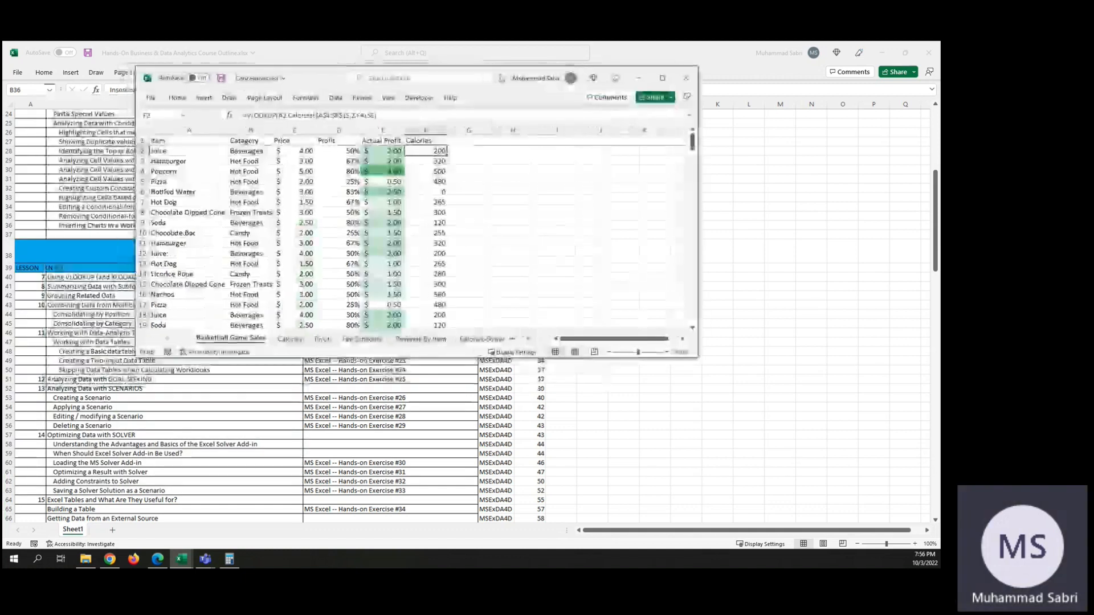
left_click(664, 78)
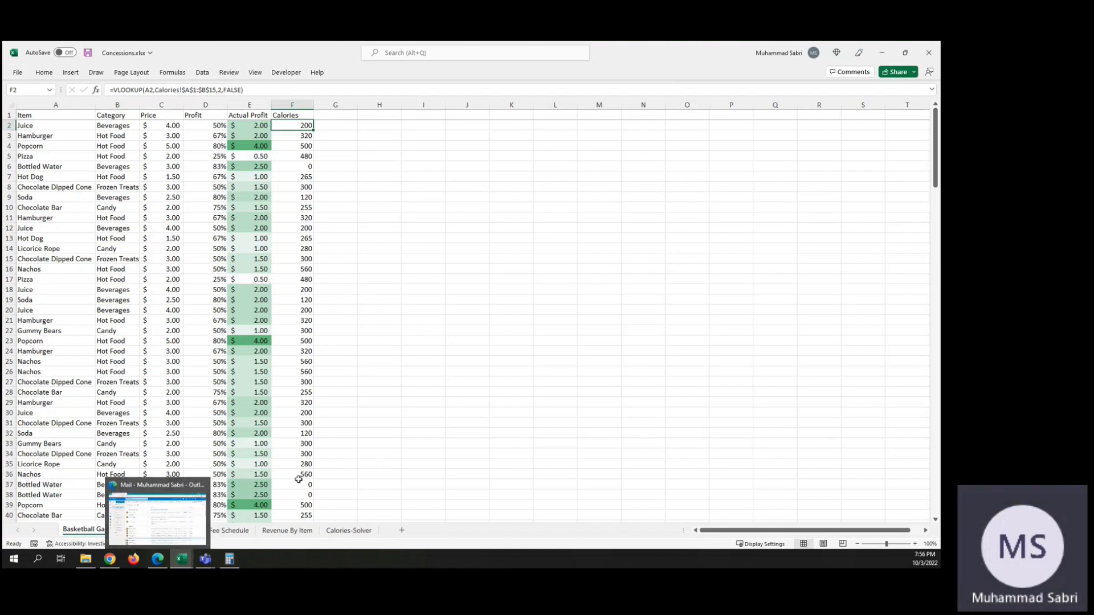
Step: Delete the Calories column chart from the Calories sheet
left_click(163, 530)
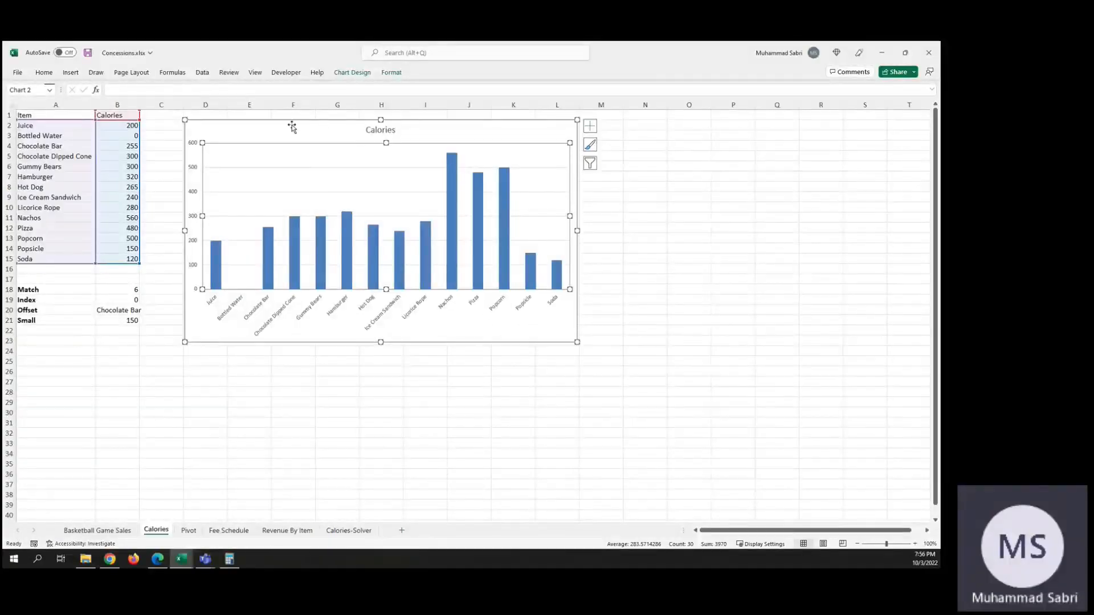
key("Delete")
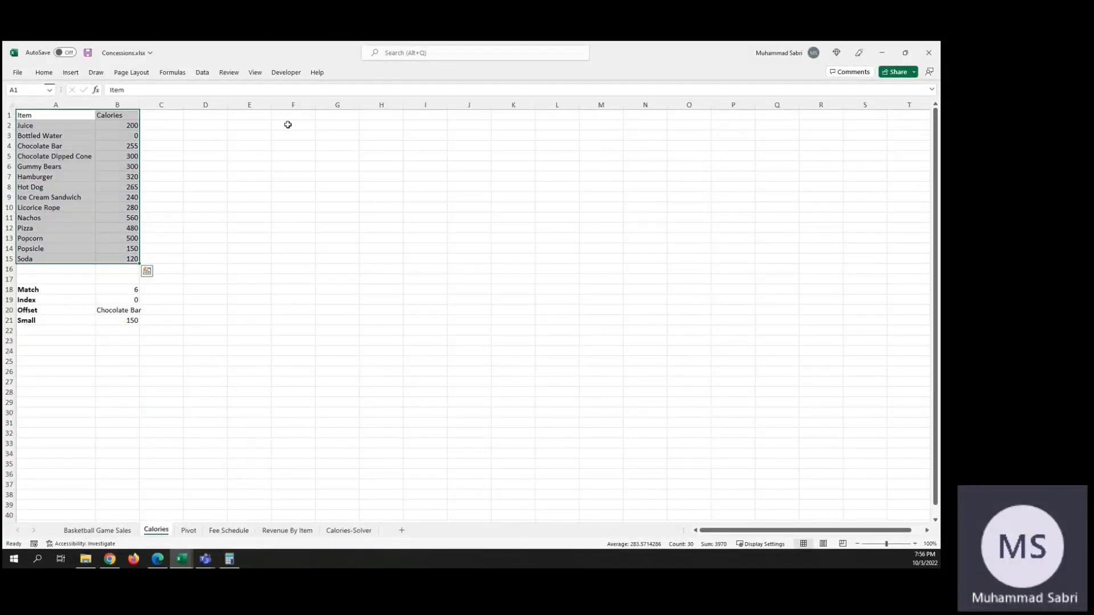
left_click(170, 152)
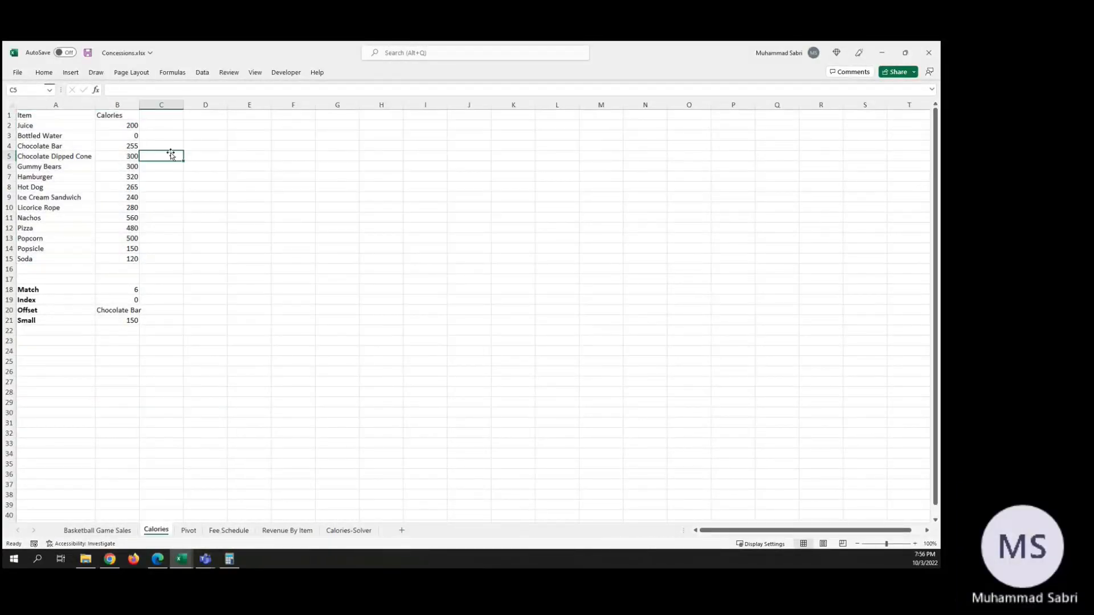
Step: Examine the calorie values in B2:B15 of the Calories sheet and the lookup formulas in F2:F200 of Basketball Game Sales
left_click(121, 129)
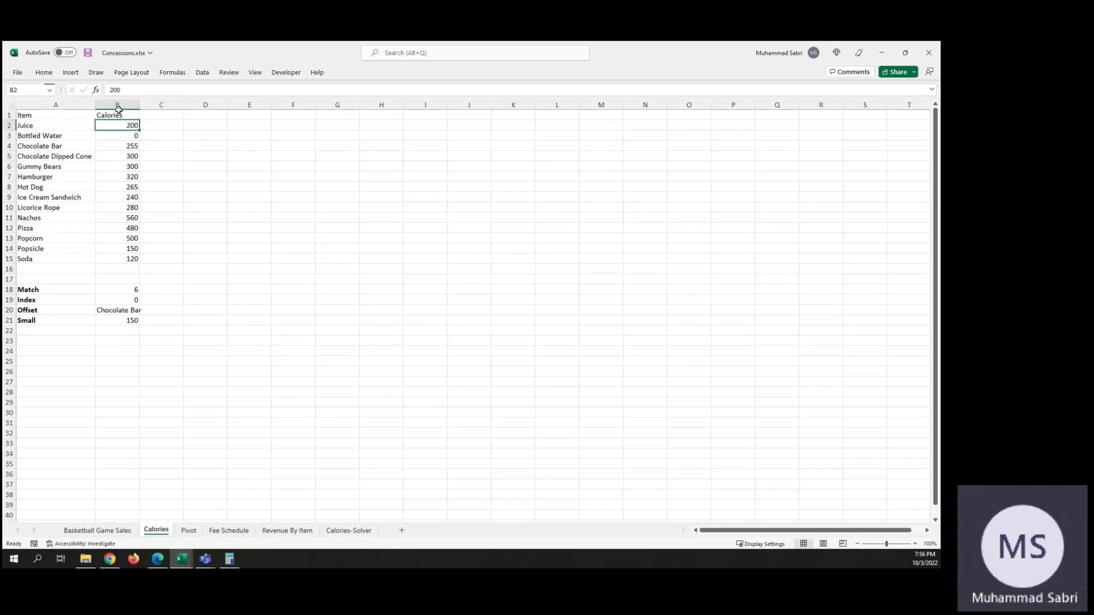
left_click(129, 260)
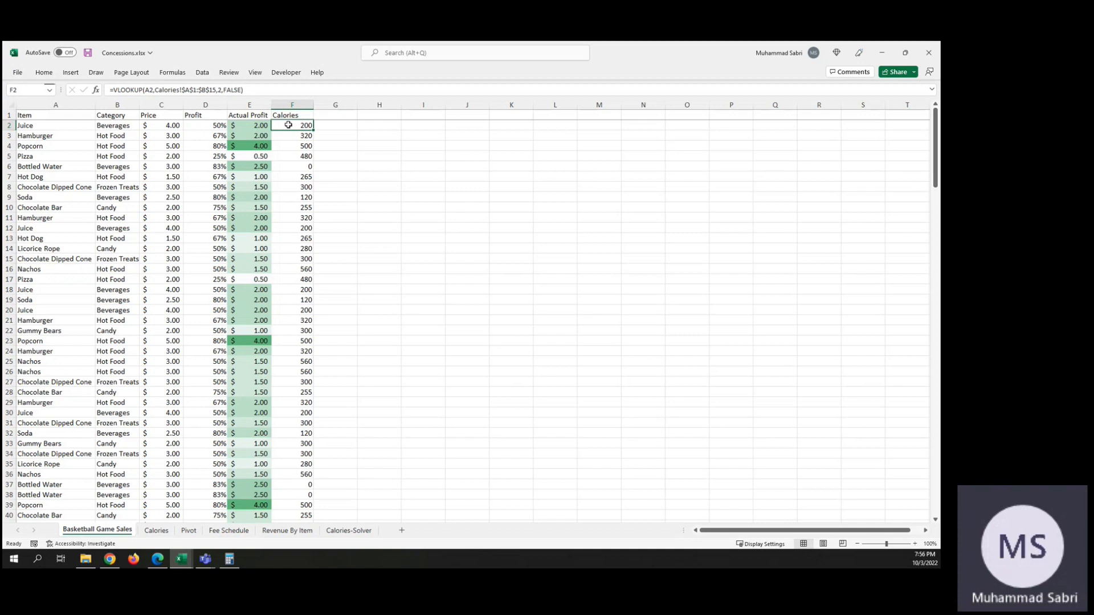
key("ctrl+shift+Down")
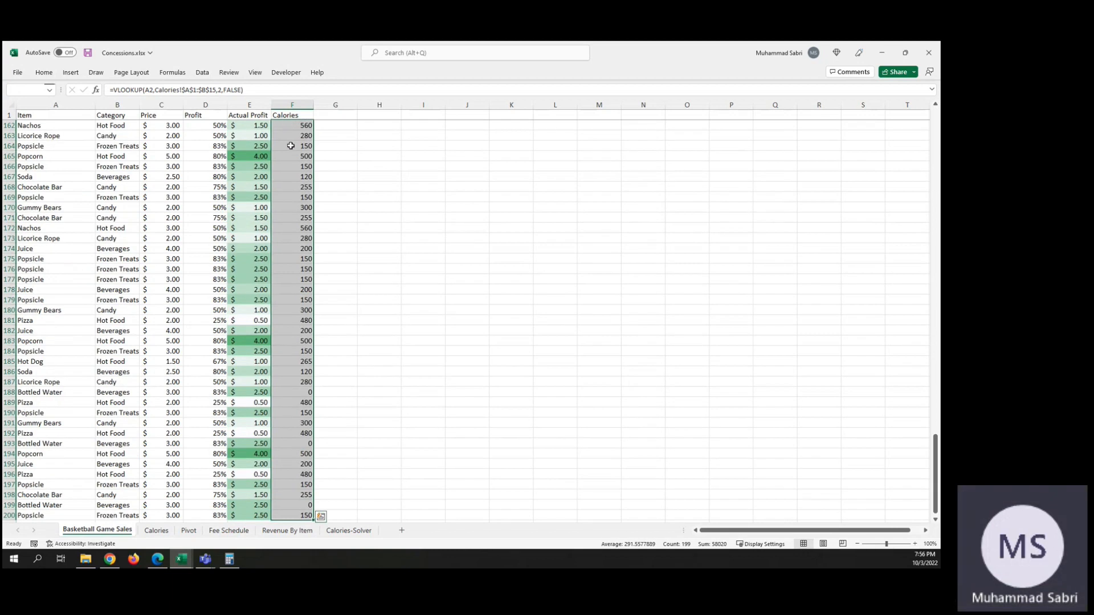
scroll(333, 139, "up", 20)
scroll(333, 139, "up", 4)
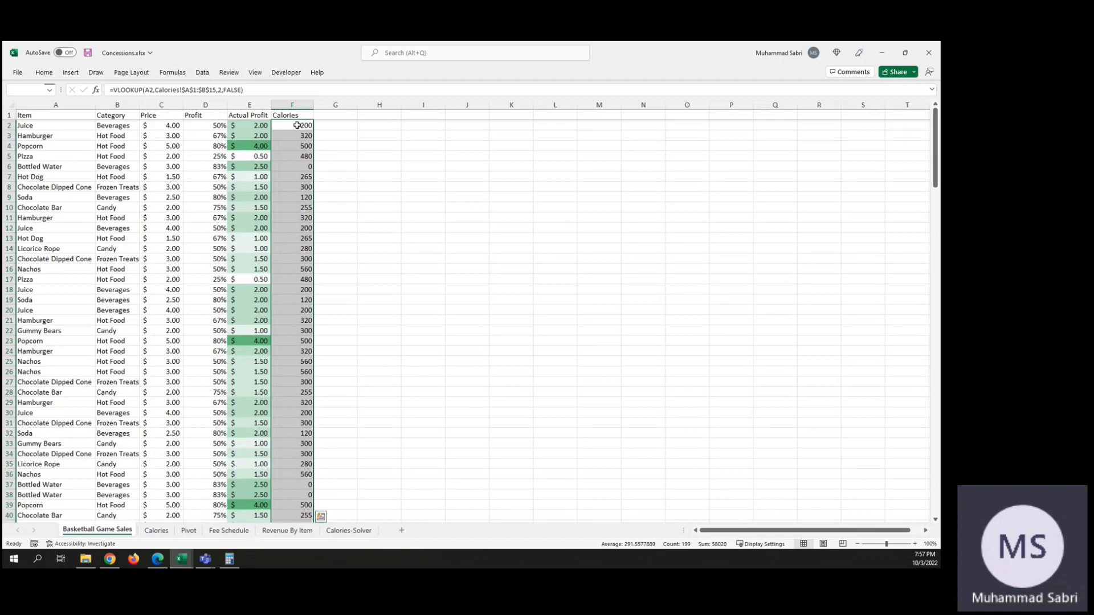
left_click(297, 125)
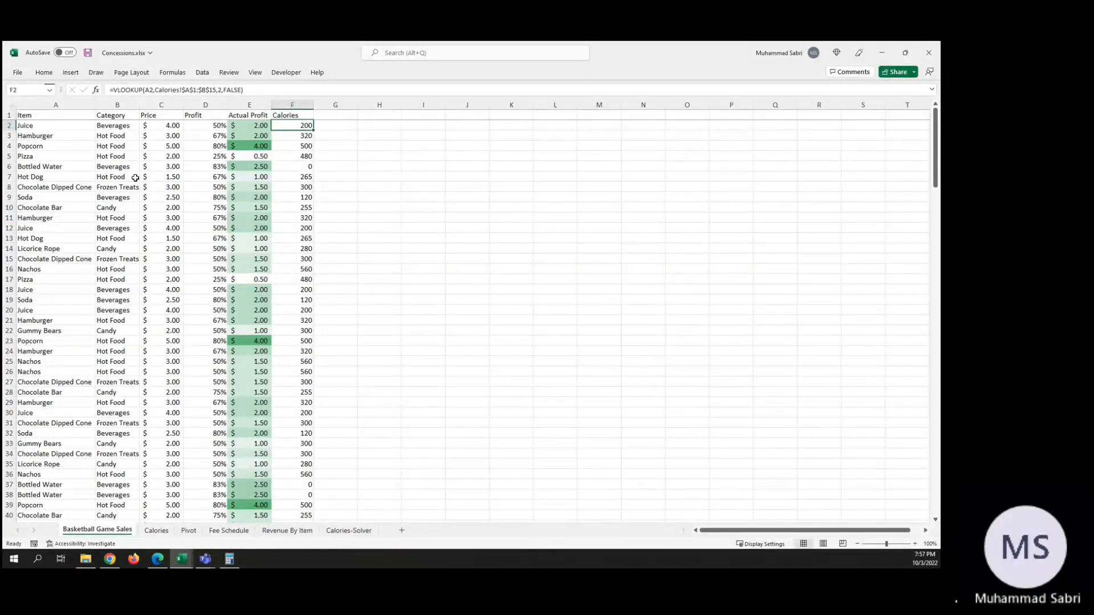
Step: Compare the item in A2 of Basketball Game Sales with its matching calorie entry on the Calories sheet
left_click(158, 531)
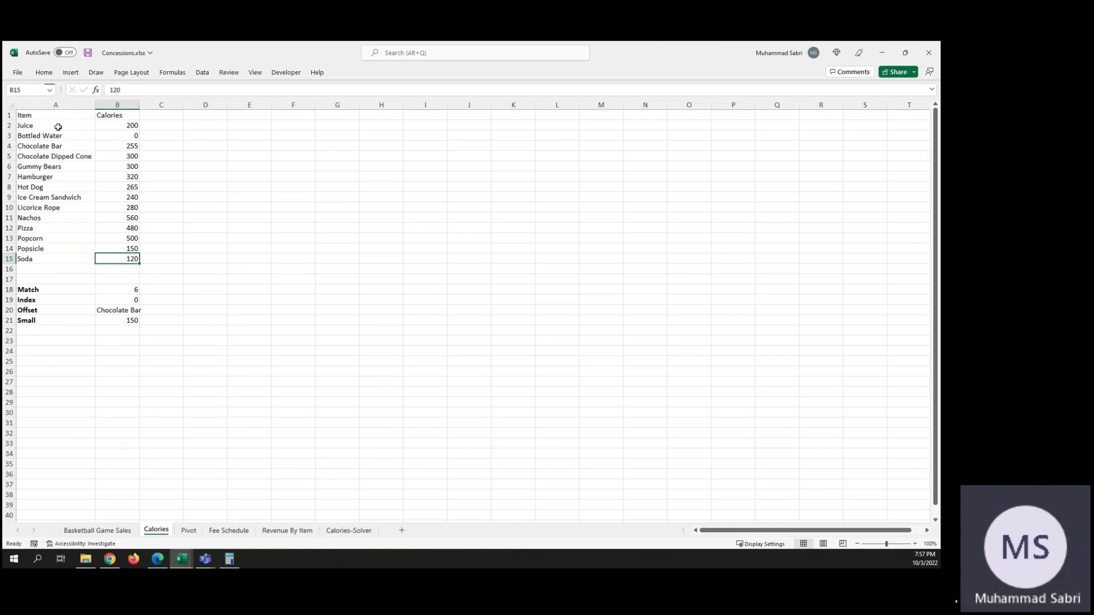
left_click(117, 126)
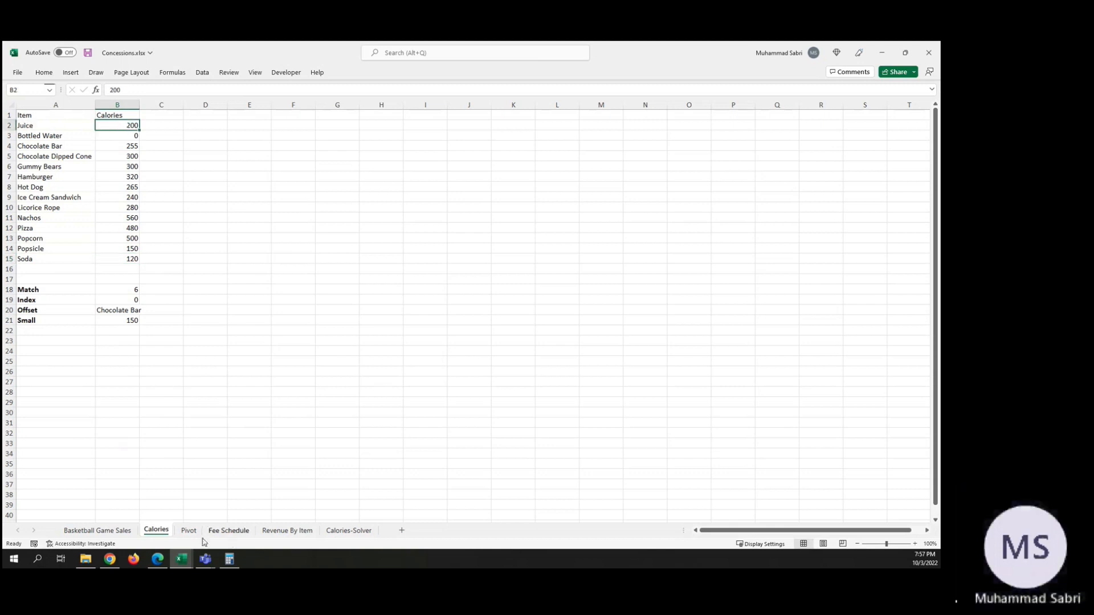
left_click(103, 531)
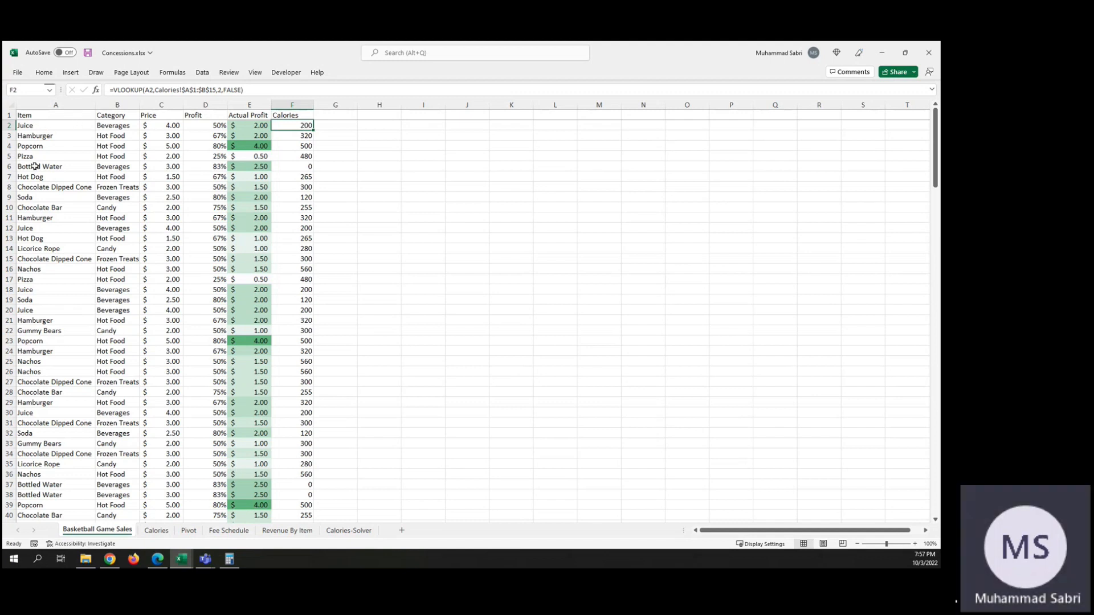
left_click(28, 125)
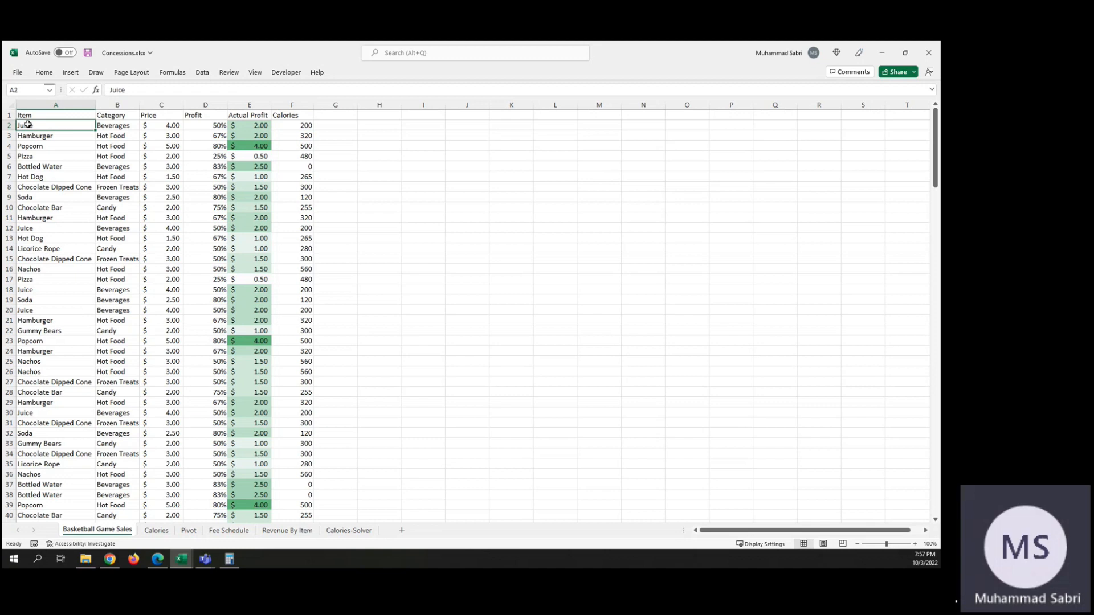
left_click(155, 530)
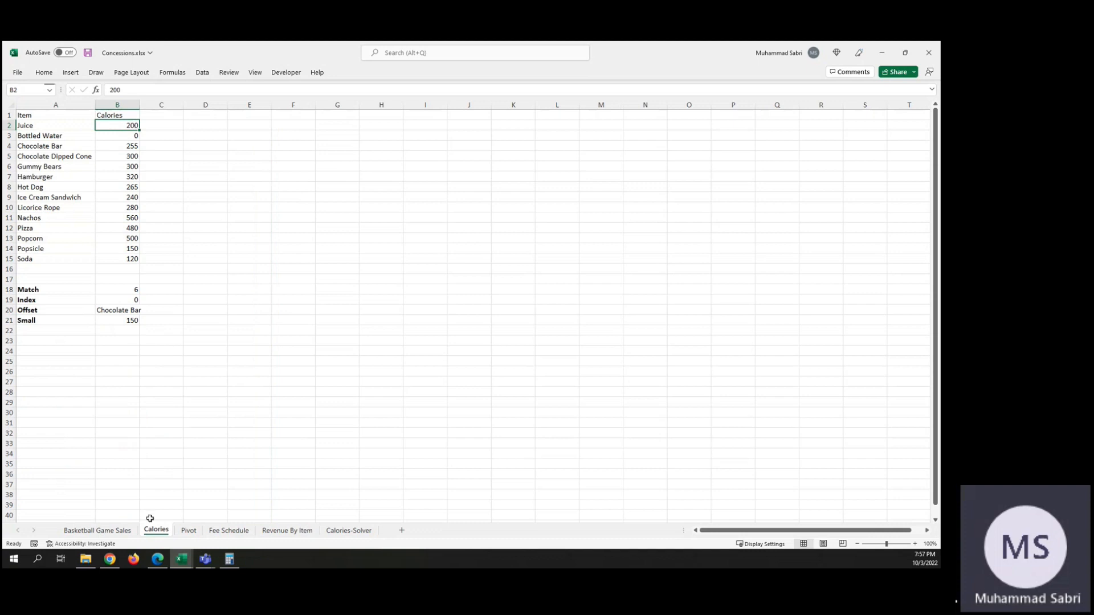
left_click(120, 530)
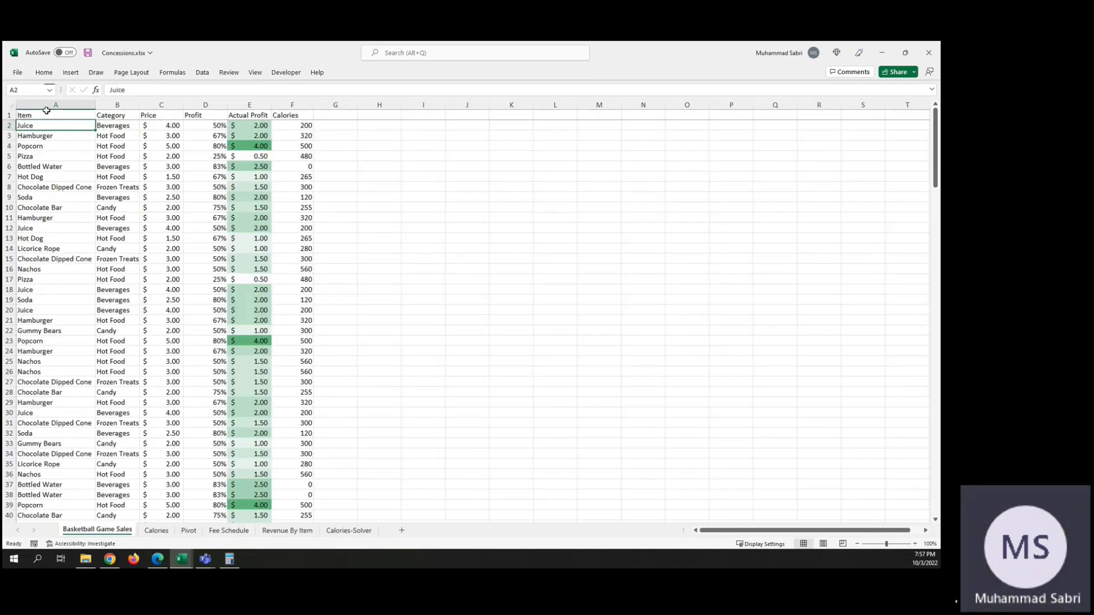
Step: Clear the existing VLOOKUP formulas from F2:F200 on the Basketball Game Sales sheet
left_click(297, 123)
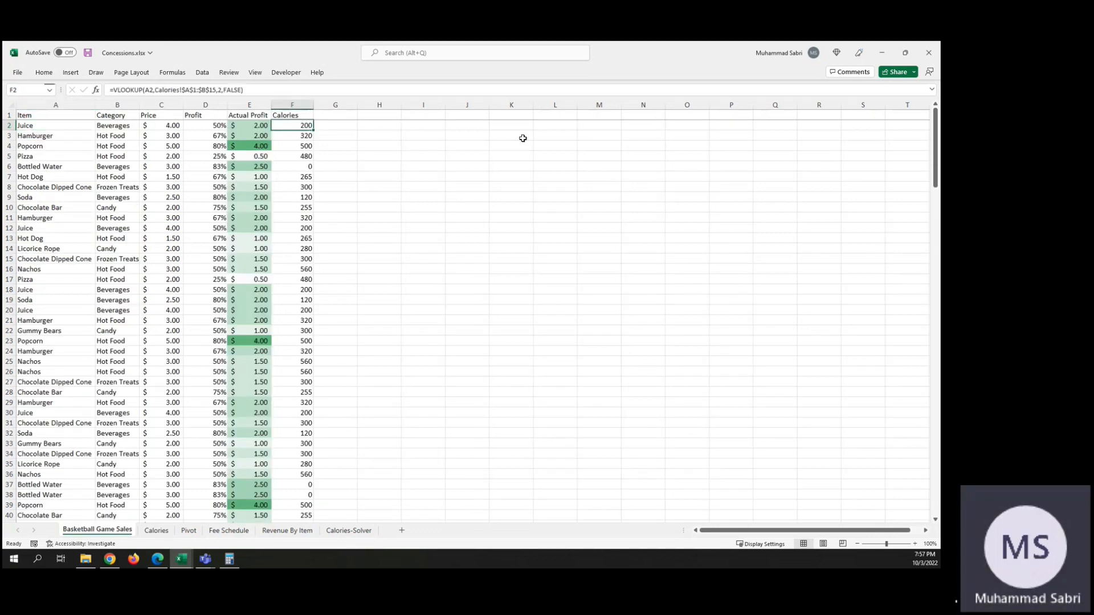
key("ctrl+shift+Down")
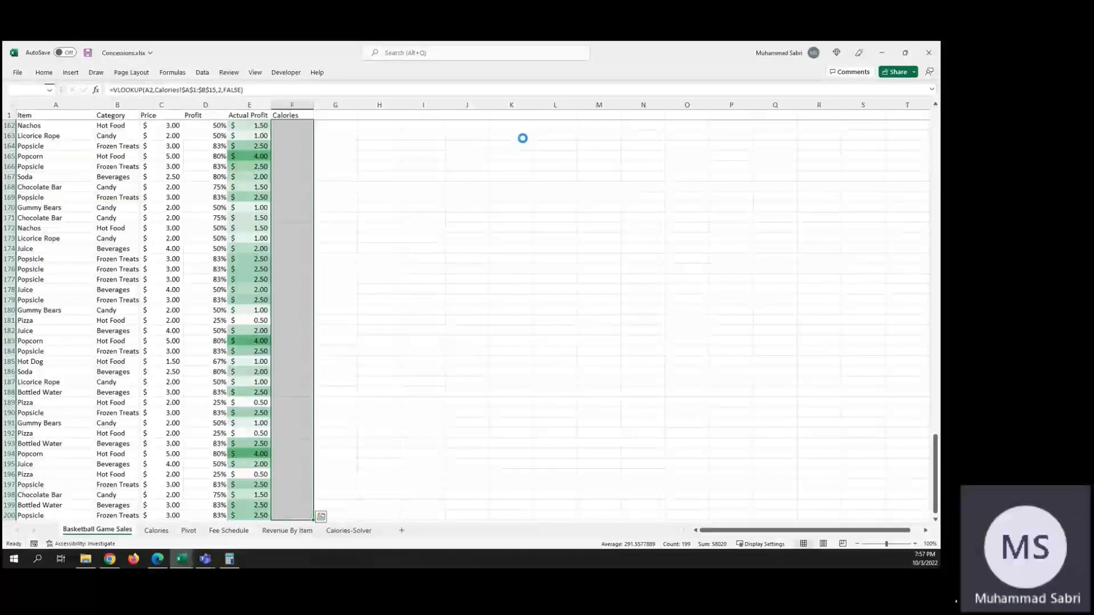
scroll(327, 153, "up", 20)
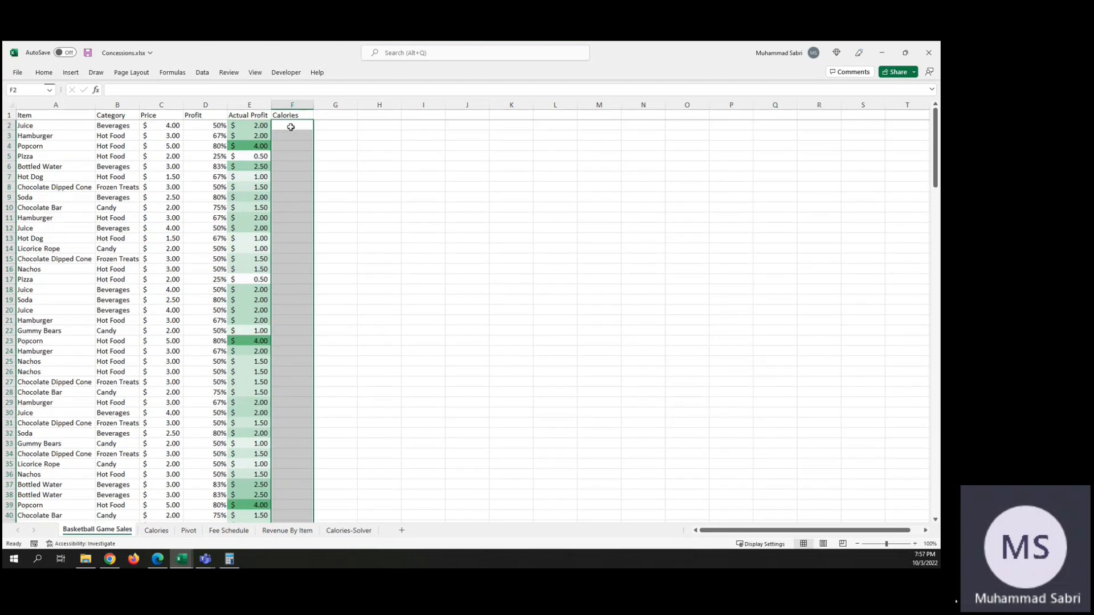
left_click(290, 127)
key("Up")
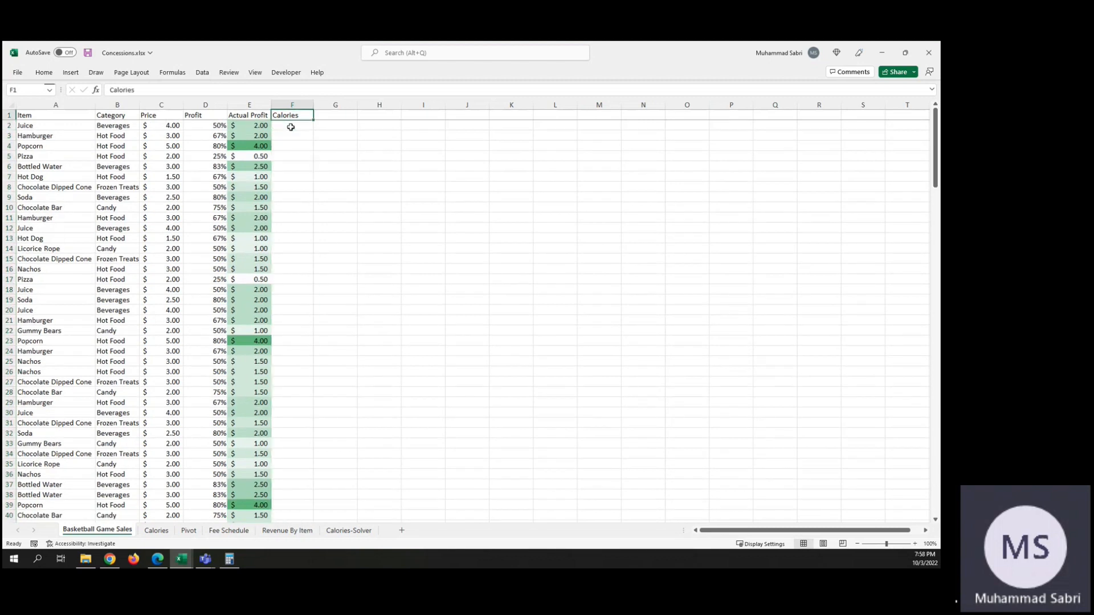
Step: Start a VLOOKUP formula in F2 with A2 as the lookup value and bring up the VLOOKUP function help
left_click(291, 126)
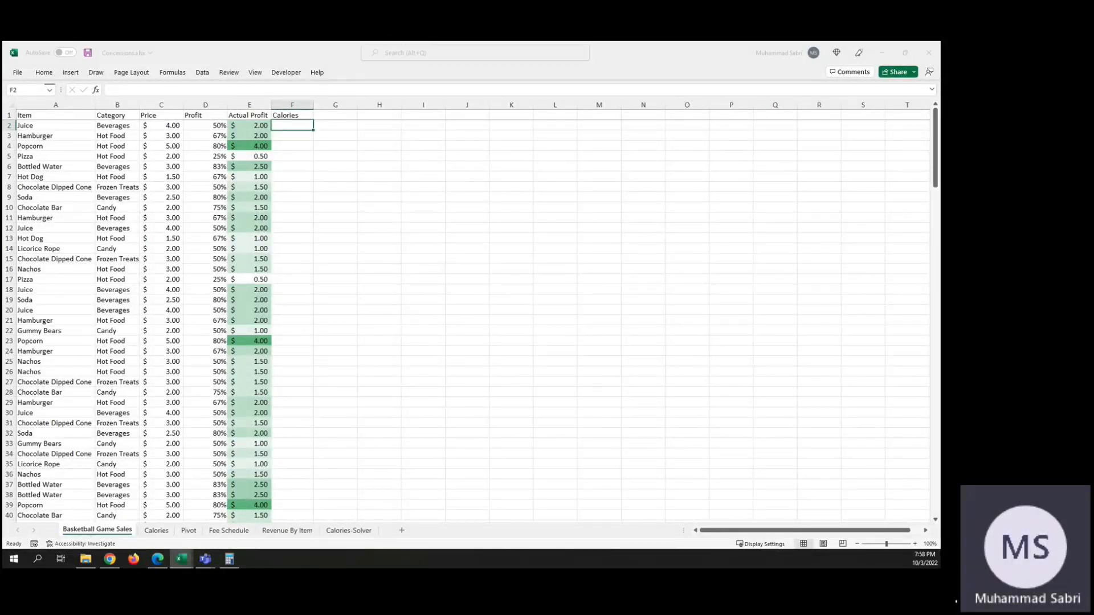
left_click(283, 126)
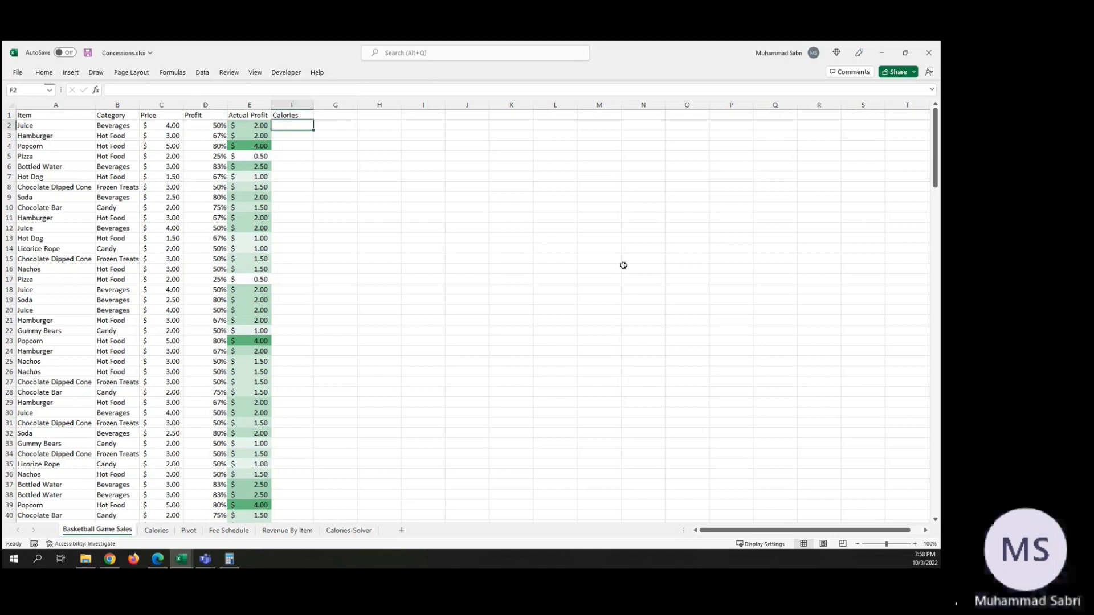
type("=")
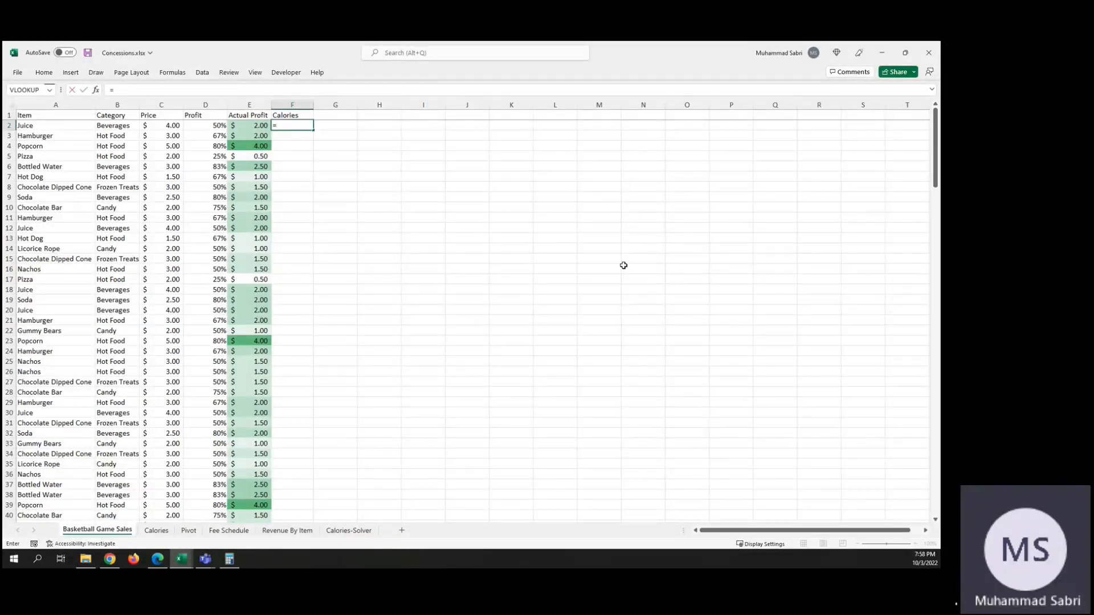
type("vlooku")
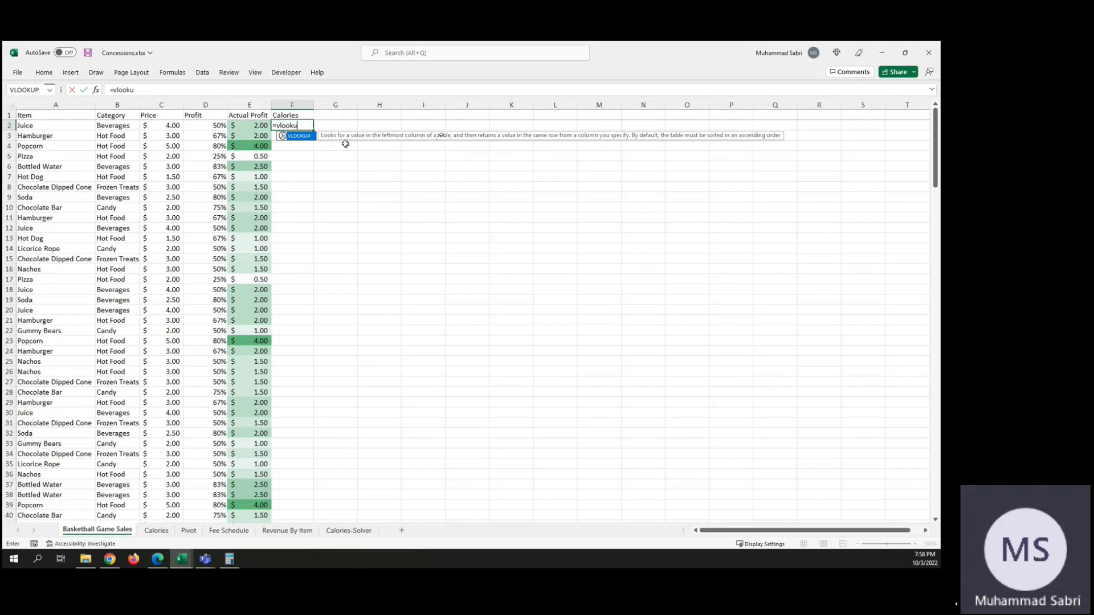
double_click(298, 137)
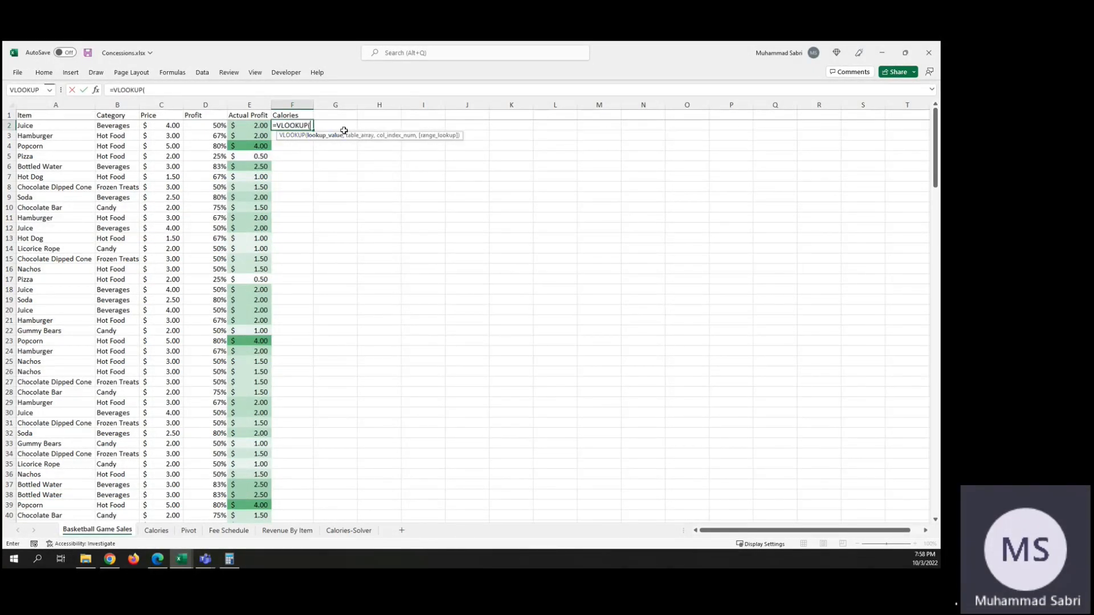
key("F1")
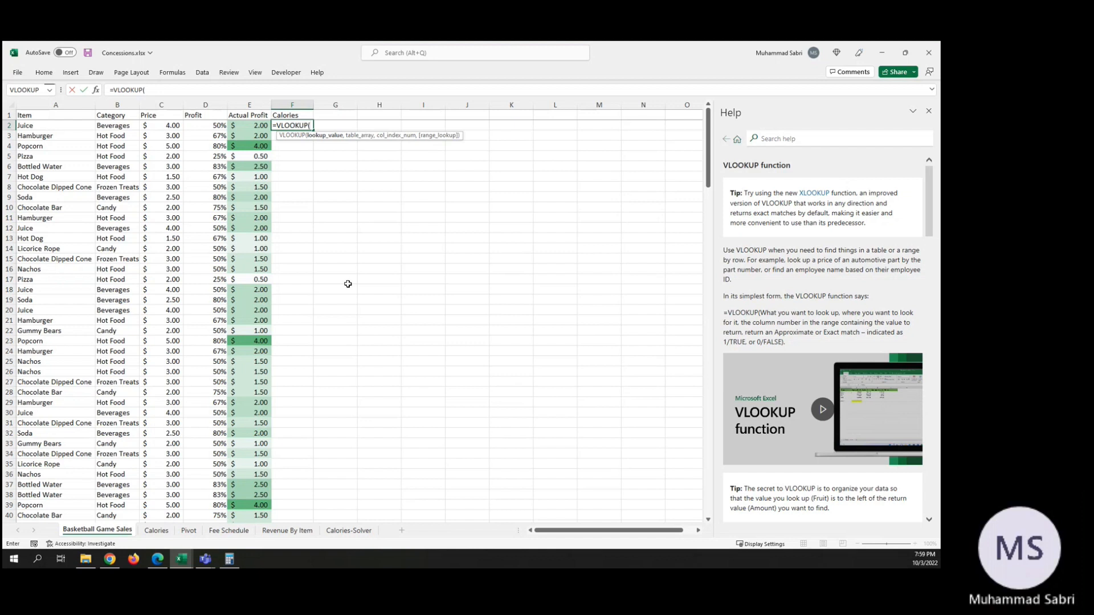
type("A")
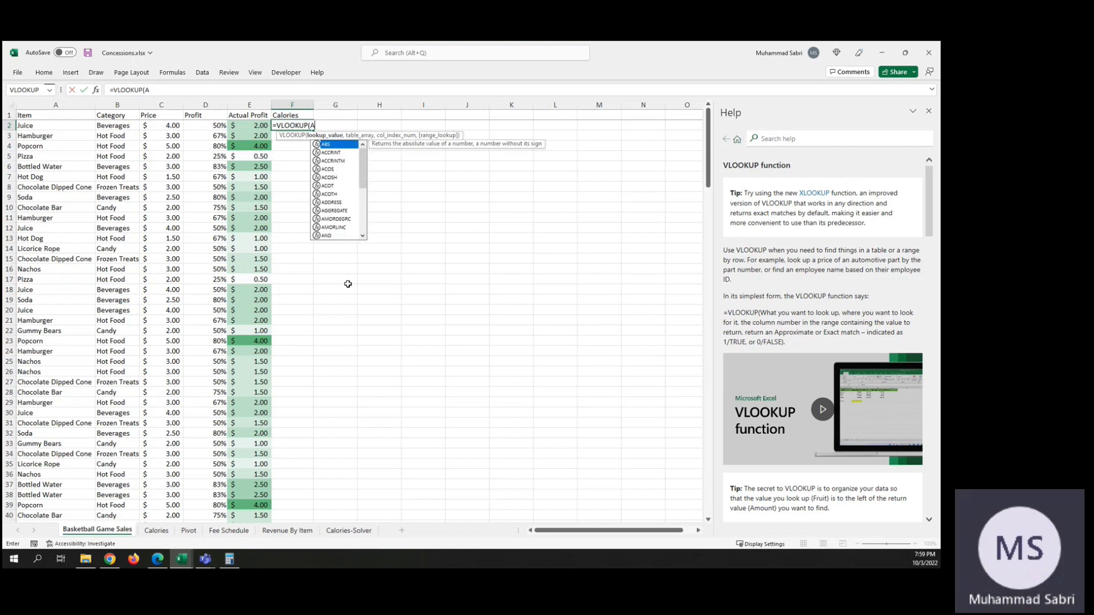
type("2,")
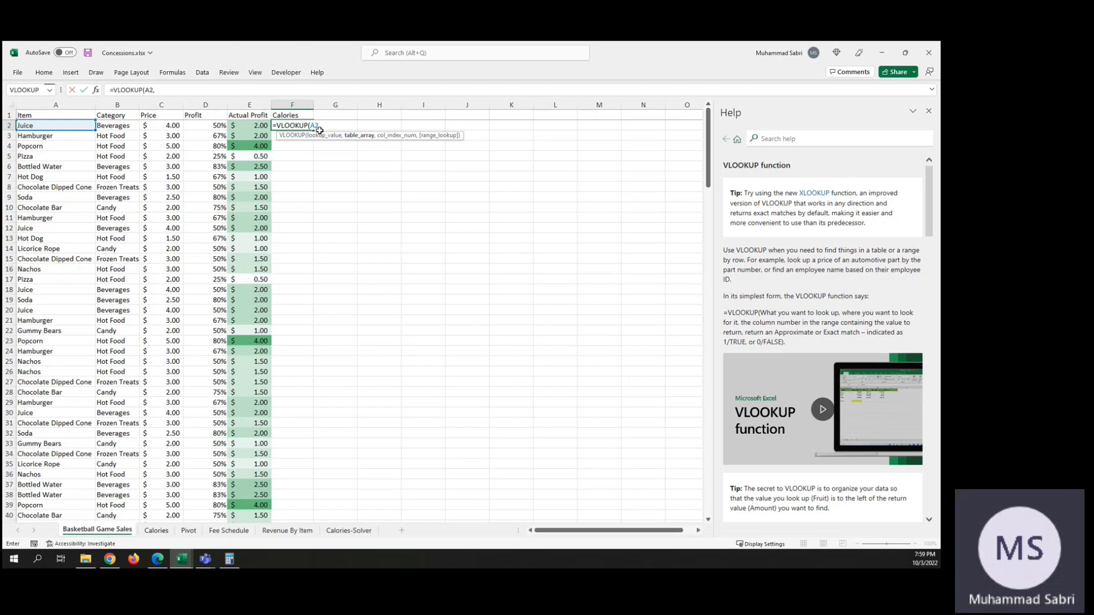
left_click(157, 531)
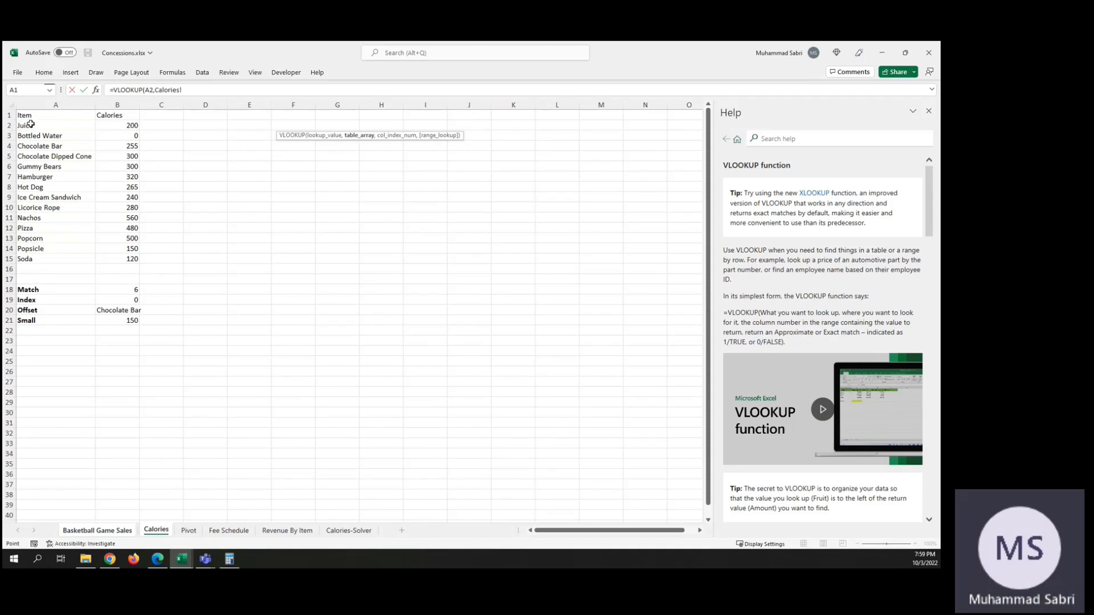
left_click_drag(26, 124, 135, 257)
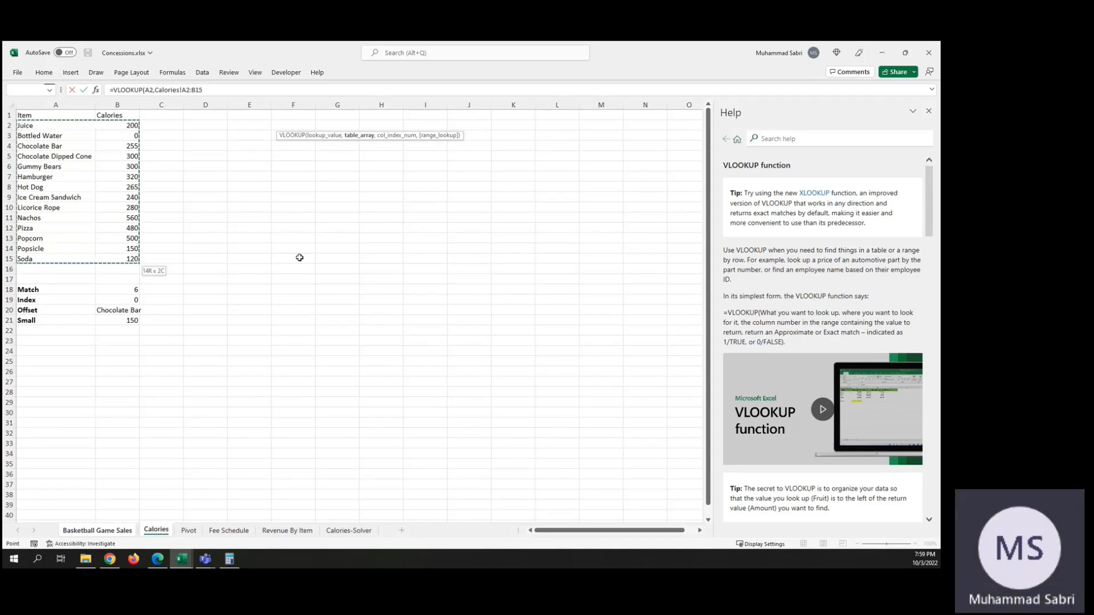
left_click(105, 531)
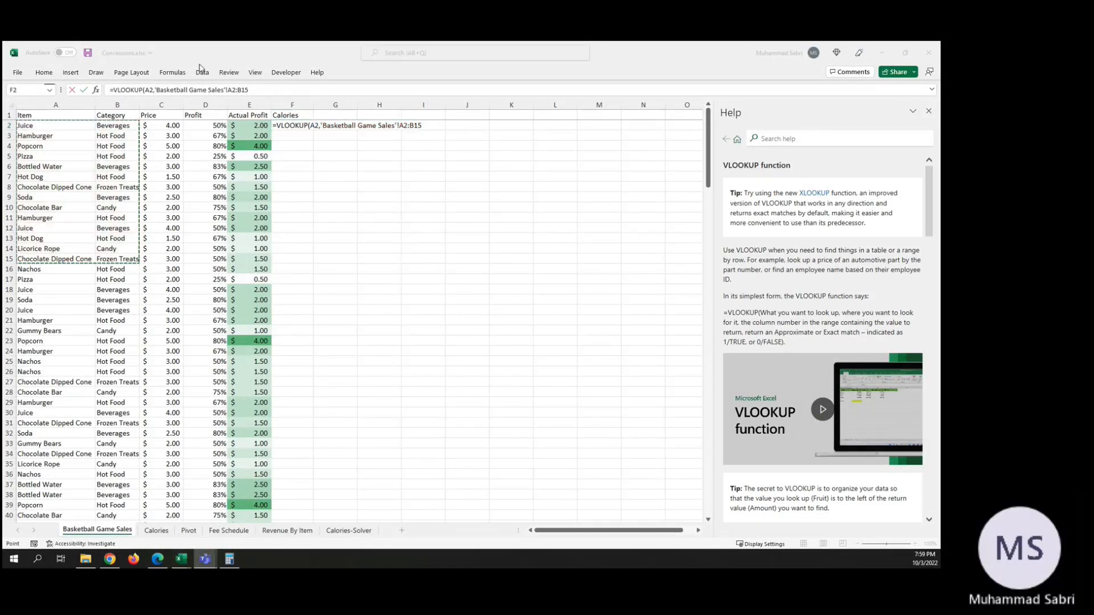
left_click(428, 125)
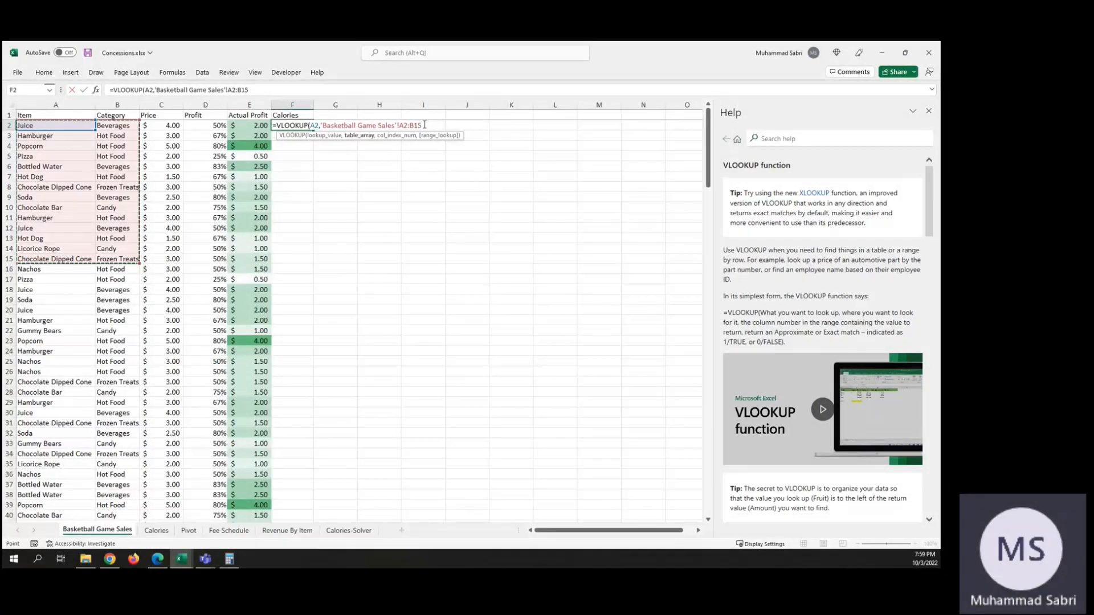
key("BackSpace")
key("BackSpace")
key("BackSpace")
key("BackSpace")
key("BackSpace")
key("BackSpace")
key("BackSpace")
key("BackSpace")
key("BackSpace")
key("BackSpace")
key("BackSpace")
key("BackSpace")
key("BackSpace")
key("BackSpace")
key("BackSpace")
key("BackSpace")
key("BackSpace")
key("BackSpace")
key("BackSpace")
key("BackSpace")
key("BackSpace")
key("BackSpace")
key("BackSpace")
key("BackSpace")
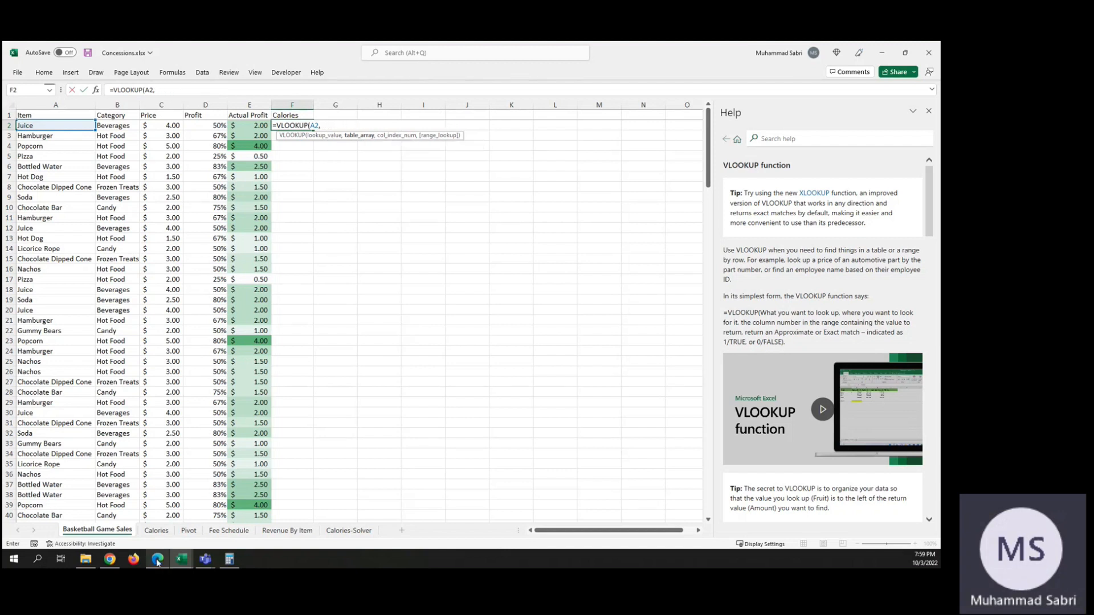
Step: Set the table array of the VLOOKUP formula in F2 to A2:B15 on the Calories sheet
left_click(154, 530)
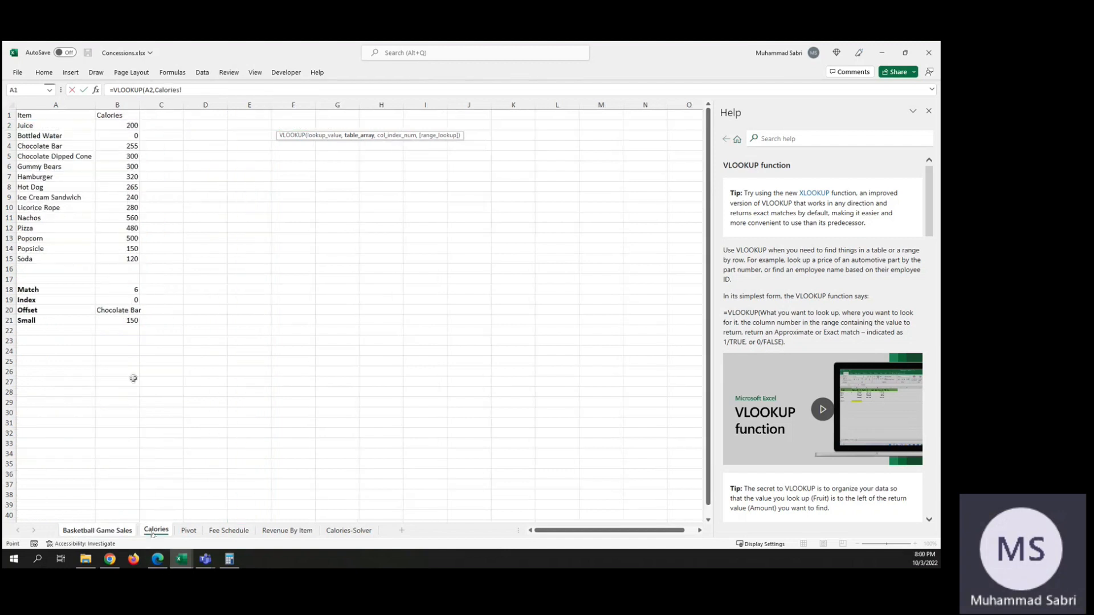
left_click_drag(28, 123, 128, 257)
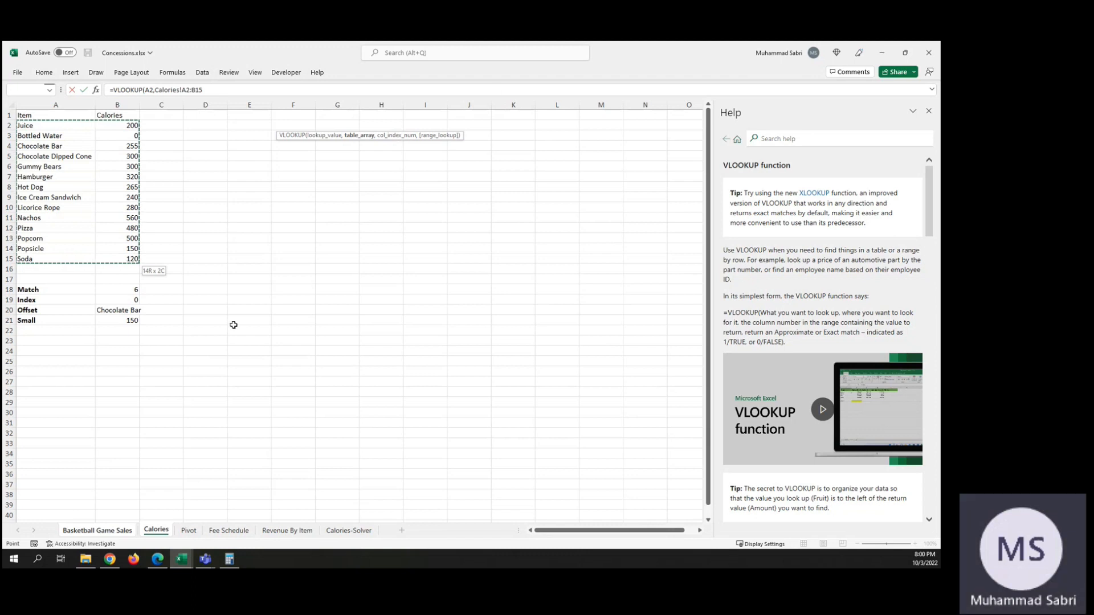
left_click(129, 533)
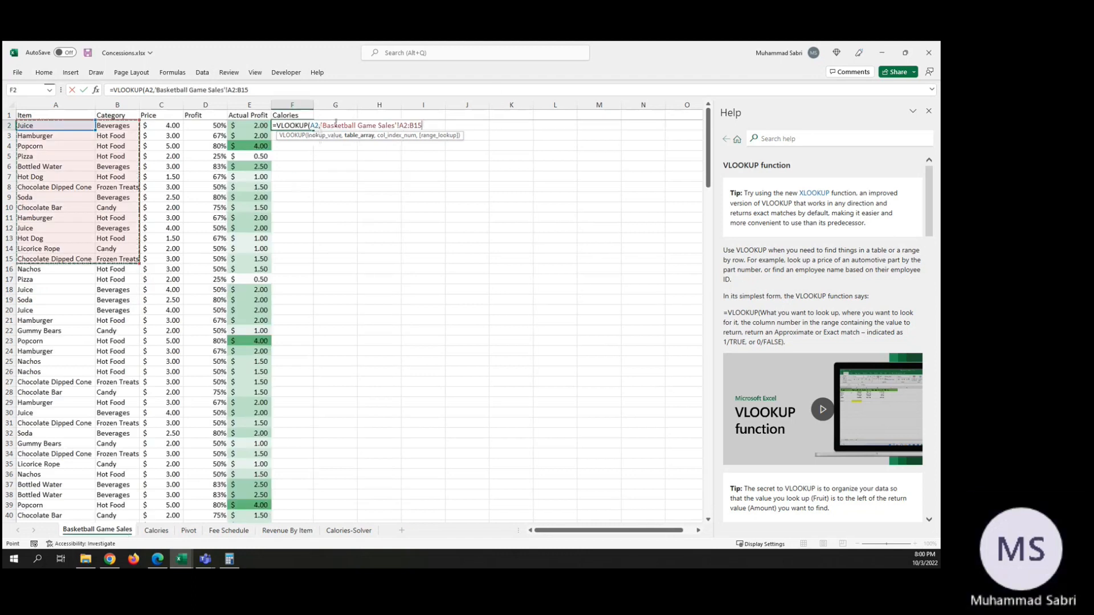
left_click(159, 534)
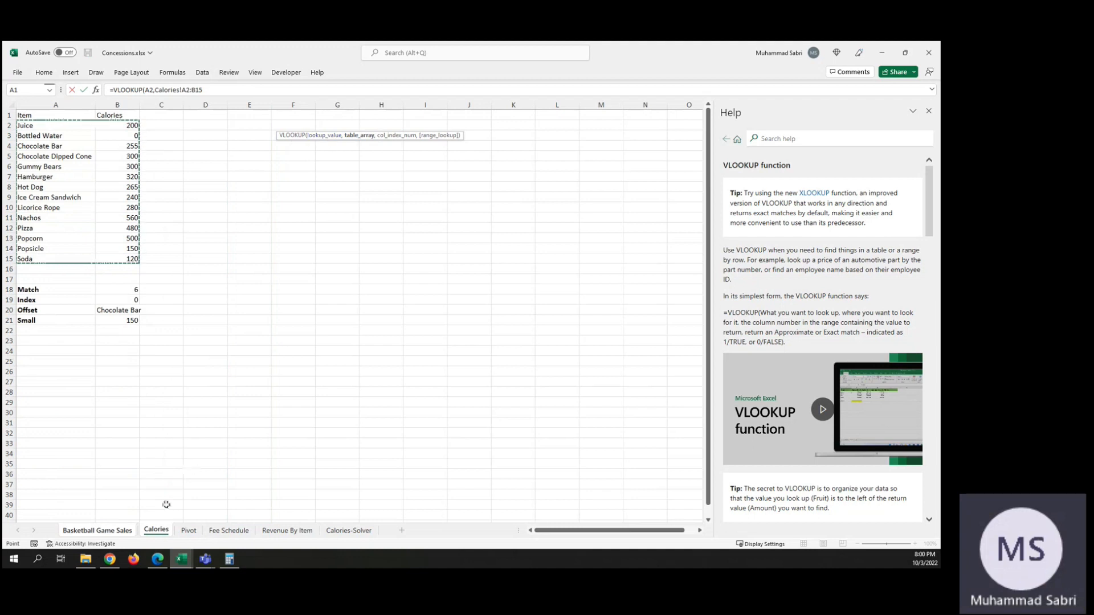
left_click(121, 532)
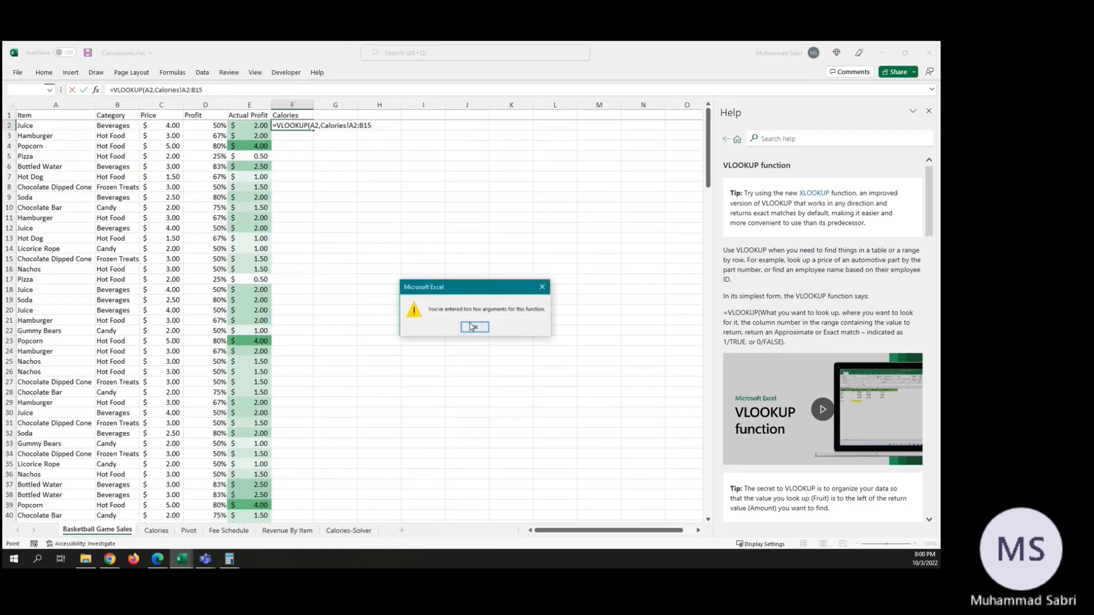
left_click(473, 327)
Step: Complete the F2 formula with column index 2, giving =VLOOKUP(A2,Calories!A2:B15,2)
left_click(376, 126)
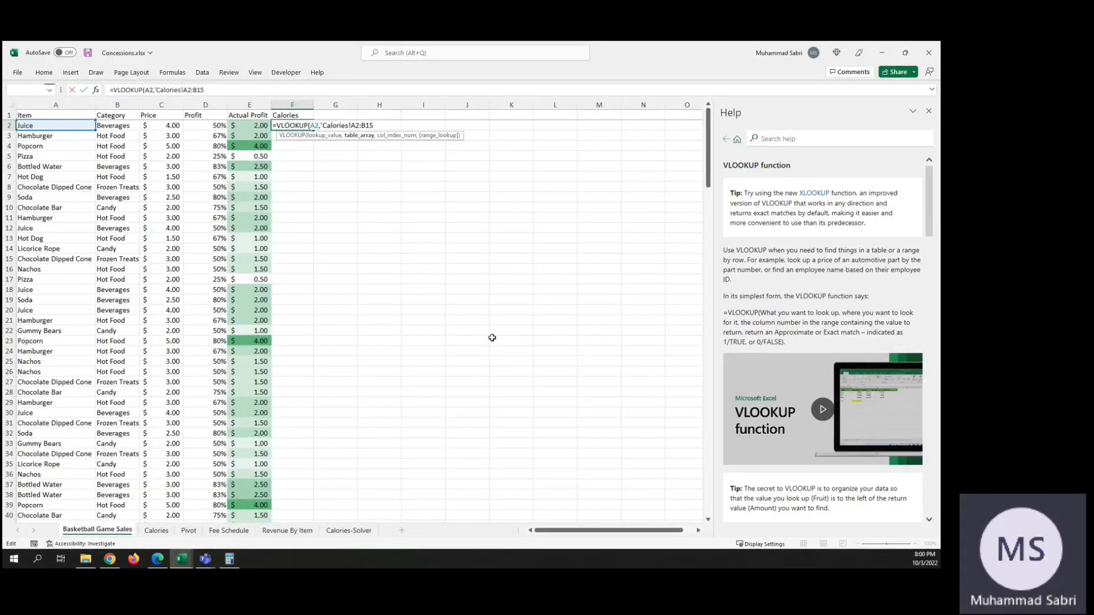
type("'")
type(",2")
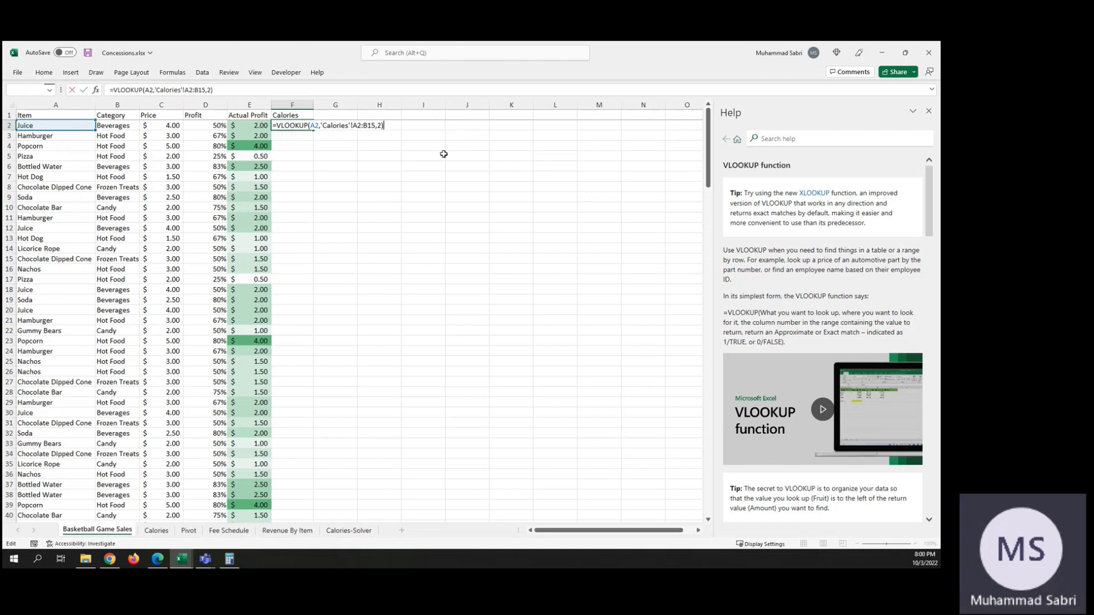
key("Return")
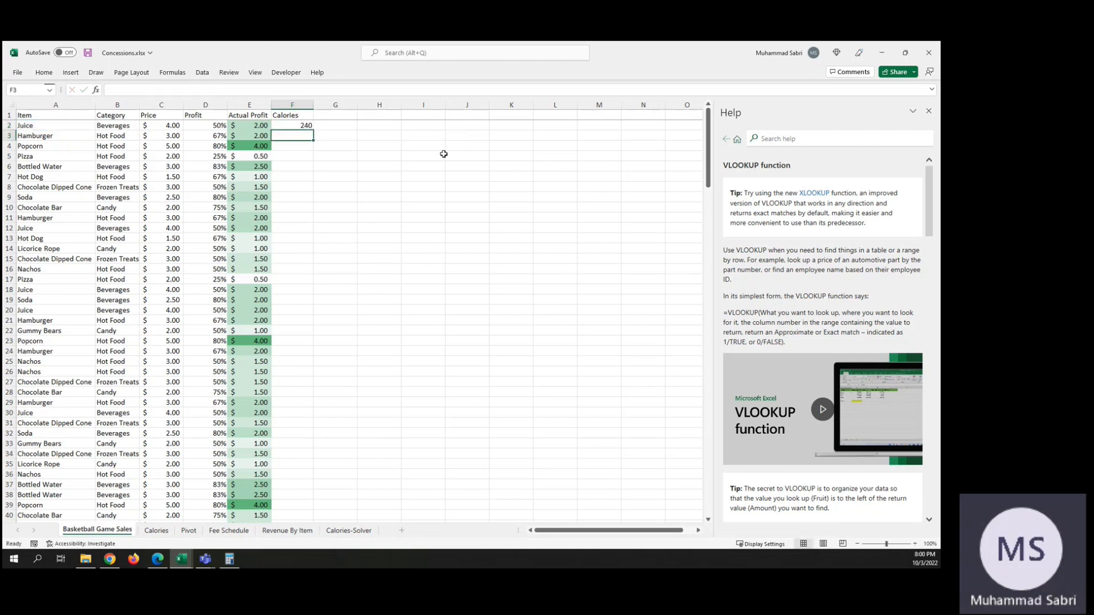
Step: Compare the calories returned in F2 for the item in A2 with that item's entry on the Calories sheet
left_click(308, 127)
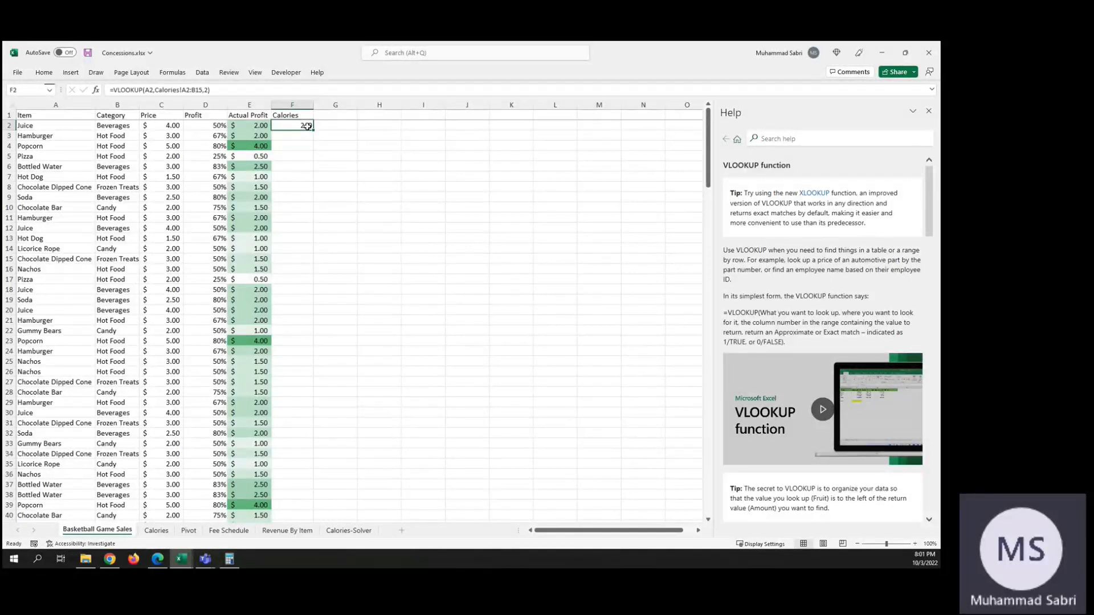
left_click(34, 125)
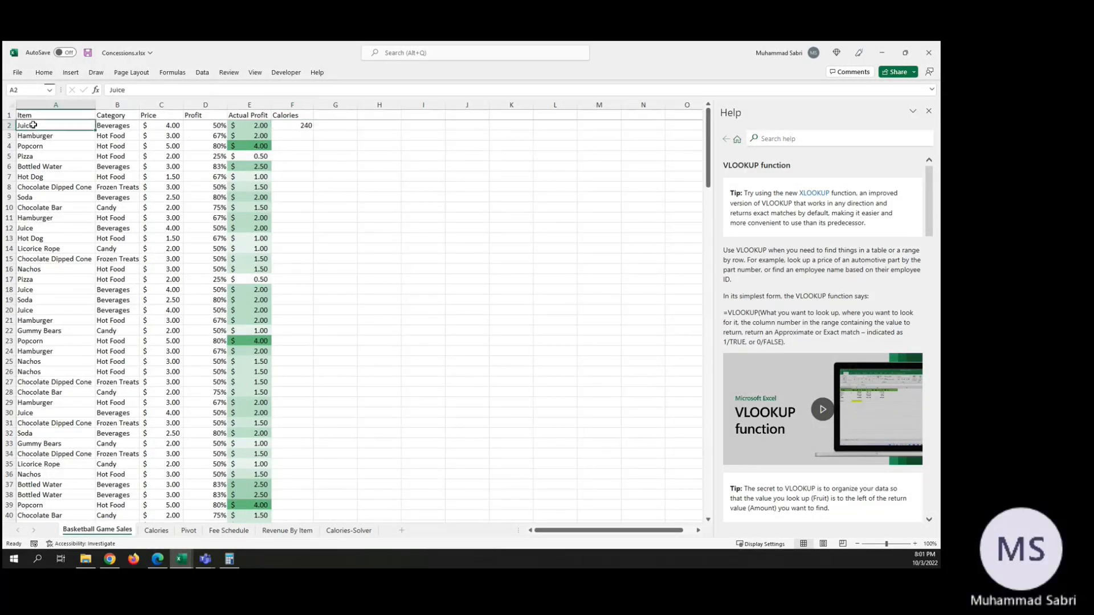
double_click(299, 125)
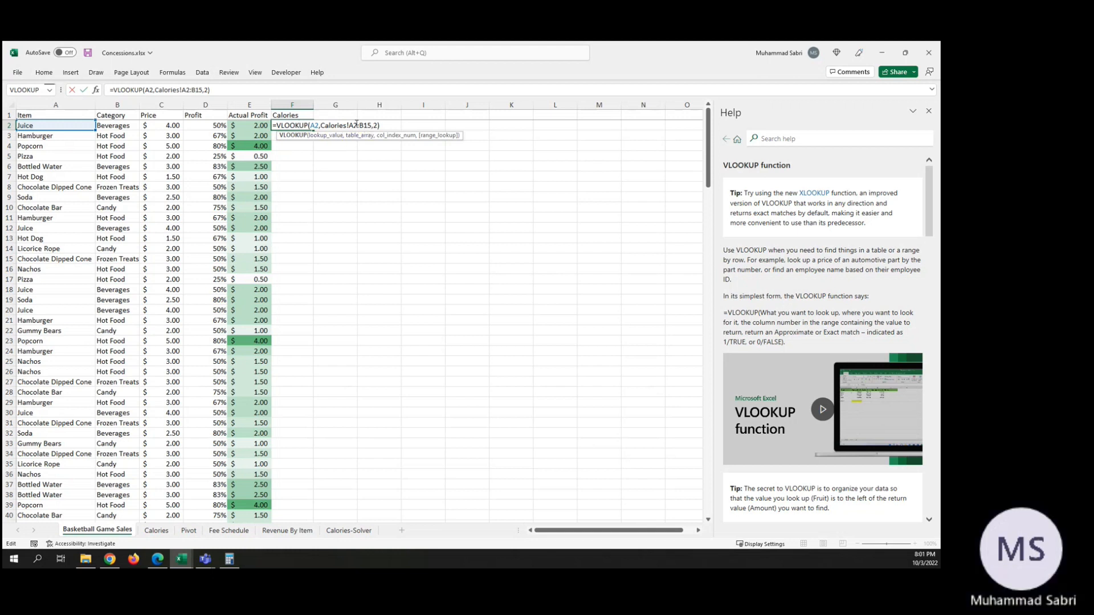
left_click(164, 531)
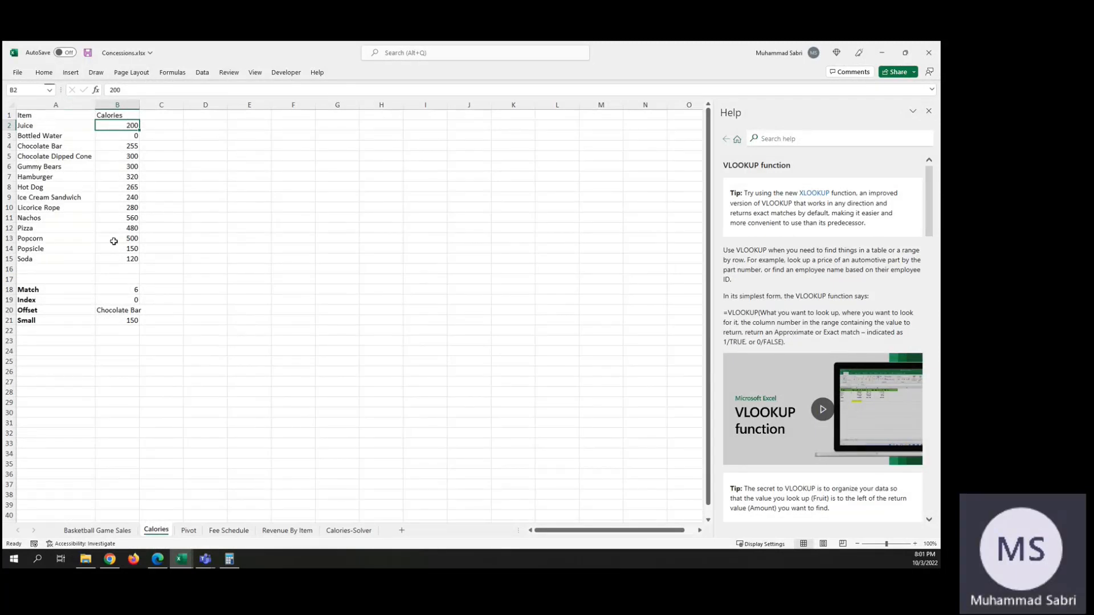
left_click(99, 530)
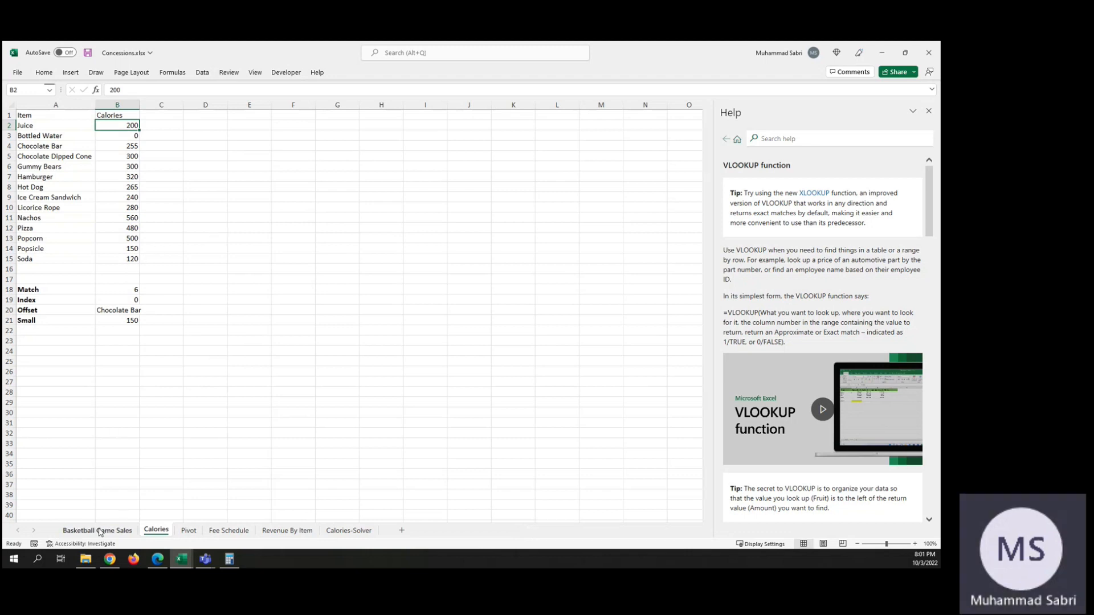
Step: Try column index 1 in the VLOOKUP formula in F2
double_click(296, 125)
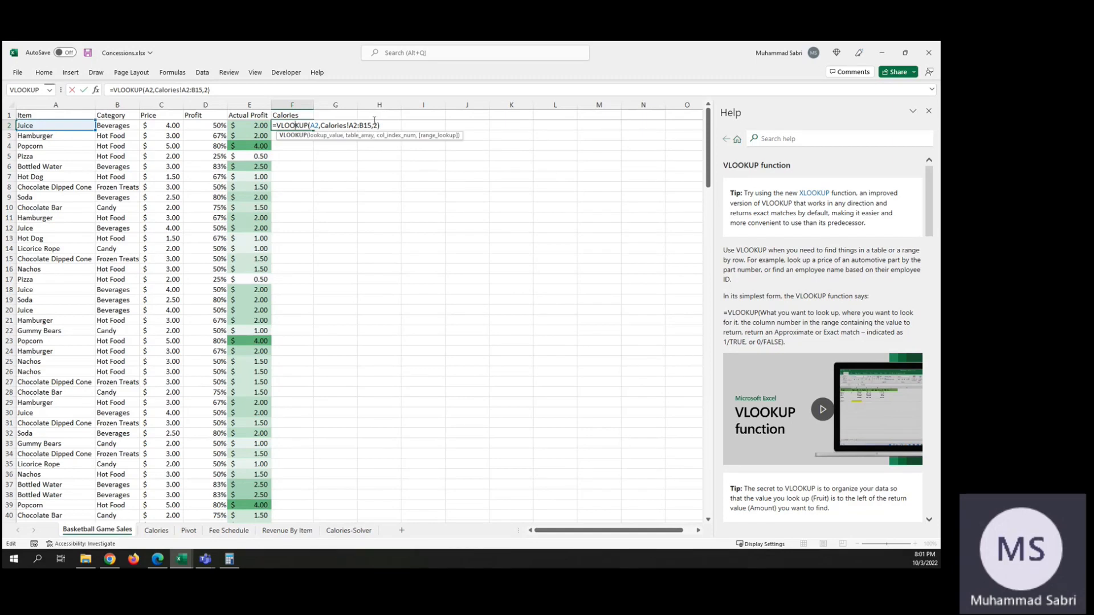
left_click(377, 124)
key("Return")
key("Up")
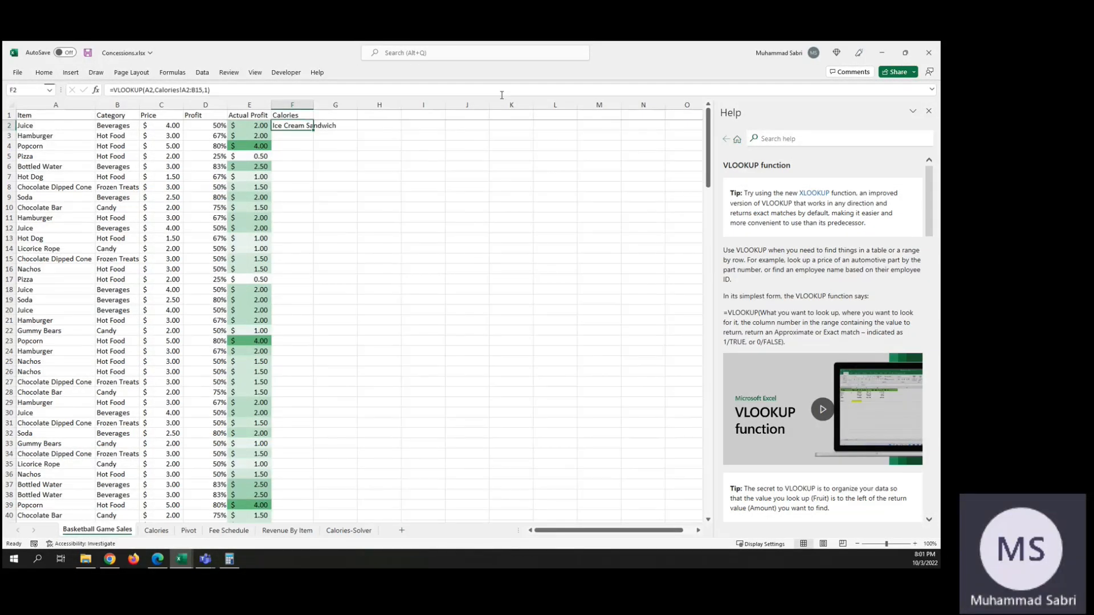
Step: Set the column index of the F2 lookup to 2 and add 1 (approximate match) as its range_lookup argument
key("F2")
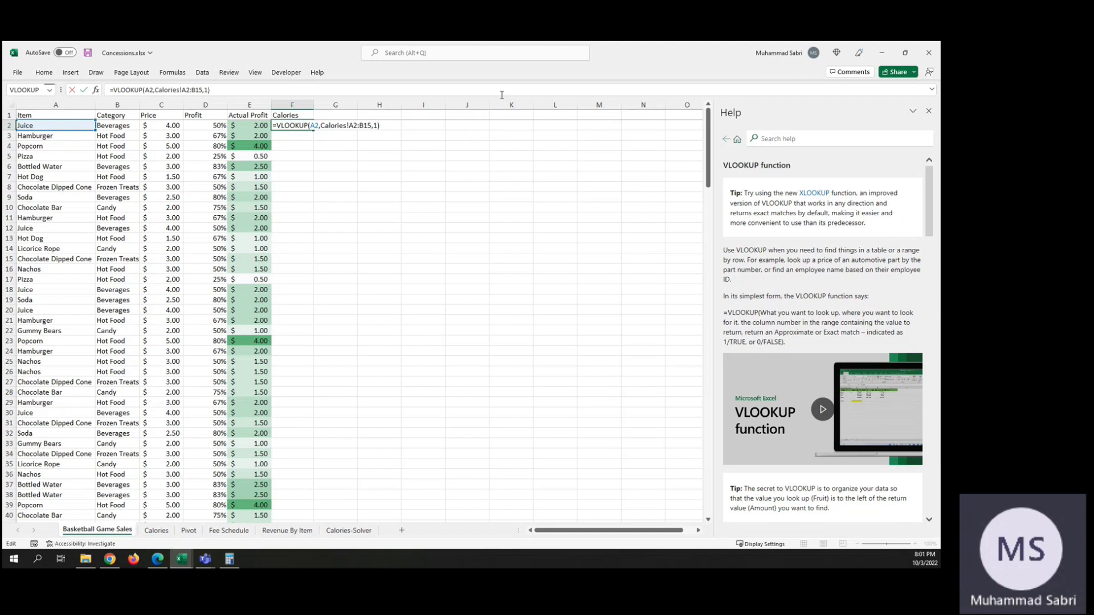
key("Left")
key("BackSpace")
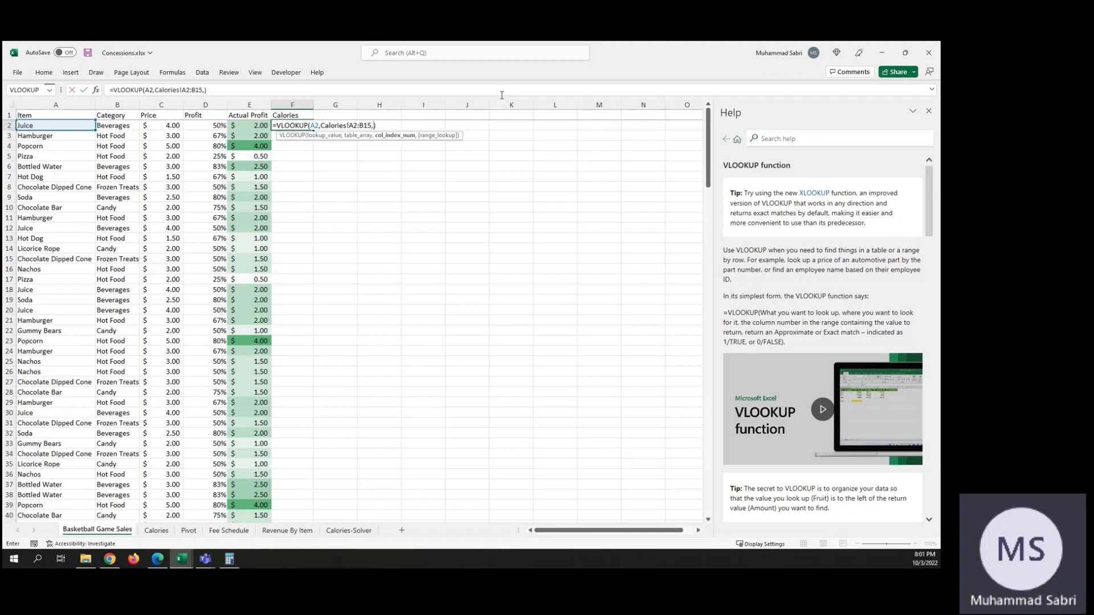
type("2,")
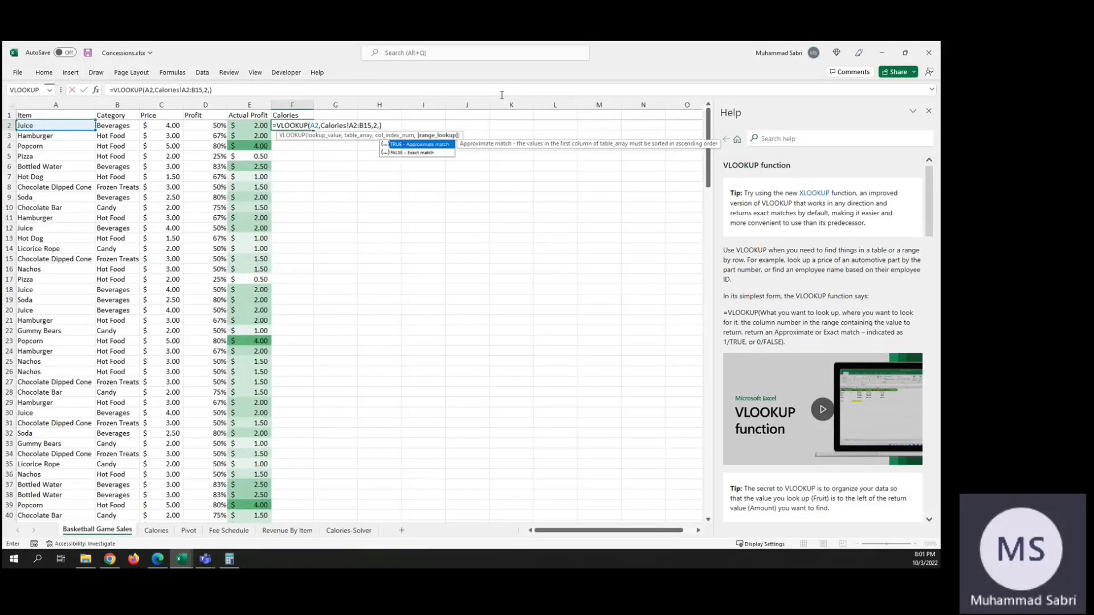
type("1")
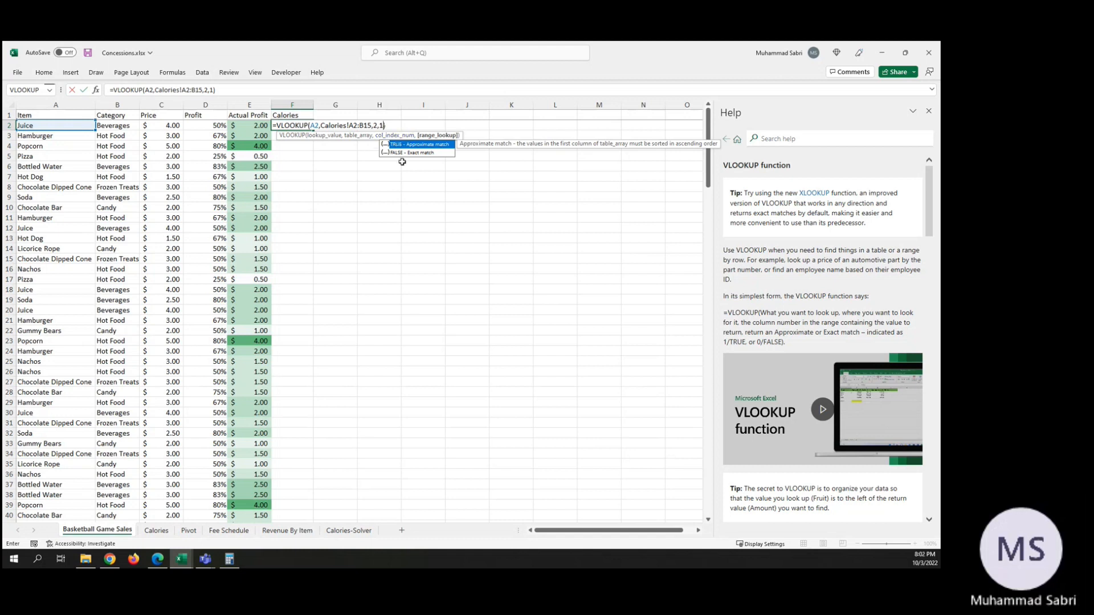
key("ctrl+Return")
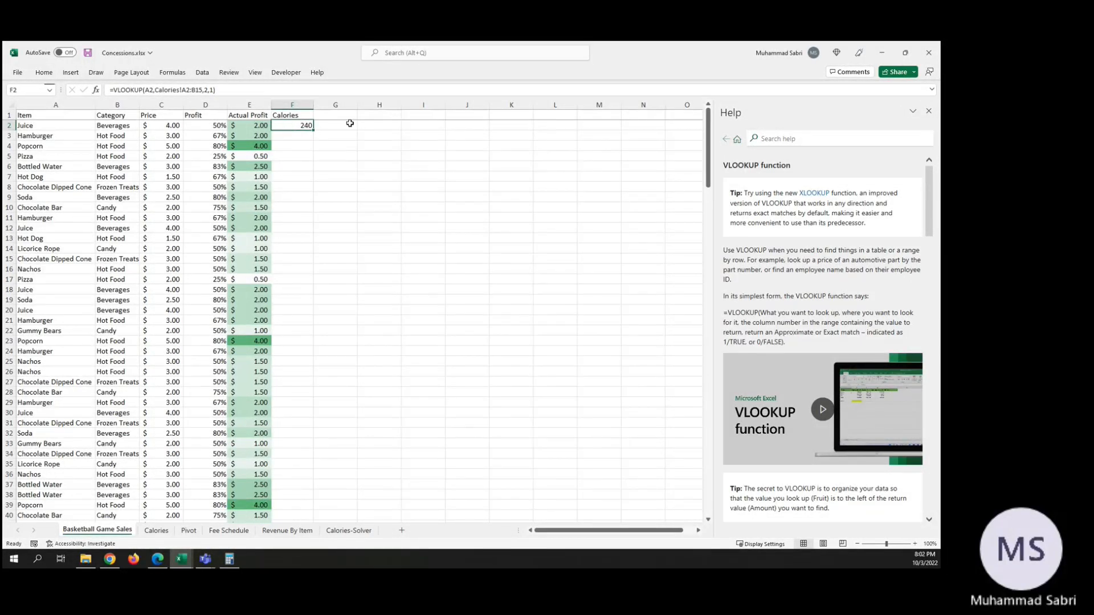
Step: Set the range_lookup argument of the F2 VLOOKUP to FALSE for an exact match
key("F2")
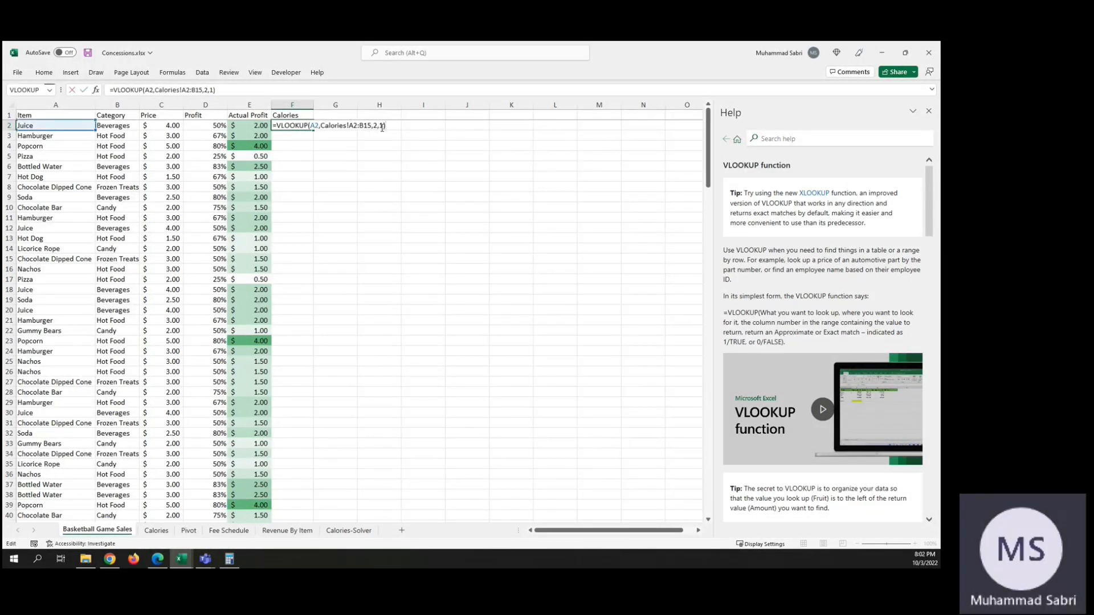
left_click(383, 127)
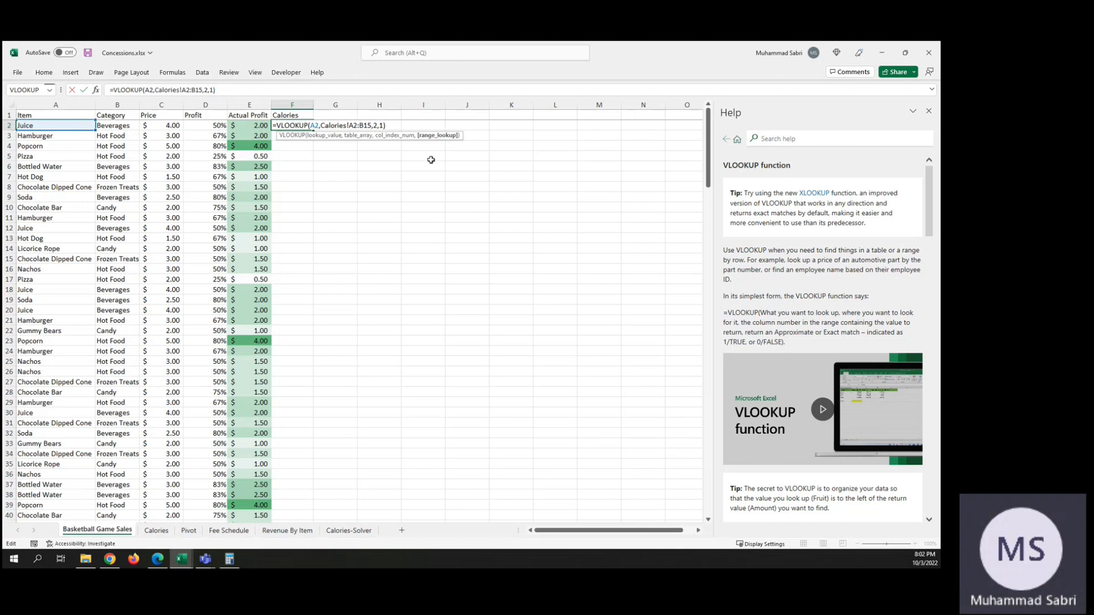
key("BackSpace")
type("TRUE")
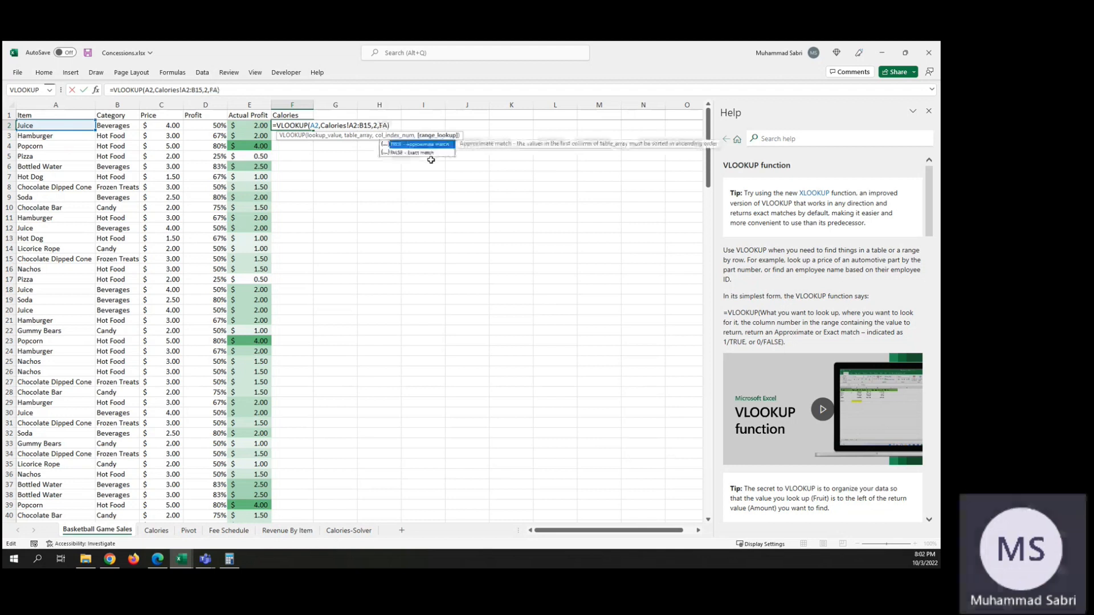
key("Return")
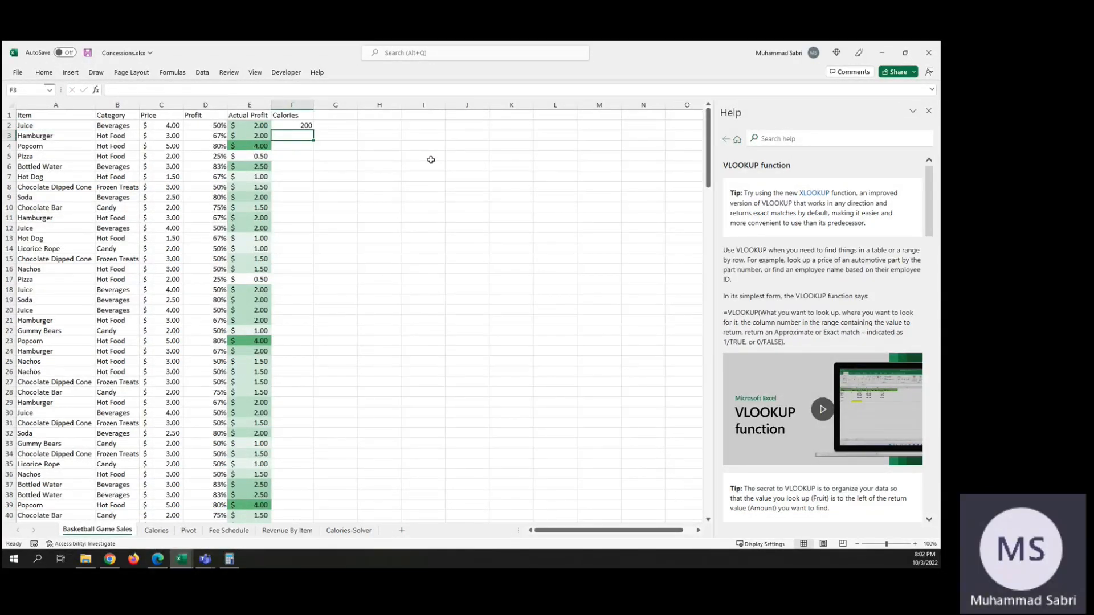
key("Up")
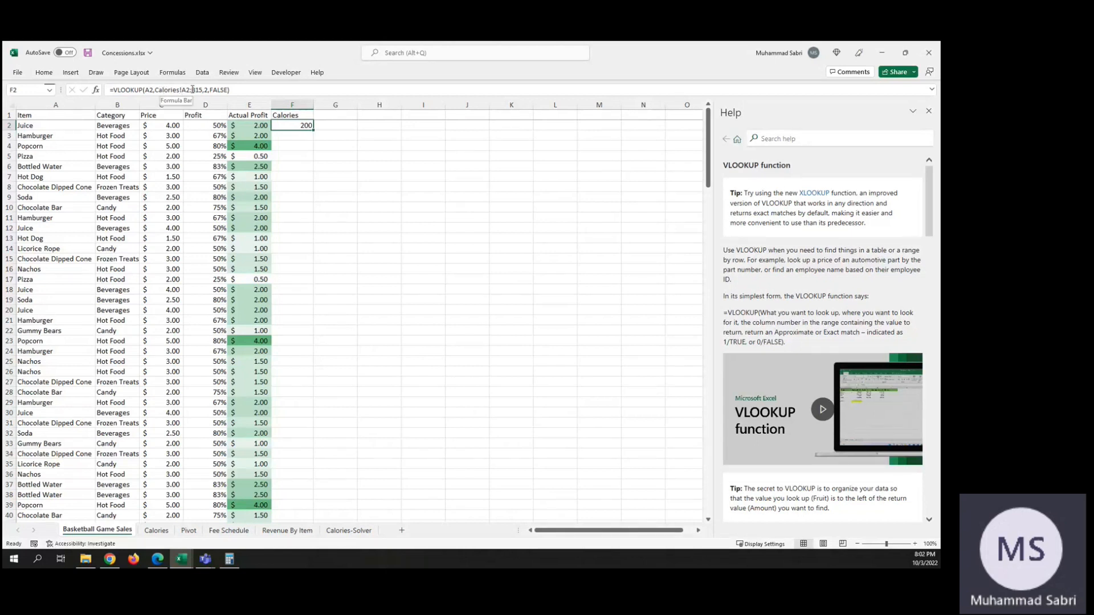
Step: Compare the calories returned in F2 with the Juice and Ice Cream Sandwich entries on the Calories sheet
left_click(157, 531)
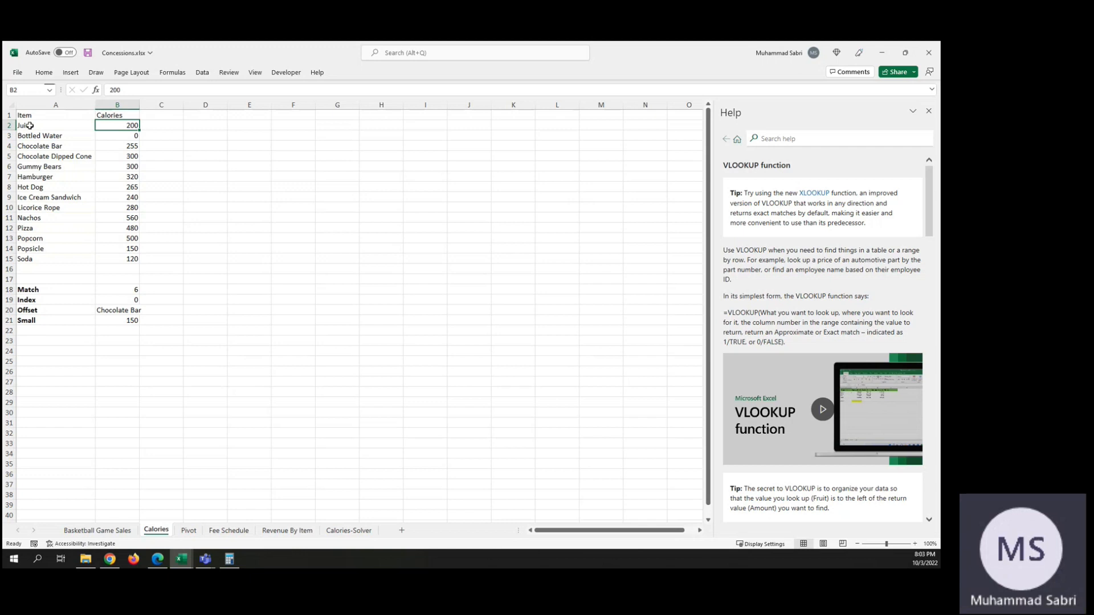
left_click(27, 196)
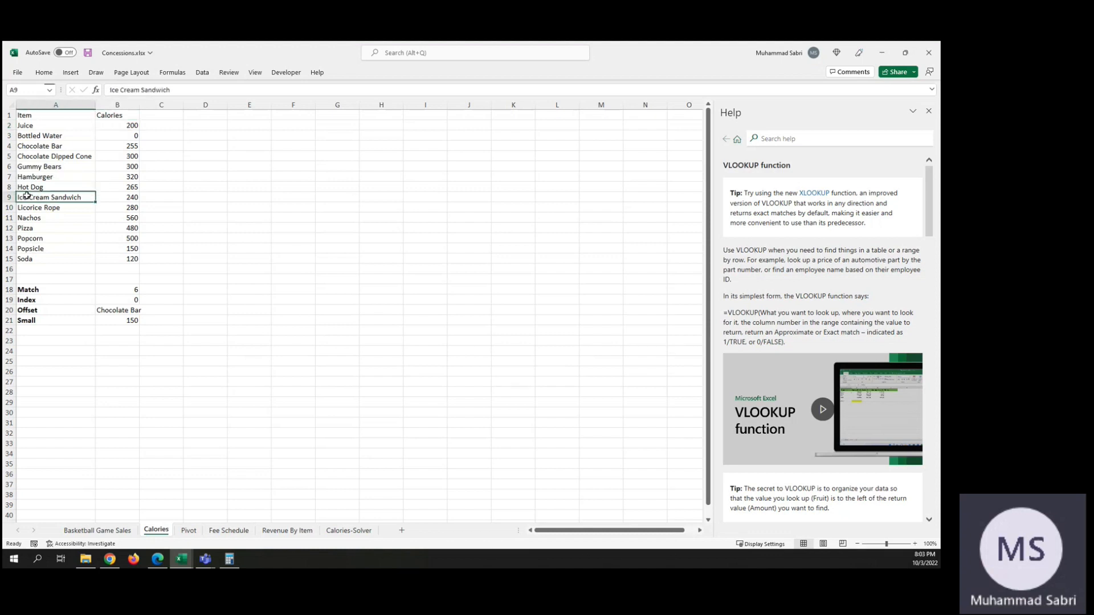
left_click(24, 126)
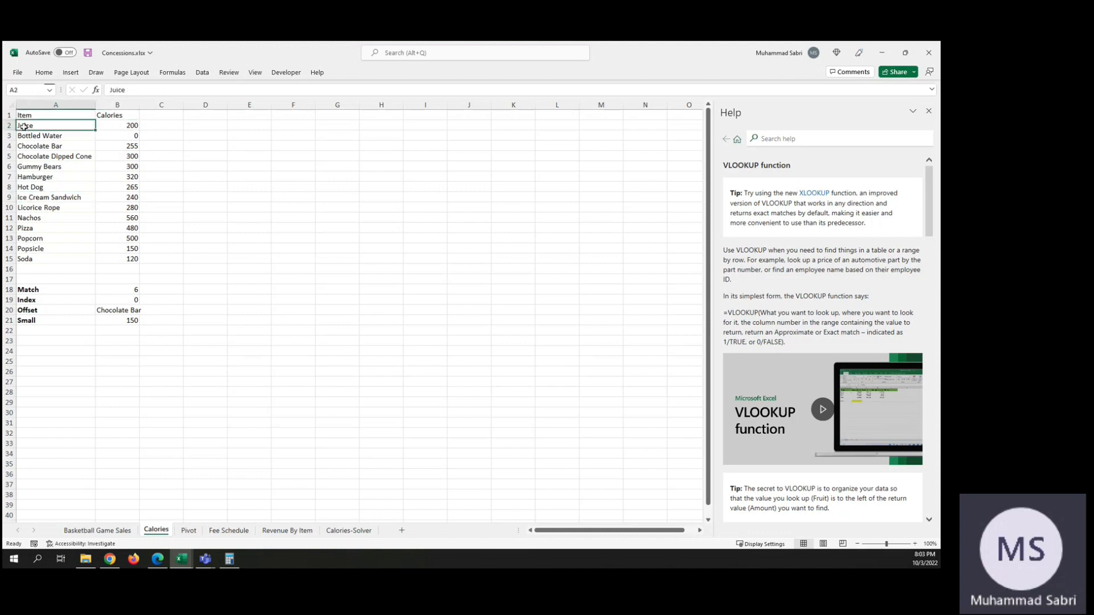
left_click(81, 528)
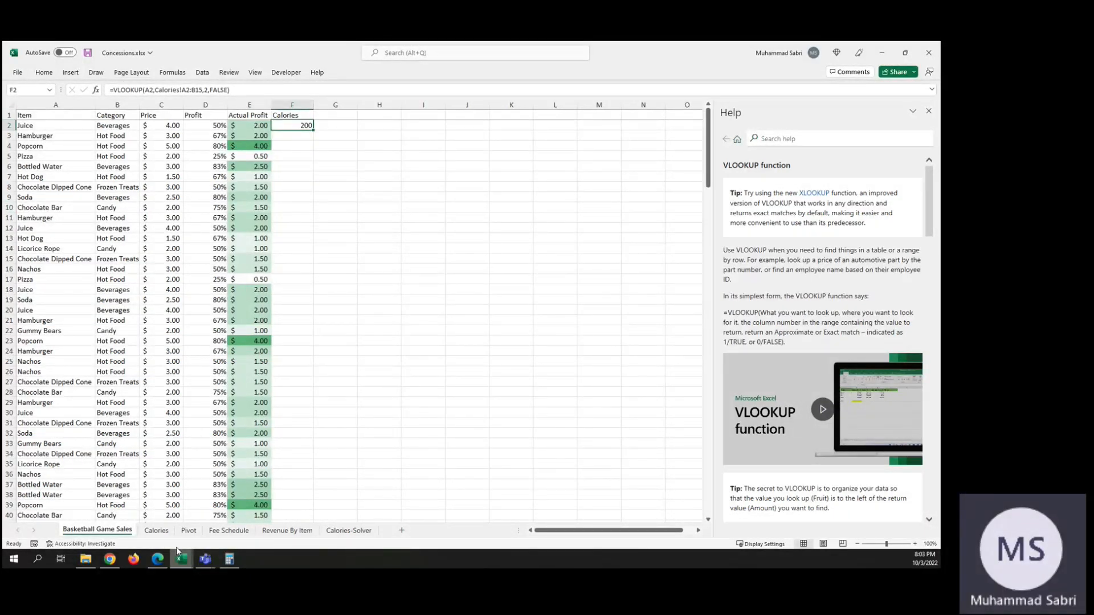
left_click(156, 530)
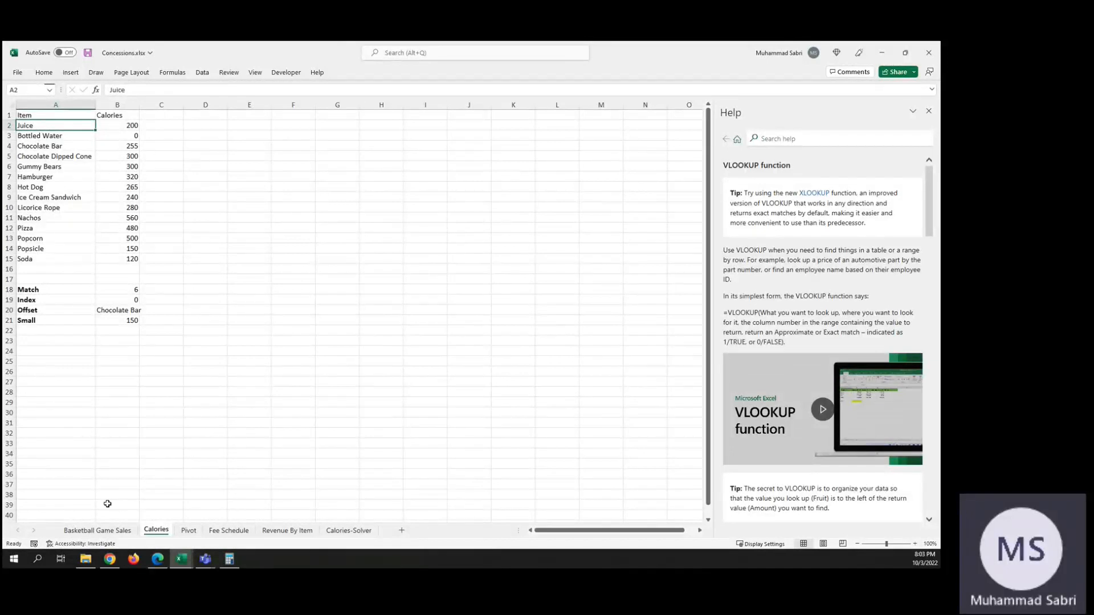
left_click(97, 531)
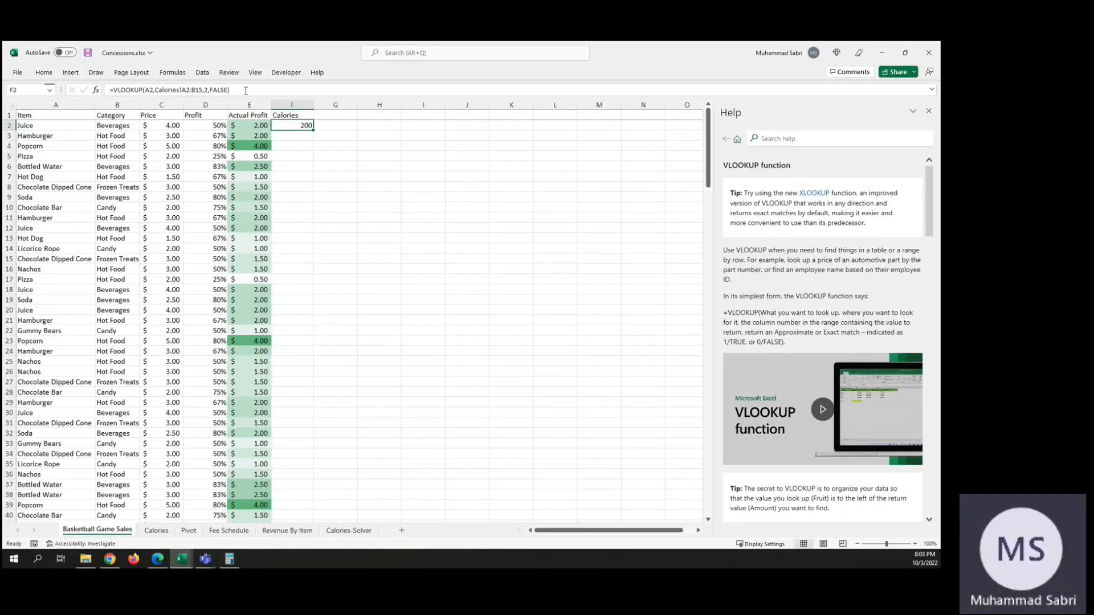
Step: Try the F2 lookup without its range_lookup argument and check the result against the Calories sheet
left_click(229, 90)
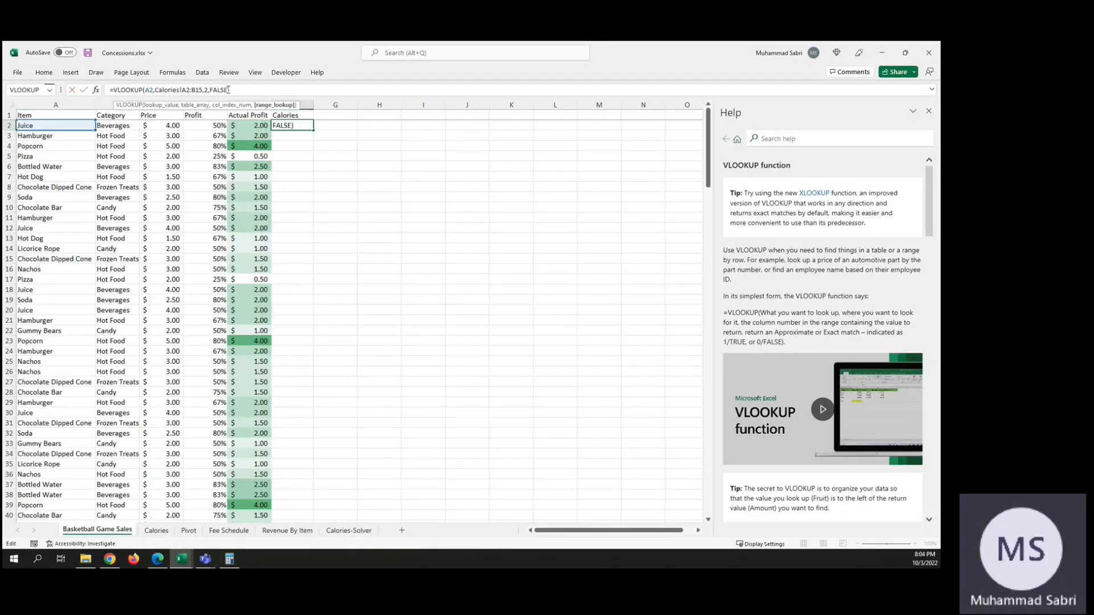
key("BackSpace")
key("BackSpace")
key("BackSpace")
key("BackSpace")
key("BackSpace")
key("BackSpace")
key("Return")
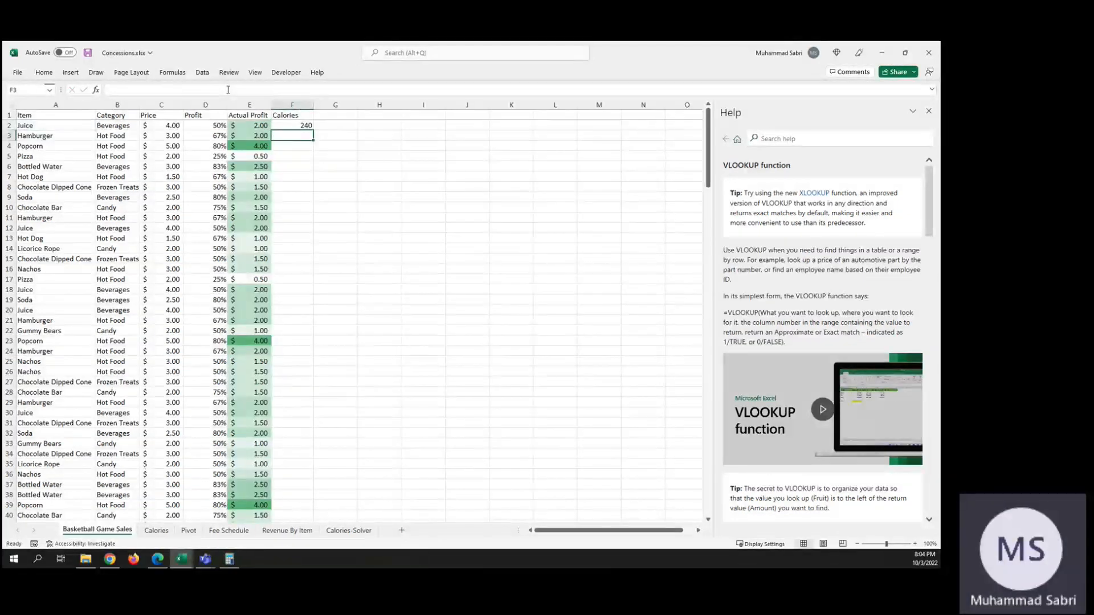
left_click(294, 126)
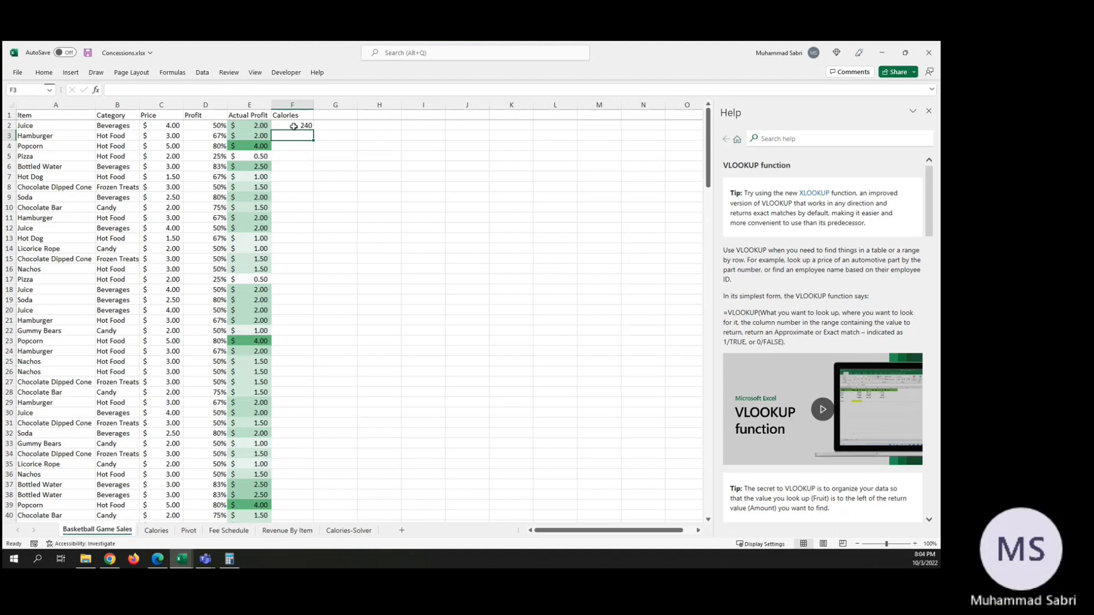
left_click(164, 531)
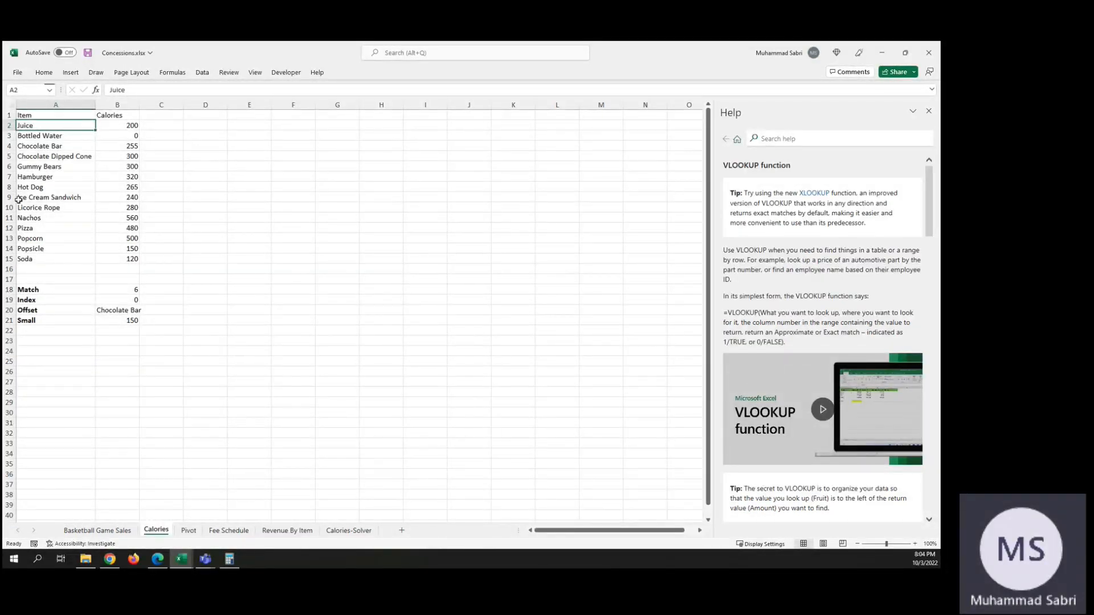
left_click(117, 531)
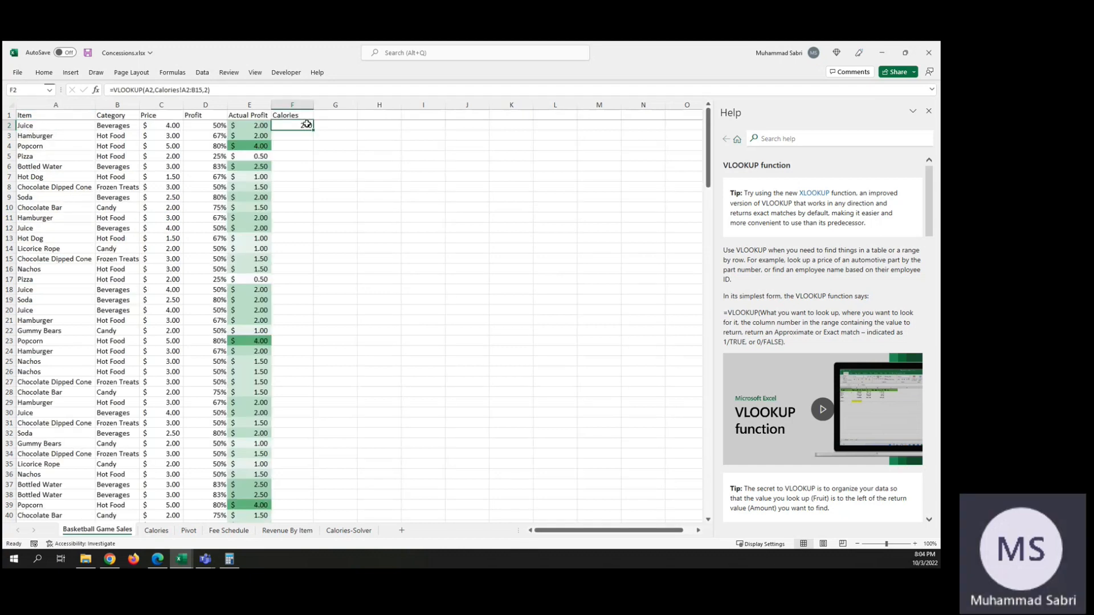
Step: Add FALSE (exact match) as the range_lookup argument in F2, giving =VLOOKUP(A2,Calories!A2:B15,2,FALSE)
left_click(206, 90)
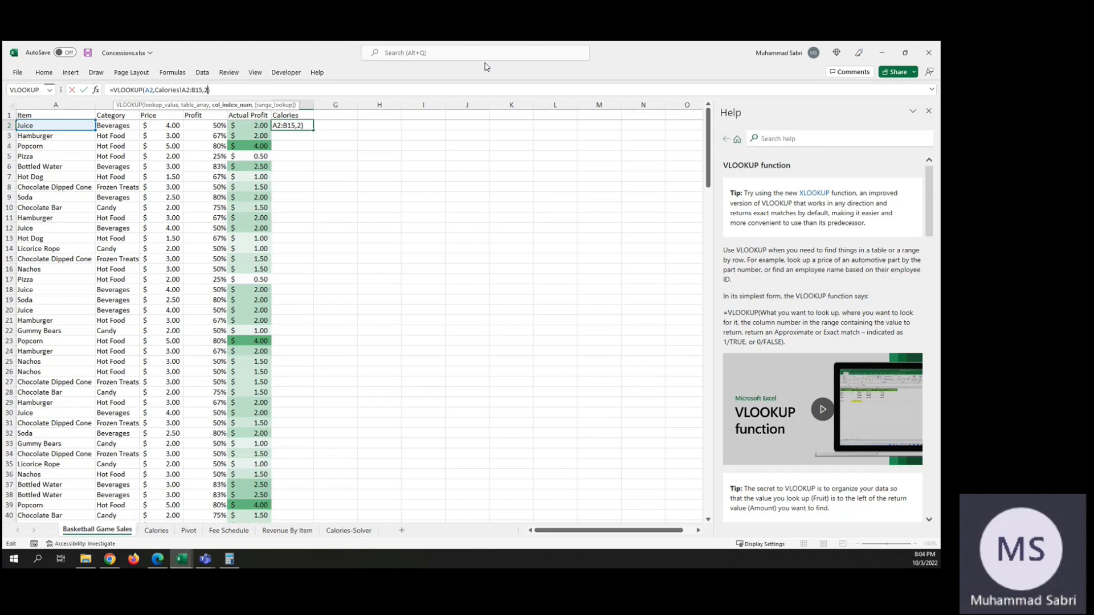
type(",")
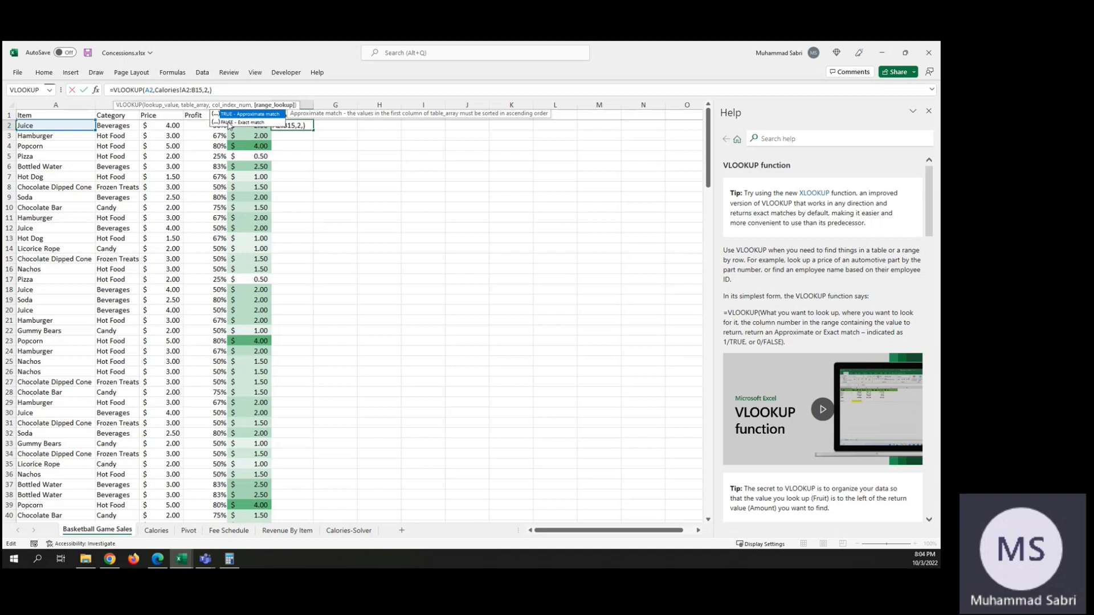
left_click(228, 123)
double_click(228, 123)
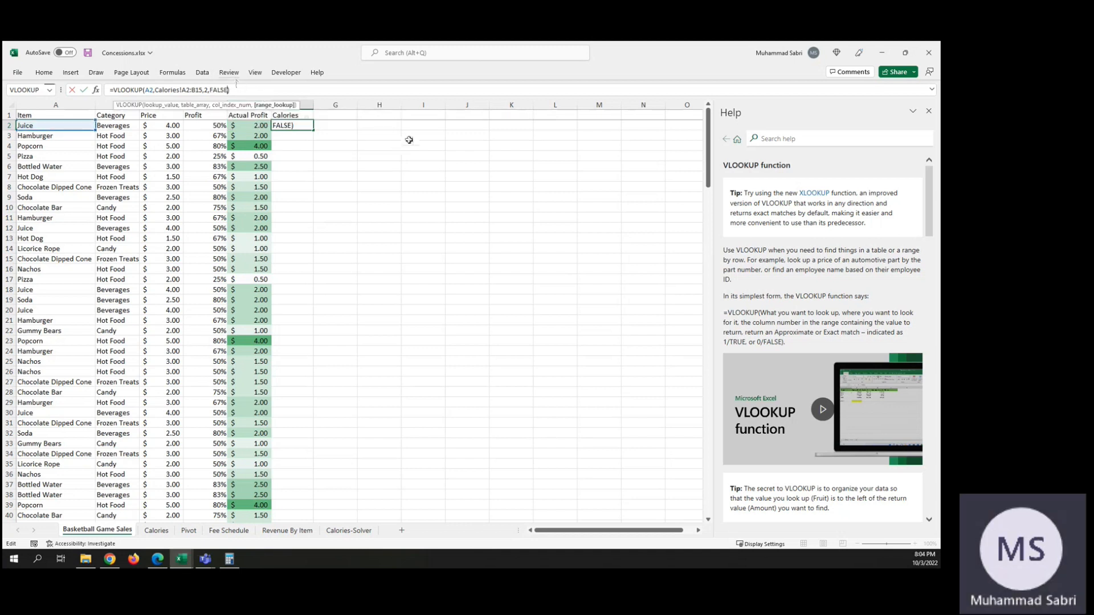
key("Return")
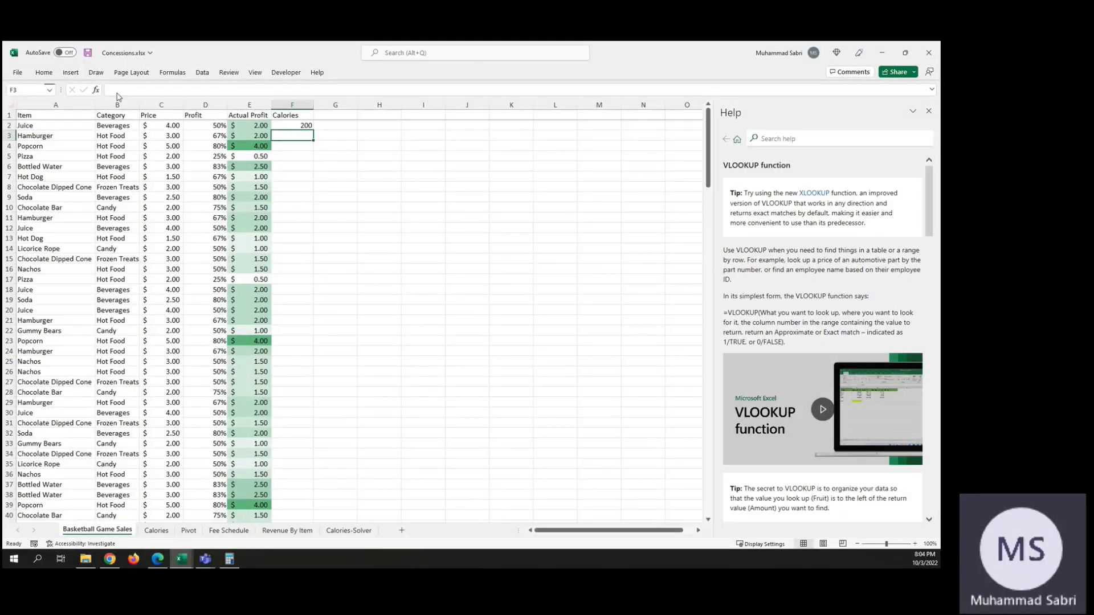
Step: Replace the item in A2 of Basketball Game Sales with Ice Cream Sandwich to test the lookup
left_click(157, 530)
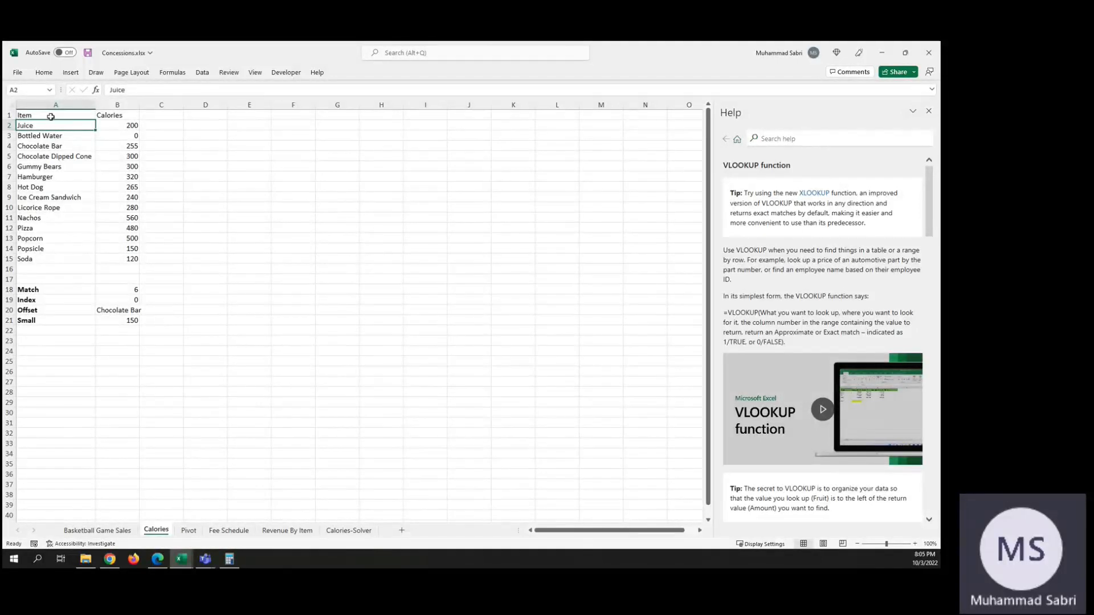
left_click(108, 530)
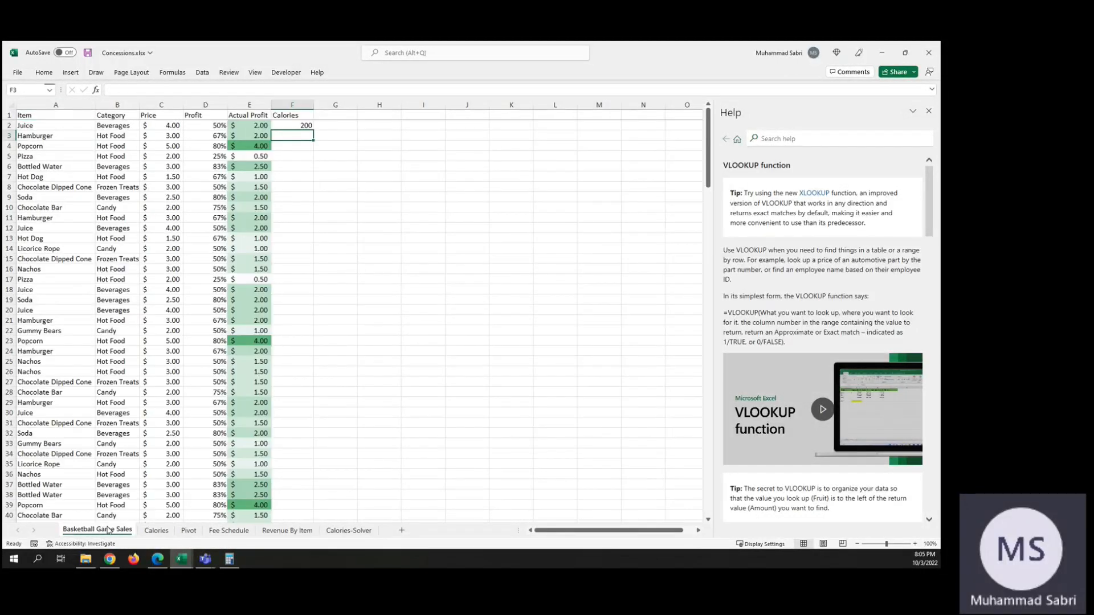
left_click(26, 124)
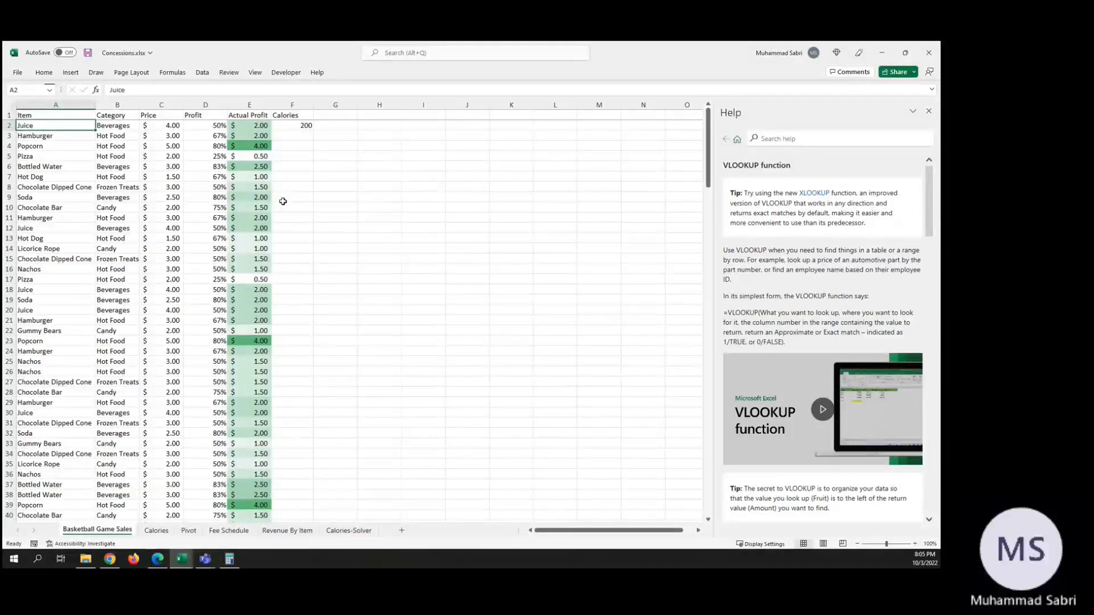
type("Ice Cream Sandwich")
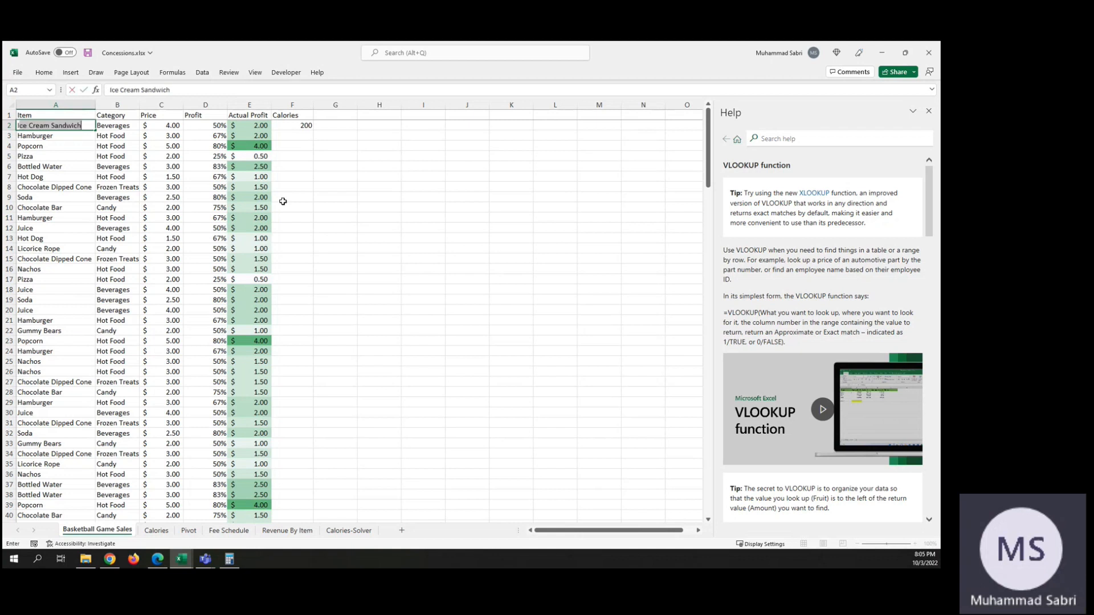
key("Return")
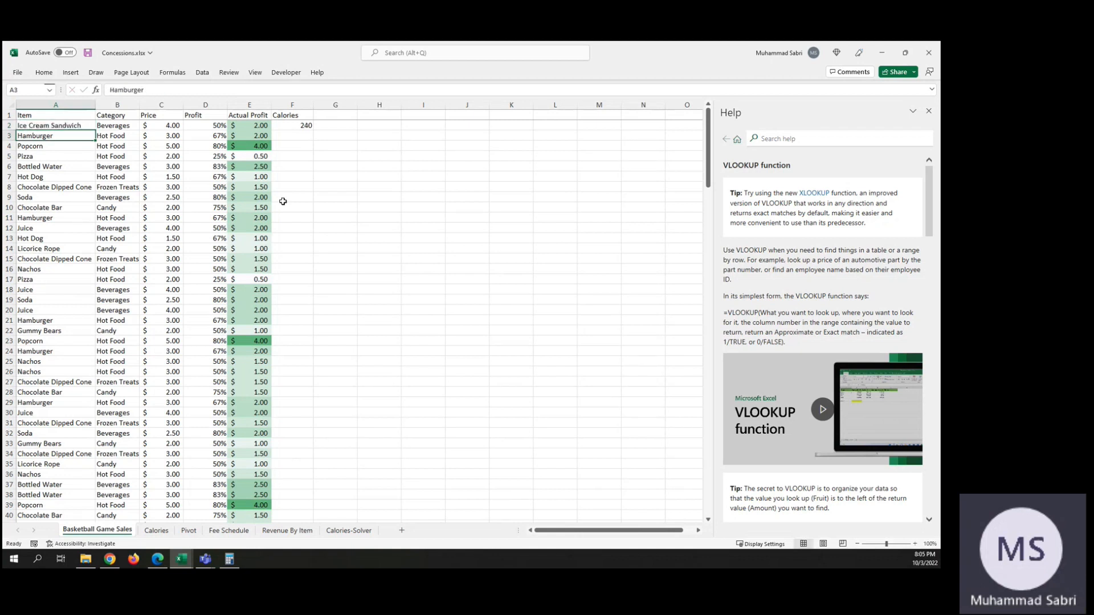
key("Up")
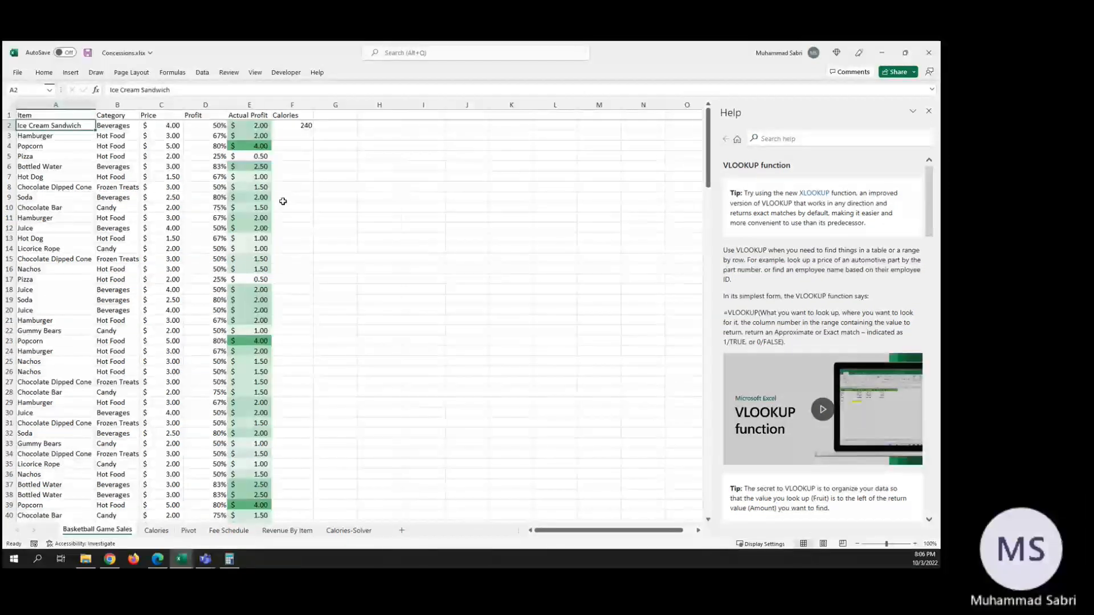
Step: Check the F2 lookup formula and its result against the Ice Cream Sandwich entry on the Calories sheet
left_click(295, 124)
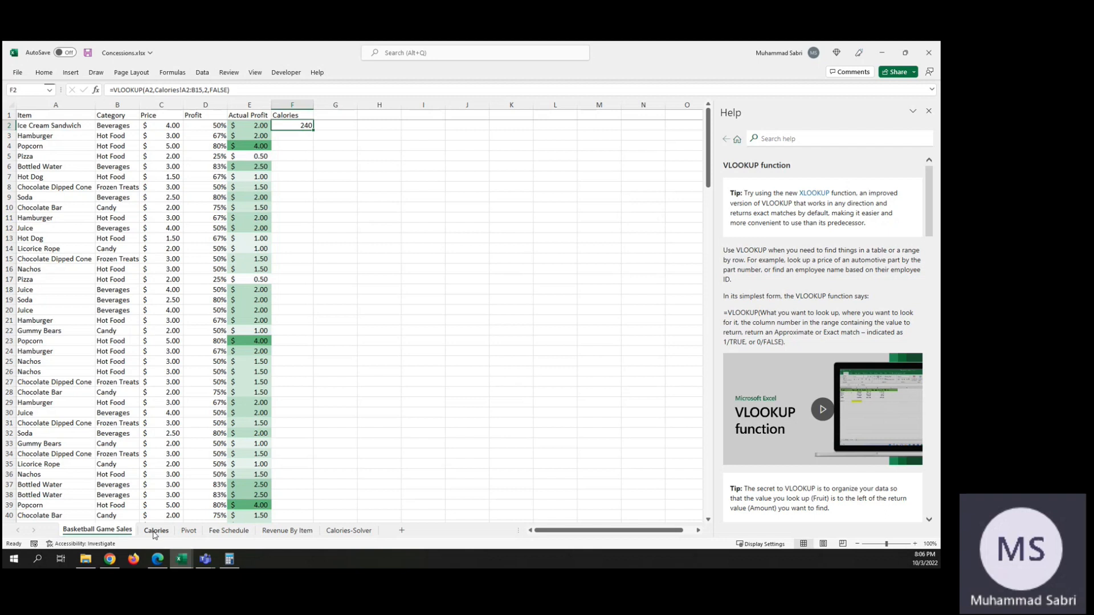
left_click(293, 115)
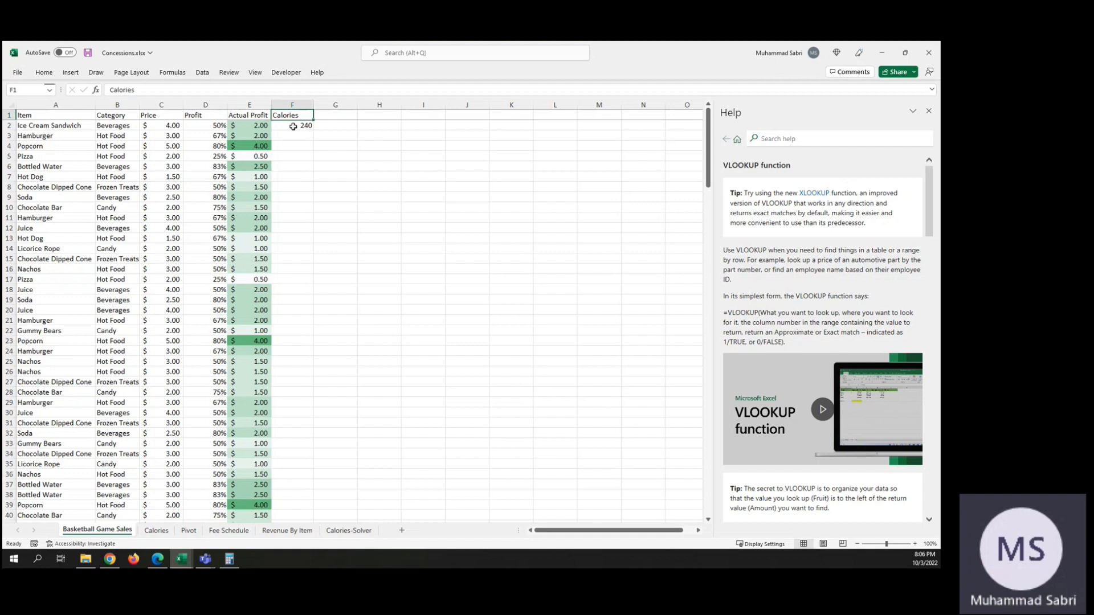
left_click(293, 126)
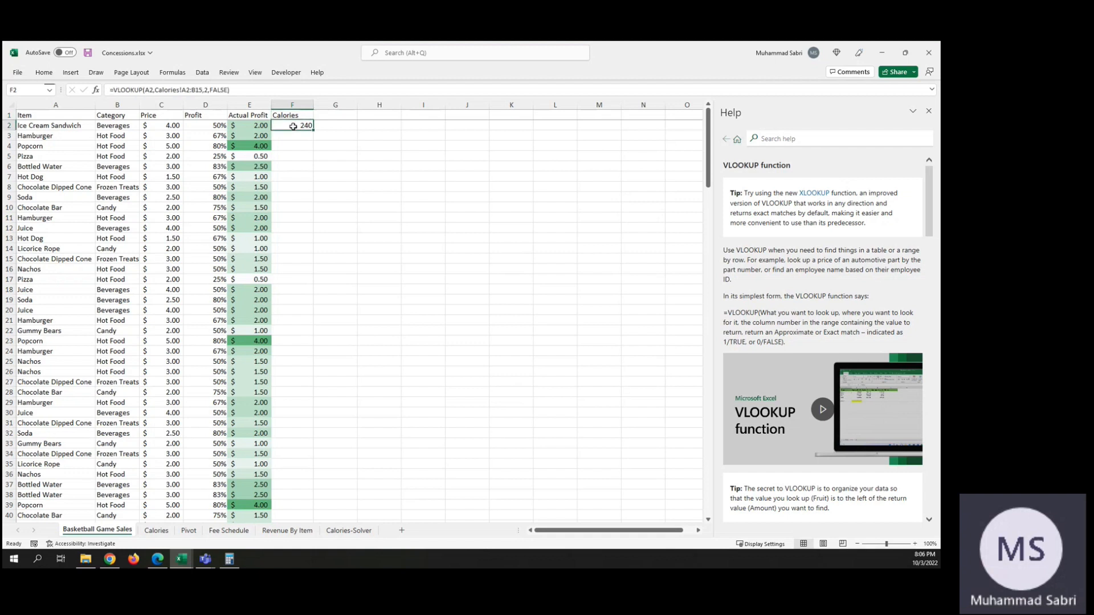
left_click(156, 531)
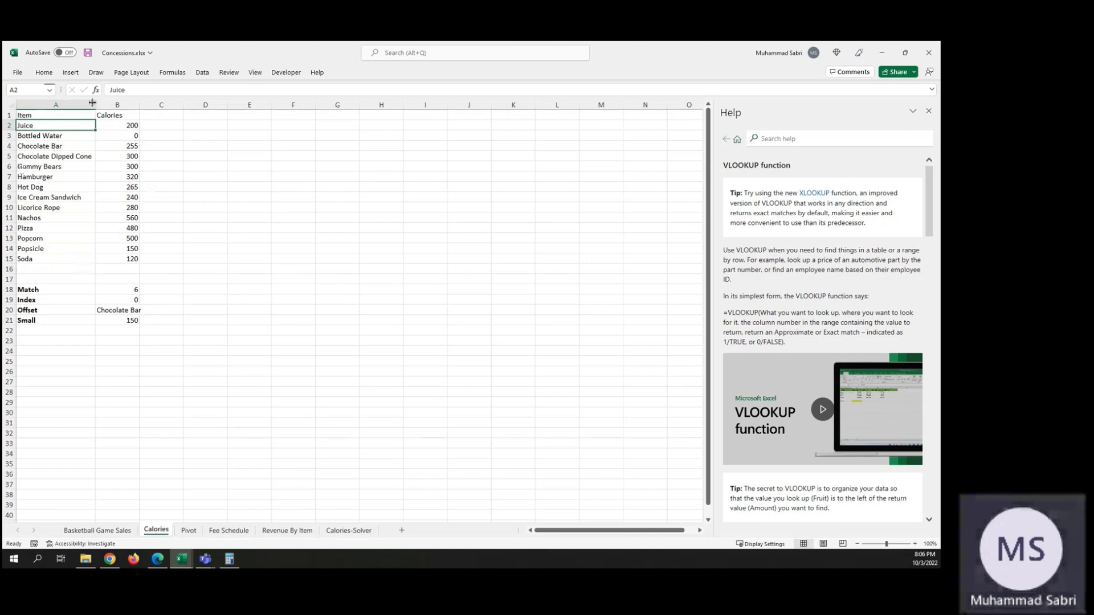
left_click(95, 531)
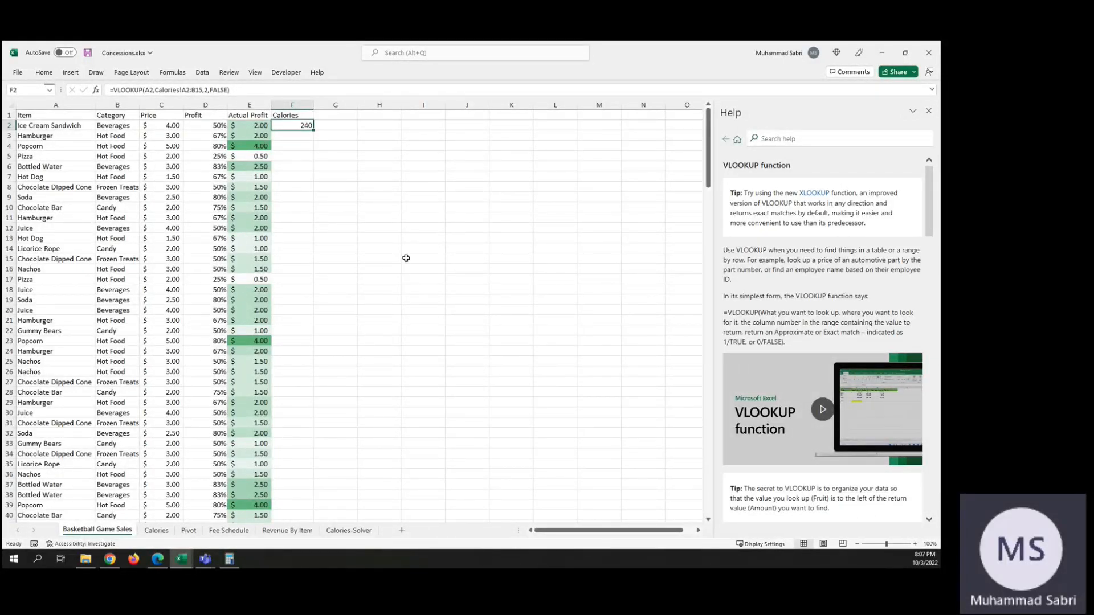
left_click(36, 123)
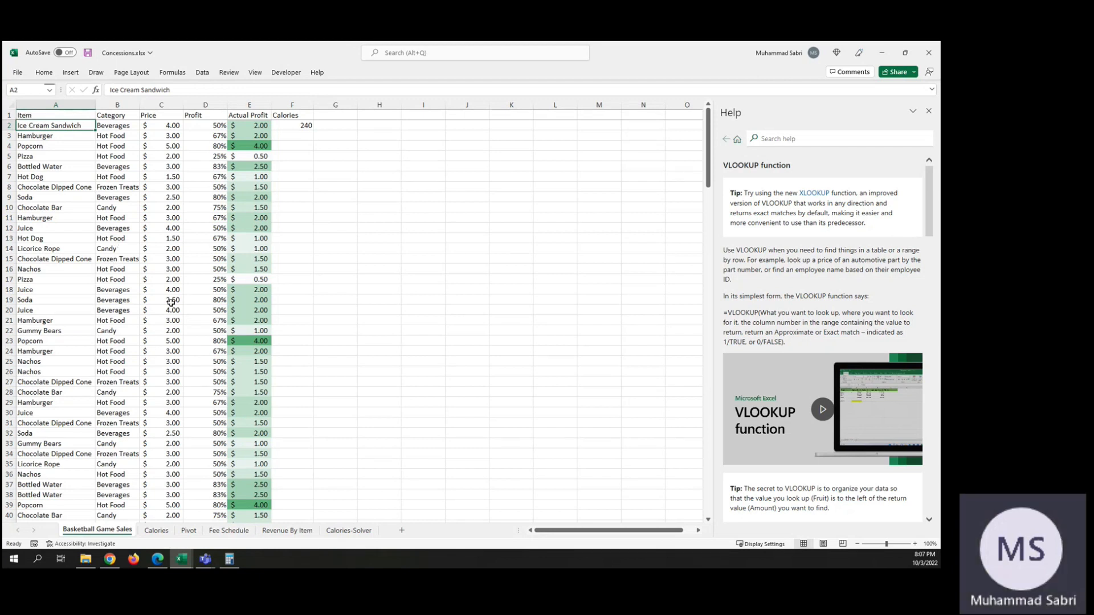
left_click(156, 531)
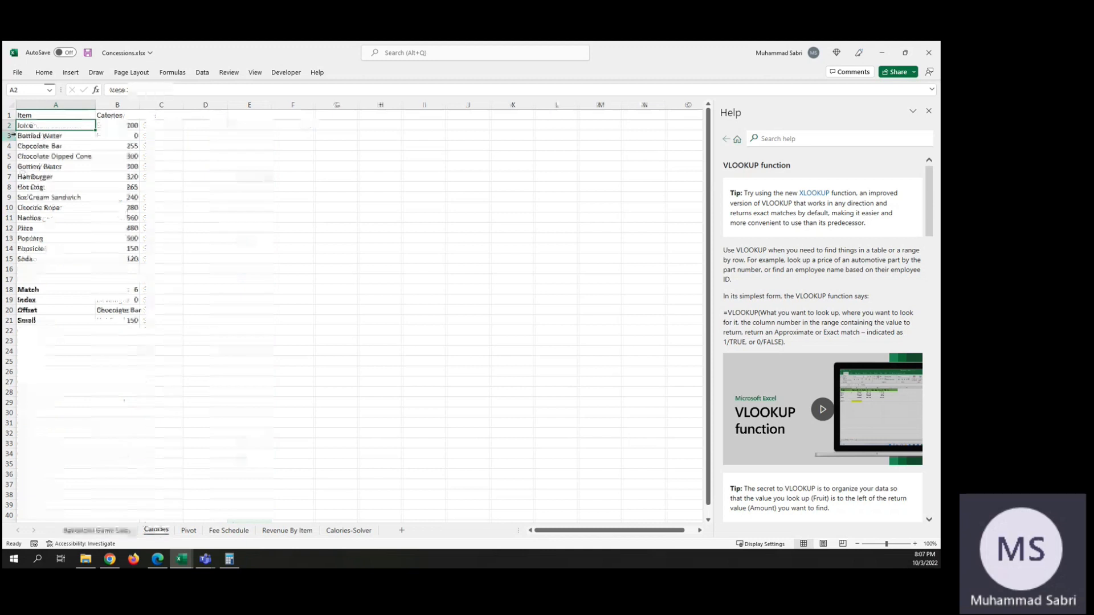
left_click(137, 199)
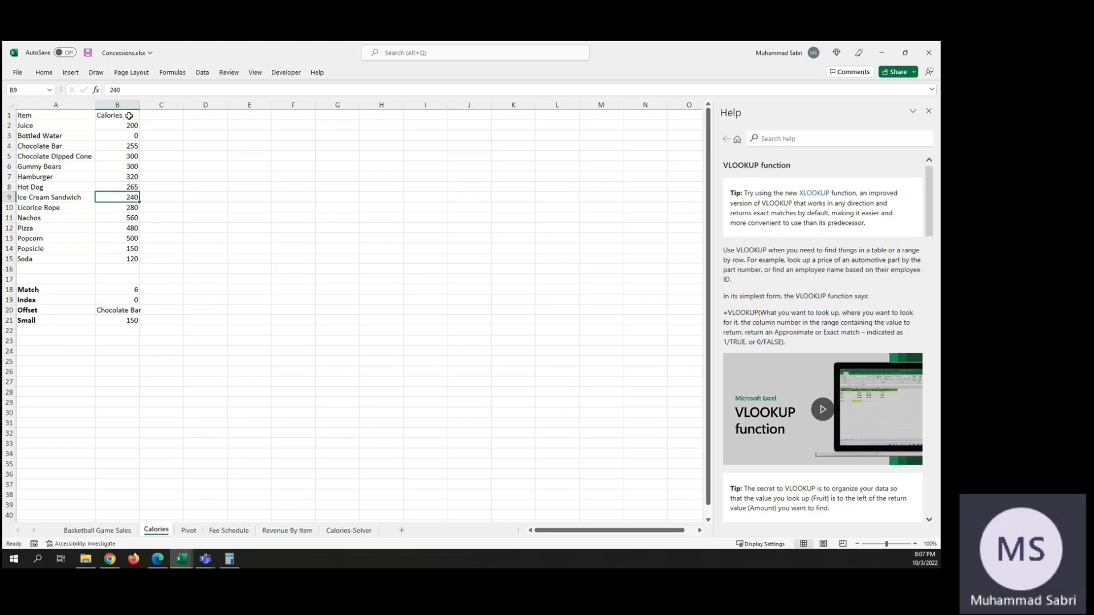
left_click(122, 532)
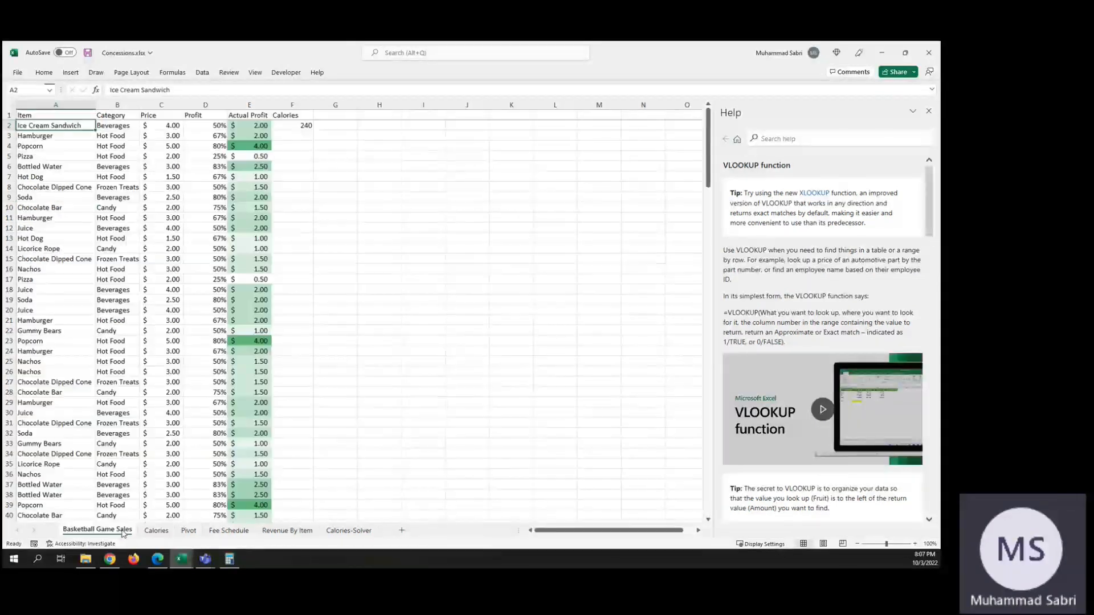
Step: Replace the item in A2 of Basketball Game Sales with q and check the F2 lookup against the Calories sheet
left_click(303, 126)
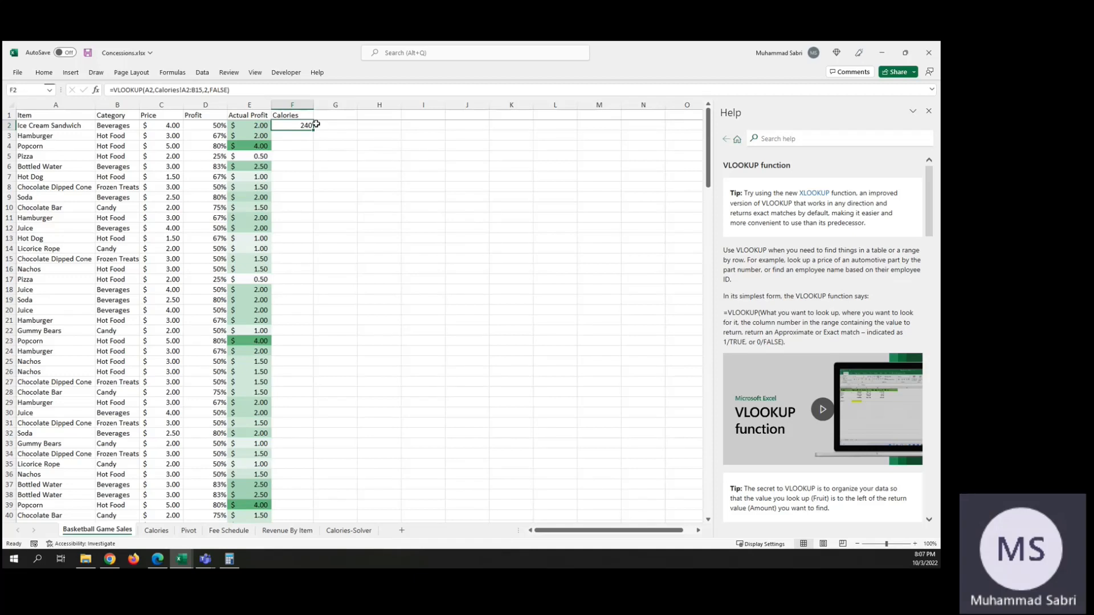
left_click(38, 125)
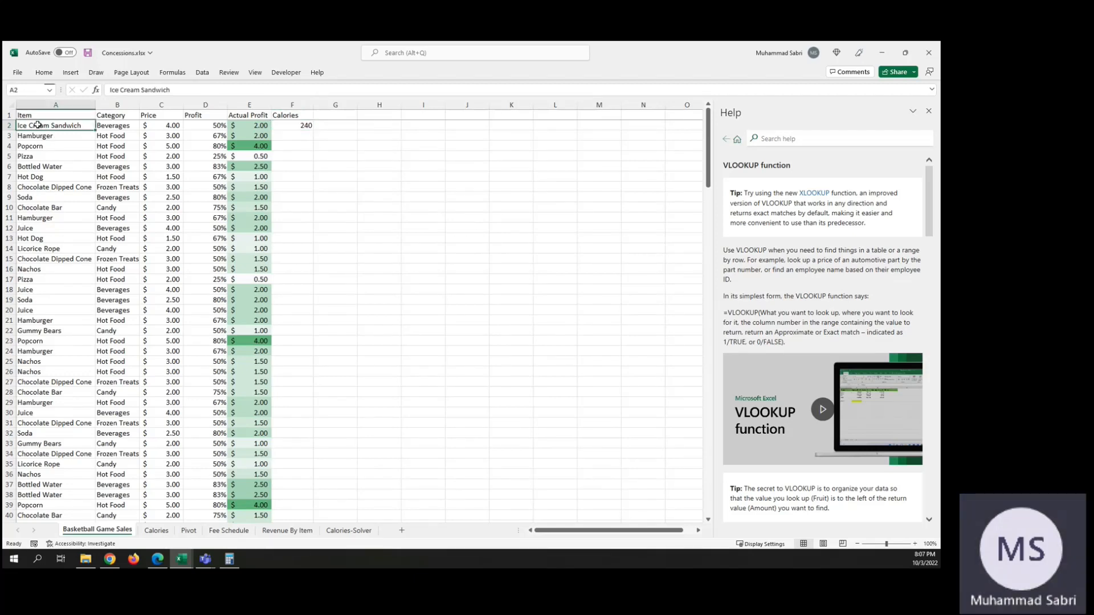
type("q")
key("Tab")
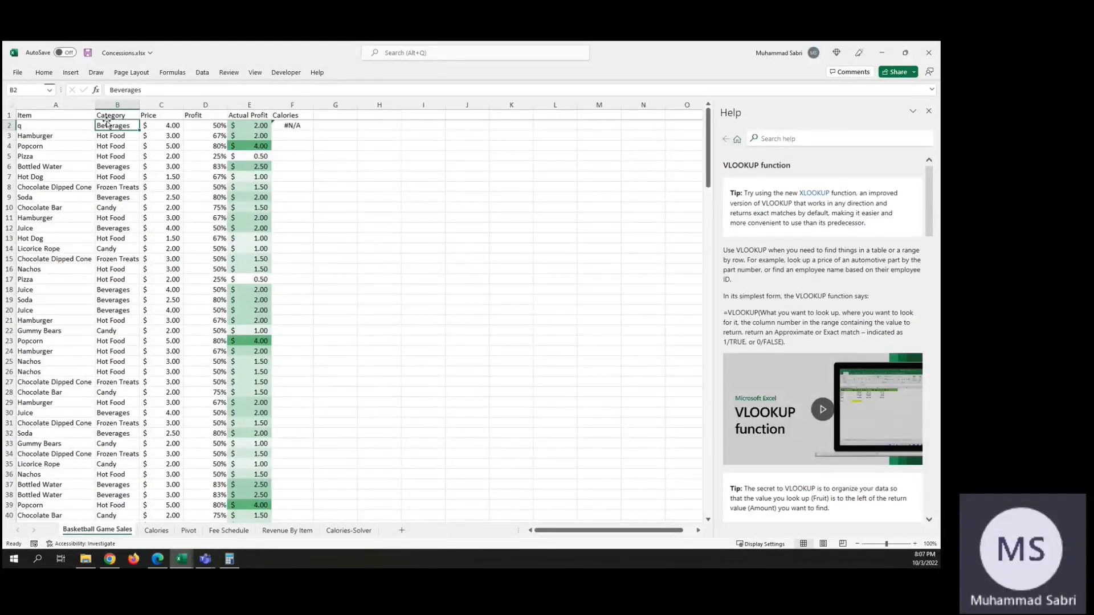
left_click(158, 531)
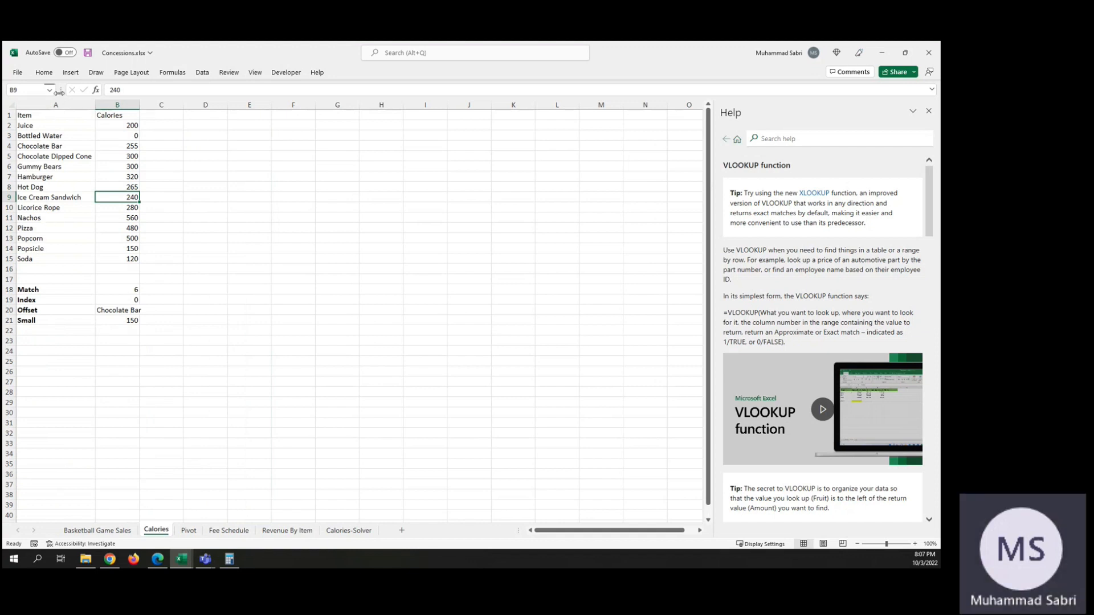
left_click(123, 531)
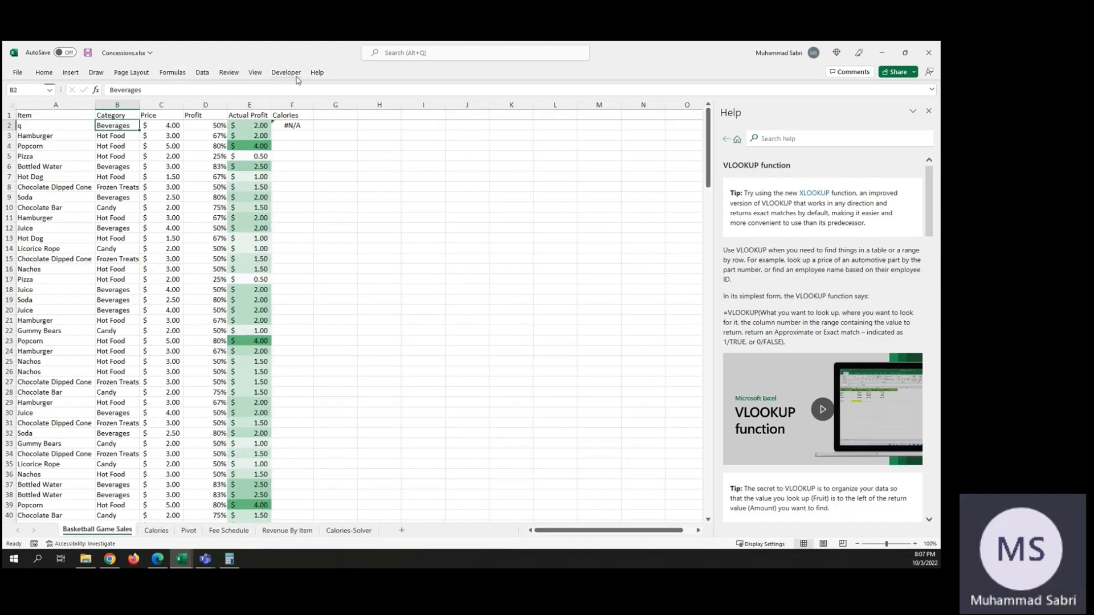
left_click(295, 125)
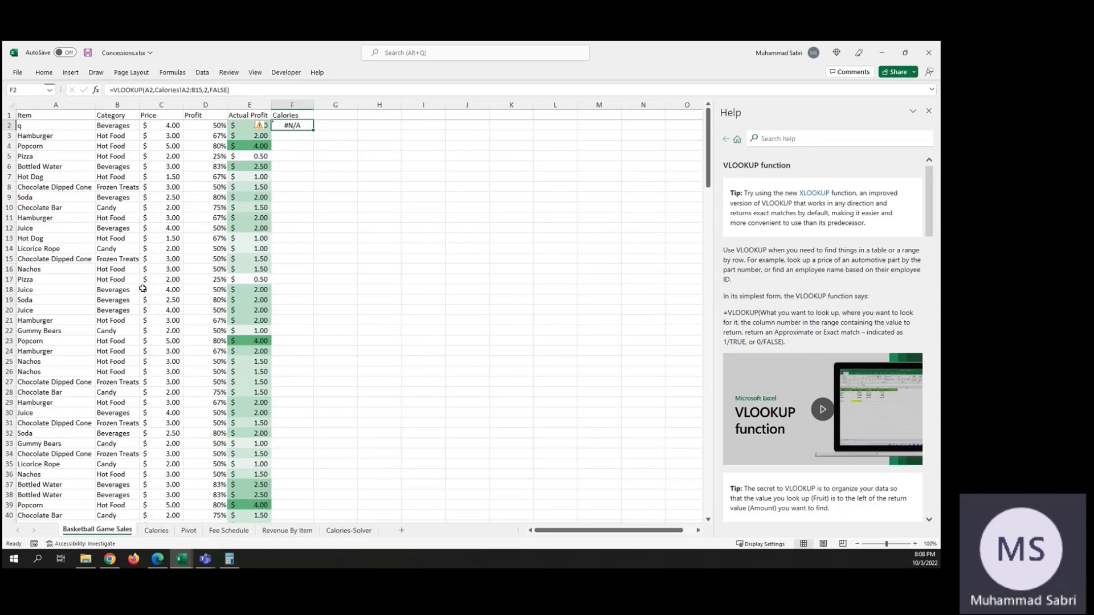
Step: Replace the item in A2 of the Calories sheet with q and check the F2 lookup on Basketball Game Sales
left_click(167, 530)
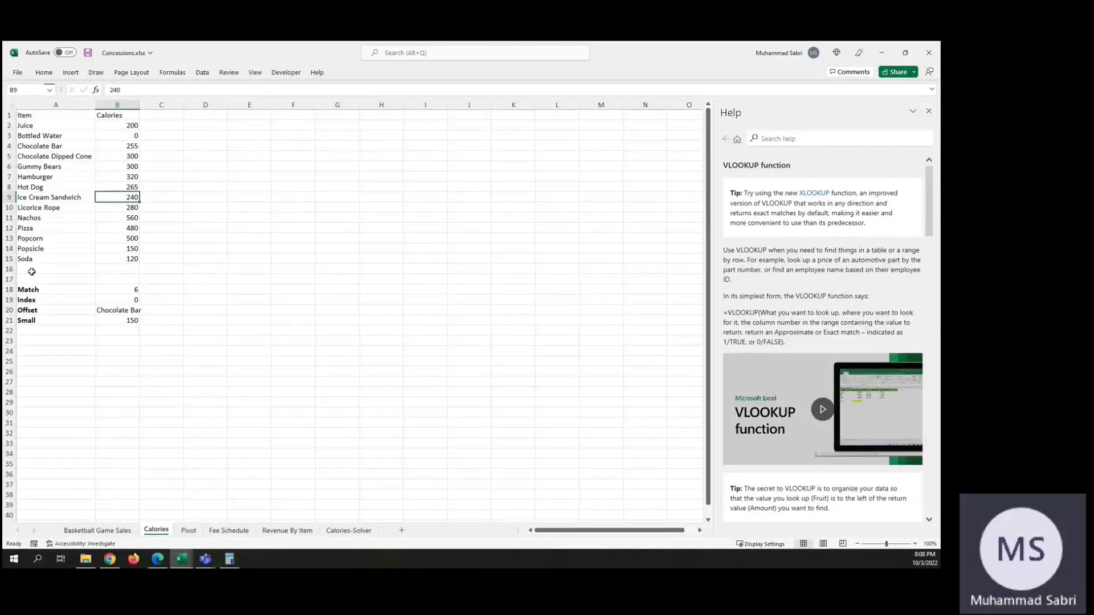
left_click(33, 125)
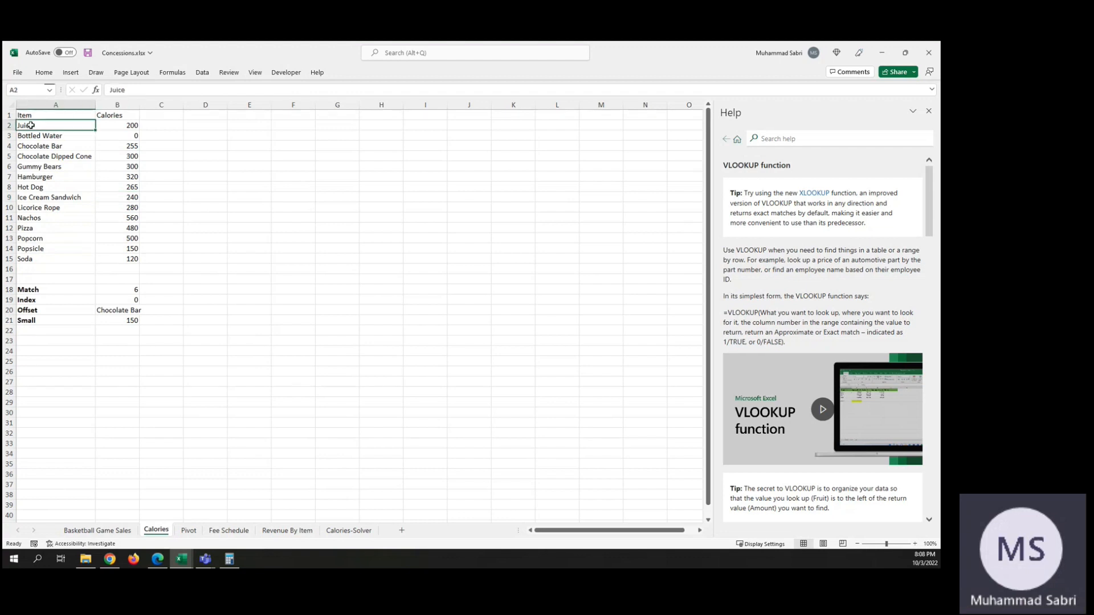
type("q")
key("Tab")
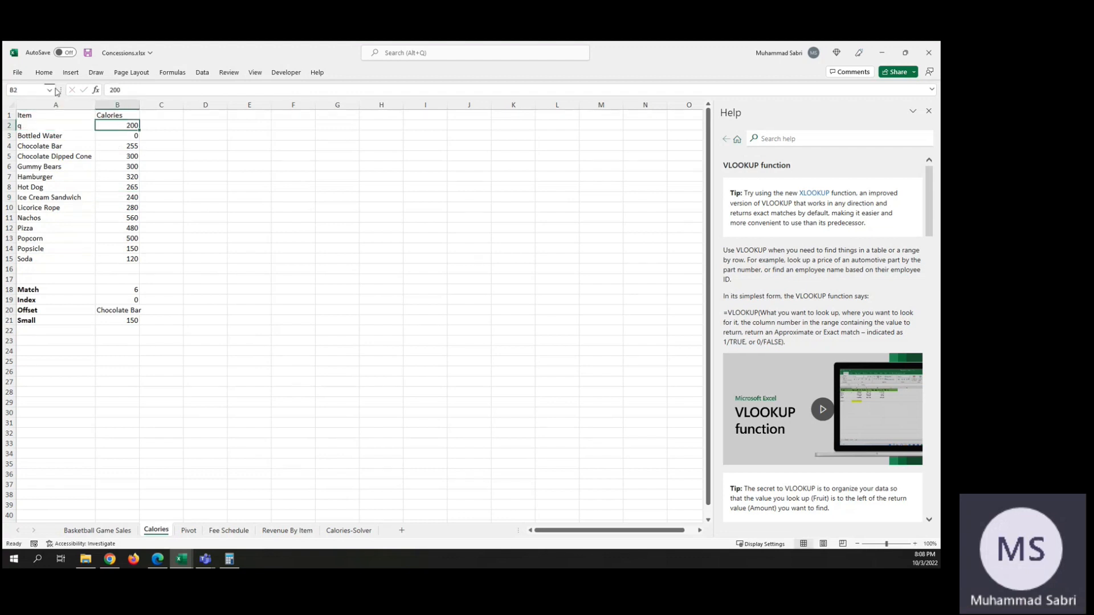
left_click(112, 531)
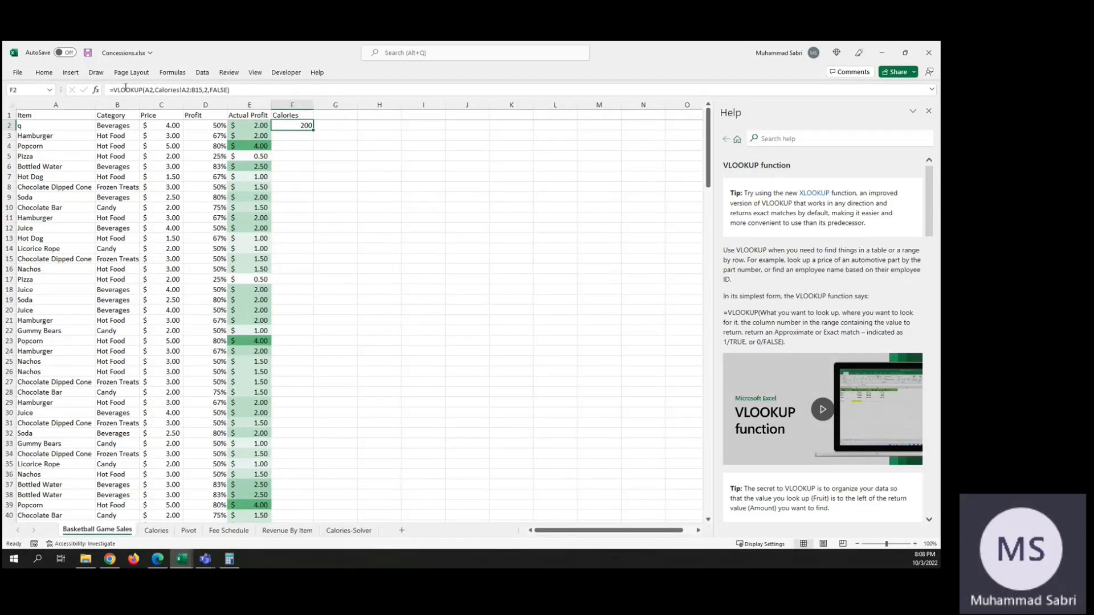
left_click(166, 530)
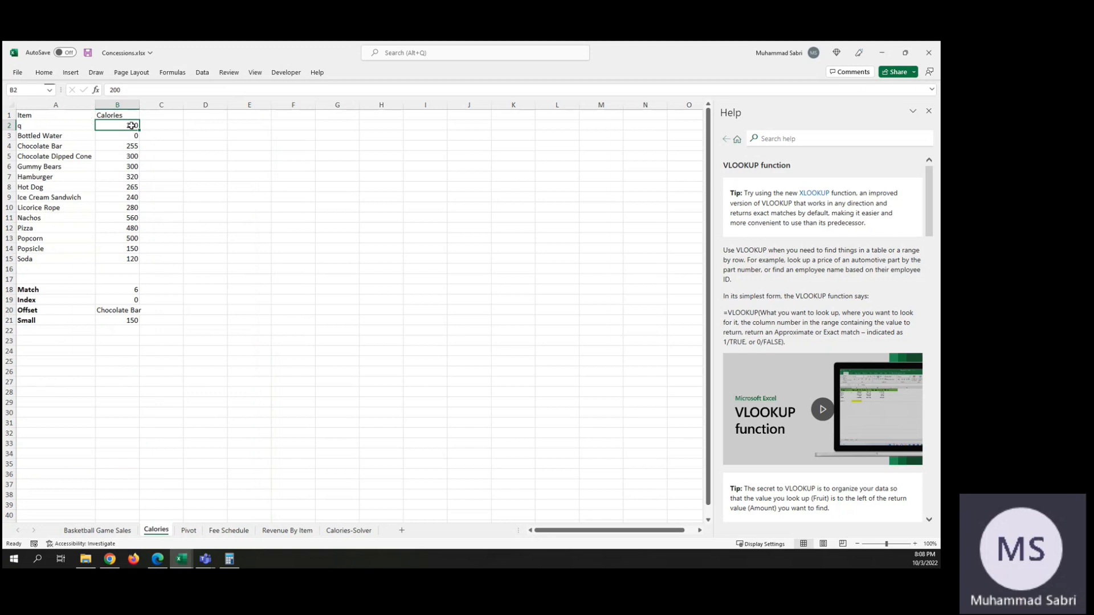
left_click(117, 532)
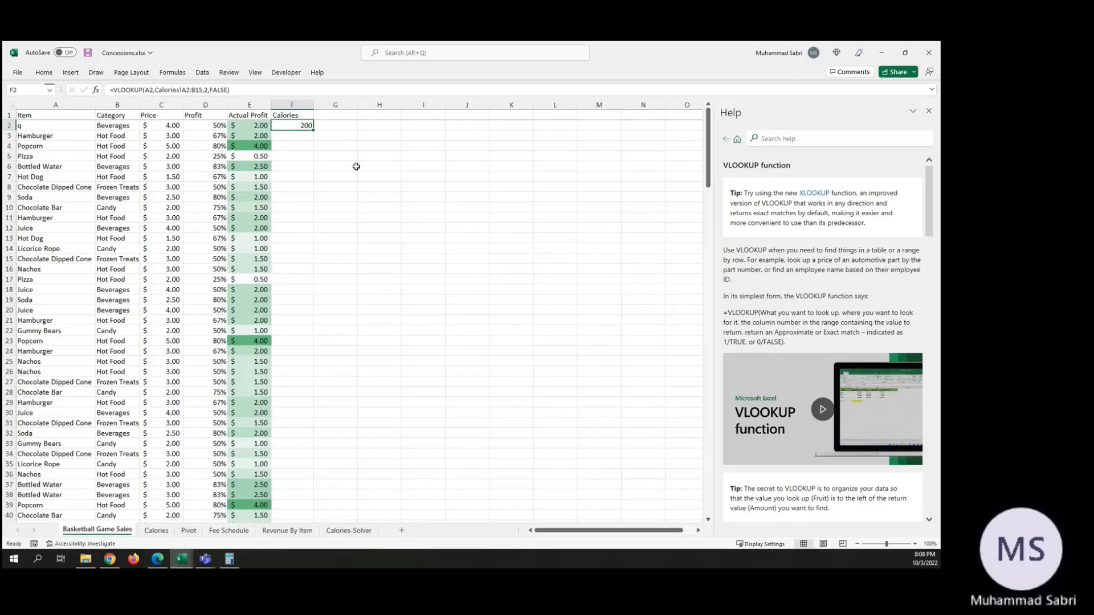
Step: Set the item in A2 of Basketball Game Sales to Juice
left_click(55, 126)
type("Juice")
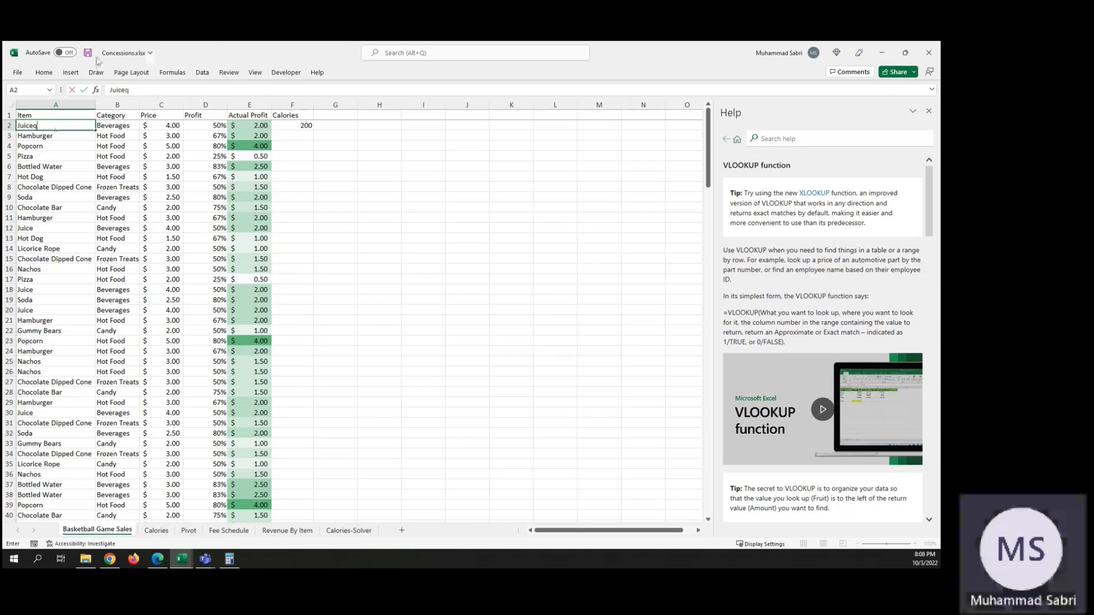
key("Tab")
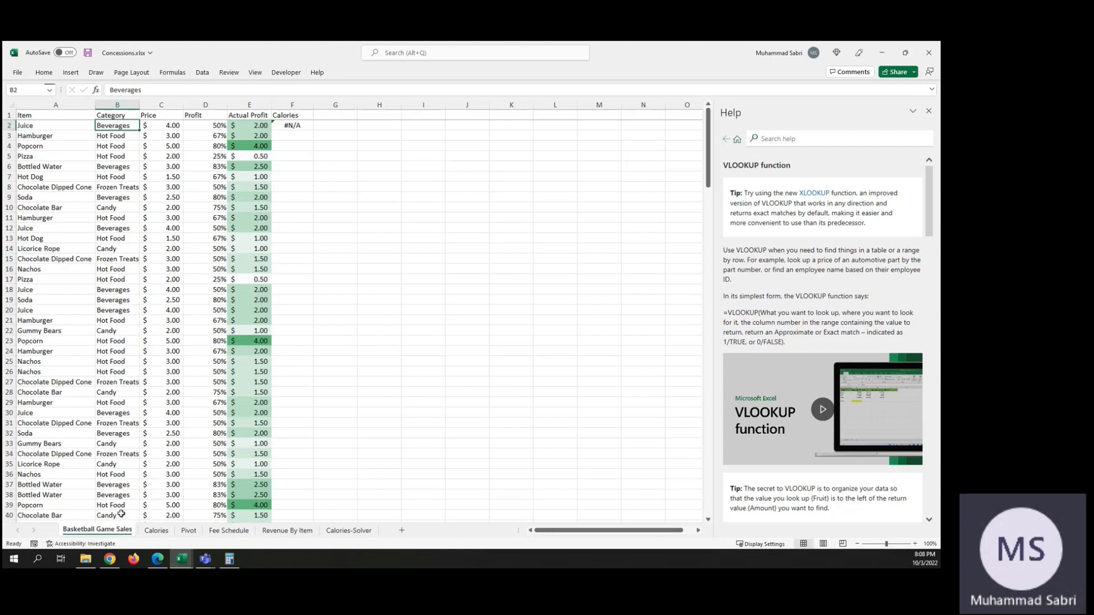
Step: Set the item in A2 of the Calories sheet to Juice
left_click(152, 535)
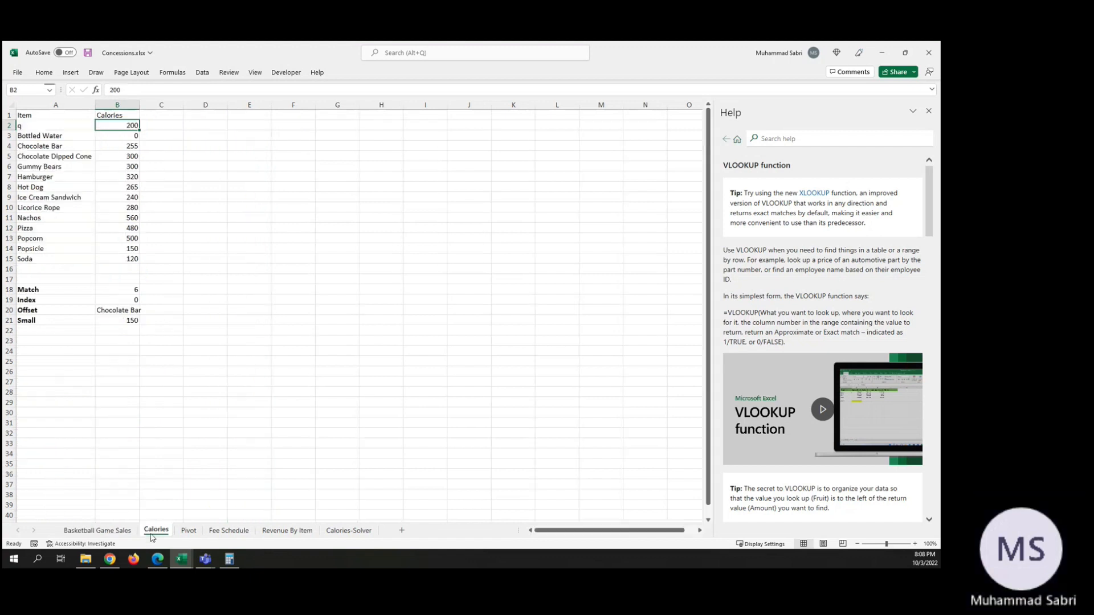
left_click(26, 129)
type("Ju")
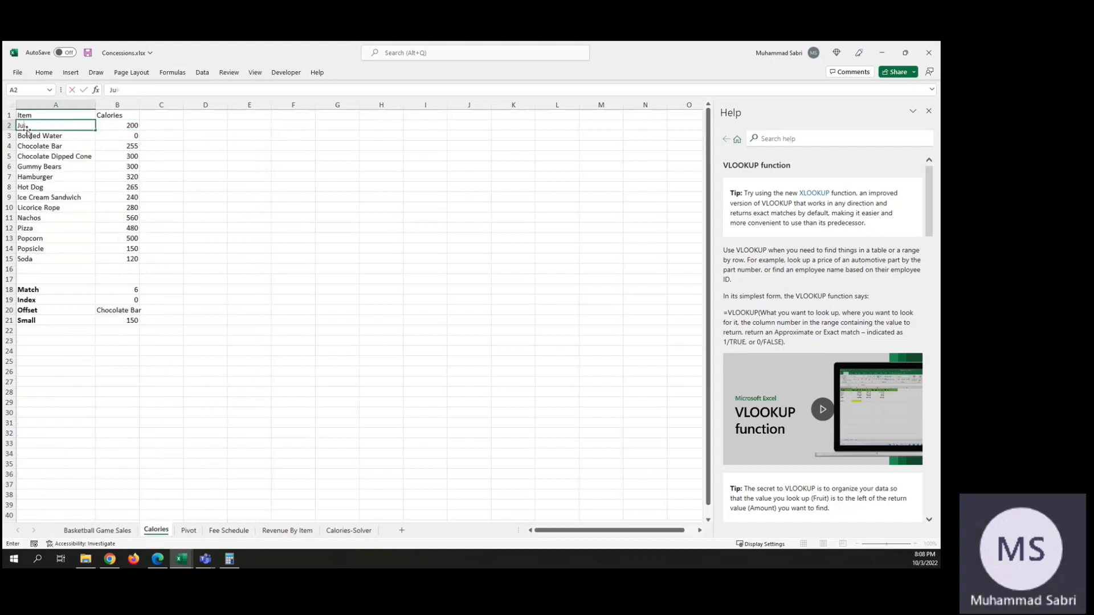
type("ice")
key("Tab")
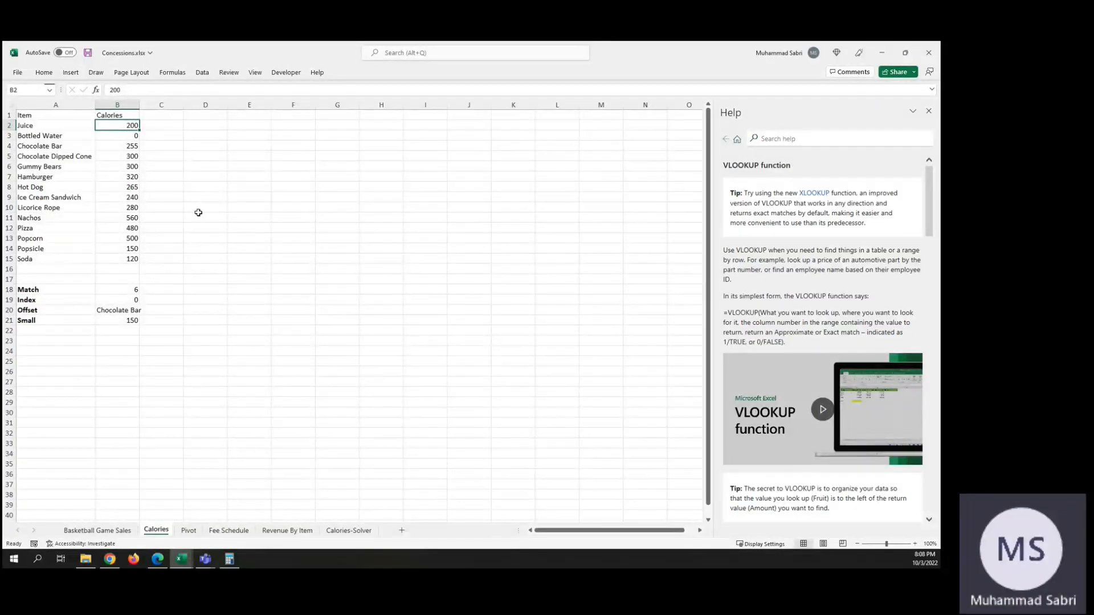
Step: Fill the F2 VLOOKUP formula with its relative table range down the Calories column of Basketball Game Sales and review the results
left_click(95, 530)
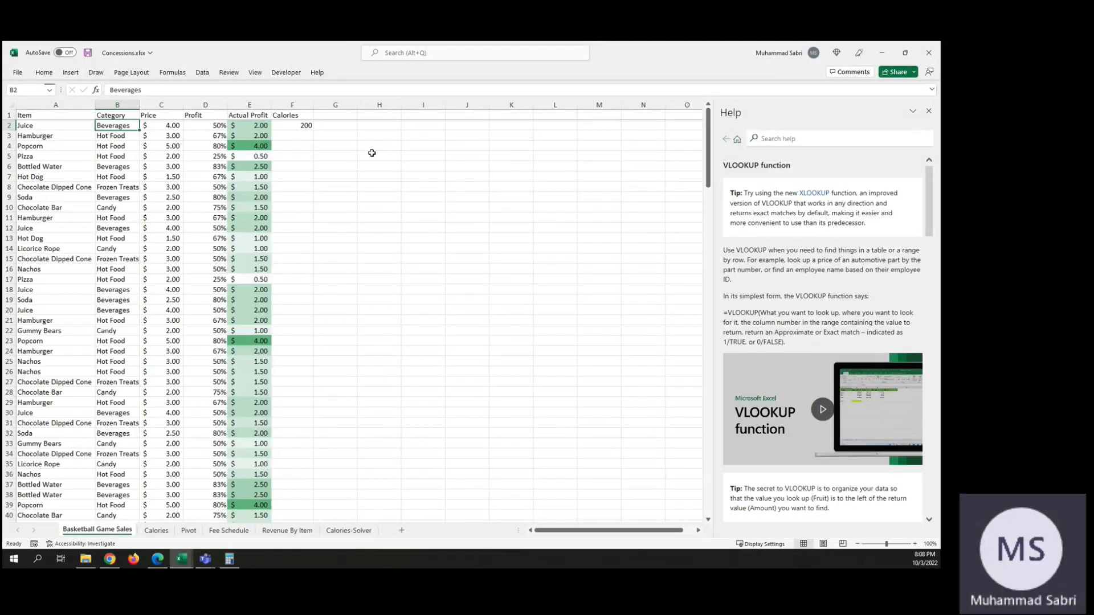
left_click(295, 125)
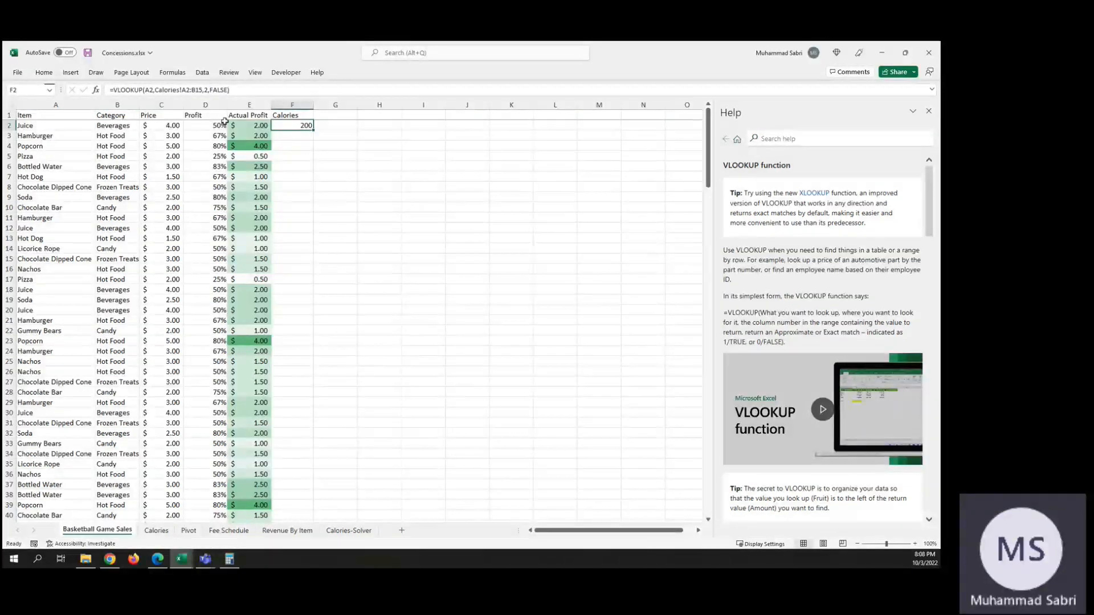
double_click(313, 130)
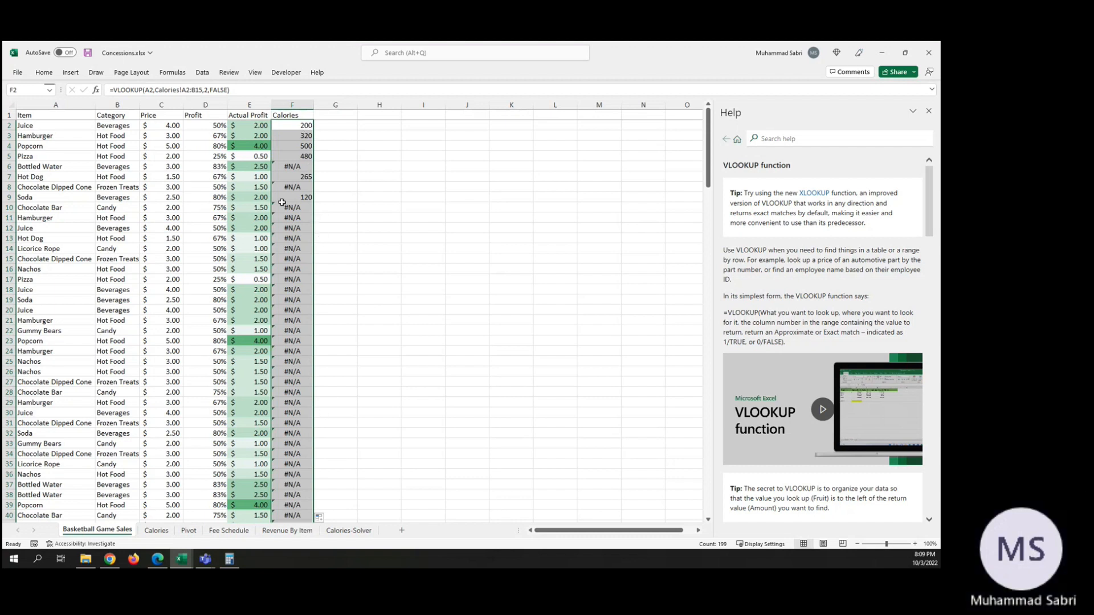
scroll(314, 453, "down", 20)
scroll(314, 456, "up", 20)
Step: Make the table range in the F2 formula absolute, giving =VLOOKUP(A2,Calories!$A$2:$B$15,2,FALSE)
left_click(294, 123)
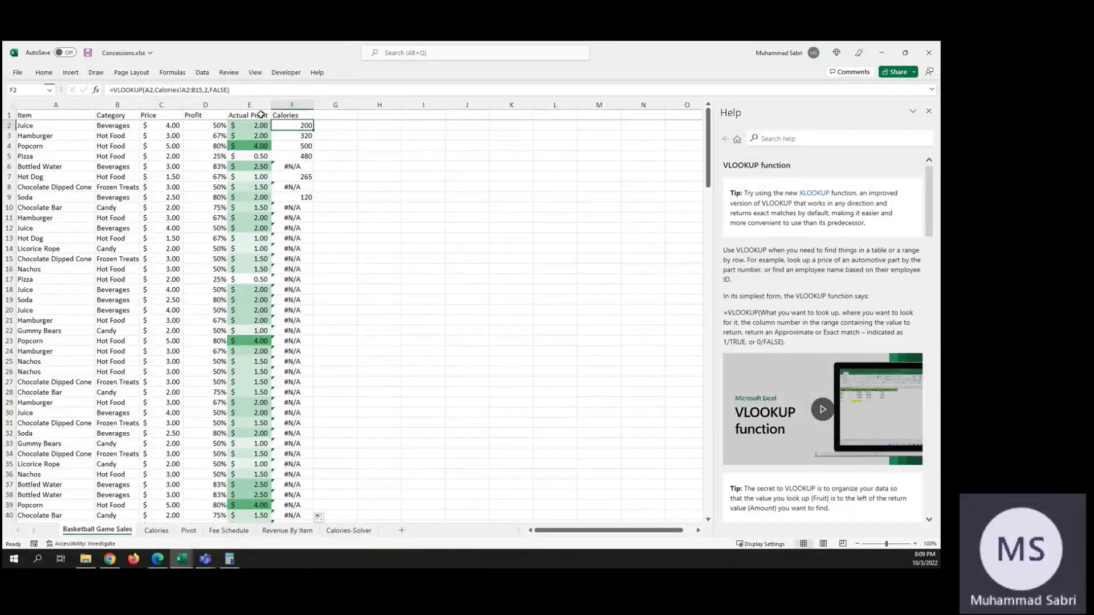
left_click(182, 90)
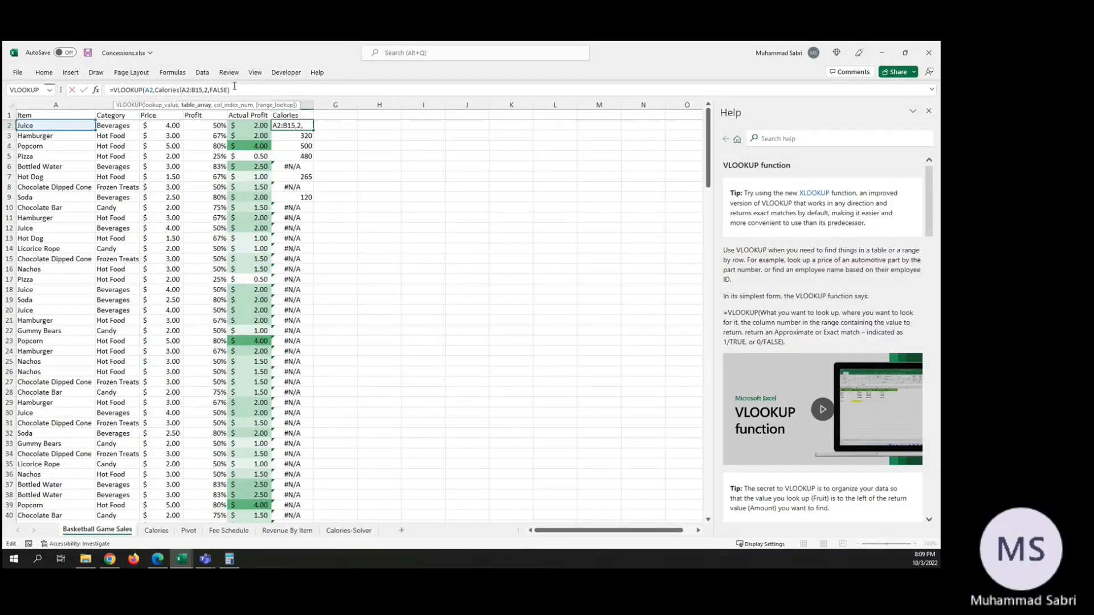
type("$A")
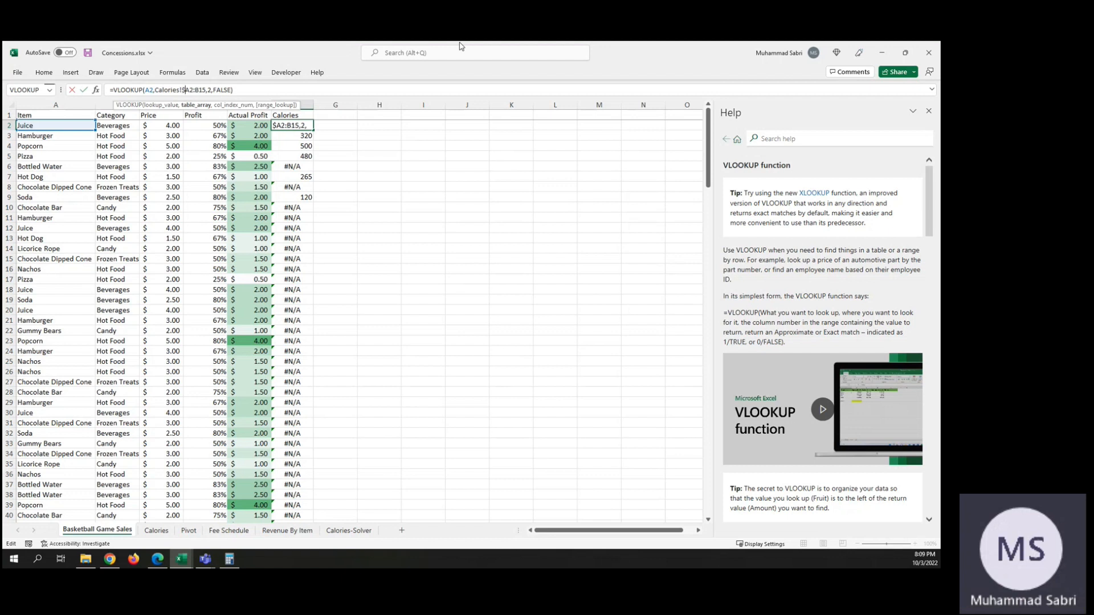
type("$2:$B$")
key("Return")
Step: Fill the F2 formula with the absolute table range down the Calories column to row 200 and review the values
left_click(305, 126)
double_click(313, 130)
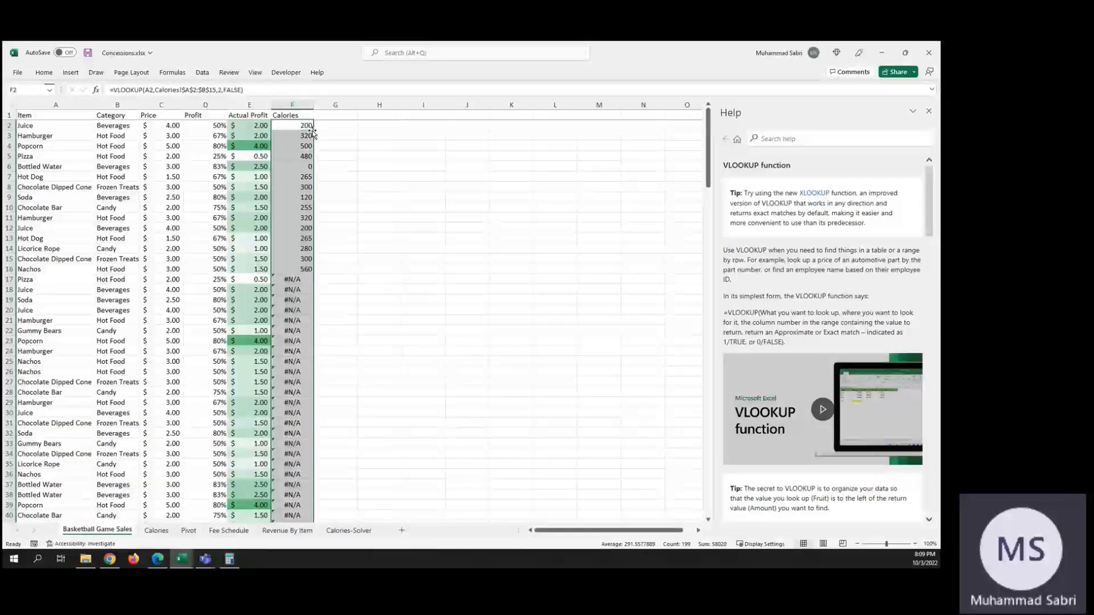
scroll(381, 340, "down", 20)
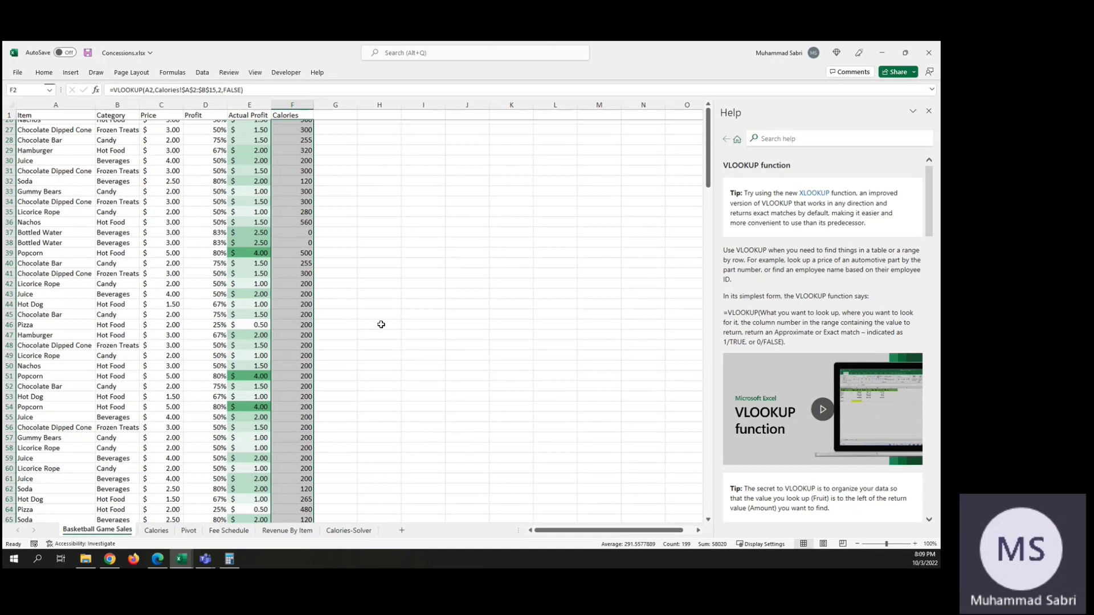
scroll(381, 325, "down", 20)
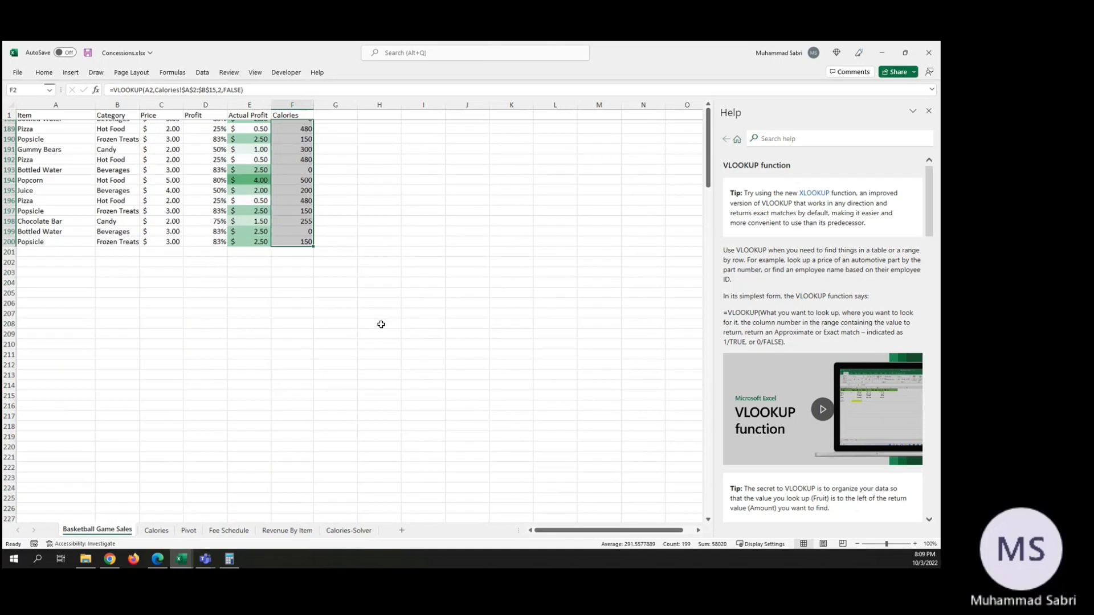
scroll(381, 324, "up", 3)
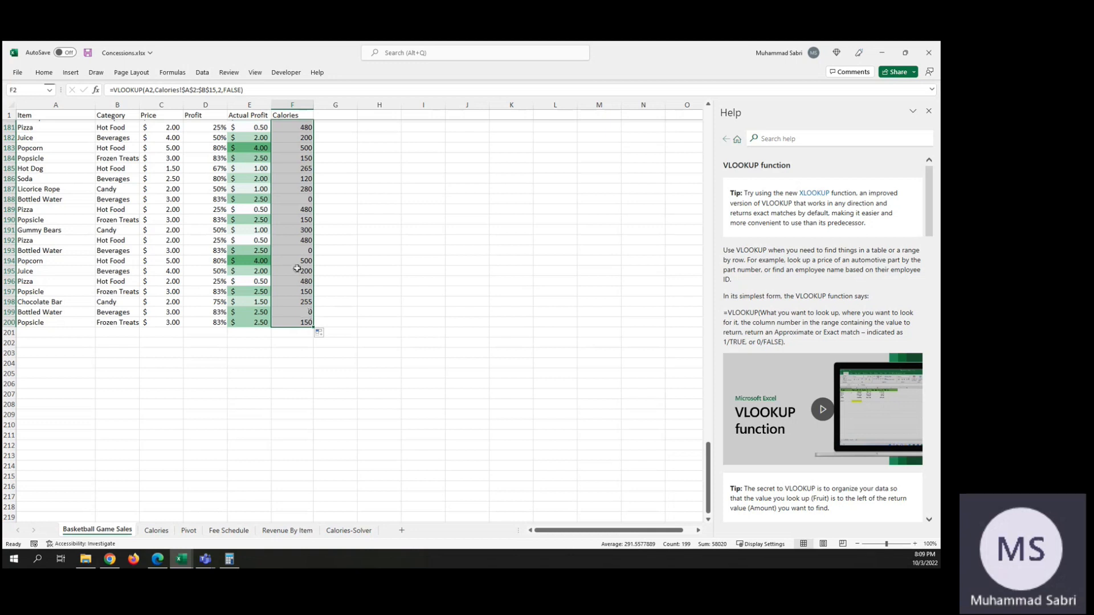
scroll(310, 216, "up", 20)
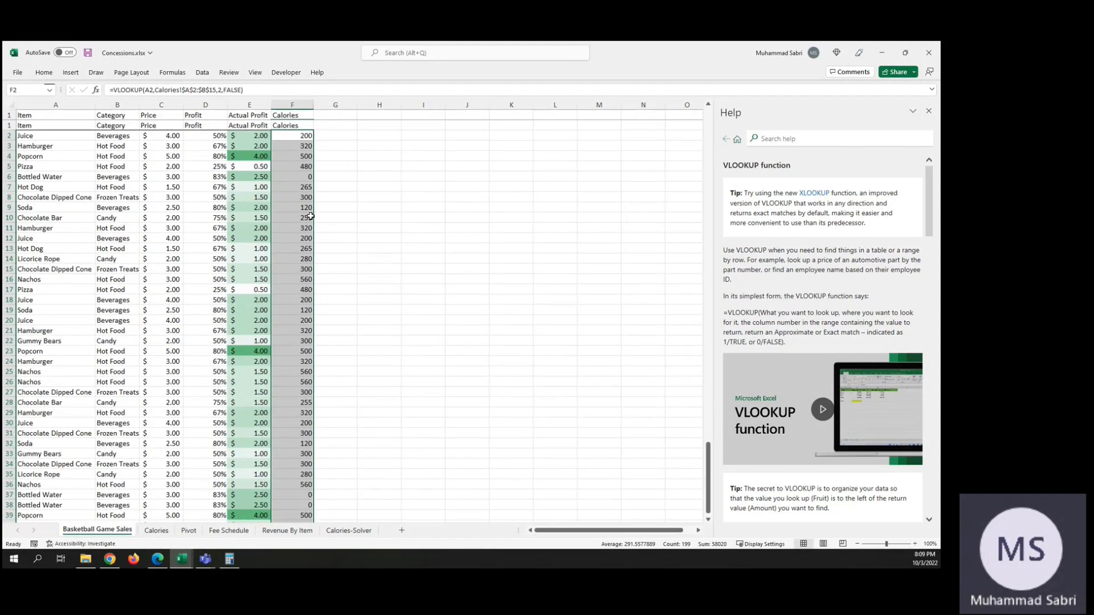
Step: Check the Bottled Water lookup formula in F6 against the item's entry on the Calories sheet
left_click(301, 167)
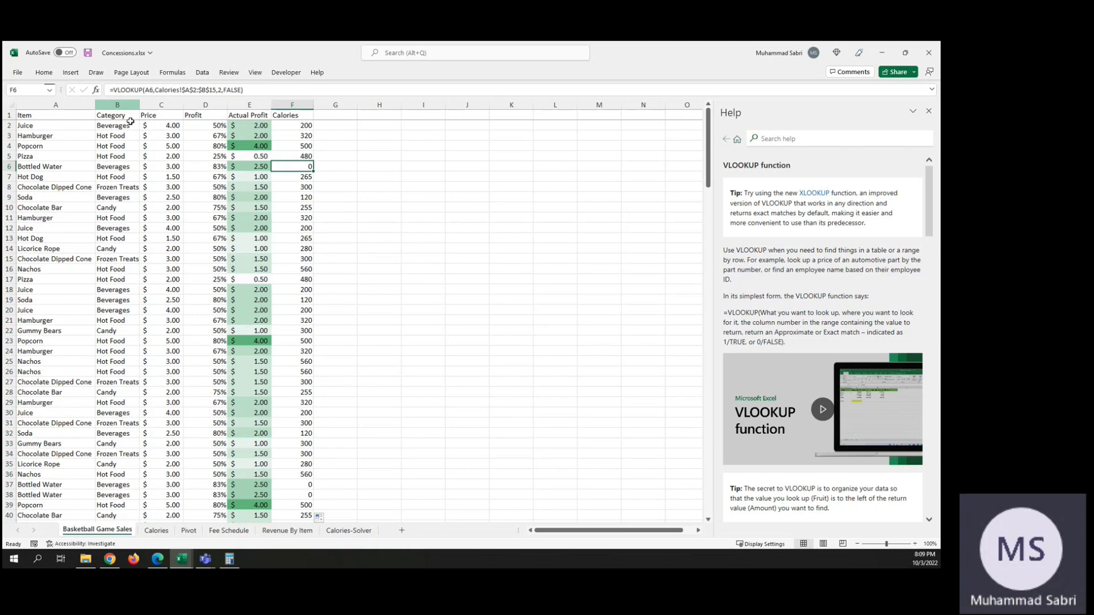
left_click(157, 531)
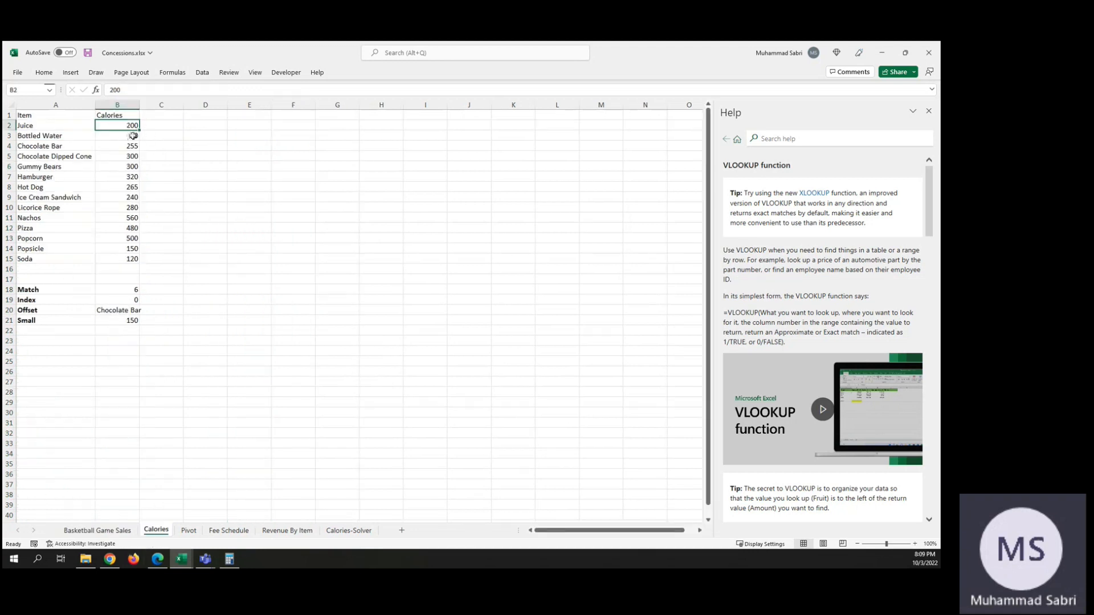
left_click(117, 530)
Step: Clear the lookup formulas from F2 to F200 on Basketball Game Sales, keeping the Calories header, and select F2
left_click(302, 125)
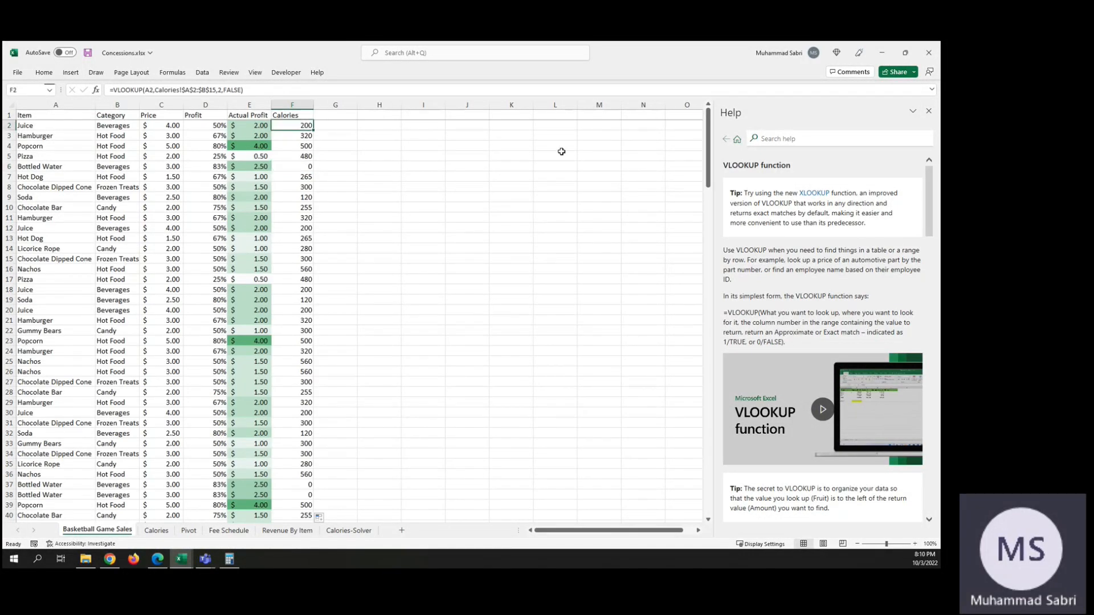
key("ctrl+shift+Down")
key("Delete")
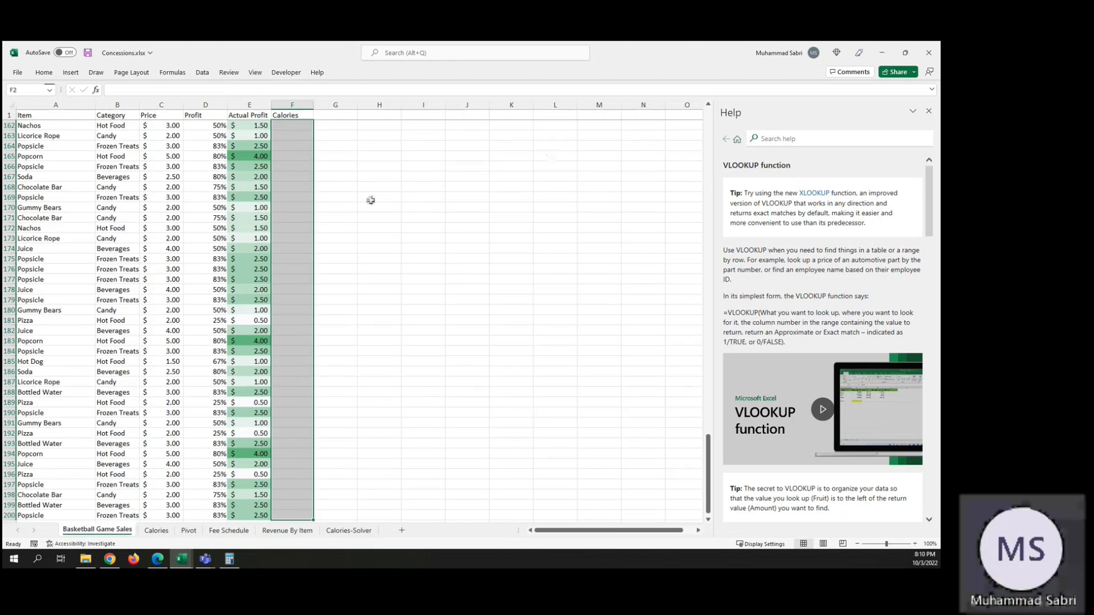
scroll(332, 159, "up", 20)
key("Up")
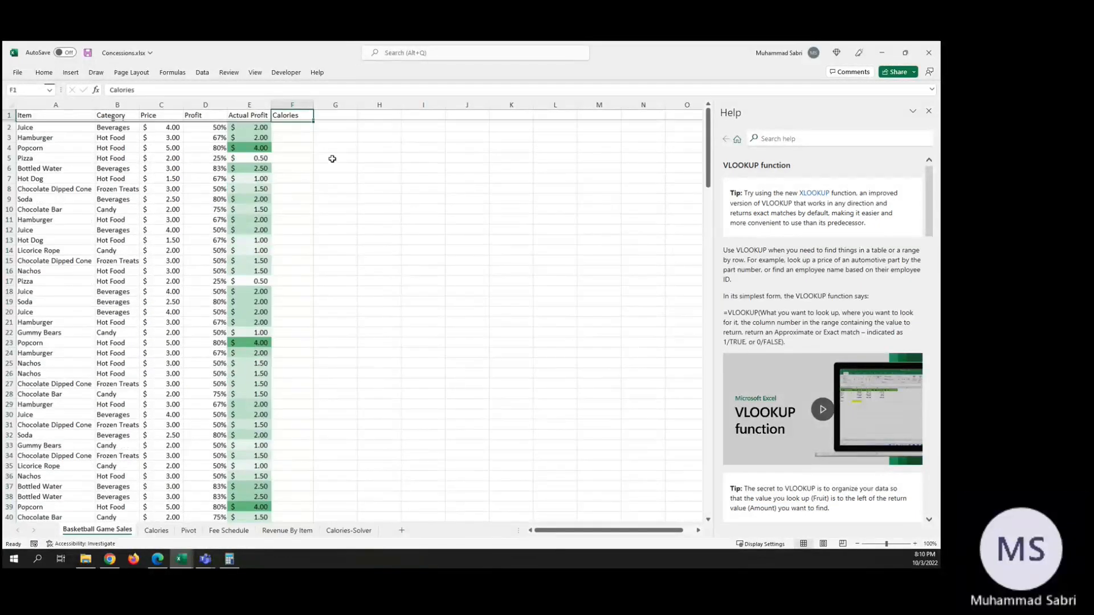
key("Down")
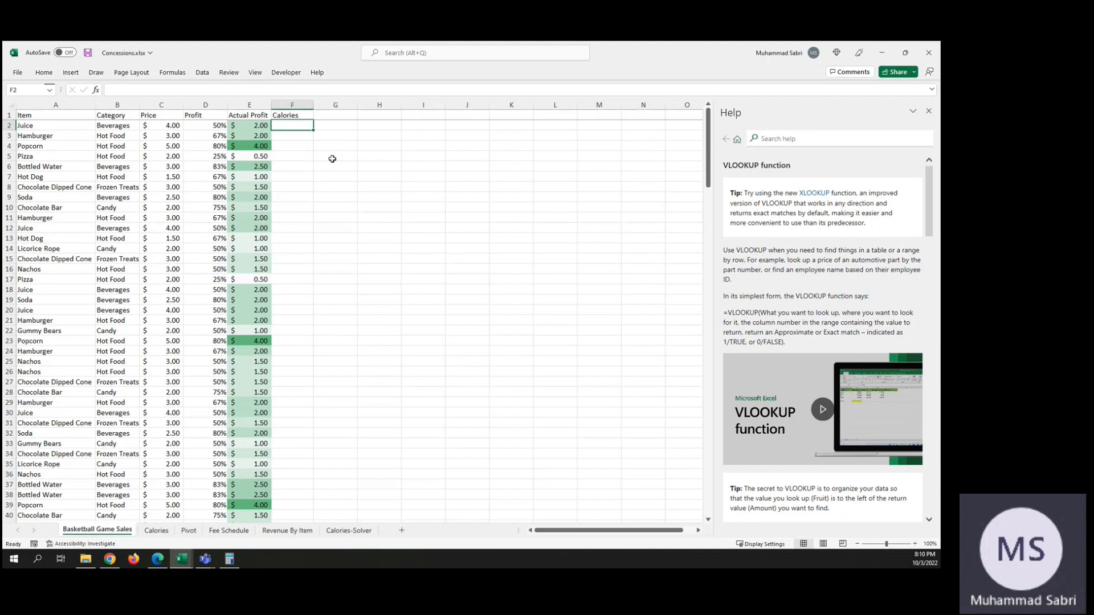
Step: Begin a VLOOKUP formula in F2 with A2 as the lookup value and Calories!A2:B15 as the table range
type("=VLOOK")
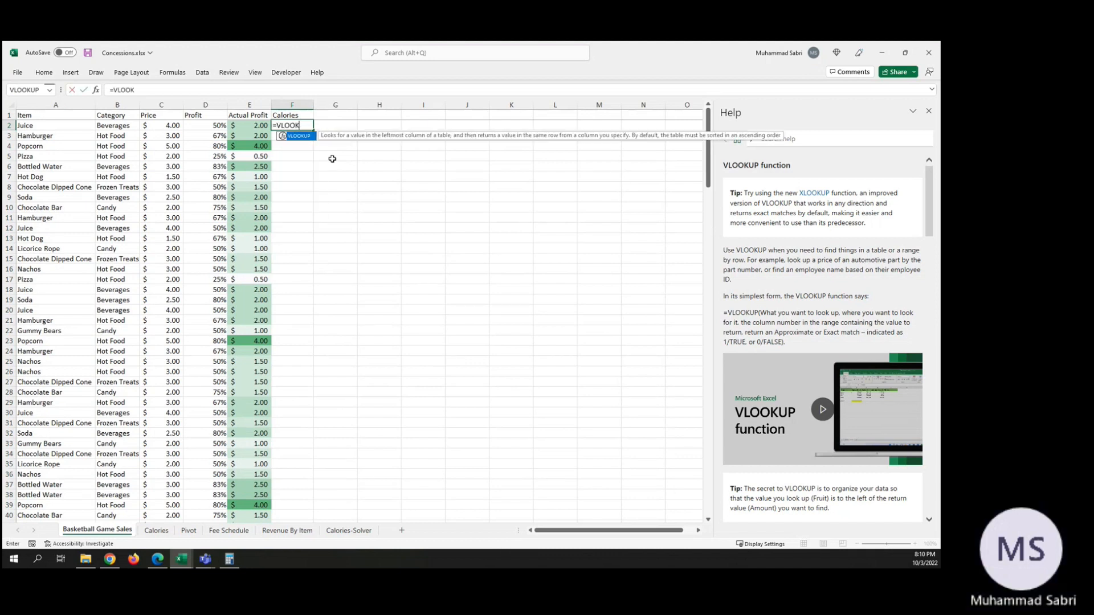
type("UP(A")
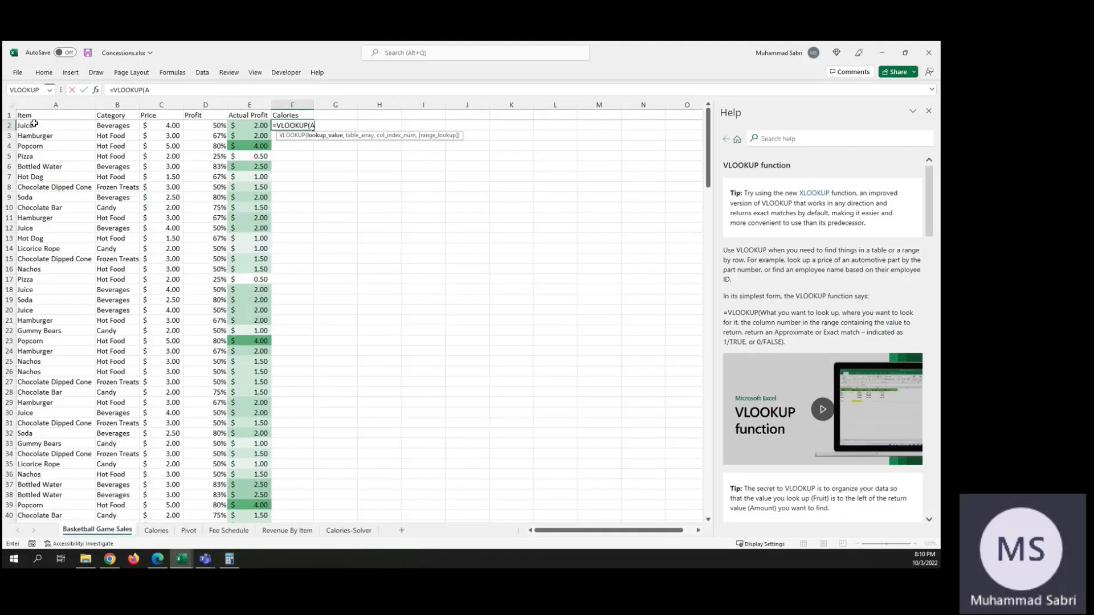
left_click(34, 124)
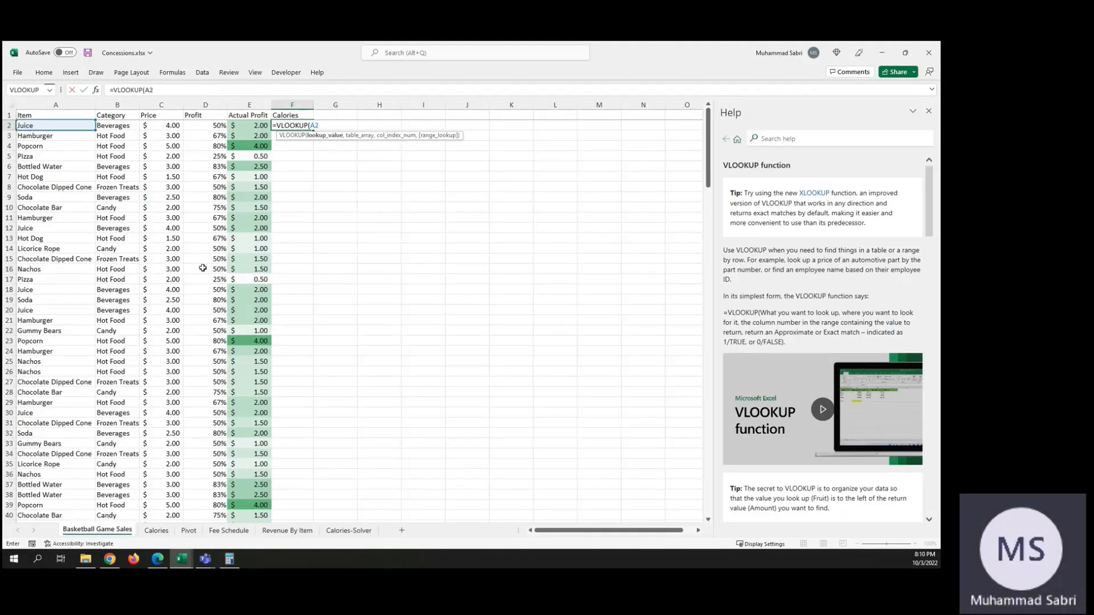
type(",")
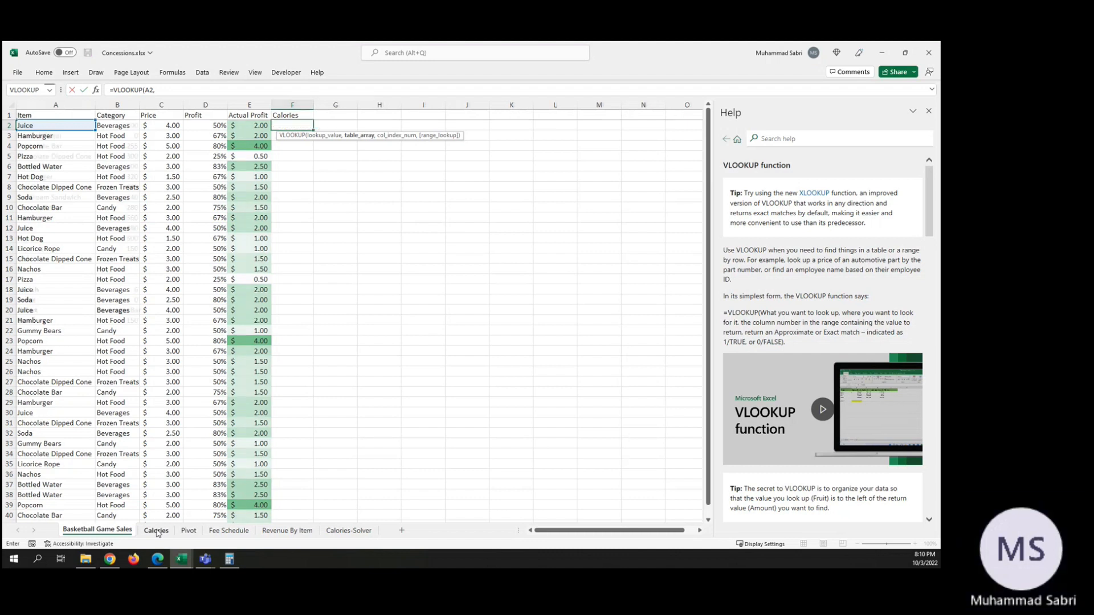
left_click(157, 532)
left_click_drag(35, 126, 130, 257)
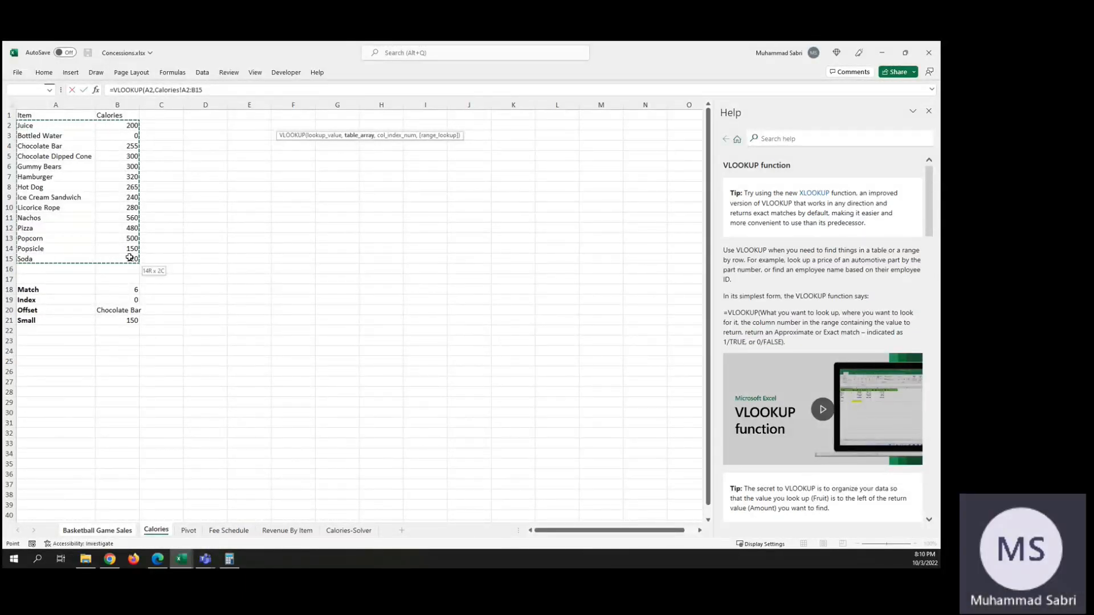
key("Return")
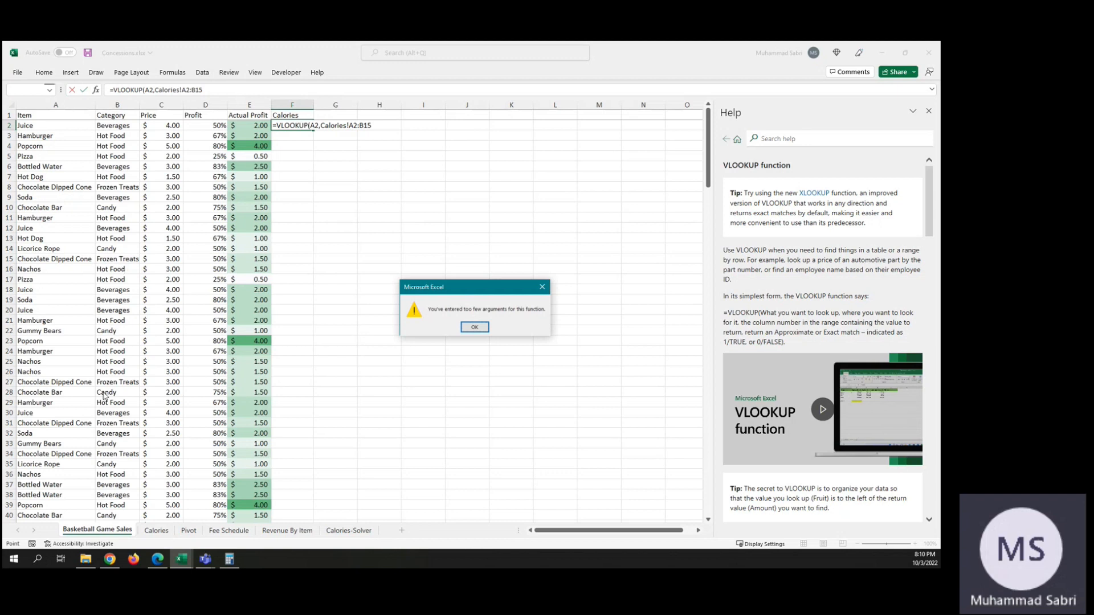
left_click(470, 324)
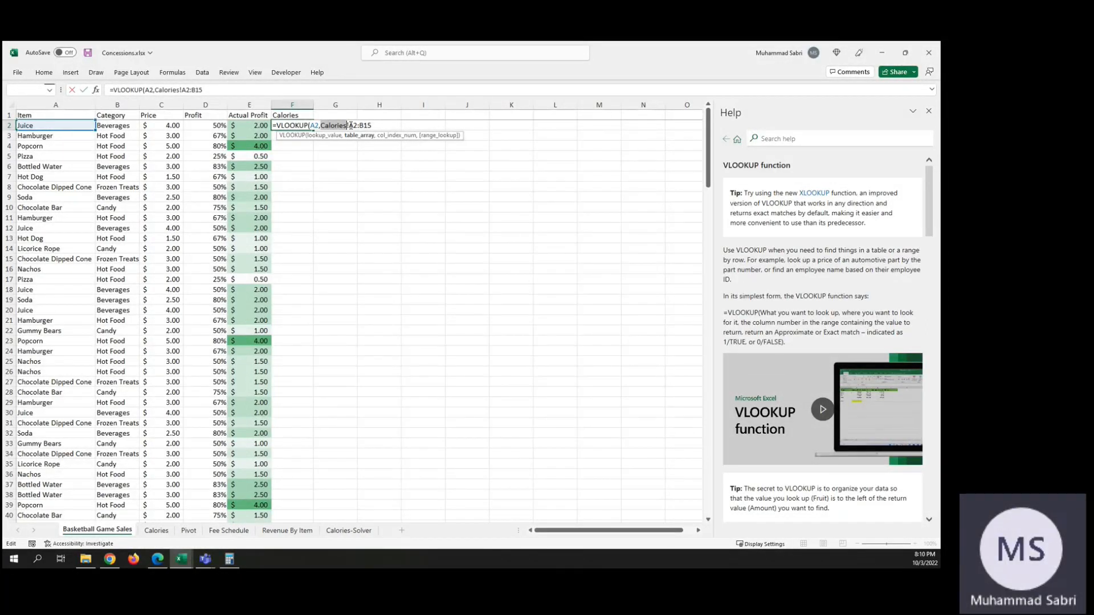
Step: Make the table range in the unfinished F2 formula absolute as Calories!$A$2:$B$15 and continue to the column index argument
left_click(351, 126)
type("$A")
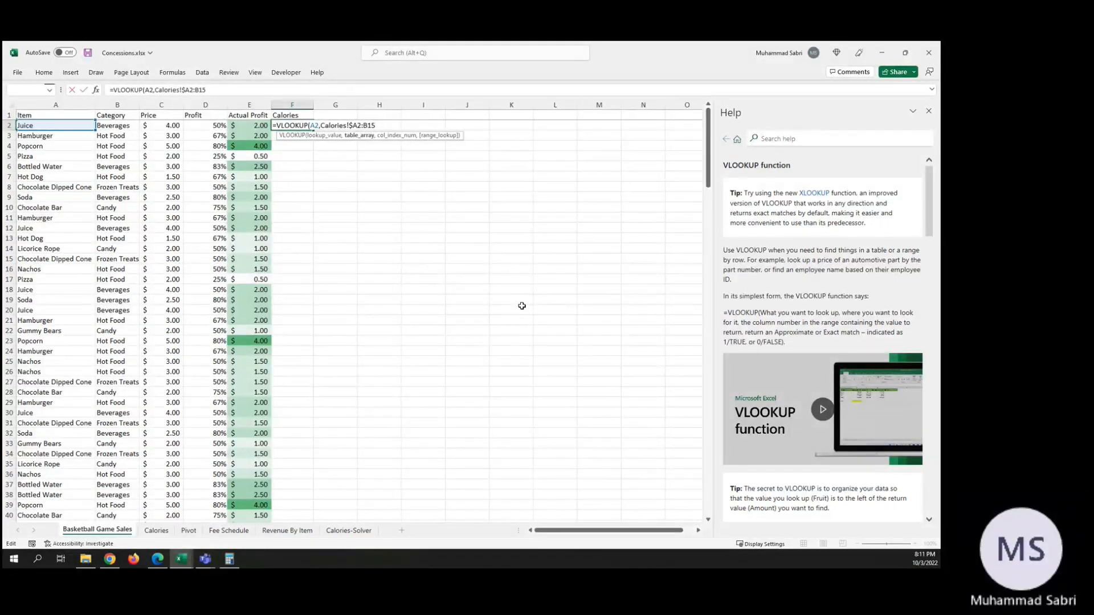
type("$2:")
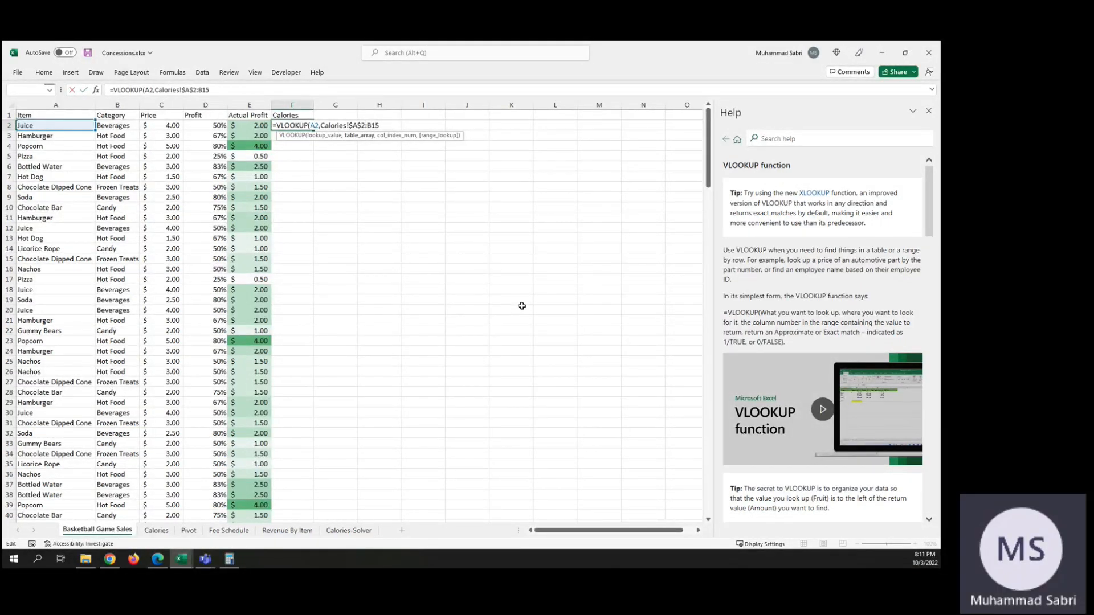
type("$")
key("Right")
type("$15,")
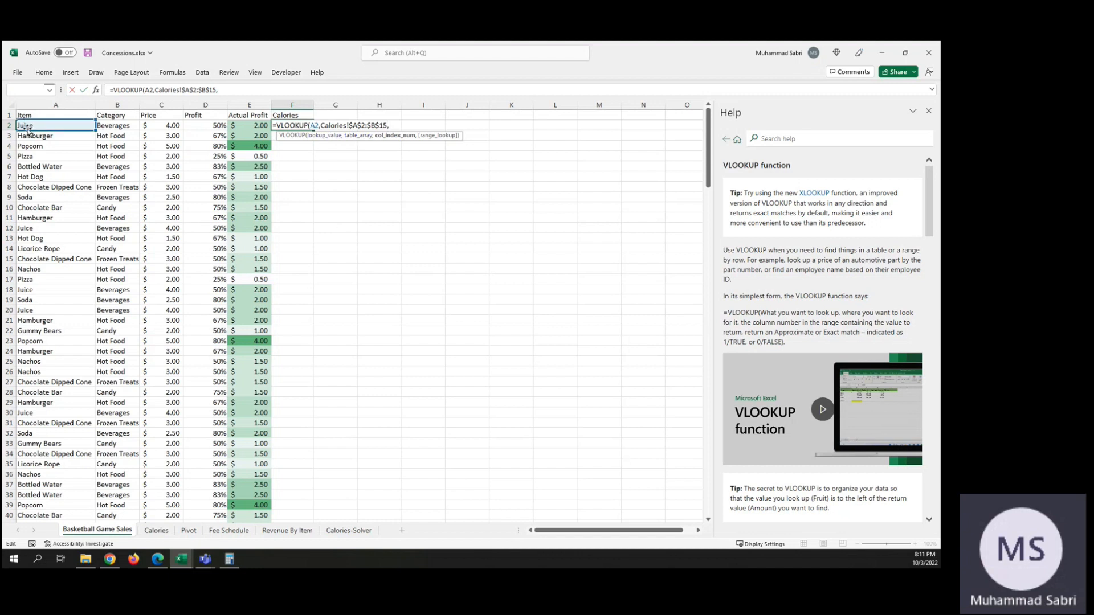
left_click(163, 530)
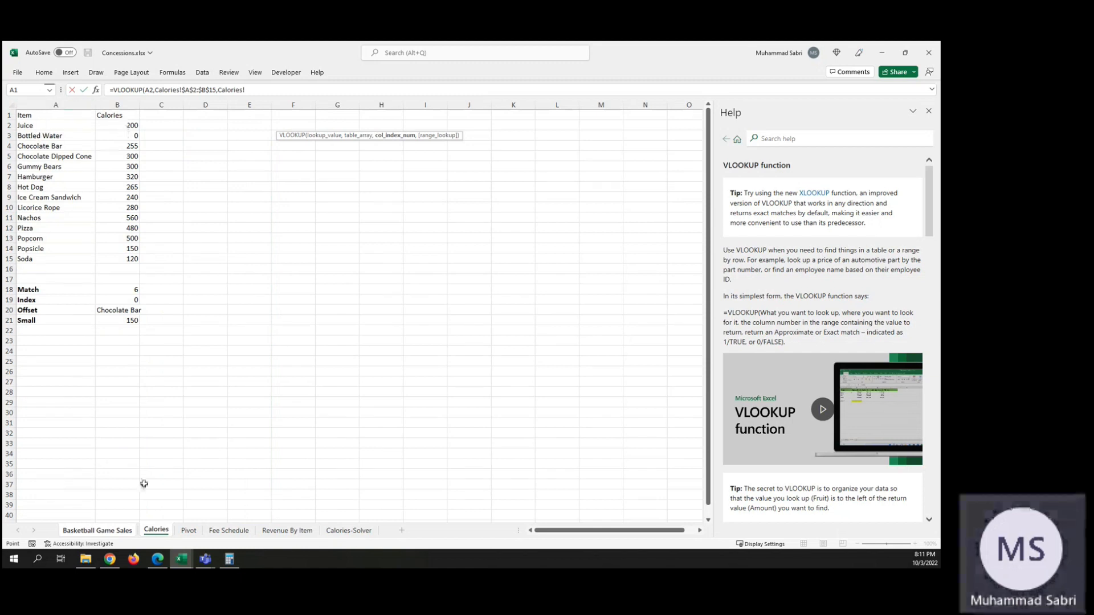
left_click(116, 532)
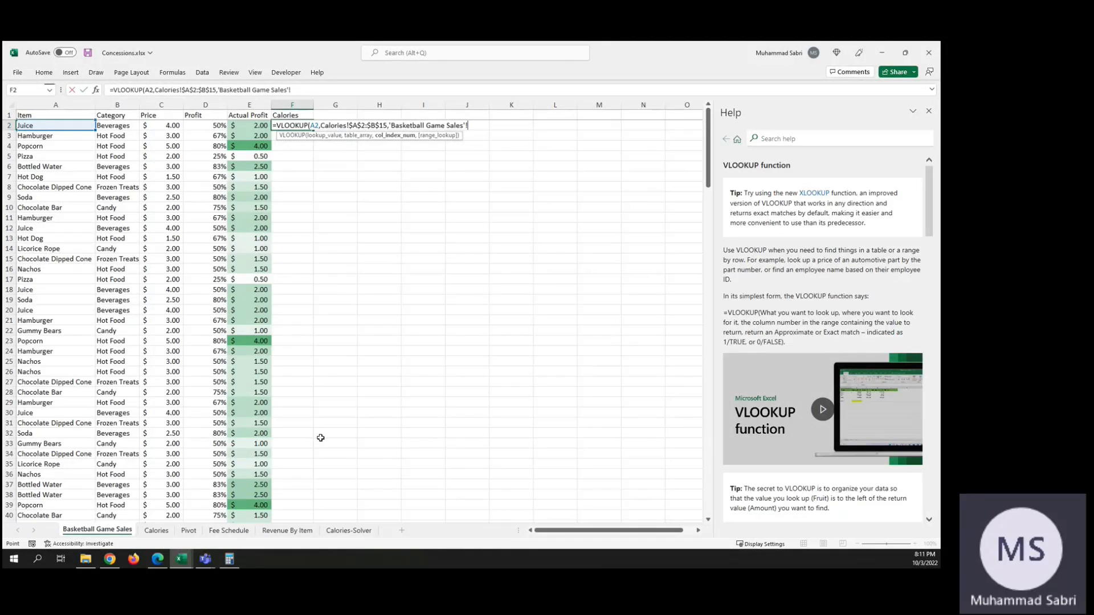
key("BackSpace")
key("BackSpace")
key("BackSpace")
key("BackSpace")
key("BackSpace")
key("BackSpace")
key("BackSpace")
key("BackSpace")
key("BackSpace")
key("BackSpace")
key("BackSpace")
key("BackSpace")
key("BackSpace")
key("BackSpace")
key("BackSpace")
key("BackSpace")
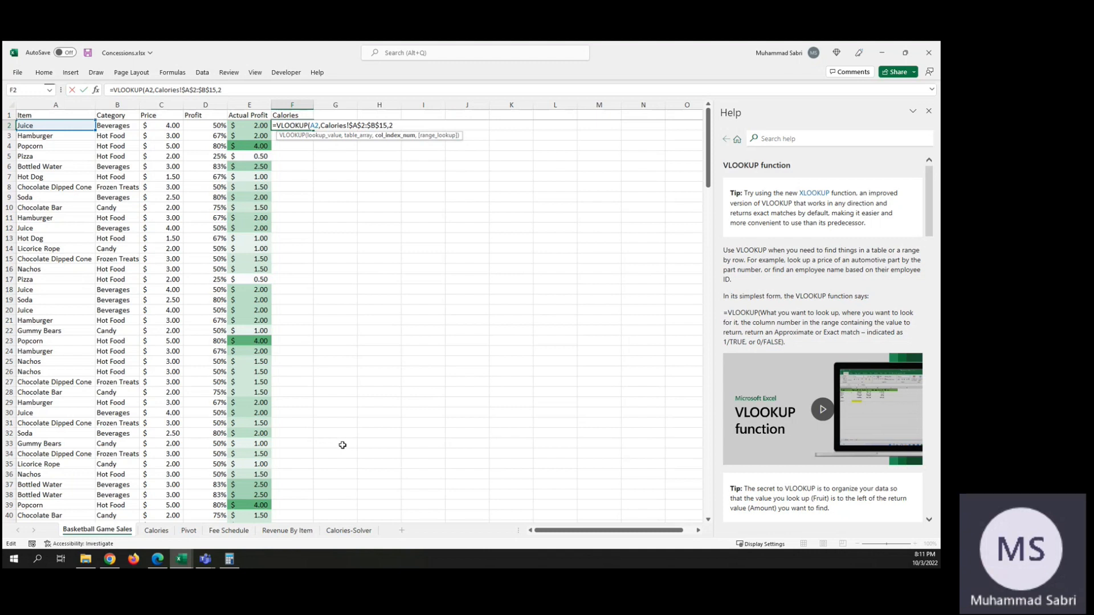
Step: Complete the F2 formula with column index 2 and exact match, giving =VLOOKUP(A2,Calories!$A$2:$B$15,2,FALSE)
type(",")
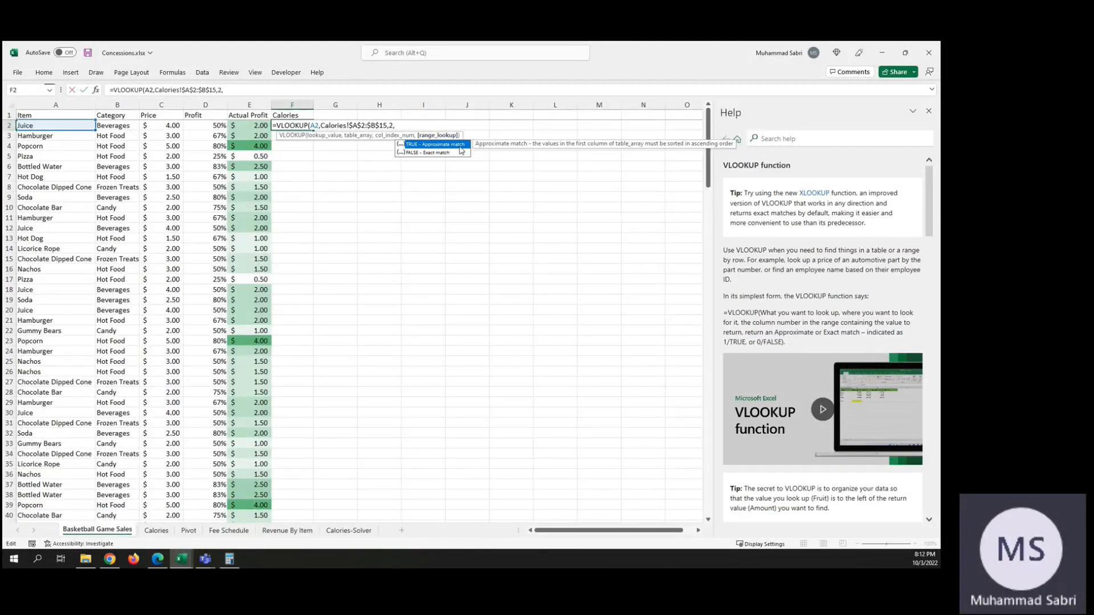
double_click(416, 152)
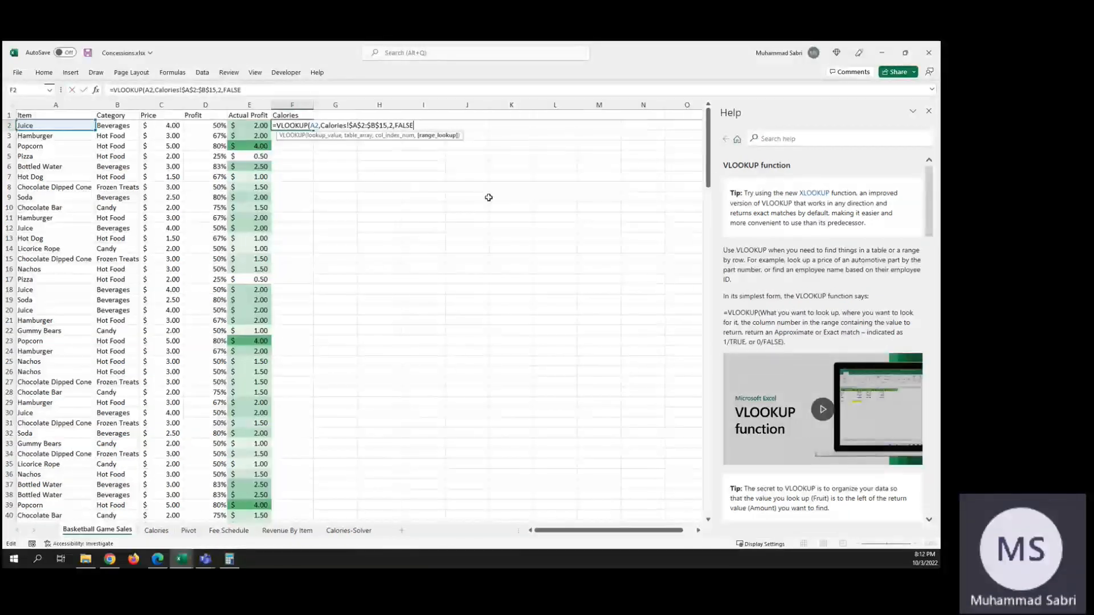
type(")")
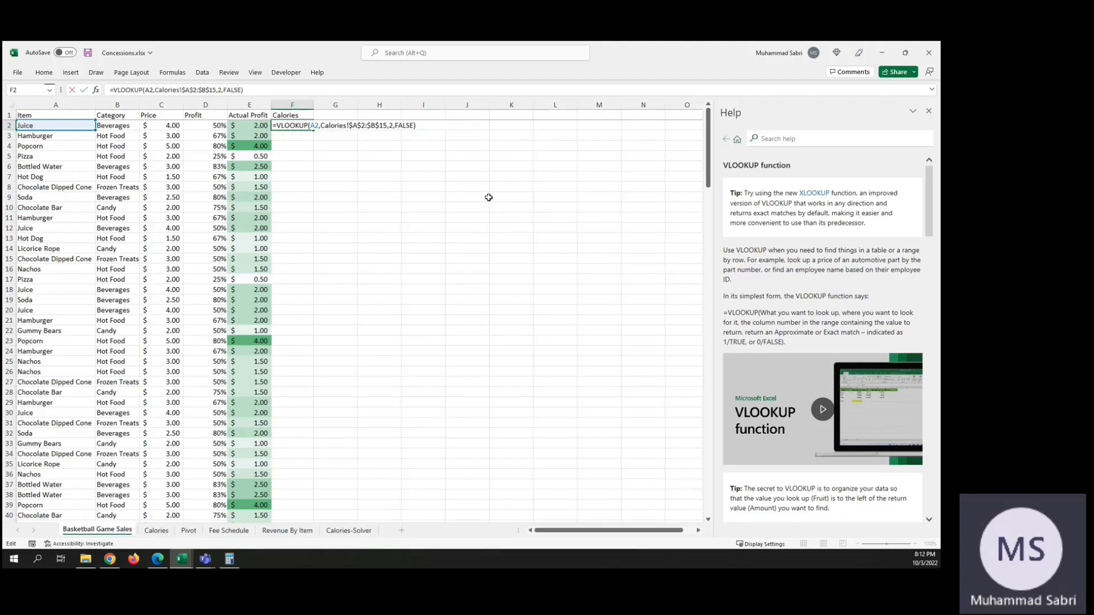
key("Return")
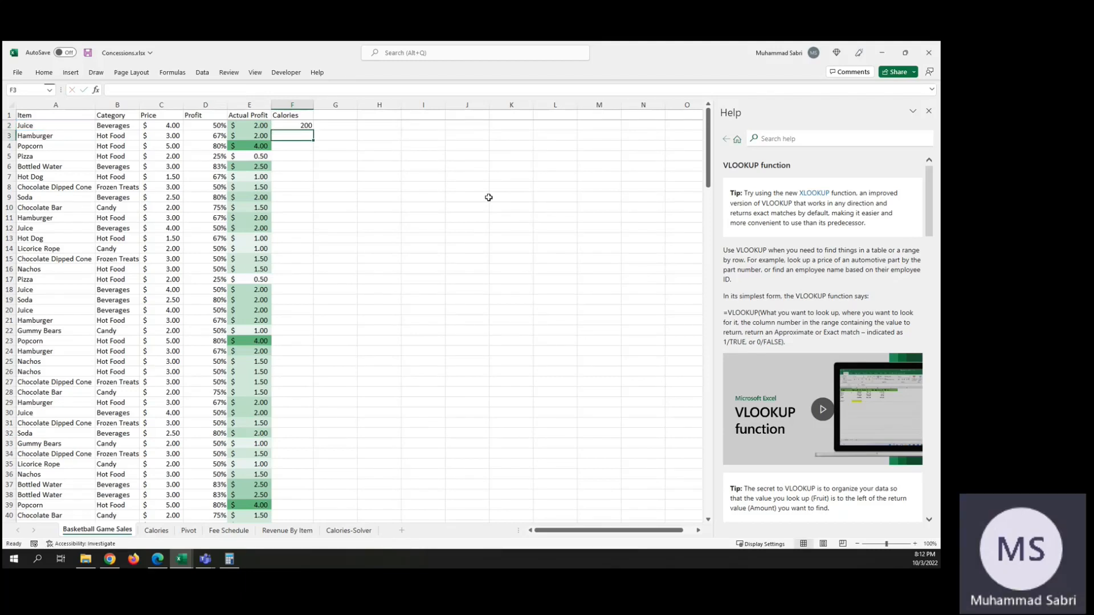
Step: Fill the F2 lookup formula down the Calories column to row 200
left_click(297, 125)
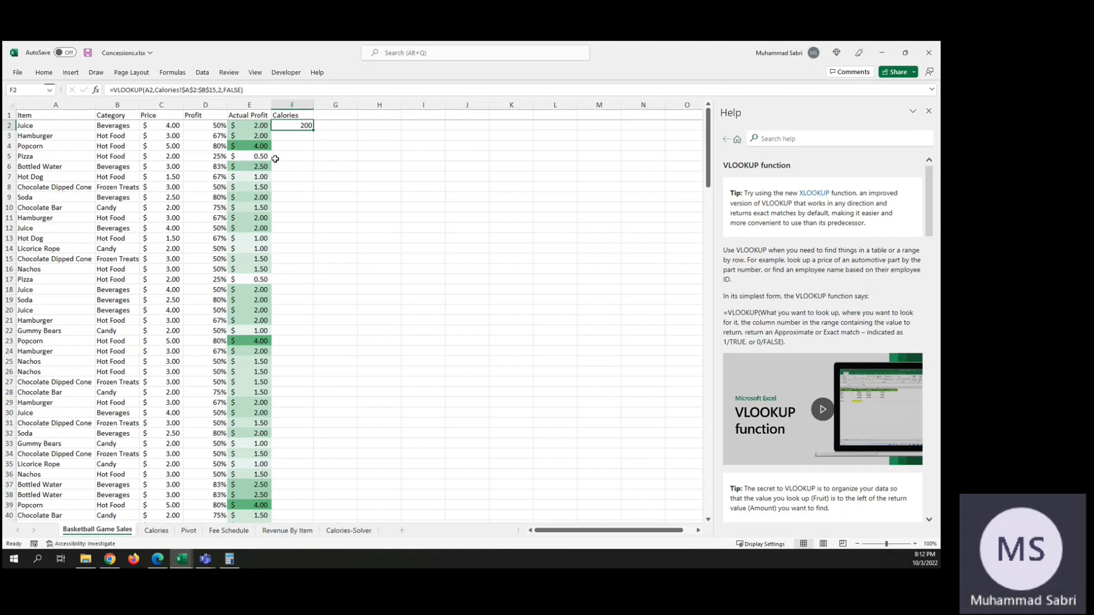
double_click(313, 129)
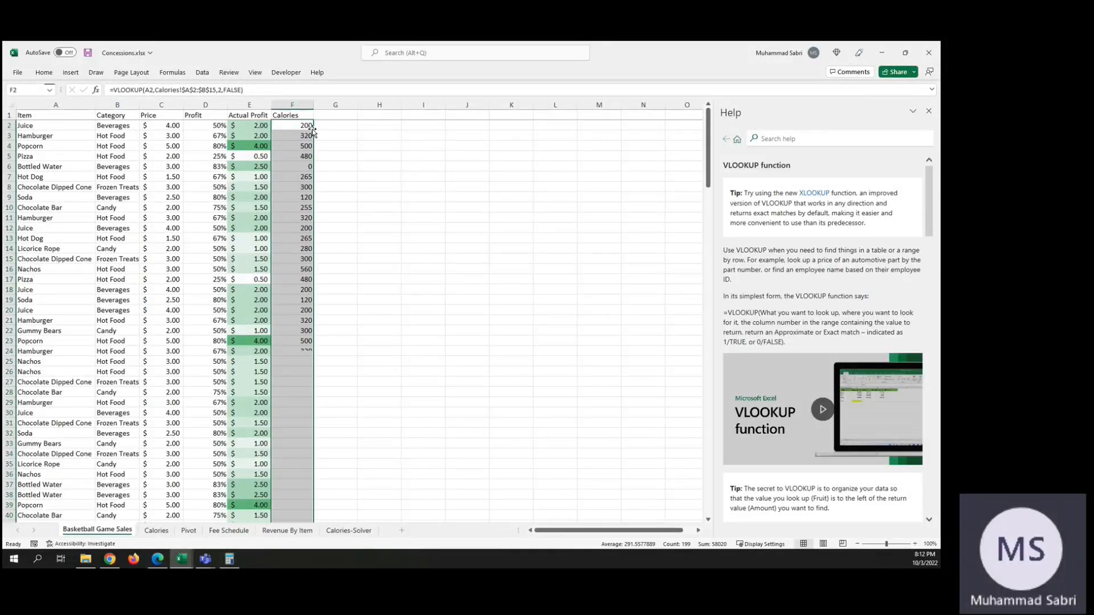
scroll(377, 303, "down", 20)
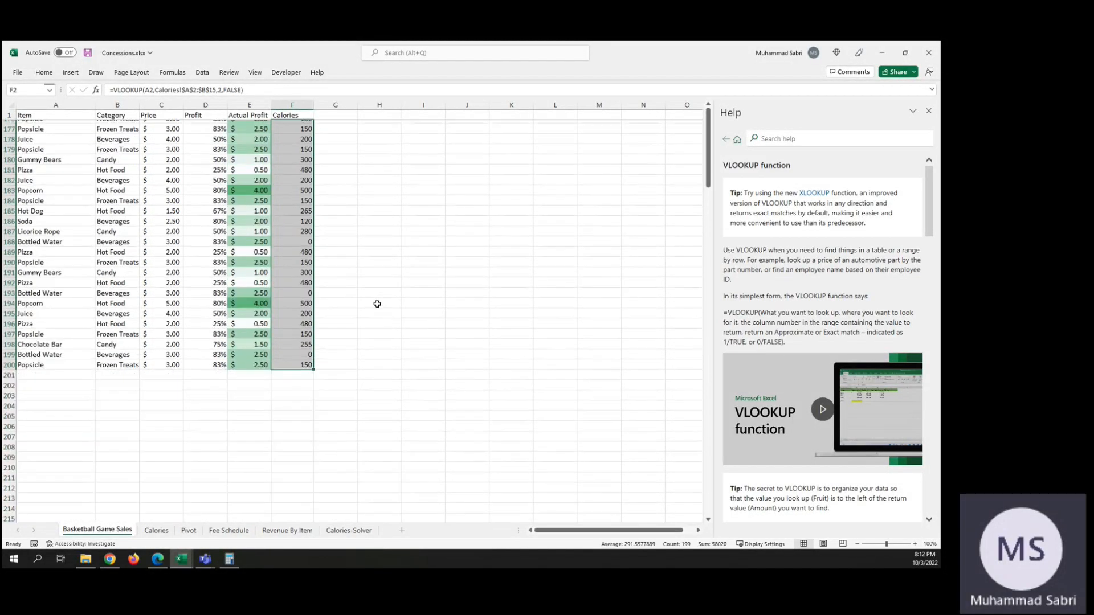
Step: Inspect the filled formulas in F200 and F198 for the lookup cell and fixed table range, and return to F2
left_click(296, 358)
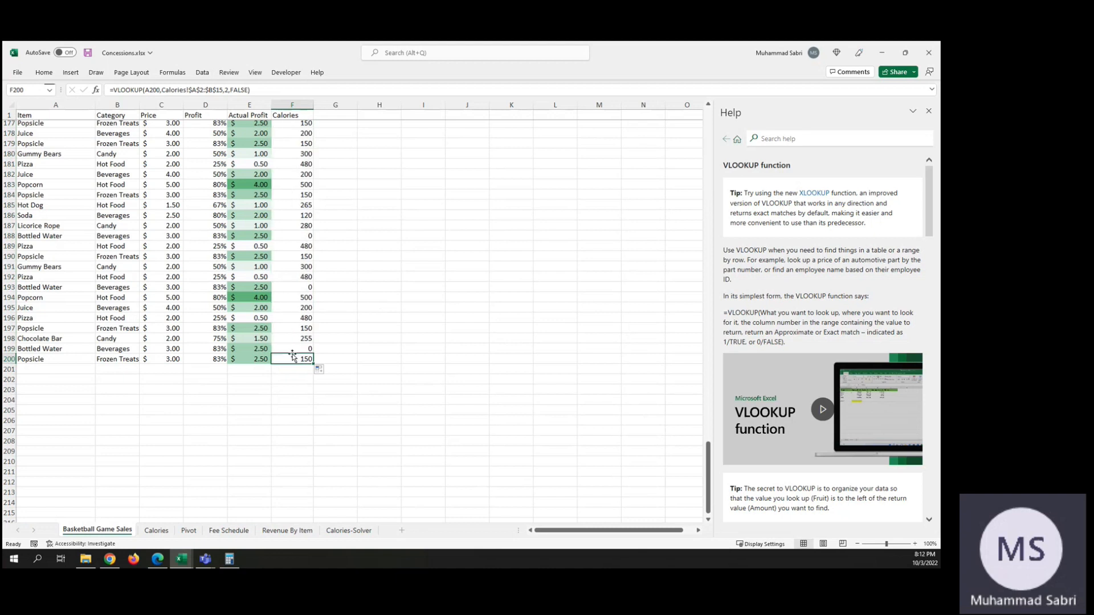
left_click(292, 369)
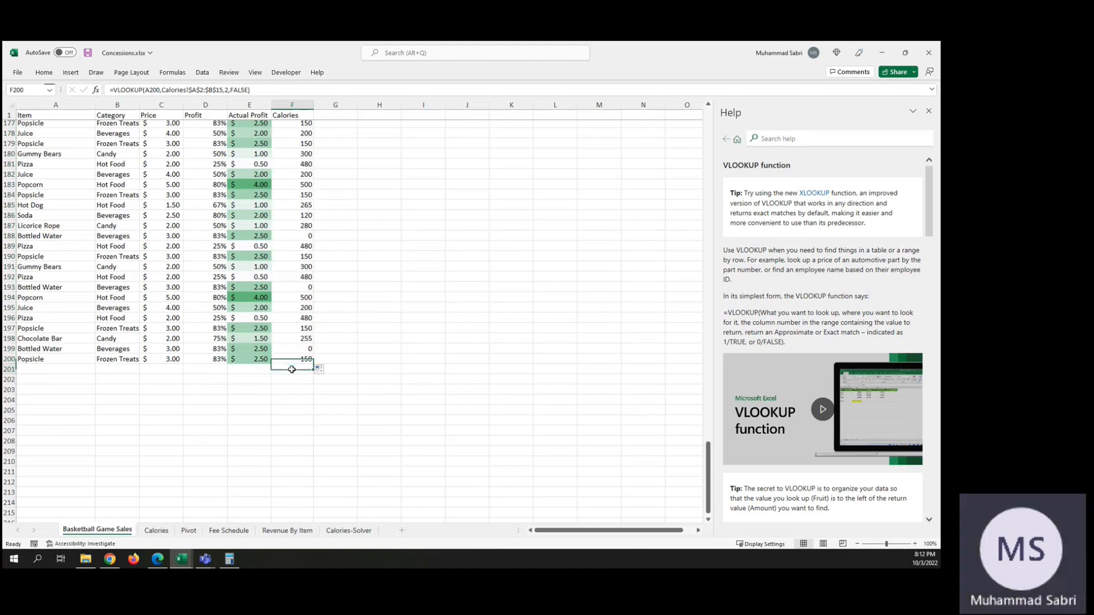
left_click(296, 359)
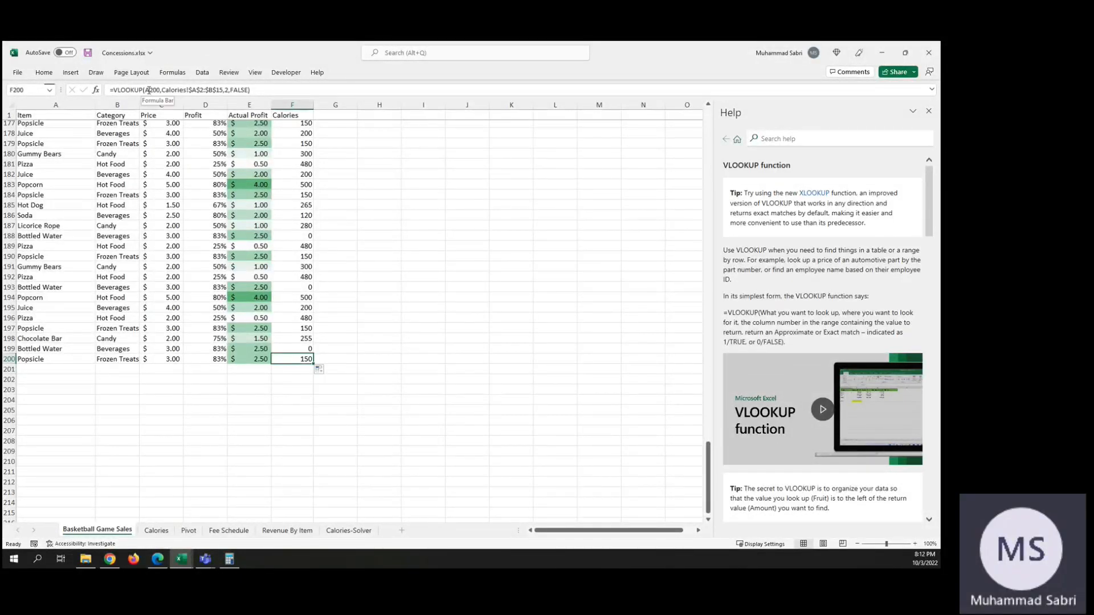
key("Up")
key("Up")
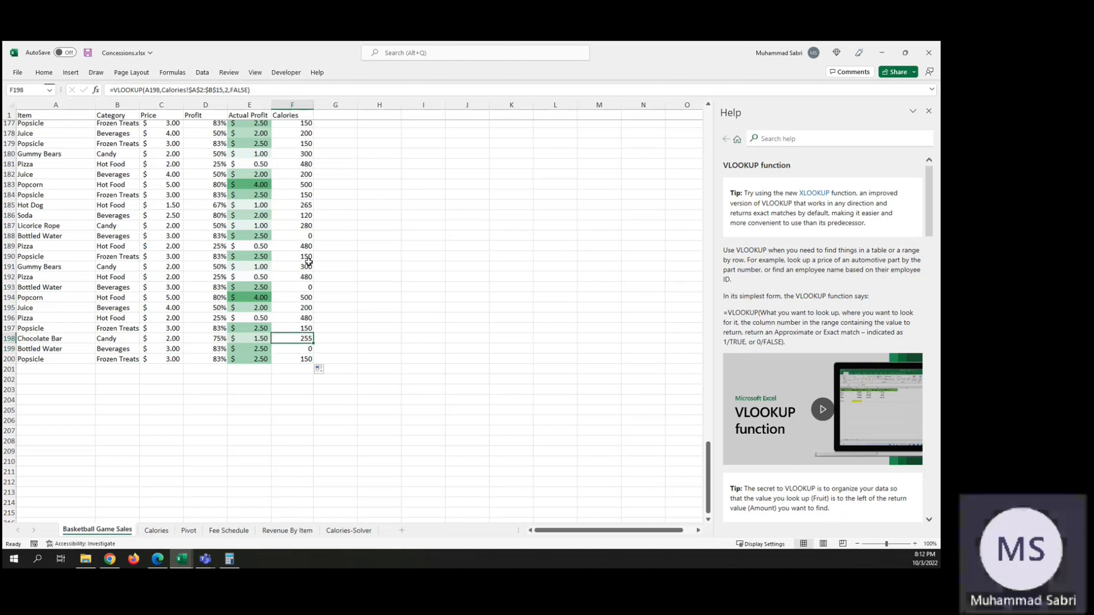
key("ctrl+Up")
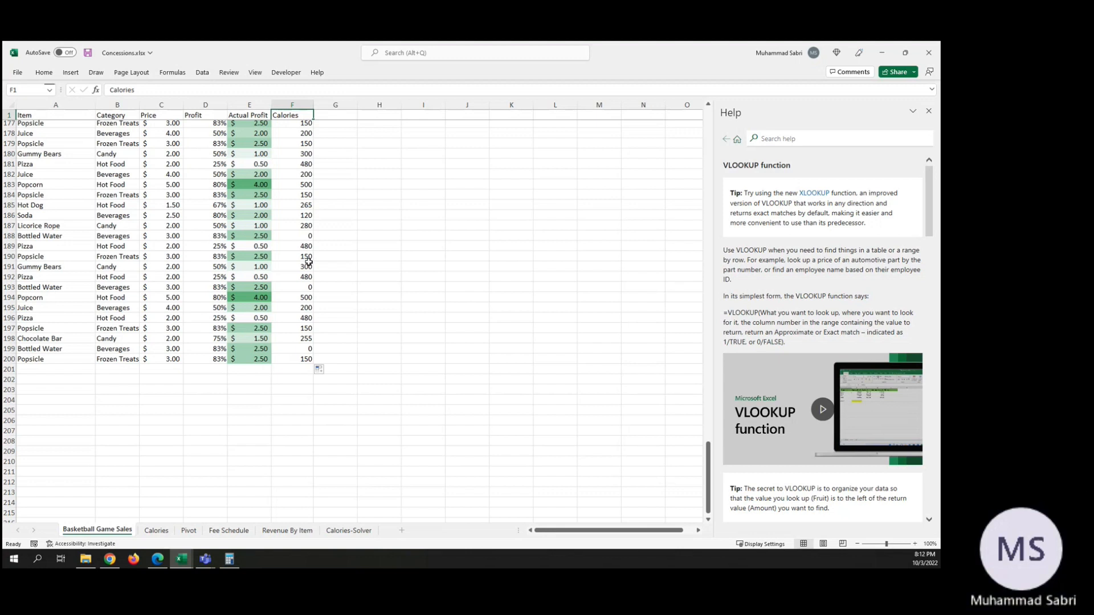
left_click(307, 356)
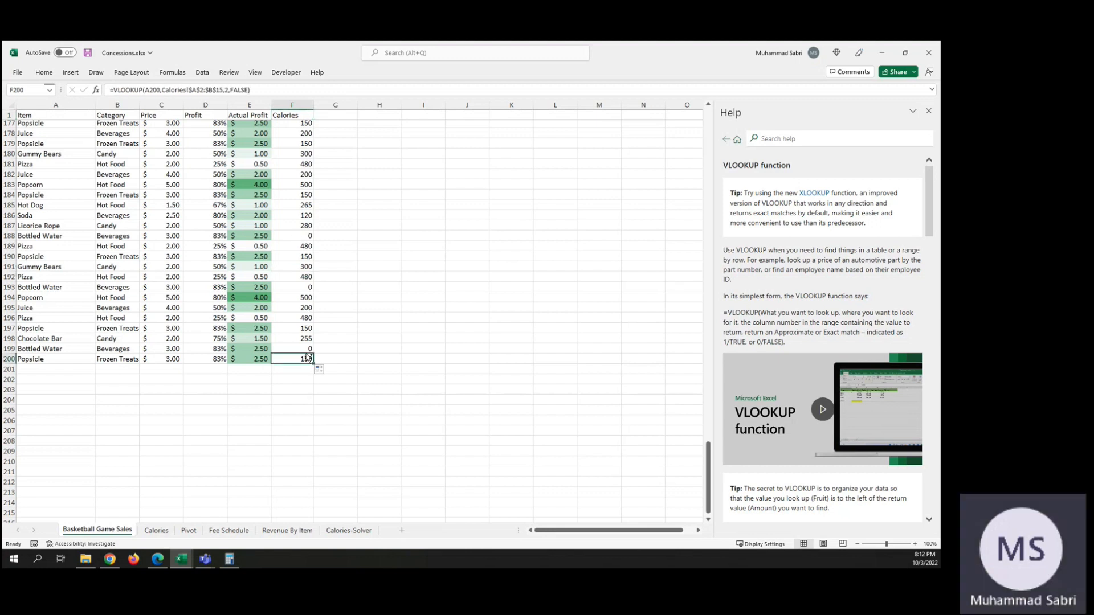
key("ctrl+Up")
left_click(304, 359)
key("ctrl+Up")
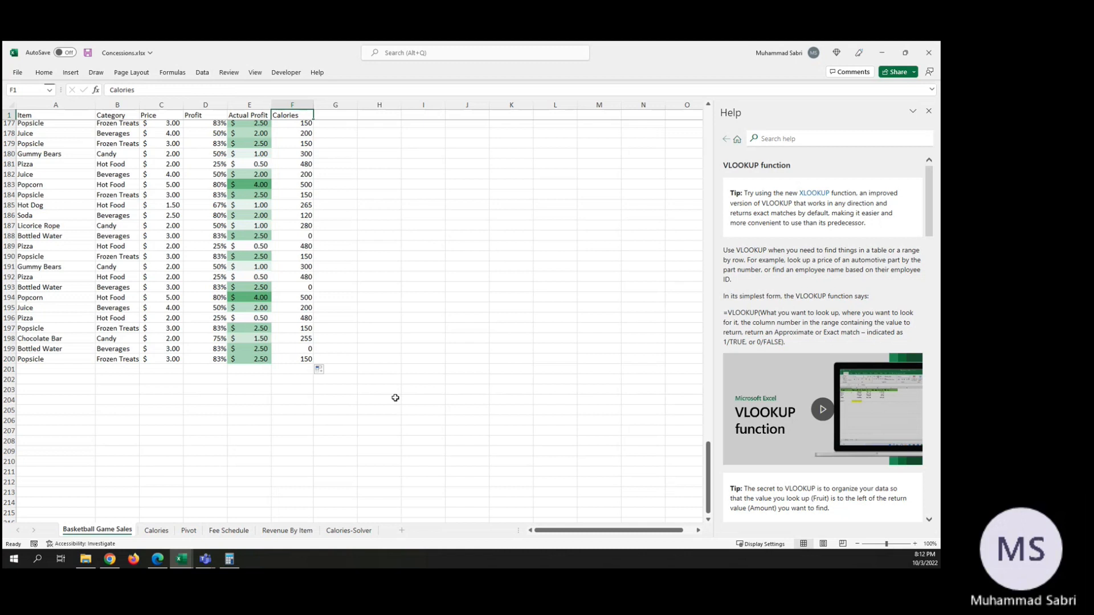
key("Down")
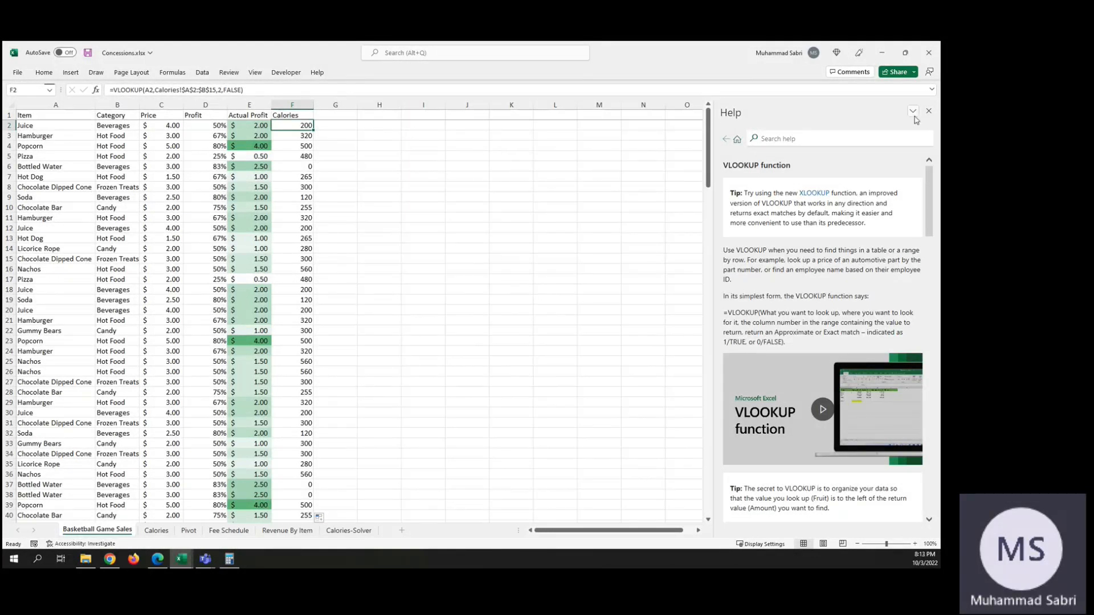
Step: Skim the VLOOKUP help article's syntax notes and examples, and close the help
scroll(851, 260, "down", 15)
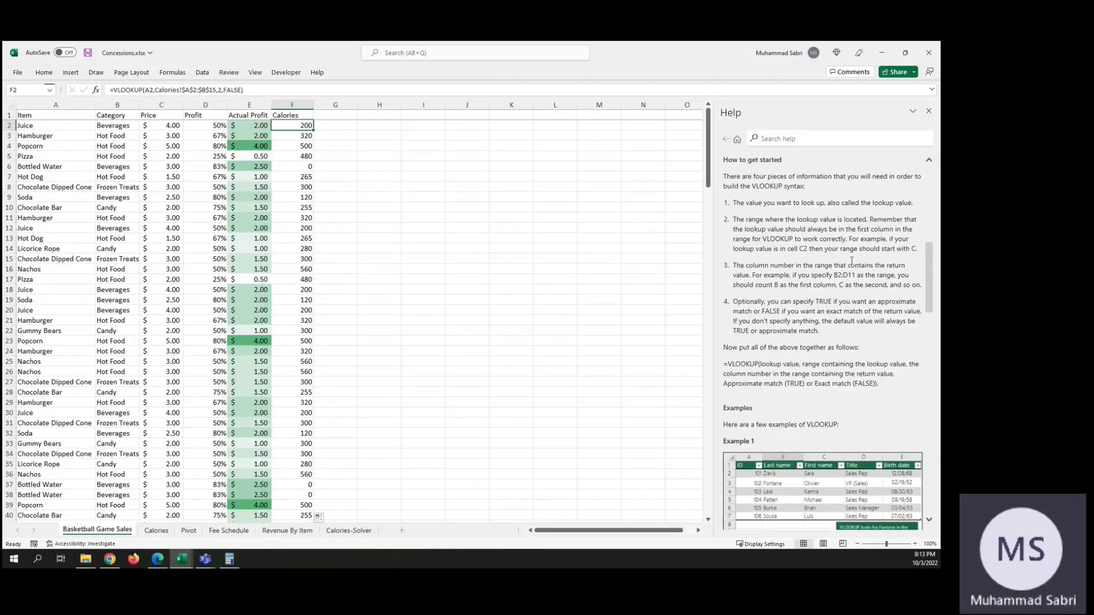
scroll(849, 256, "down", 10)
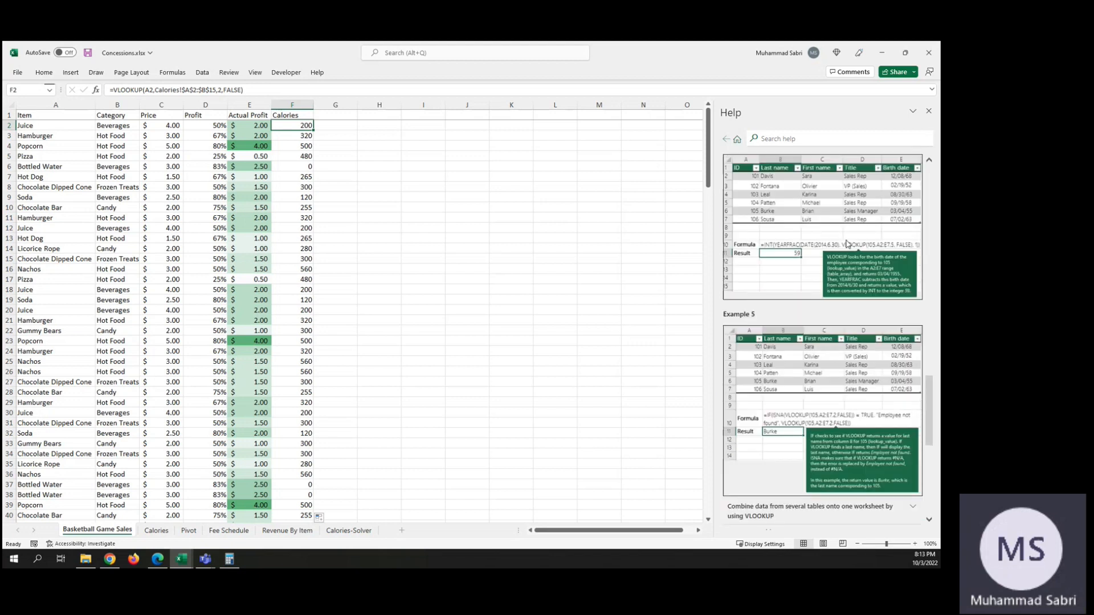
scroll(847, 248, "up", 5)
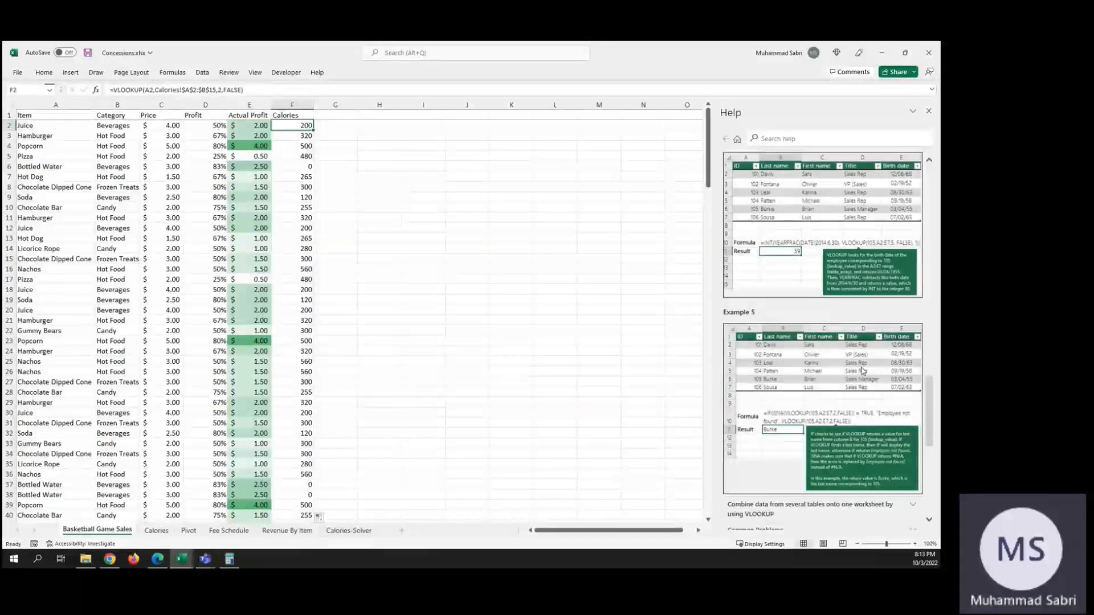
left_click(928, 112)
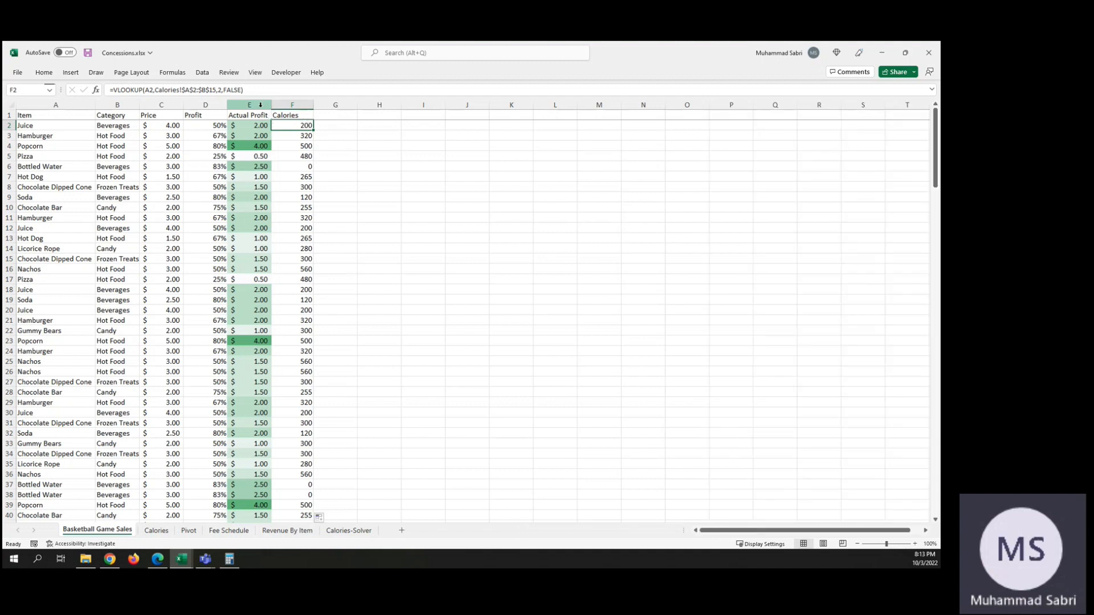
Step: Insert a 2-D clustered column chart from the item and calorie data in A1:B15 on the Calories sheet
left_click(152, 531)
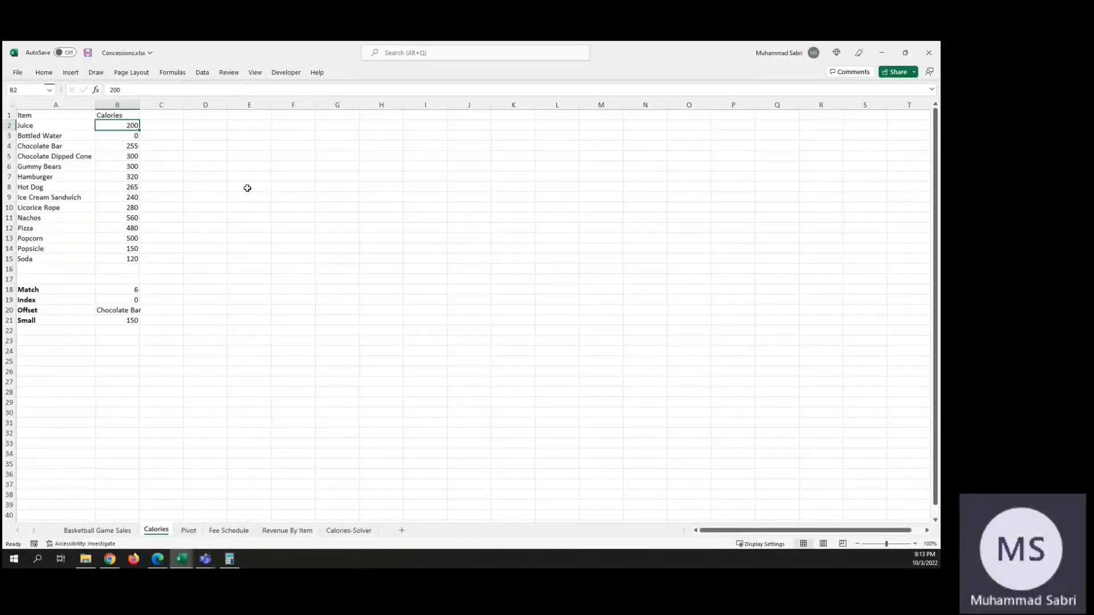
left_click(21, 115)
left_click_drag(22, 115, 127, 257)
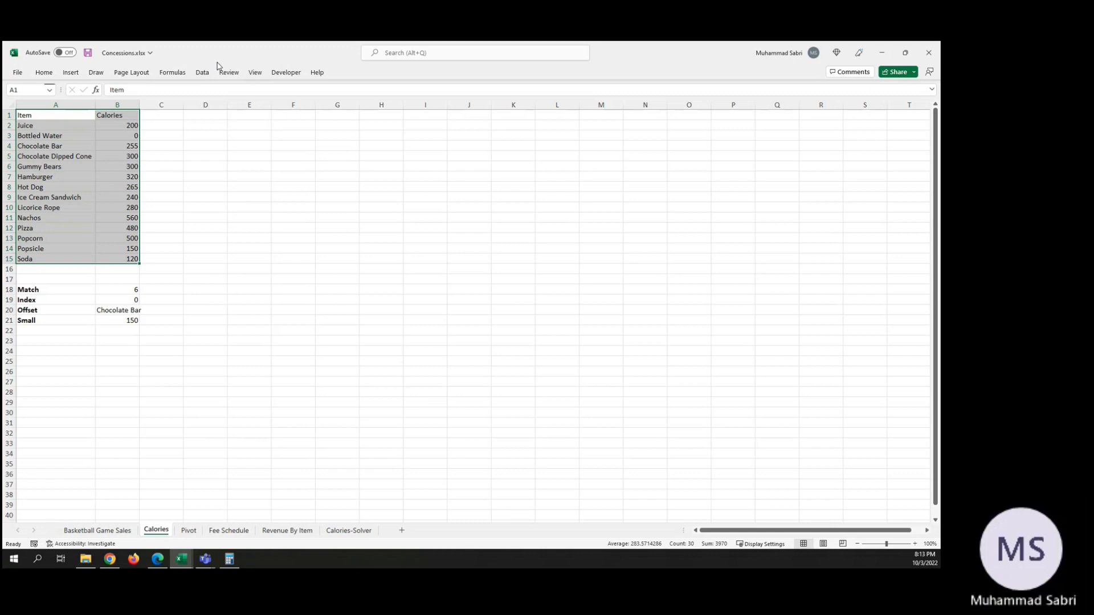
left_click(76, 74)
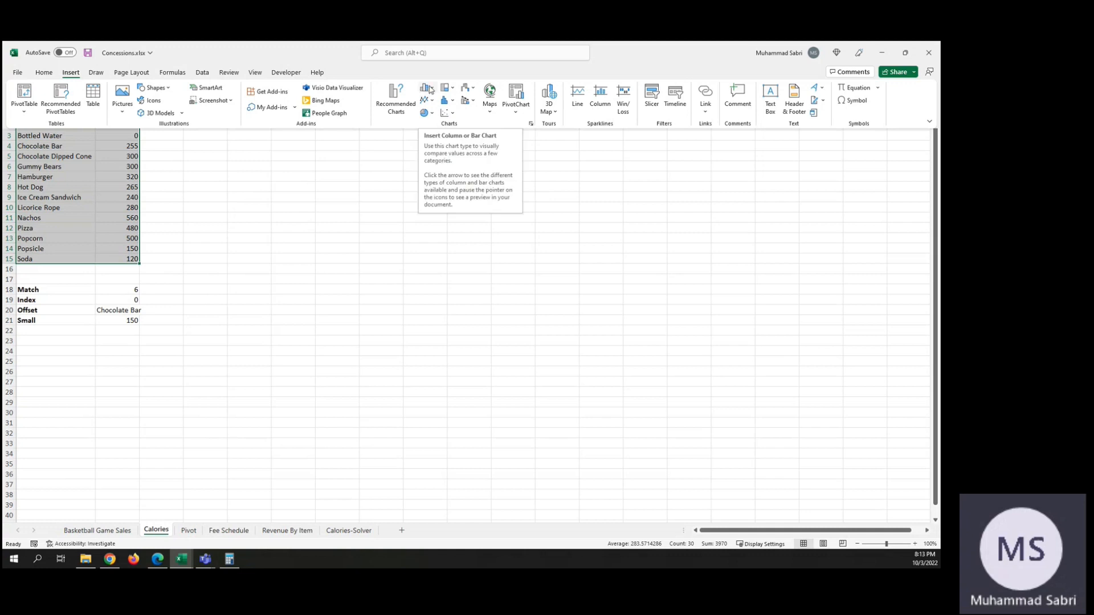
left_click(435, 91)
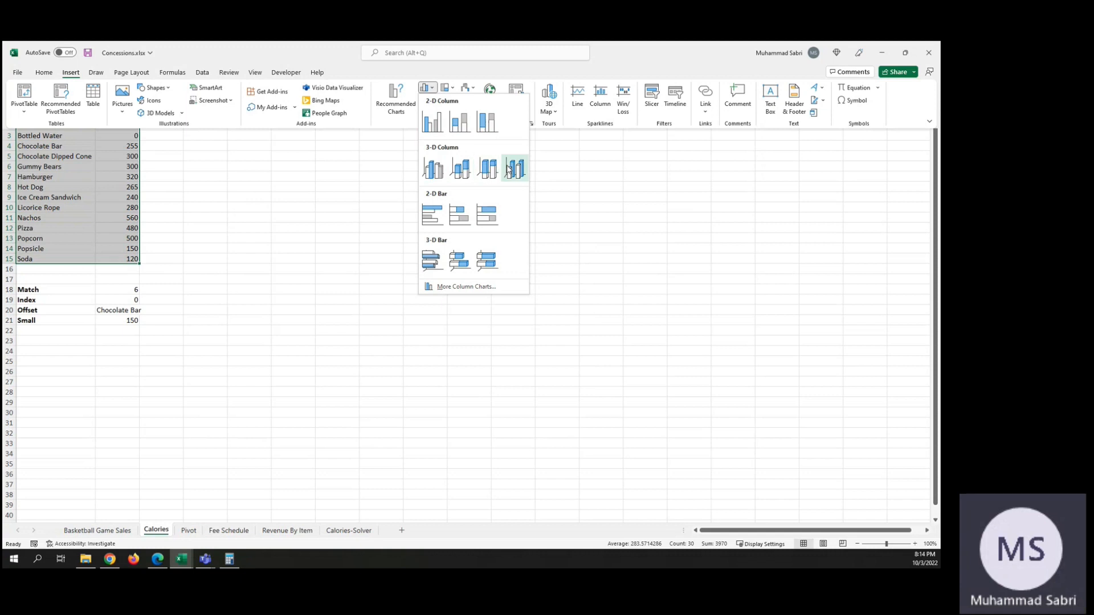
left_click(433, 120)
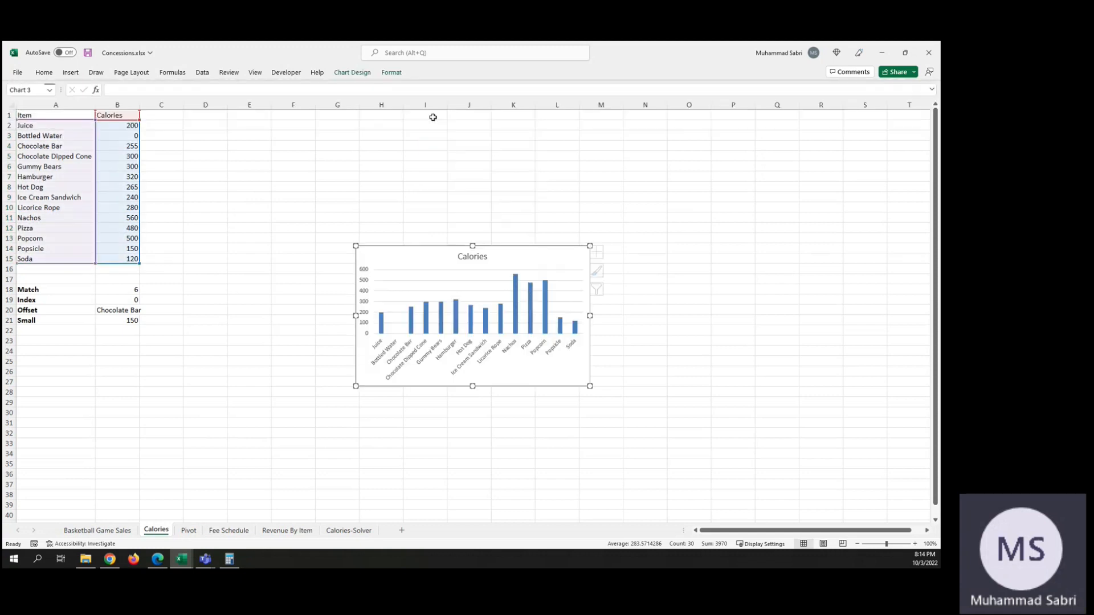
Step: Move the Calories chart beside the data table and enlarge it to span about columns D to M, rows 2 to 24
left_click_drag(438, 253, 261, 117)
left_click(452, 237)
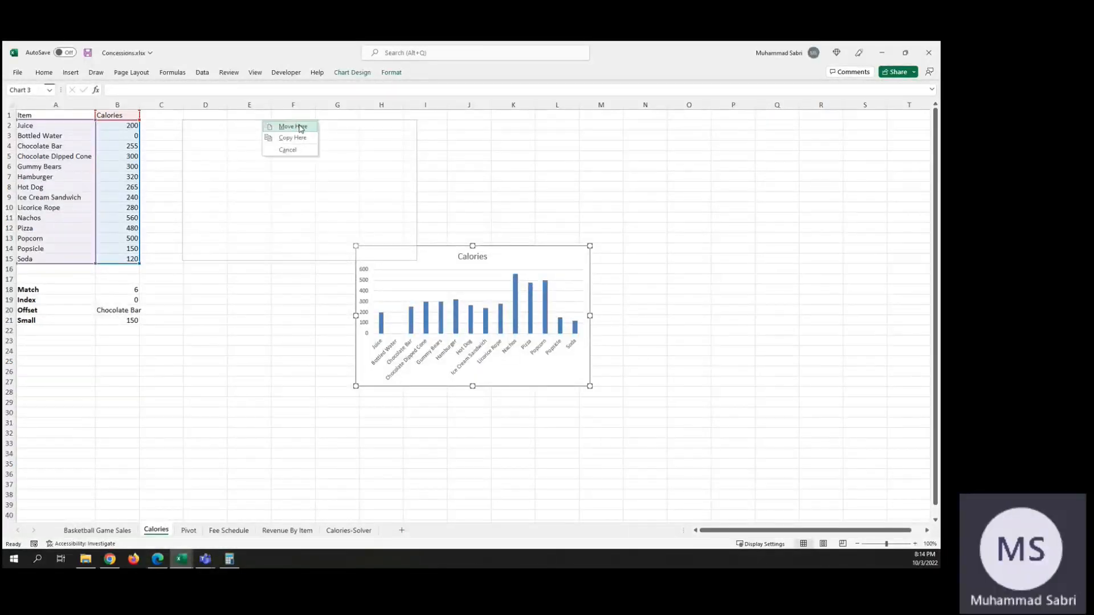
left_click(301, 127)
left_click_drag(418, 261, 617, 353)
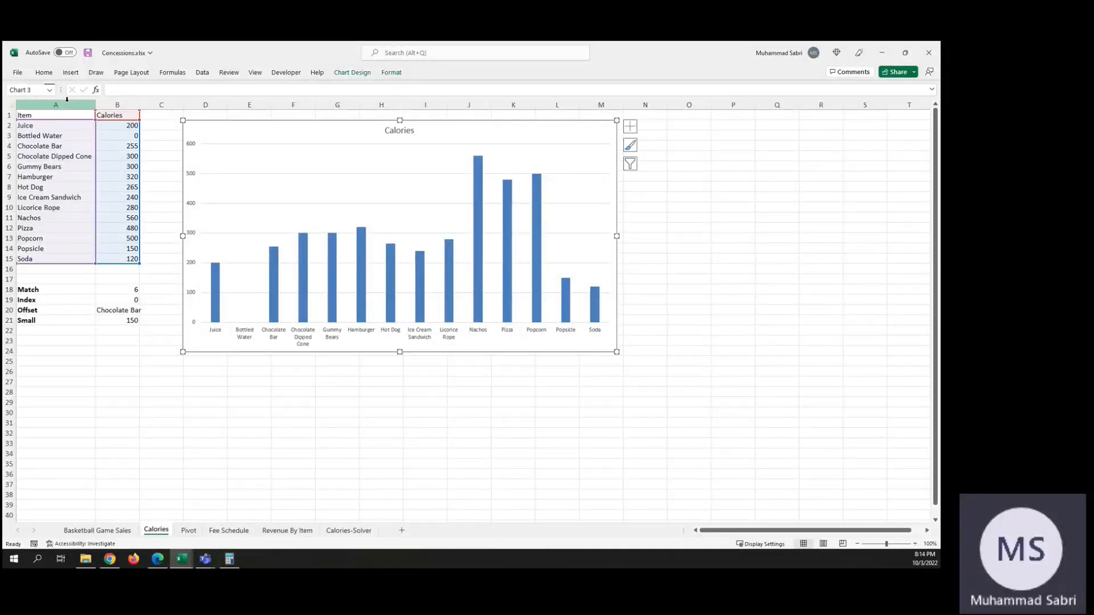
left_click(45, 269)
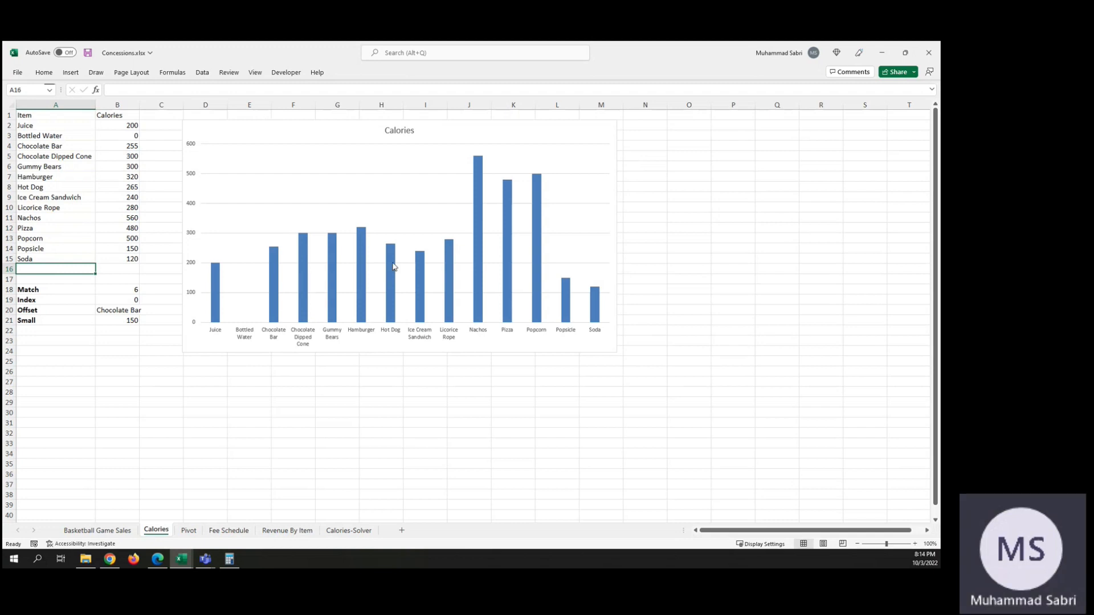
Step: Open the formatting options for the chart's plot area and set its fill to No fill
left_click(241, 163)
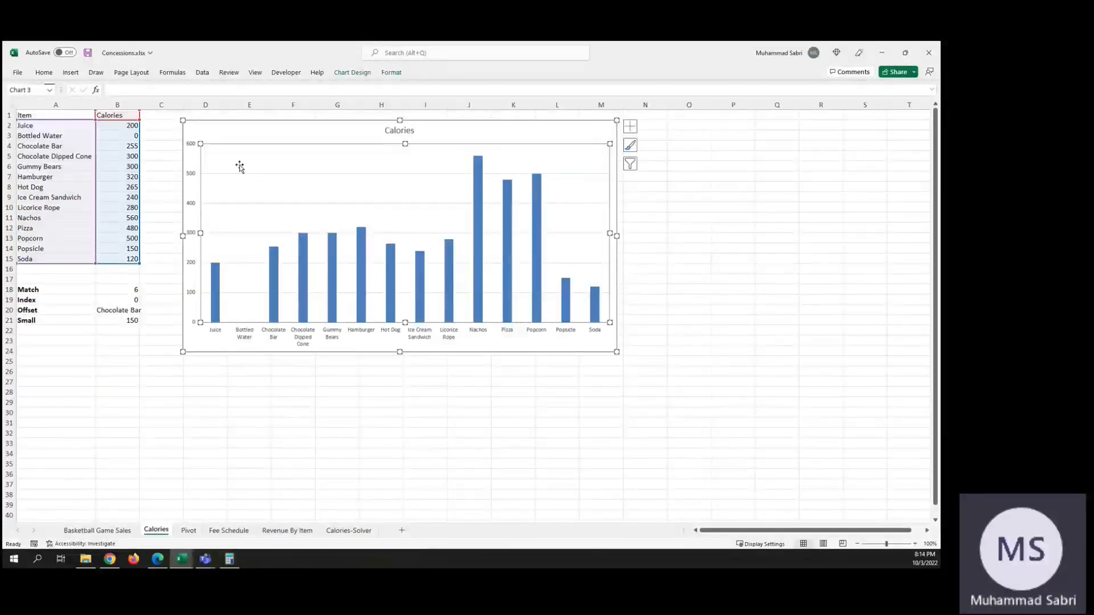
right_click(233, 149)
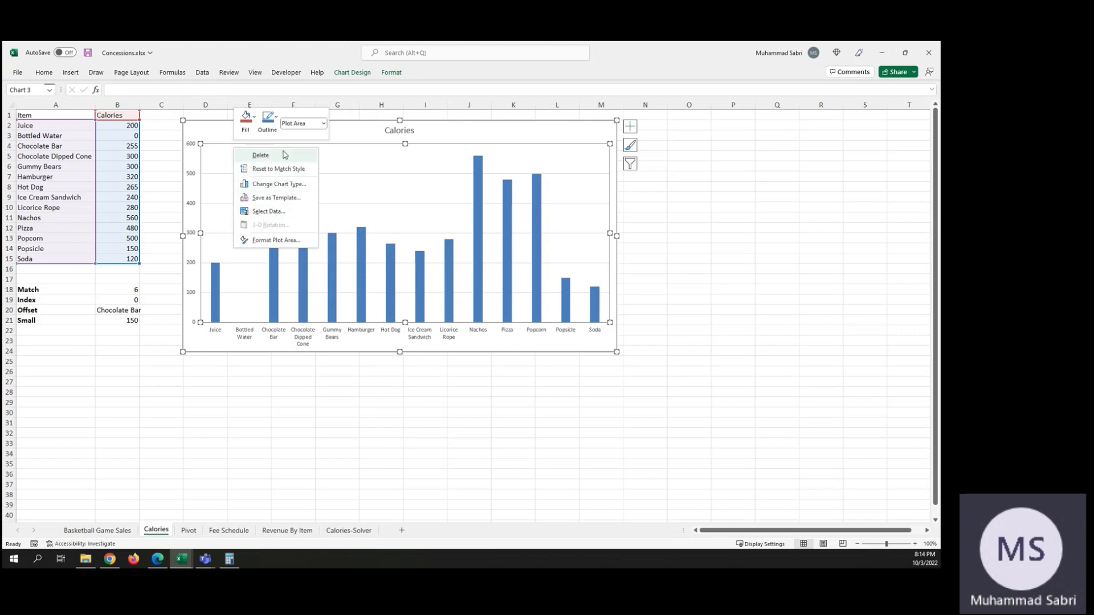
left_click(277, 241)
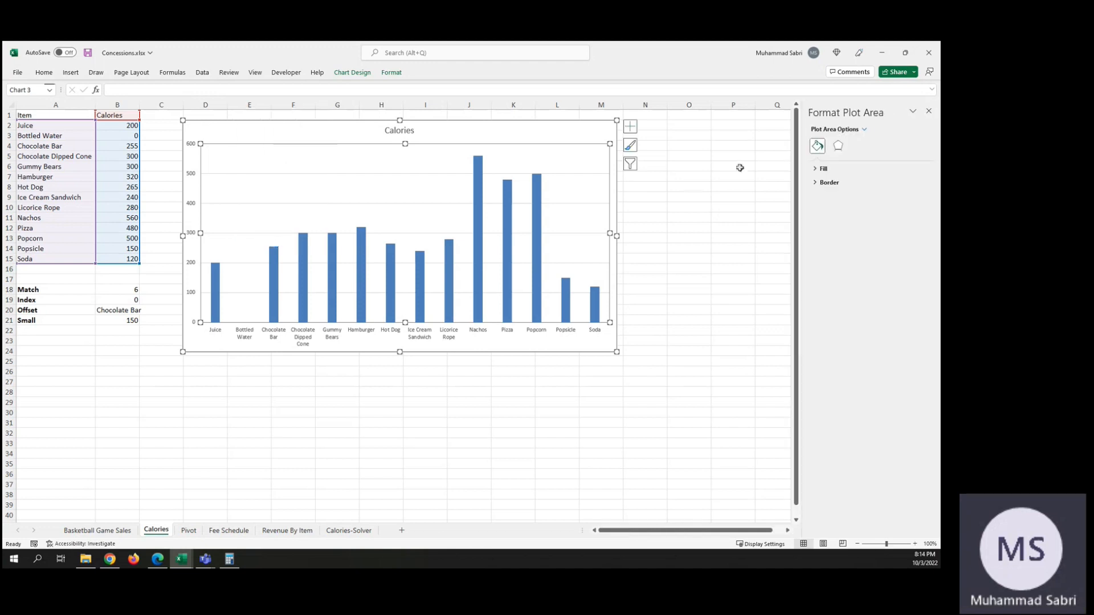
left_click(818, 169)
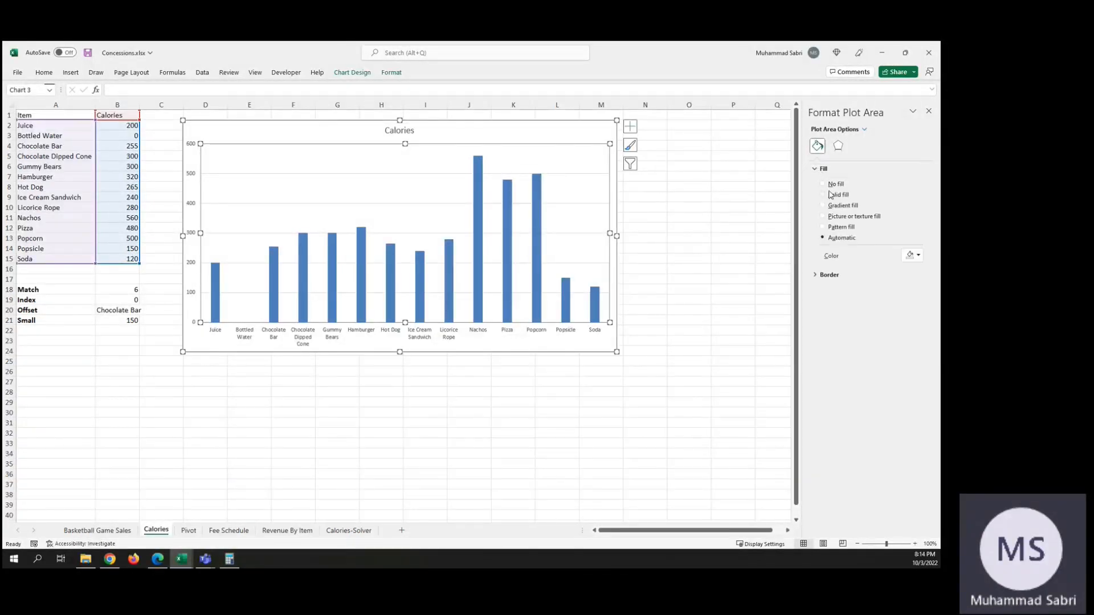
left_click(825, 185)
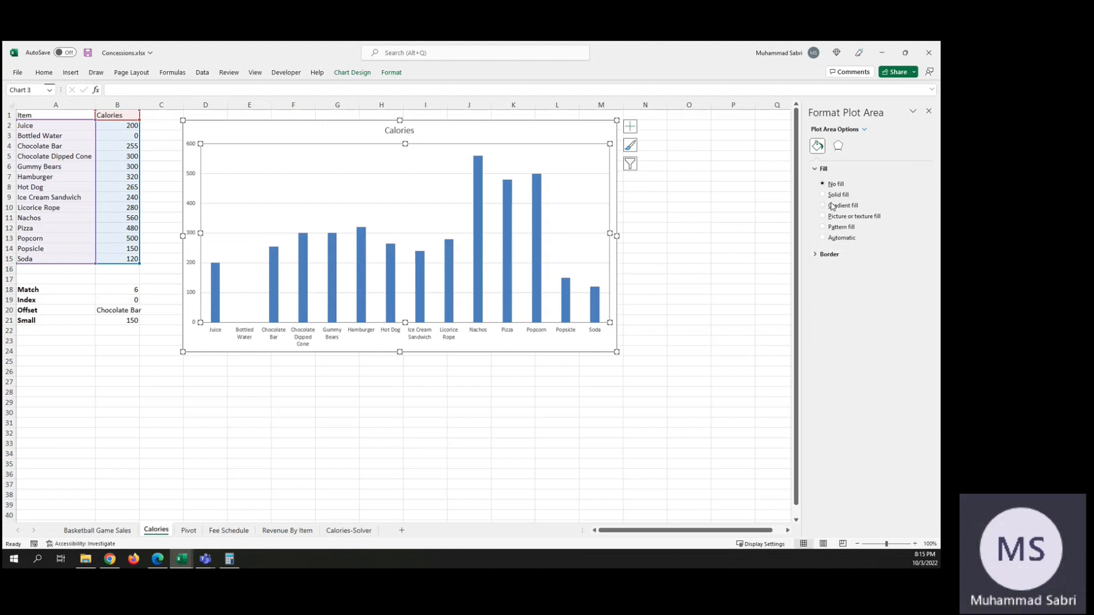
Step: Try a solid fill, a gradient fill and several pattern fills on the chart's plot area
left_click(825, 195)
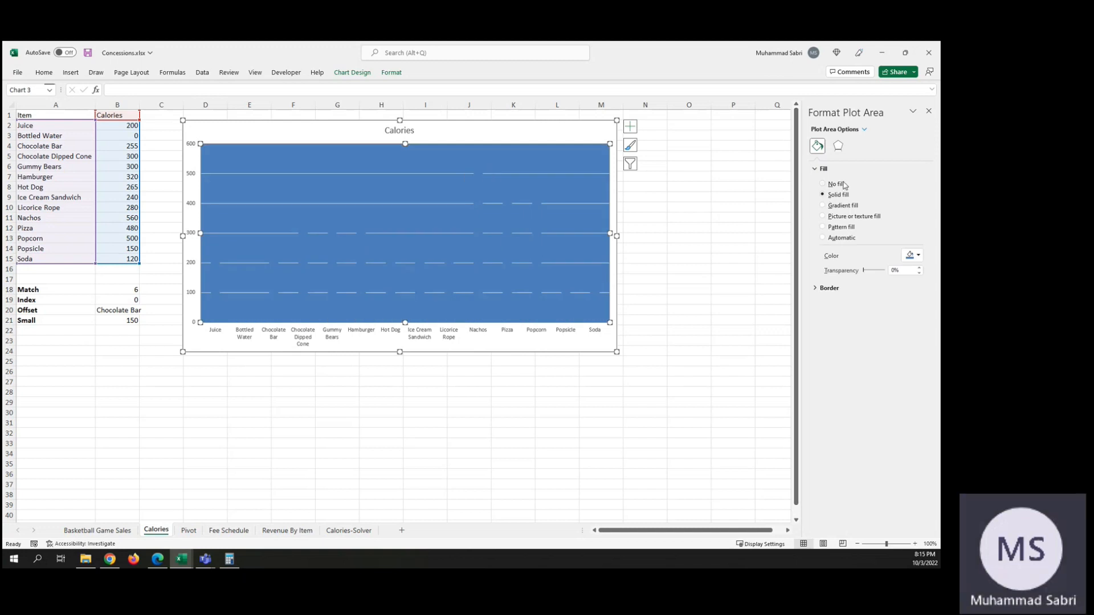
left_click(824, 205)
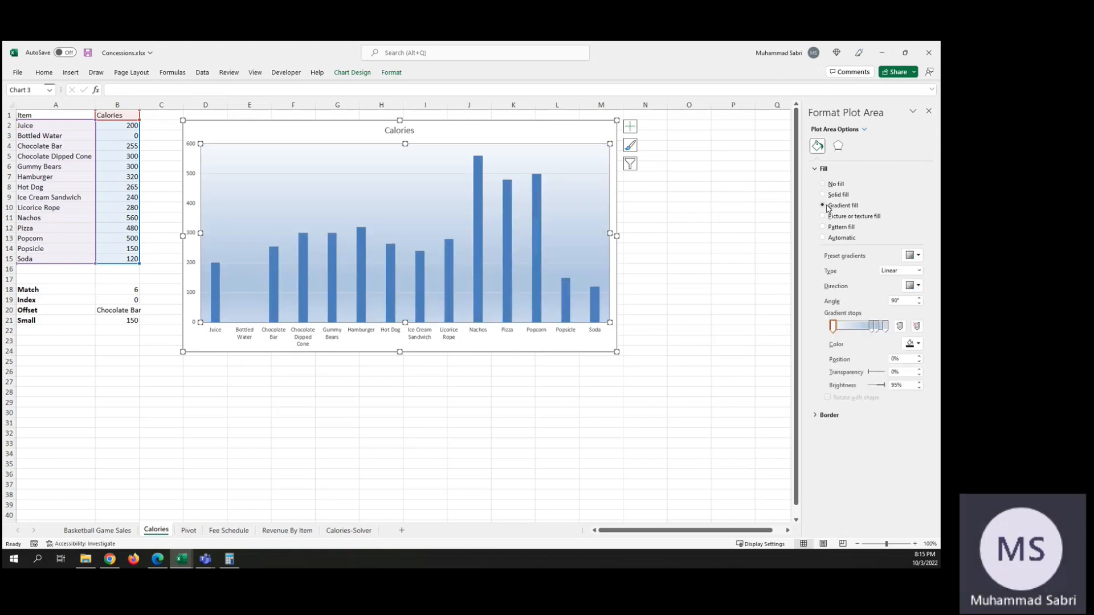
left_click(824, 228)
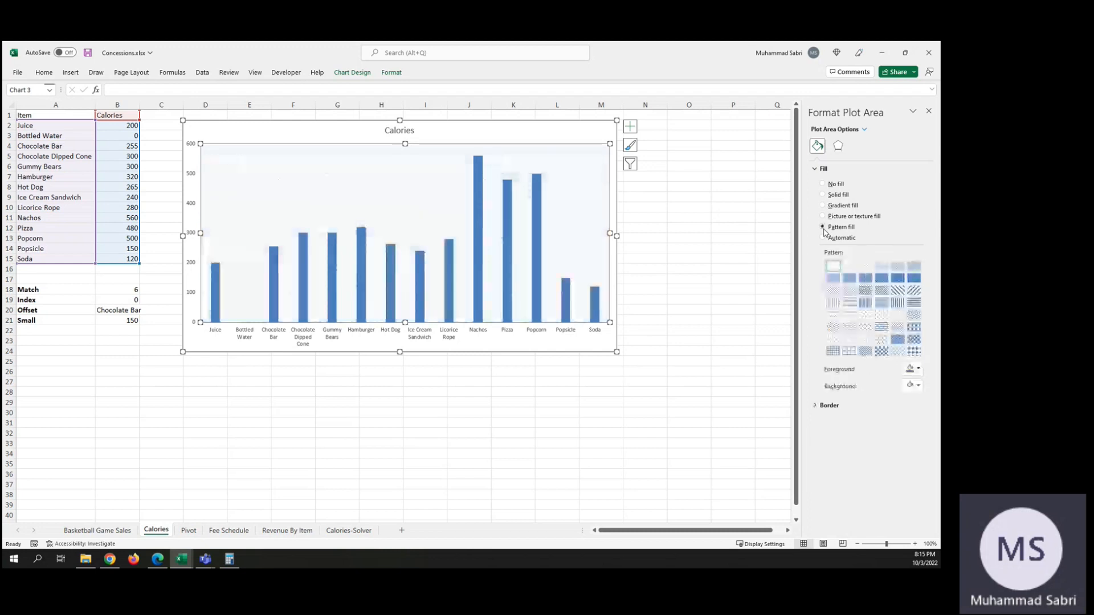
left_click(866, 291)
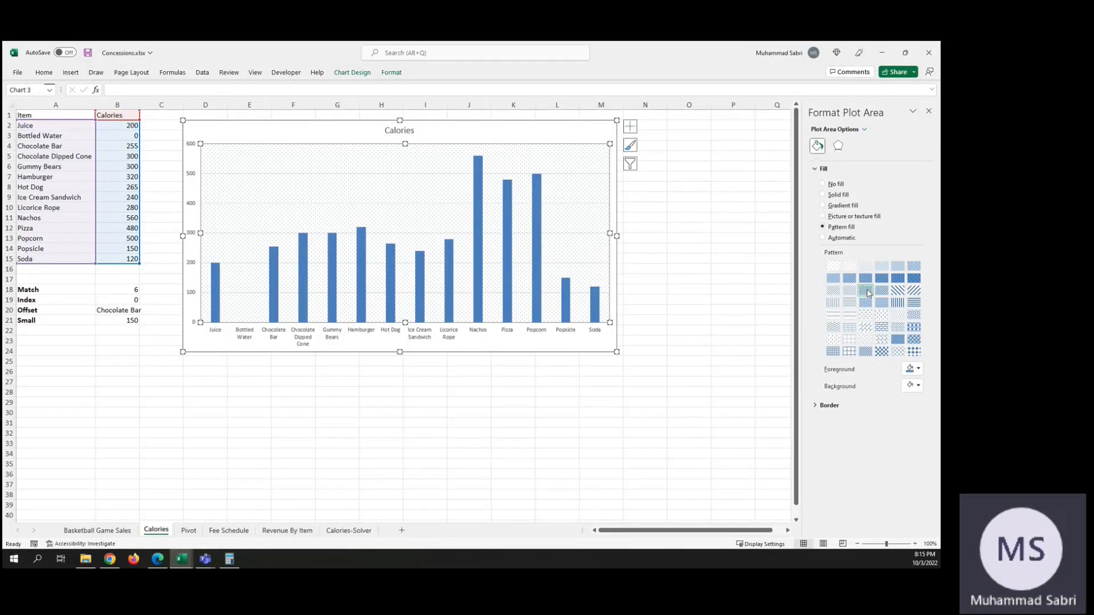
left_click(835, 303)
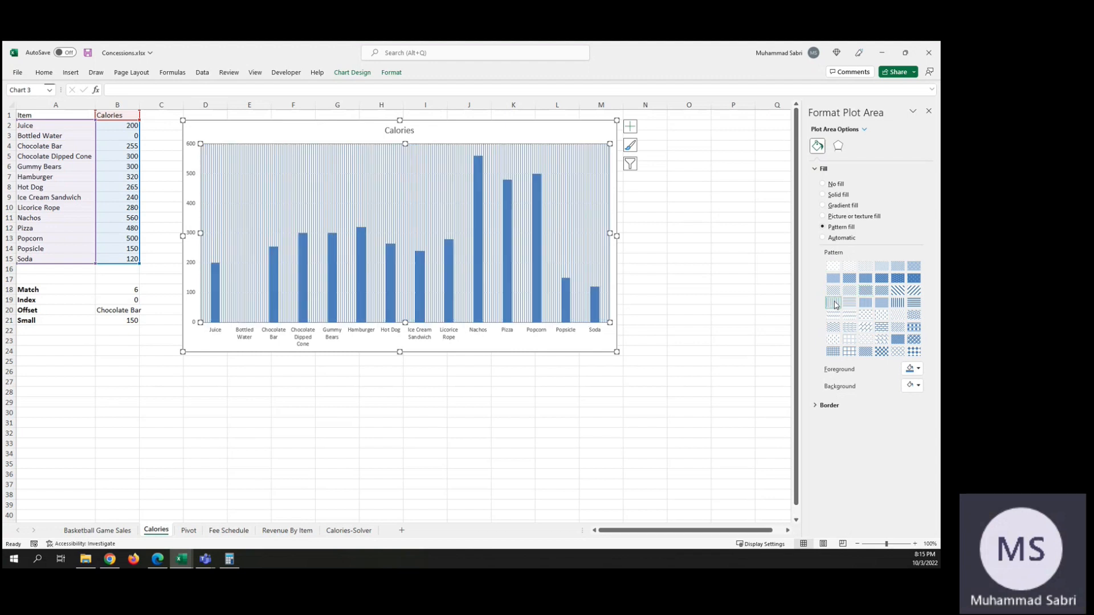
left_click(832, 268)
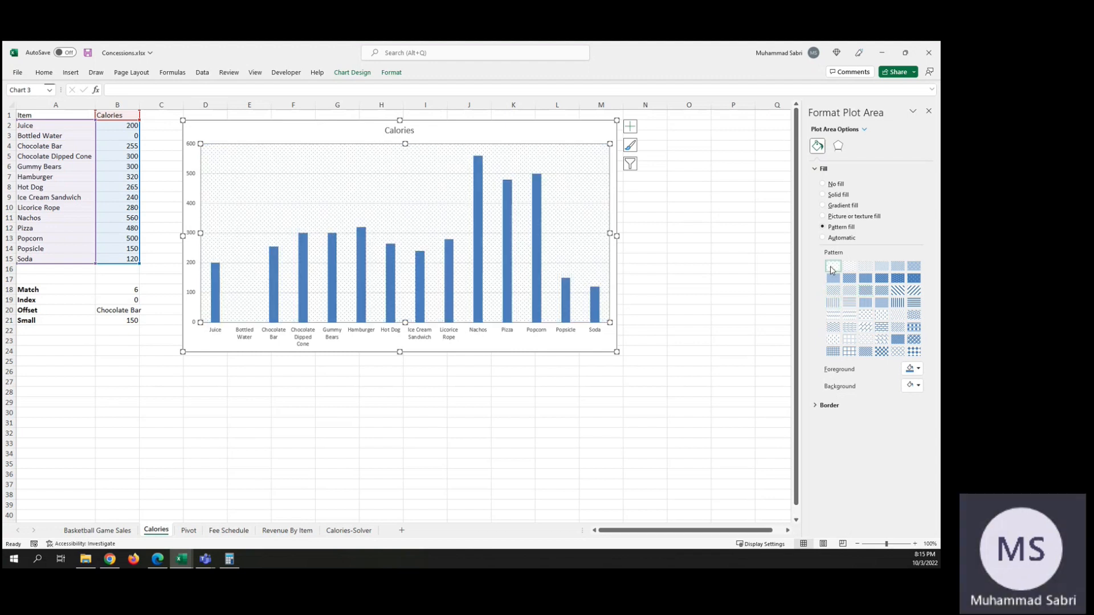
Step: Set the plot area's fill to No fill, show its border options, and close the plot area formatting
left_click(823, 184)
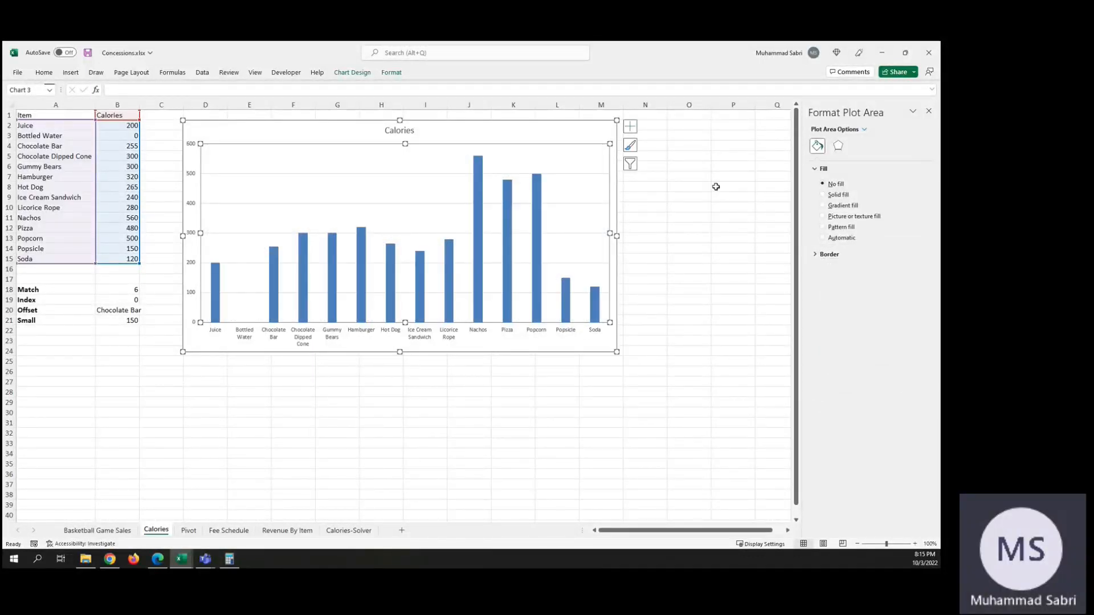
left_click(814, 255)
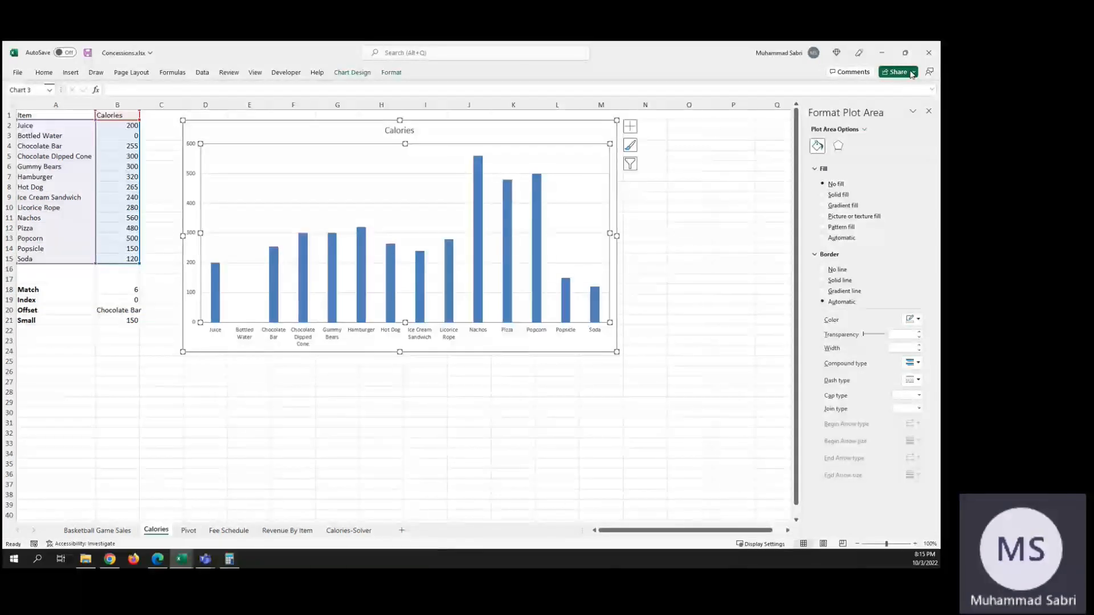
left_click(928, 113)
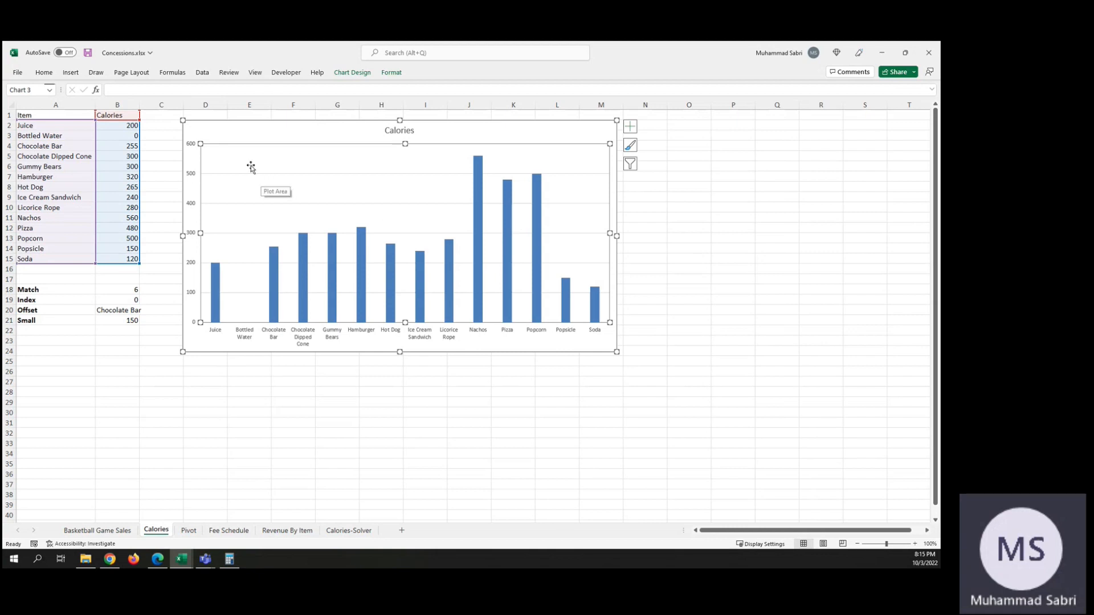
Step: Try excluding Juice from the chart's category labels in its data source, and undo the exclusion
left_click(199, 122)
right_click(199, 122)
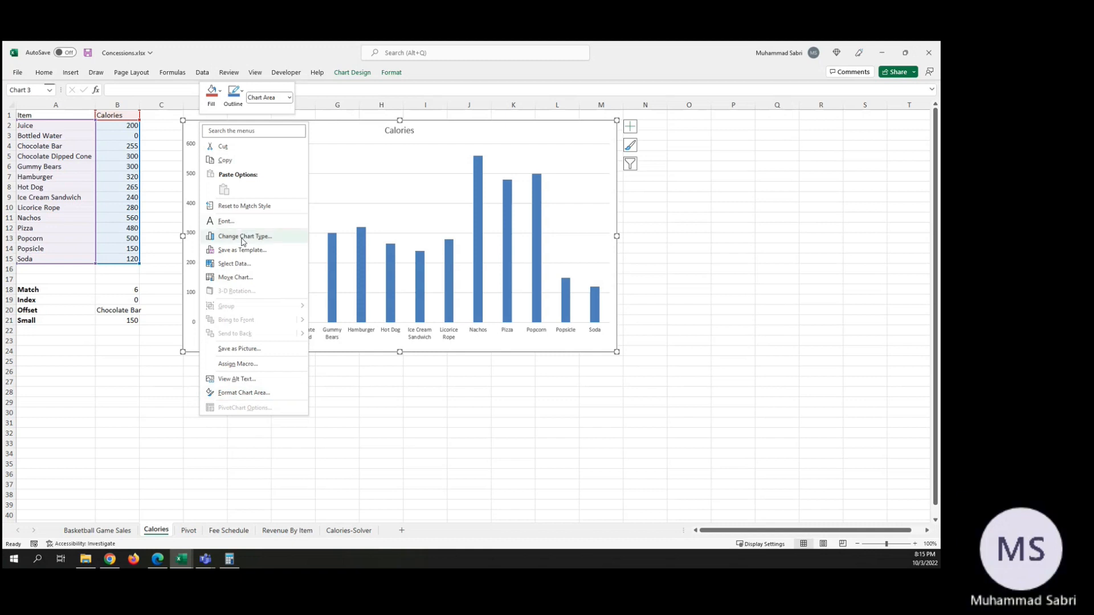
left_click(247, 266)
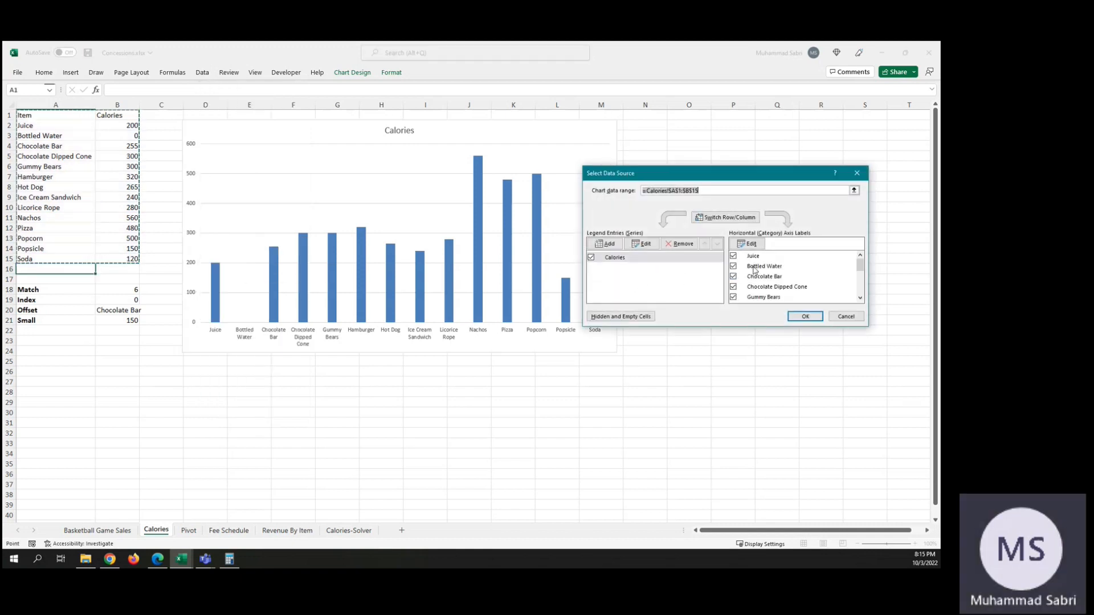
scroll(777, 277, "down", 2)
scroll(777, 277, "up", 2)
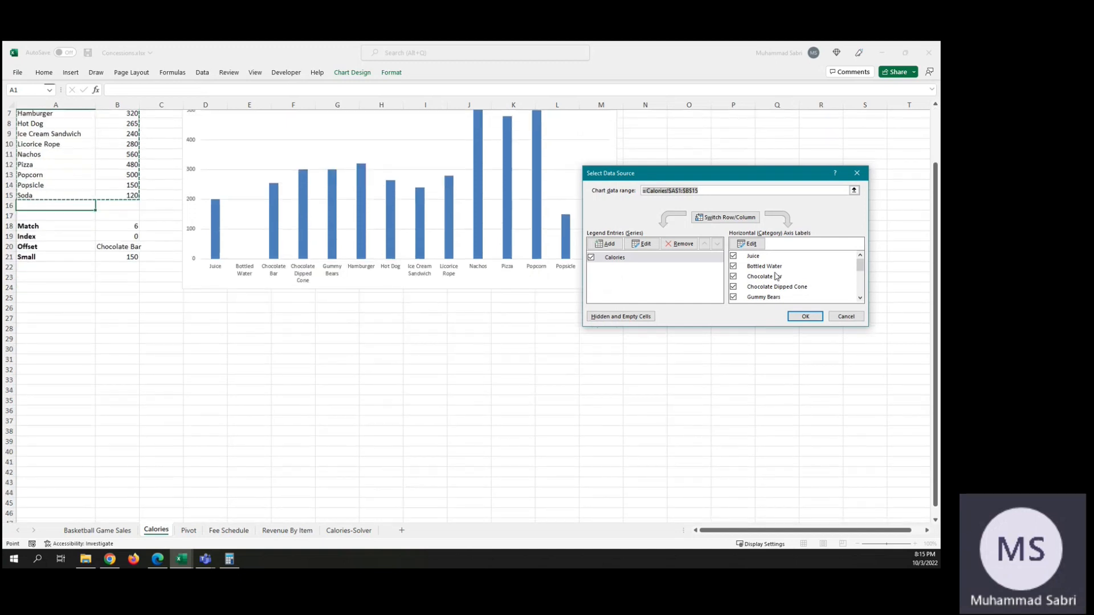
left_click(737, 257)
left_click(792, 312)
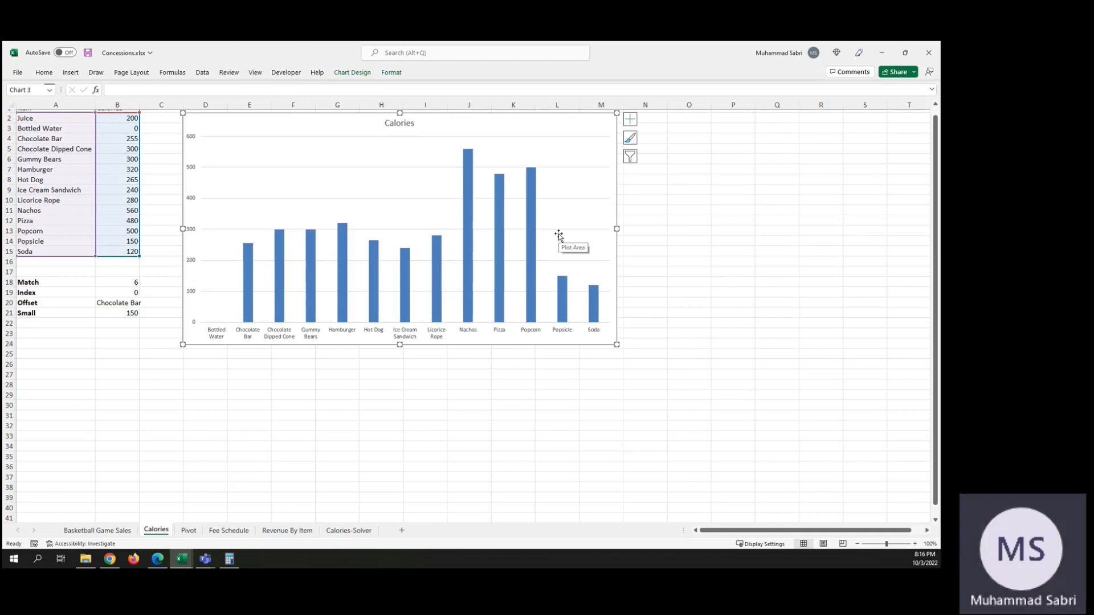
key("ctrl+z")
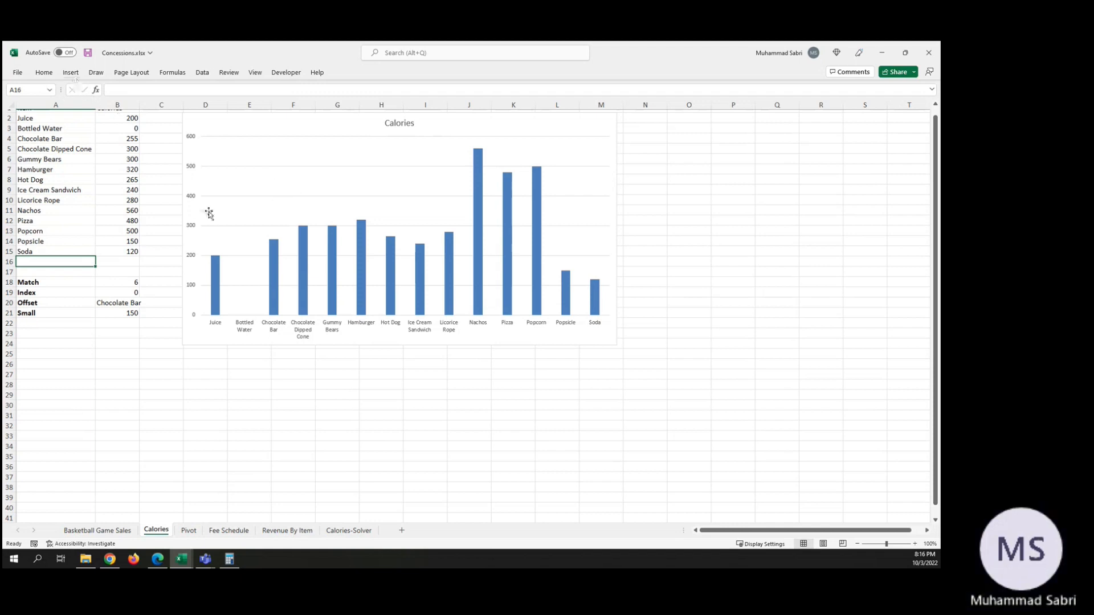
Step: Review the chart's data range, series and category labels in its data source settings, and leave without changes
right_click(290, 202)
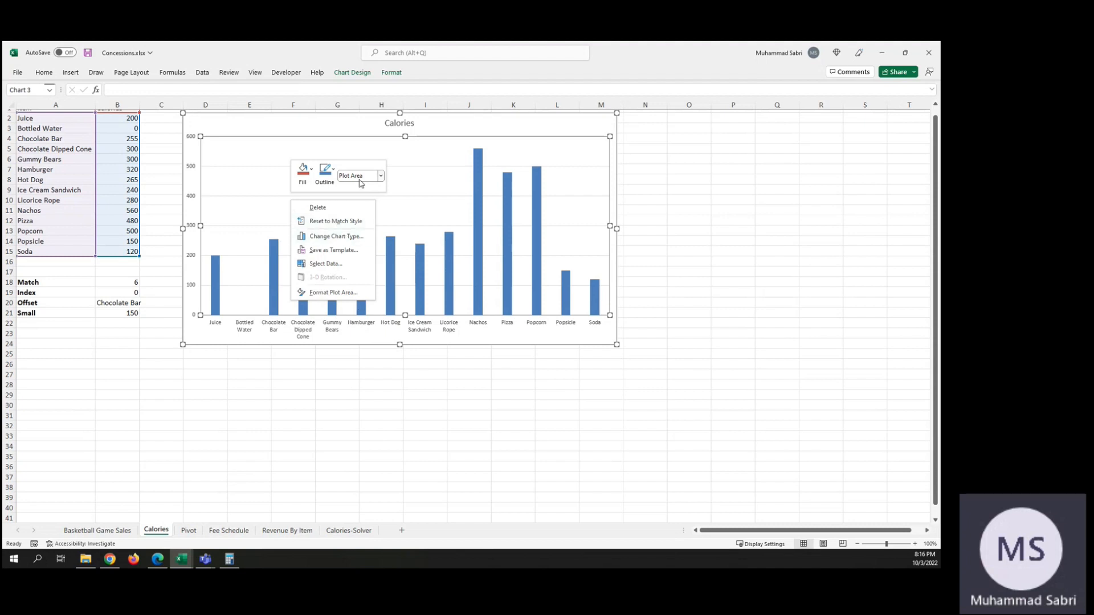
left_click(342, 263)
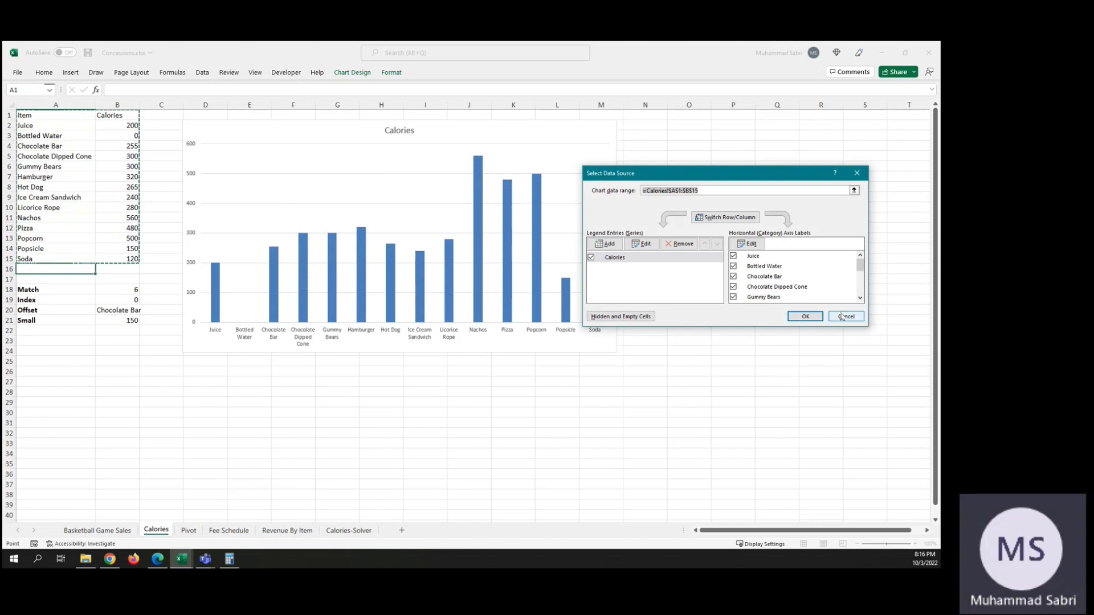
left_click(843, 317)
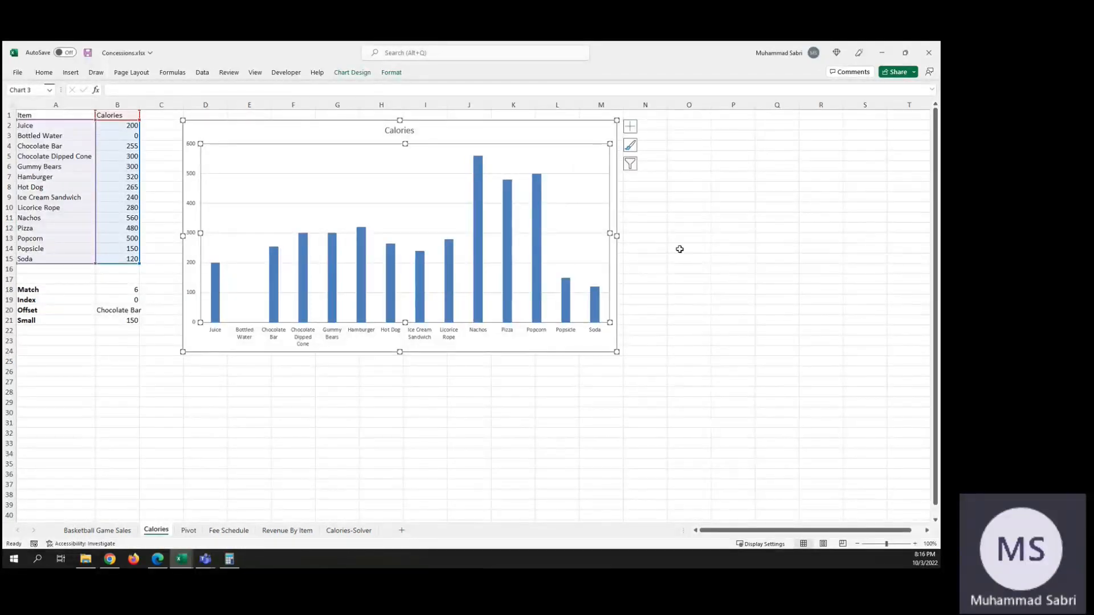
left_click(687, 251)
left_click(419, 131)
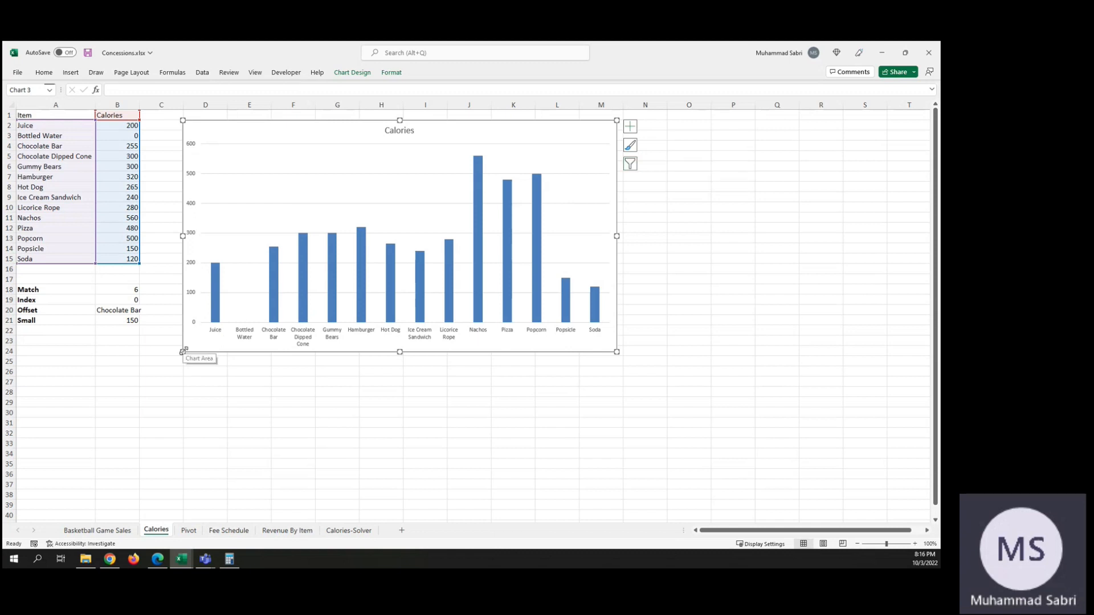
left_click(239, 153)
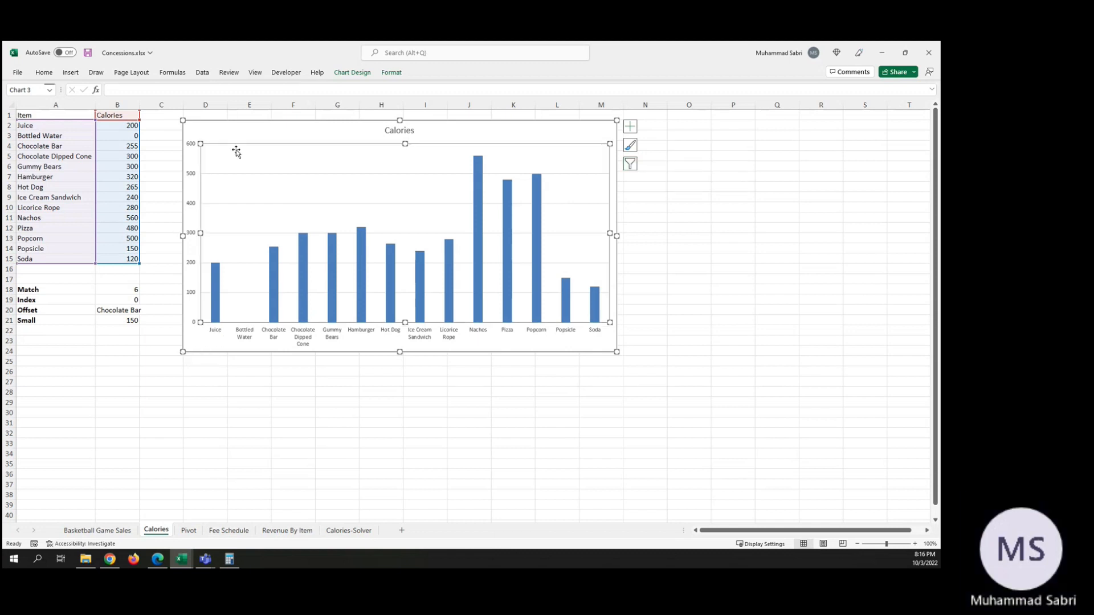
right_click(422, 178)
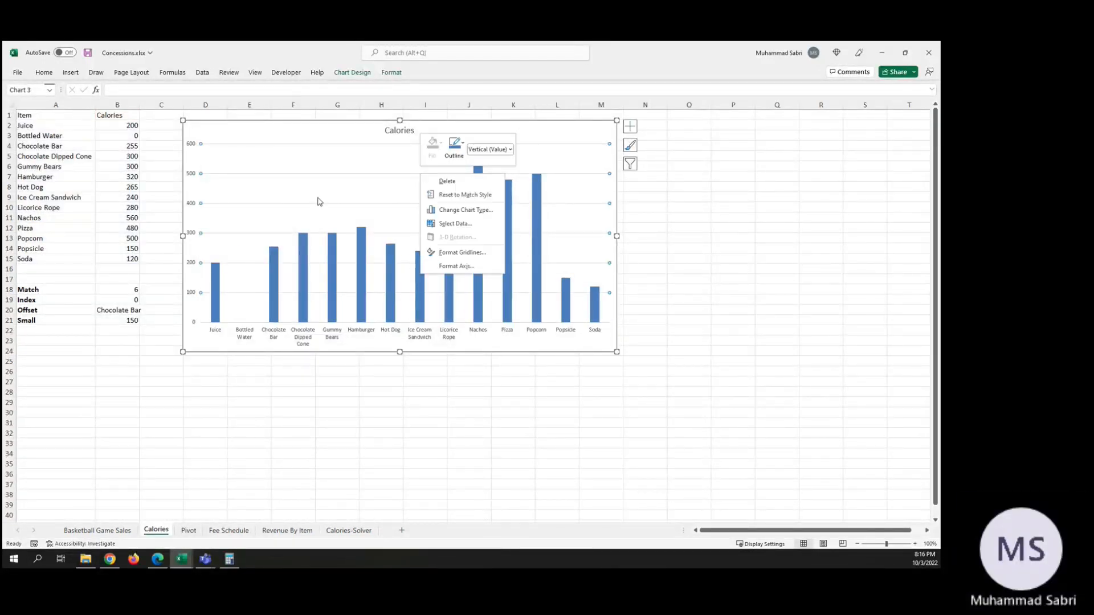
key("Escape")
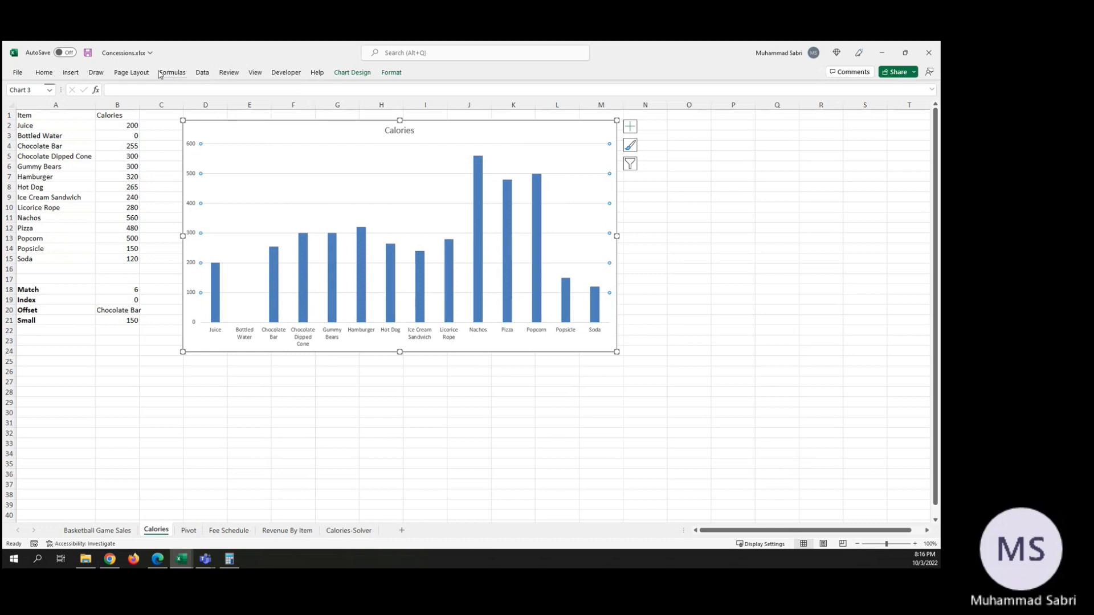
Step: Add data labels to the Calories chart's columns in the Center position
left_click(69, 74)
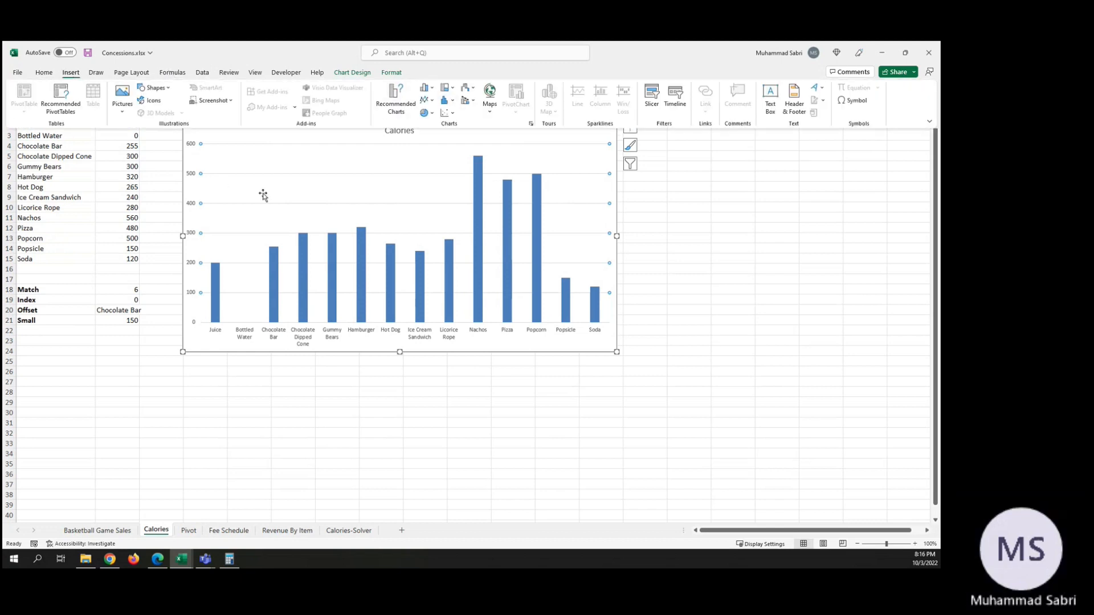
left_click(331, 188)
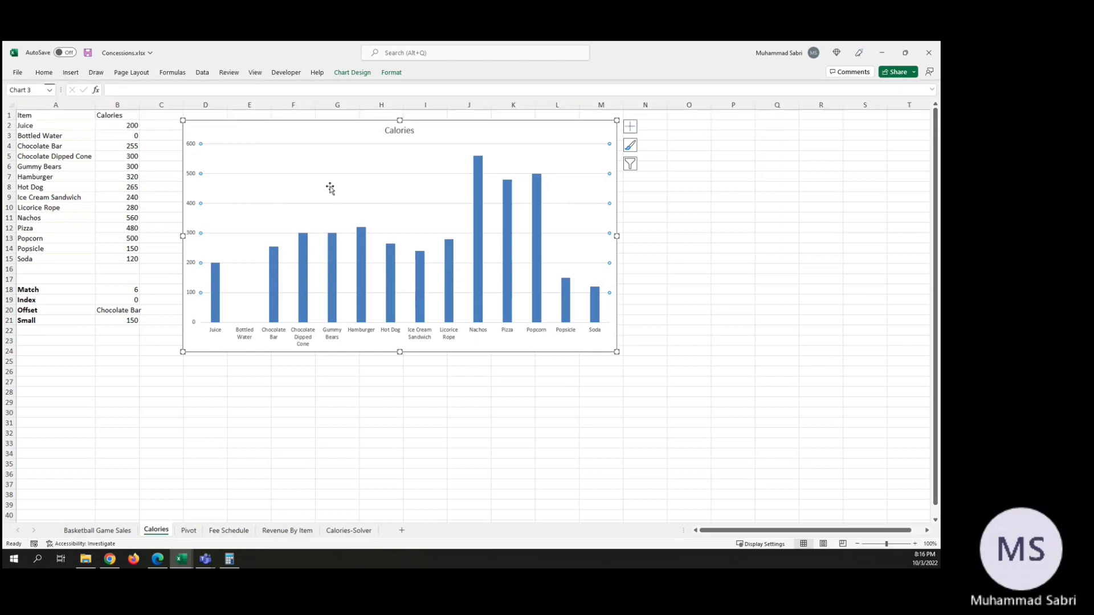
left_click(349, 74)
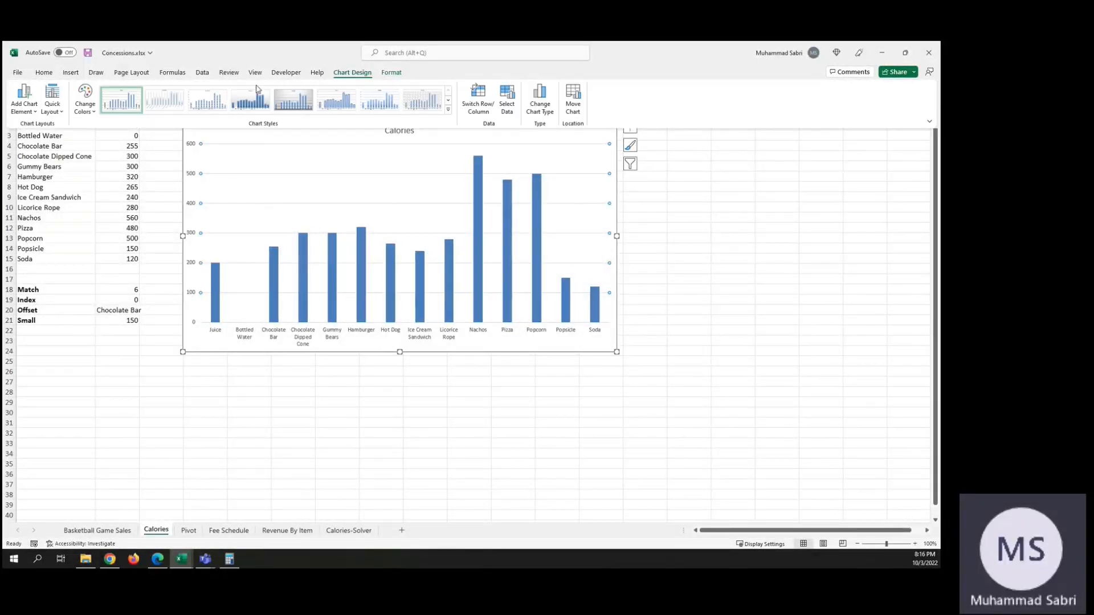
left_click(36, 115)
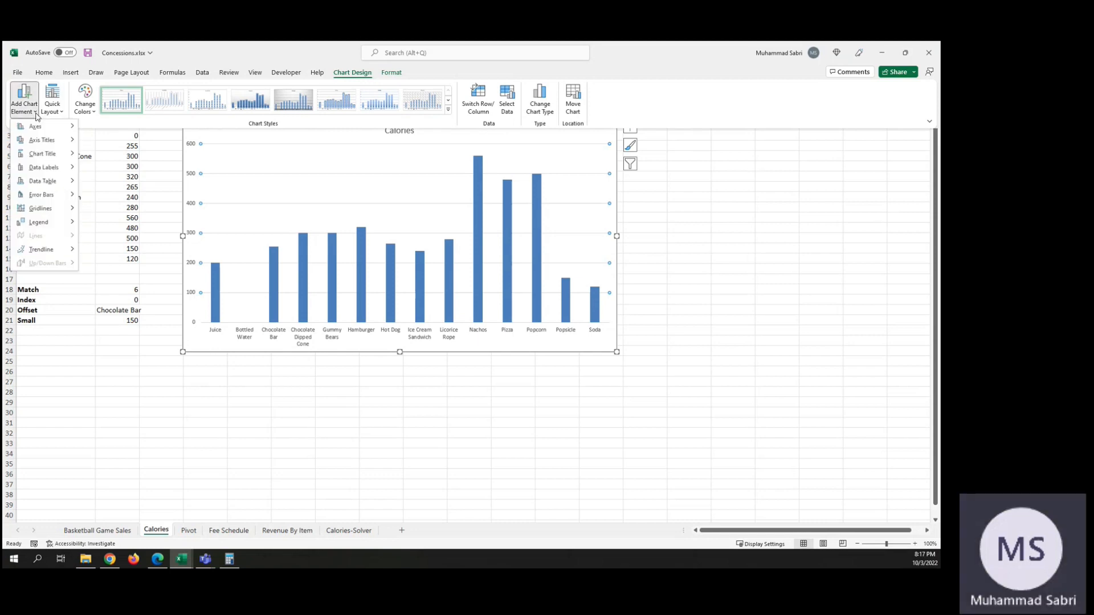
mouse_move(49, 128)
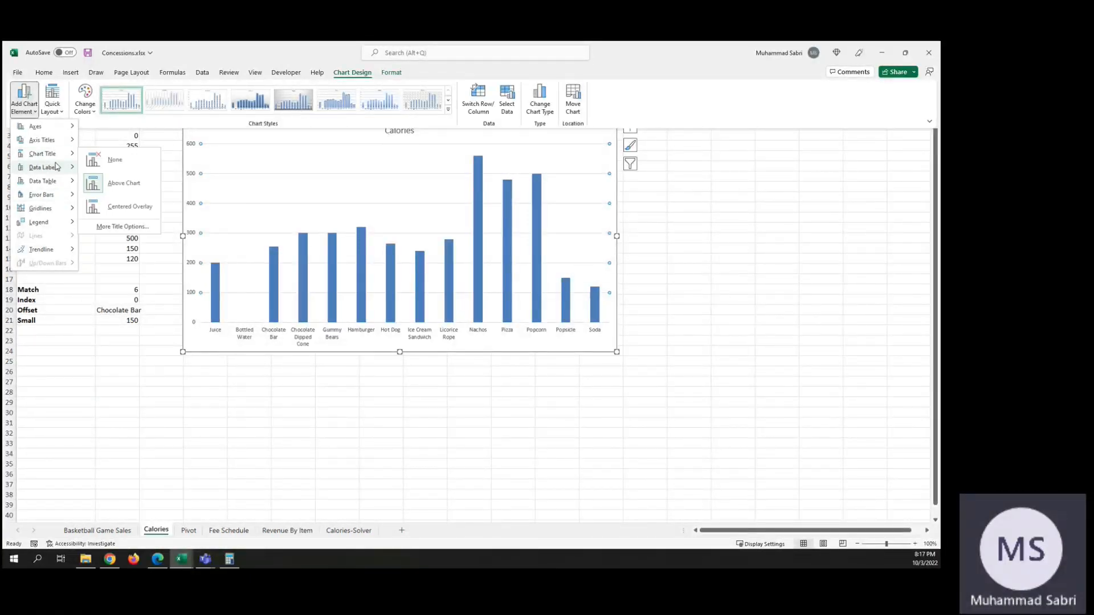
mouse_move(55, 172)
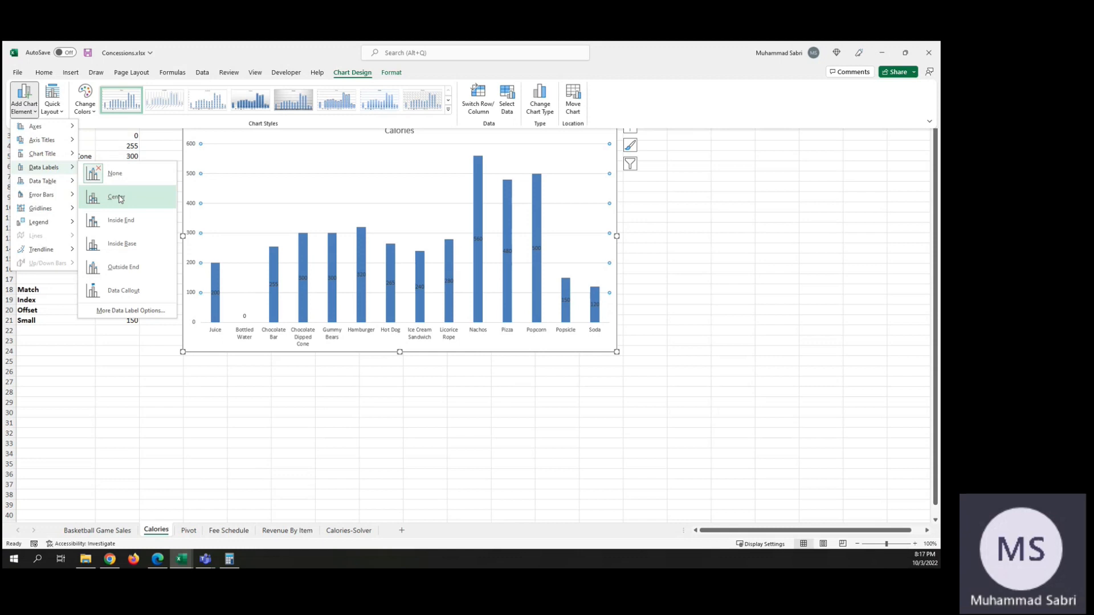
left_click(117, 197)
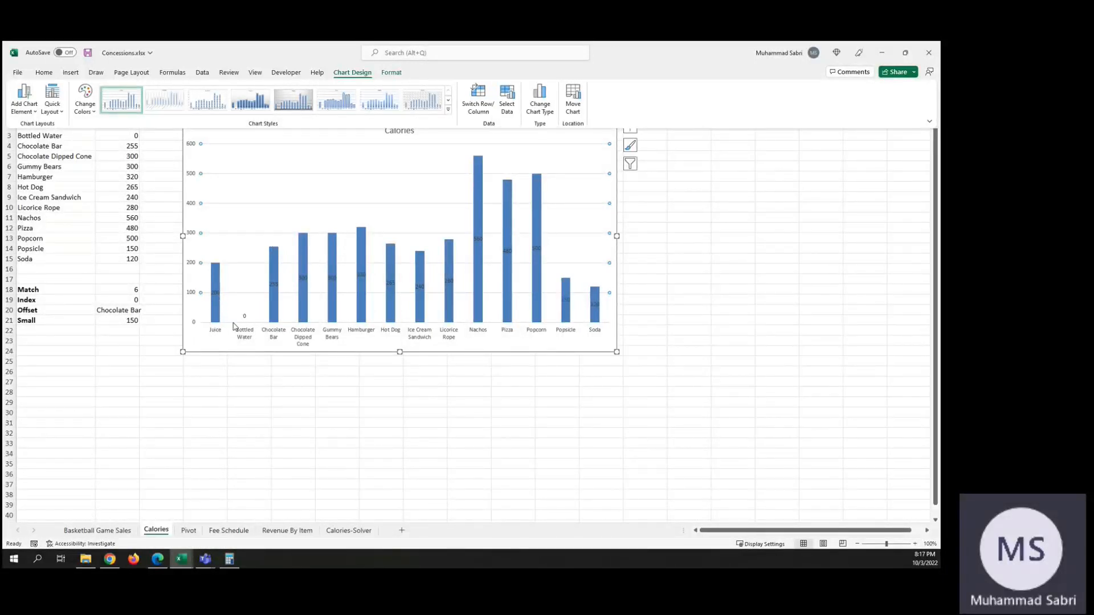
Step: Set the chart's data labels to the Outside End position
left_click(36, 114)
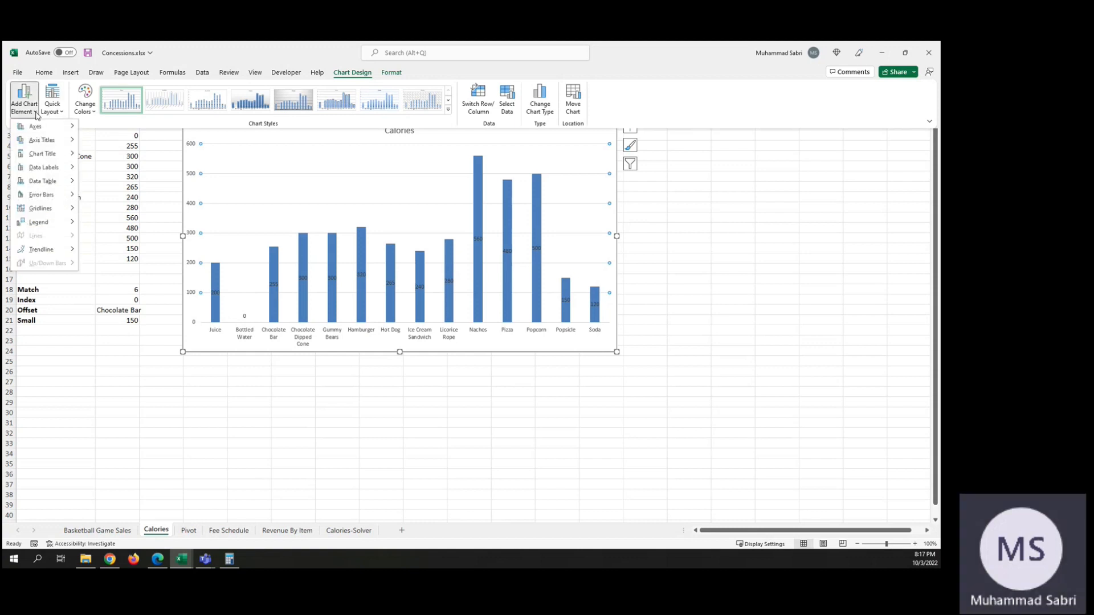
mouse_move(62, 157)
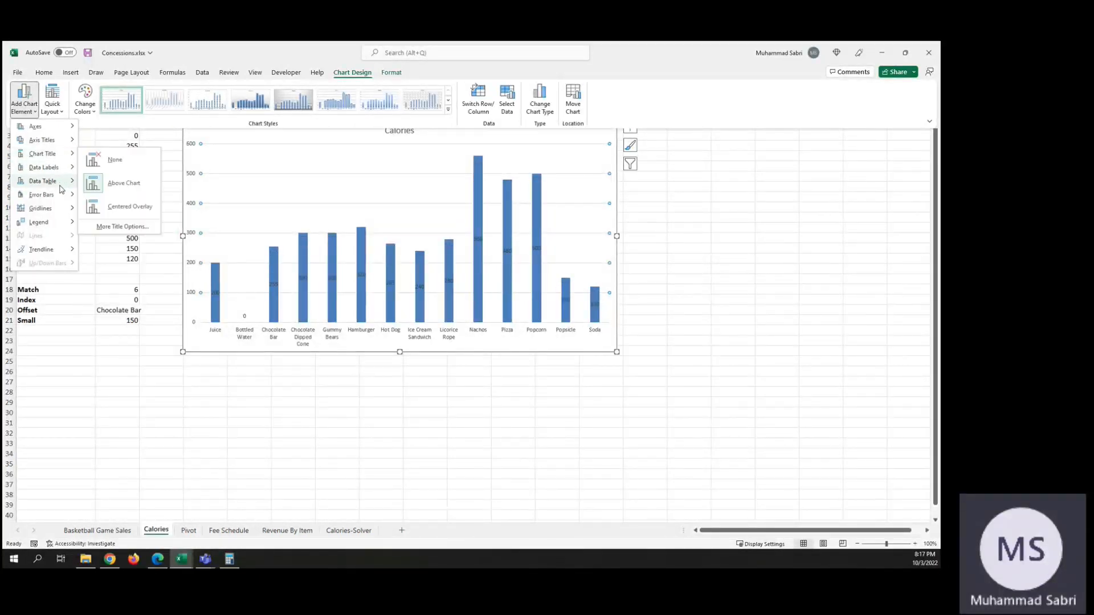
mouse_move(62, 187)
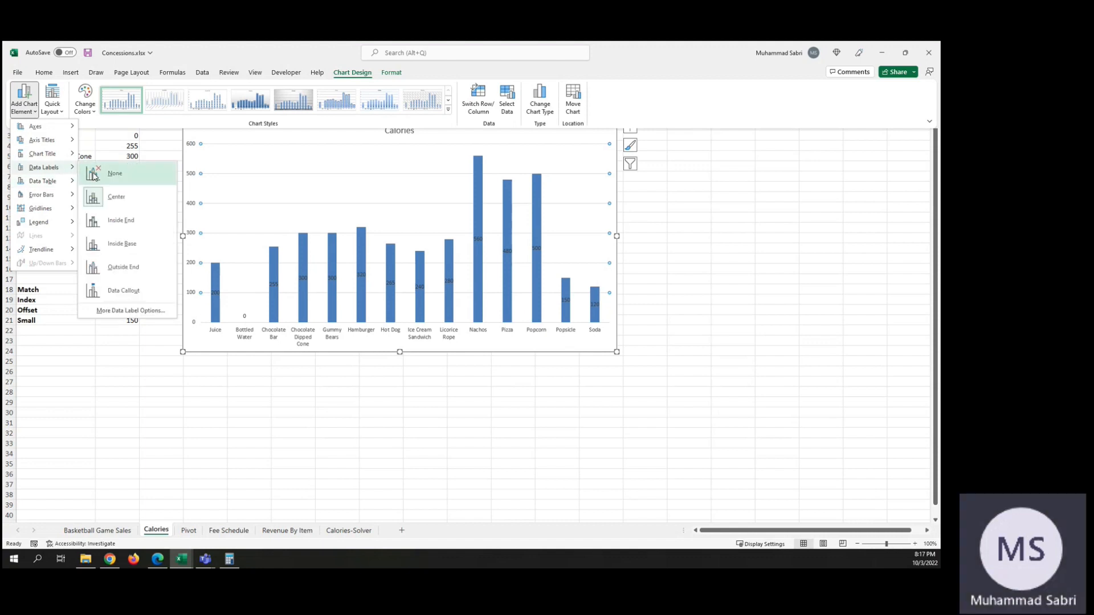
left_click(138, 269)
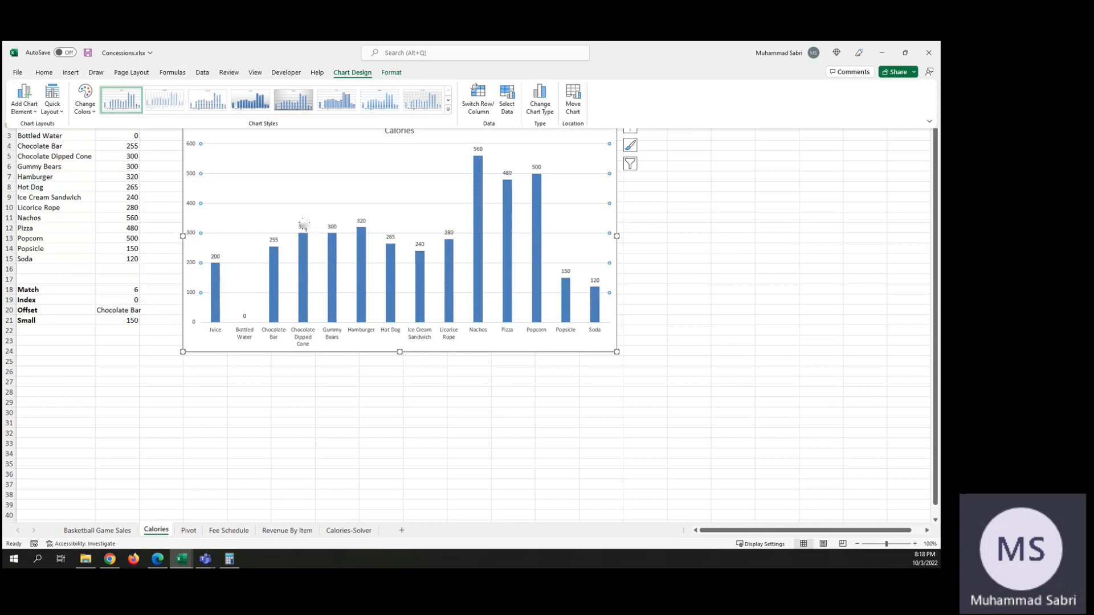
Step: Look through the gridline, trendline and axis title options available for the chart, and leave without adding any
left_click(36, 112)
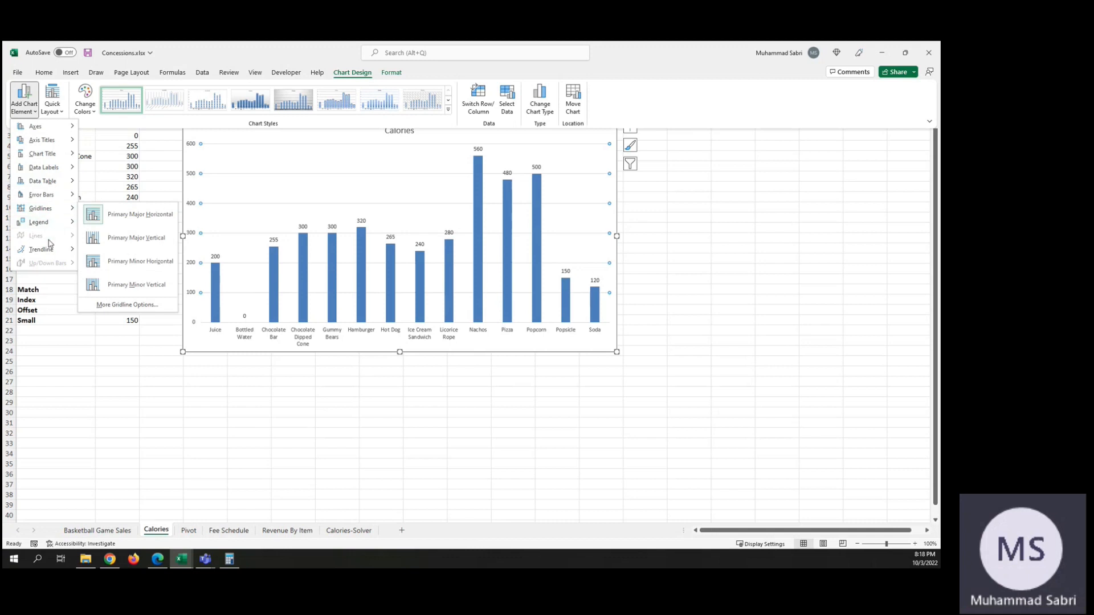
mouse_move(57, 252)
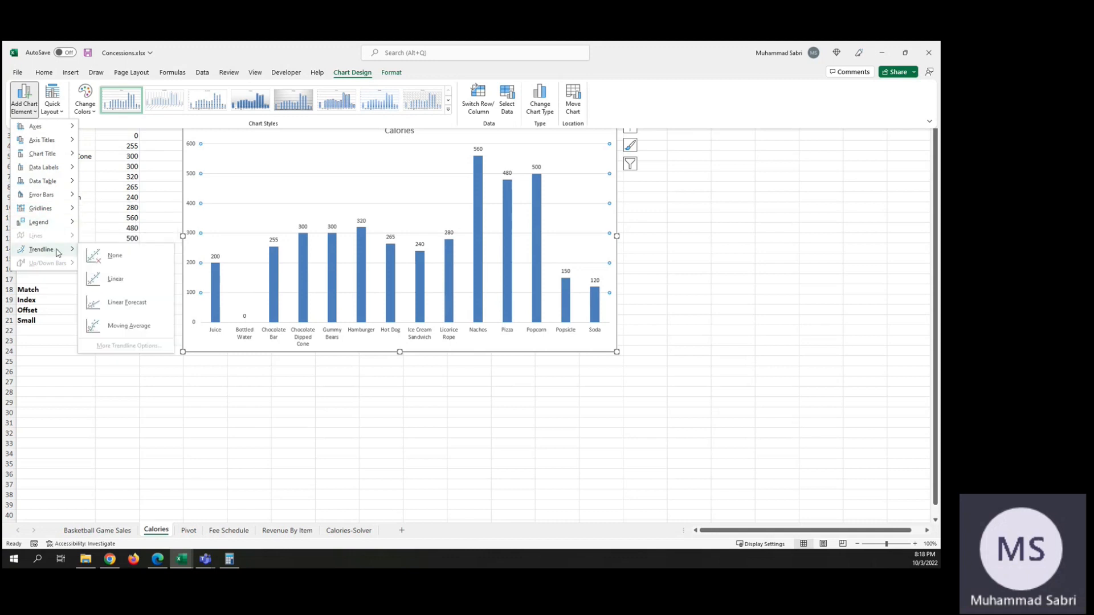
mouse_move(64, 223)
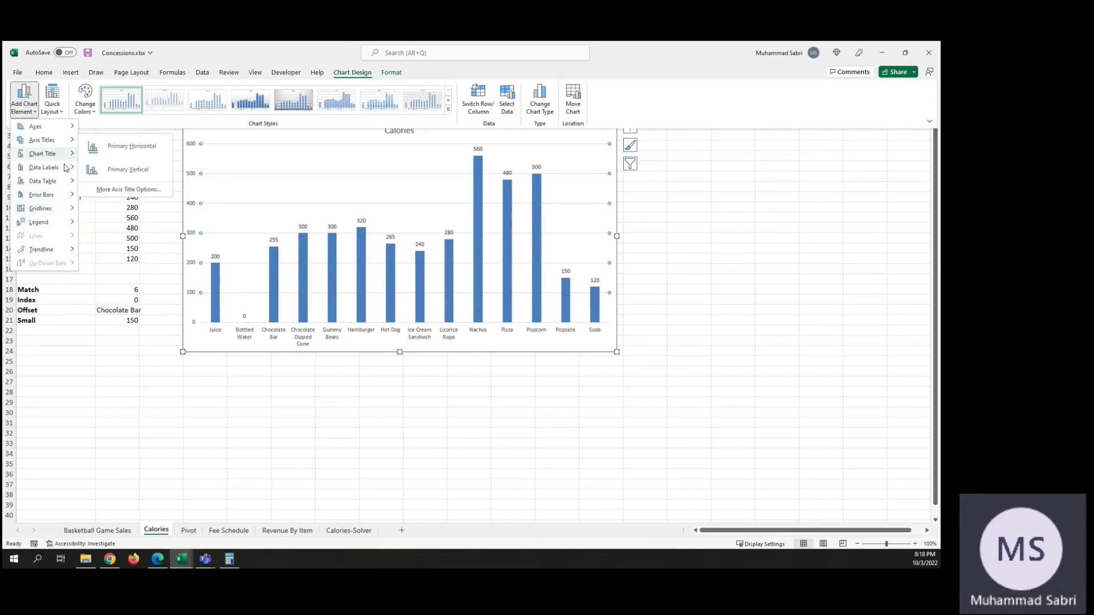
key("Escape")
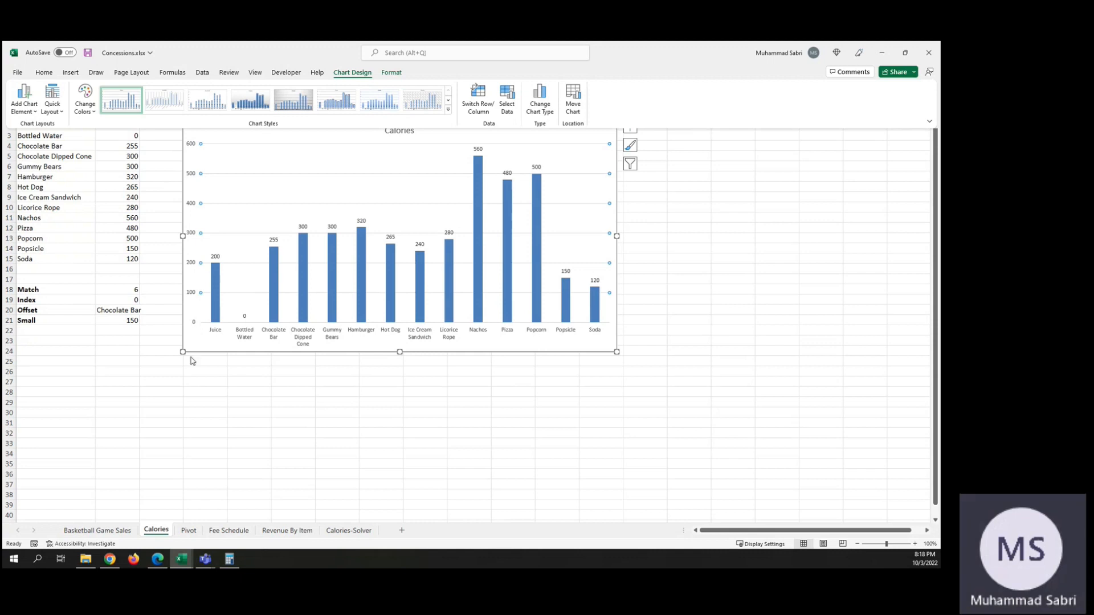
key("Escape")
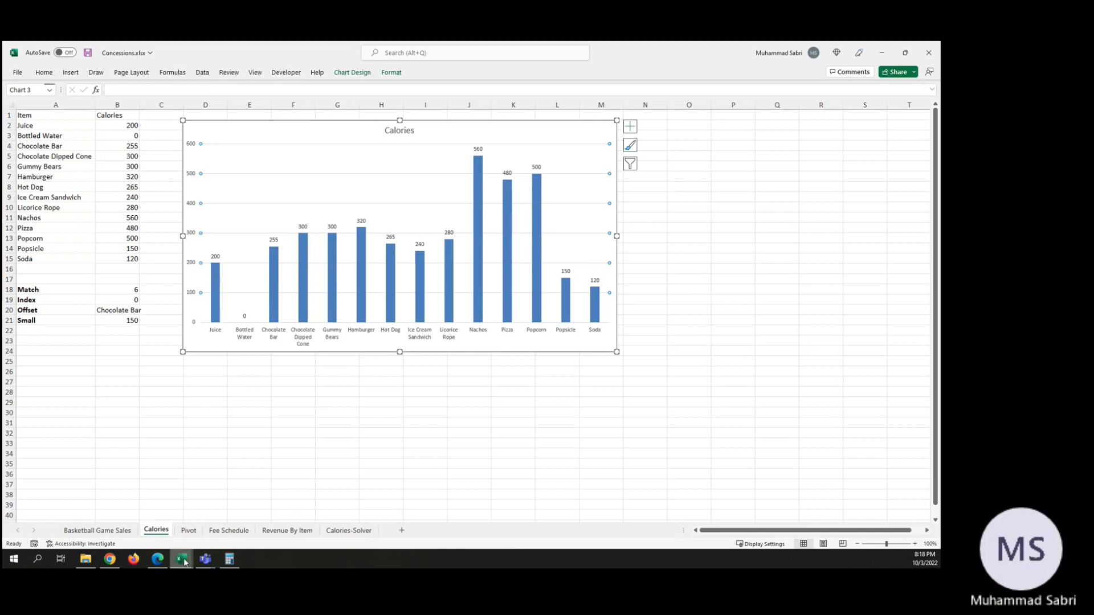
Step: Switch to the Hands-On Business & Data Analytics Course Outline workbook and select the topic Summarizing Data with Subtotals
mouse_move(184, 562)
left_click(61, 522)
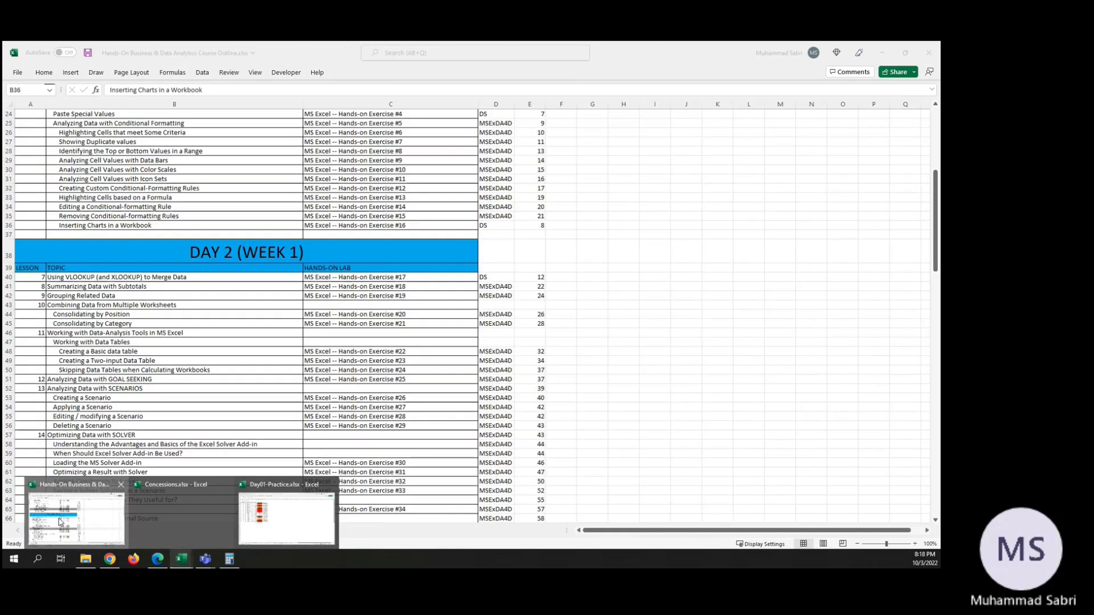
left_click(154, 286)
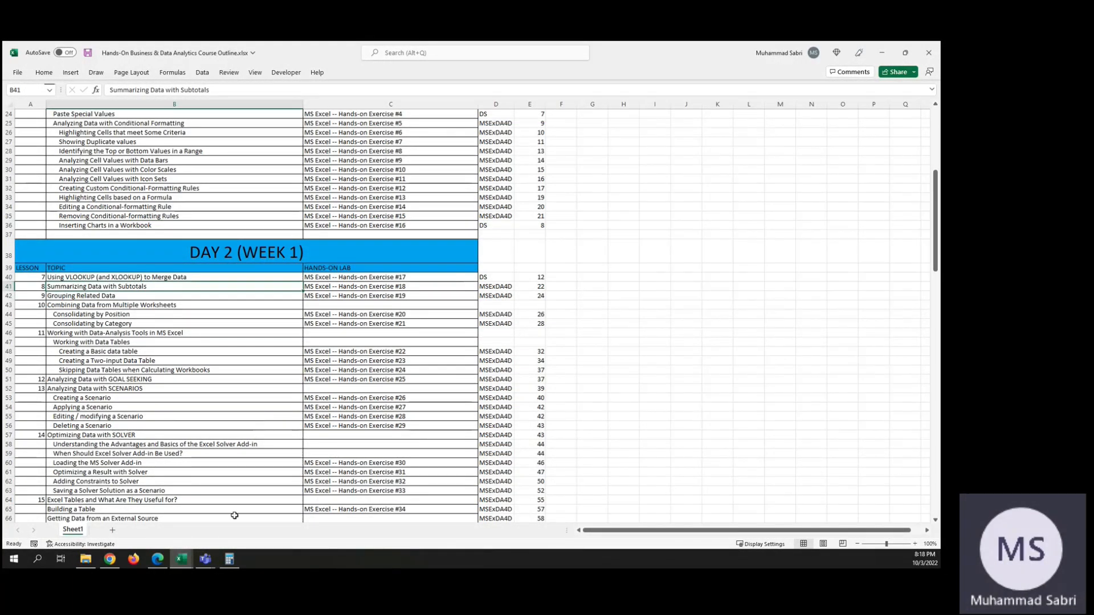
Step: Switch to the Day01-Practice.xlsx workbook and open its Schedule sheet
mouse_move(182, 559)
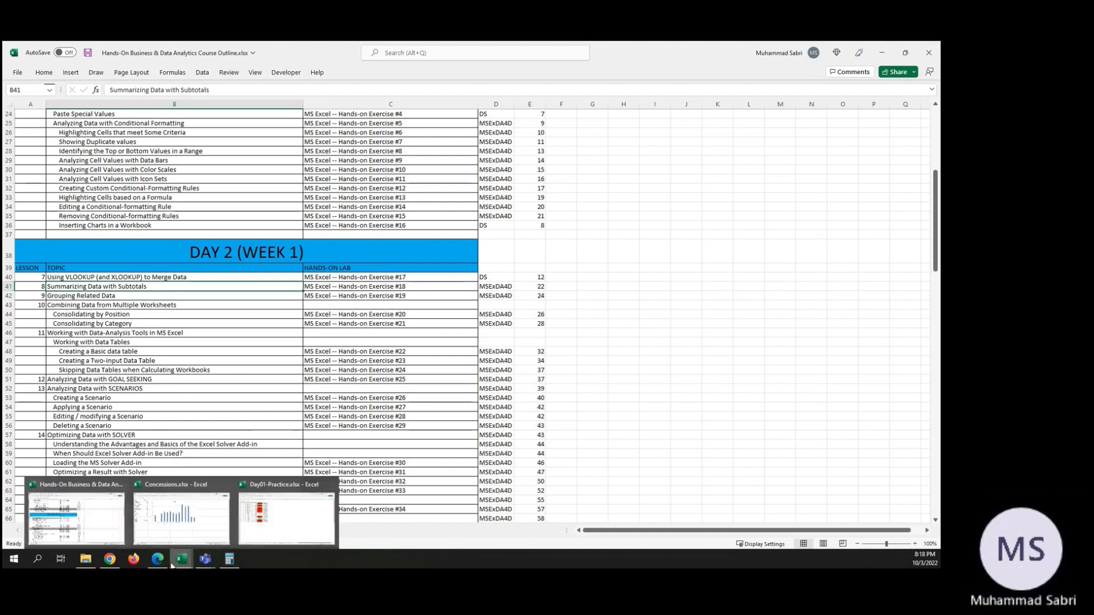
left_click(286, 514)
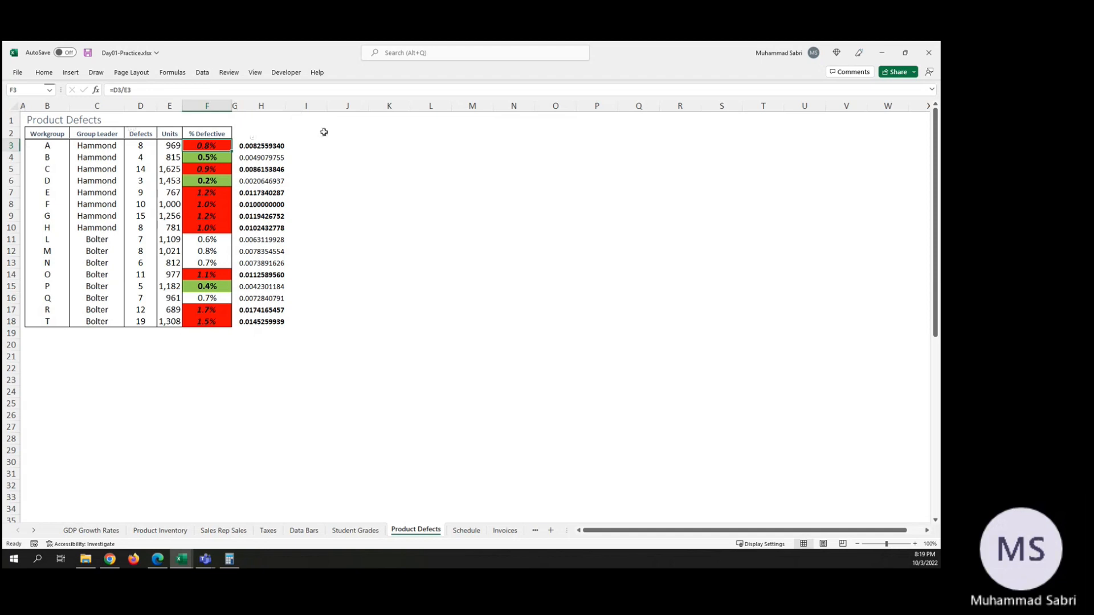
left_click(467, 530)
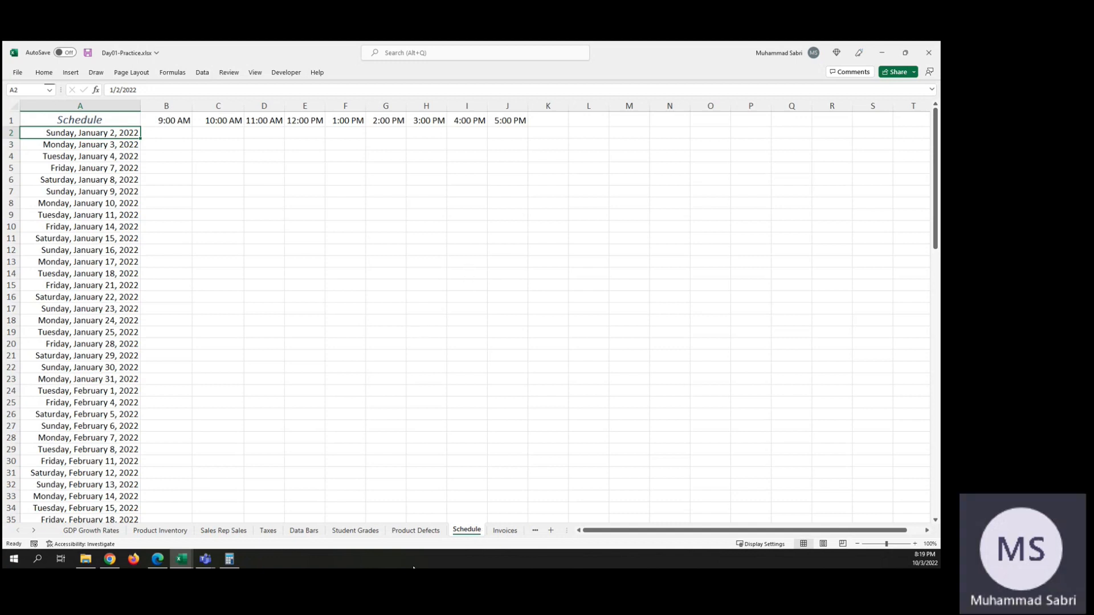
Step: Browse the worksheets that follow Schedule, through the division sales and expenses sheets, up to Division C Budget
left_click(536, 531)
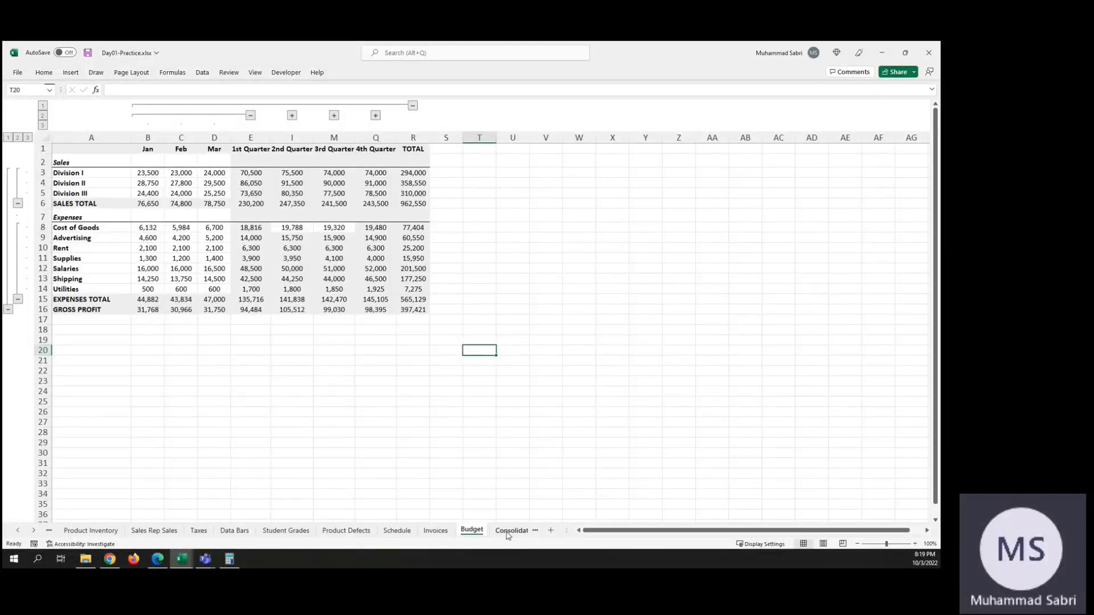
left_click(535, 532)
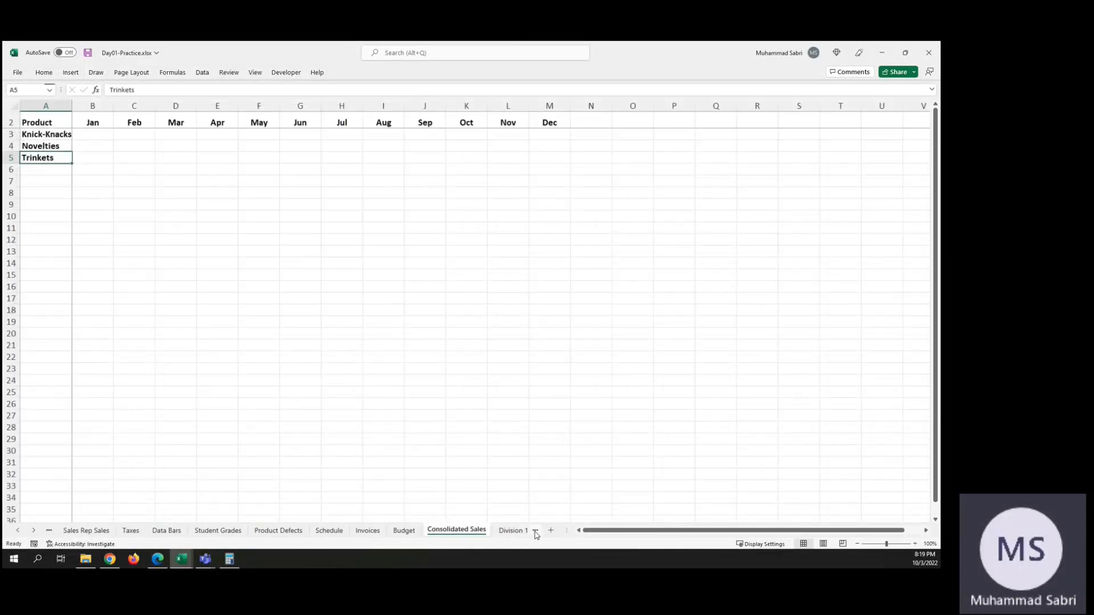
left_click(535, 532)
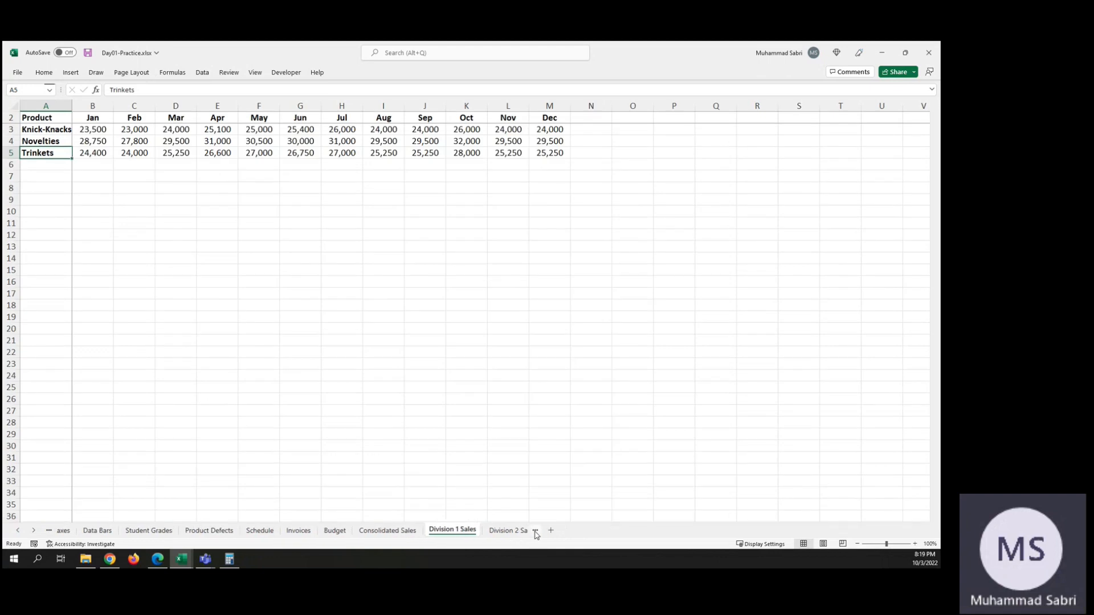
left_click(536, 532)
left_click(536, 532)
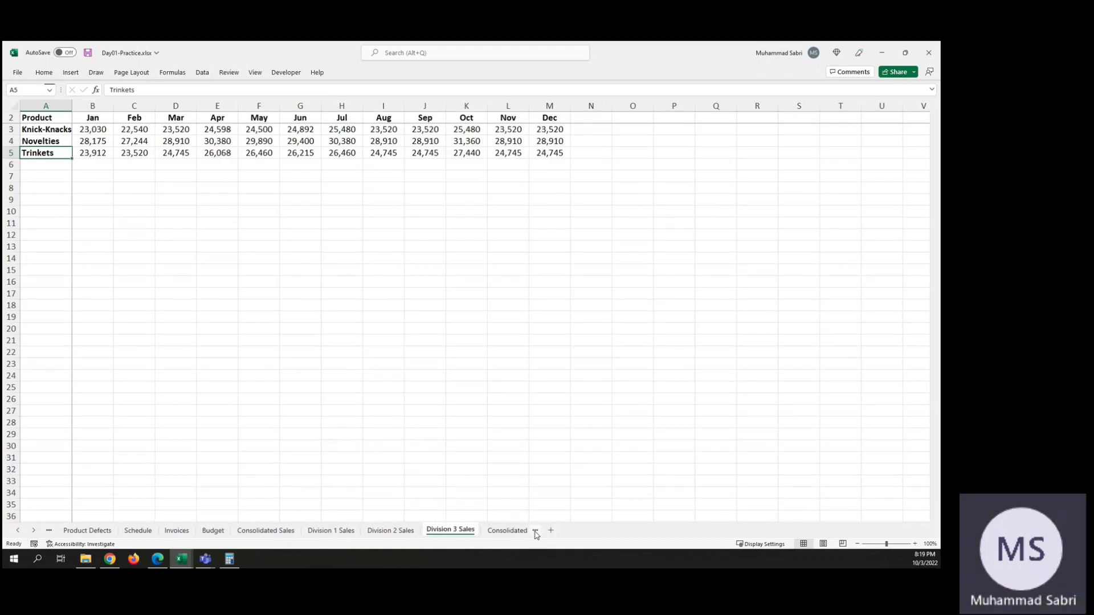
left_click(536, 532)
left_click(535, 532)
left_click(536, 532)
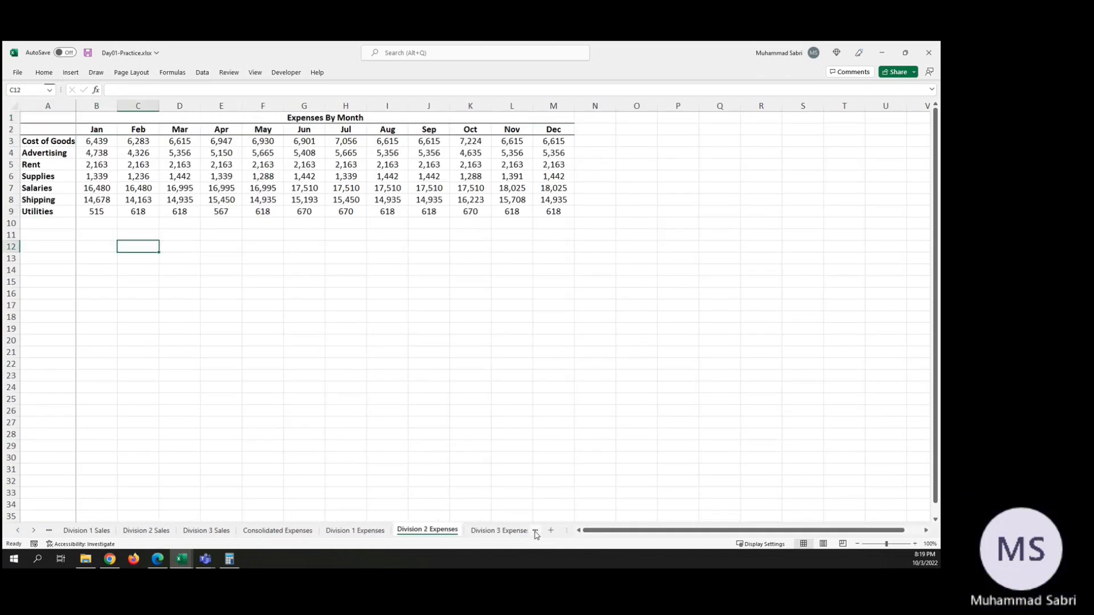
left_click(536, 532)
left_click(535, 532)
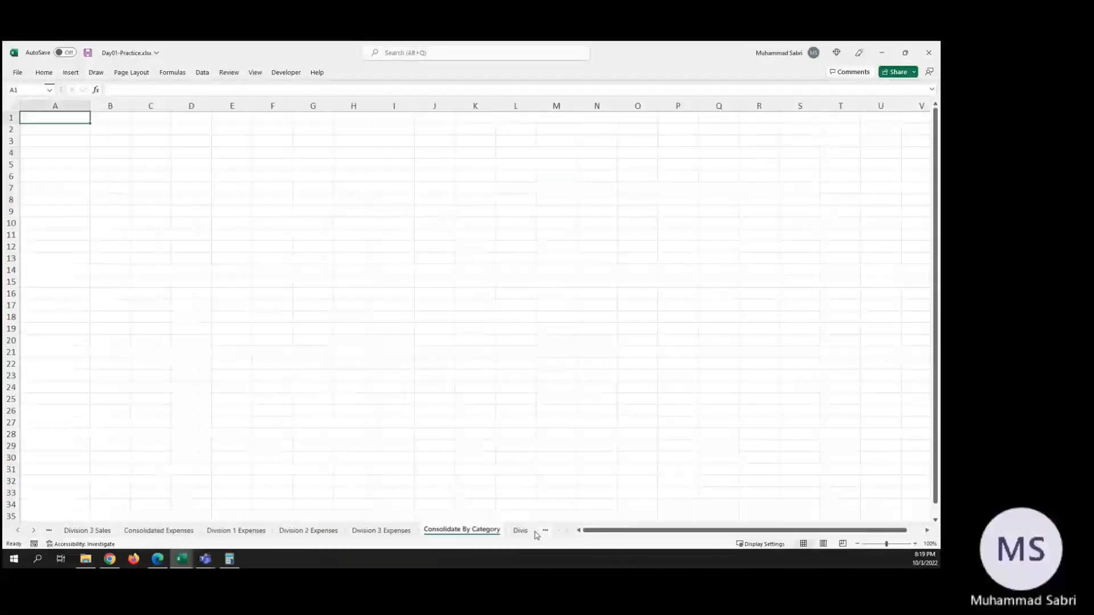
left_click(536, 532)
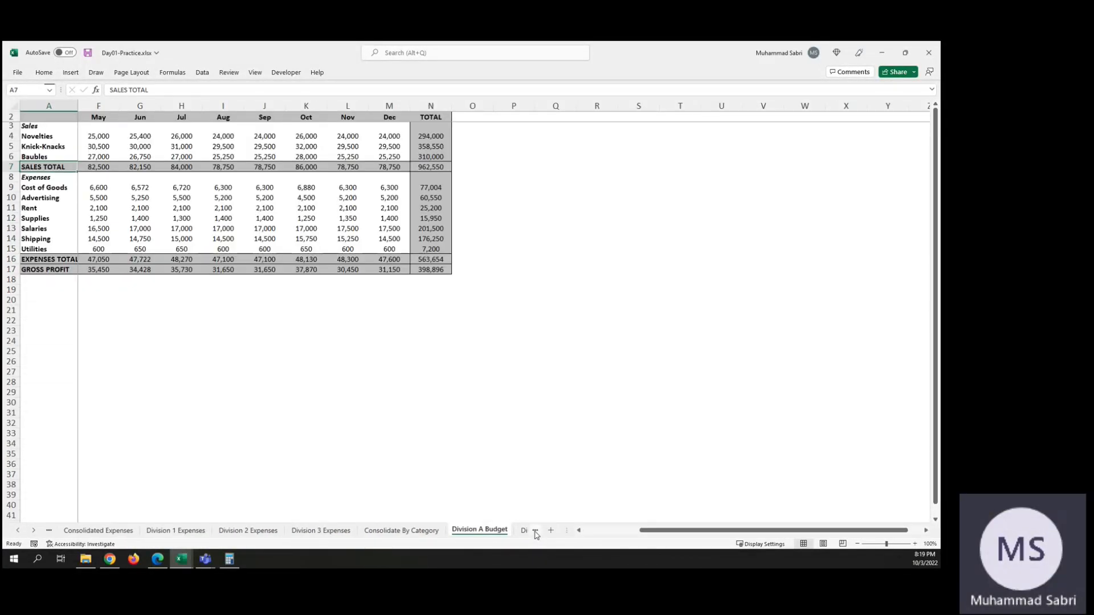
left_click(535, 533)
left_click(536, 532)
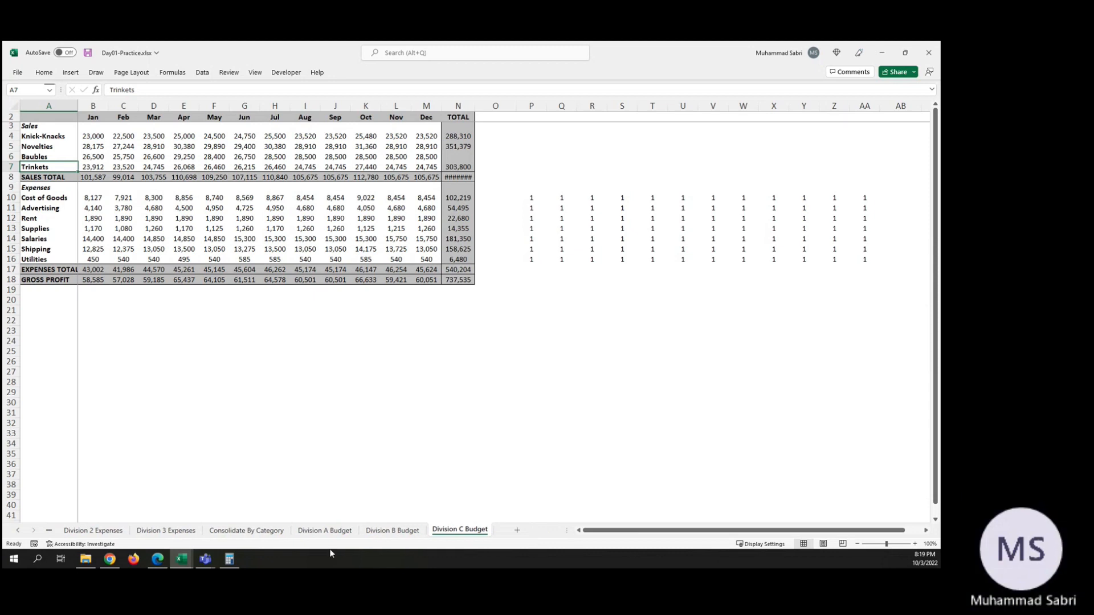
Step: Go back through the consolidated sales, division and Budget worksheets and open the Invoices sheet
left_click(47, 531)
left_click(48, 531)
left_click(48, 531)
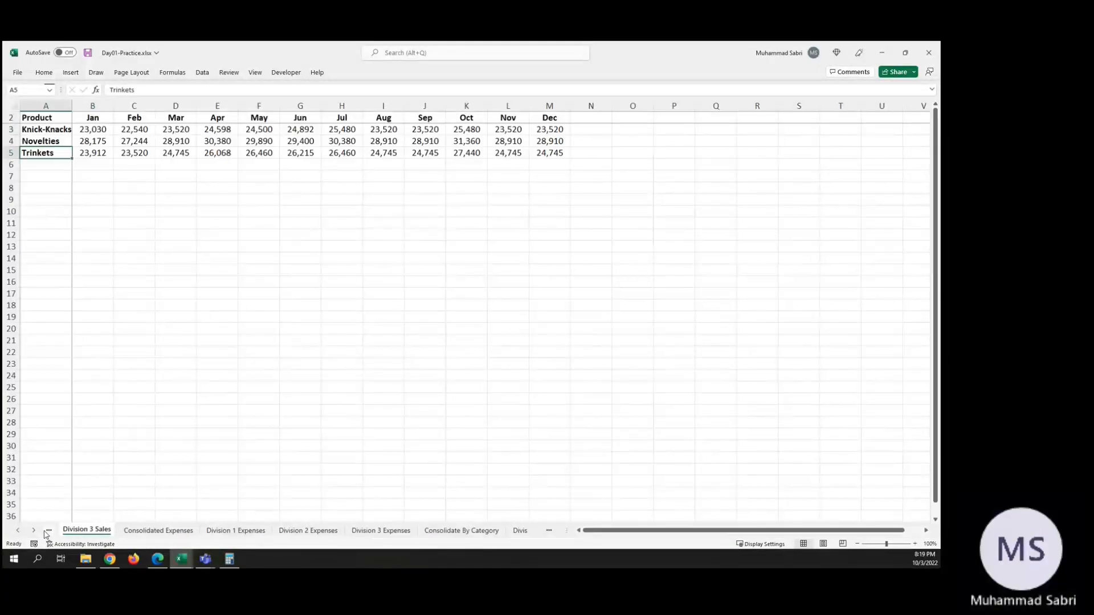
left_click(48, 531)
left_click(48, 531)
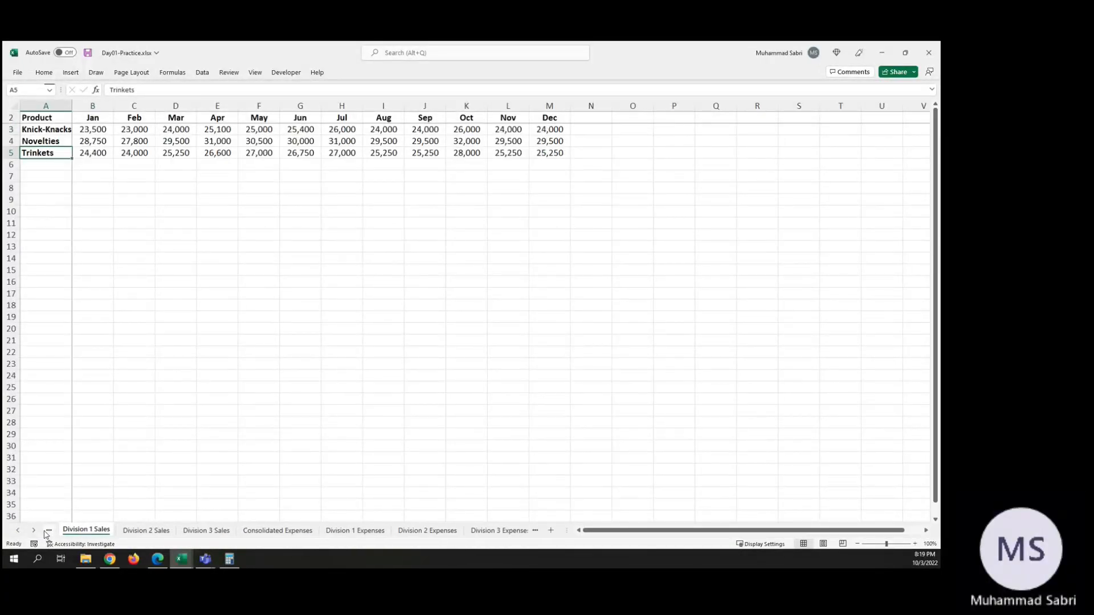
left_click(48, 531)
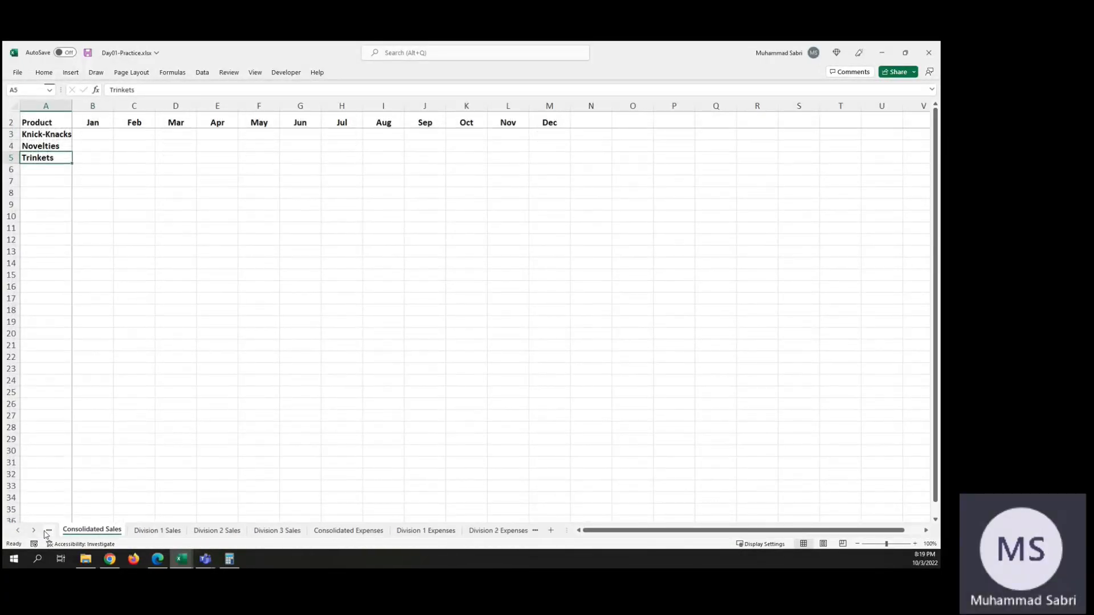
left_click(152, 530)
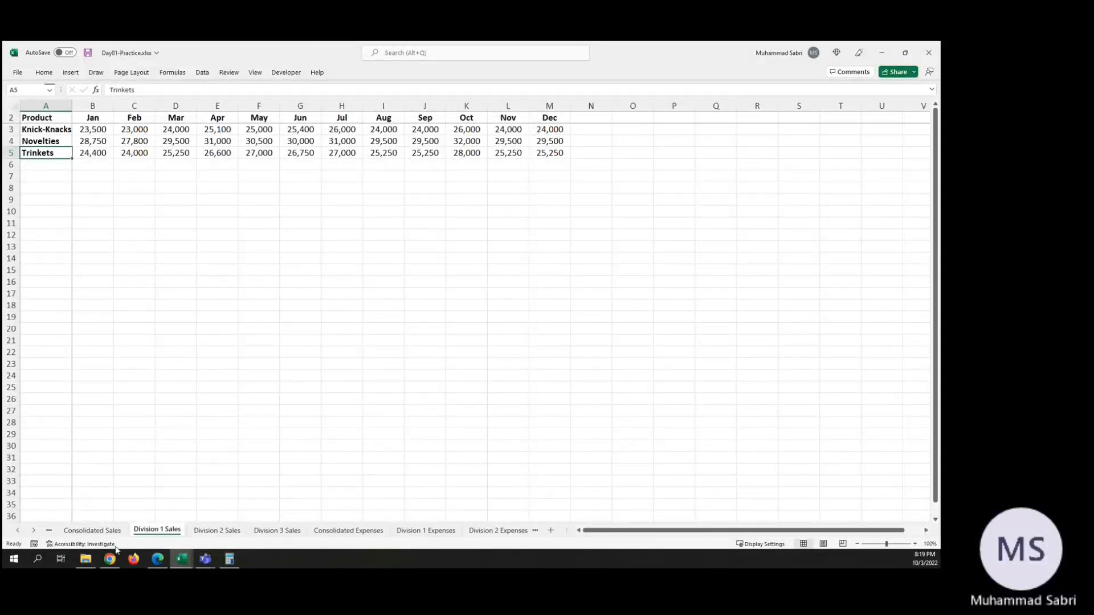
left_click(48, 533)
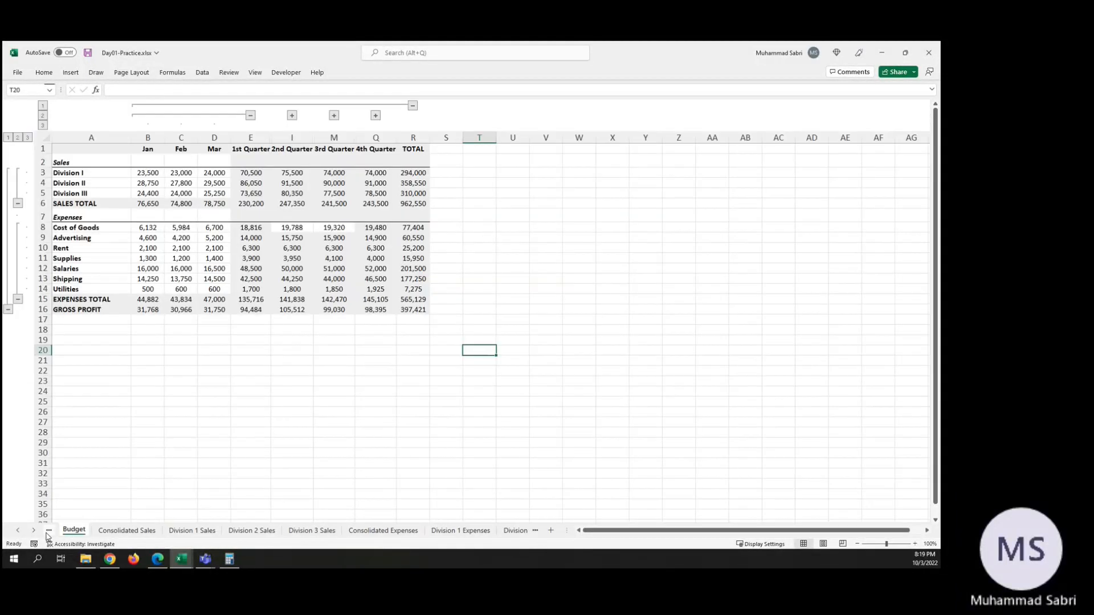
left_click(49, 533)
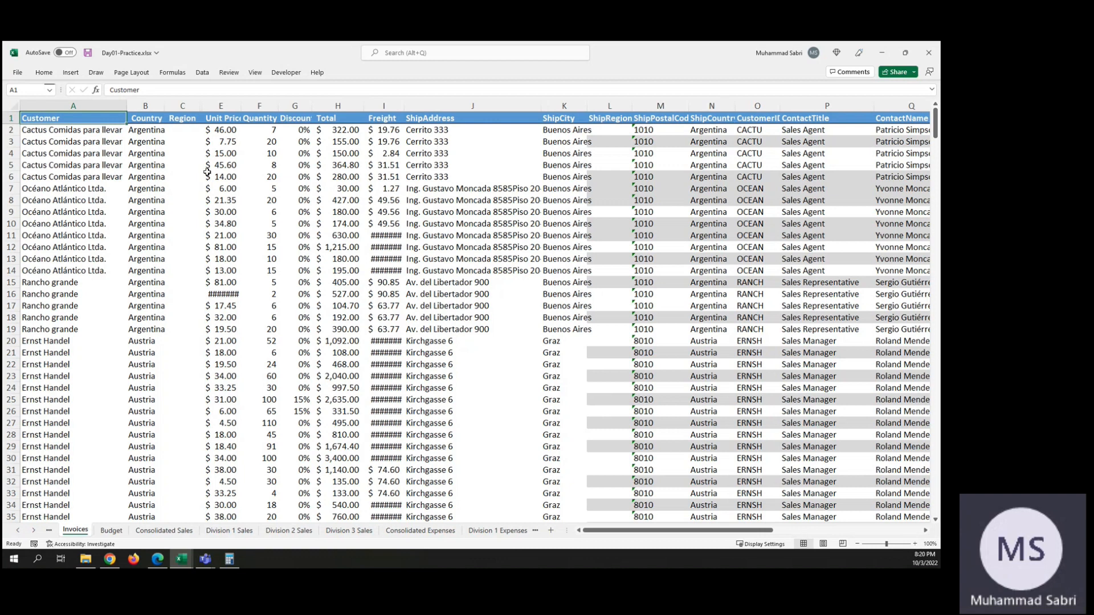
Step: Select the Customer entries from A2 down to the last row to examine the invoice list, and return to its first rows
left_click(86, 132)
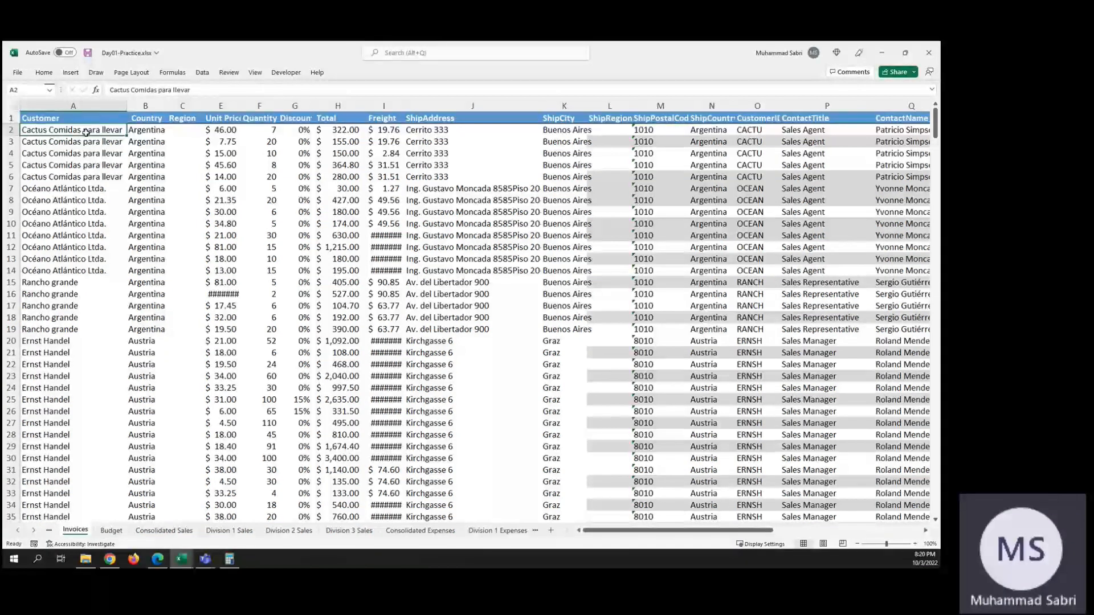
key("ctrl+shift+Down")
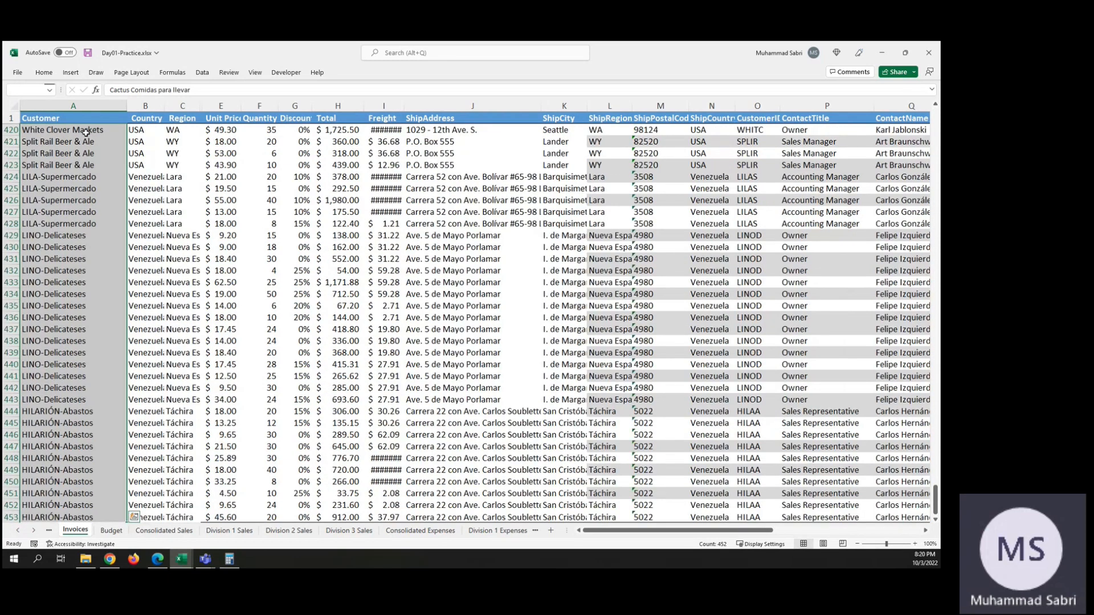
key("ctrl+q")
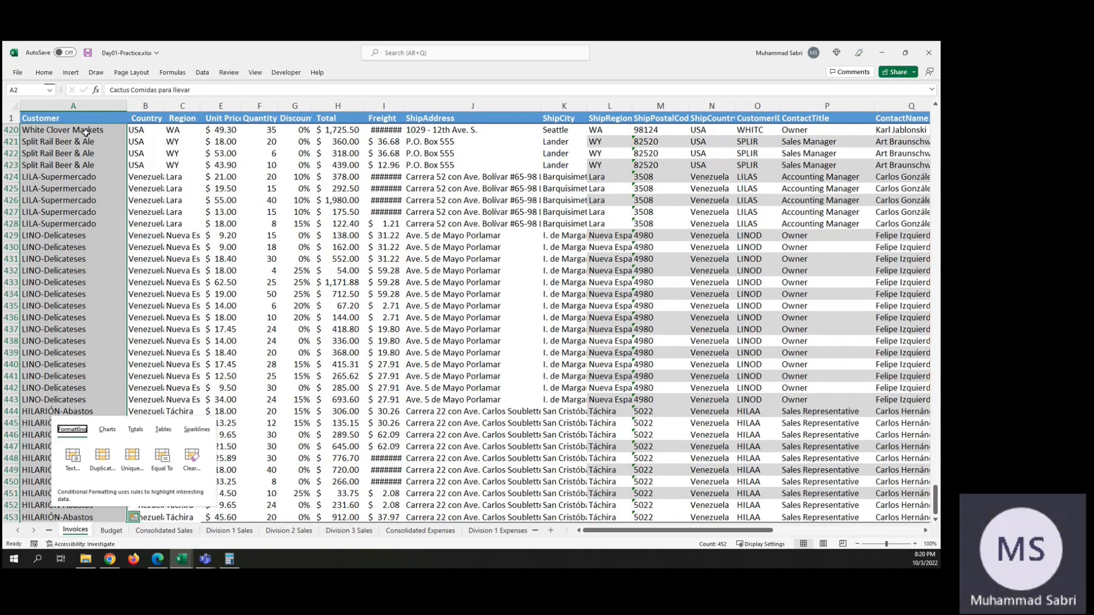
key("Escape")
key("Up")
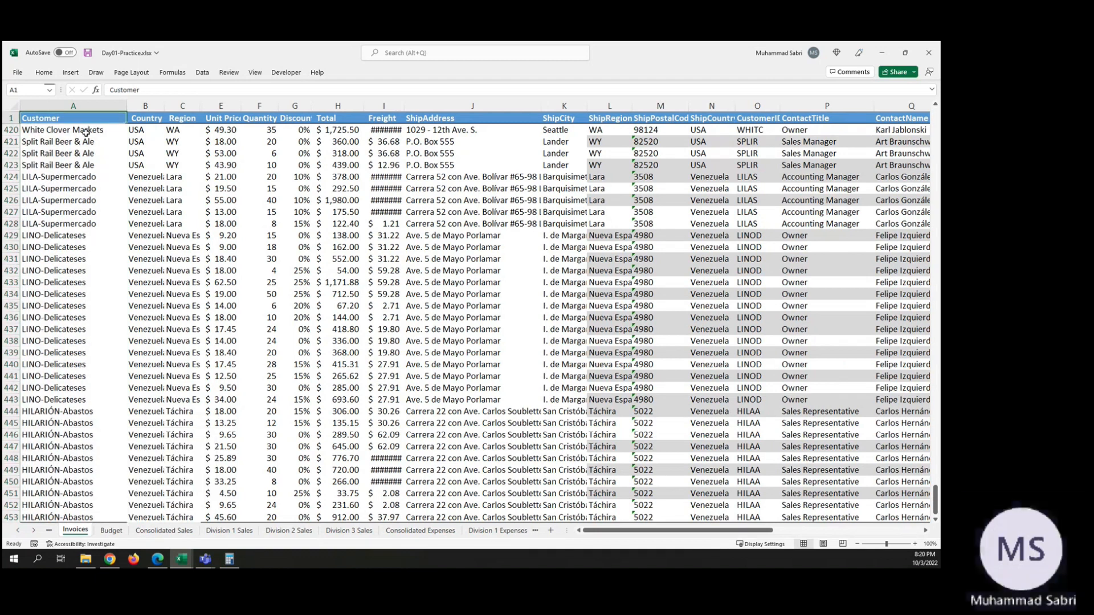
key("Down")
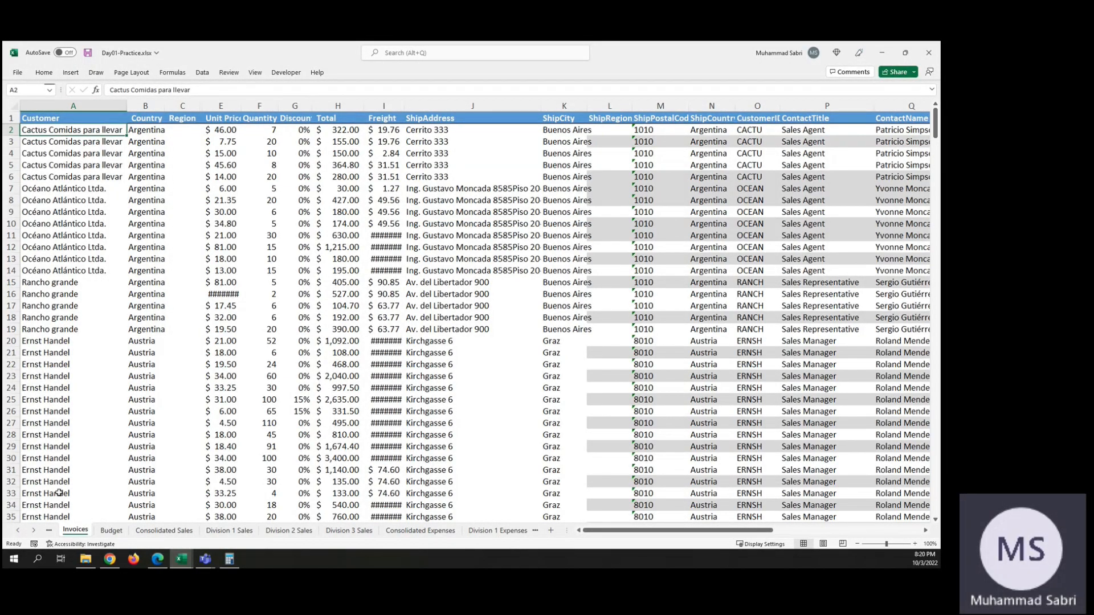
left_click(64, 155)
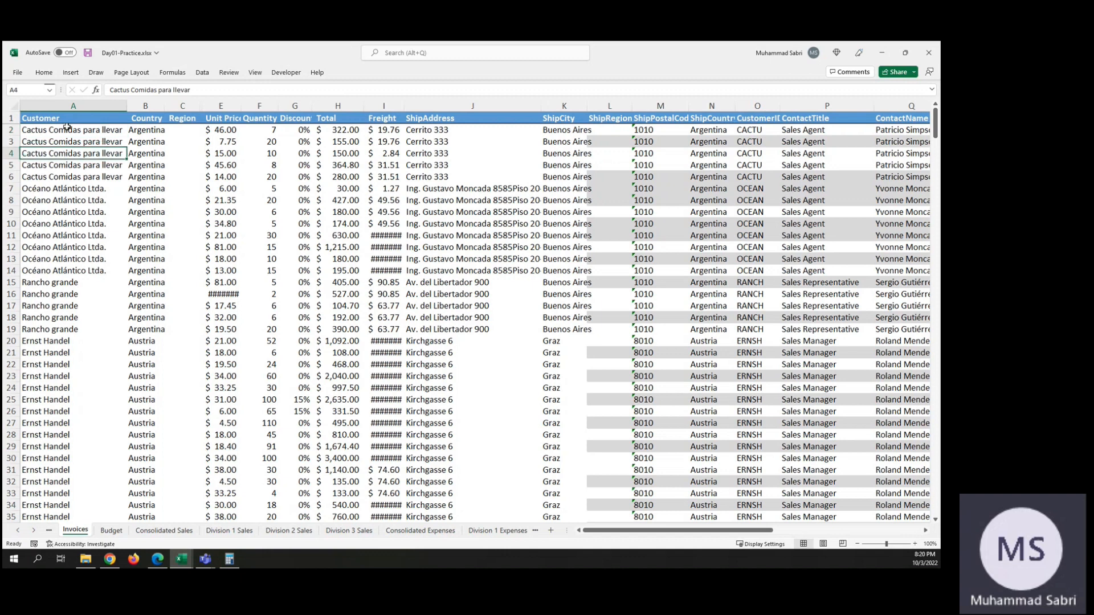
Step: Start a Subtotal on the invoice list at each change in Customer, using the Sum function
left_click(67, 128)
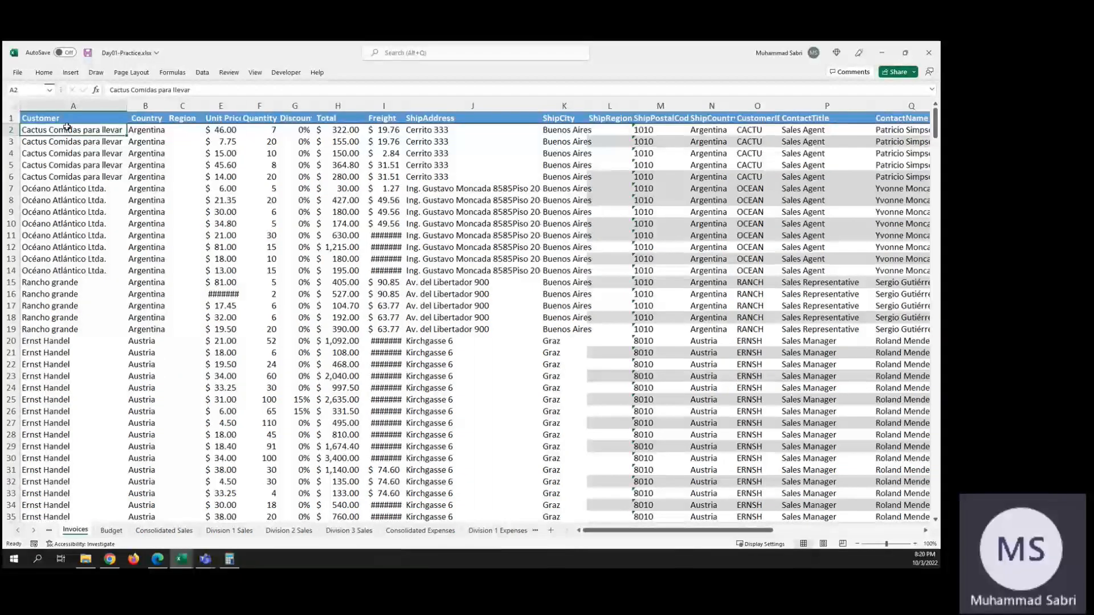
left_click(202, 73)
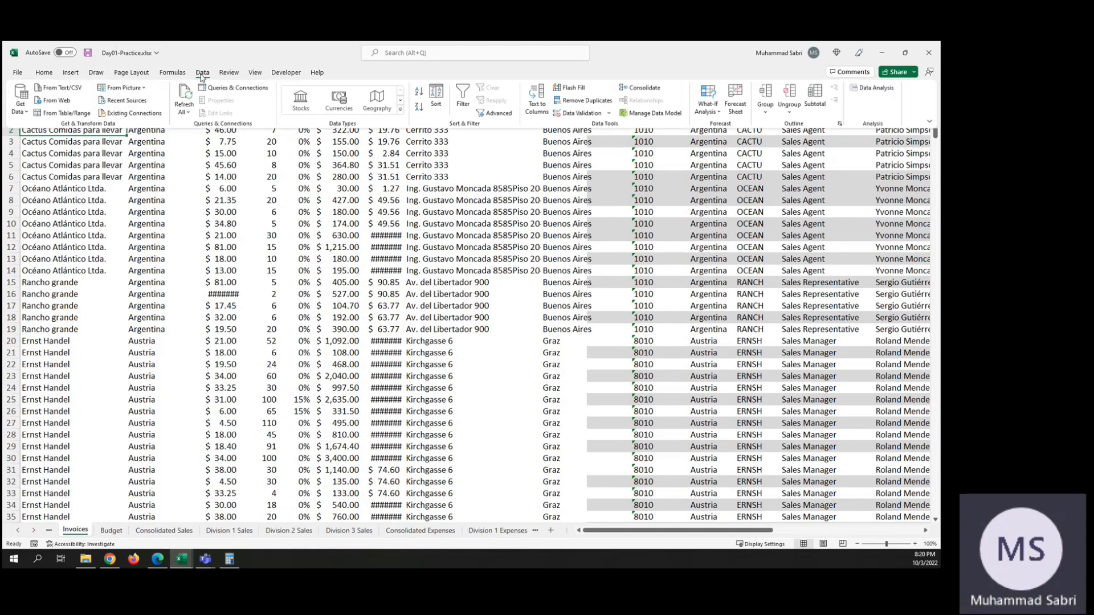
left_click(816, 96)
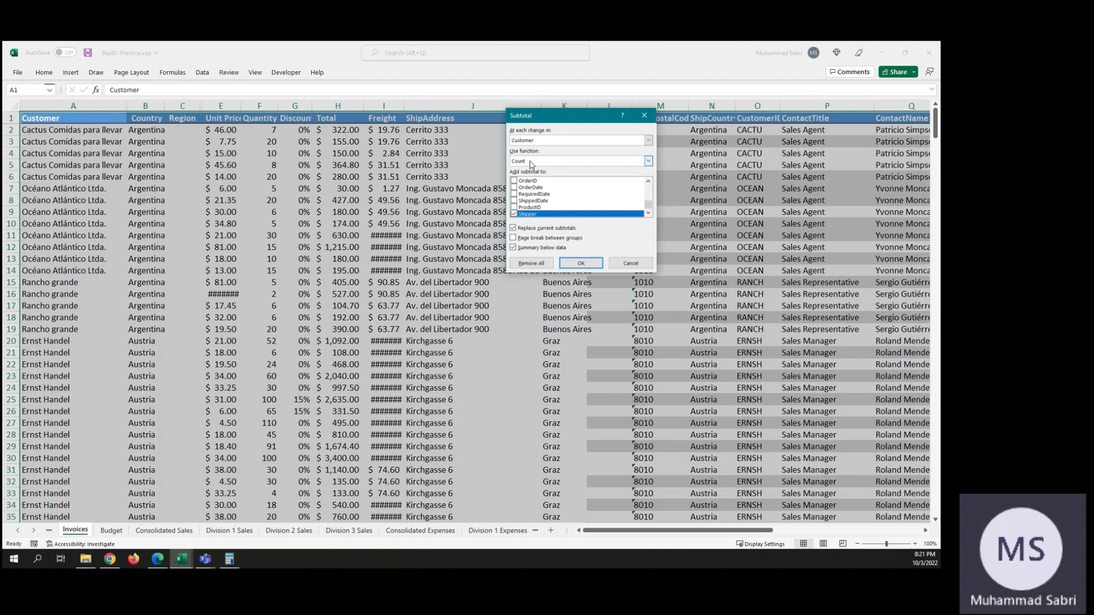
left_click(648, 162)
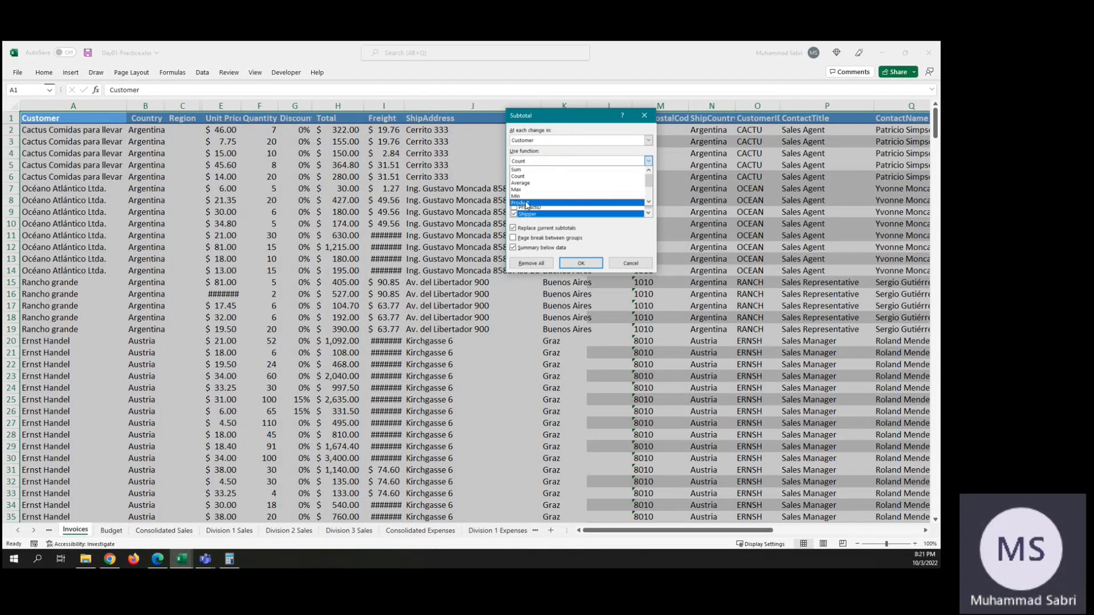
left_click(516, 170)
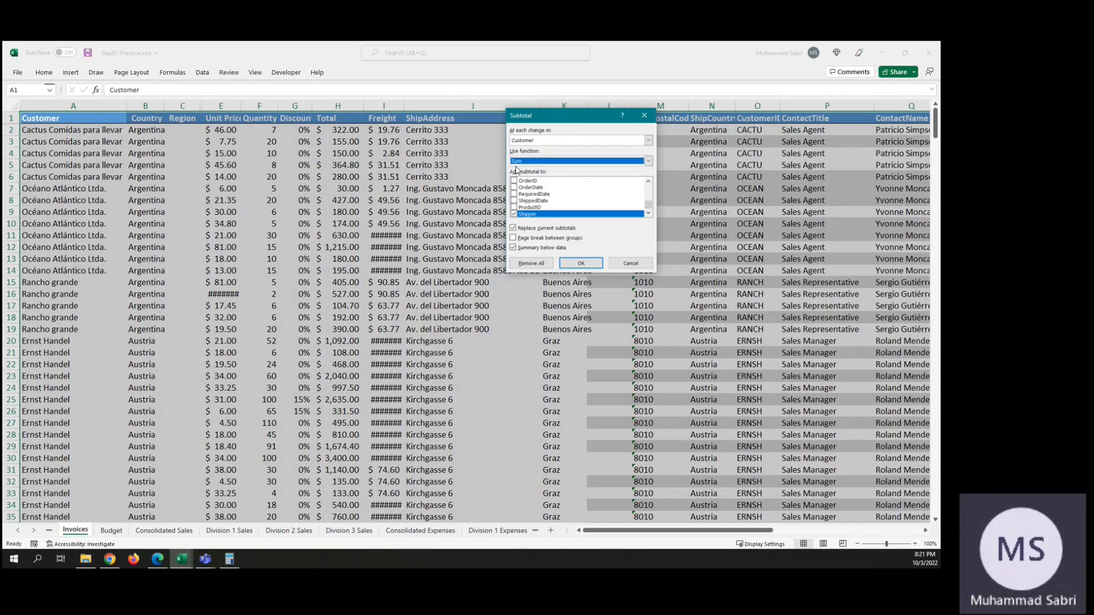
Step: Replace Shipper with Total and Quantity as the fields to subtotal, and insert the customer subtotals
left_click(517, 215)
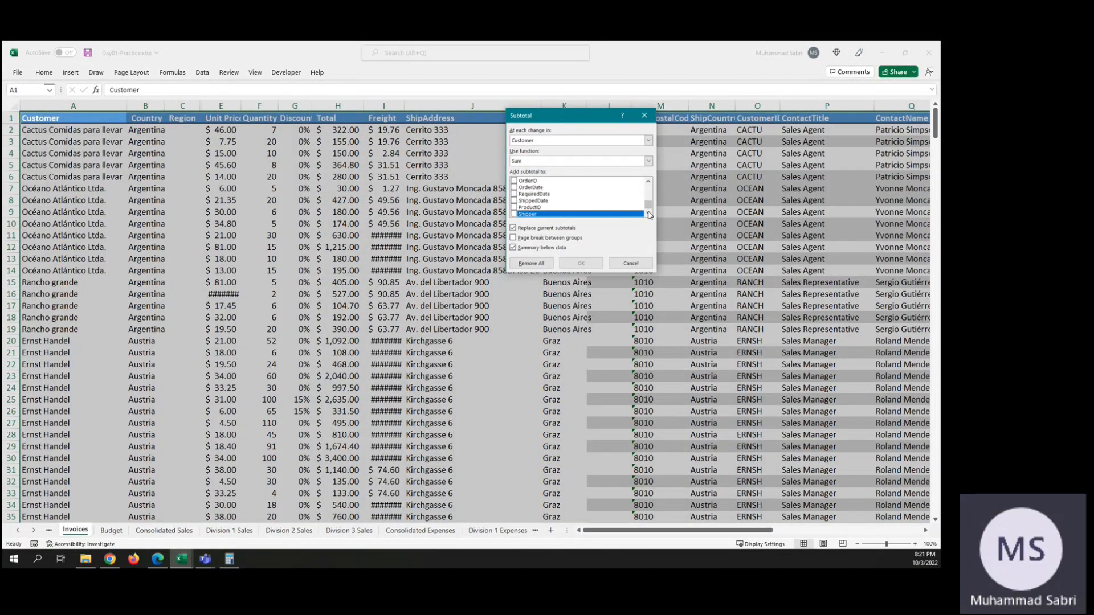
left_click_drag(648, 205, 649, 194)
left_click(514, 187)
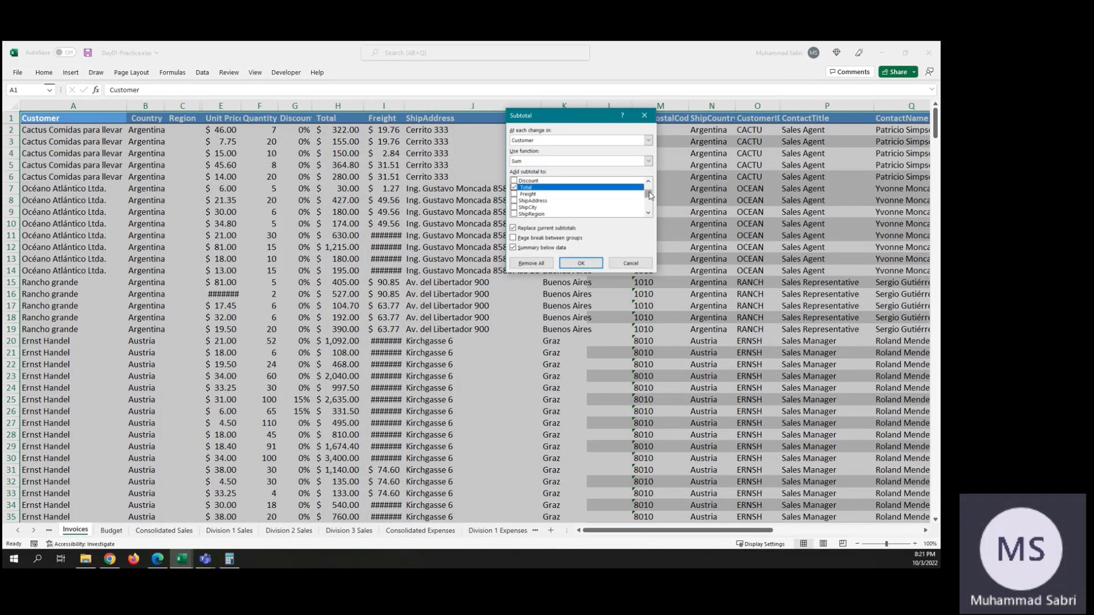
left_click_drag(650, 196, 649, 188)
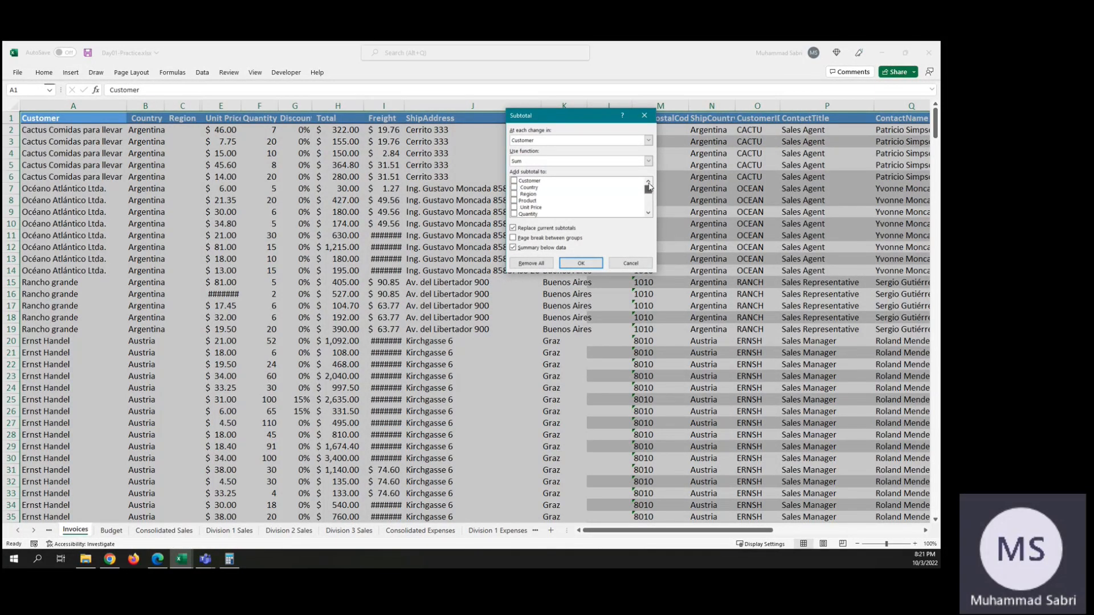
left_click(514, 215)
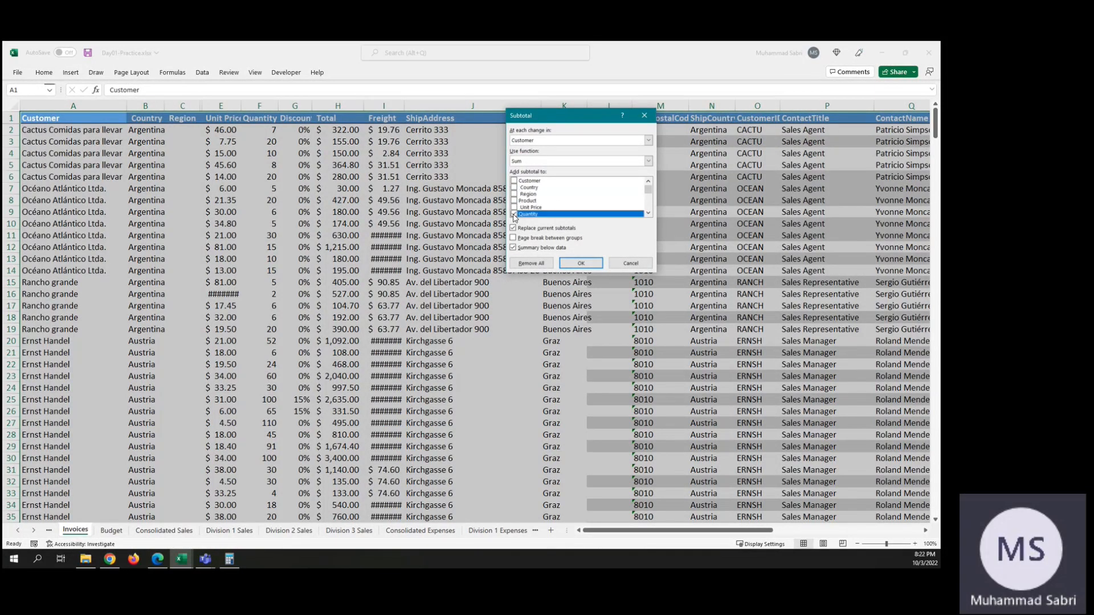
left_click(581, 264)
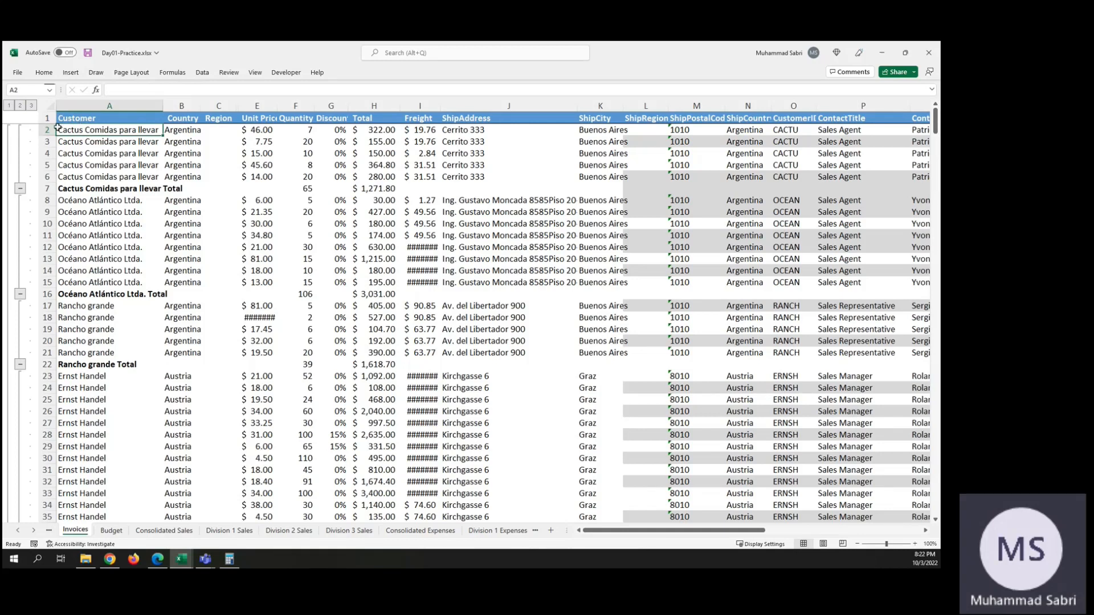
Step: Review the customer subtotals down to the Grand Total row and autofit the width of the Total column
scroll(76, 423, "down", 20)
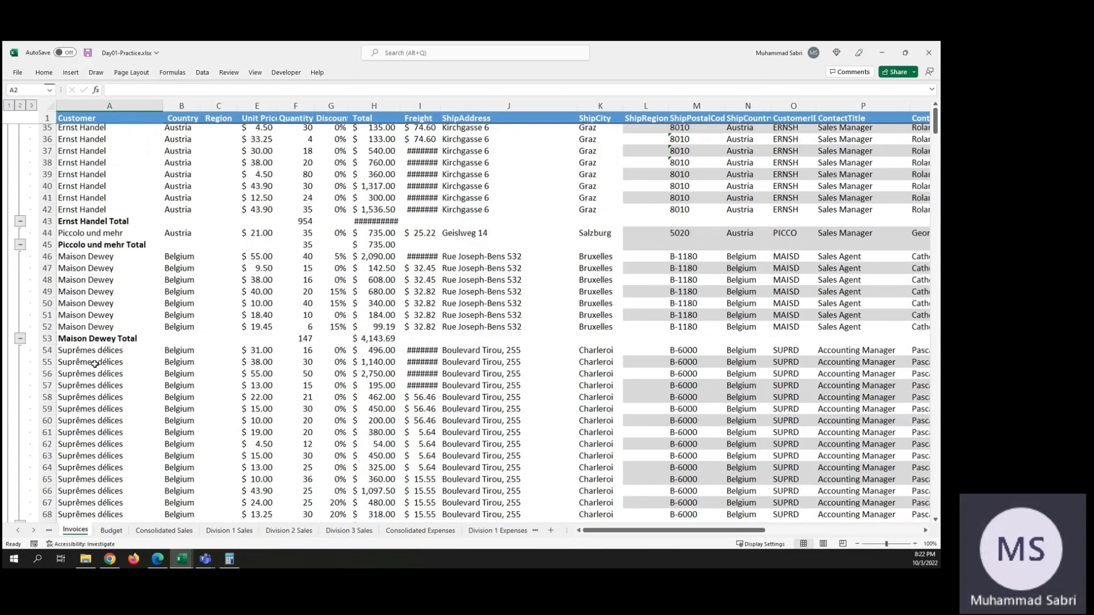
scroll(95, 363, "down", 20)
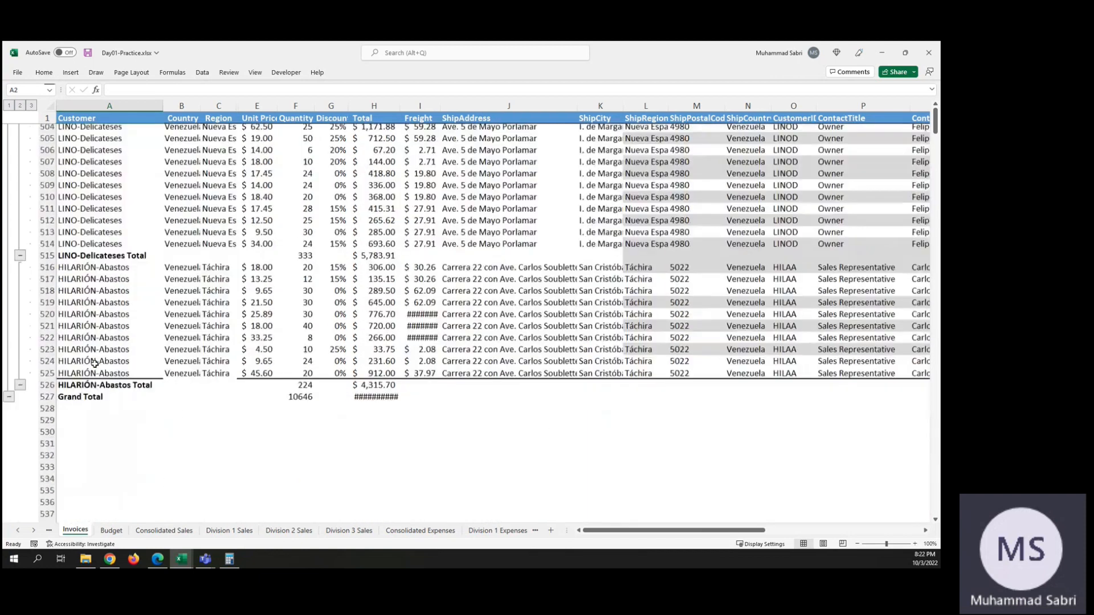
scroll(95, 363, "up", 20)
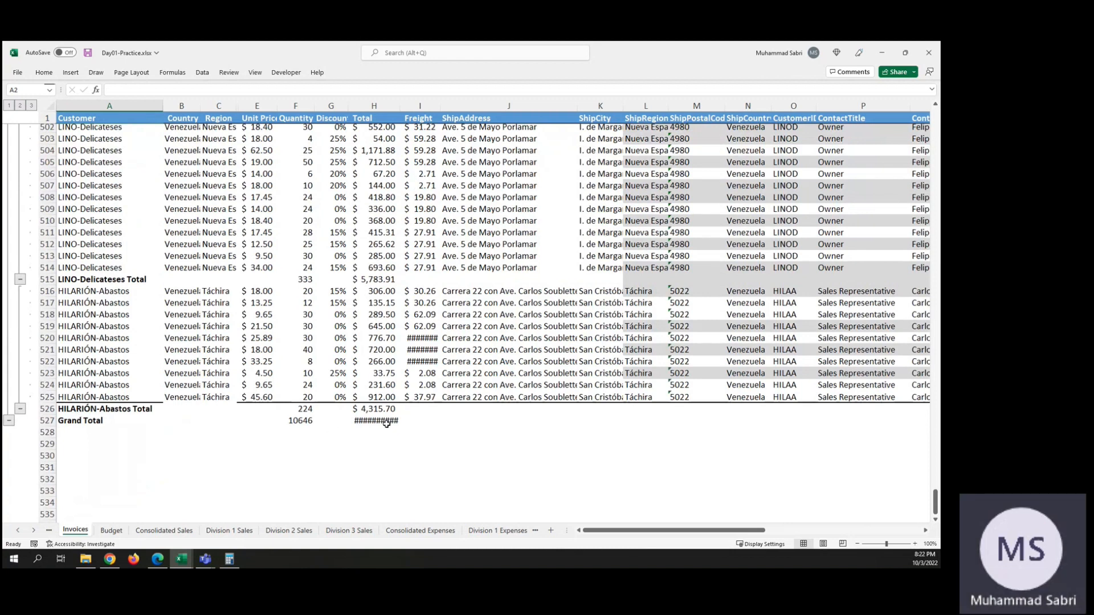
double_click(400, 106)
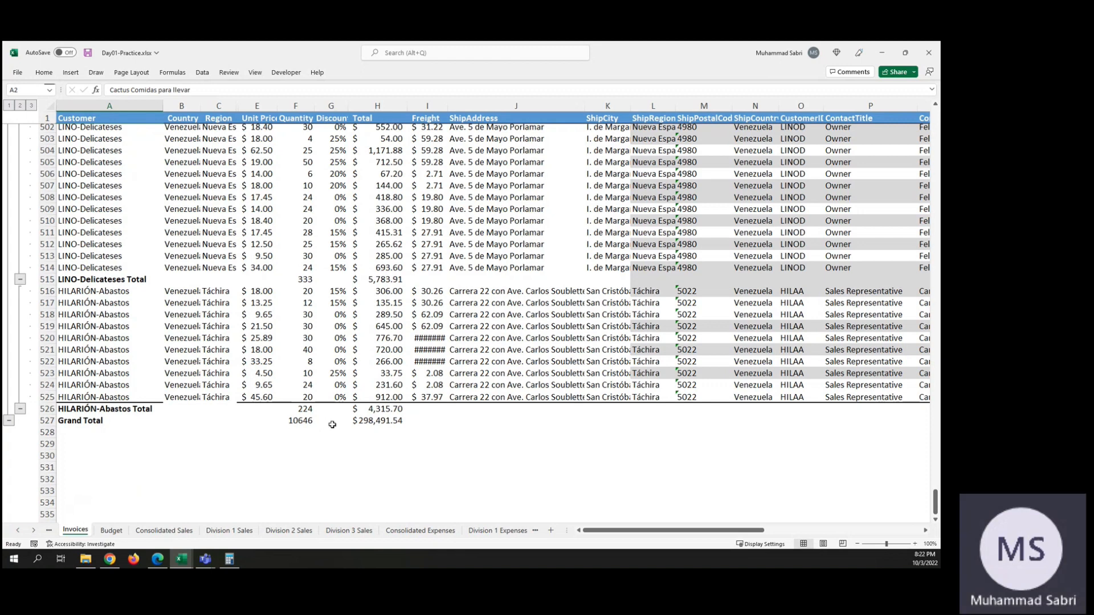
scroll(197, 352, "up", 20)
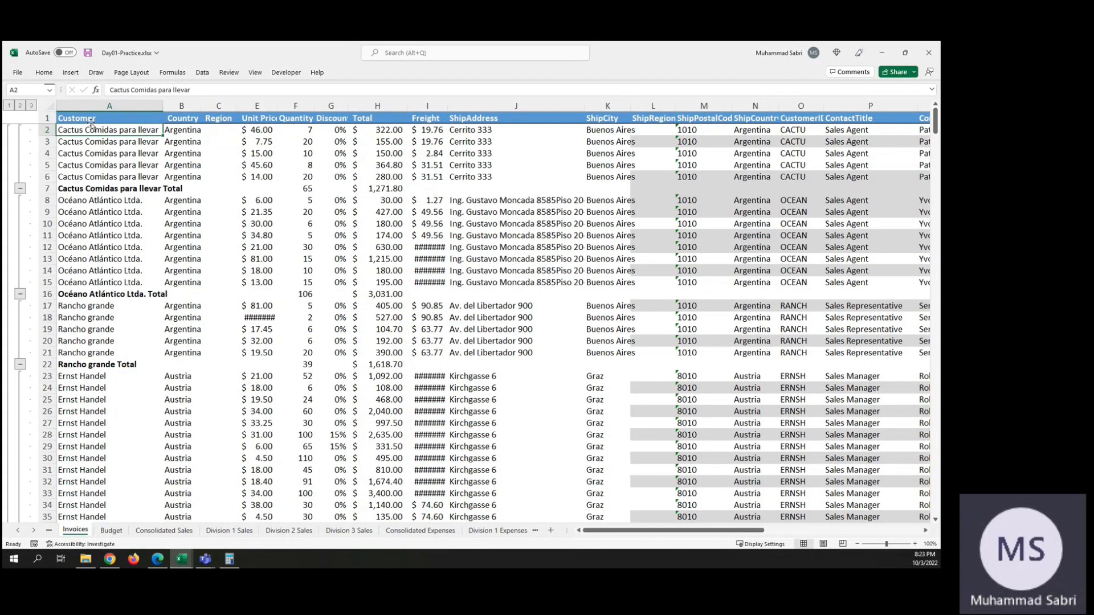
Step: Undo the Total column's width change and the inserted customer subtotals
left_click(74, 119)
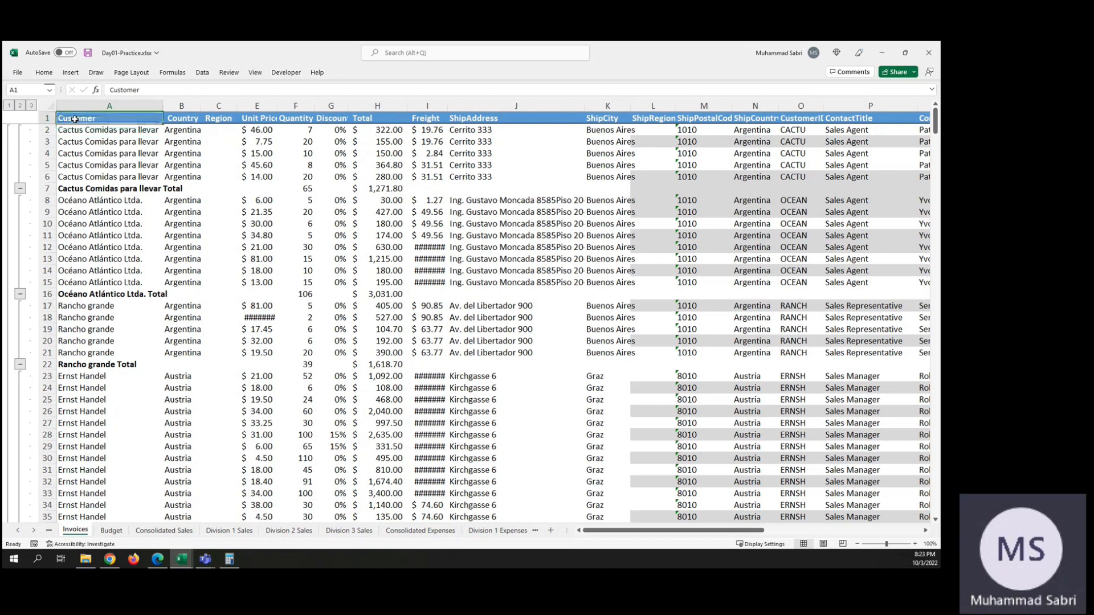
key("Down")
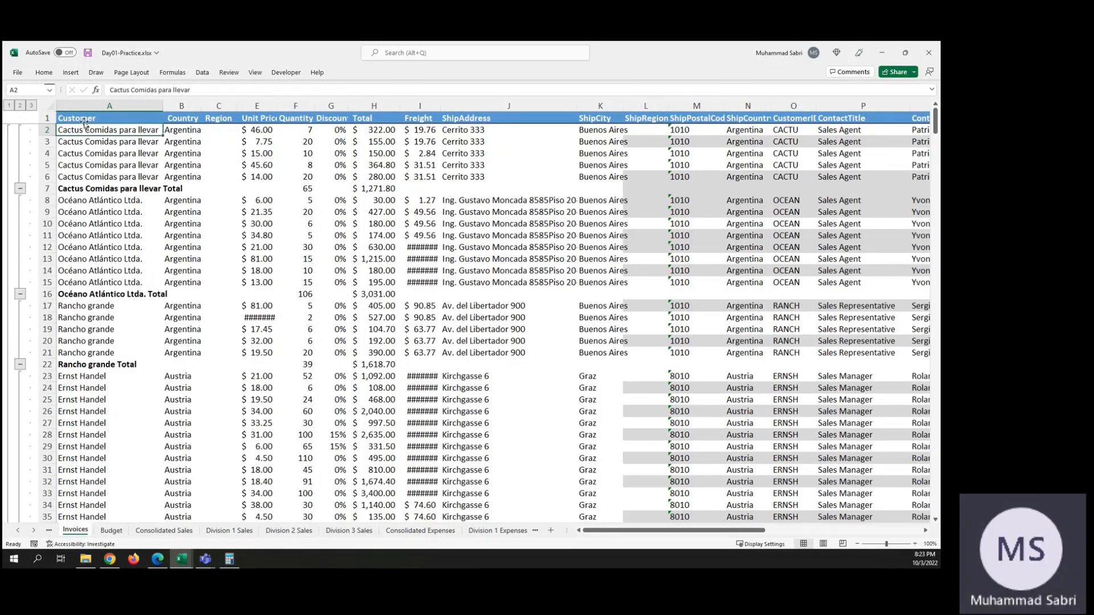
left_click(69, 118)
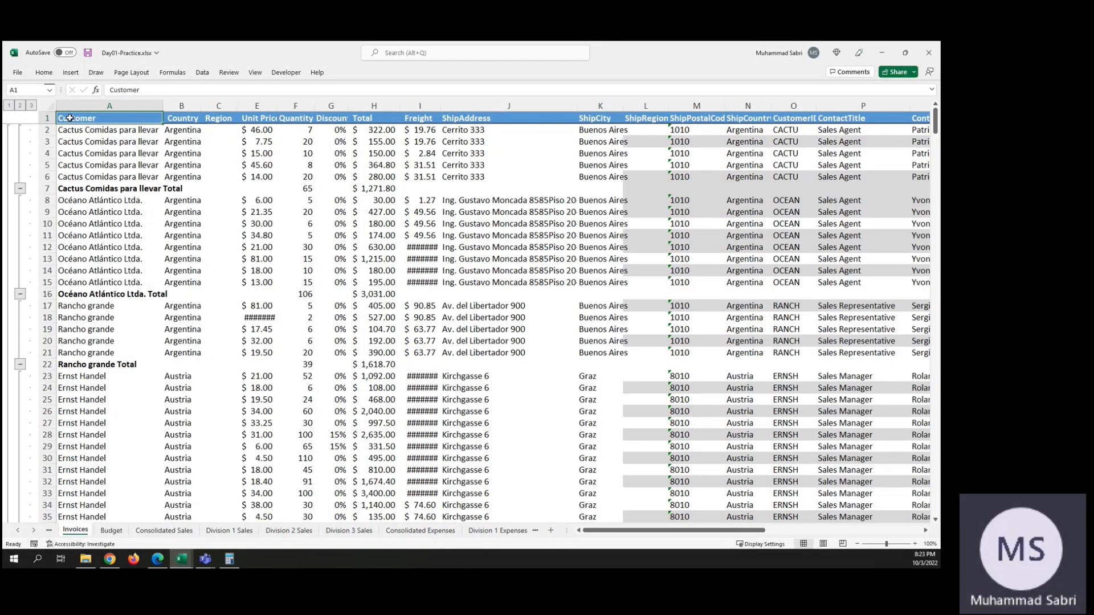
key("ctrl+z")
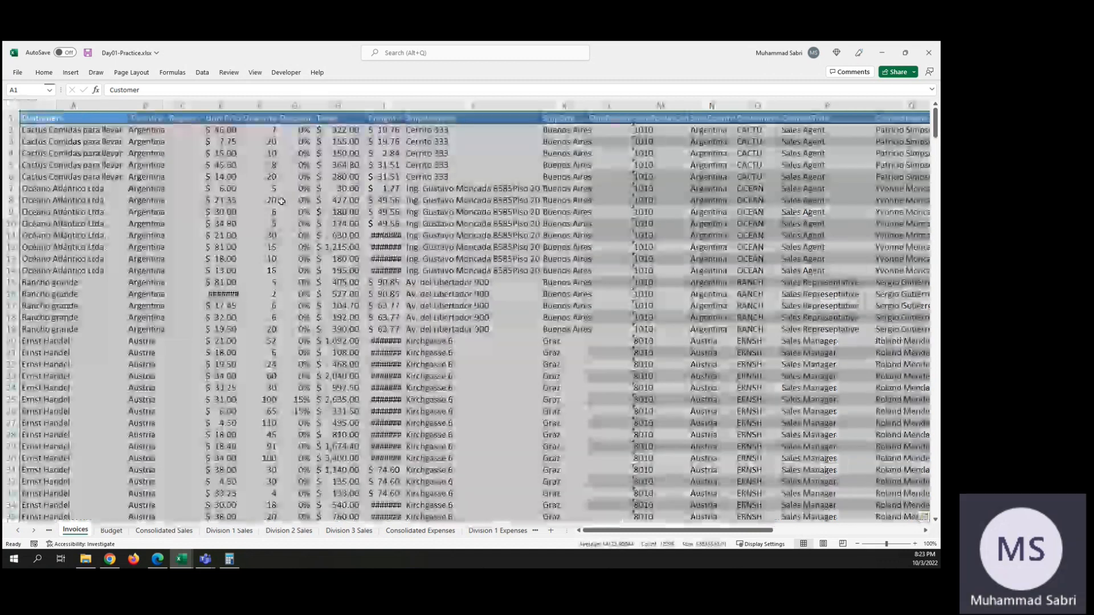
Step: Sort the invoice list by Customer on cell values in A to Z order, treating the first row as headers
left_click(202, 73)
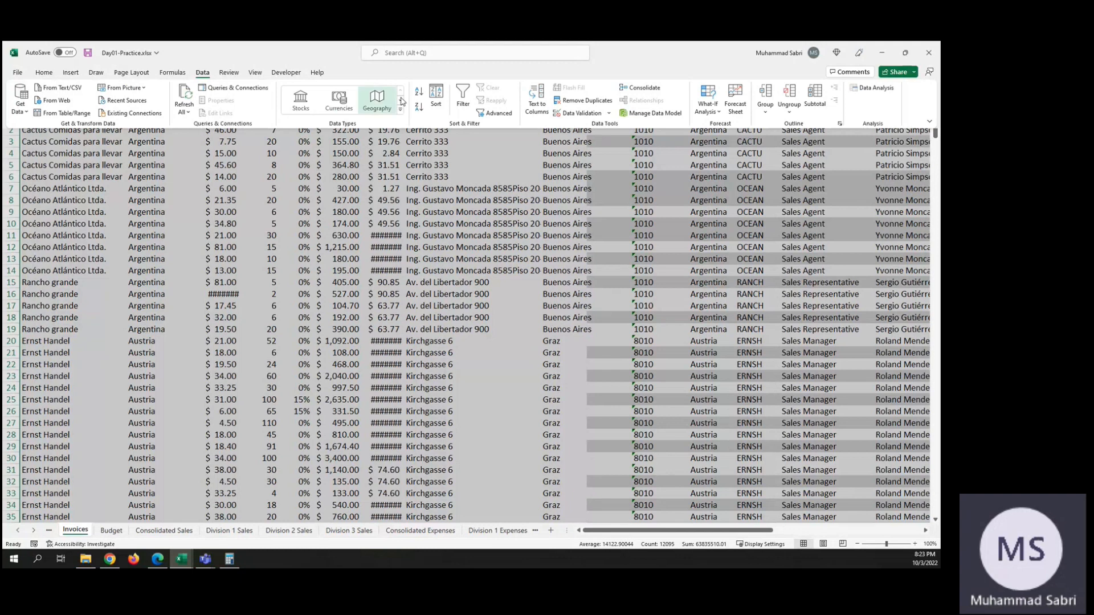
left_click(436, 95)
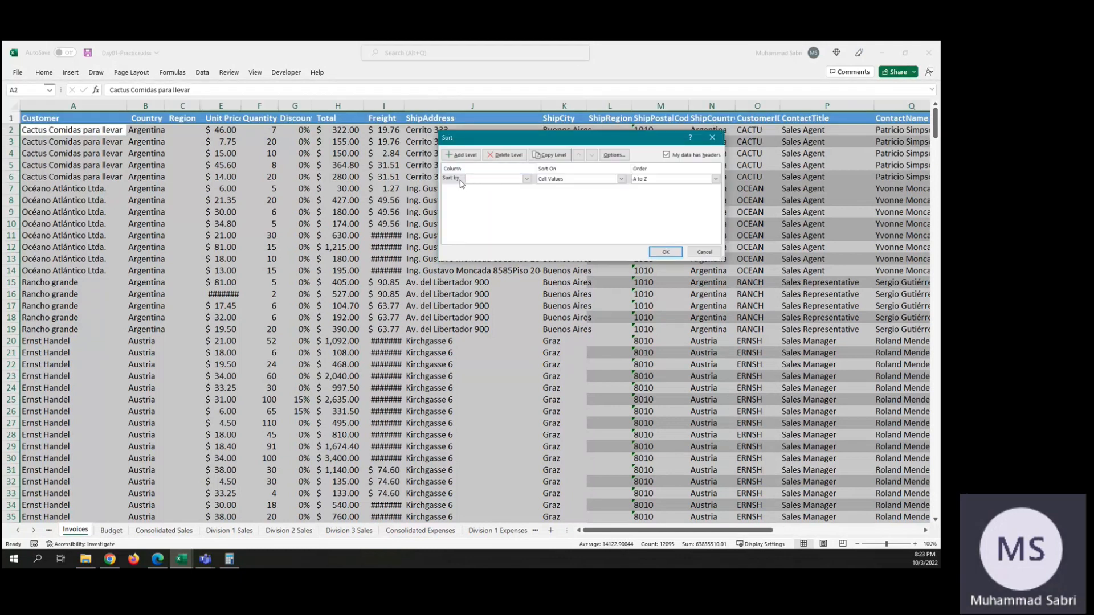
left_click(527, 180)
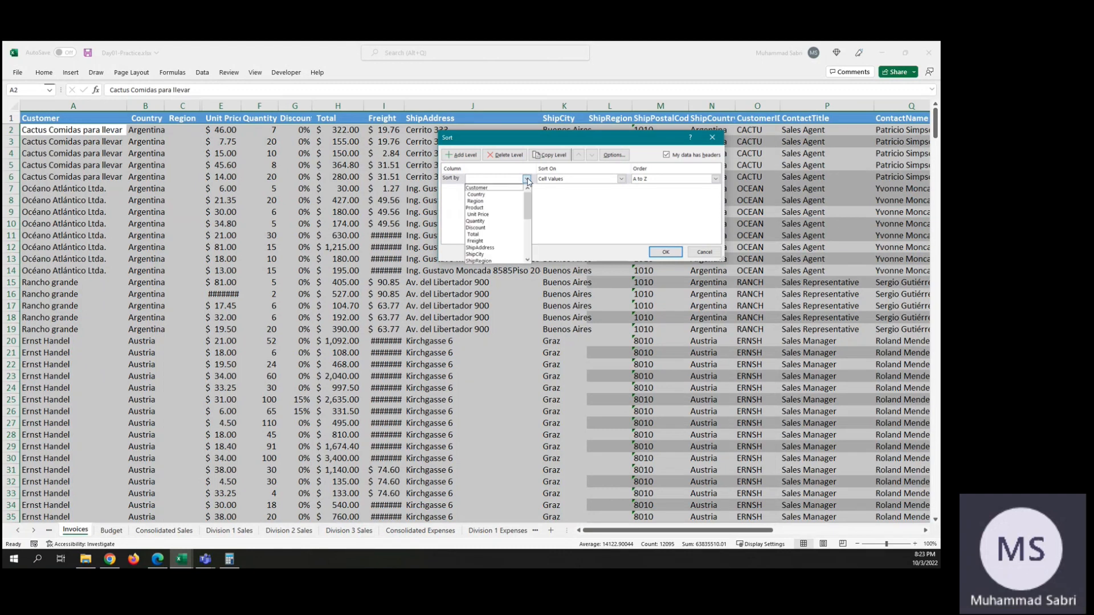
left_click(476, 188)
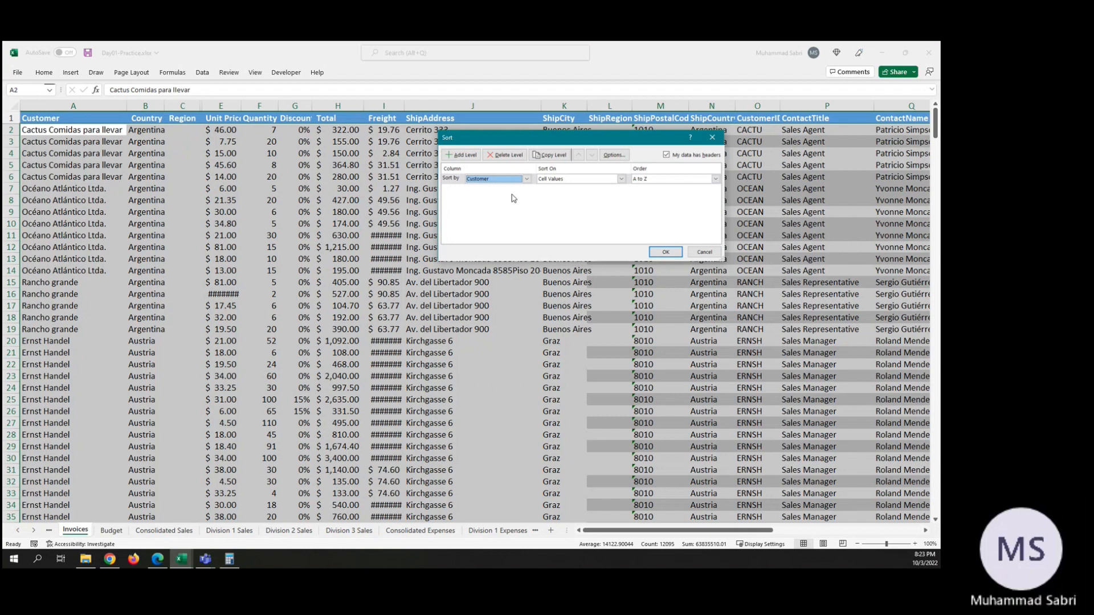
left_click(621, 179)
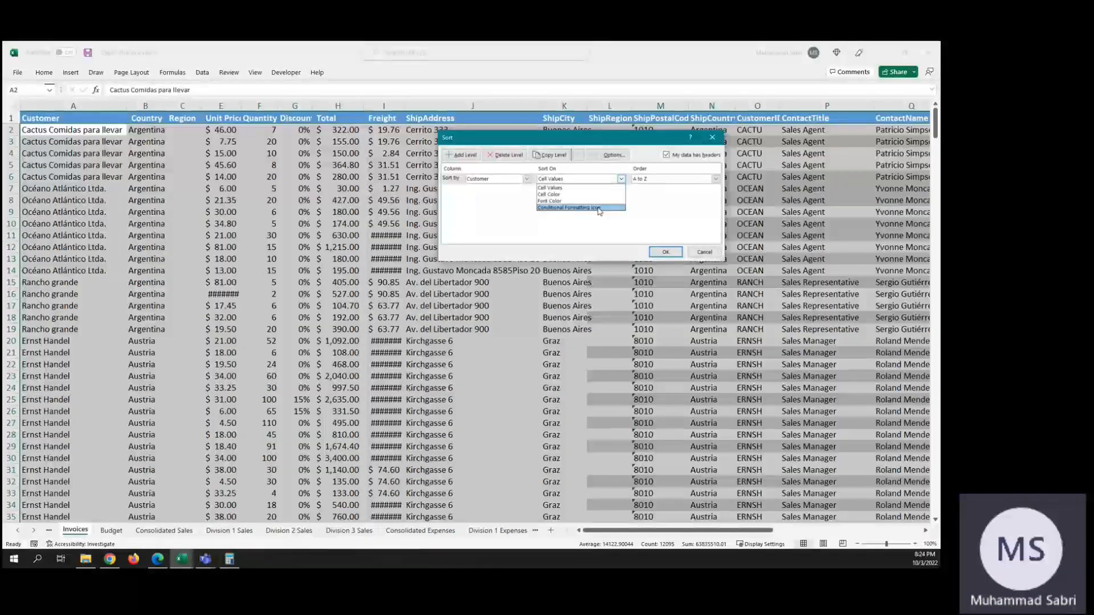
left_click(556, 192)
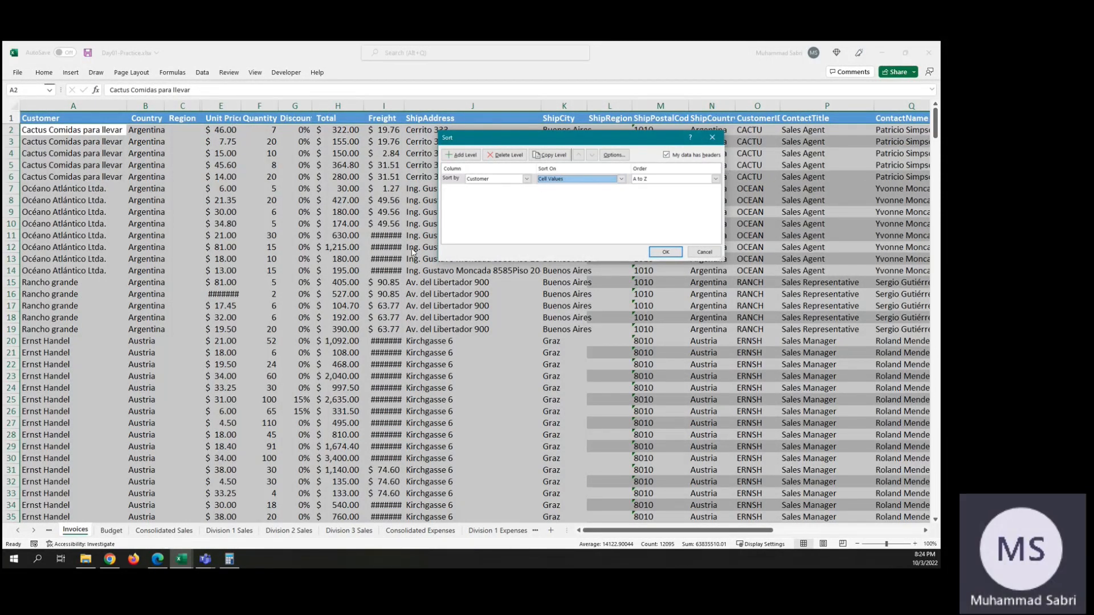
left_click(666, 252)
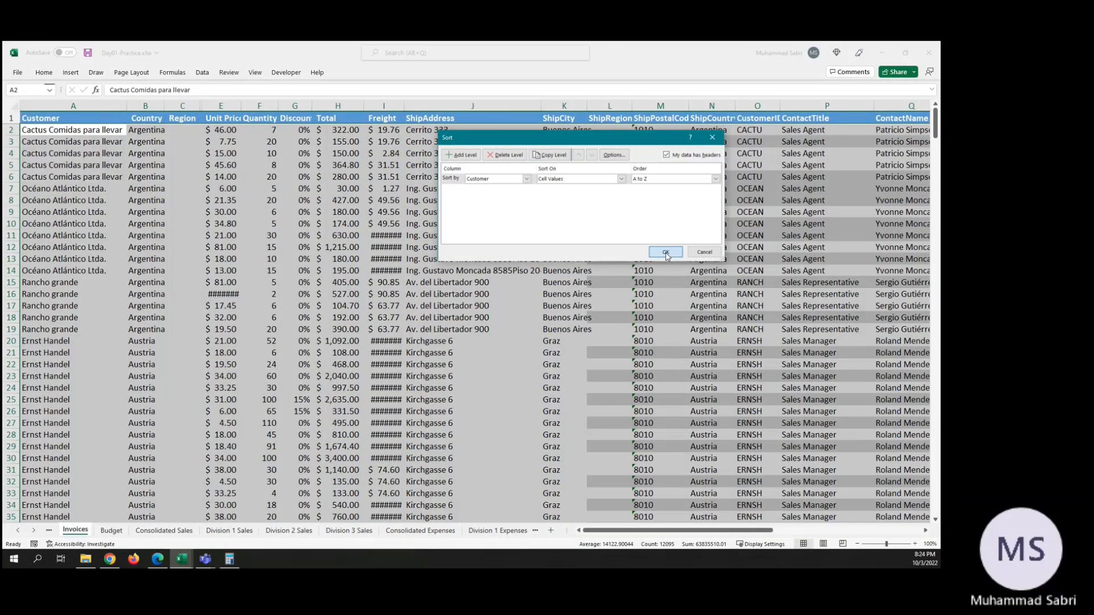
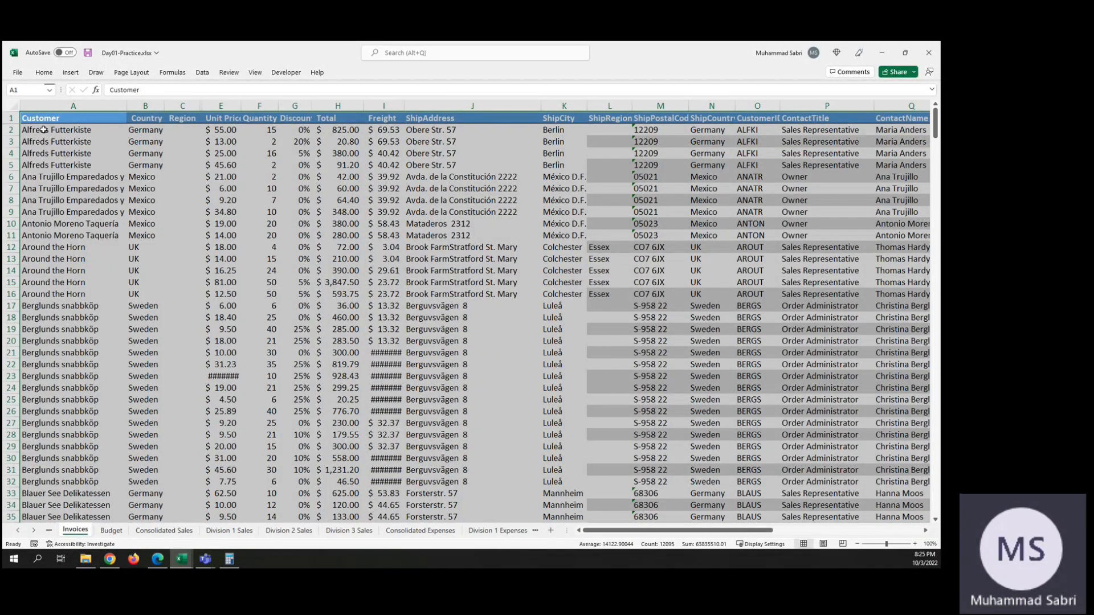
Step: Insert subtotals in the invoice list that sum Quantity and Total at each change in Customer, with summaries below the data
left_click(44, 130)
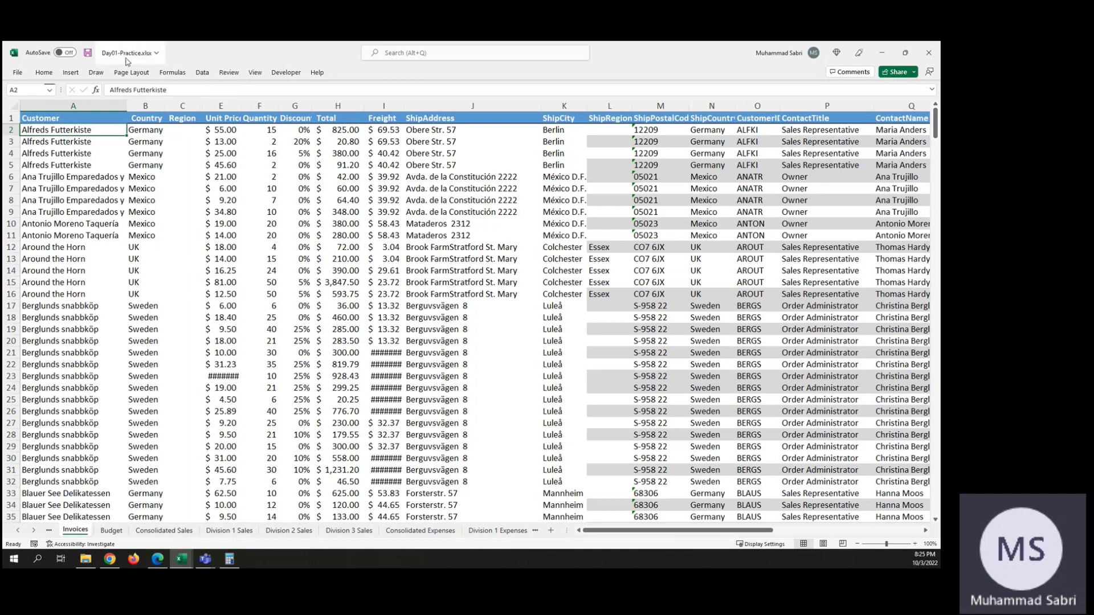
left_click(201, 72)
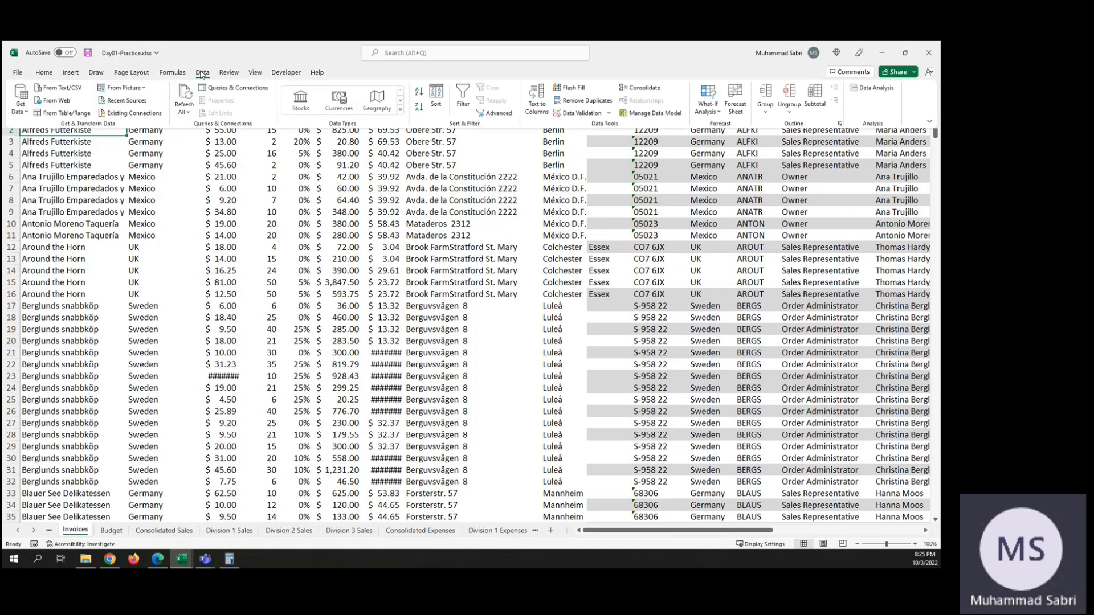
left_click(816, 94)
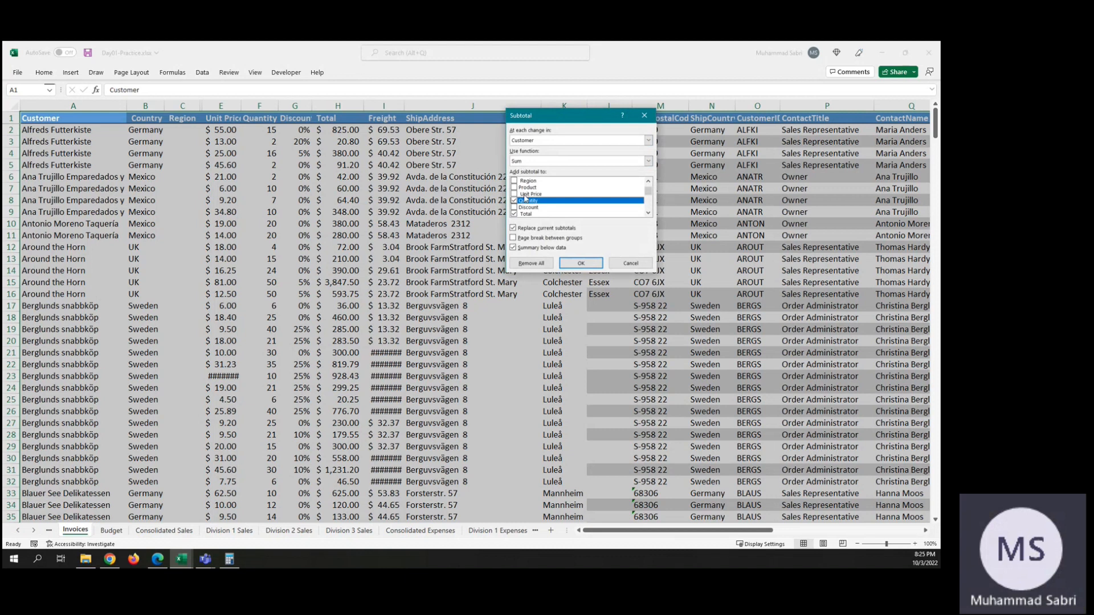
left_click(580, 262)
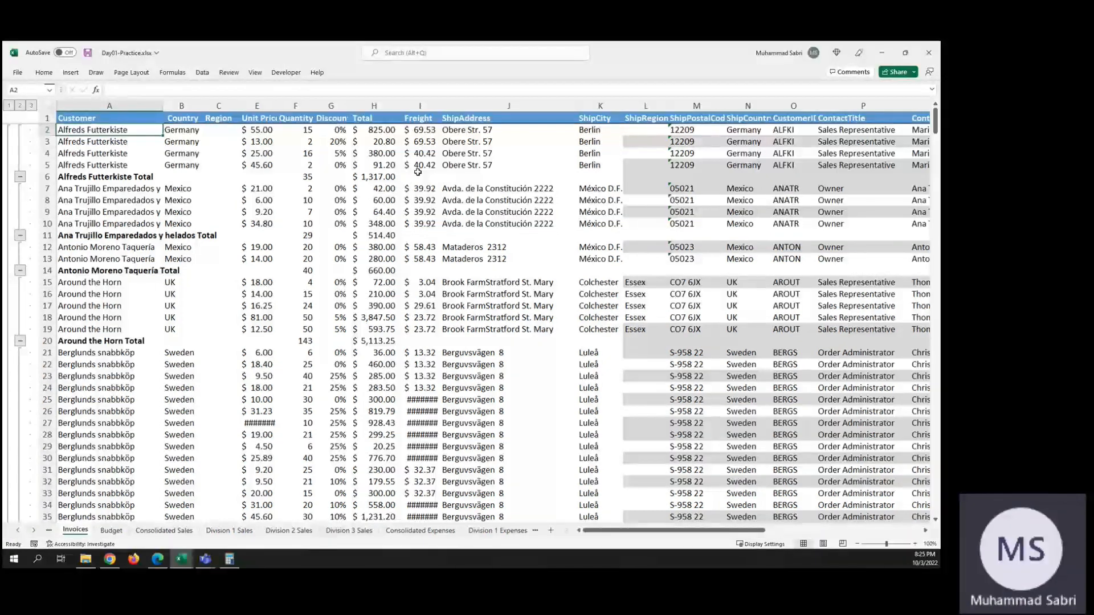
Step: Review the subtotaled invoice list and collapse the detail rows of the first three customers to their total rows
scroll(763, 179, "right", 6)
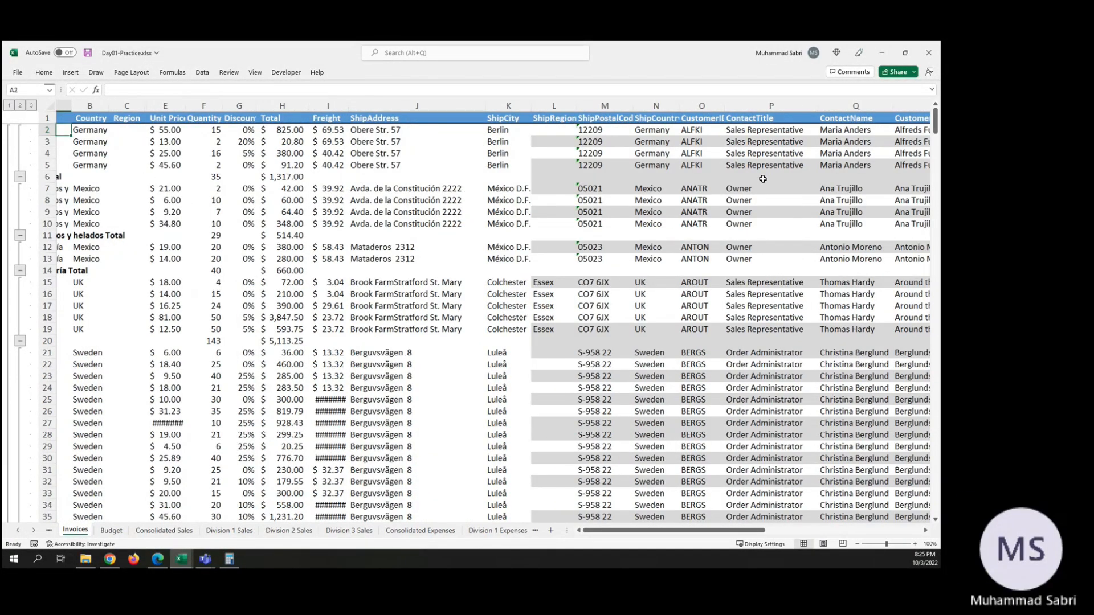
scroll(763, 179, "right", 10)
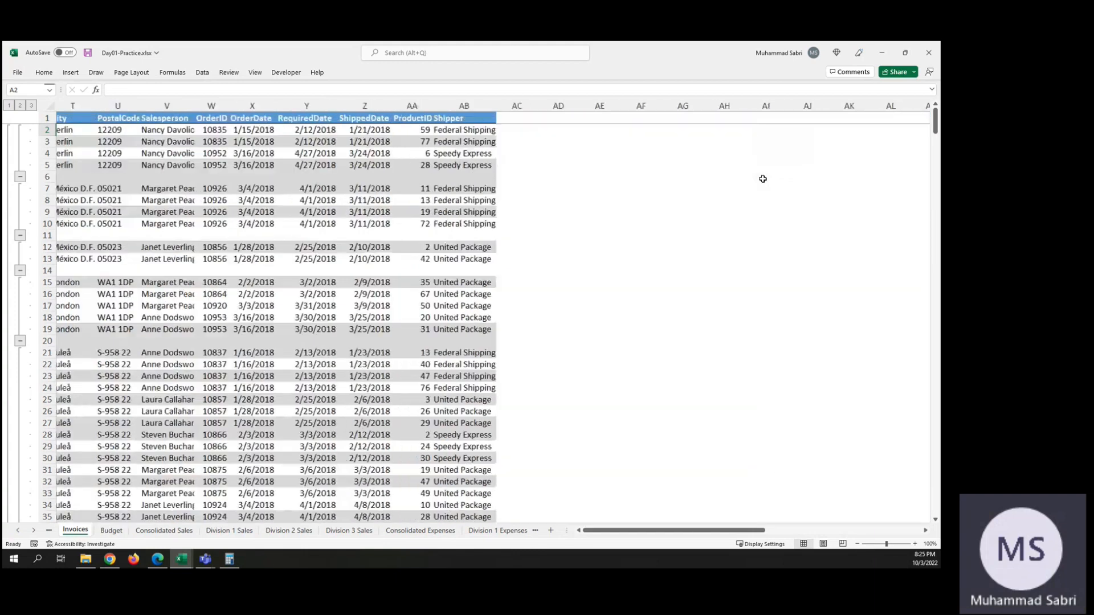
scroll(763, 179, "left", 8)
scroll(763, 179, "down", 2)
scroll(763, 178, "left", 8)
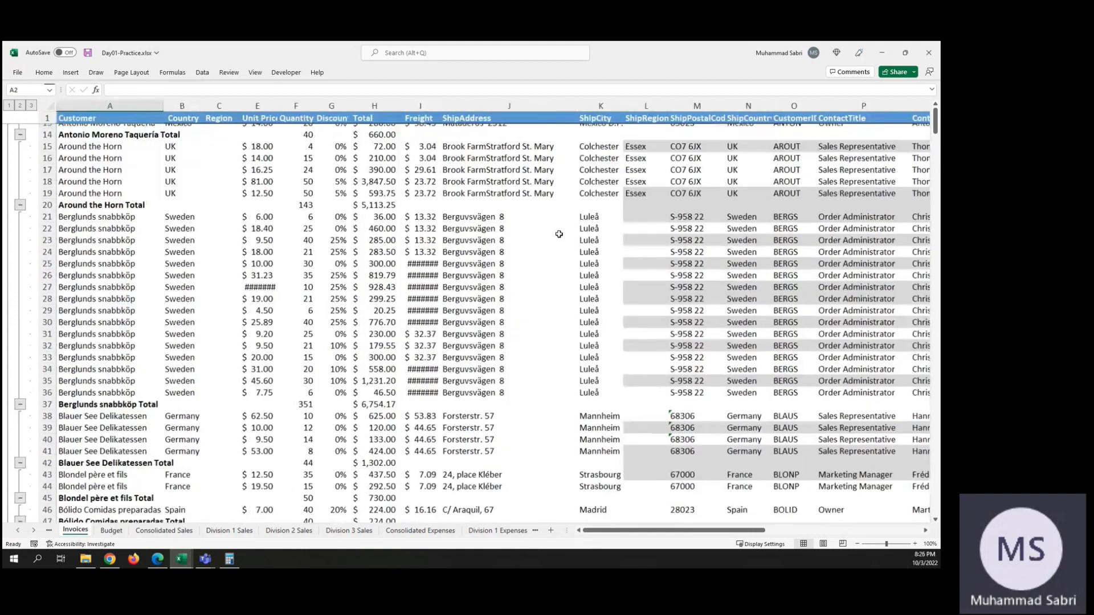
scroll(763, 179, "up", 2)
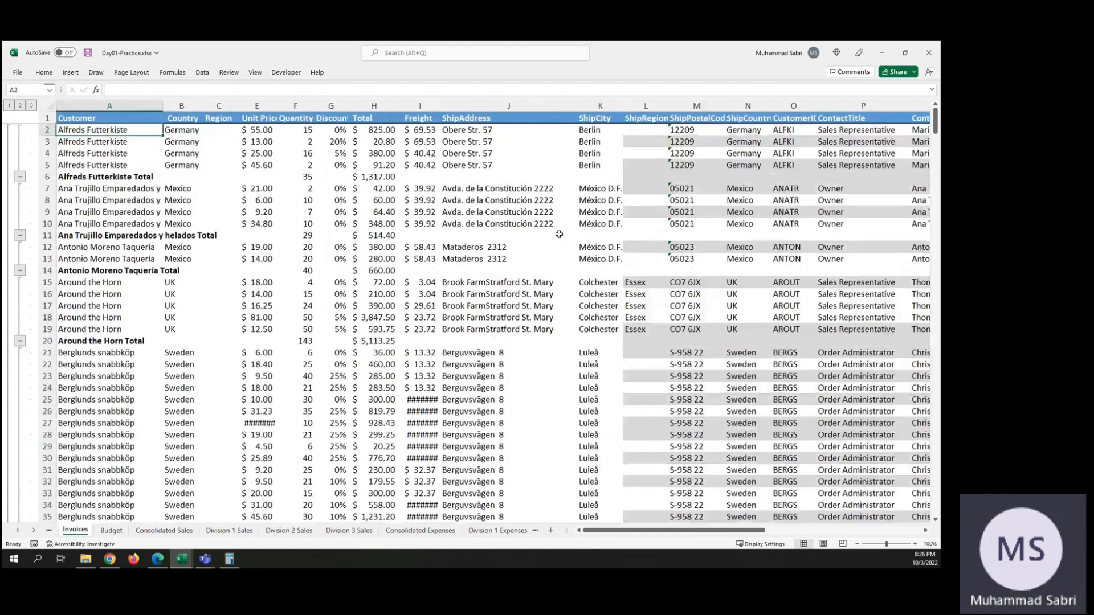
left_click(20, 177)
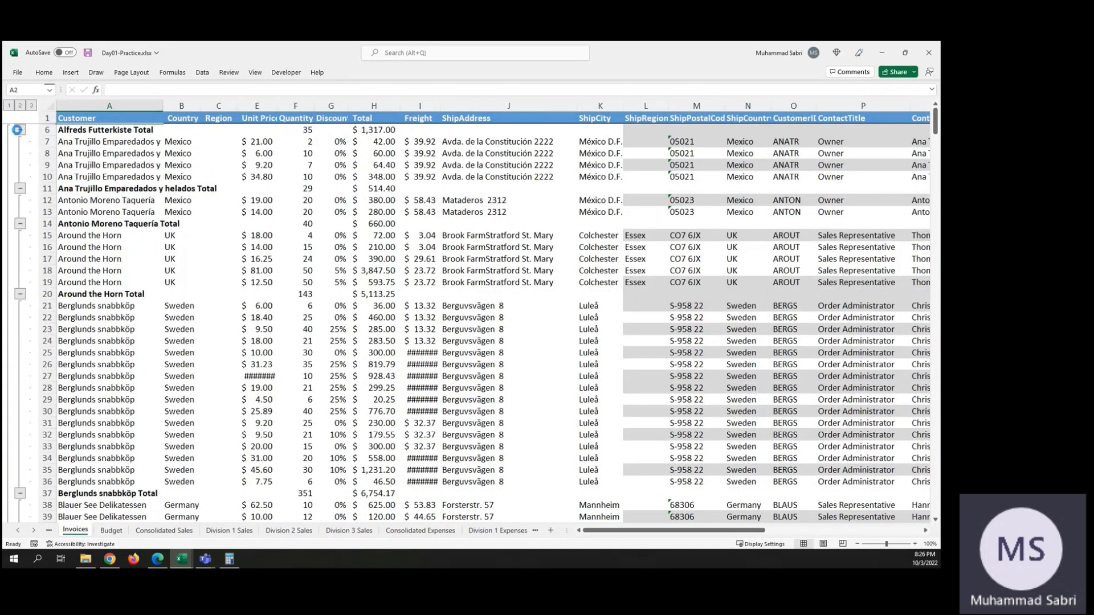
left_click(20, 130)
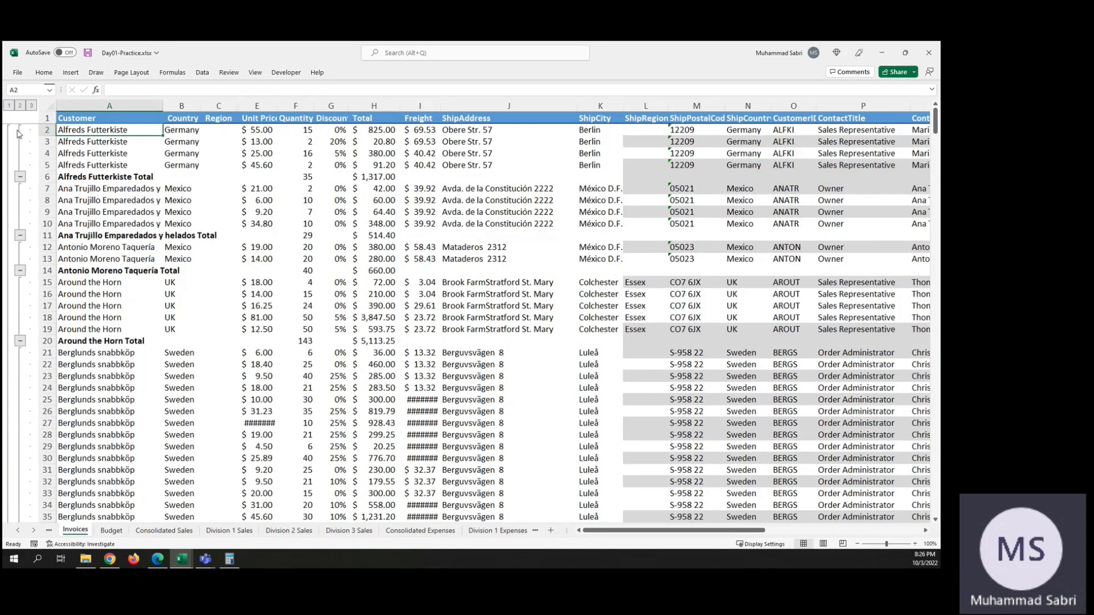
left_click(20, 178)
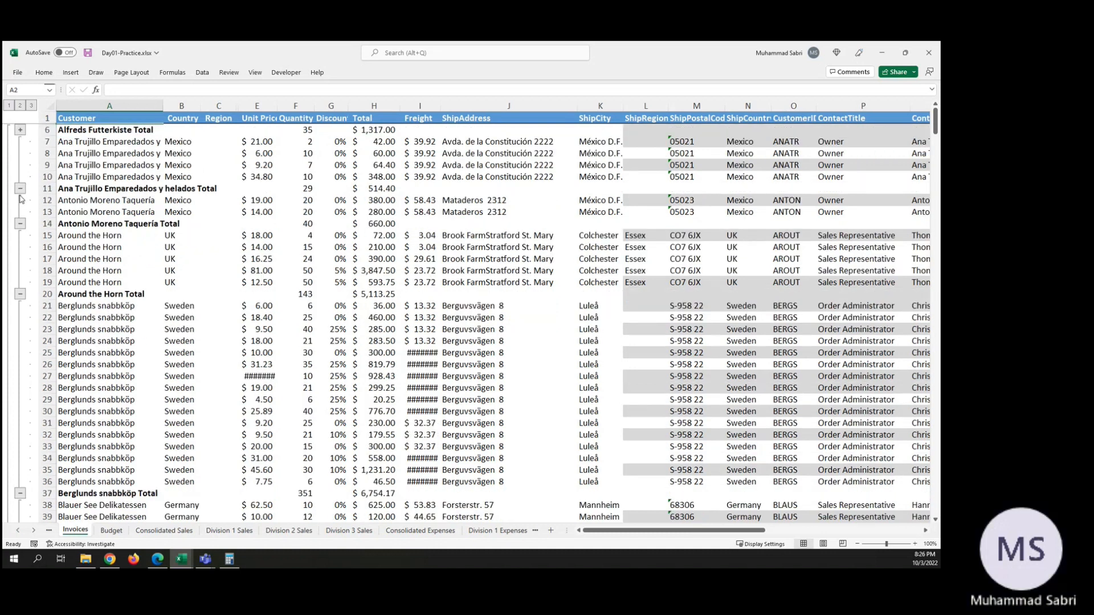
left_click(19, 189)
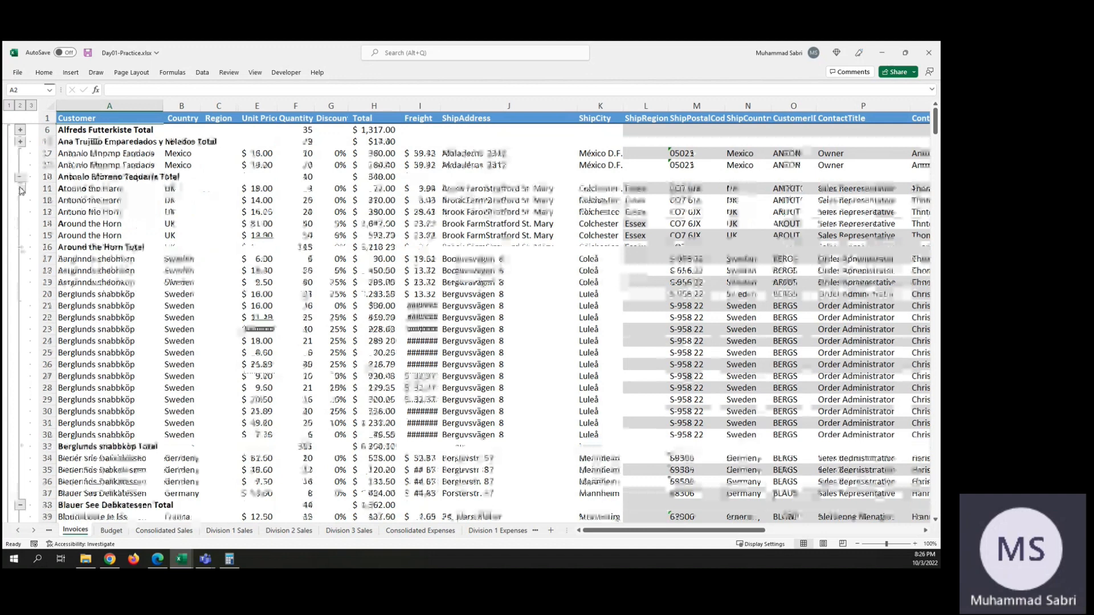
left_click(20, 178)
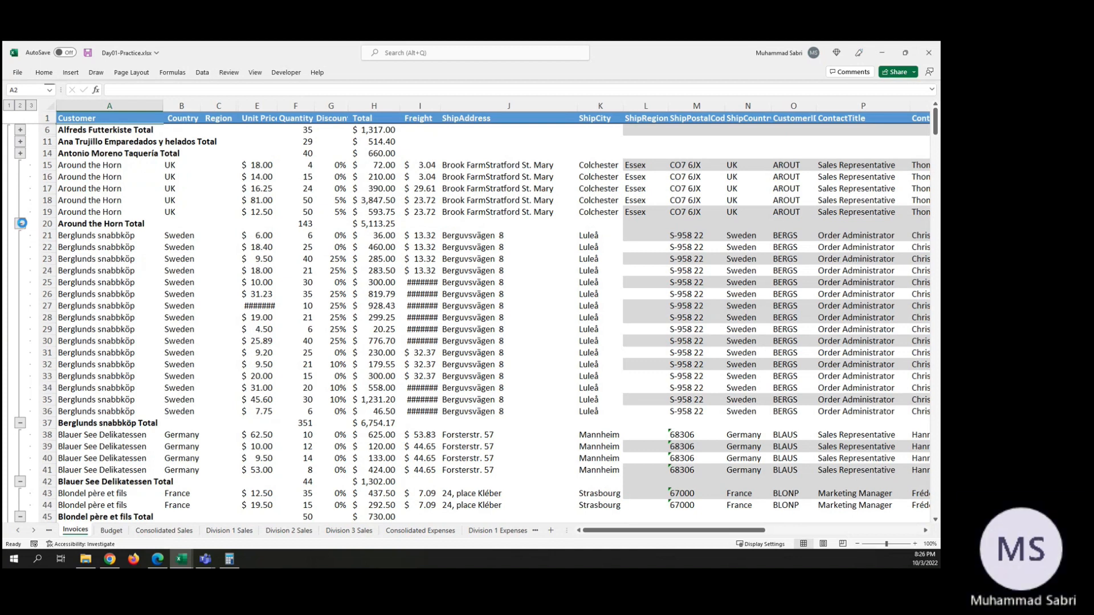
Step: Collapse the detail rows of each customer from Around the Horn through Bottom-Dollar Markets
left_click(21, 224)
left_click(20, 364)
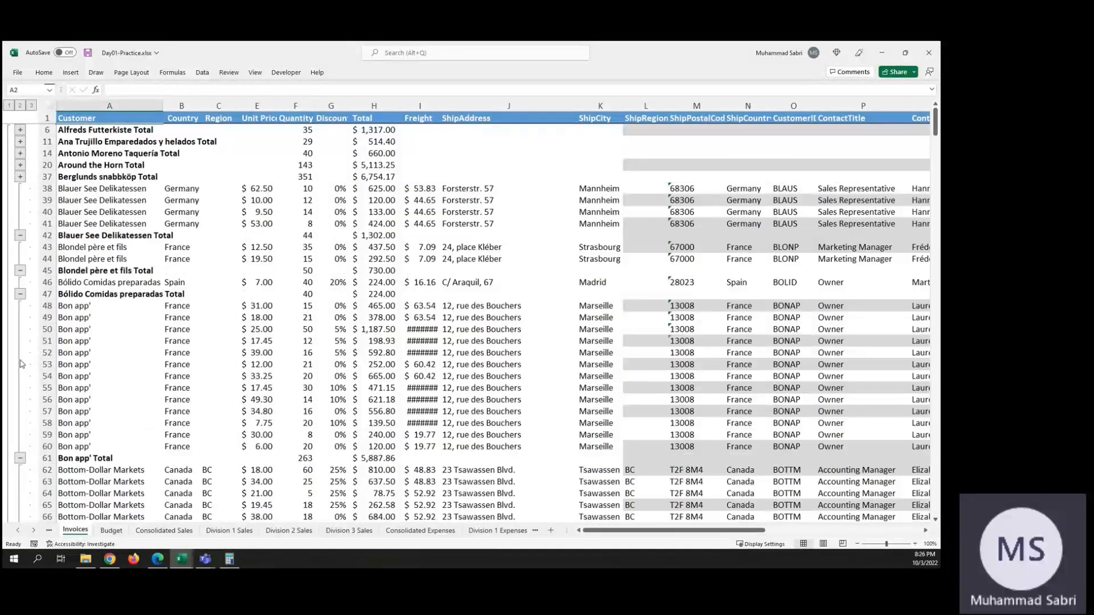
left_click(20, 236)
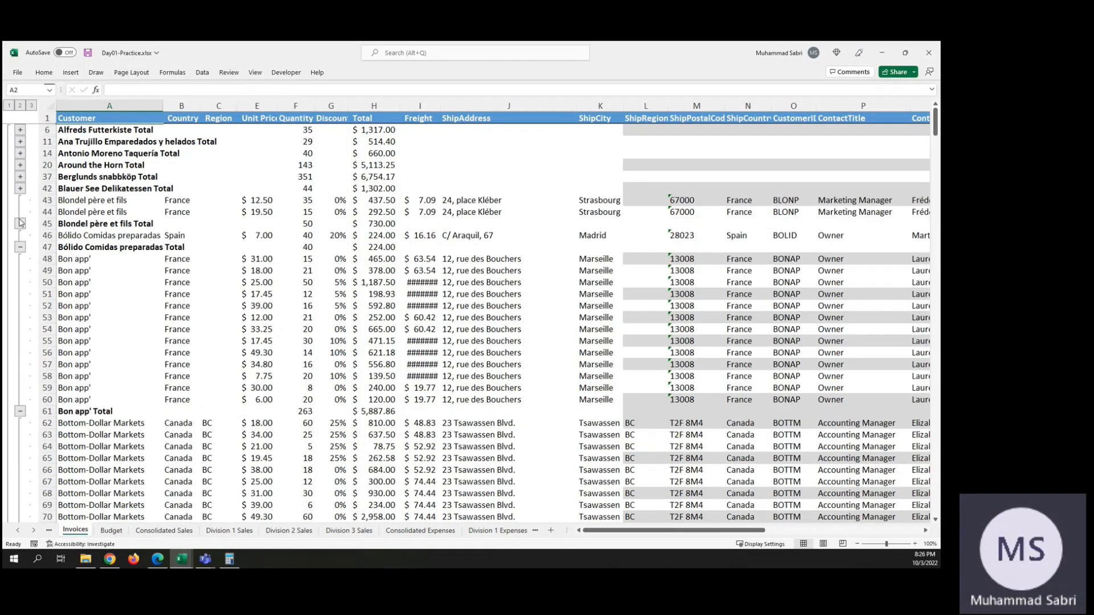
left_click(21, 224)
left_click(21, 223)
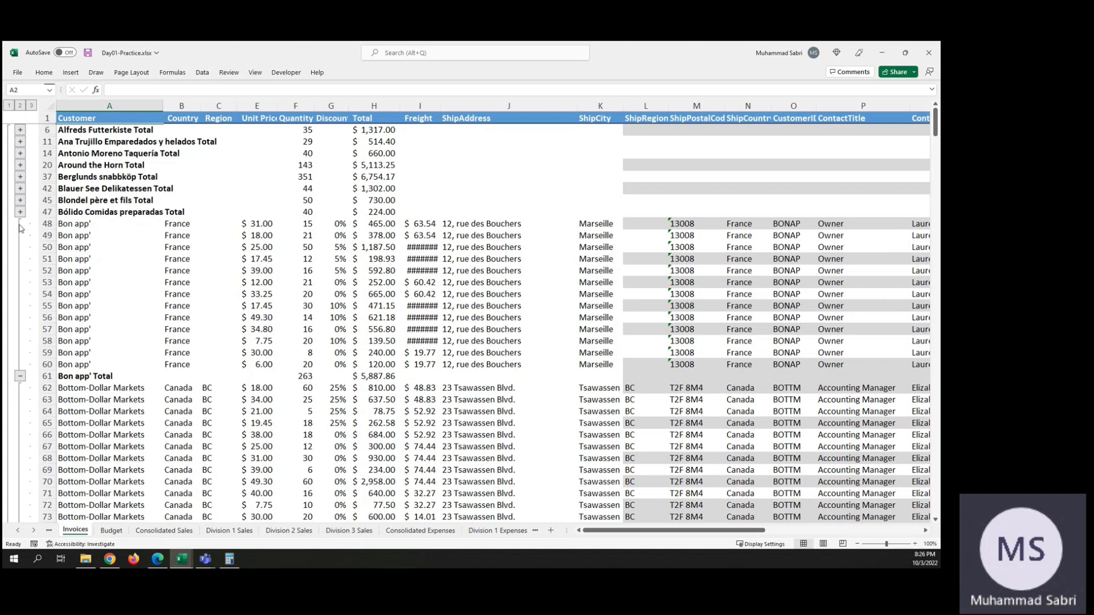
left_click(20, 376)
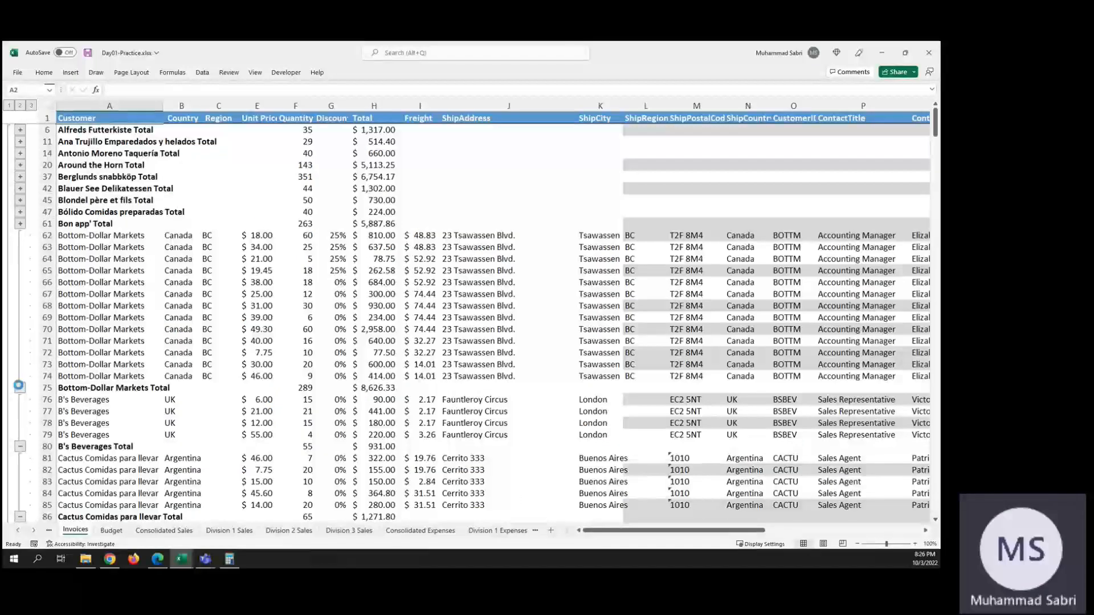
left_click(19, 387)
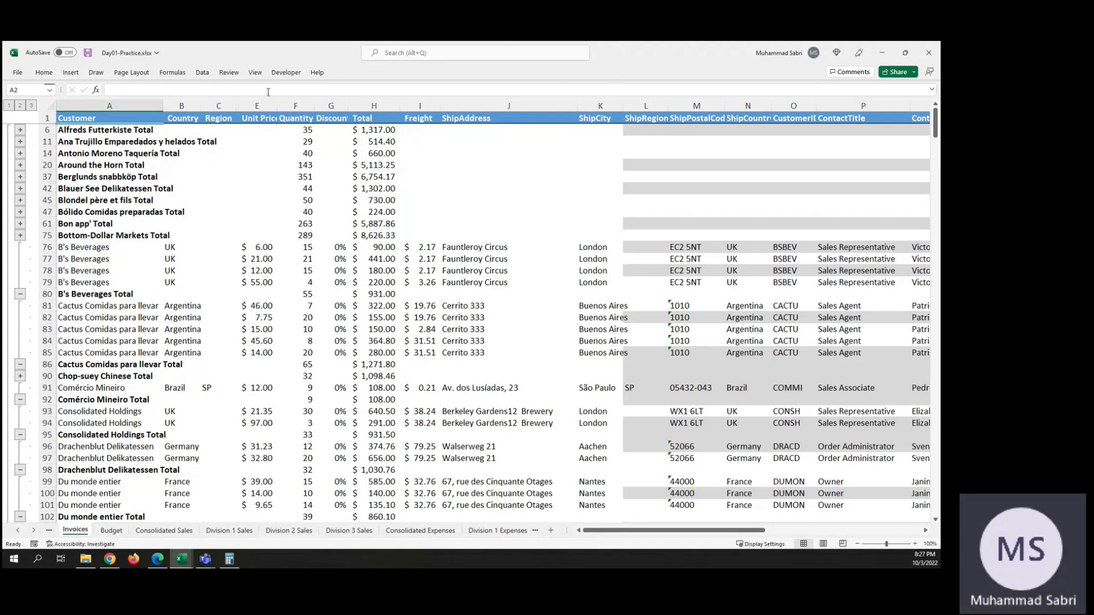
left_click(205, 73)
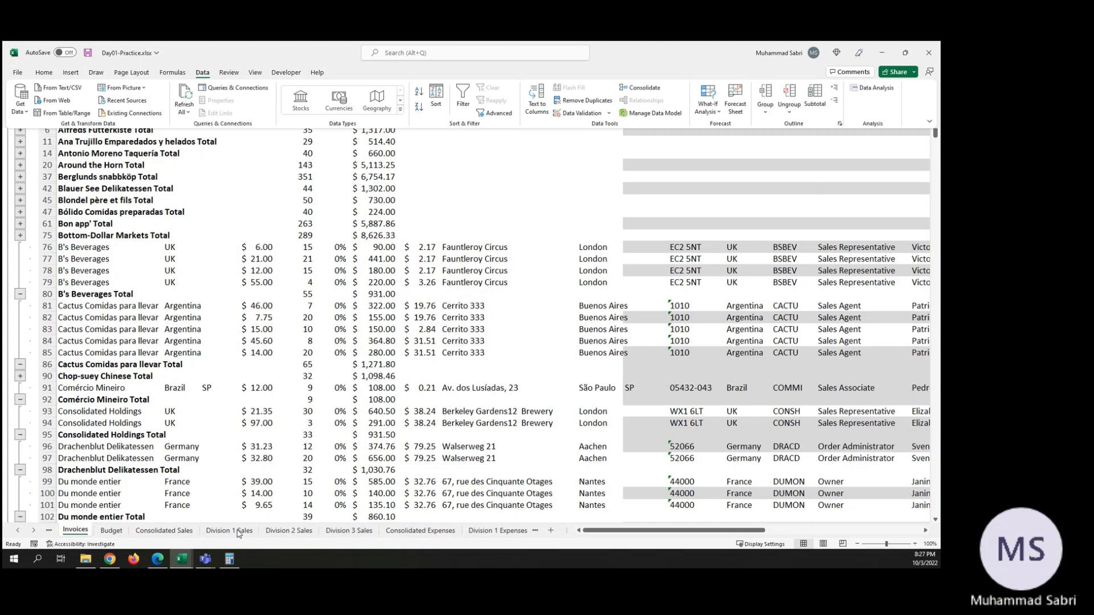
key("Escape")
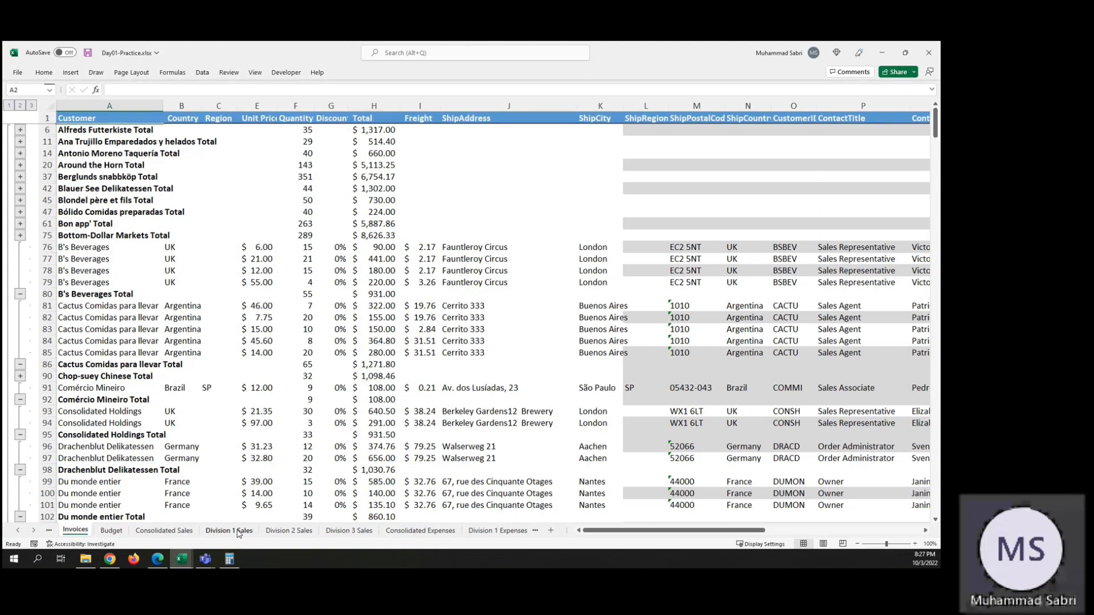
Step: Examine the Division 1 Sales, Consolidated Sales, and Consolidated Expenses sheets, and the division expenses sheets through Division 3
left_click(238, 532)
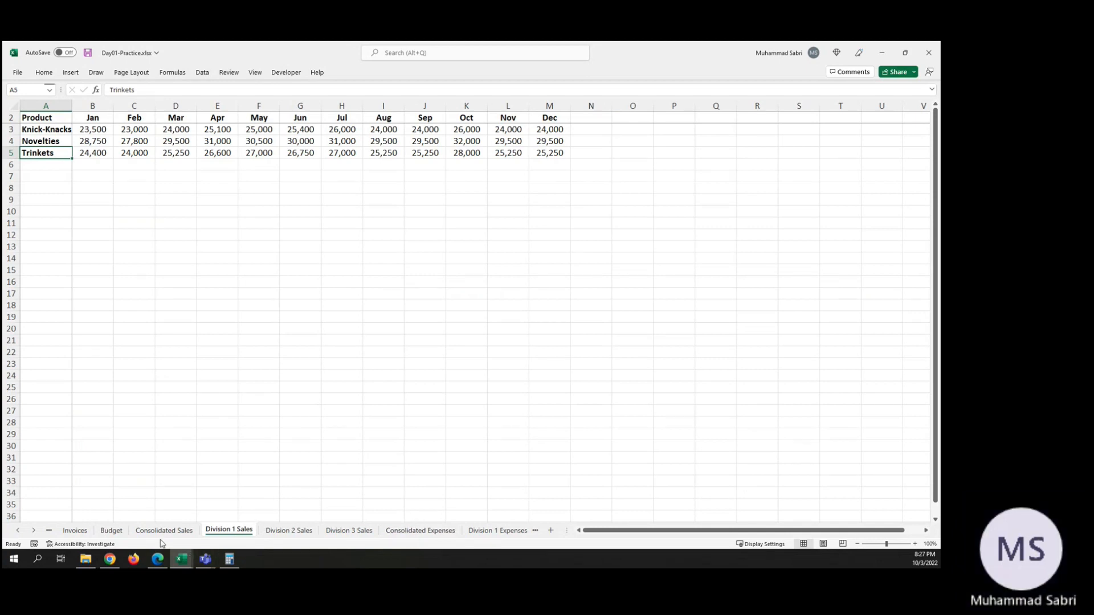
left_click(186, 532)
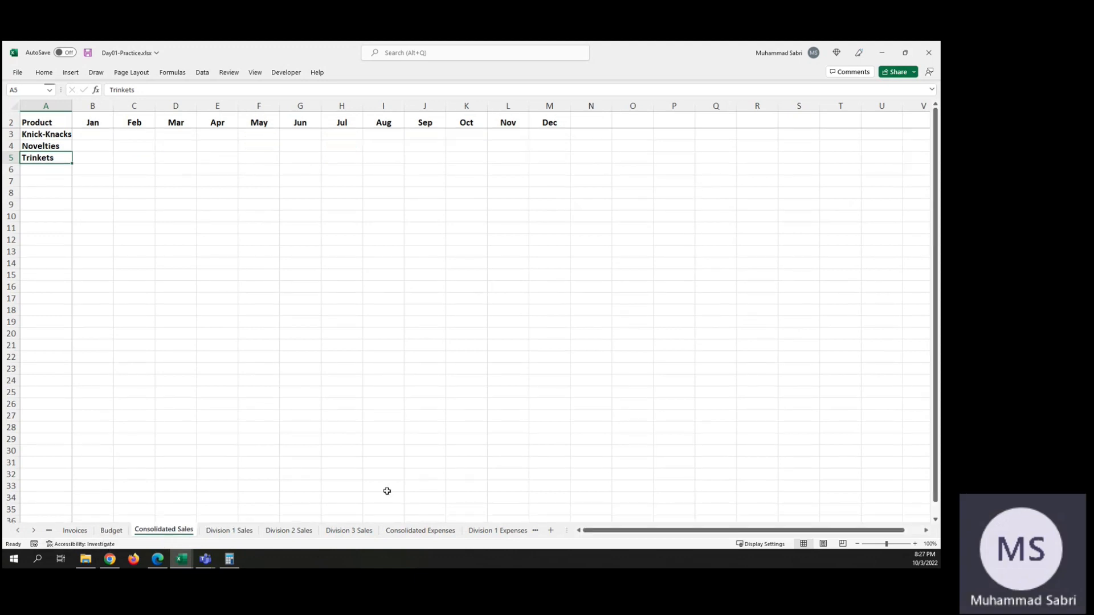
left_click(436, 528)
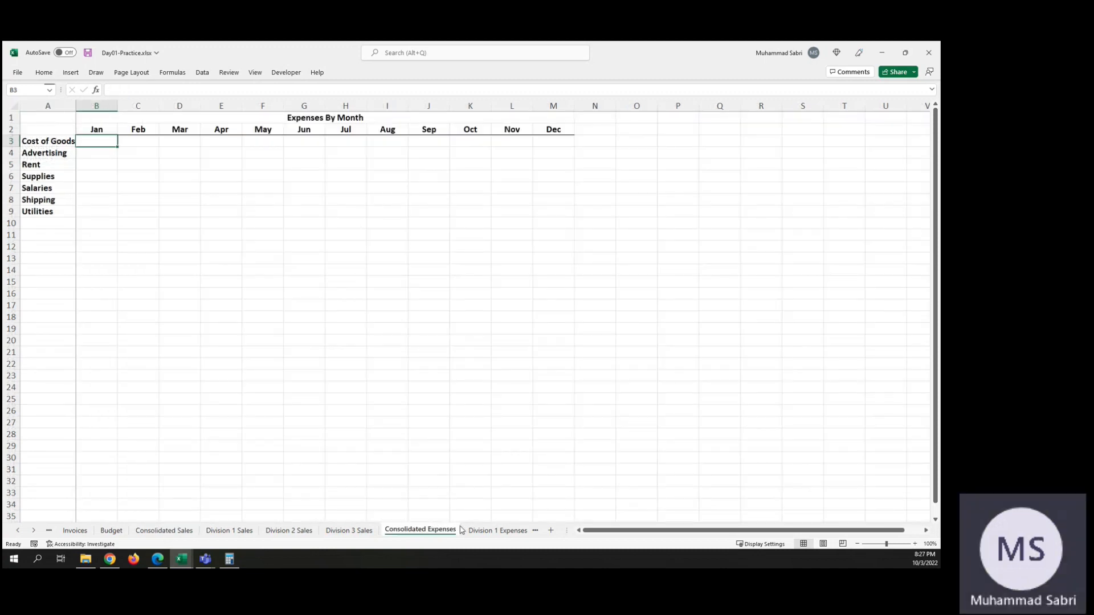
left_click(479, 531)
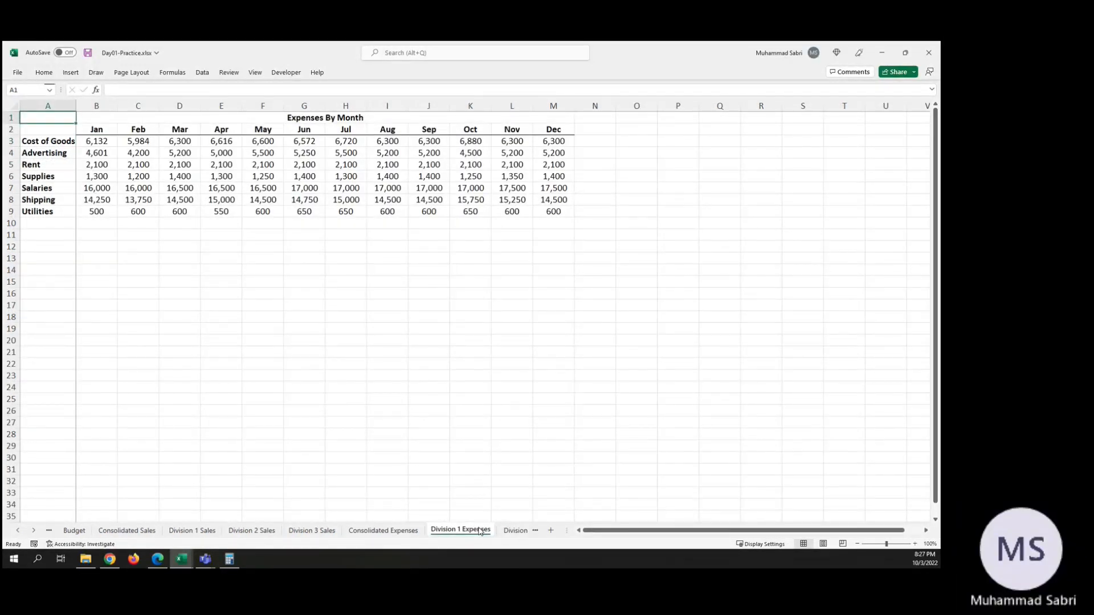
left_click(510, 531)
left_click(509, 531)
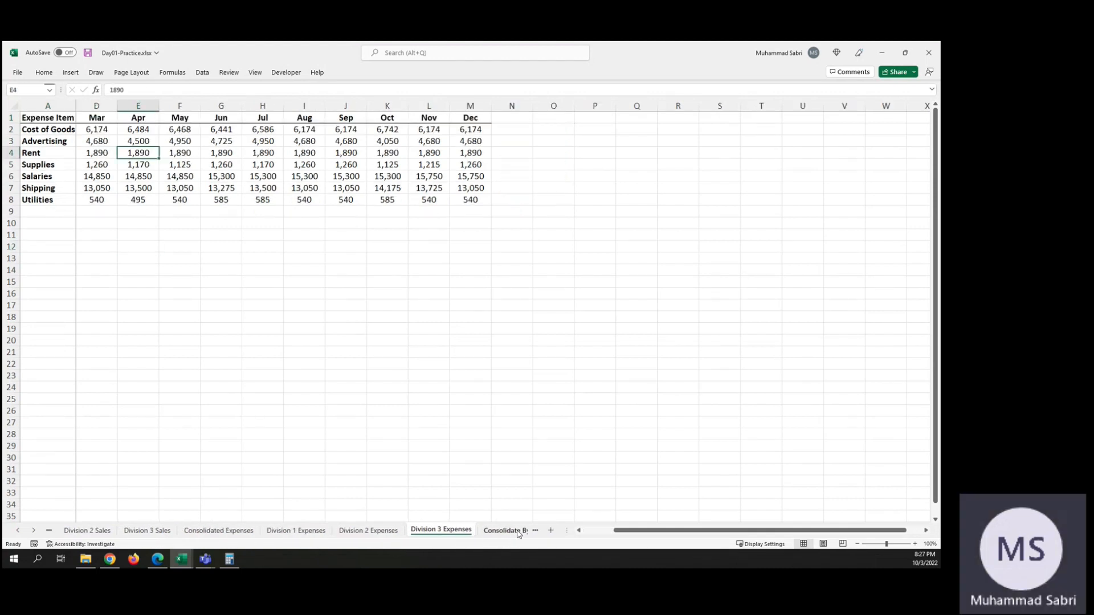
Step: Examine the Division A, B and C Budget sheets and the Consolidate By Category sheet
left_click(508, 531)
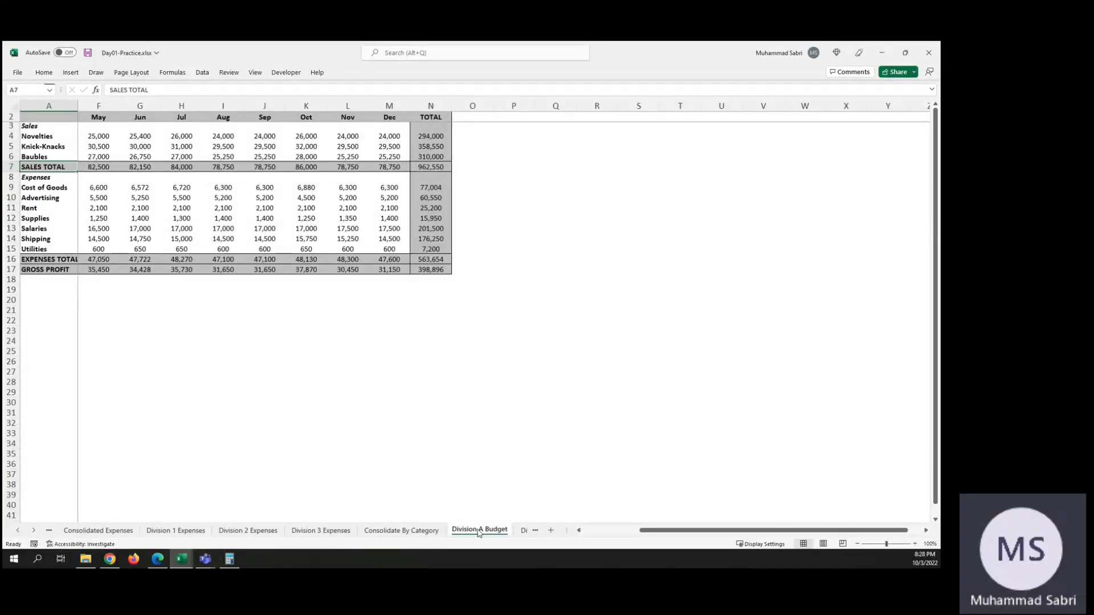
left_click(525, 530)
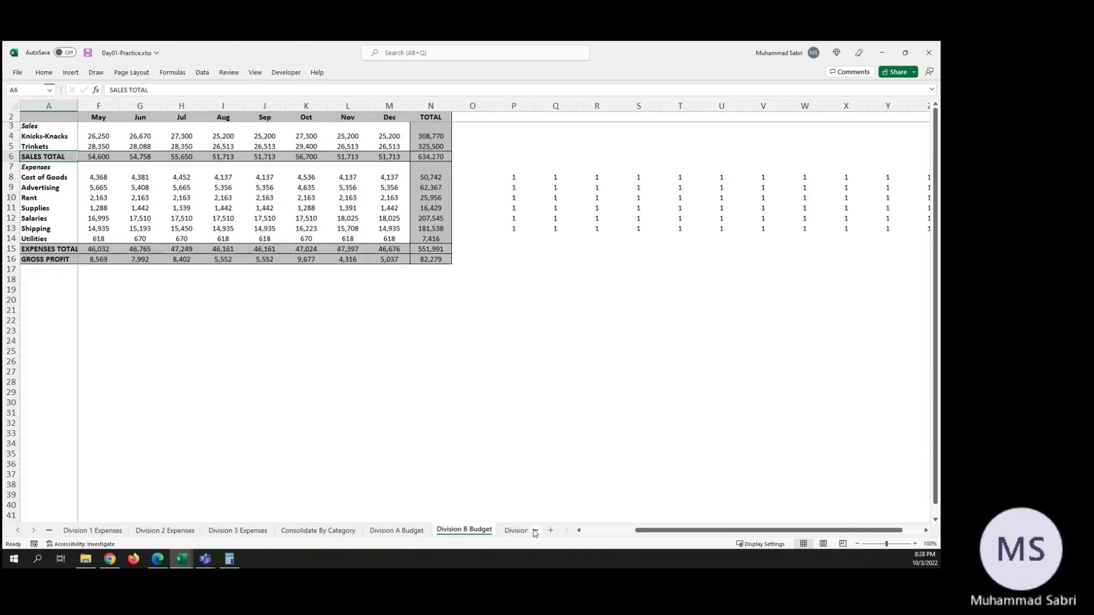
left_click(534, 531)
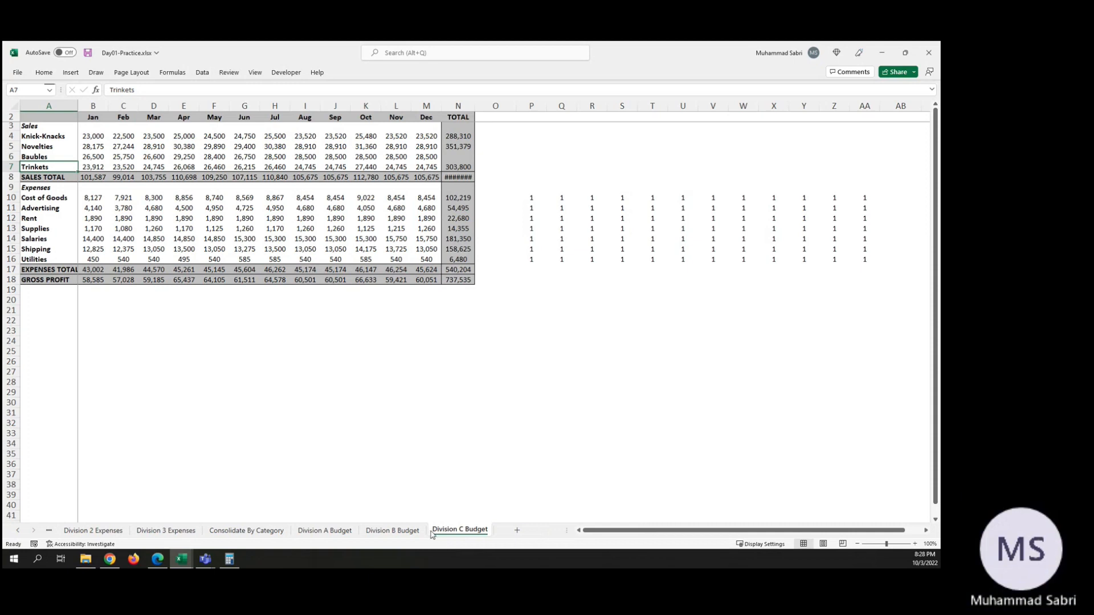
left_click(318, 532)
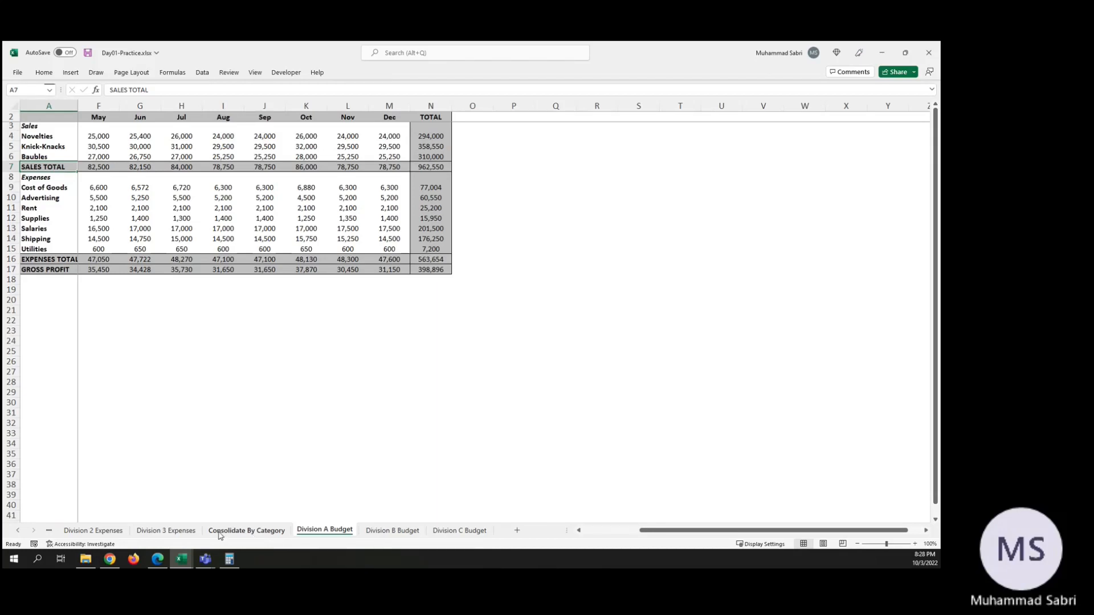
left_click(256, 531)
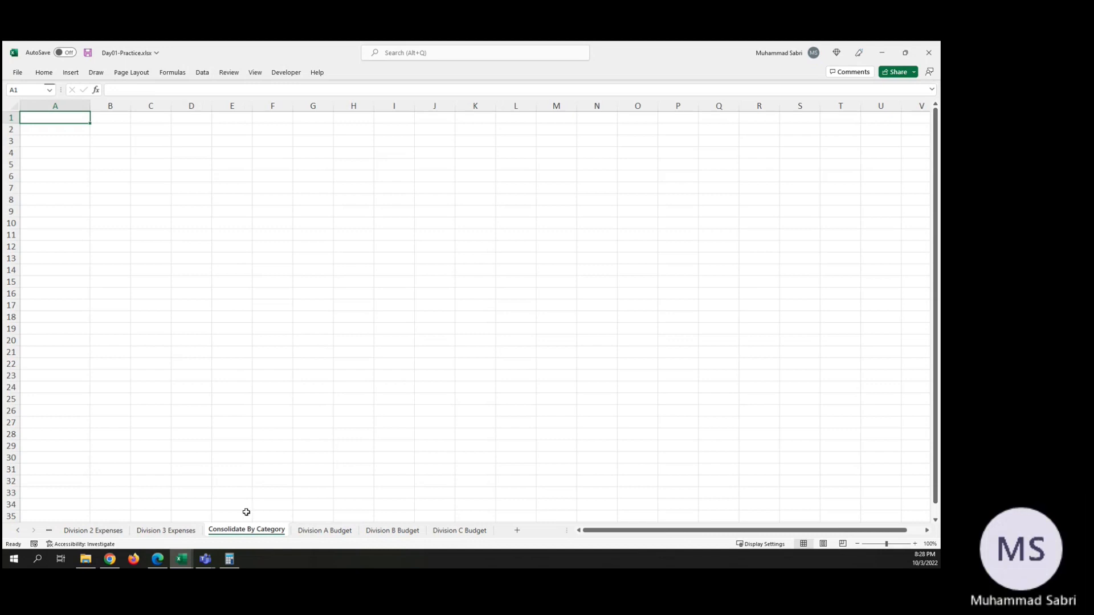
Step: Return to the earlier sheets of the workbook and open the Consolidated Sales sheet
left_click(49, 531)
left_click(49, 531)
left_click(49, 532)
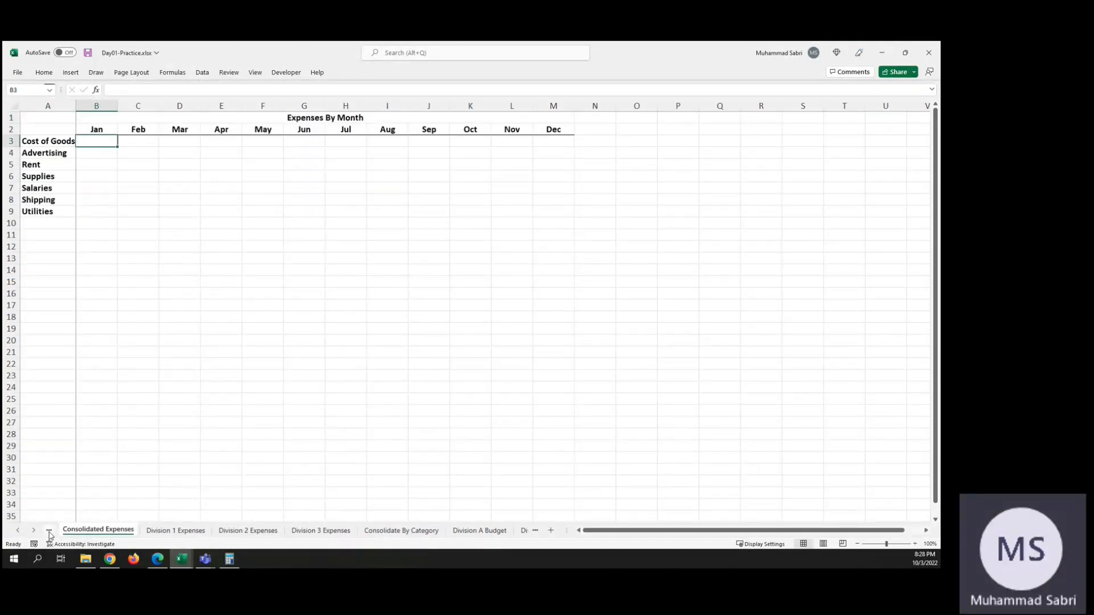
left_click(49, 532)
left_click(49, 532)
left_click(49, 531)
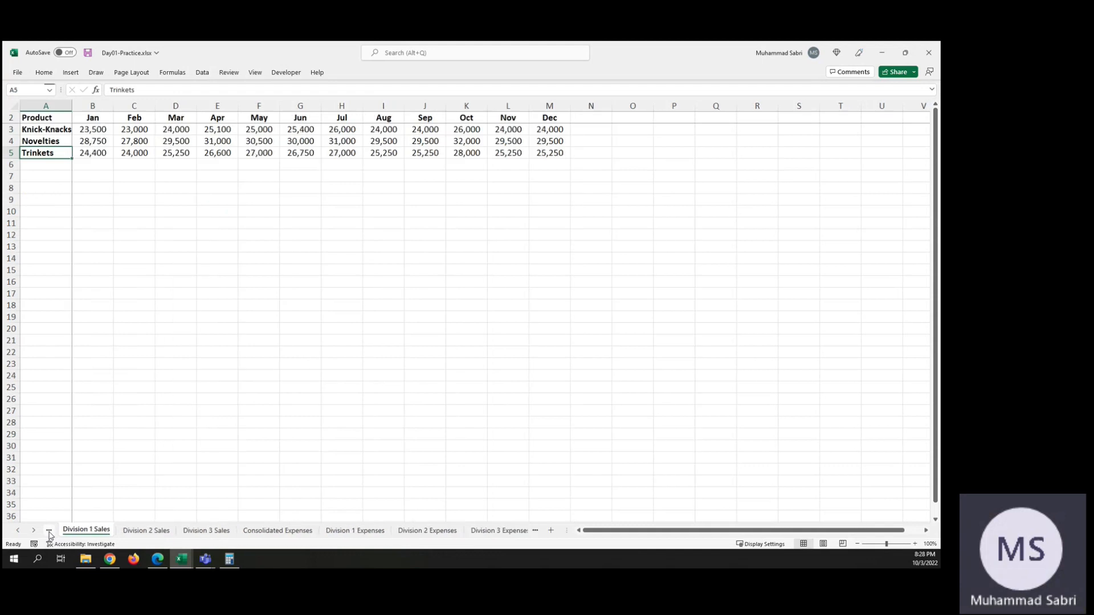
left_click(49, 531)
left_click(49, 532)
left_click(49, 532)
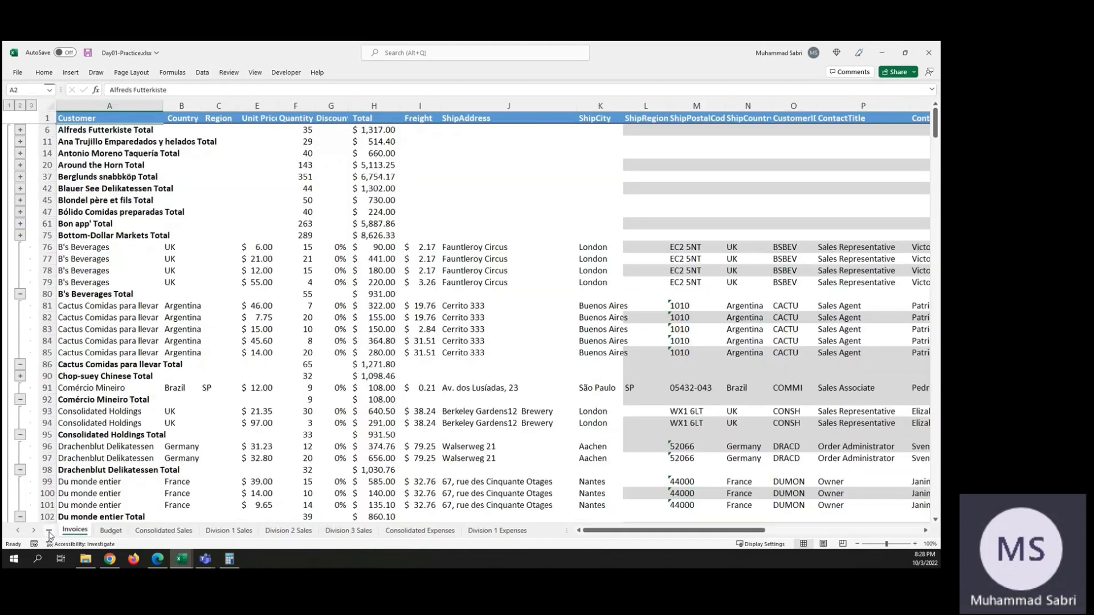
left_click(49, 531)
left_click(49, 532)
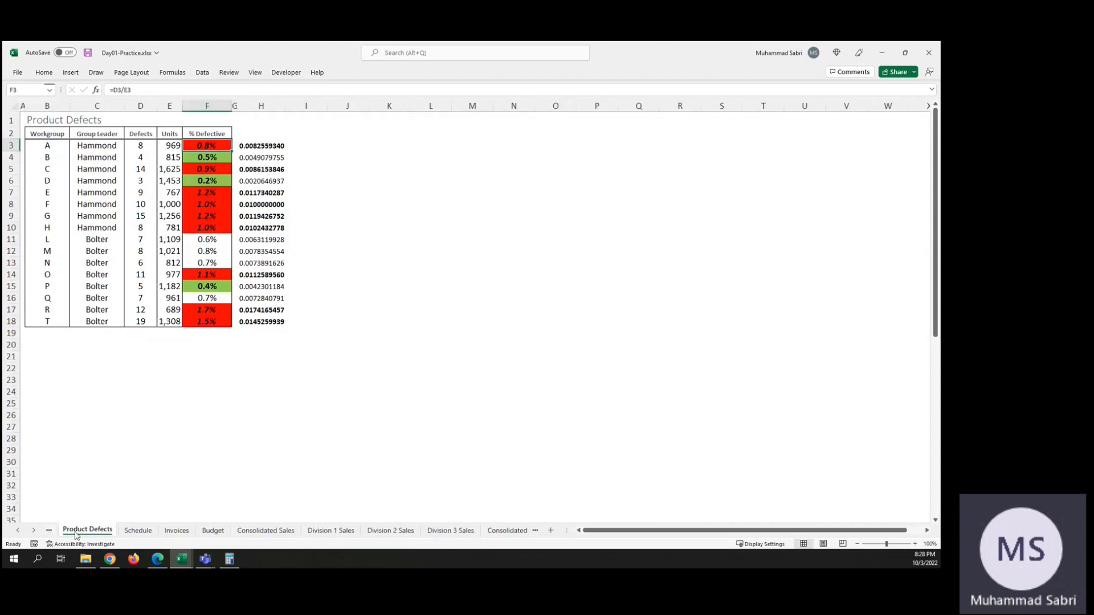
left_click(269, 530)
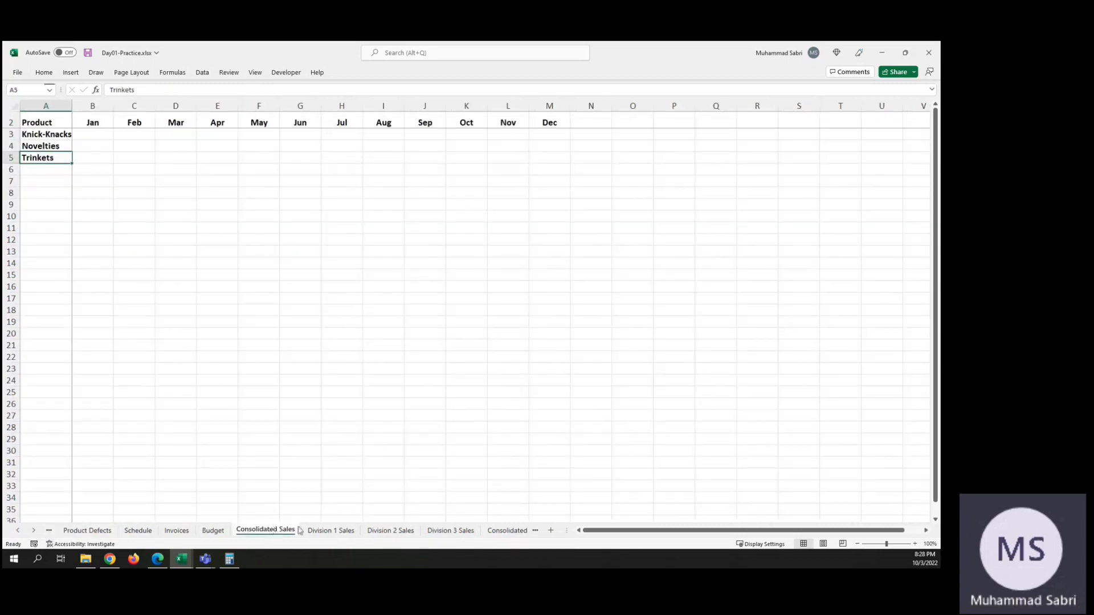
Step: Examine the Division 1 Sales and Consolidated Expenses sheets, the three division expenses sheets, and the Division A, B and C Budget sheets
left_click(334, 533)
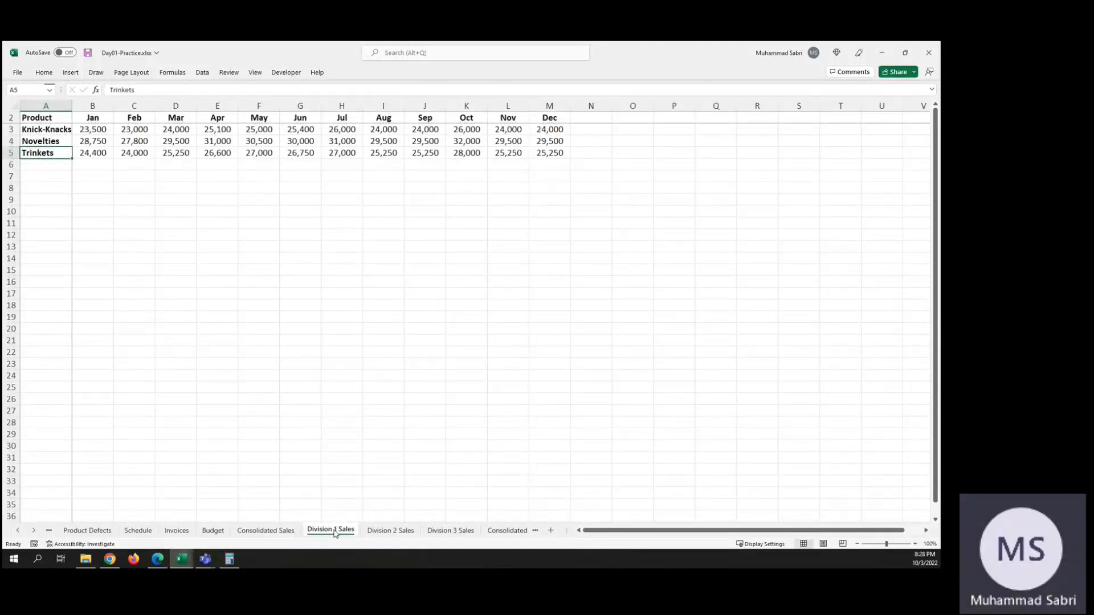
left_click(502, 531)
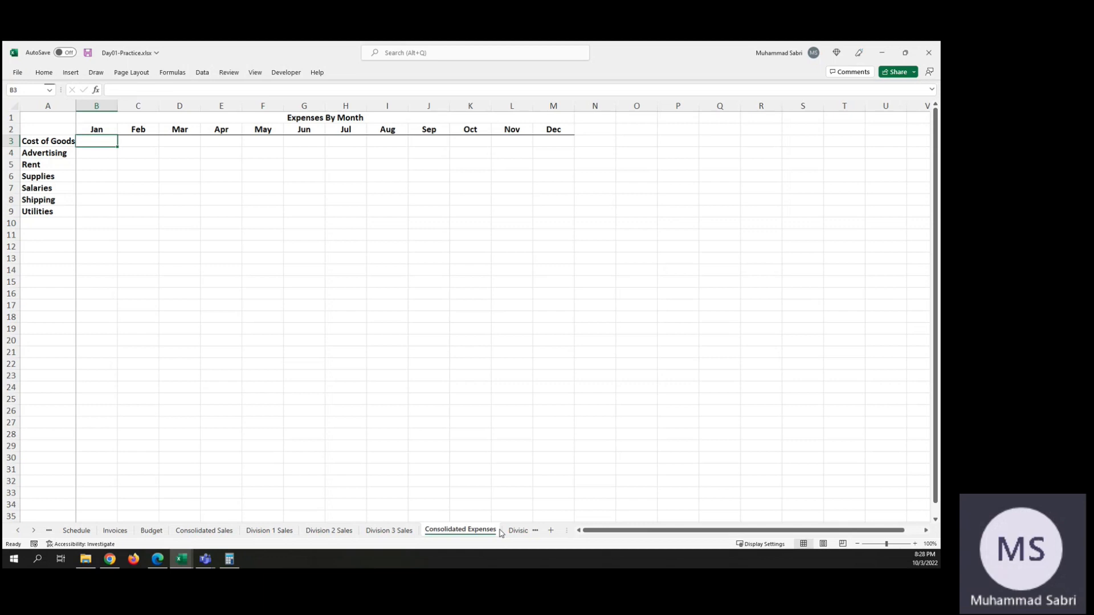
left_click(517, 531)
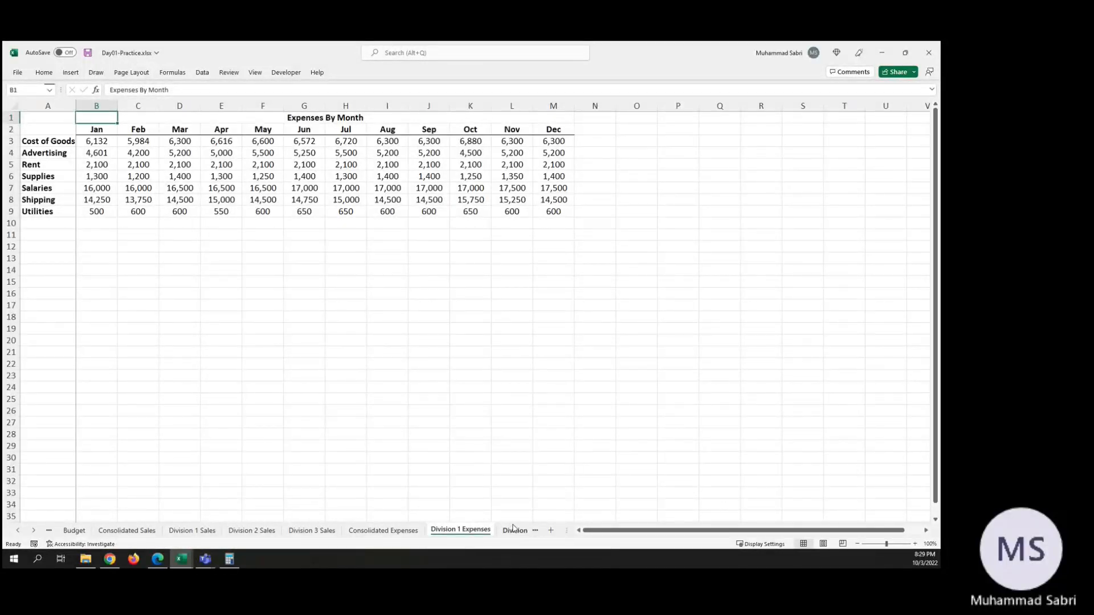
left_click(512, 528)
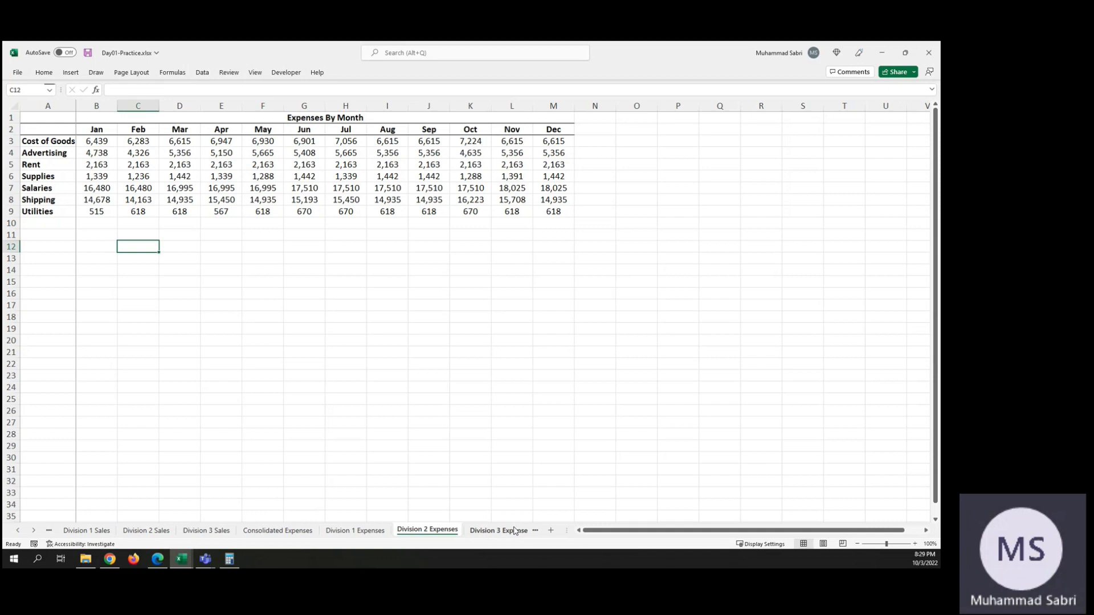
left_click(493, 531)
left_click(498, 531)
left_click(518, 531)
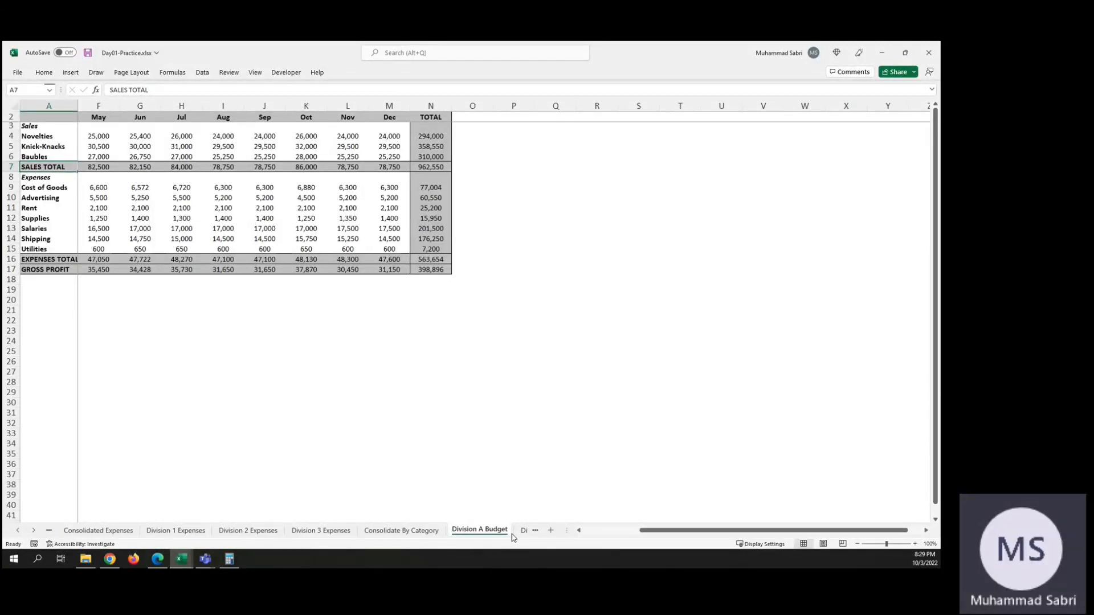
left_click(522, 531)
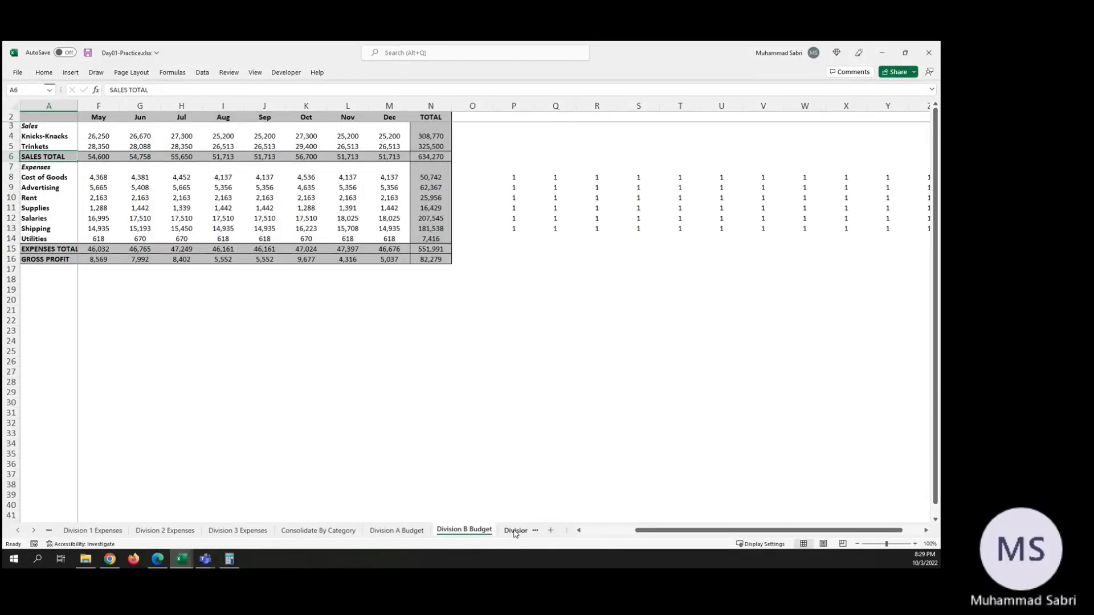
left_click(514, 531)
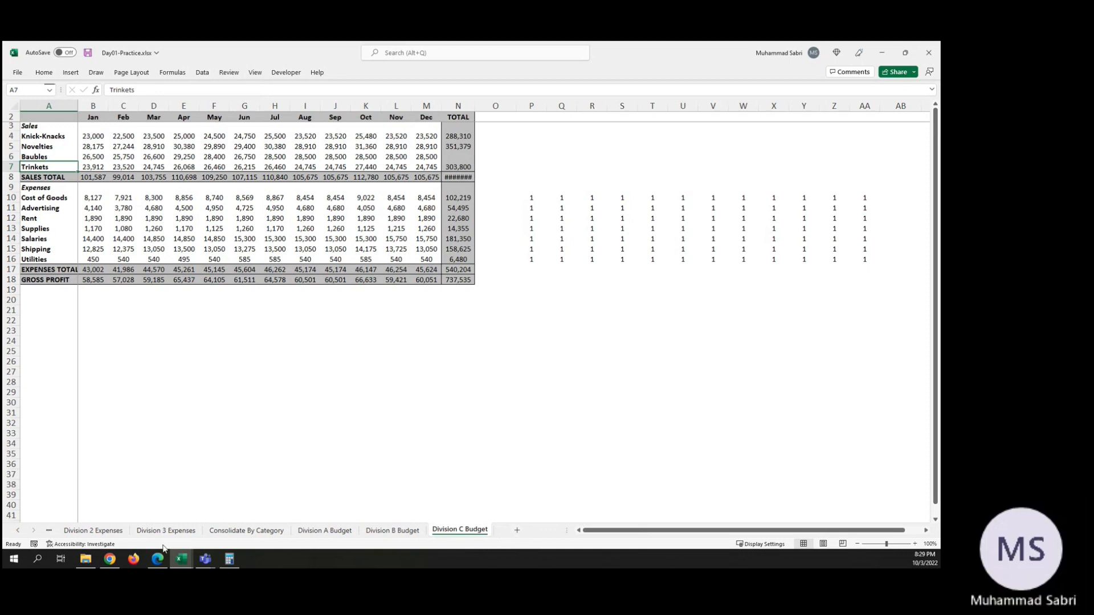
Step: Return to the first sheets of the workbook and open the Budget sheet, passing through Sales Rep Sales and Invoices
left_click(17, 532)
left_click(17, 531)
left_click(17, 532)
left_click(18, 531)
left_click(18, 532)
left_click(18, 531)
left_click(17, 531)
left_click(17, 532)
left_click(17, 531)
left_click(18, 531)
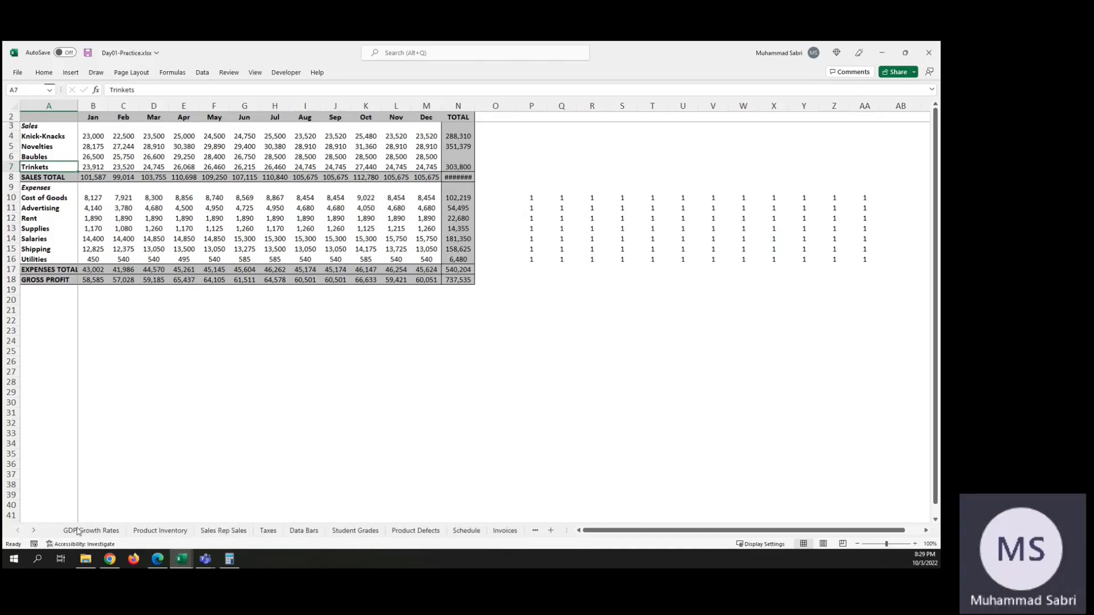
left_click_drag(238, 531, 274, 522)
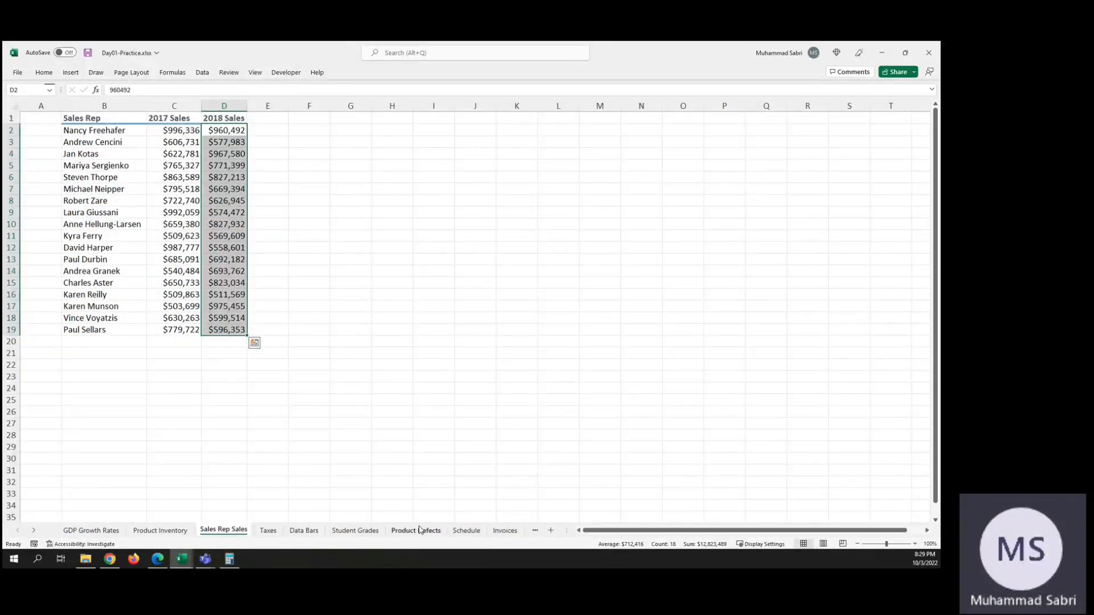
left_click(511, 531)
left_click(535, 531)
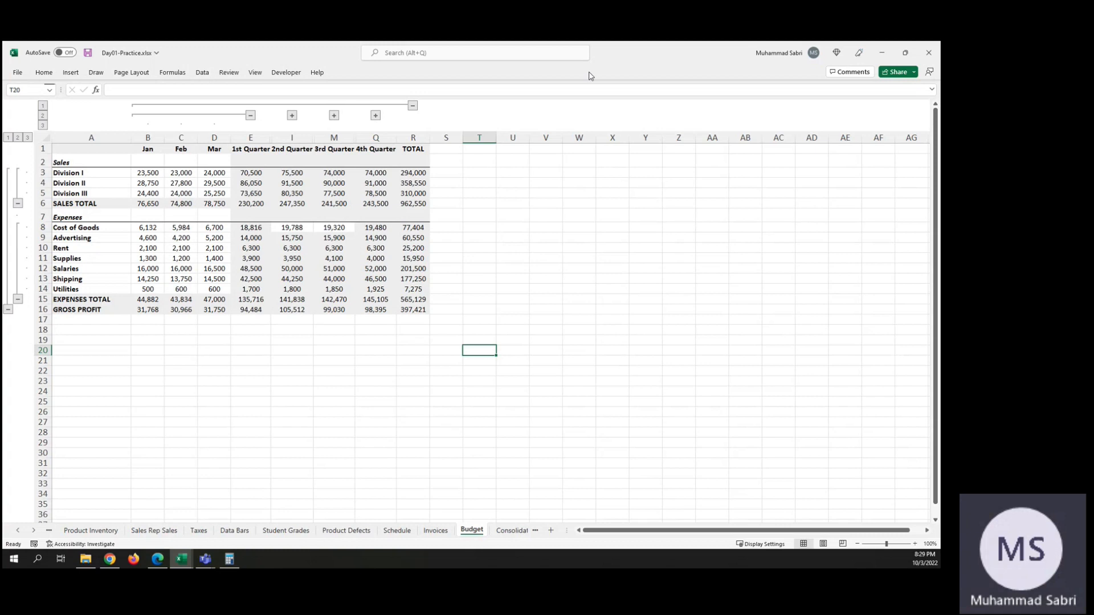
Step: Clear the existing row and column outline from the Budget sheet
left_click(203, 72)
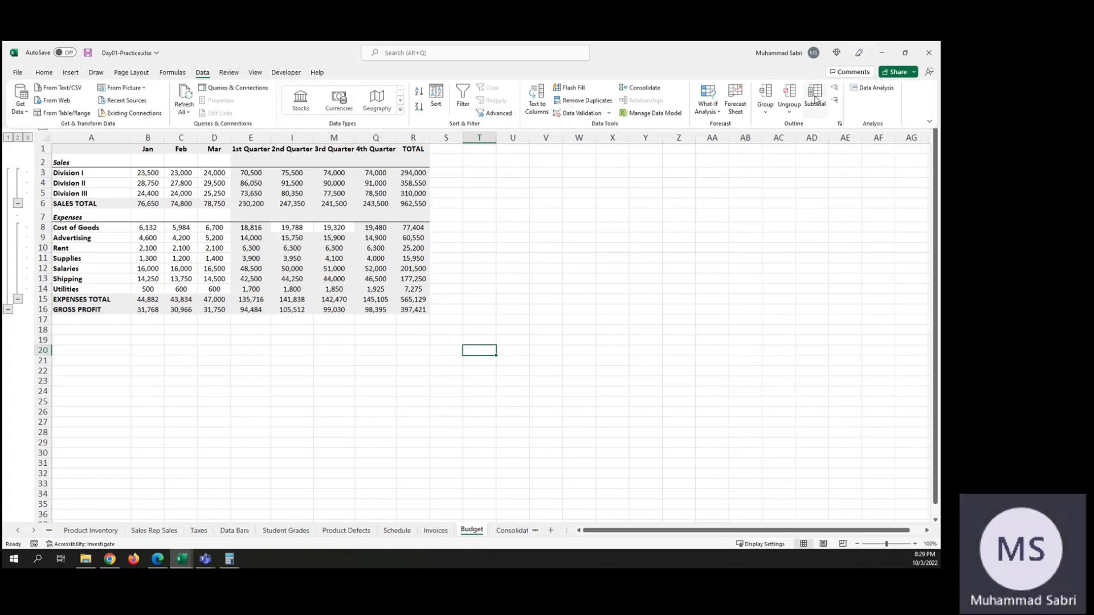
left_click(792, 114)
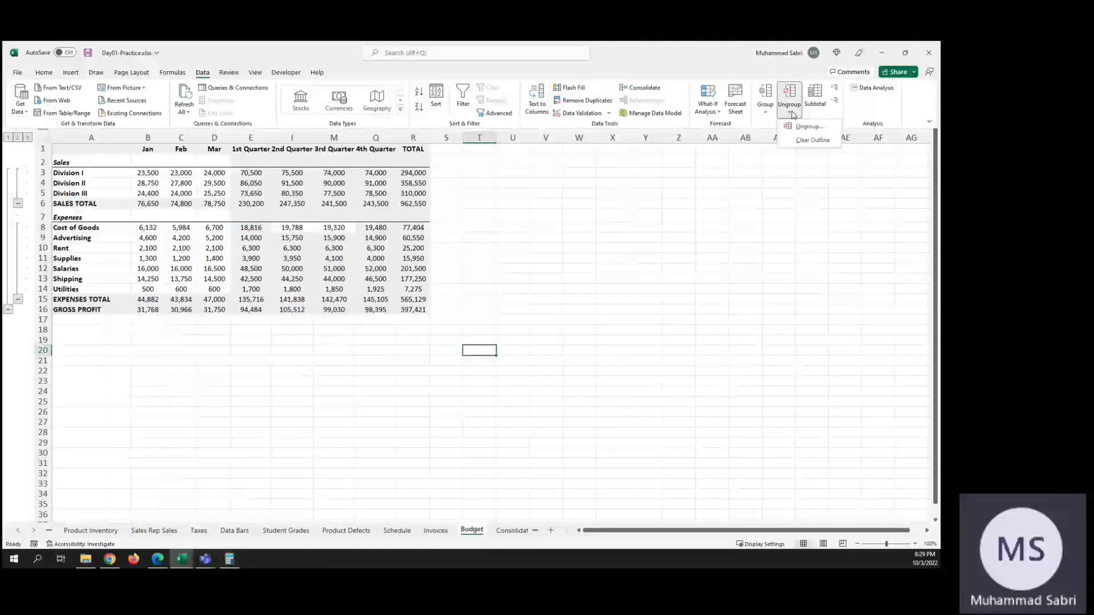
left_click(813, 140)
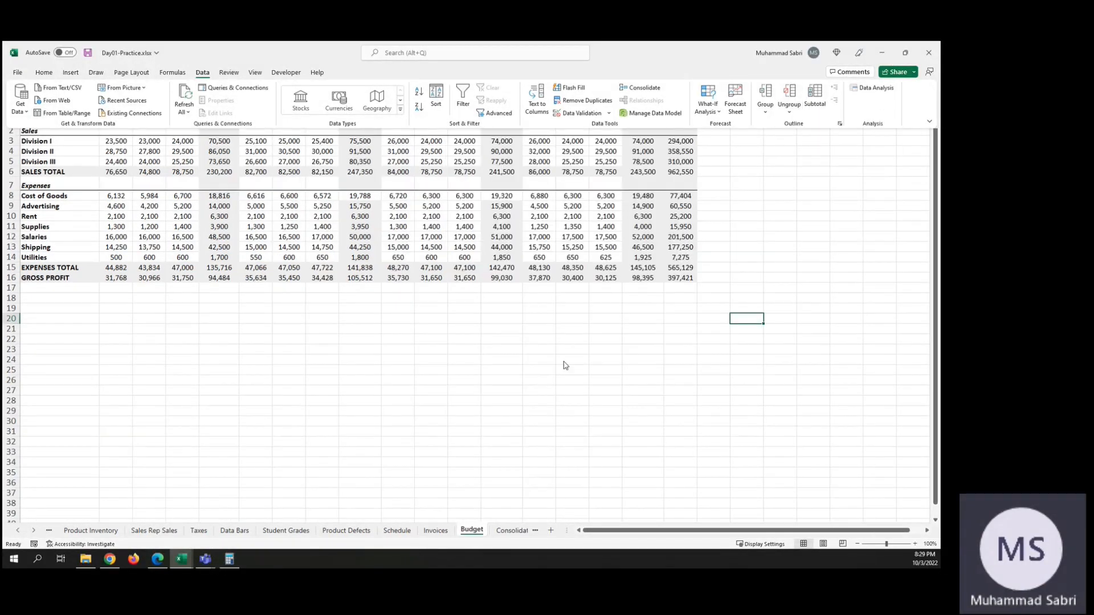
key("ctrl+F1")
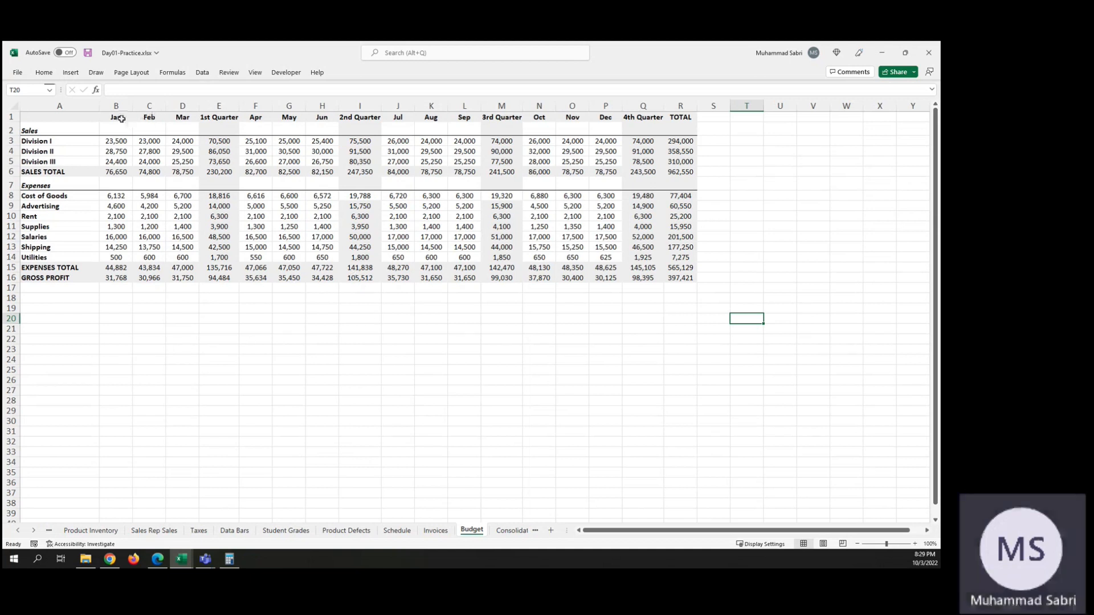
Step: Examine the sum formulas behind Division I's quarterly sales and the 1st Quarter sales total
left_click(226, 139)
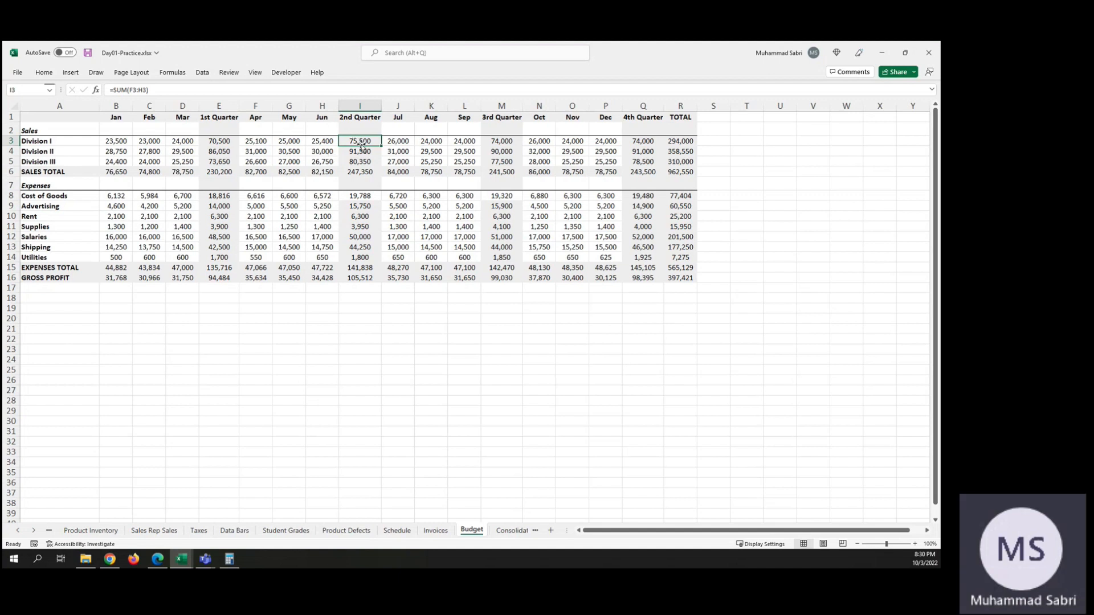
left_click(210, 174)
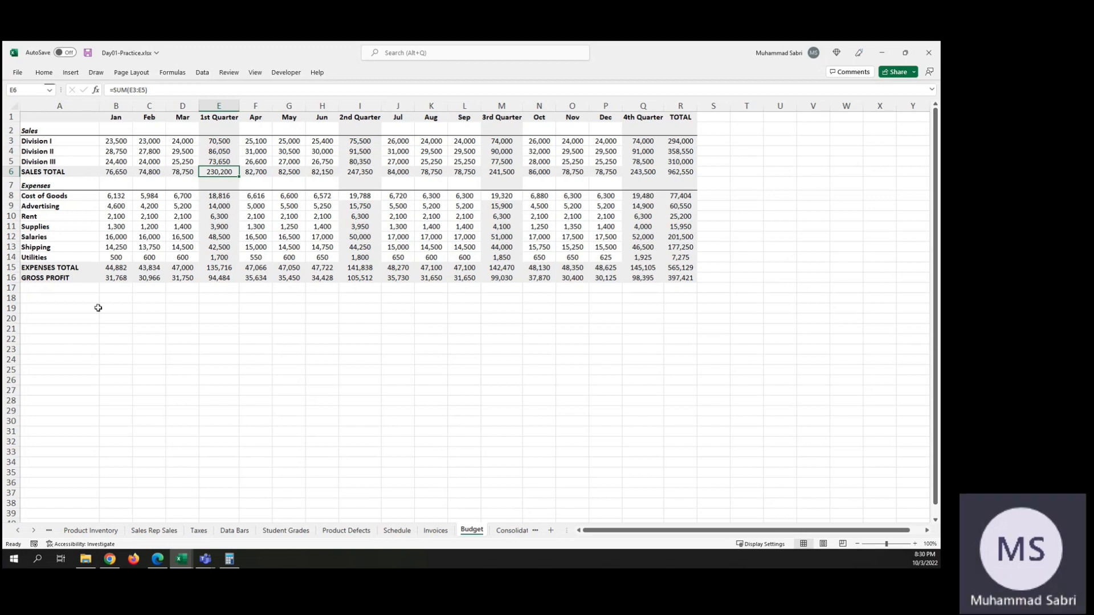
left_click(55, 296)
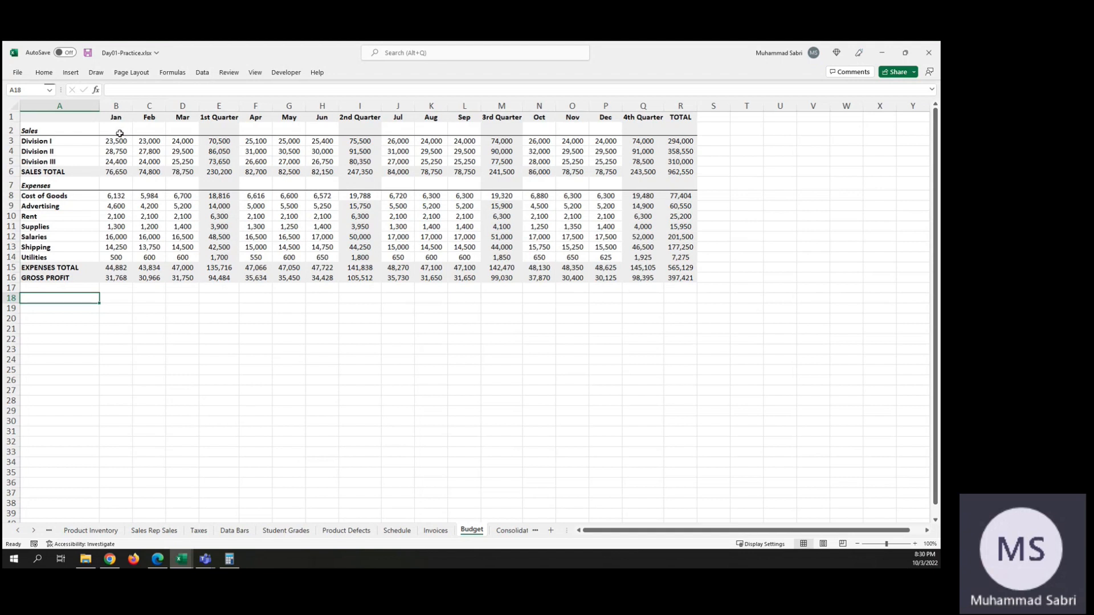
left_click(222, 139)
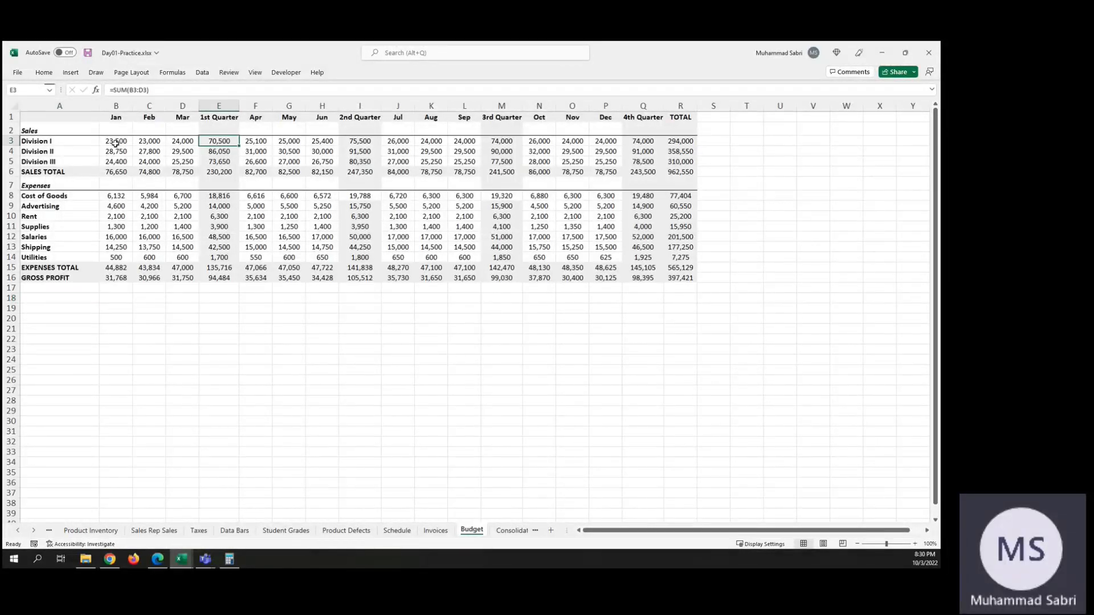
left_click(361, 140)
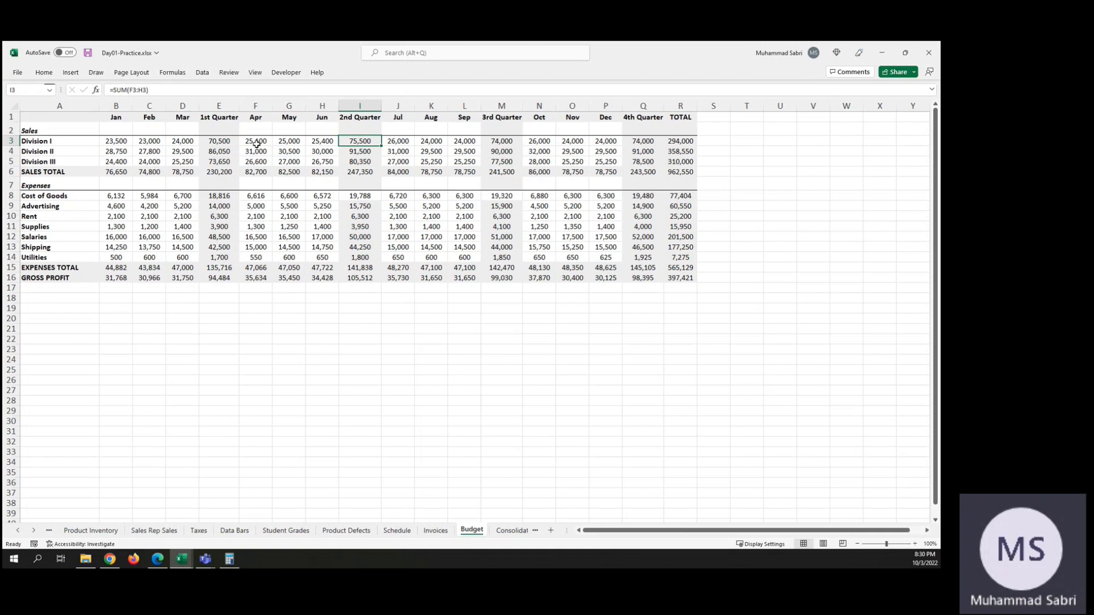
left_click(506, 139)
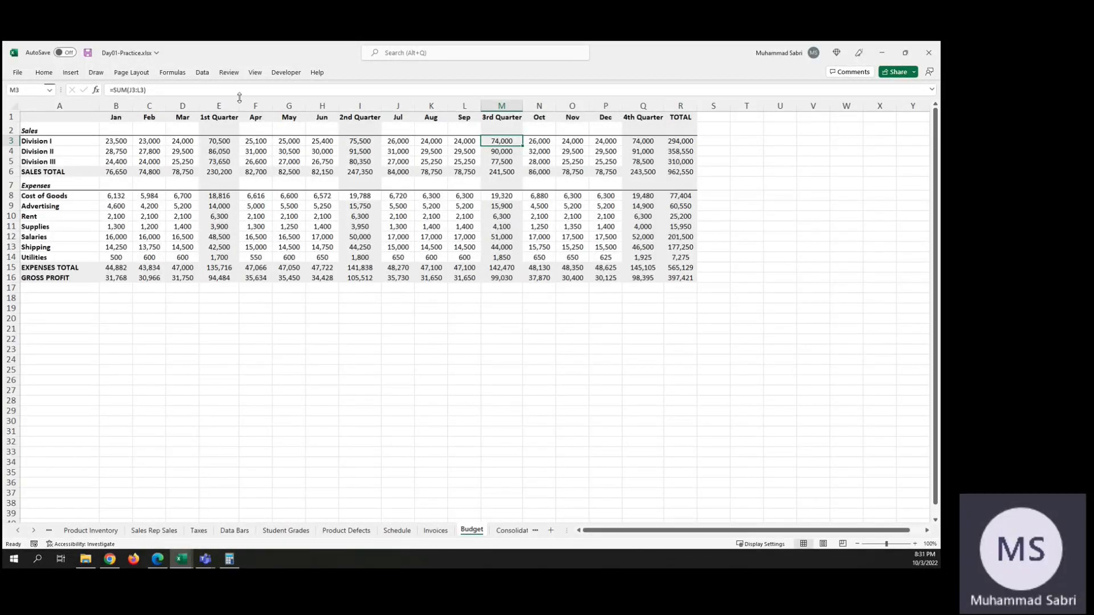
left_click(203, 72)
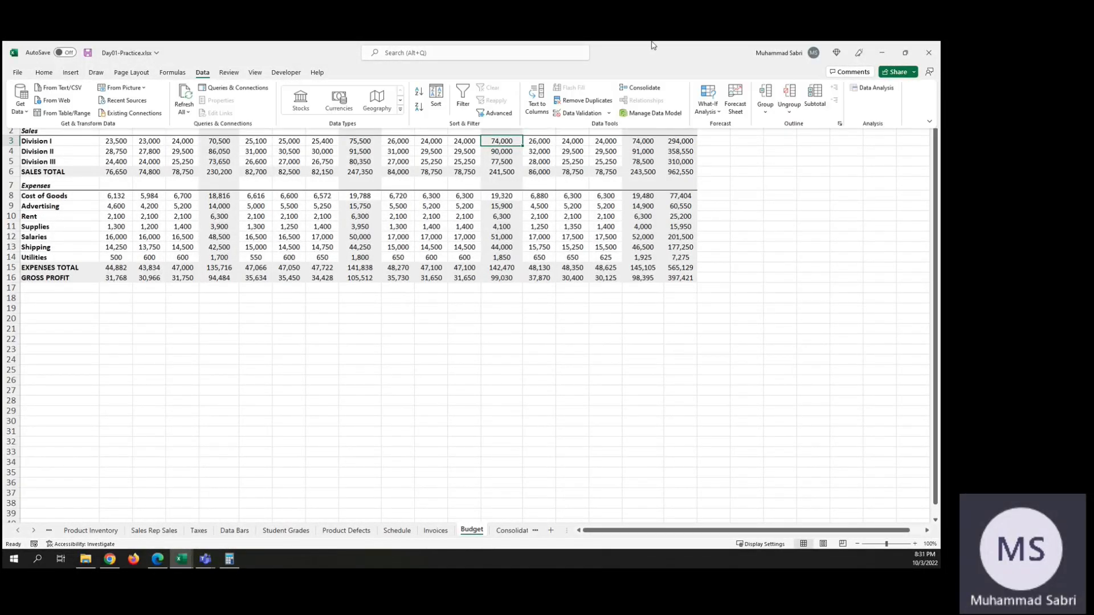
left_click(767, 96)
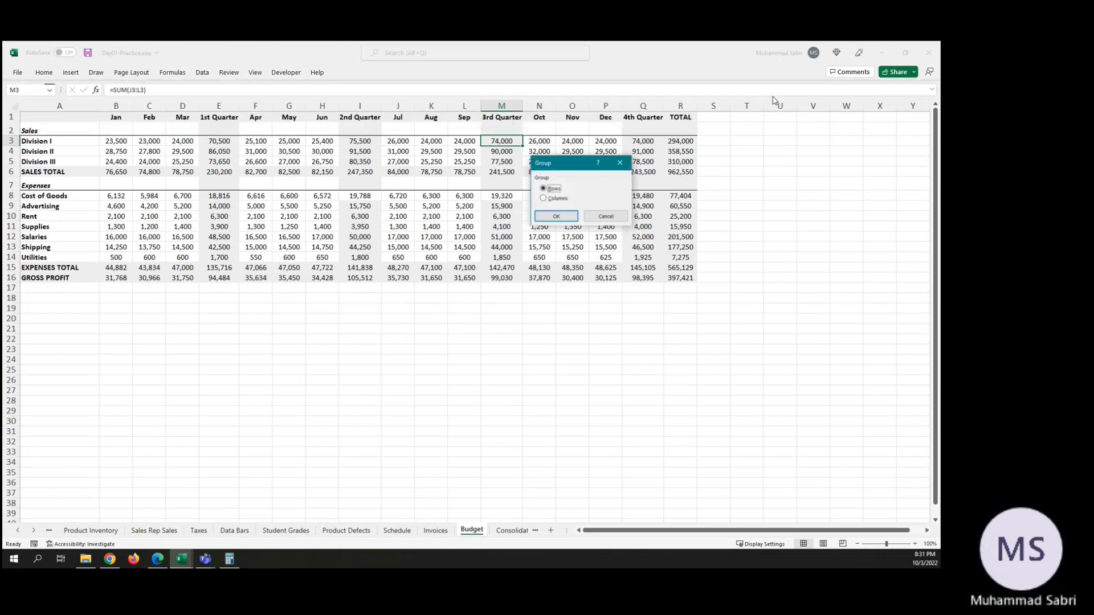
left_click(605, 216)
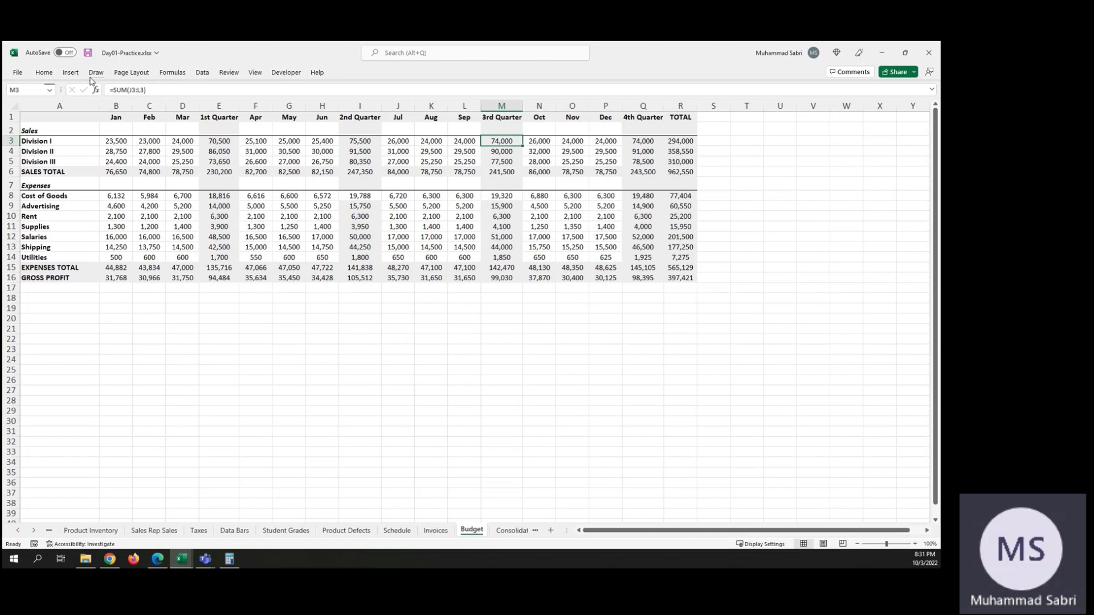
left_click(205, 73)
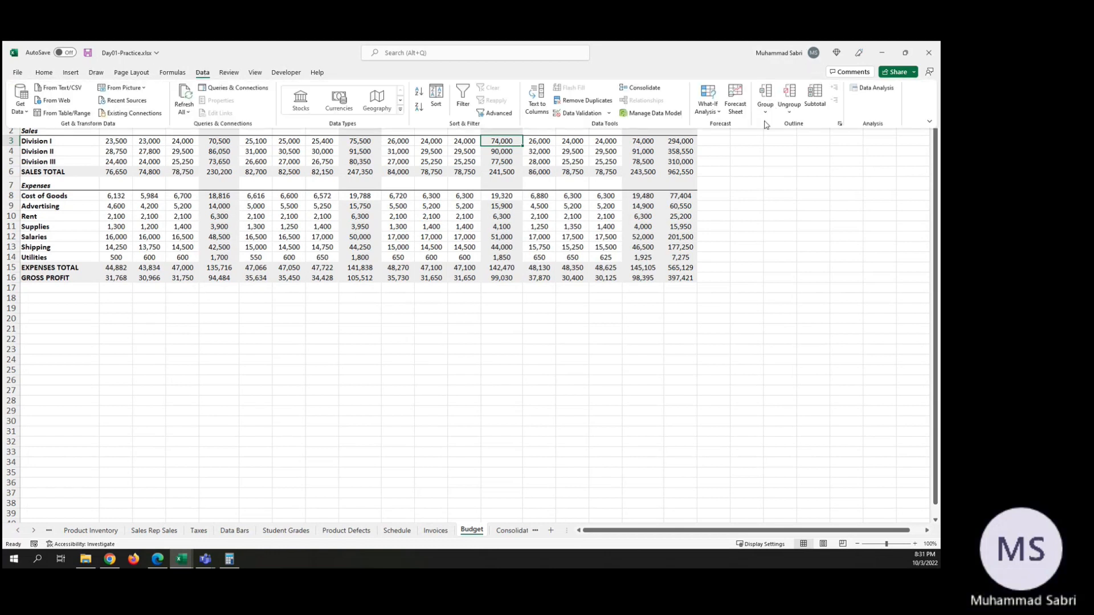
left_click(816, 94)
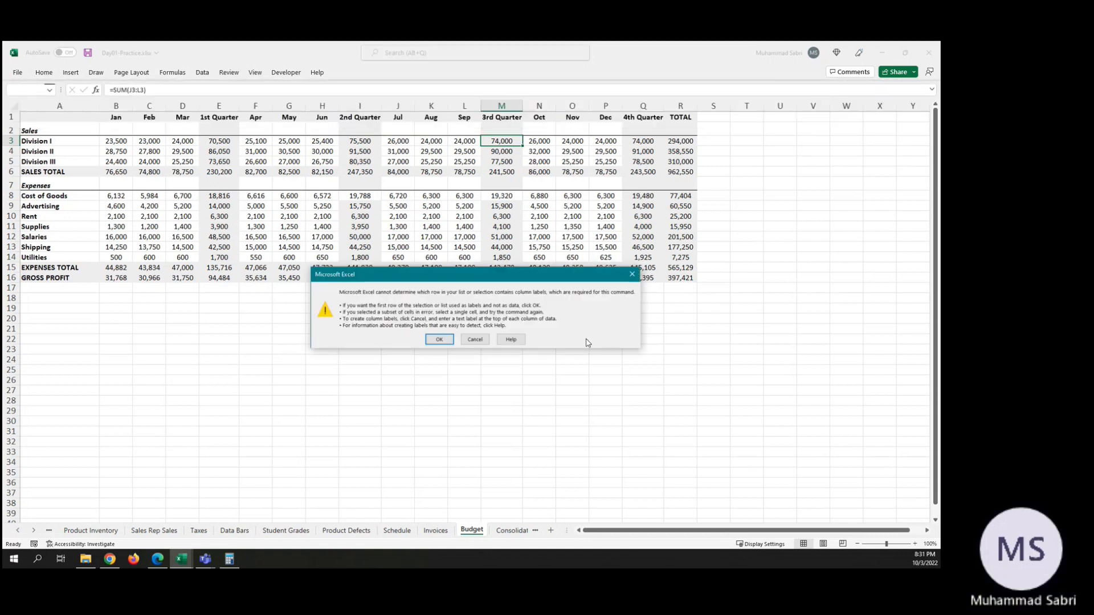
left_click(476, 339)
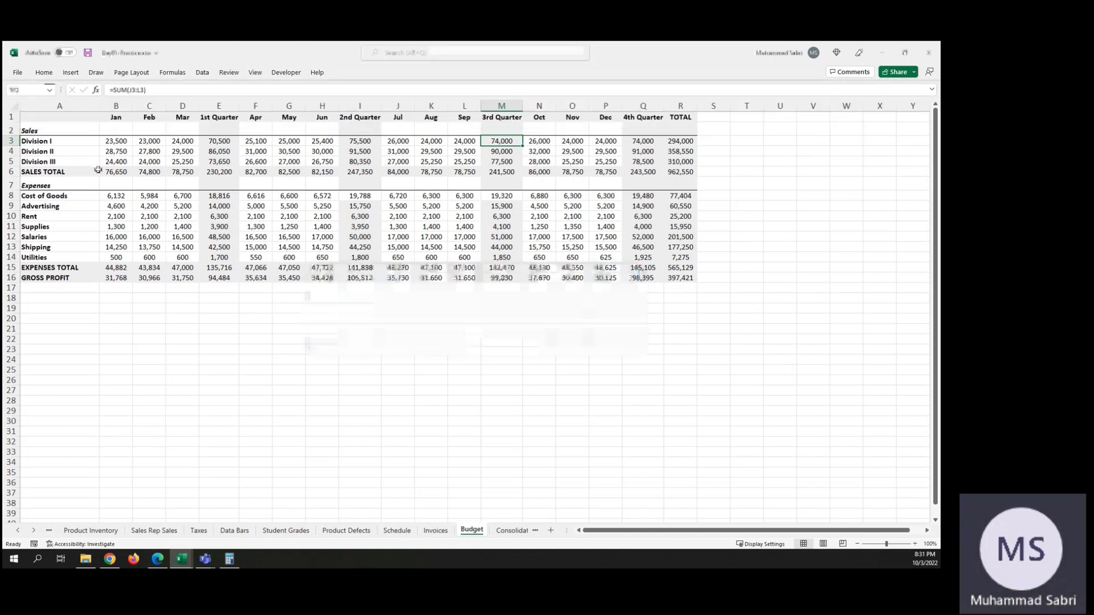
Step: Apply Auto Outline to the Budget sheet to group its rows and columns from the existing formulas
left_click(202, 72)
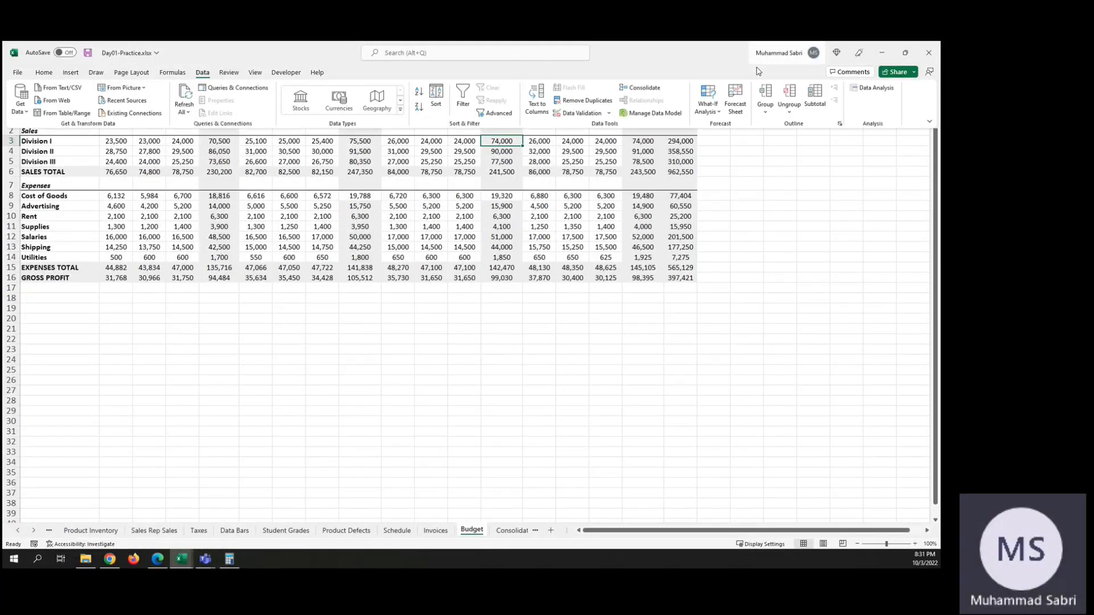
left_click(765, 112)
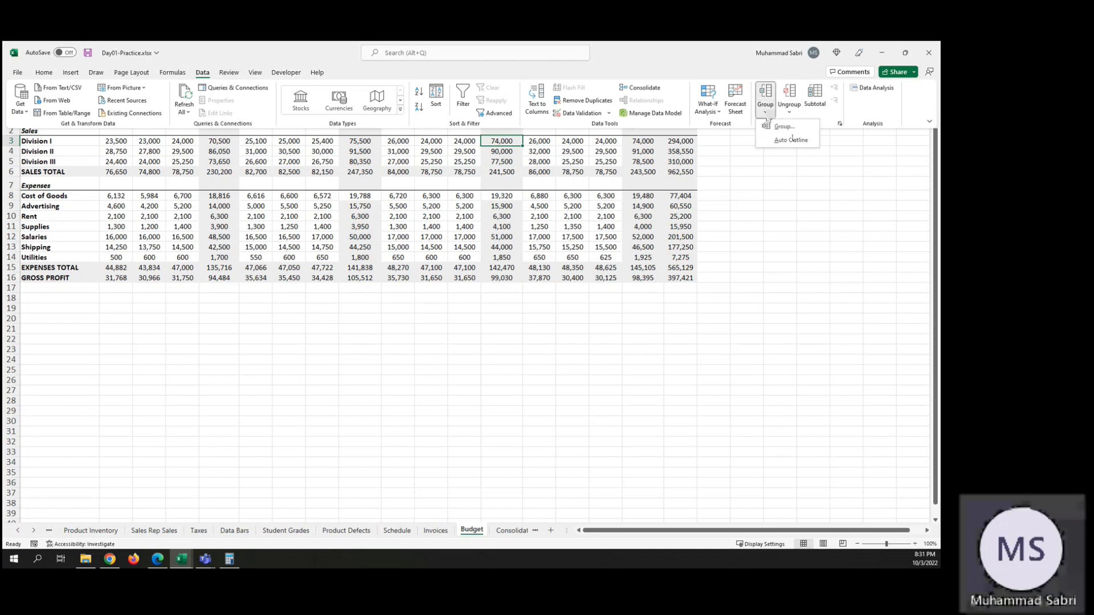
left_click(791, 140)
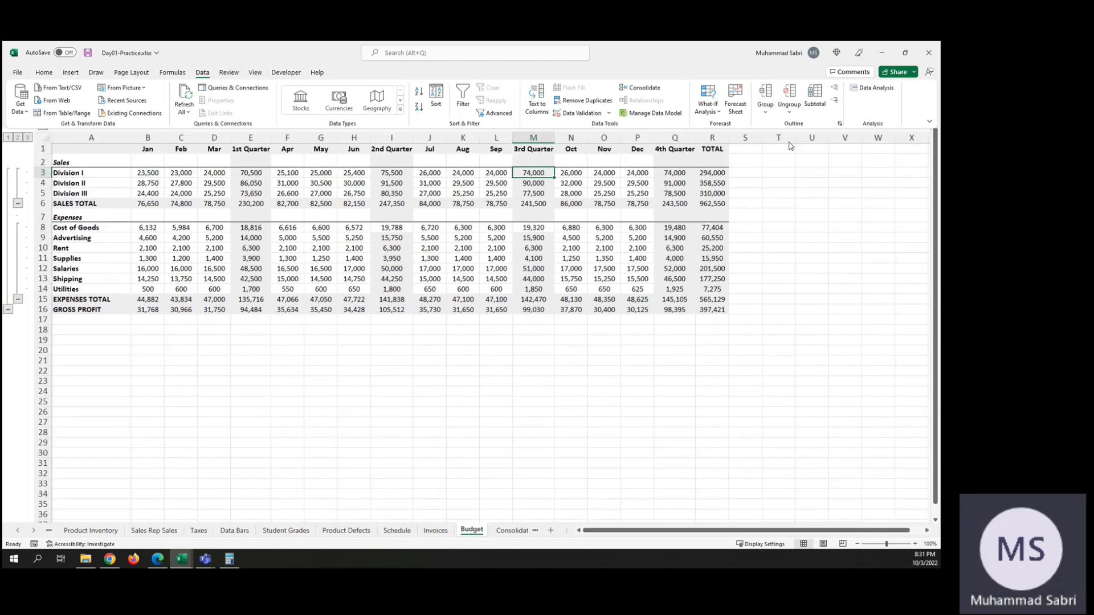
left_click(466, 228)
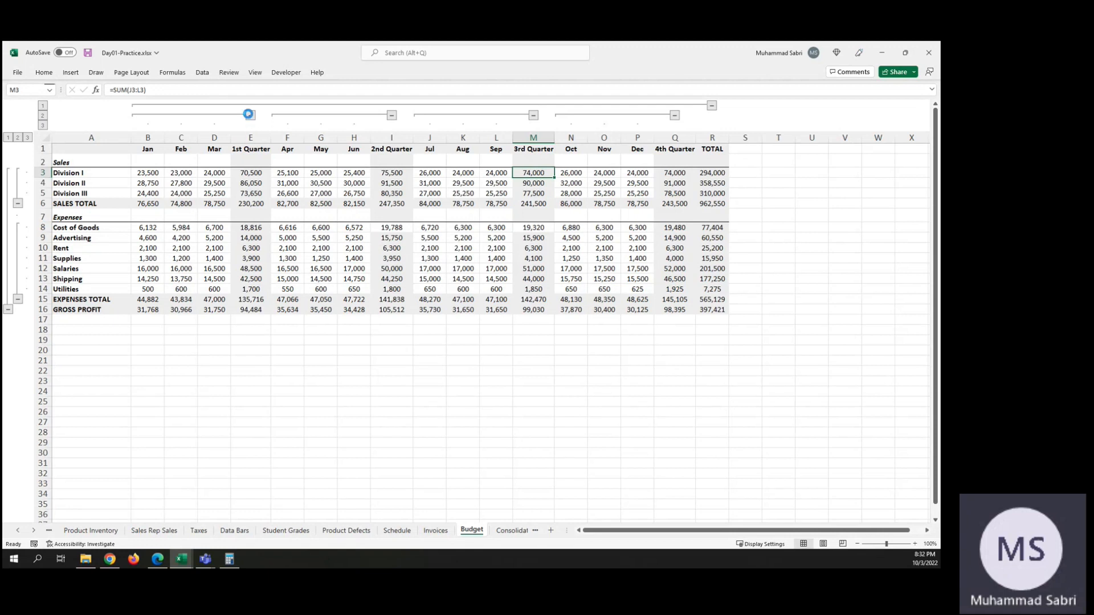
Step: Collapse and re-expand the 1st Quarter's month columns twice, and collapse the month columns of the 2nd Quarter
left_click(250, 115)
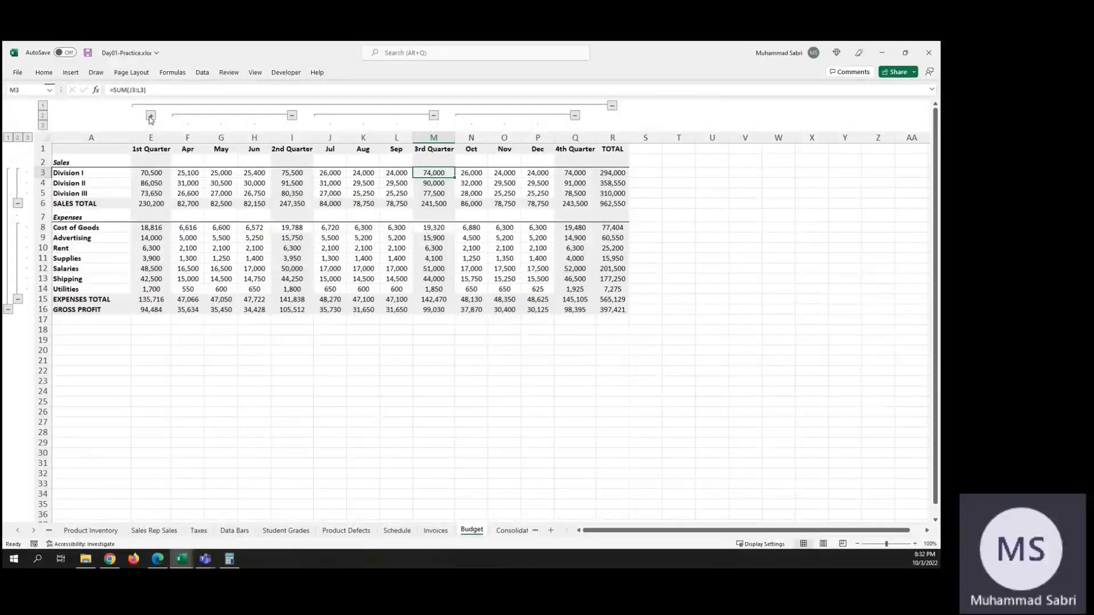
left_click(150, 116)
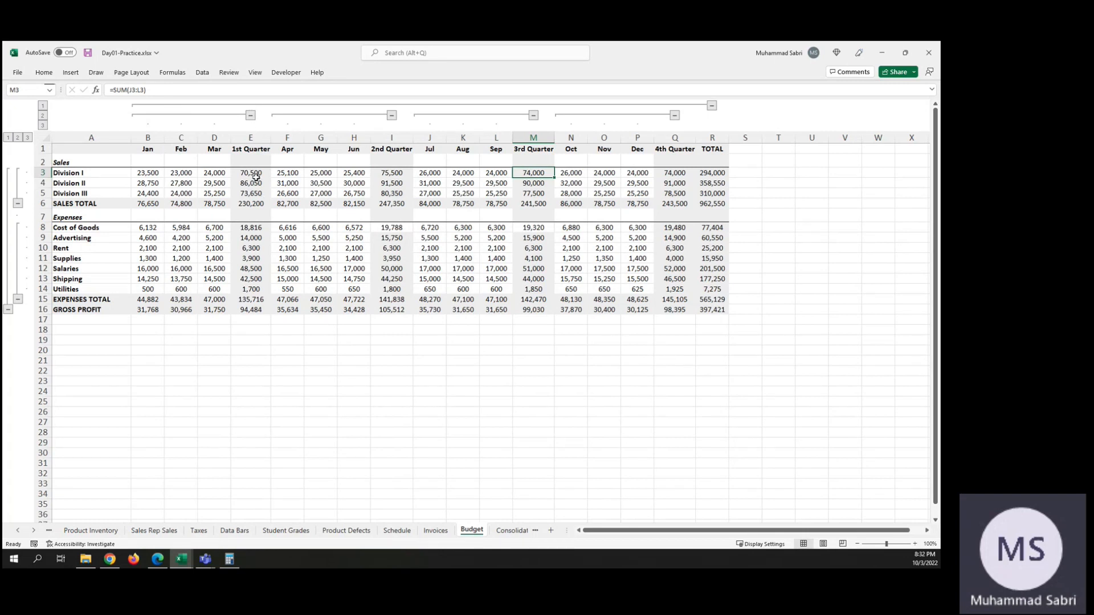
left_click(252, 116)
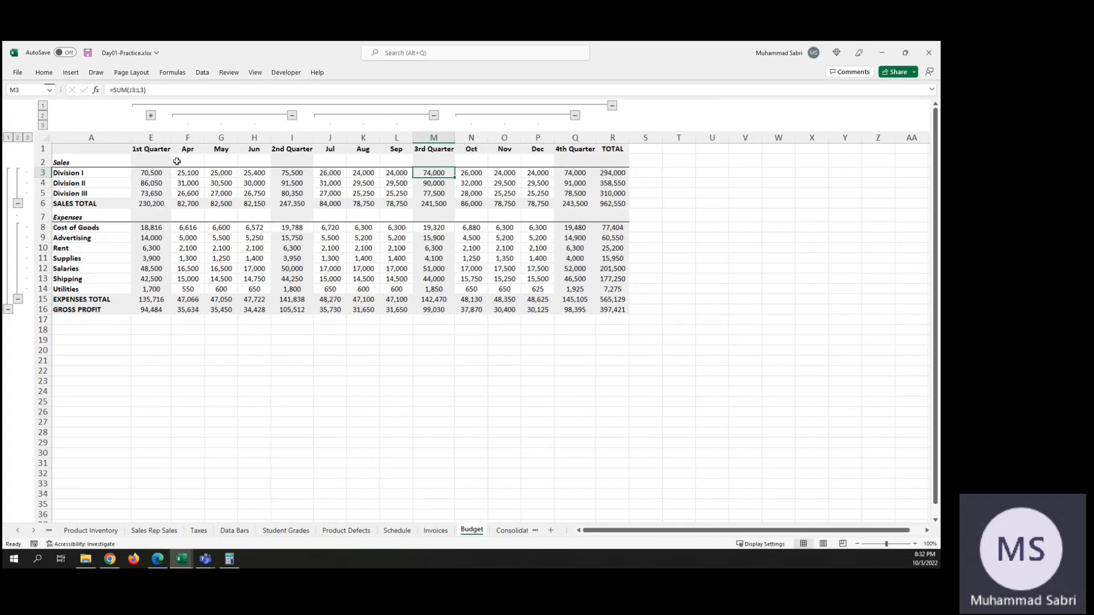
left_click(151, 116)
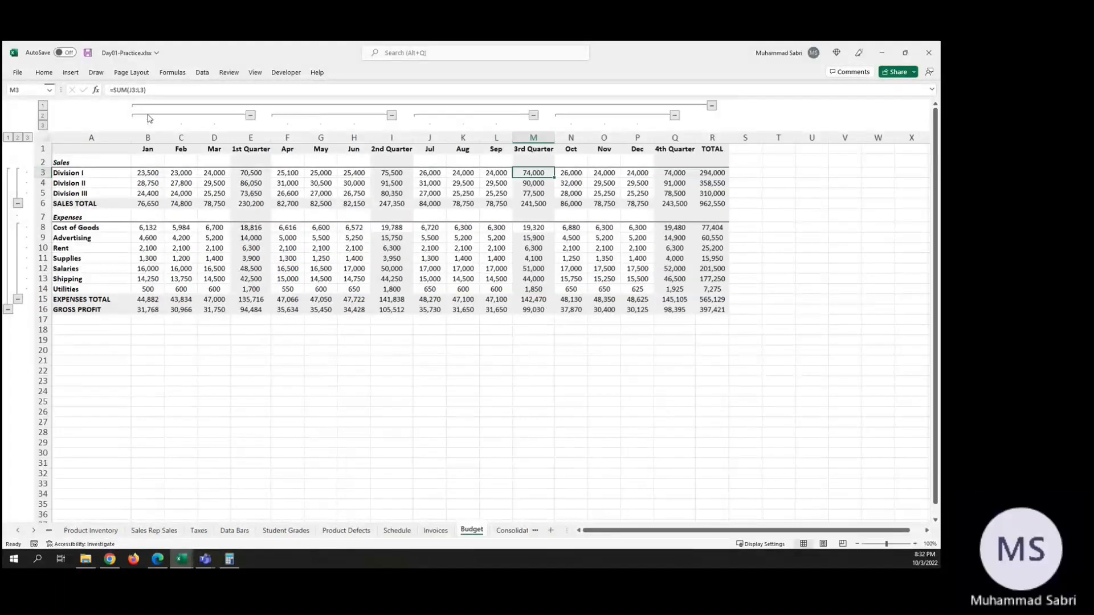
left_click(391, 115)
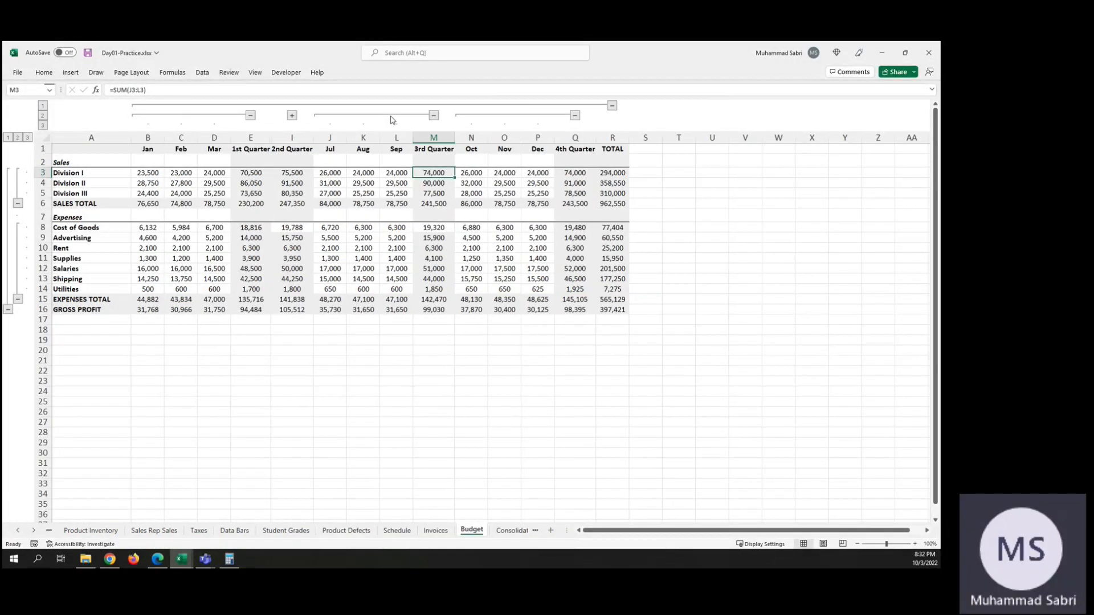
Step: Re-expand the 2nd Quarter's month columns, then collapse and re-expand all columns grouped under TOTAL
left_click(292, 116)
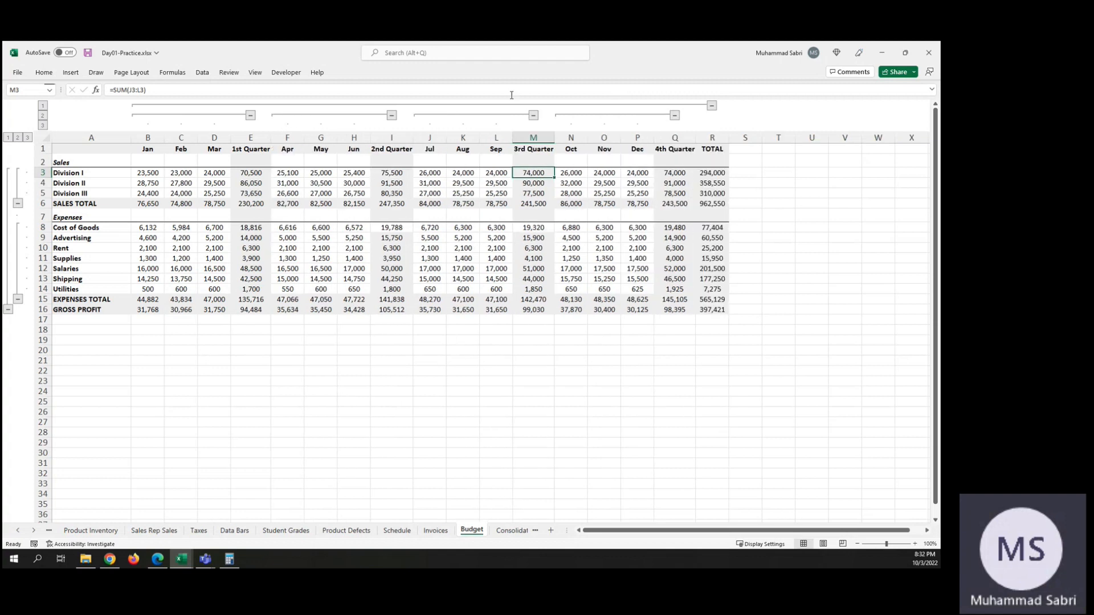
left_click(712, 106)
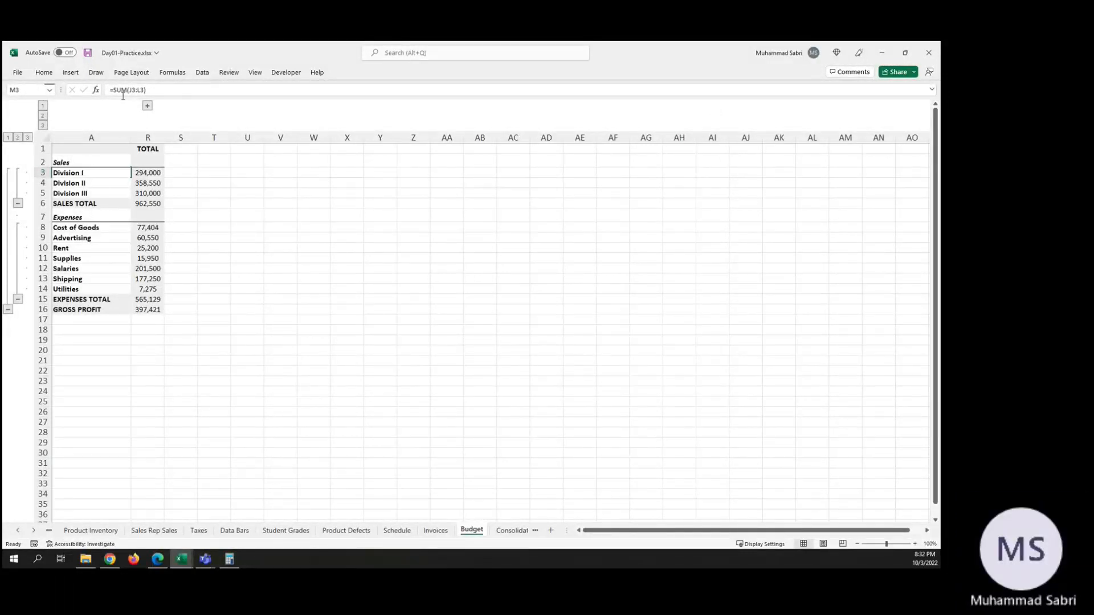
left_click(147, 106)
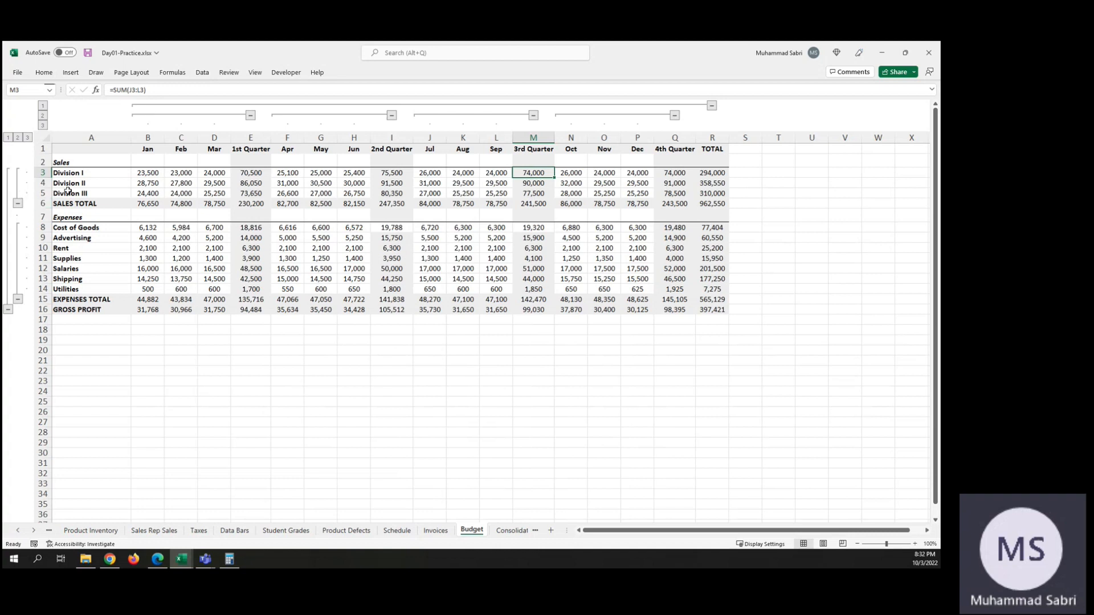
left_click(148, 204)
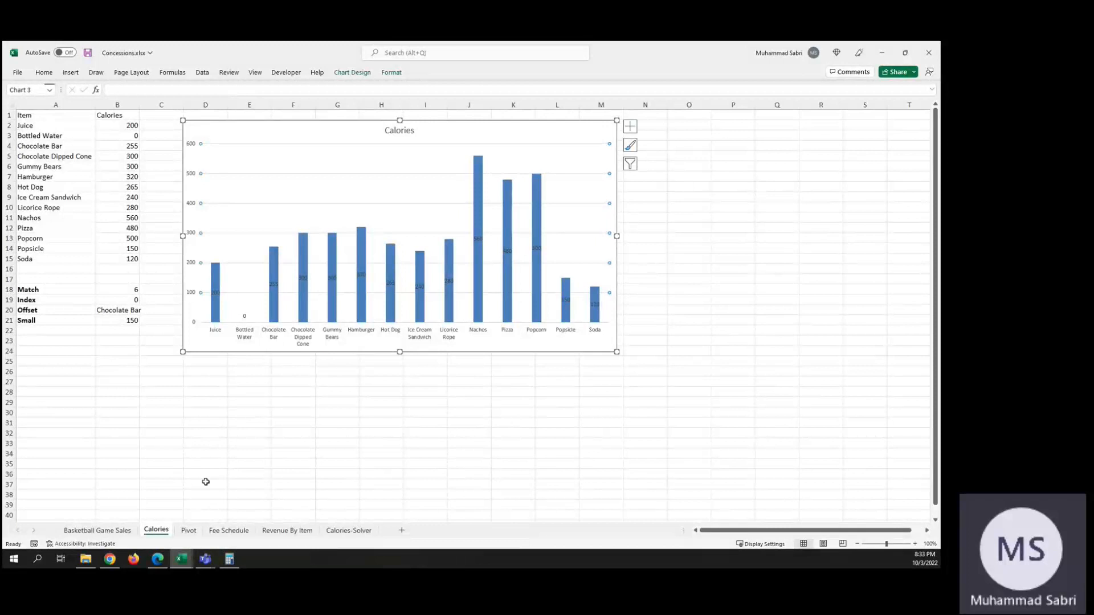
Step: Return to the Day01-Practice.xlsx workbook and clear the outline from the Budget sheet
mouse_move(192, 564)
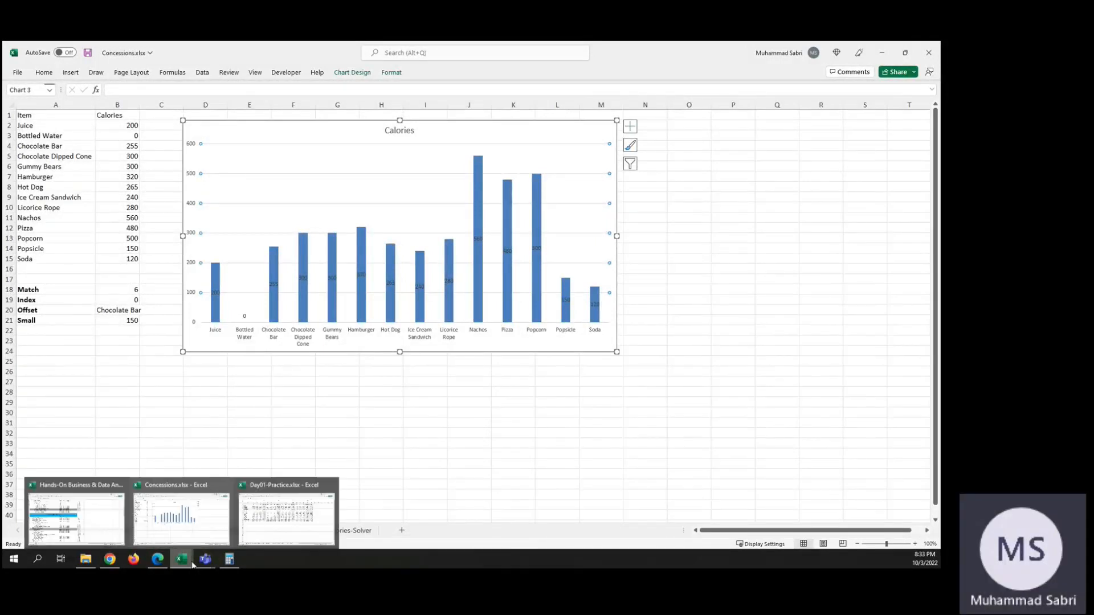
left_click(261, 521)
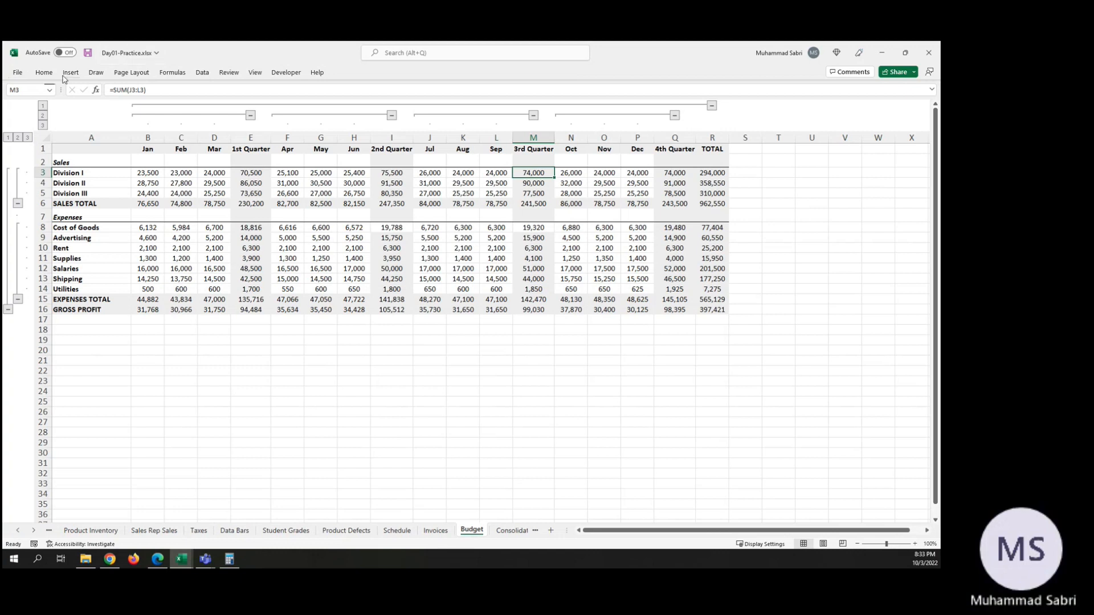
left_click(209, 73)
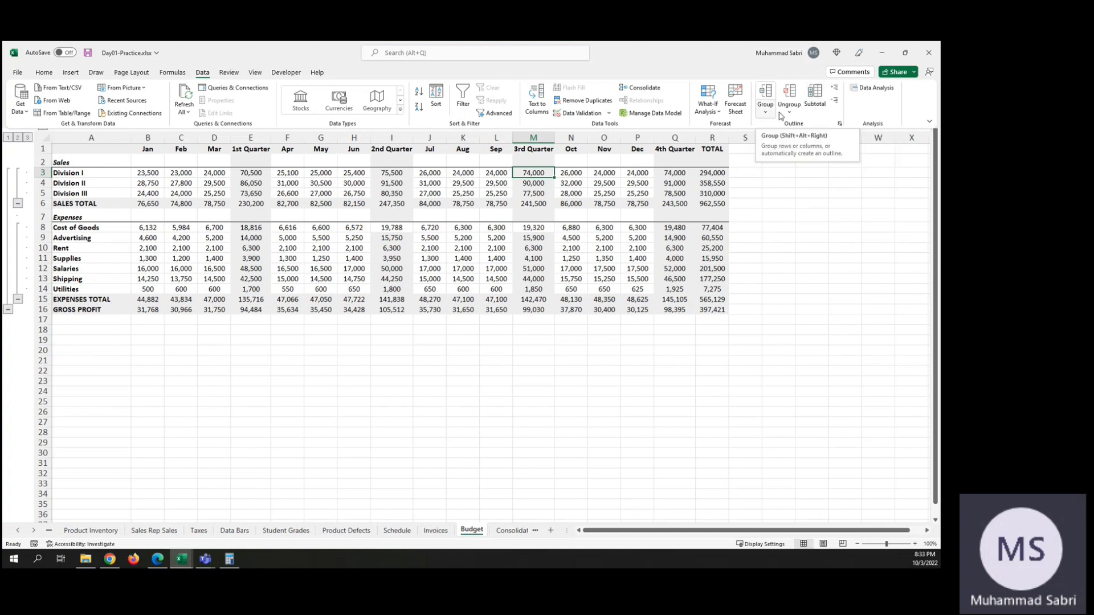
left_click(790, 111)
left_click(813, 139)
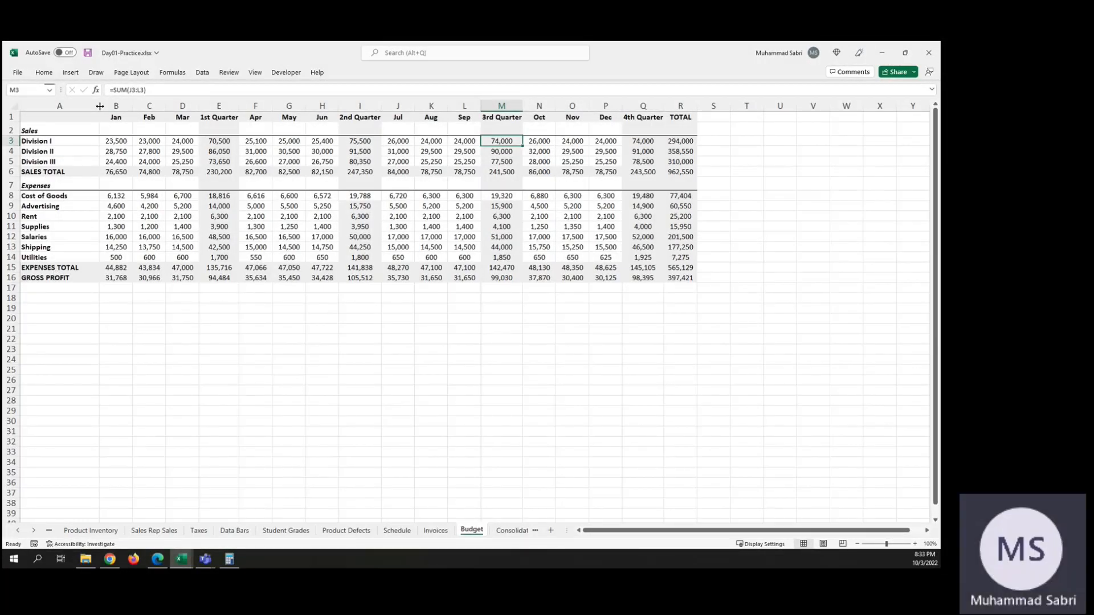
Step: Reapply Auto Outline to the Budget sheet, starting from the Division I label cell
left_click(43, 143)
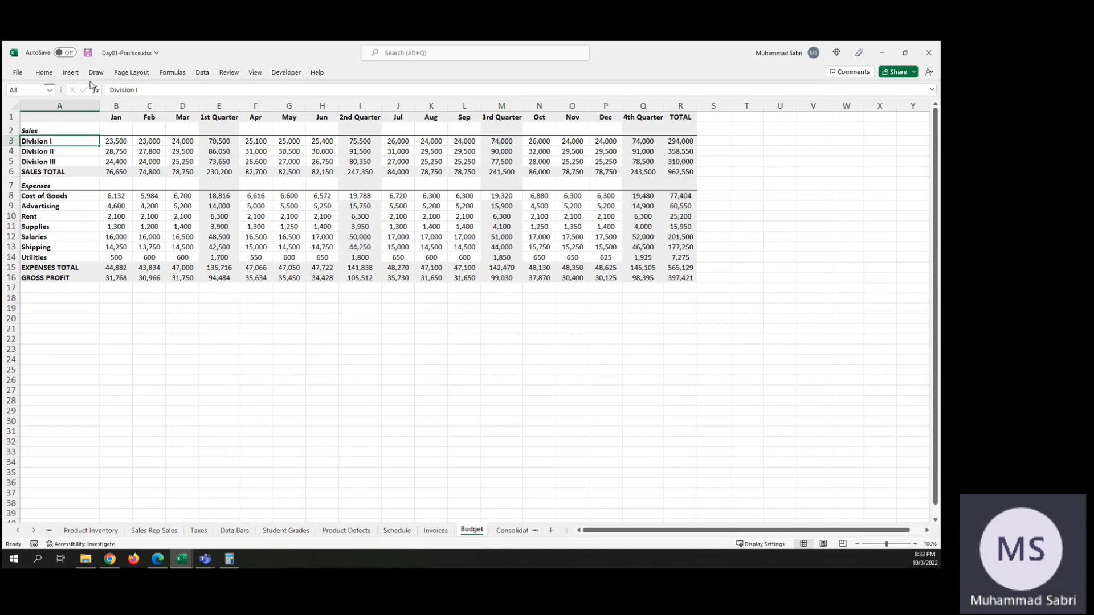
left_click(203, 73)
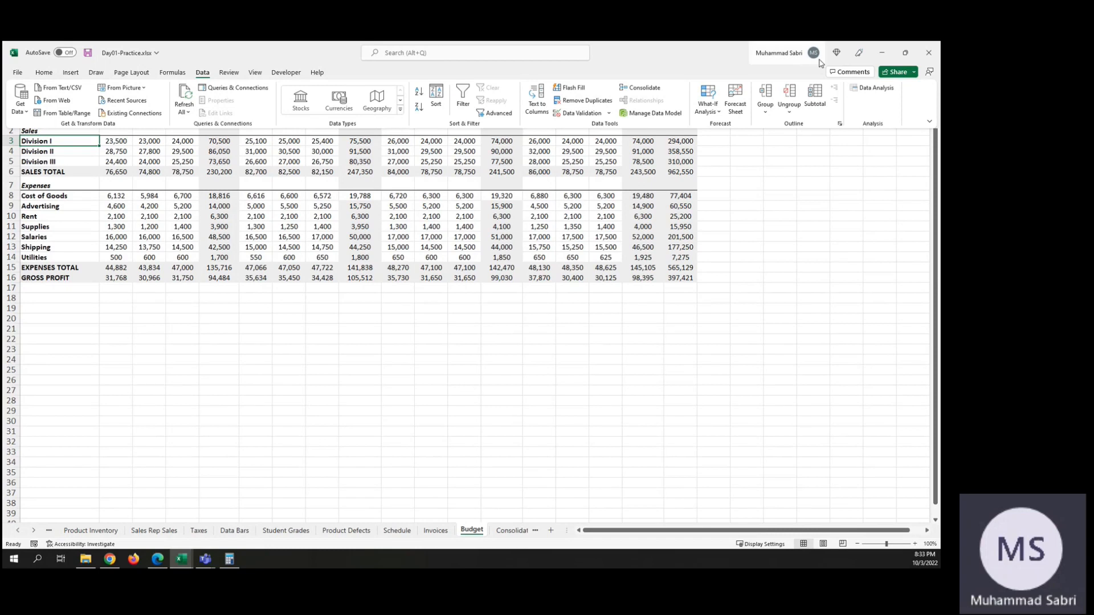
left_click(762, 113)
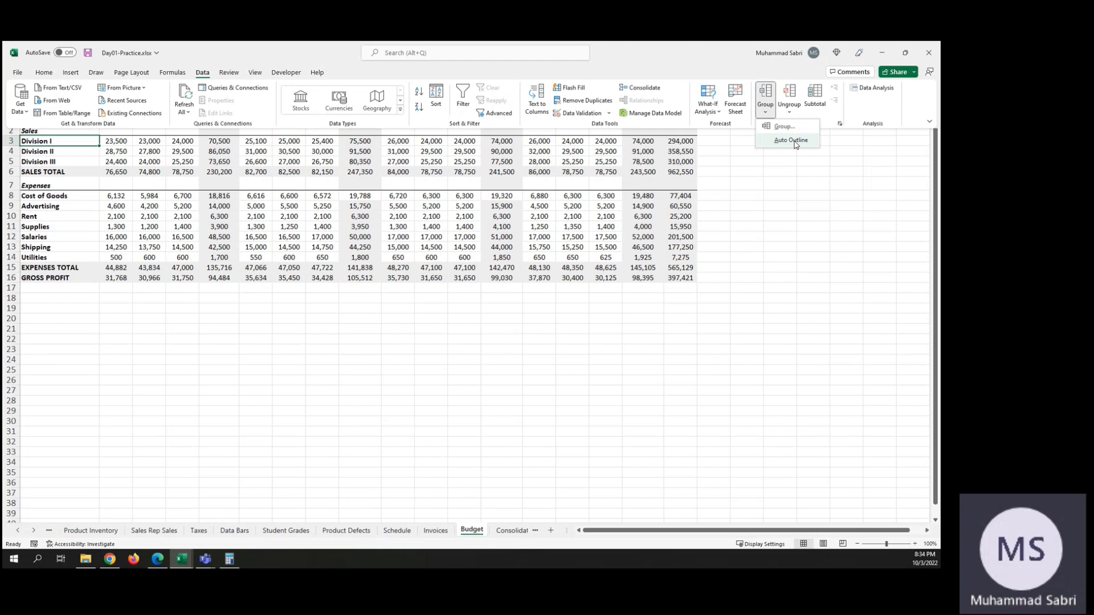
left_click(796, 145)
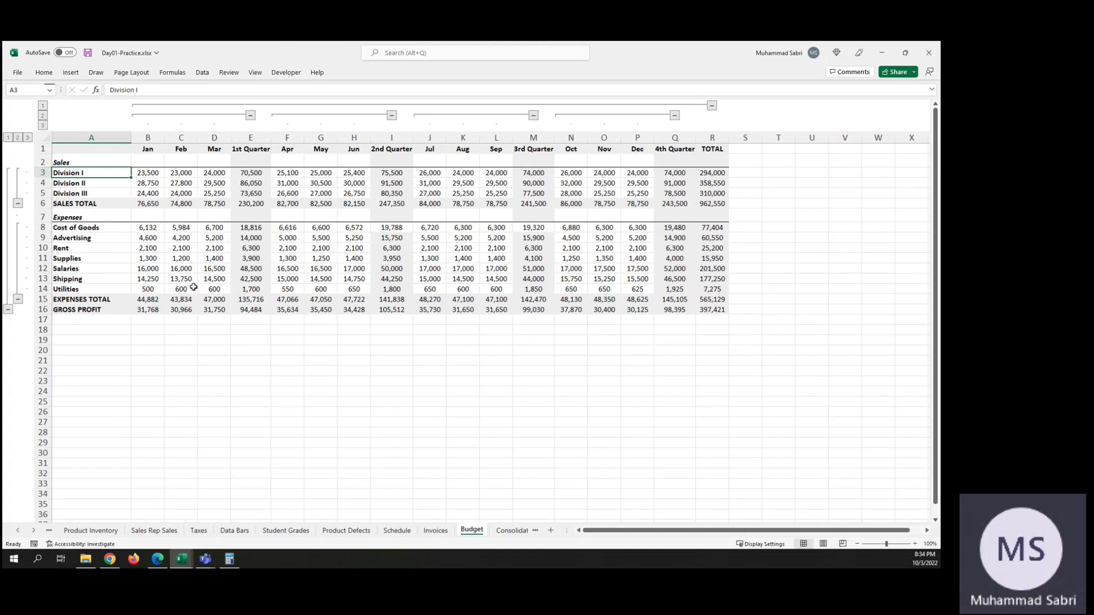
Step: Collapse every row and column group of the Budget outline, level by level, down to gross profit in the TOTAL column
left_click(18, 299)
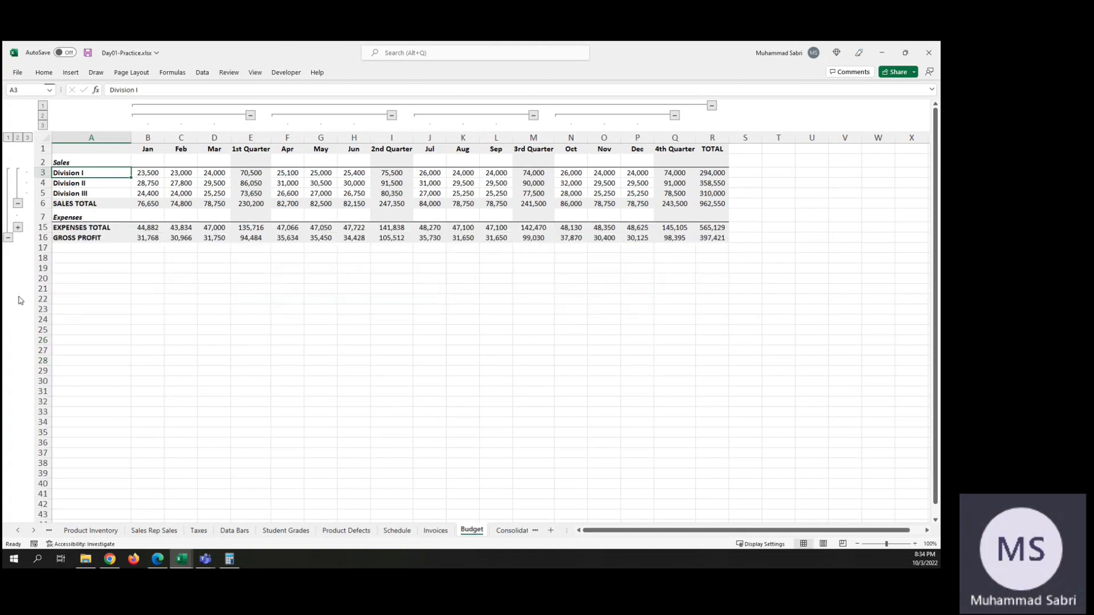
left_click(17, 204)
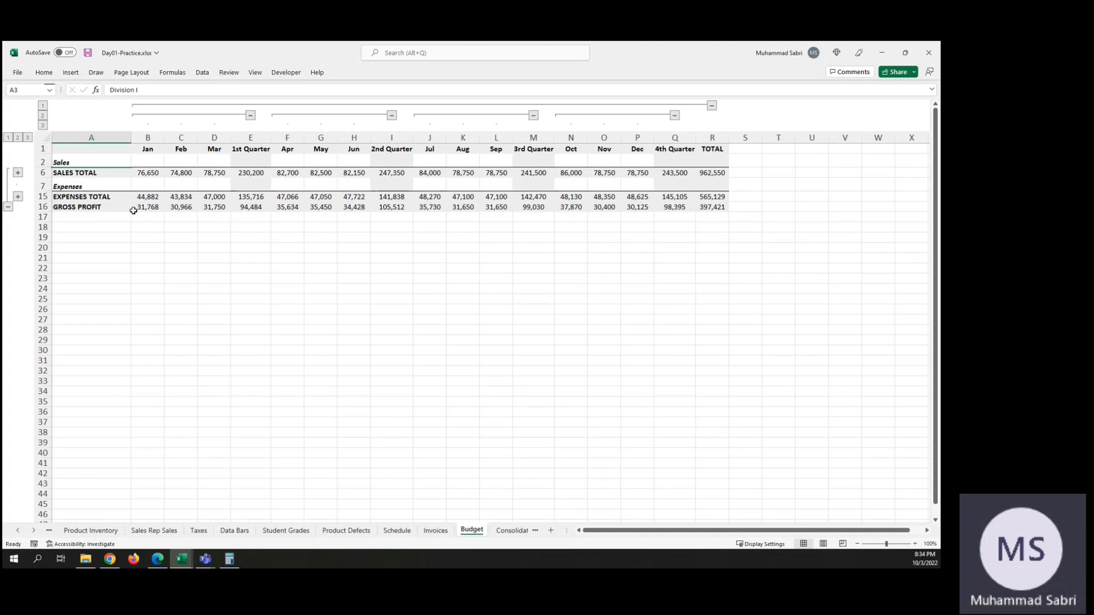
left_click(251, 115)
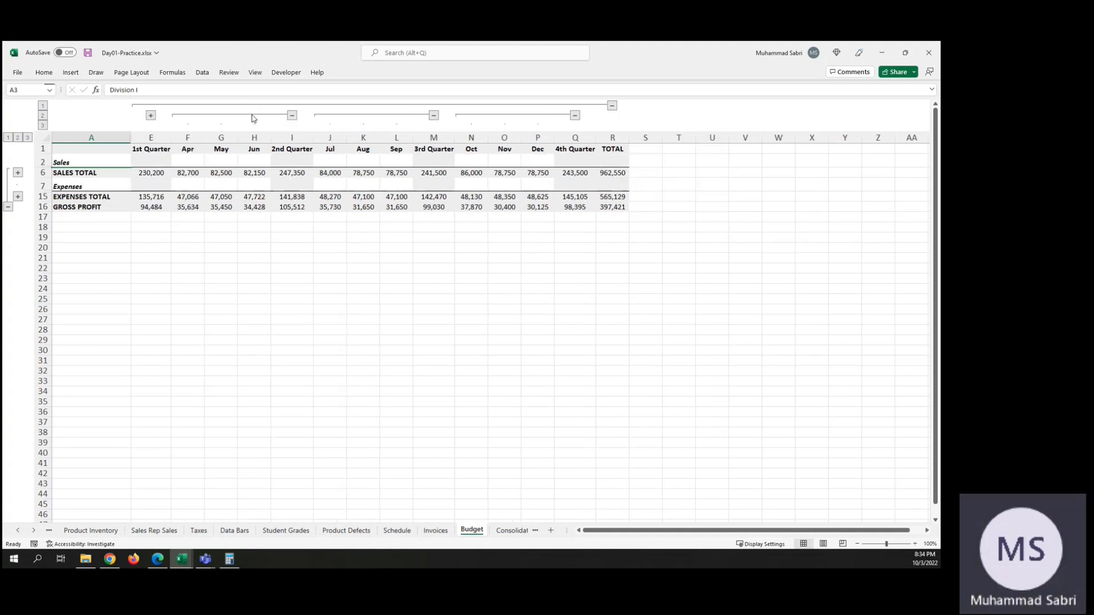
left_click(292, 116)
left_click(334, 115)
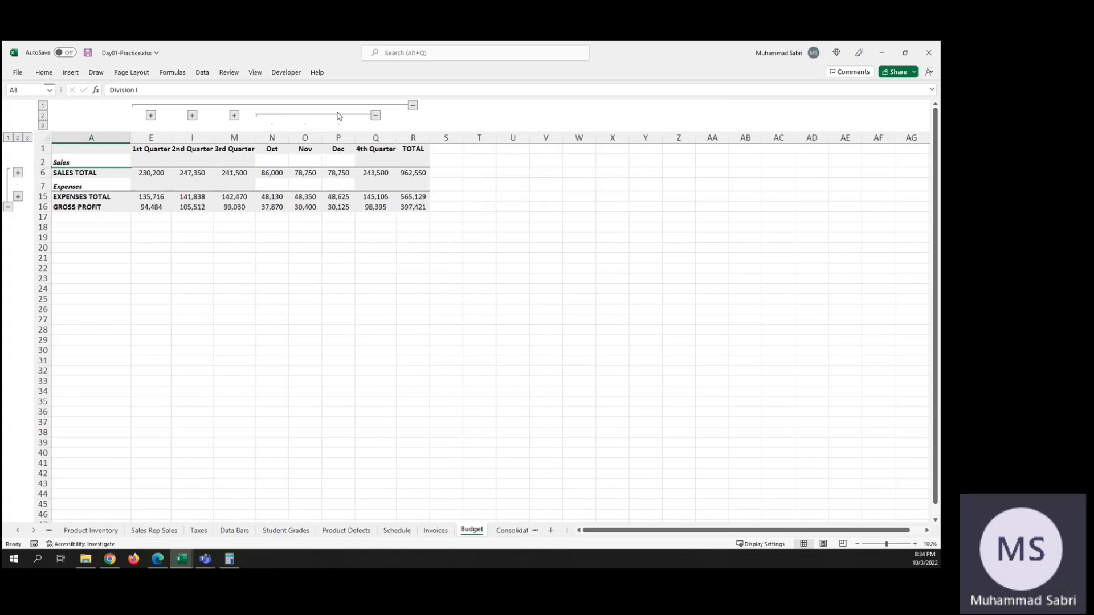
left_click(375, 116)
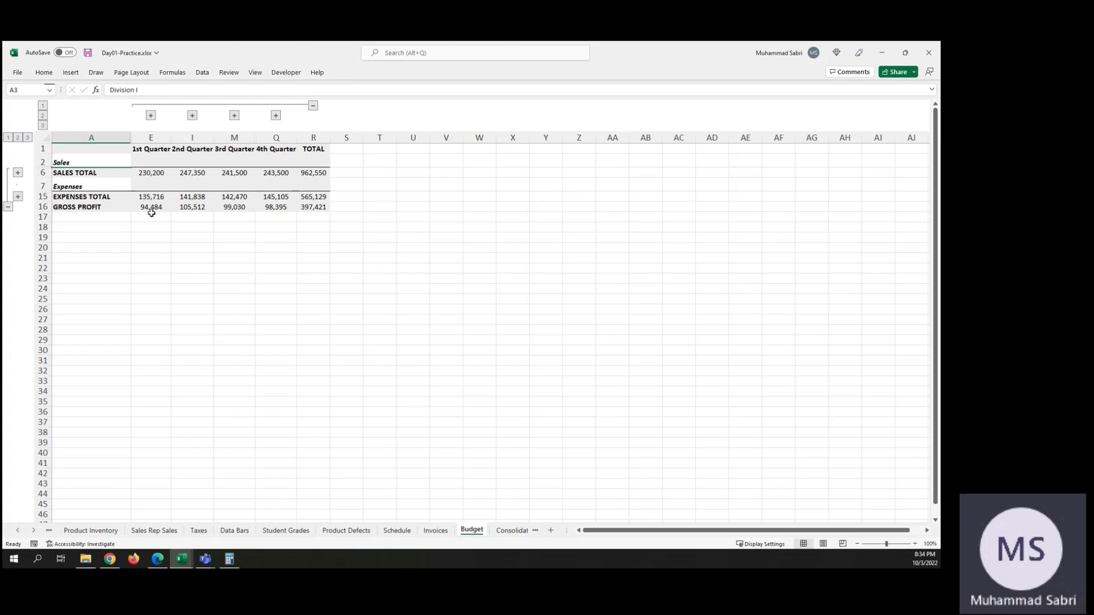
left_click(313, 106)
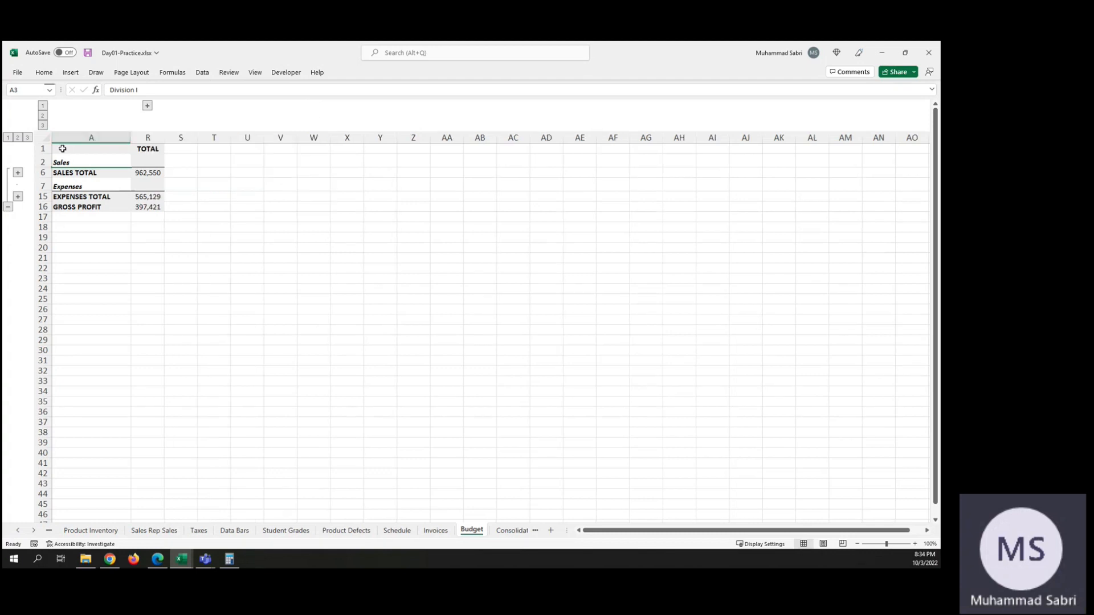
left_click(9, 208)
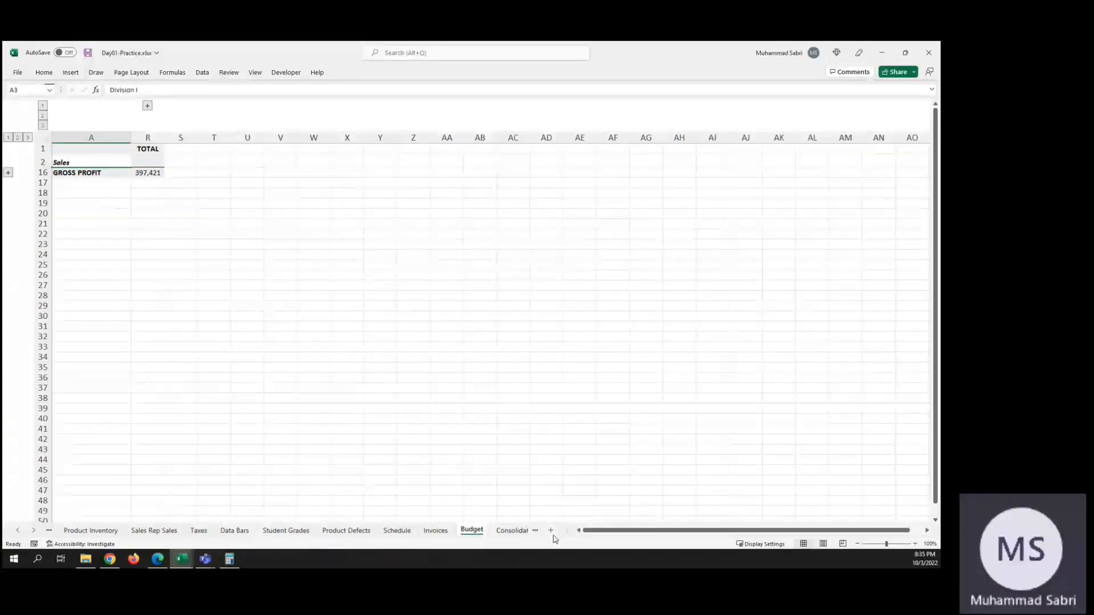
Step: Examine the empty Consolidated Sales sheet and the monthly product figures on the Division 1, 2 and 3 Sales sheets
left_click(535, 530)
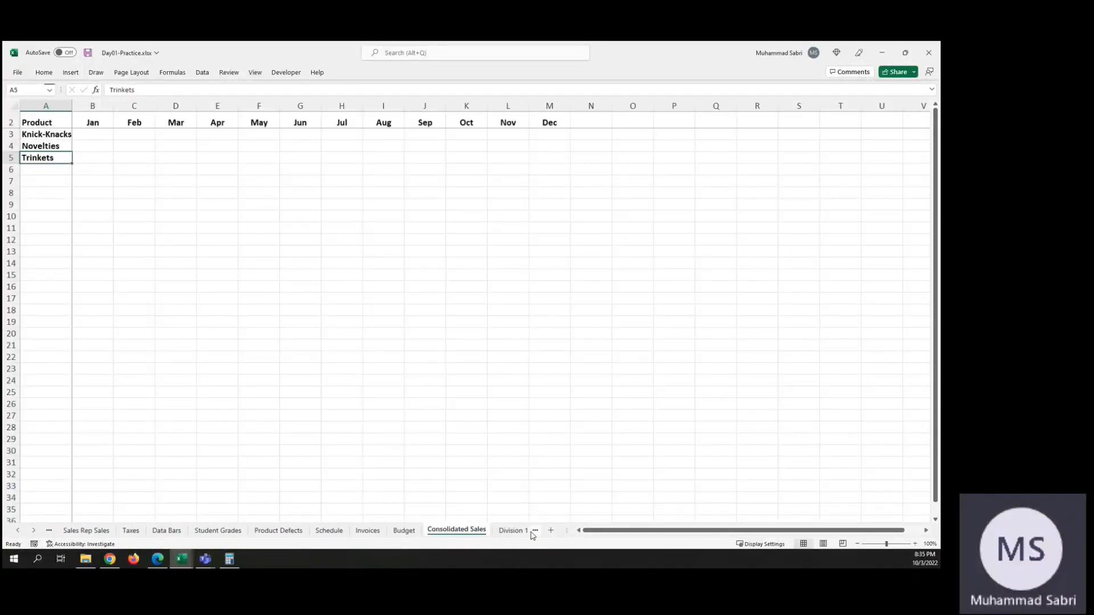
left_click(535, 531)
left_click(535, 531)
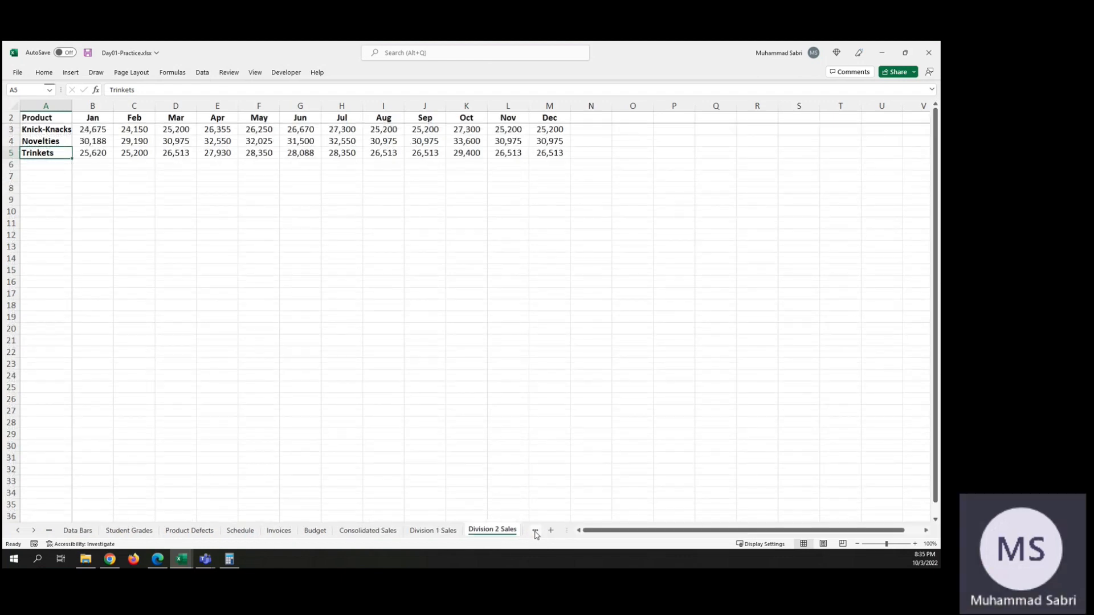
left_click(535, 531)
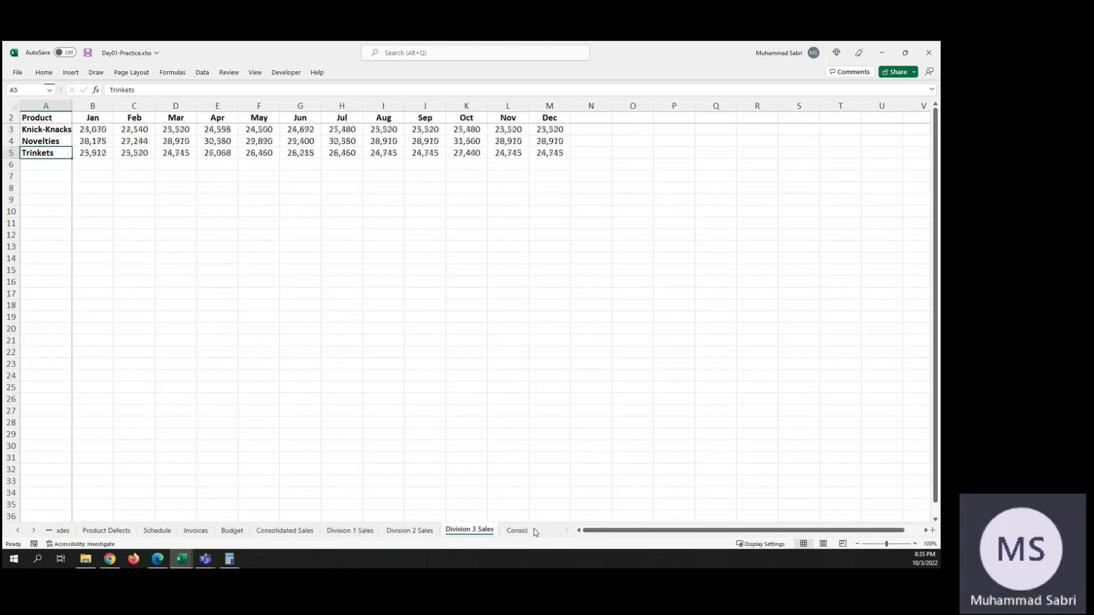
left_click(334, 531)
left_click(407, 532)
left_click(455, 530)
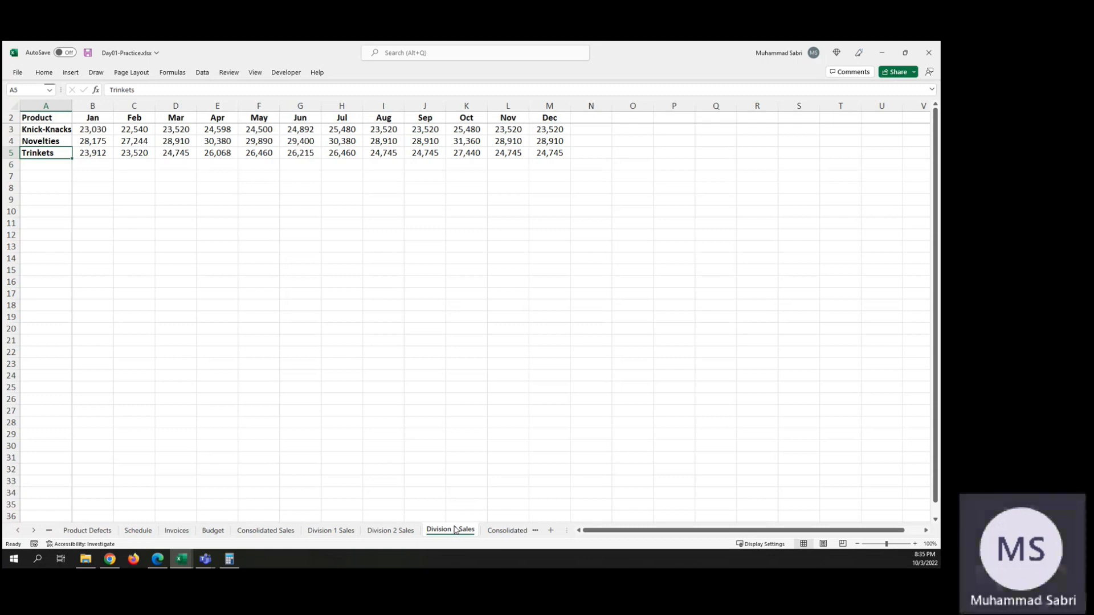
left_click(253, 532)
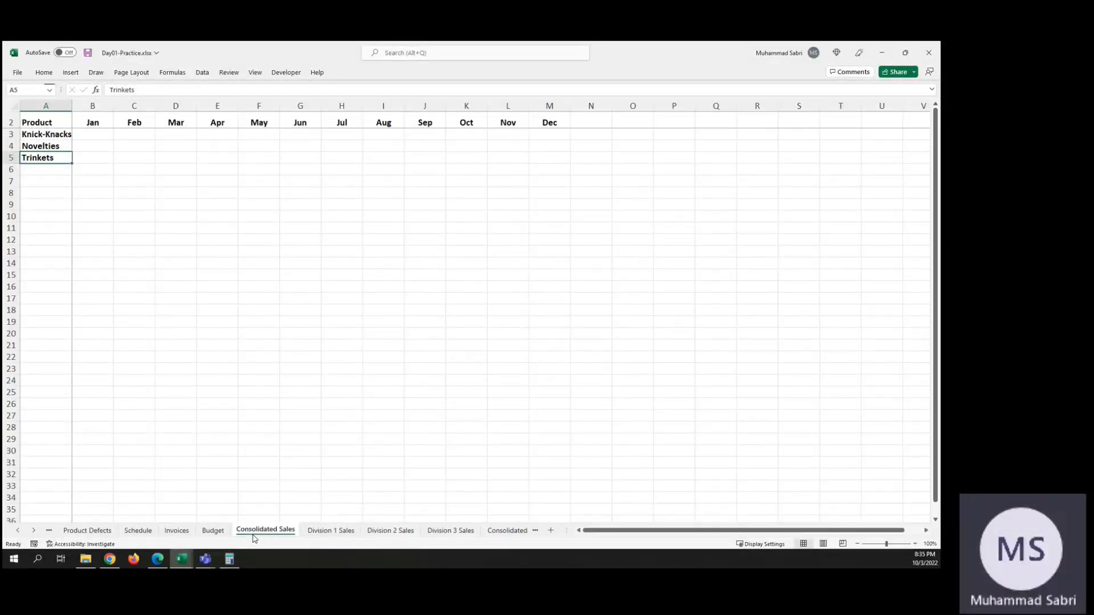
left_click(322, 535)
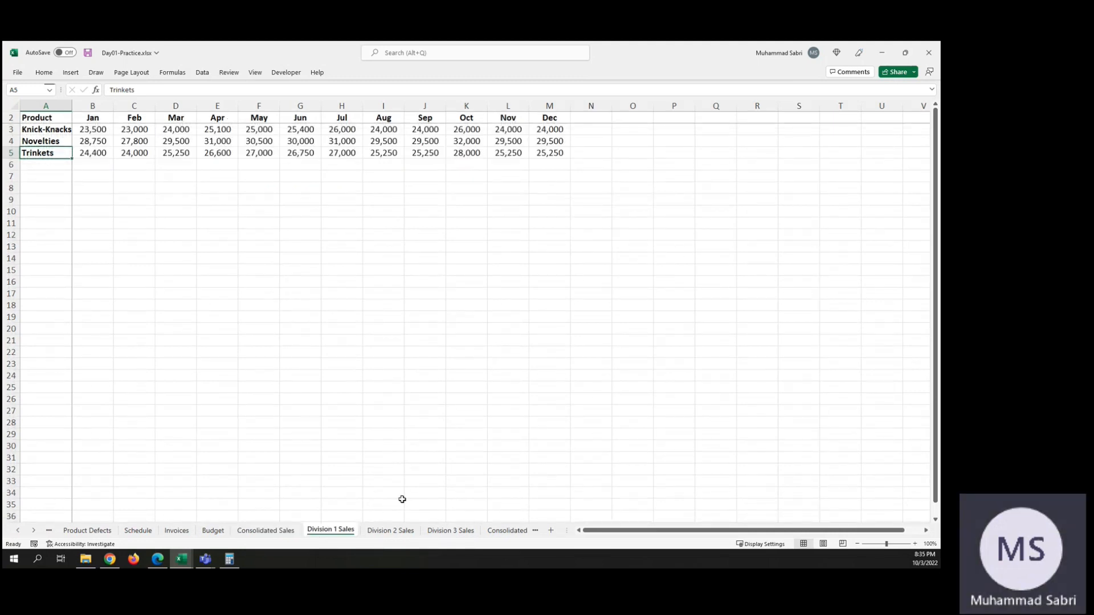
left_click(402, 531)
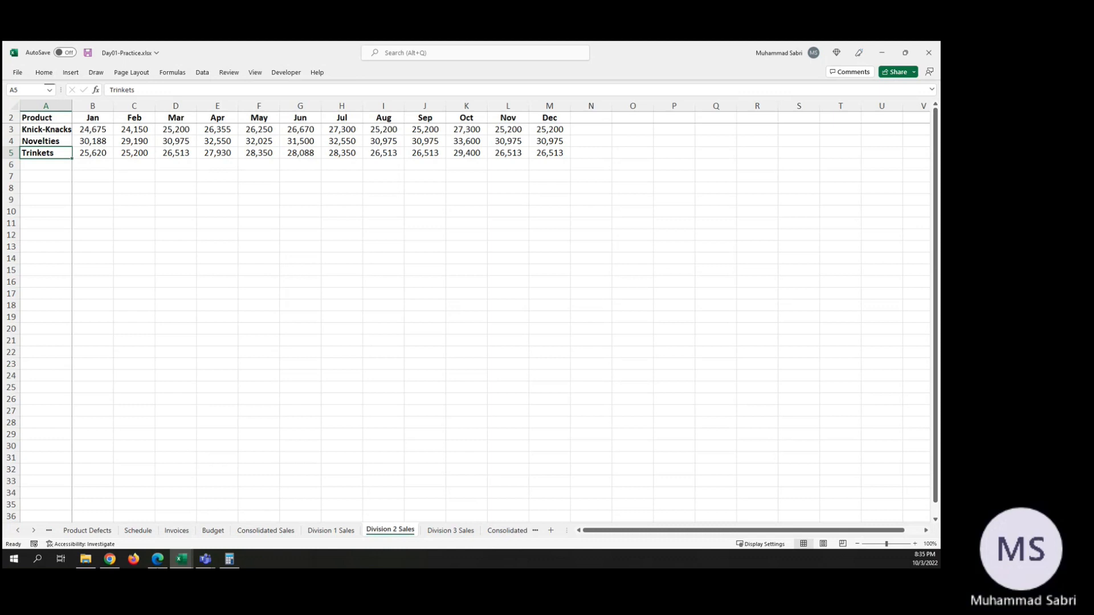
Step: Check the Day 2 topics in the course outline workbook, then return to Day01-Practice.xlsx
mouse_move(187, 564)
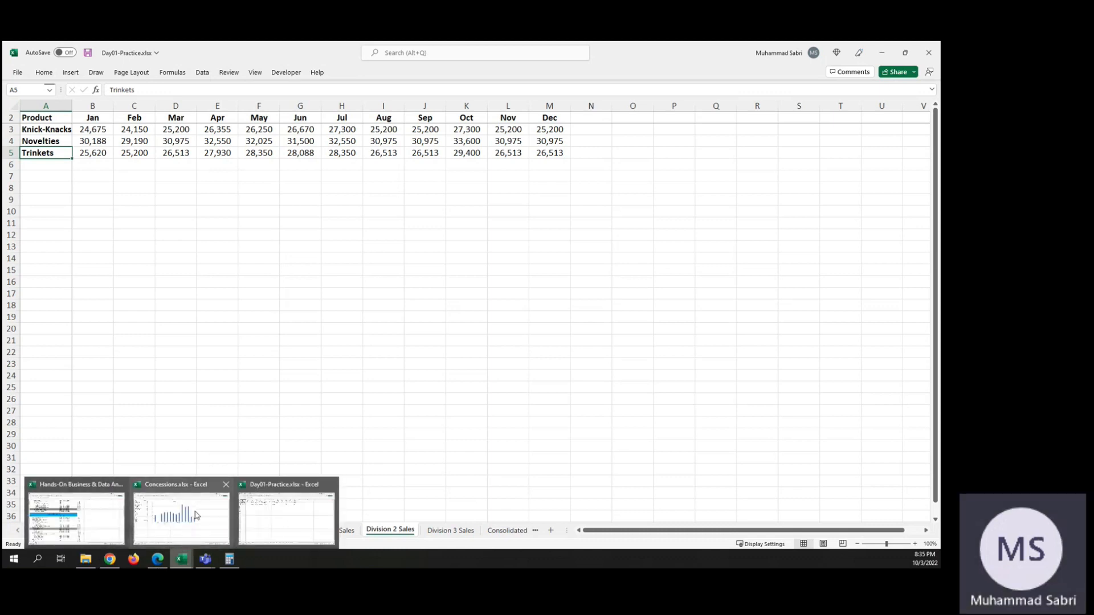
left_click(77, 528)
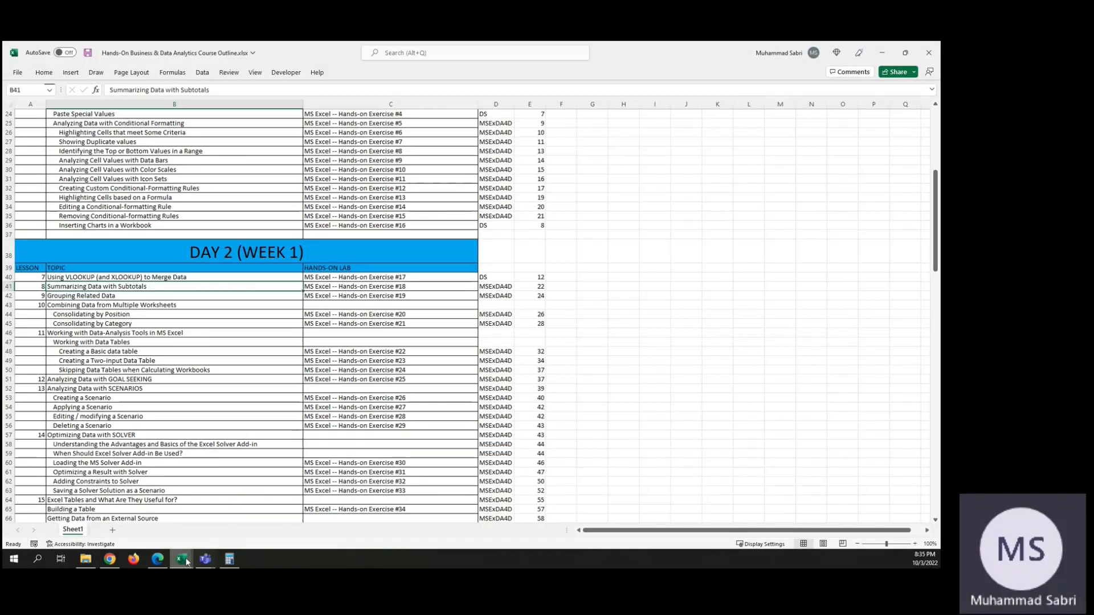
mouse_move(187, 562)
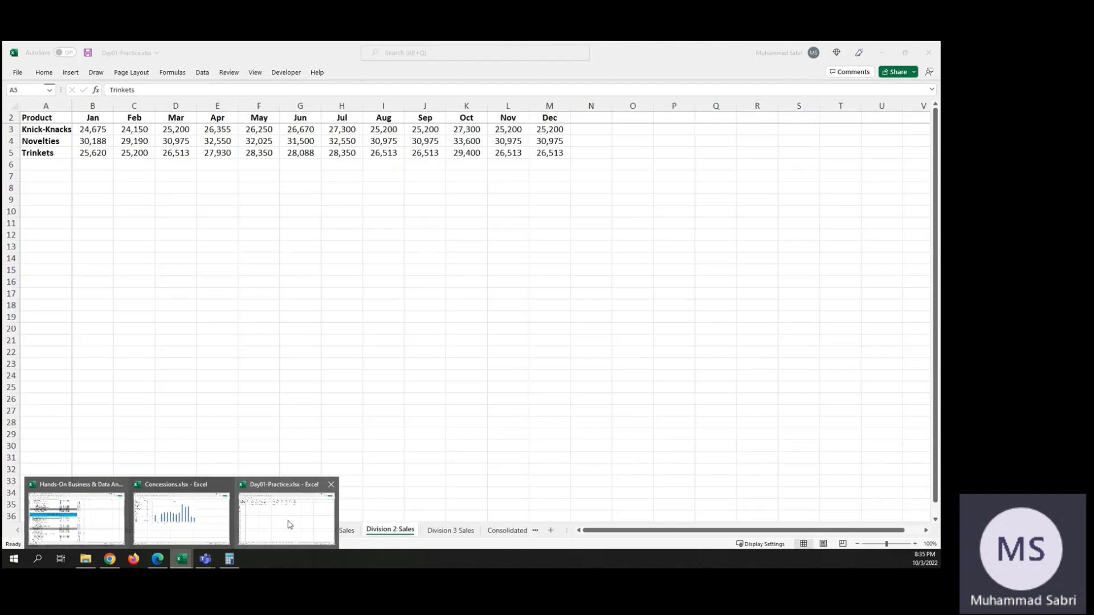
left_click(288, 524)
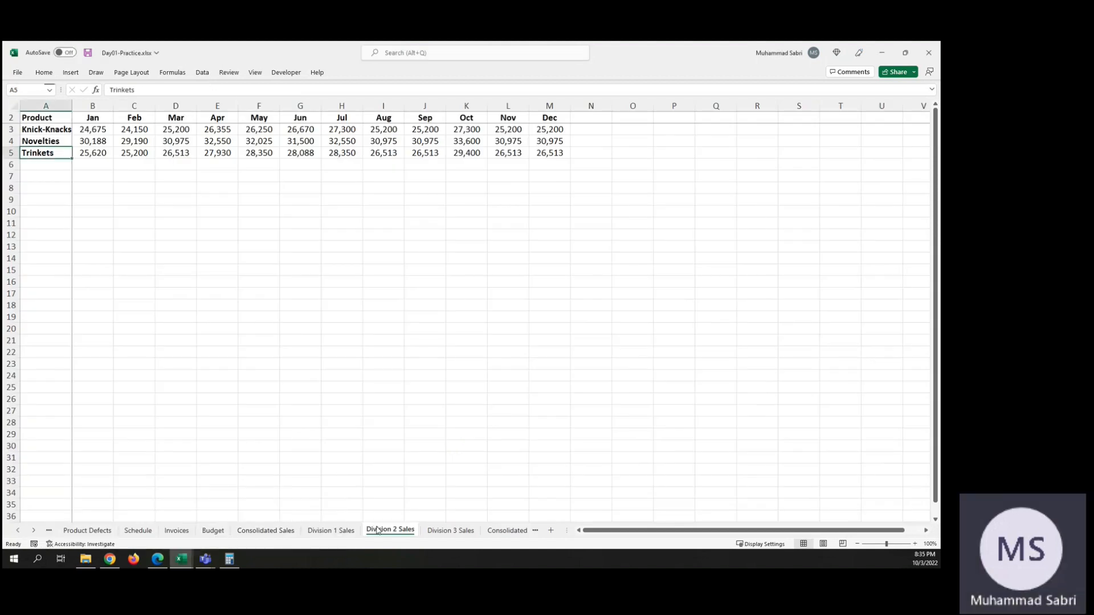
Step: Compare the layout of the Consolidated Sales sheet with the three division sales sheets, checking that products and months share positions
left_click(268, 530)
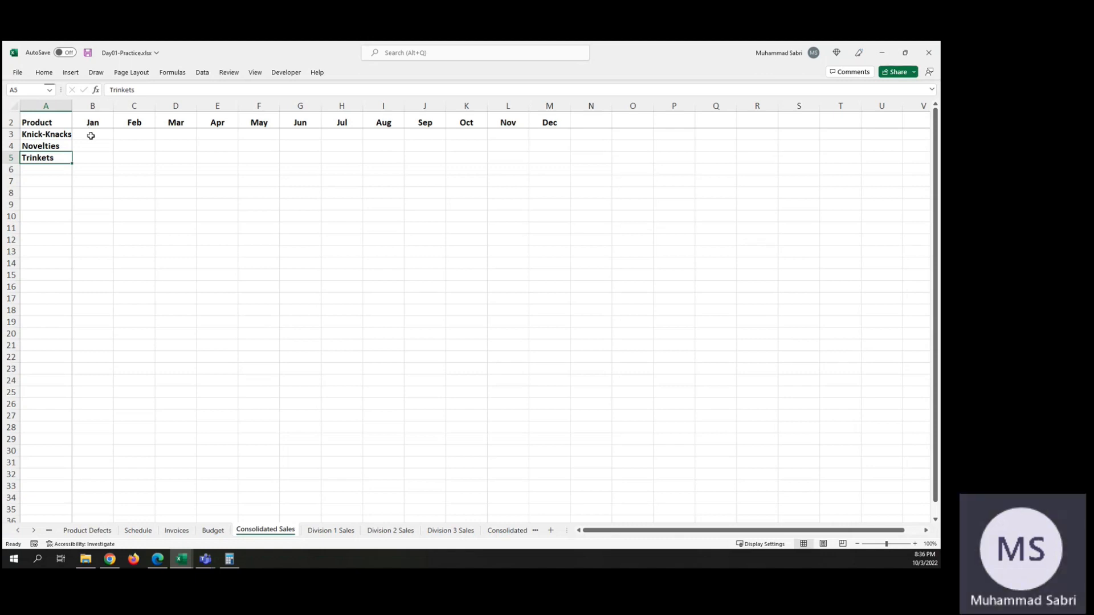
left_click(346, 530)
left_click(392, 534)
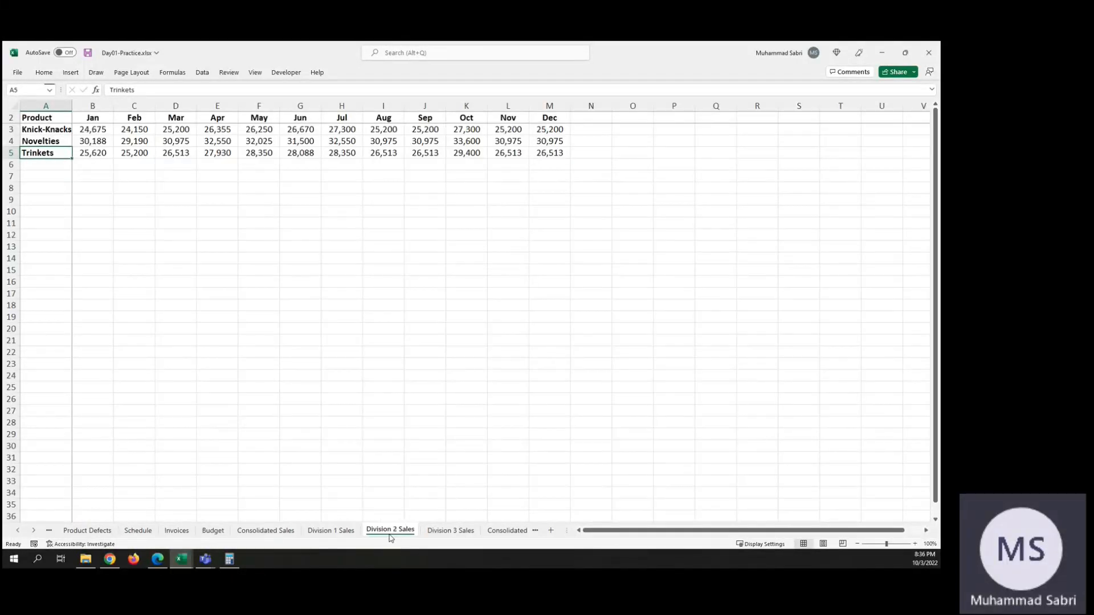
left_click(447, 531)
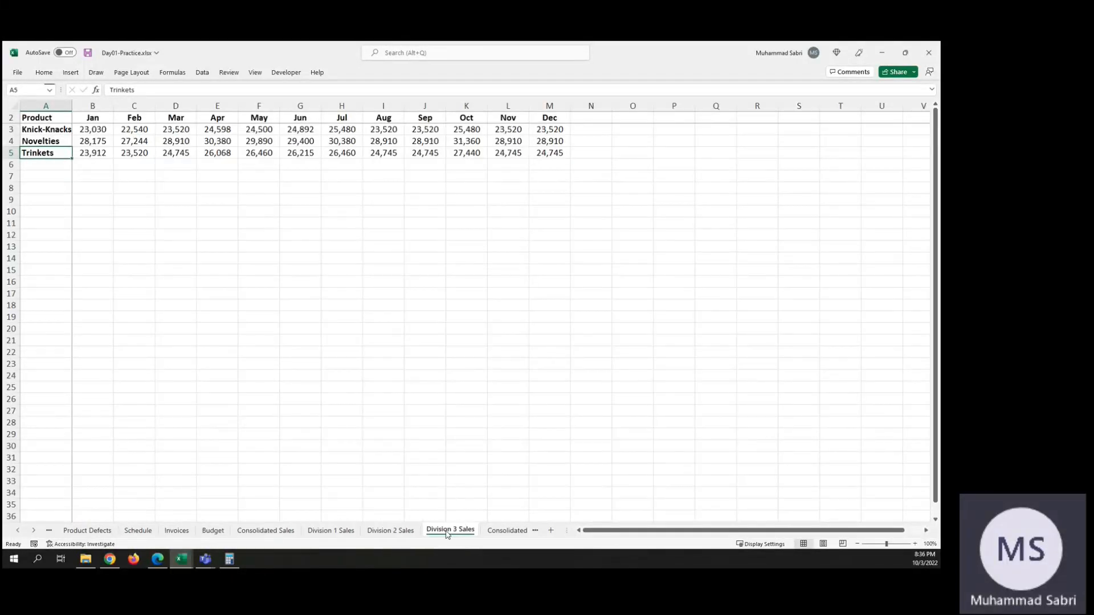
left_click(397, 532)
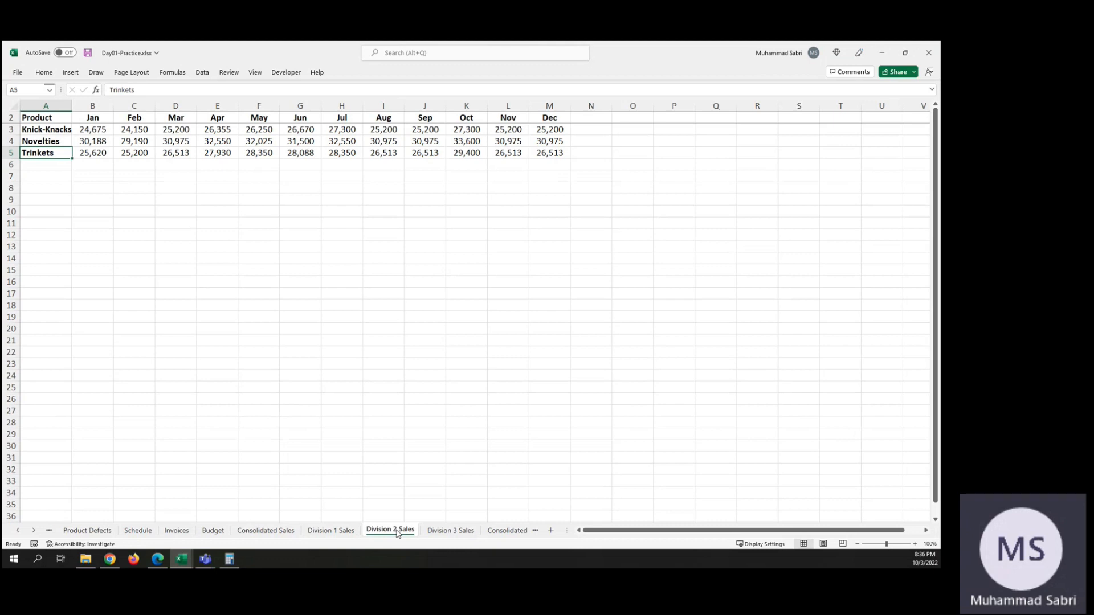
left_click(332, 533)
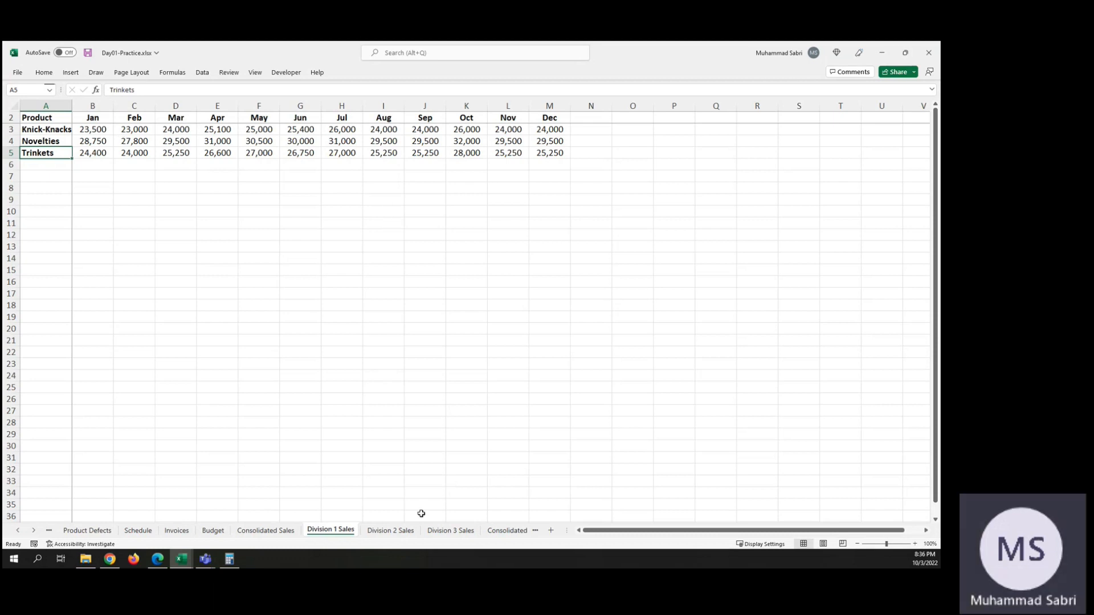
left_click(392, 532)
left_click(436, 532)
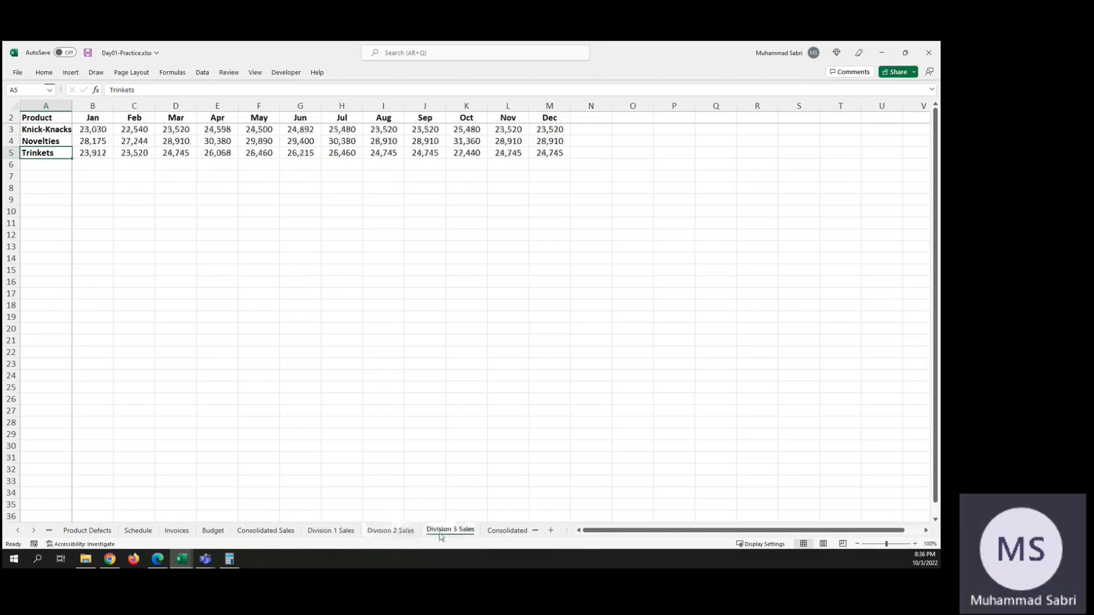
Step: Review the product rows on the Division 2 and Division 1 Sales sheets, then return to the Consolidated Sales sheet
left_click(387, 532)
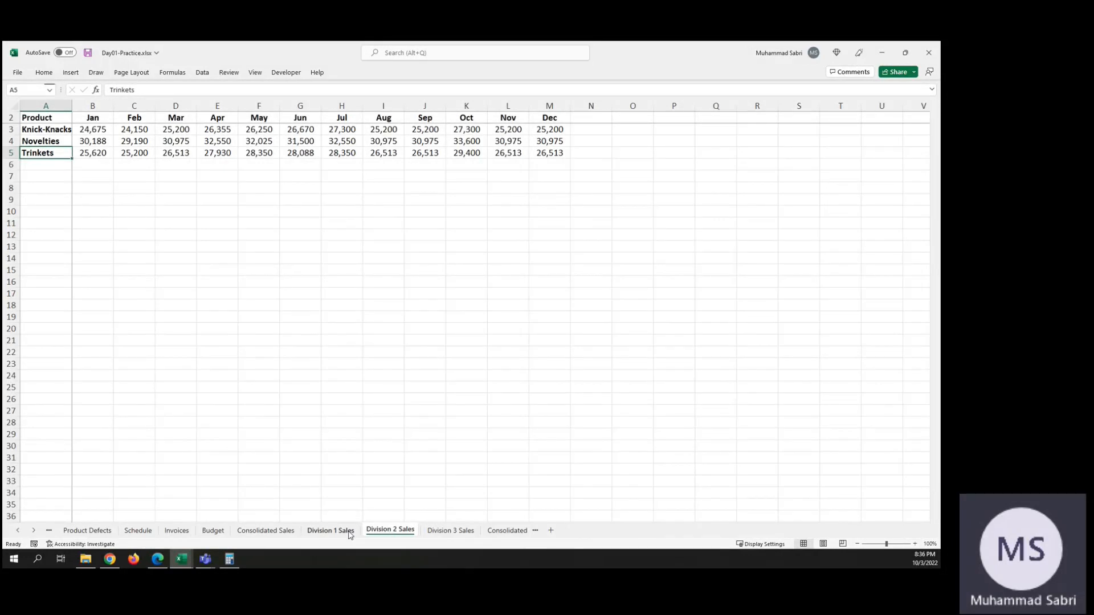
left_click(331, 531)
left_click(278, 532)
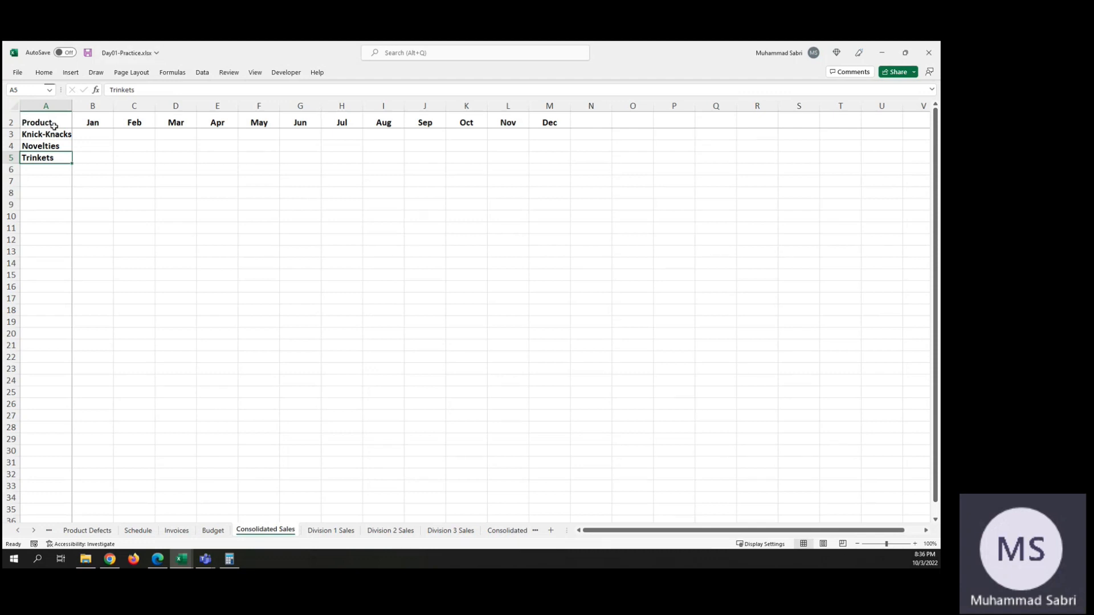
Step: Start Consolidate from cell B3 of Consolidated Sales and delete the existing references to the Division 1, 2 and 3 Sales sheets
left_click(84, 138)
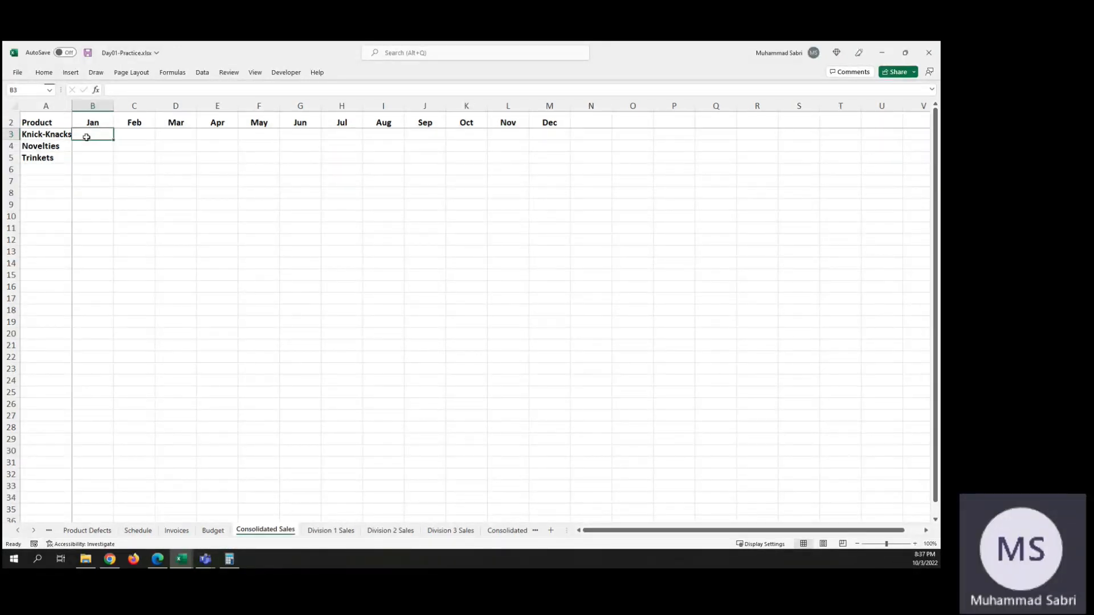
left_click(203, 73)
left_click(654, 88)
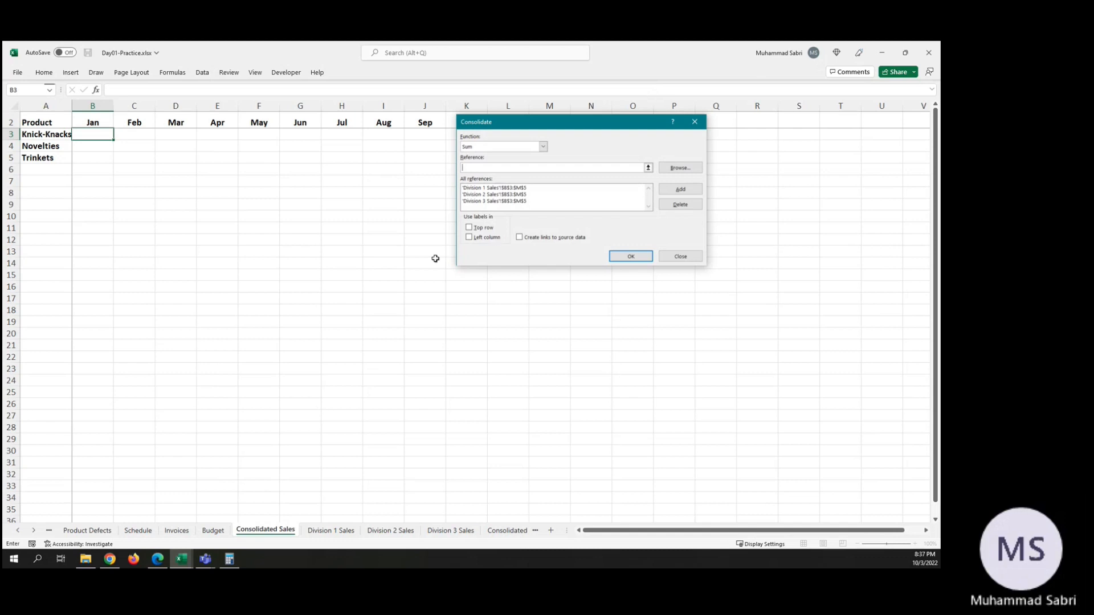
left_click(527, 188)
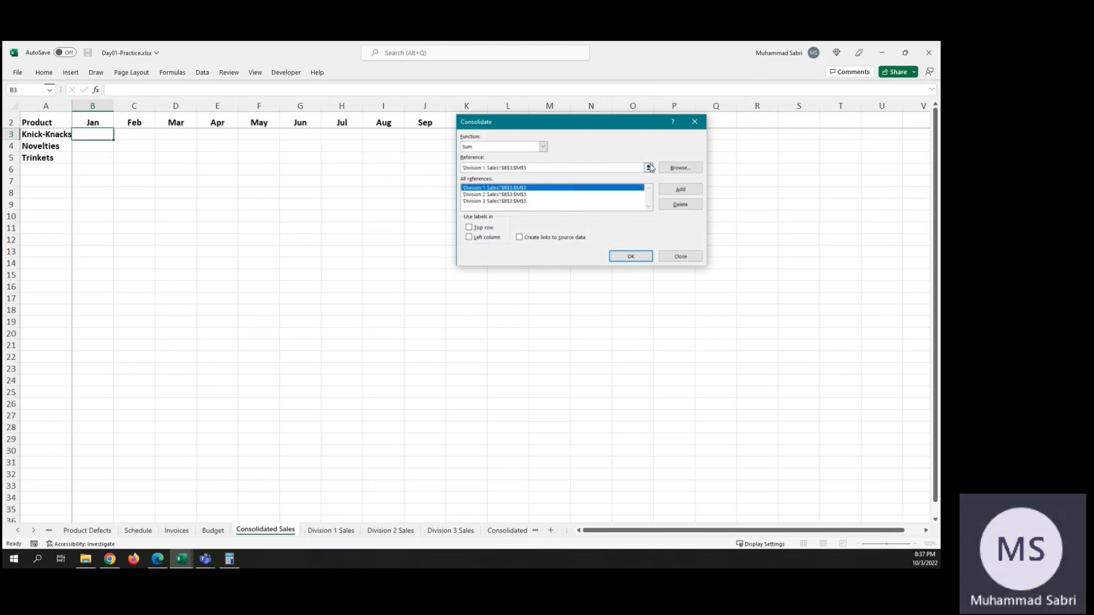
left_click(679, 205)
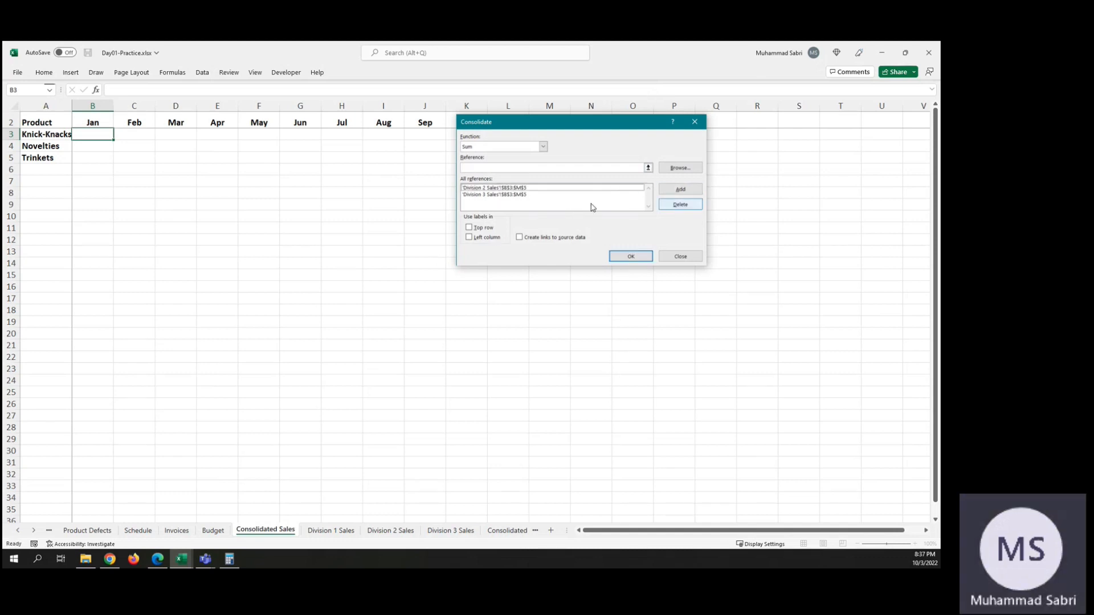
left_click(517, 189)
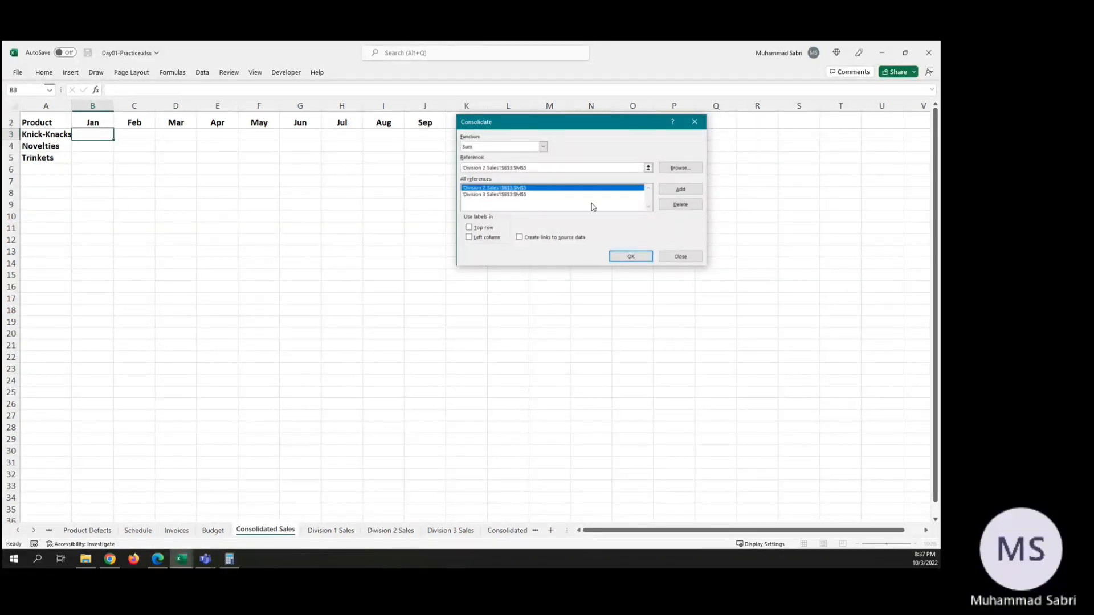
left_click(667, 205)
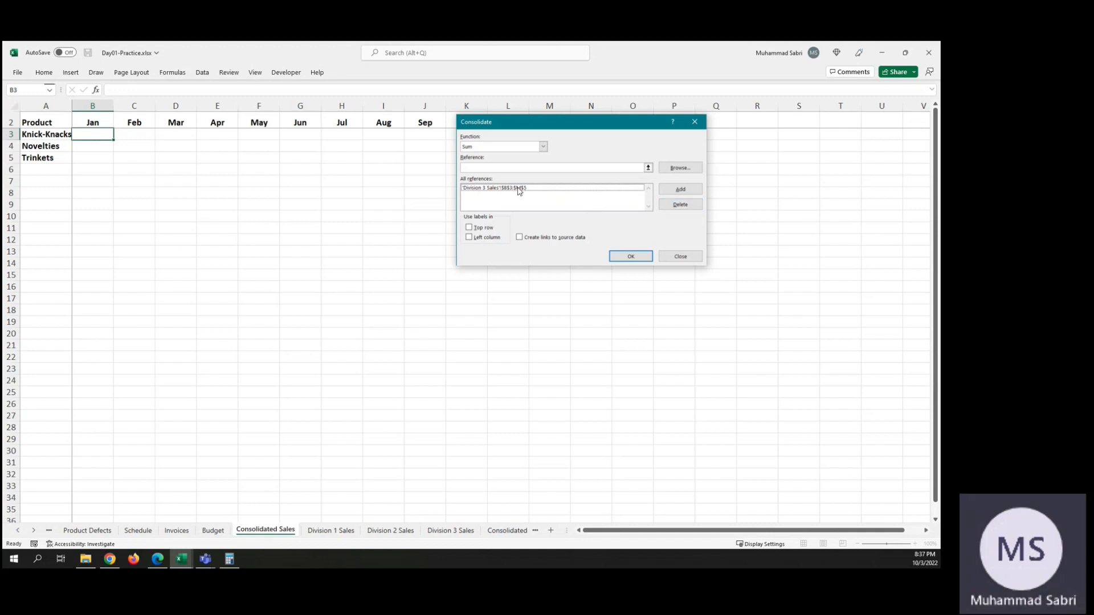
left_click(518, 188)
left_click(677, 206)
Step: Add range B3:M5 of the Division 1 Sales sheet as the first consolidation reference
left_click(683, 170)
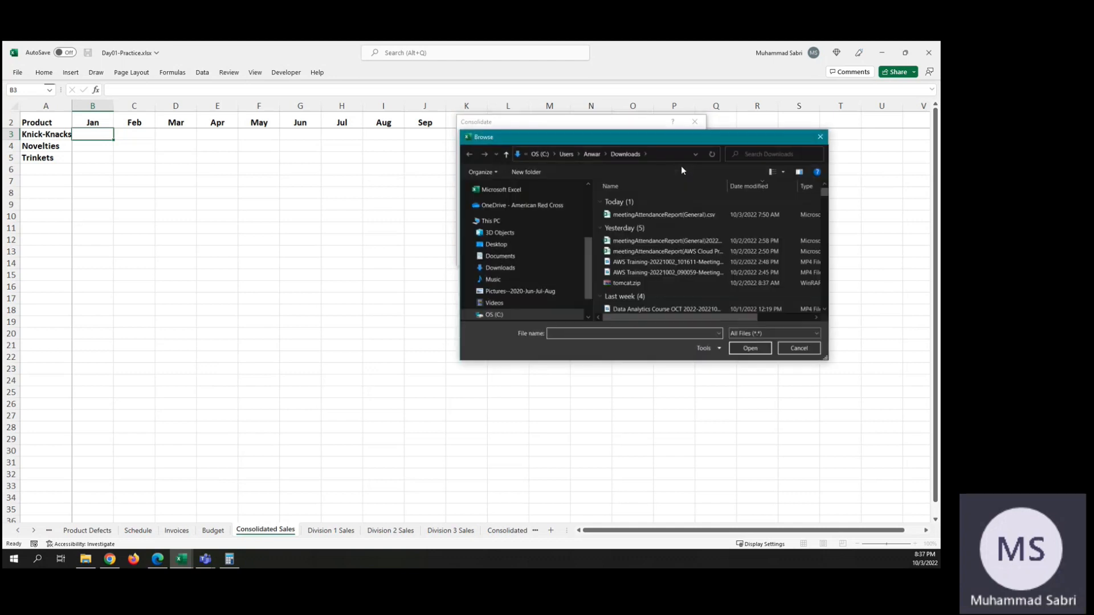
left_click(801, 349)
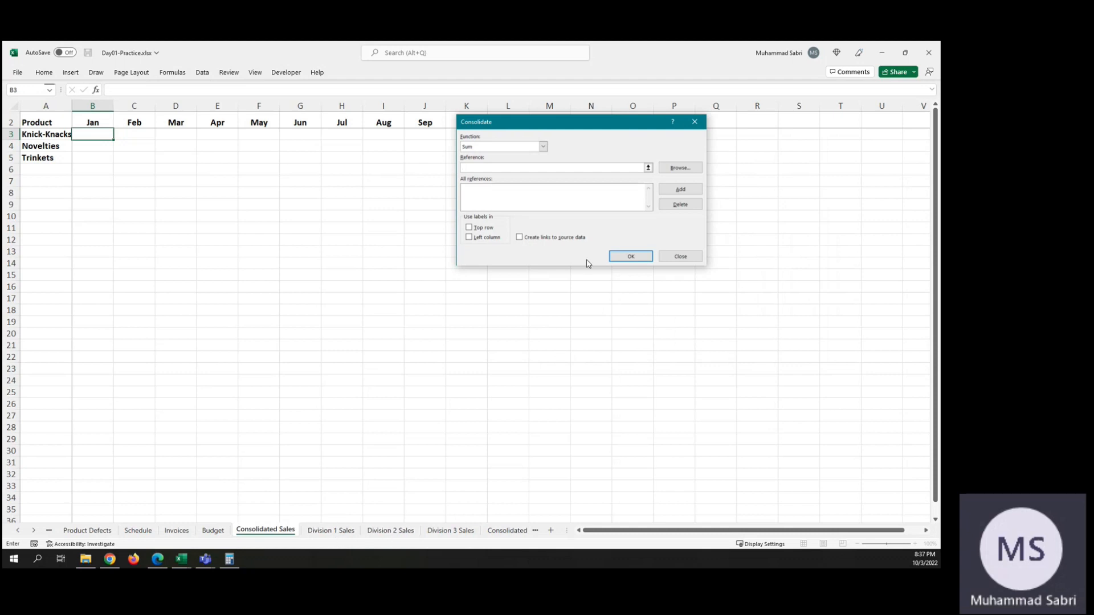
left_click(648, 168)
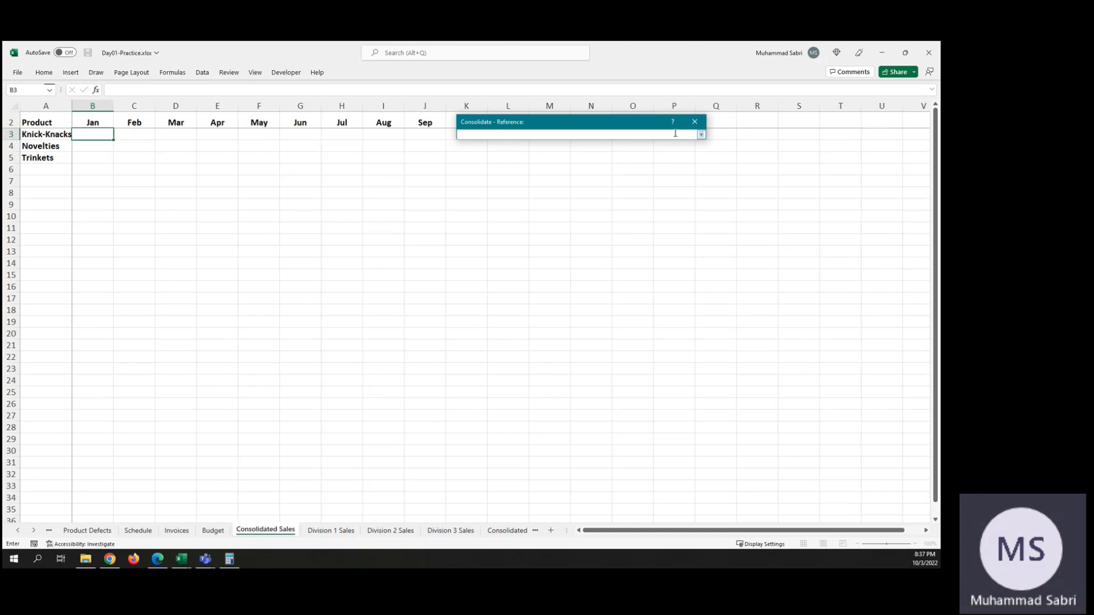
left_click(341, 532)
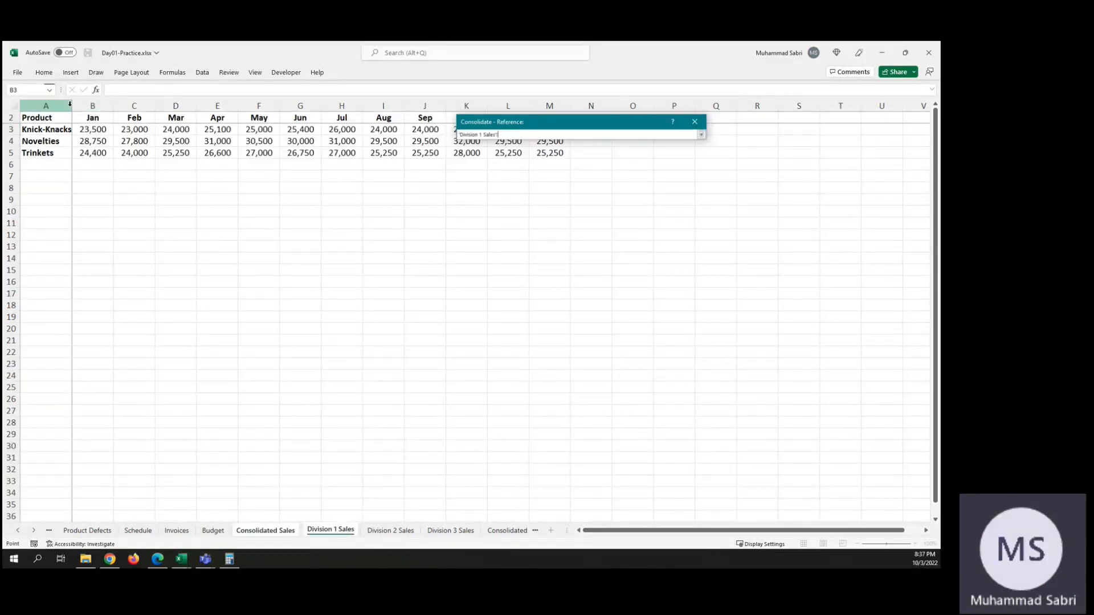
left_click(98, 130)
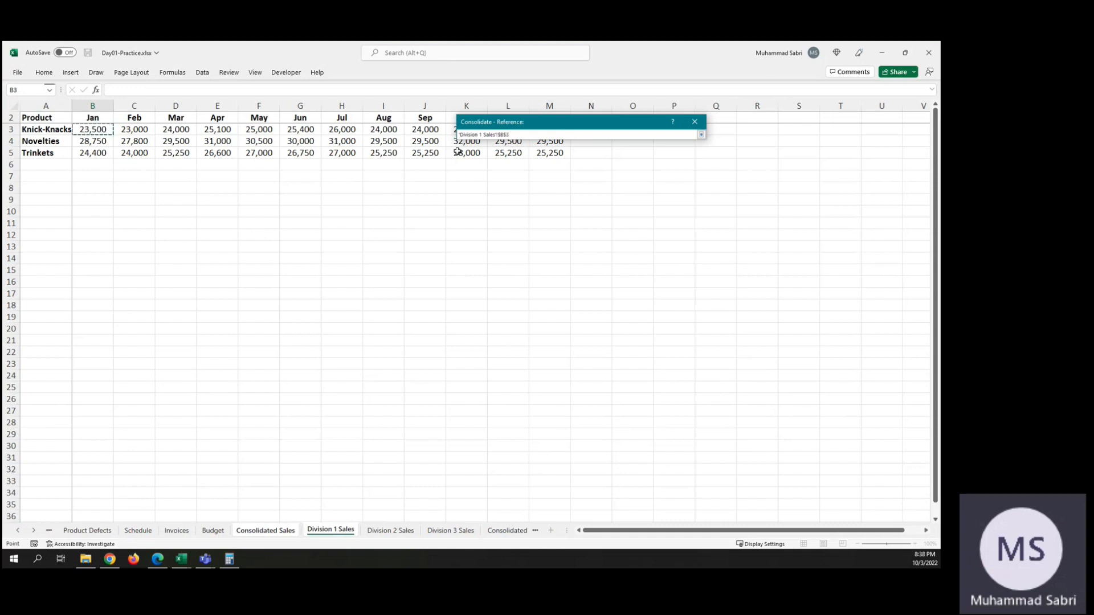
left_click(546, 152, "shift")
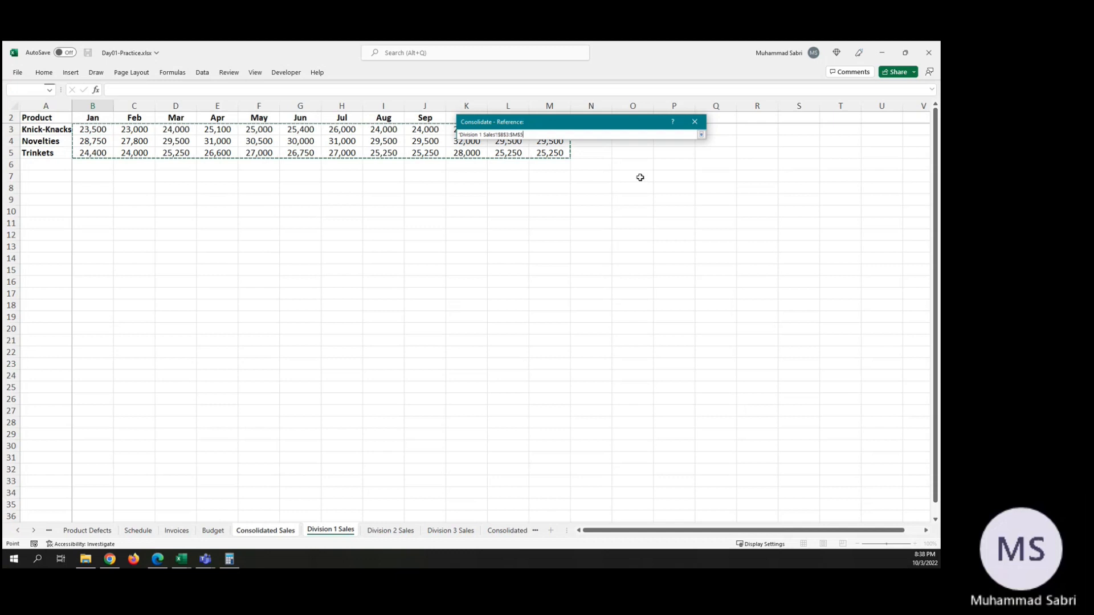
left_click(700, 136)
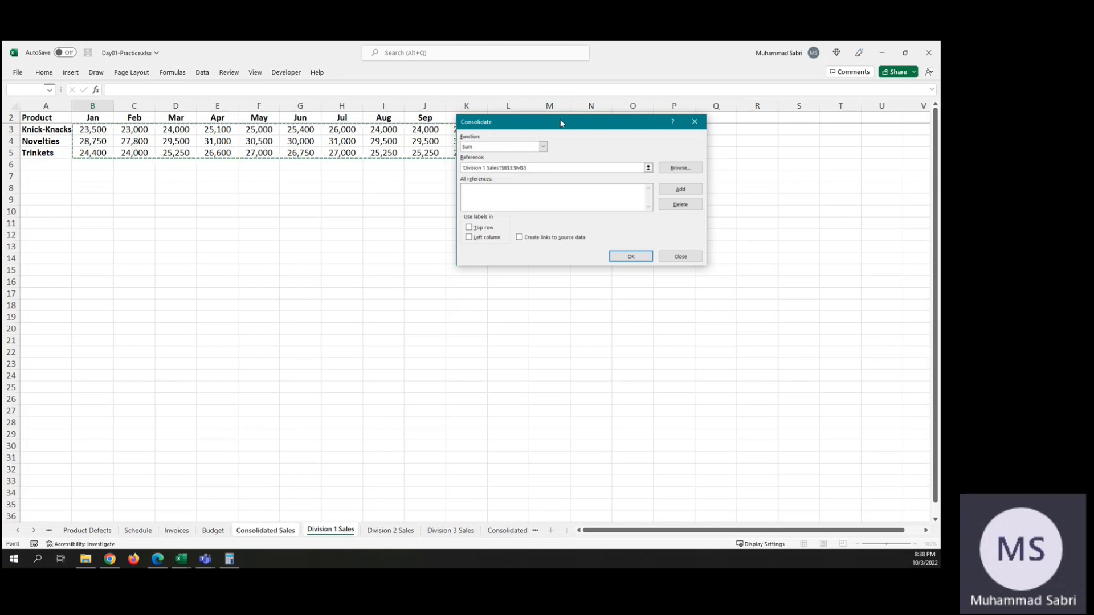
left_click_drag(561, 123, 642, 180)
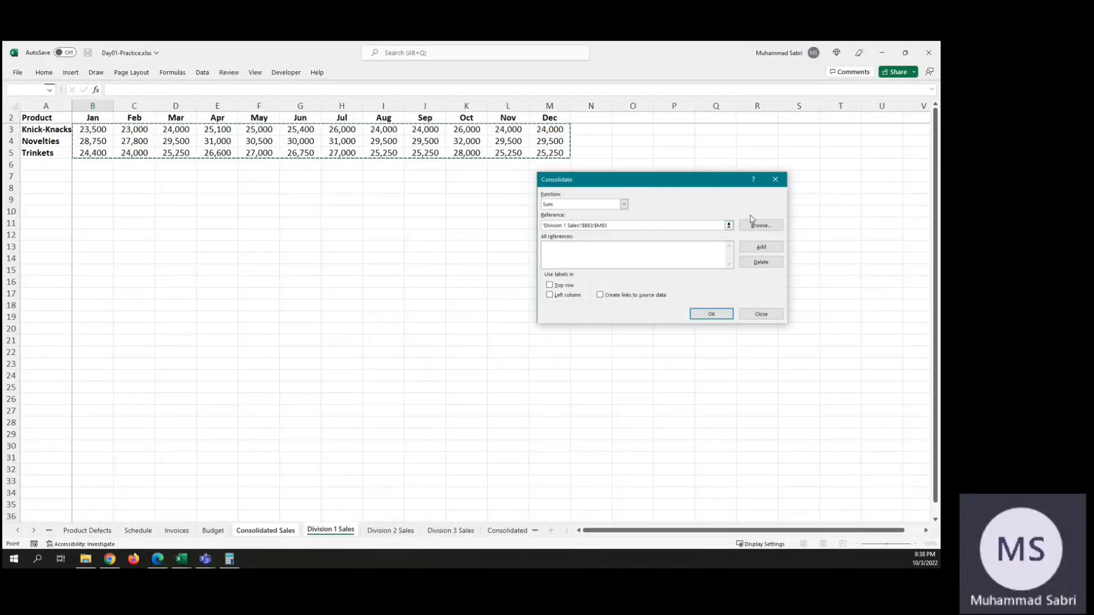
left_click(761, 247)
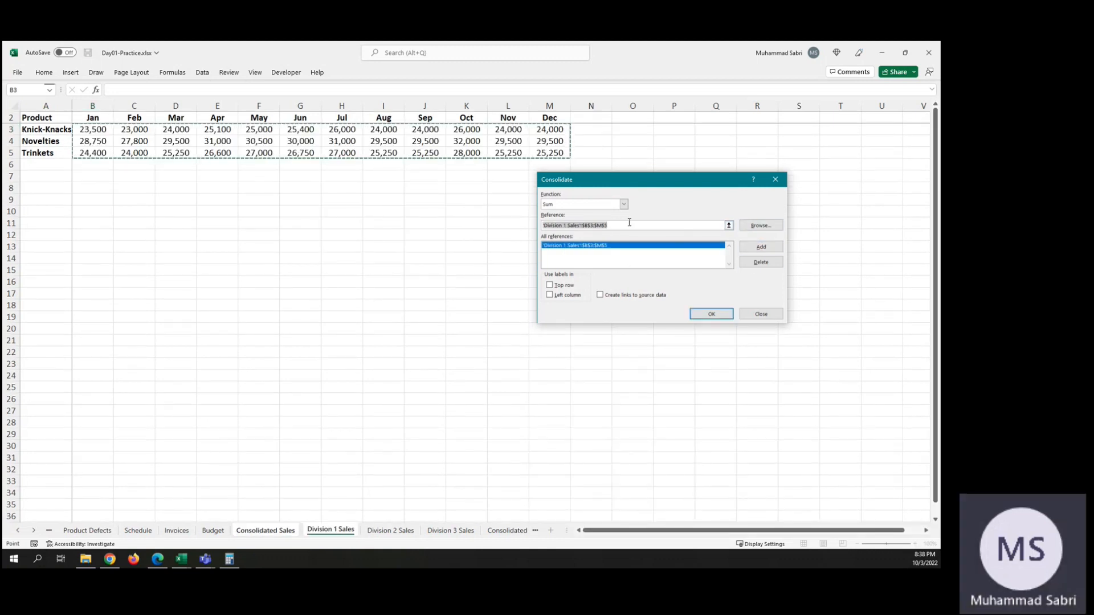
Step: Add the same range, B3:M5, on the Division 2 Sales sheet as the second consolidation reference
left_click(729, 225)
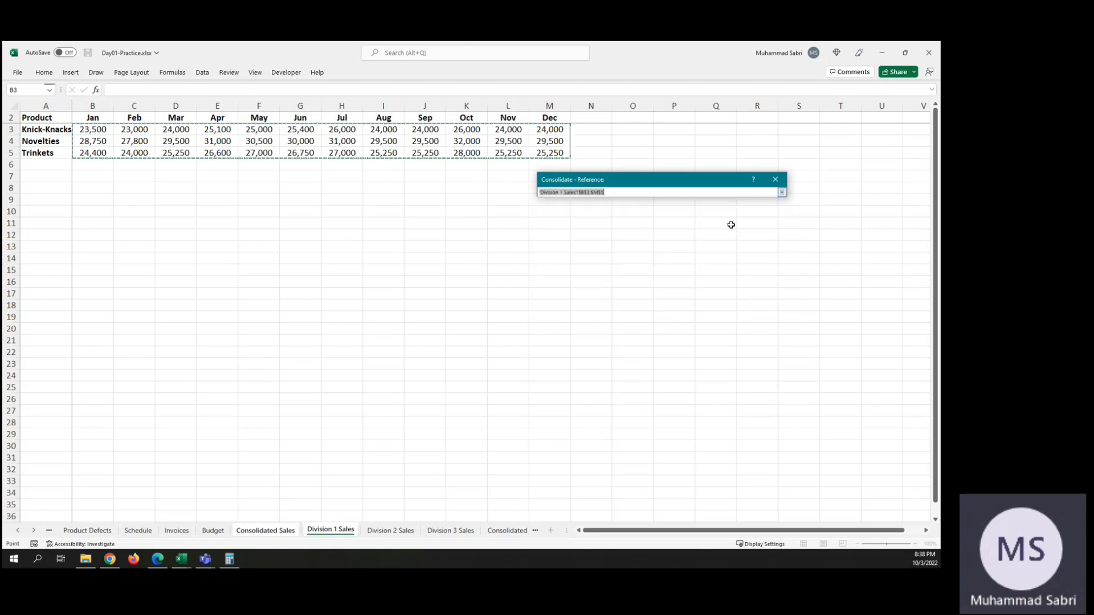
left_click(390, 529)
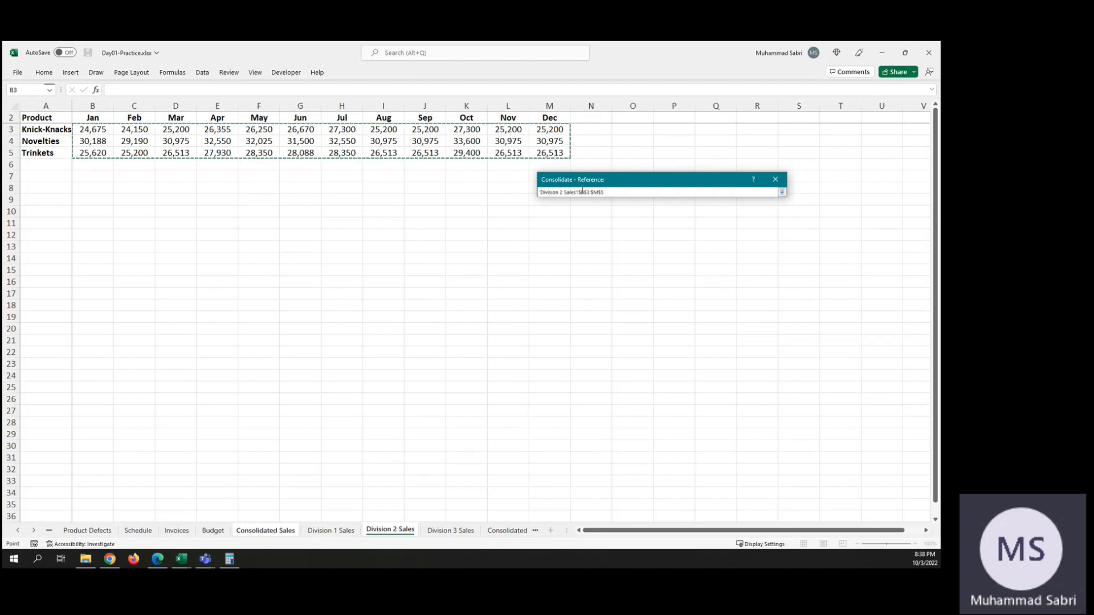
left_click(784, 194)
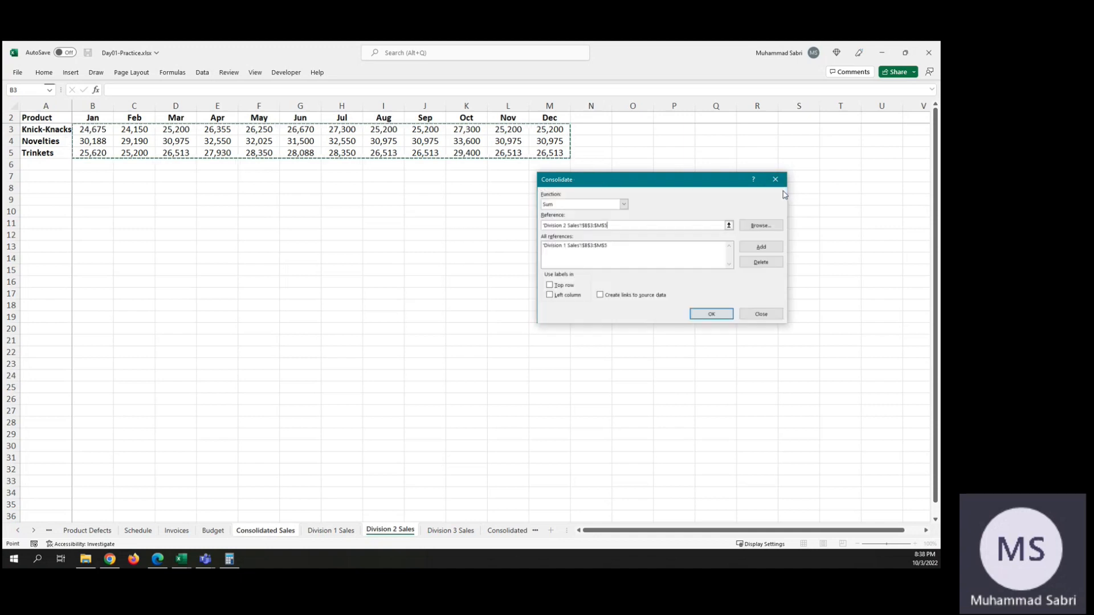
left_click(778, 250)
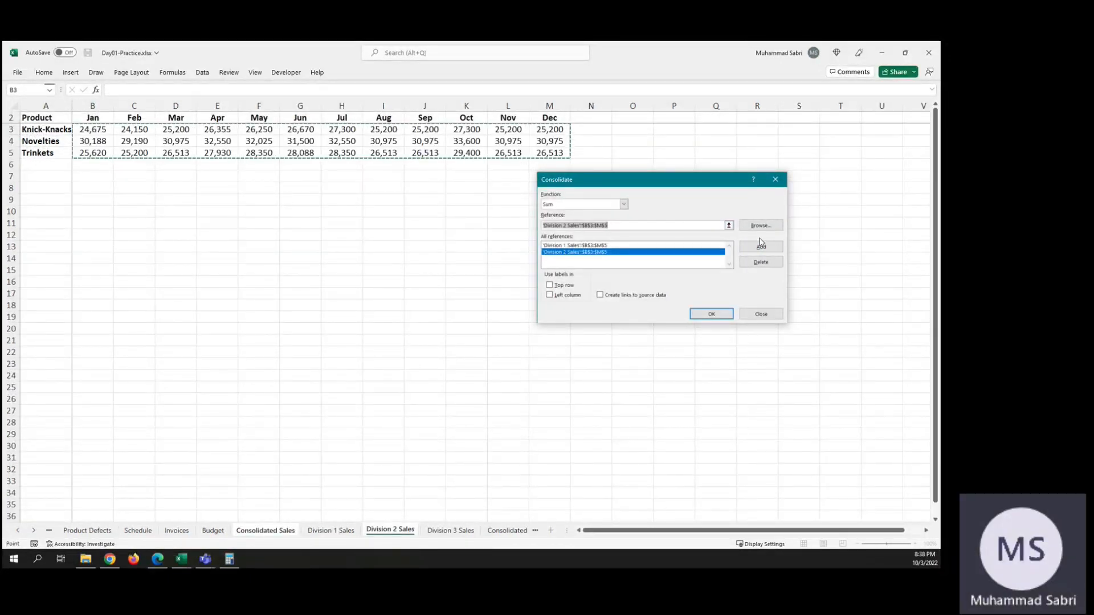
Step: Add range B3:M5 of Division 3 Sales as the third reference and run the Sum consolidation into Consolidated Sales
left_click(729, 226)
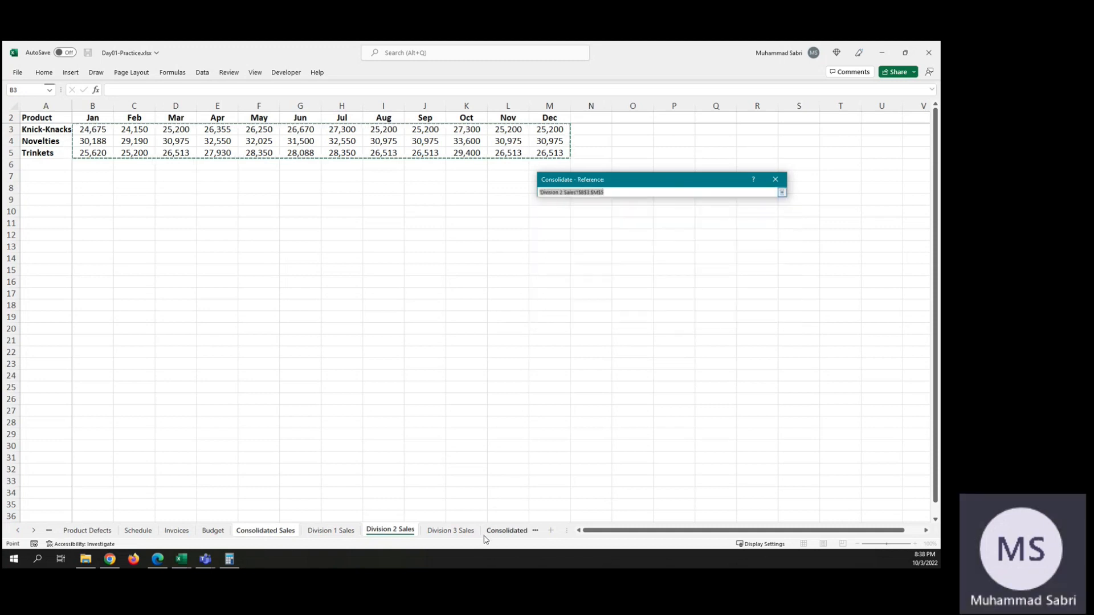
left_click(459, 531)
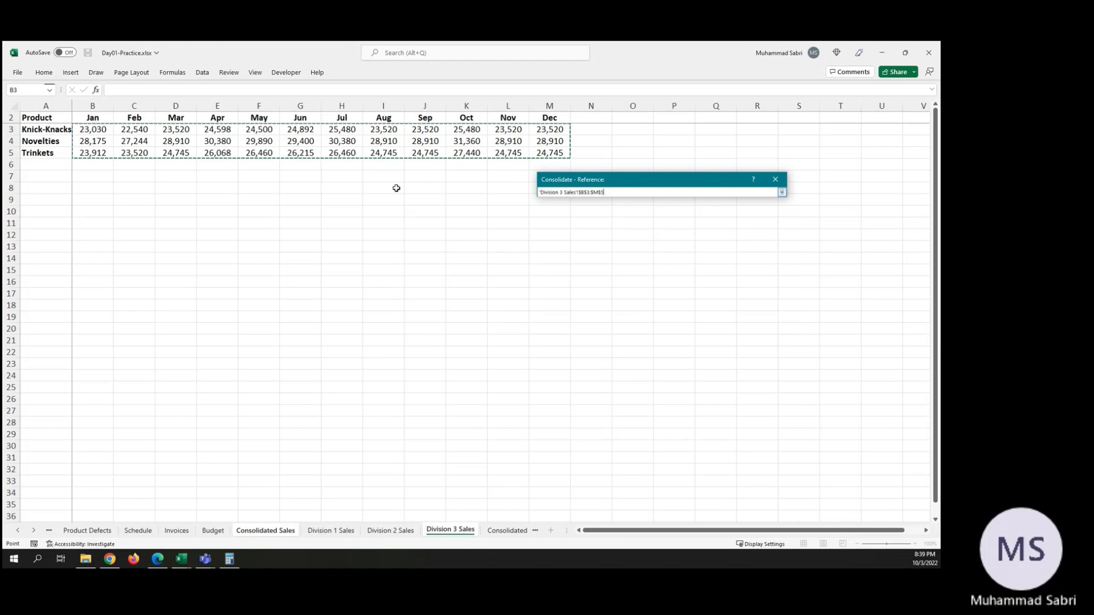
left_click(782, 193)
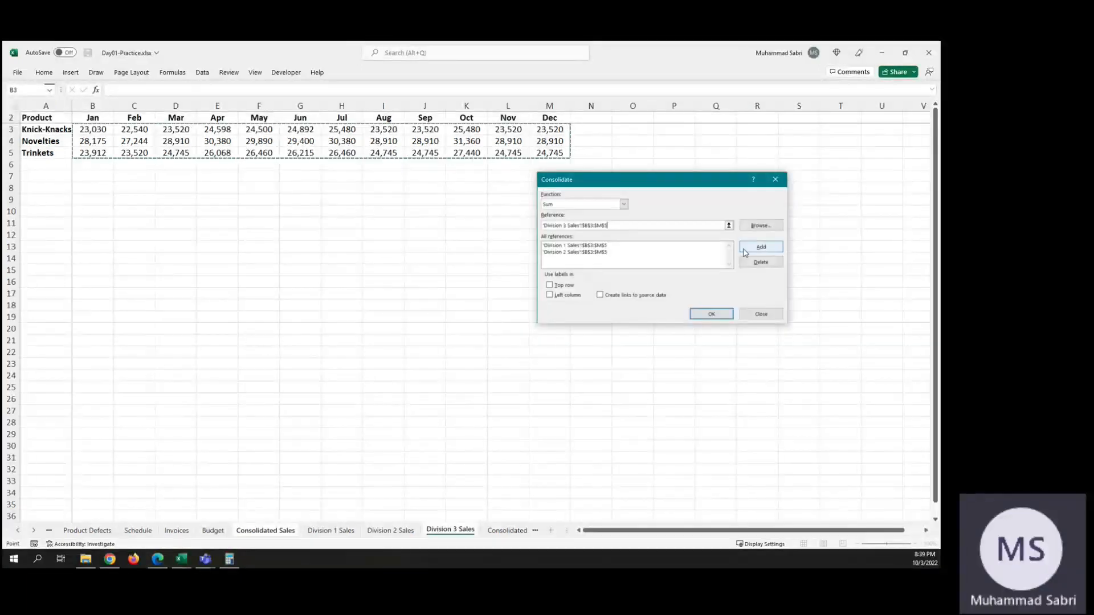
left_click(761, 246)
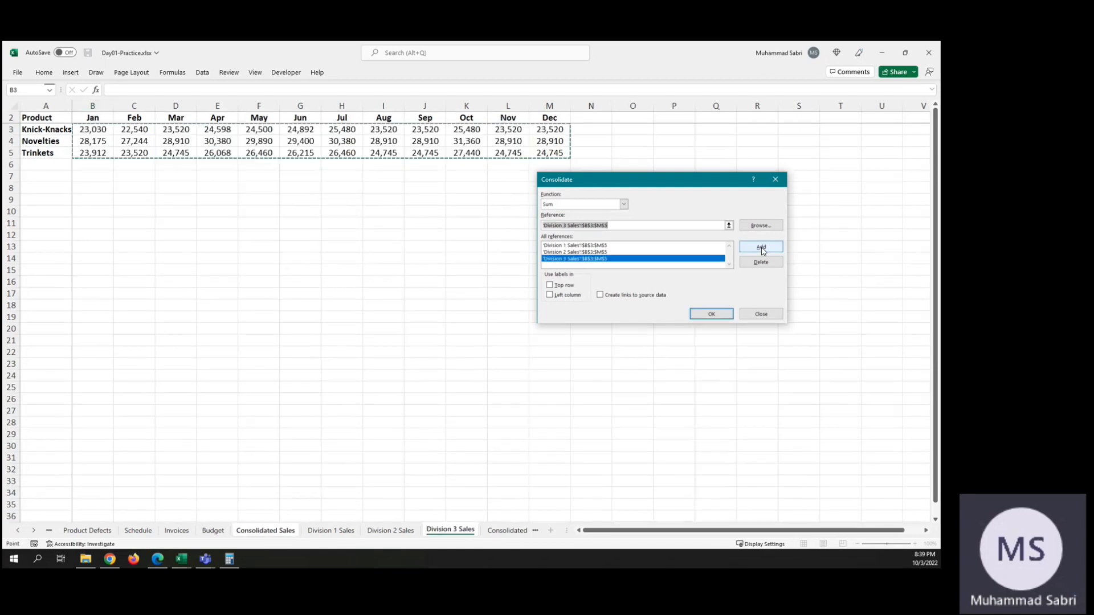
left_click(712, 313)
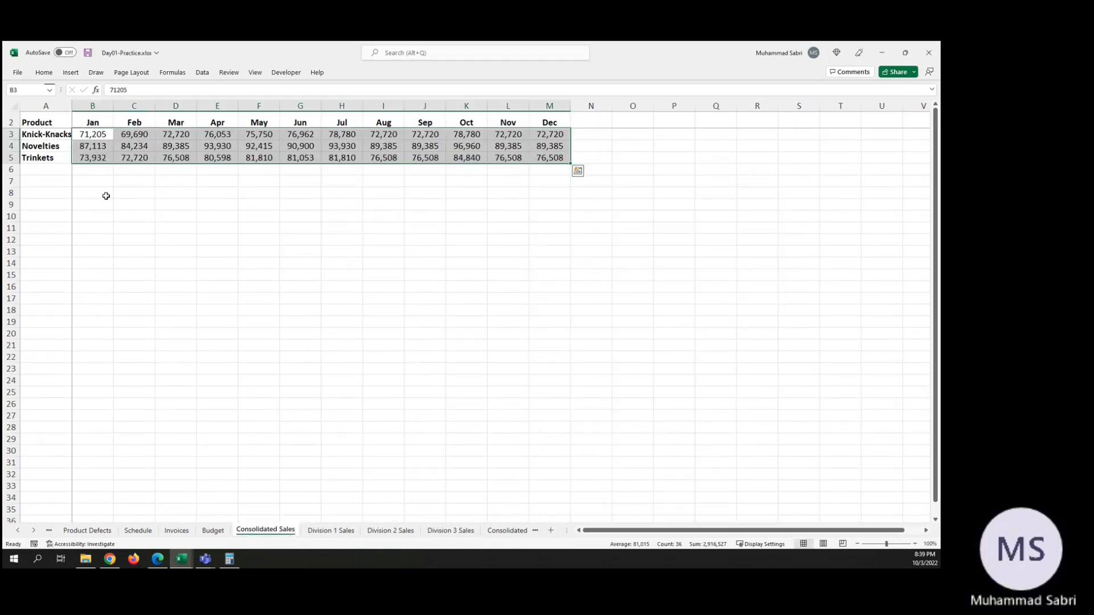
left_click(86, 135)
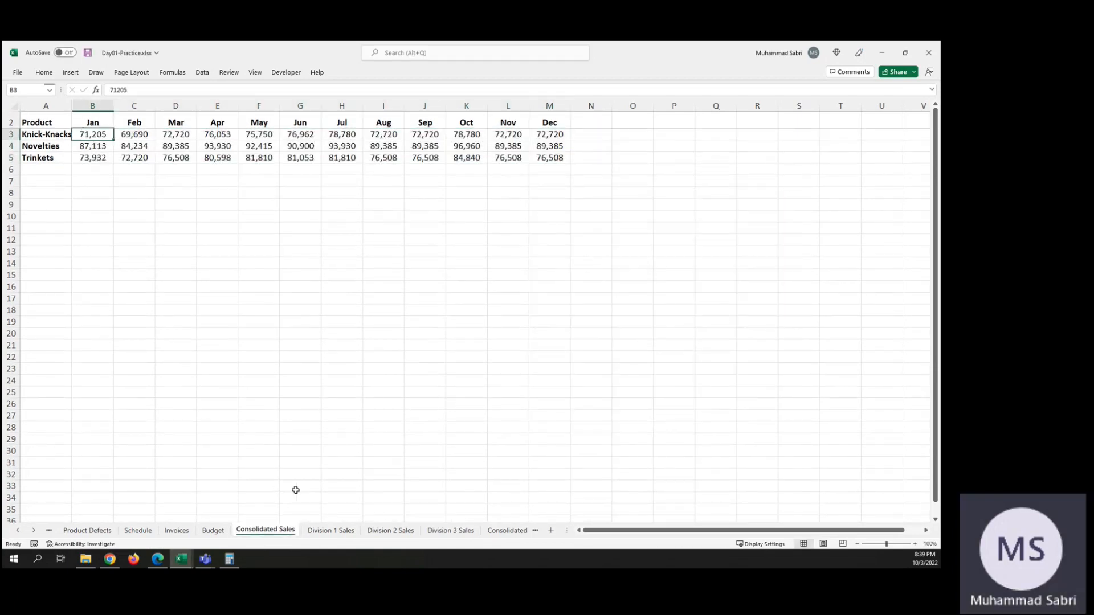
Step: Compare the three division sheets with the totals on Consolidated Sales, keeping Division 1 Sales ahead of Division 2 Sales in the sheet order
left_click(344, 530)
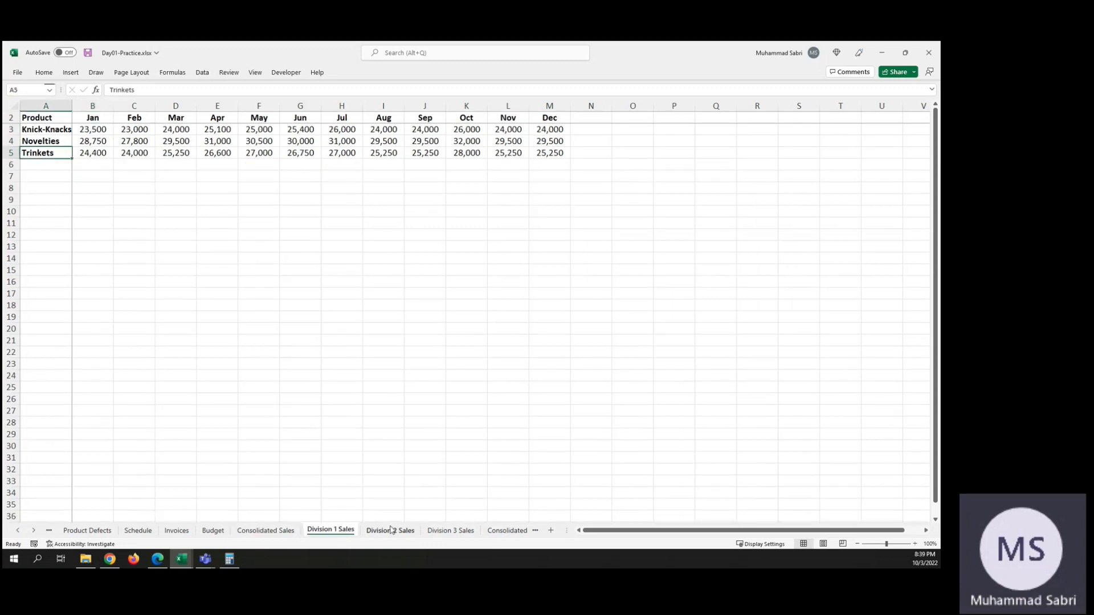
left_click(393, 530)
left_click(441, 530)
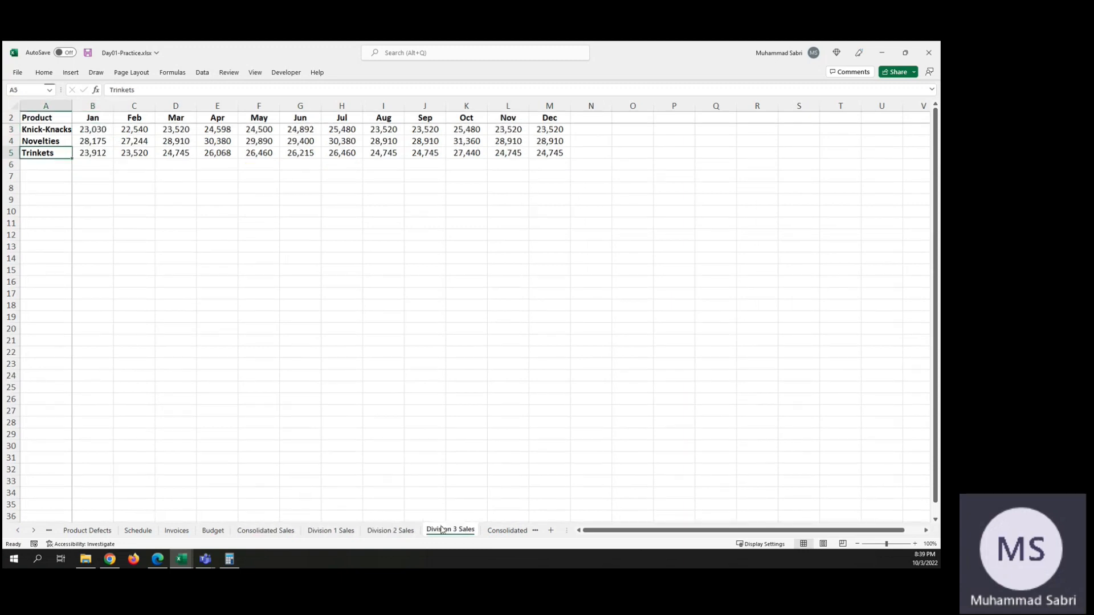
left_click_drag(393, 530, 344, 539)
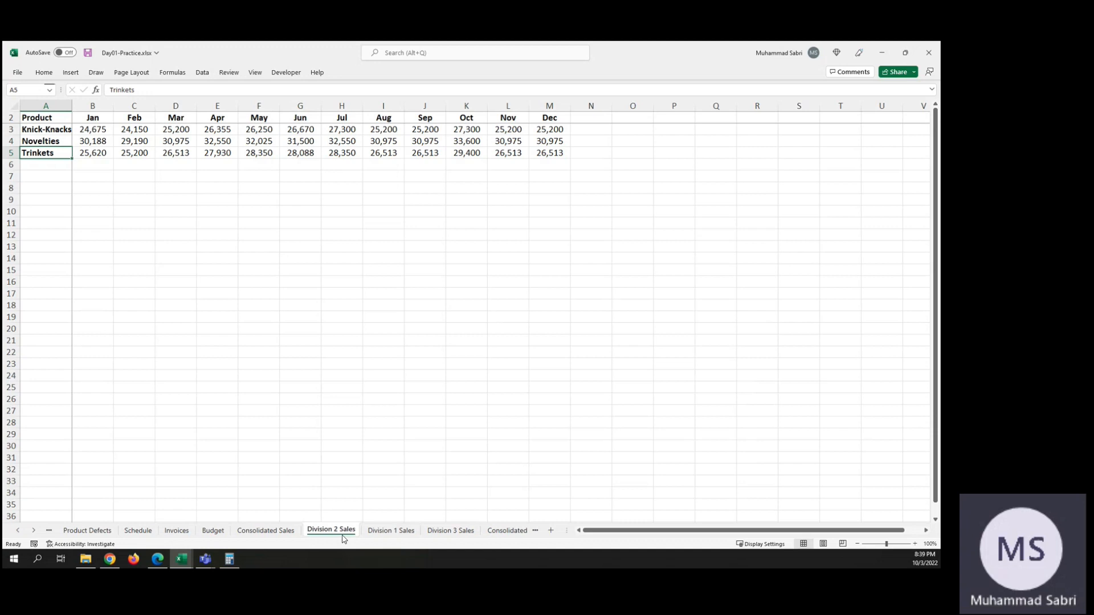
left_click_drag(403, 534, 349, 533)
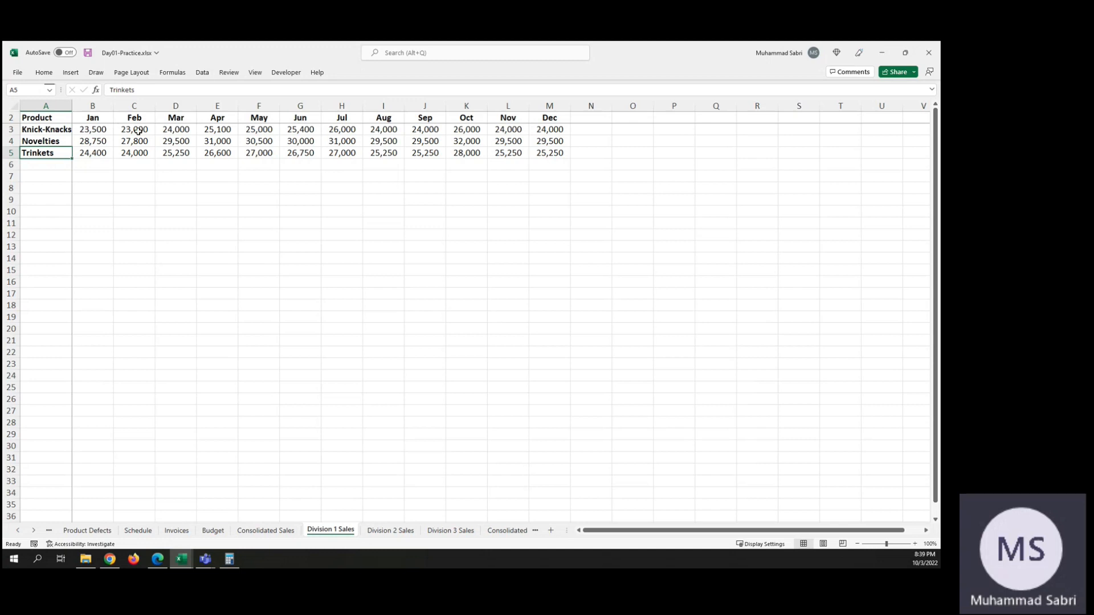
left_click(396, 533)
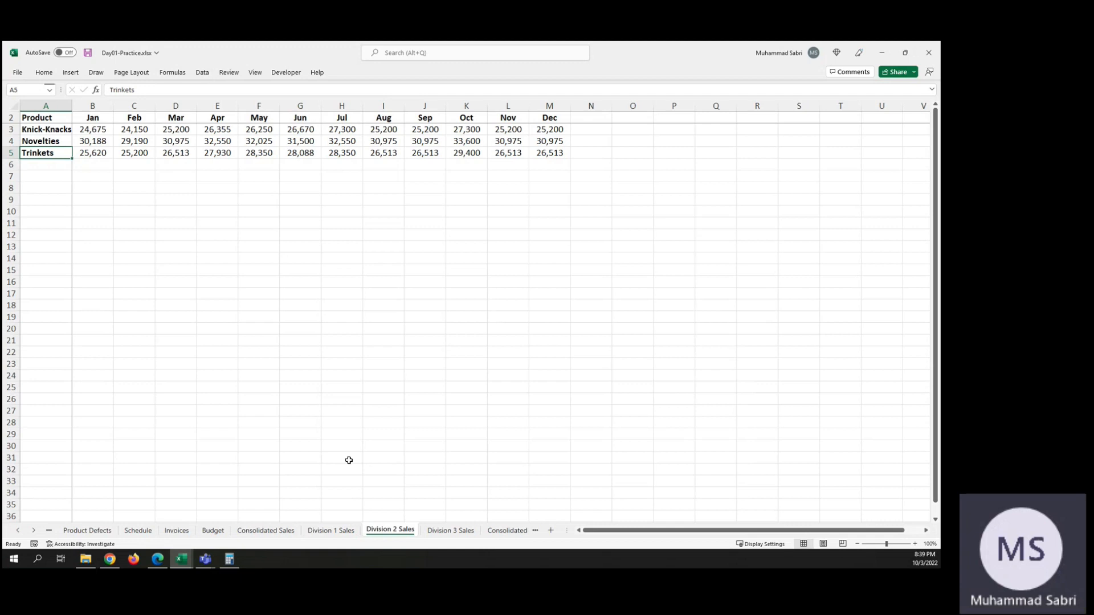
left_click(459, 531)
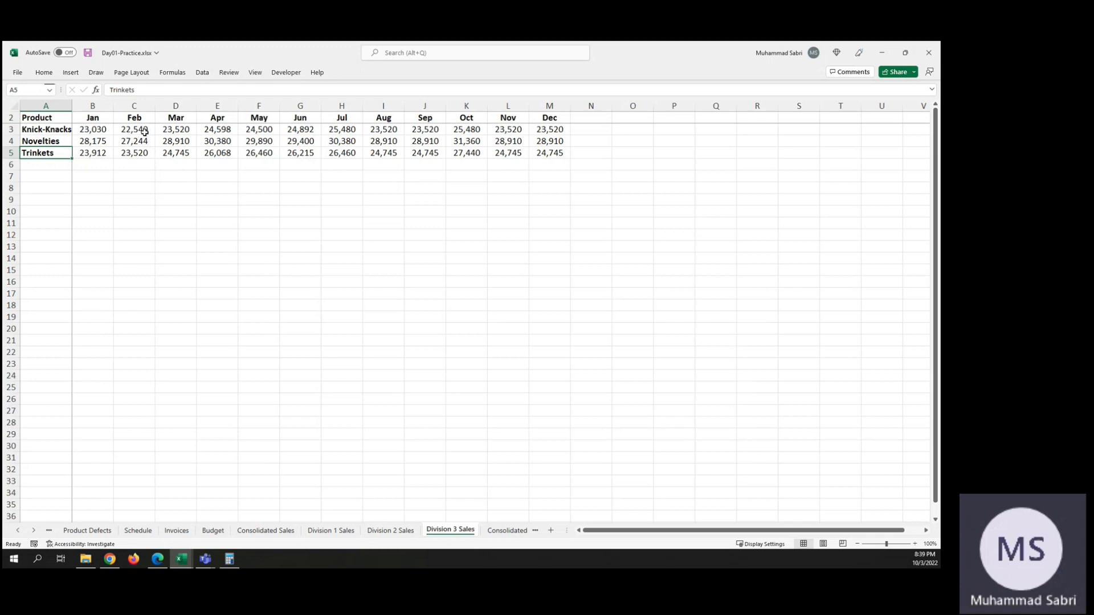
left_click(282, 532)
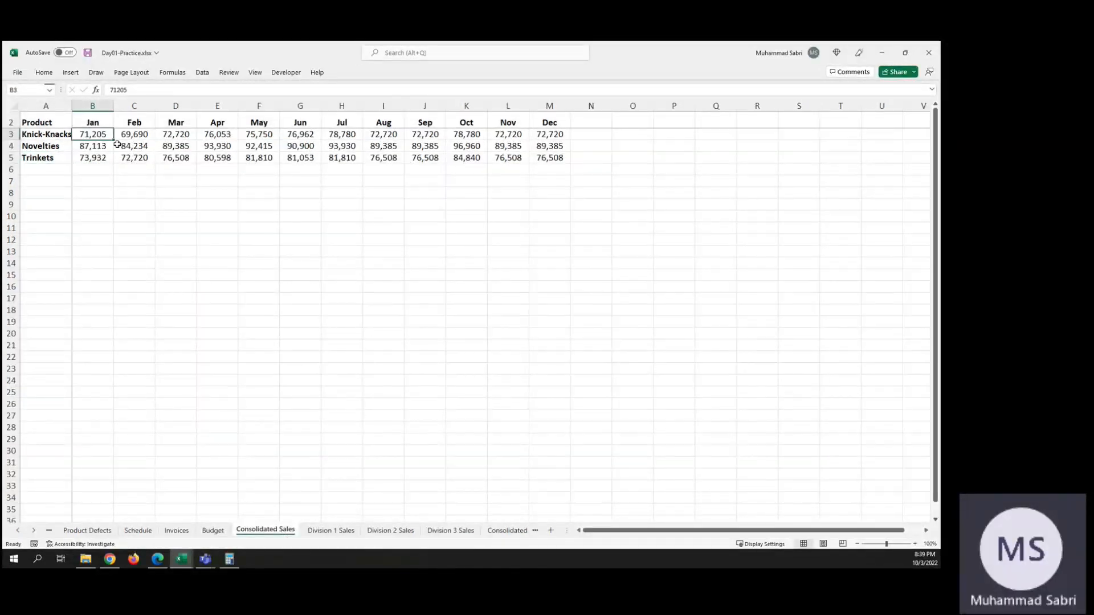
Step: Examine the product totals on Consolidated Sales against the matching cells of the Division 1, Division 2 and Division 3 Sales sheets
left_click(146, 135)
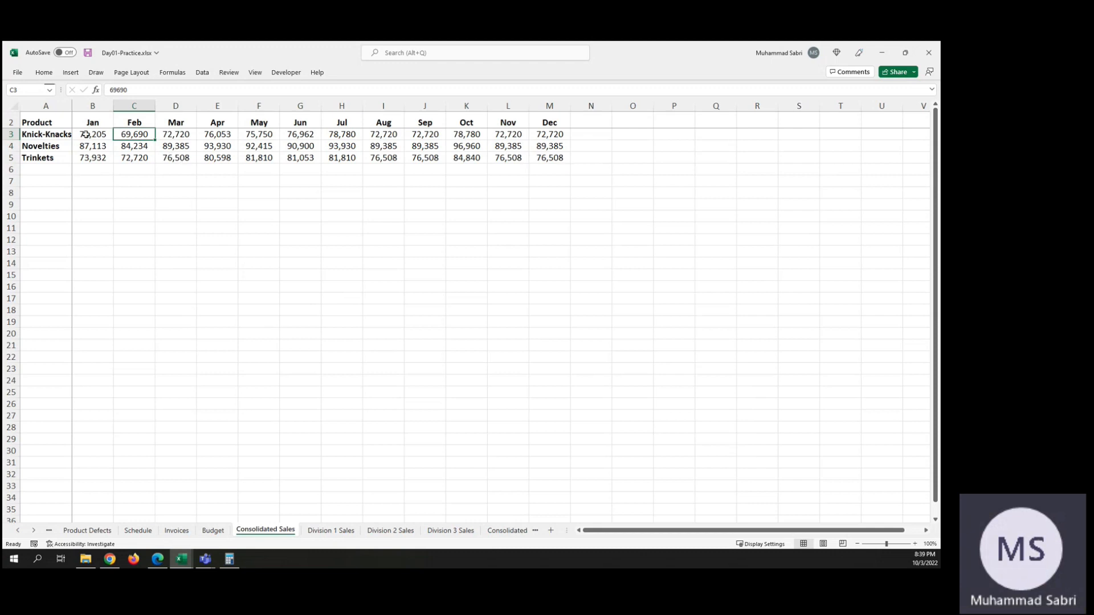
left_click(552, 156)
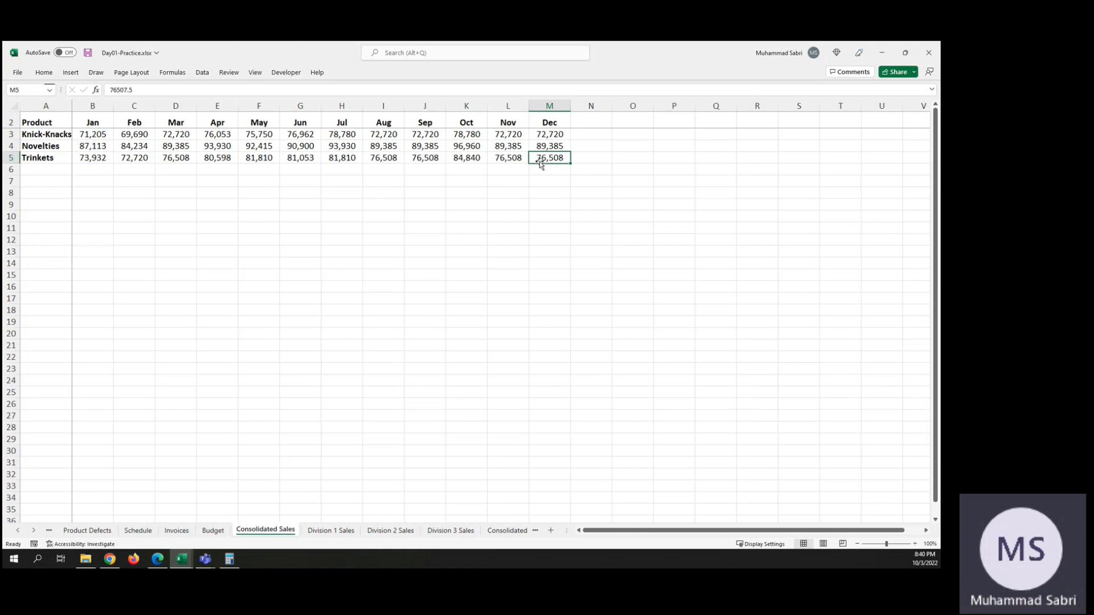
left_click(320, 532)
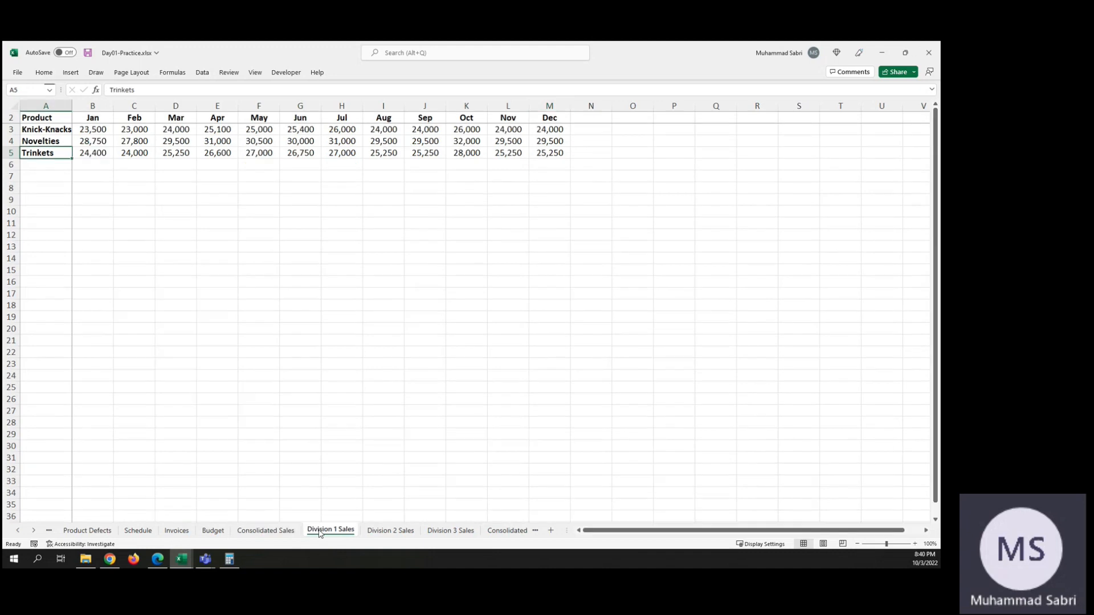
left_click(283, 532)
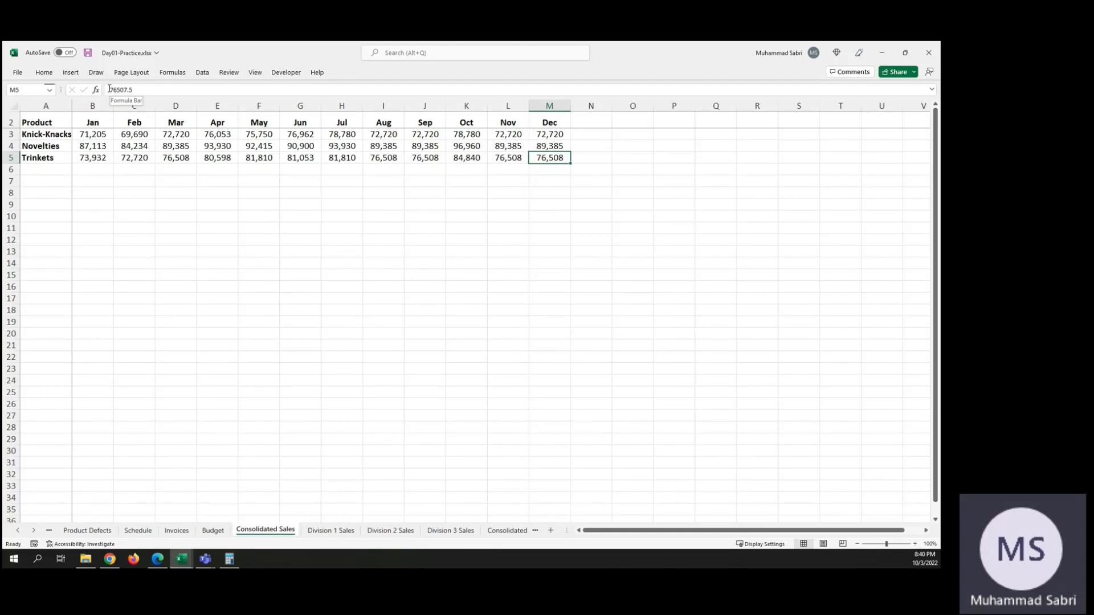
left_click(346, 531)
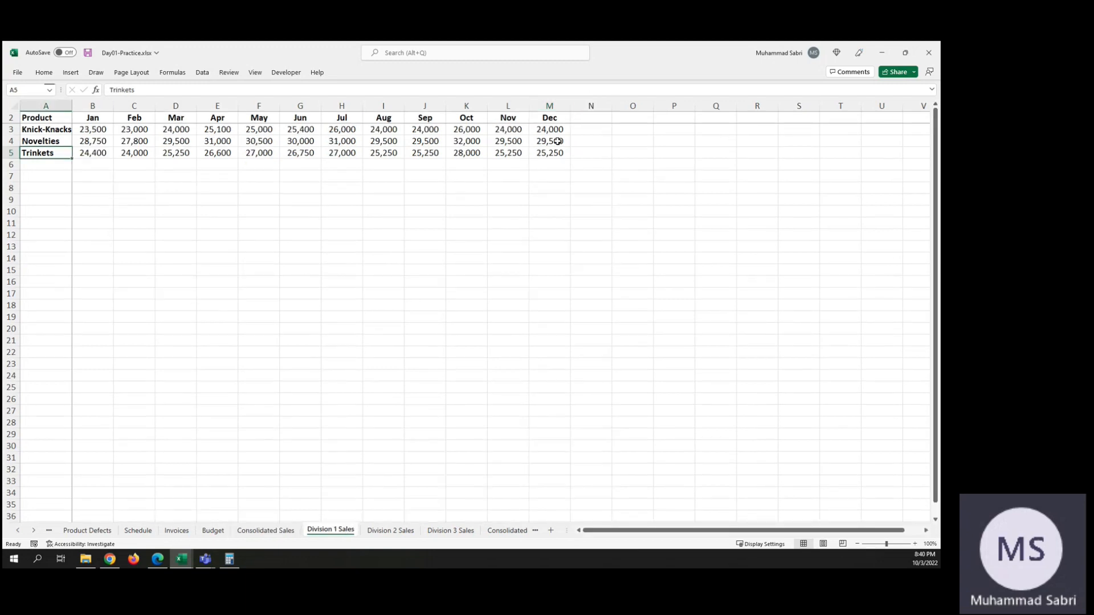
left_click(409, 532)
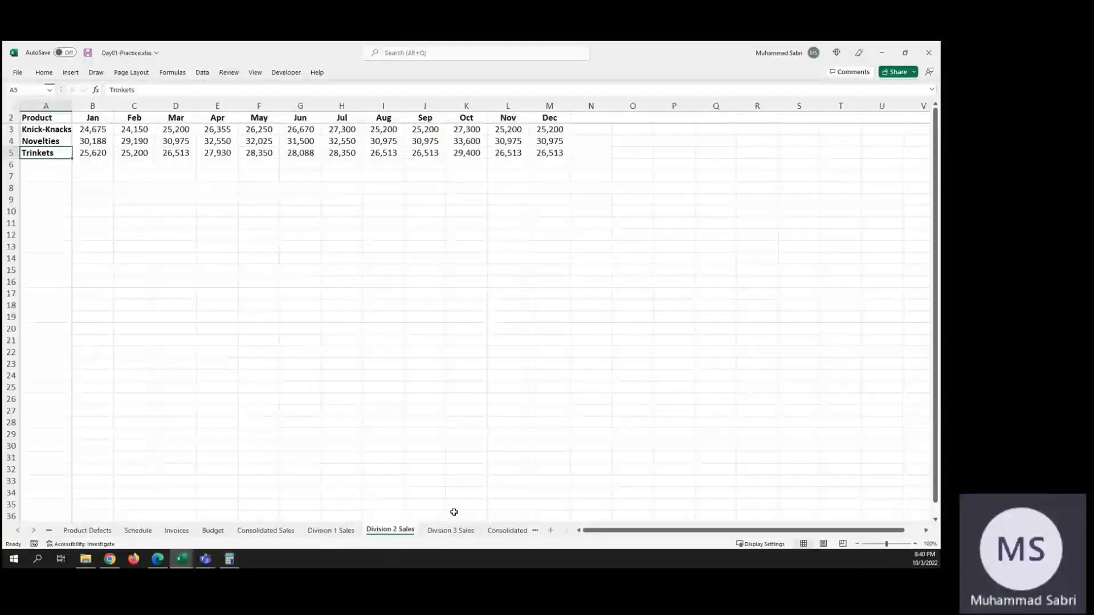
left_click(457, 532)
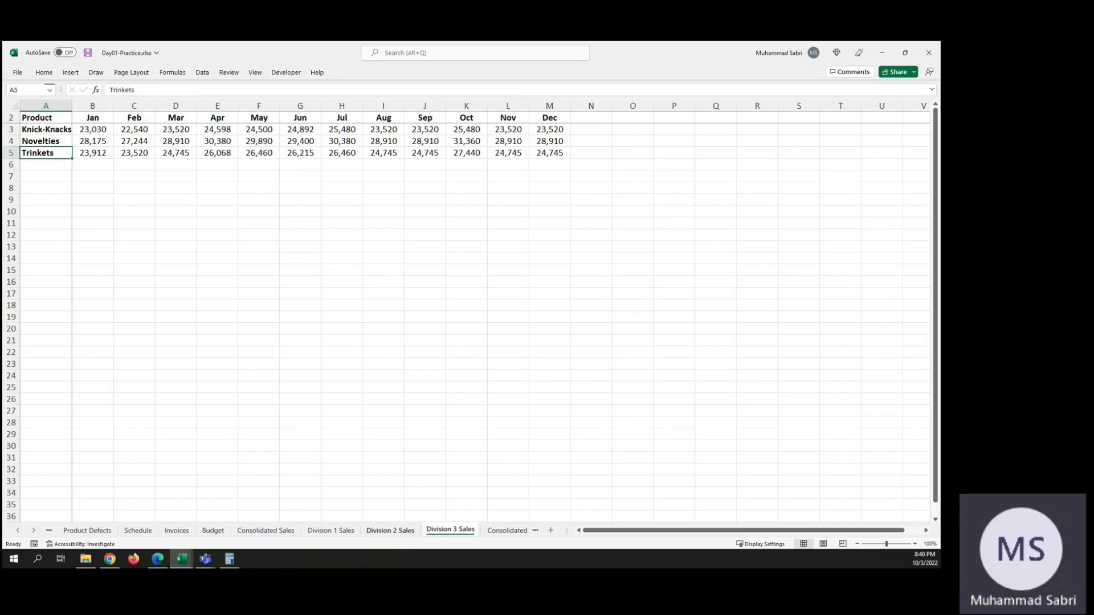
left_click(273, 531)
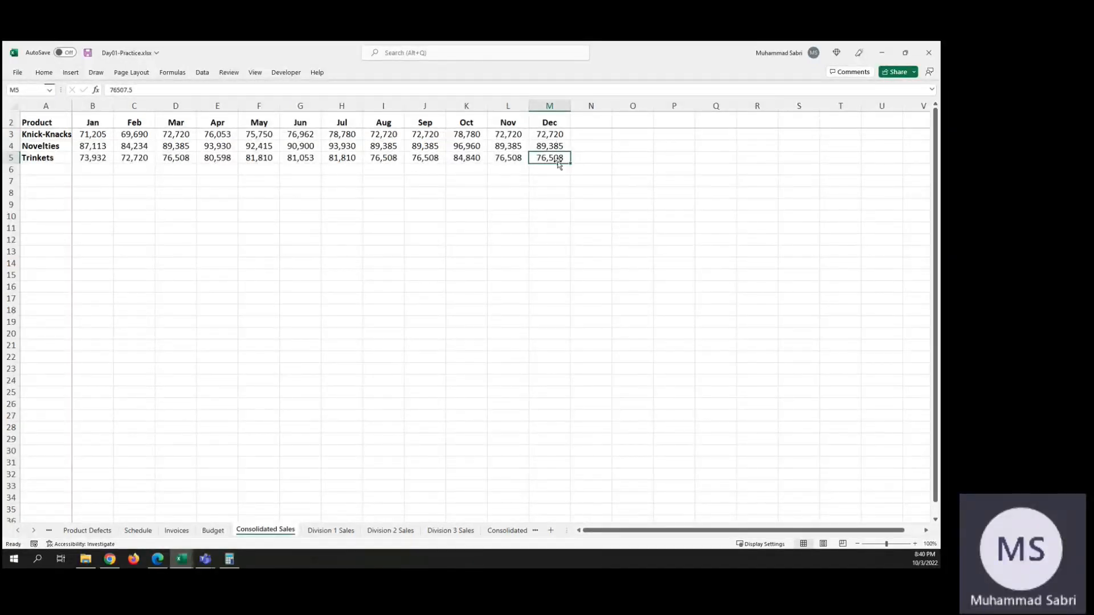
Step: Inspect the December Knick-Knacks total and the January totals on Consolidated Sales, comparing the layout with Division 1 Sales
left_click(552, 136)
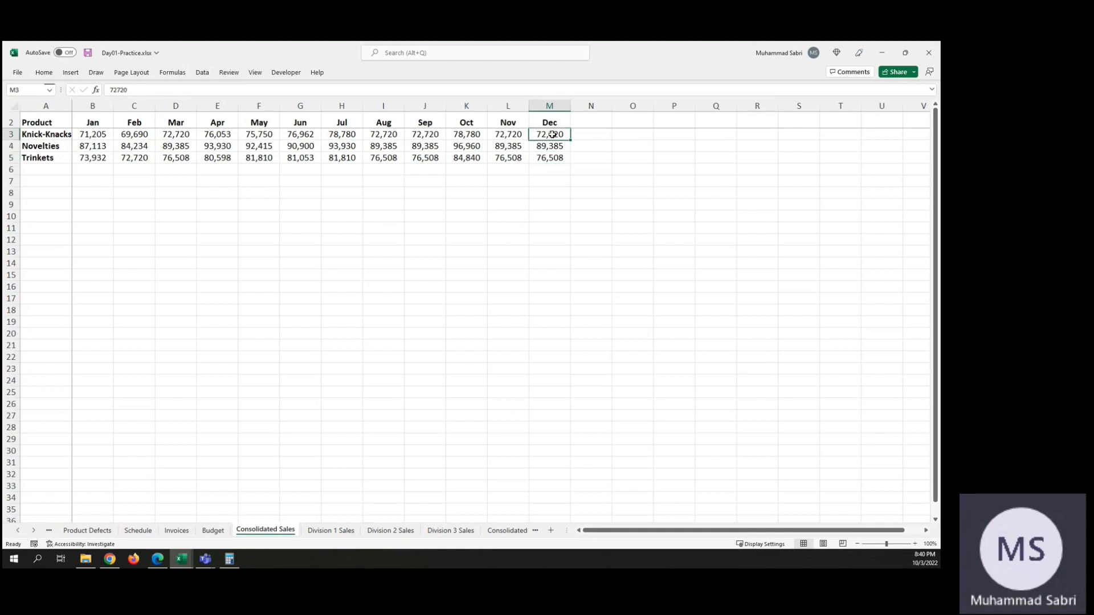
left_click(88, 136)
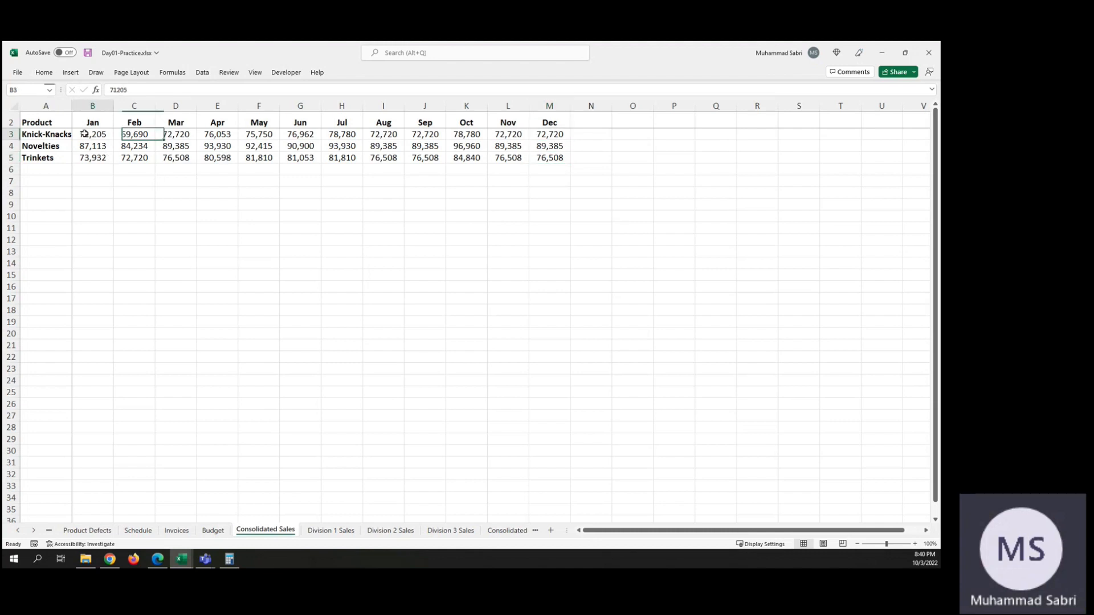
left_click(89, 149)
left_click(93, 159)
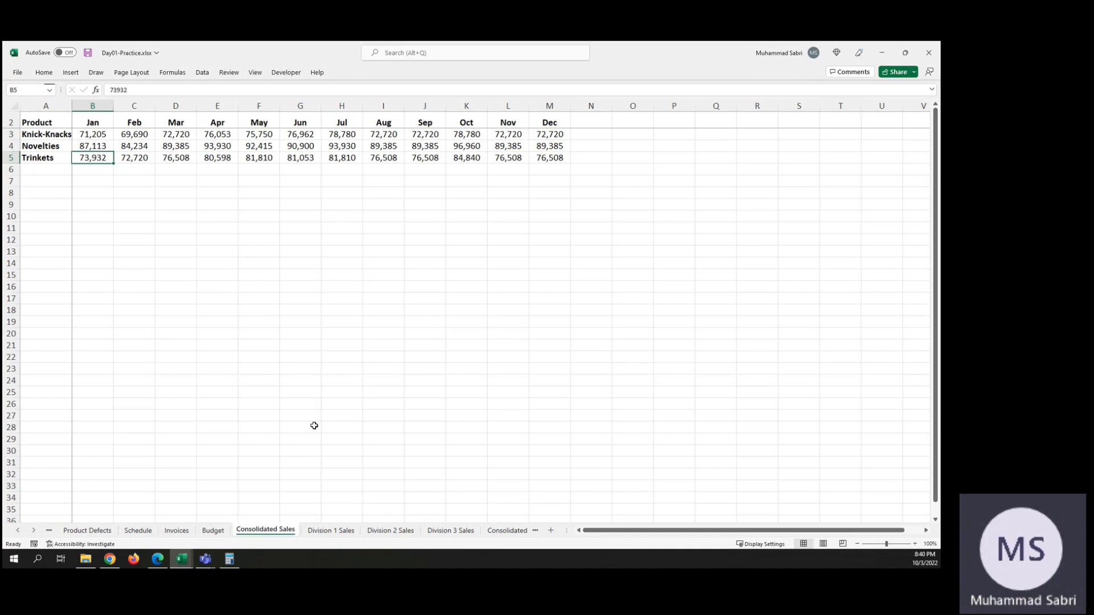
left_click(331, 530)
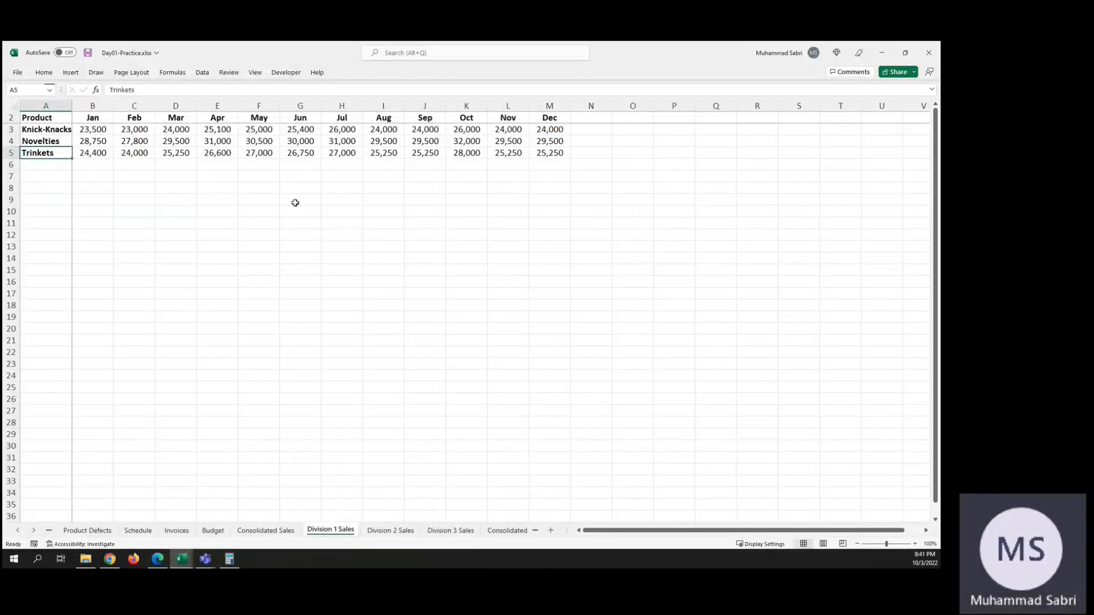
left_click(276, 533)
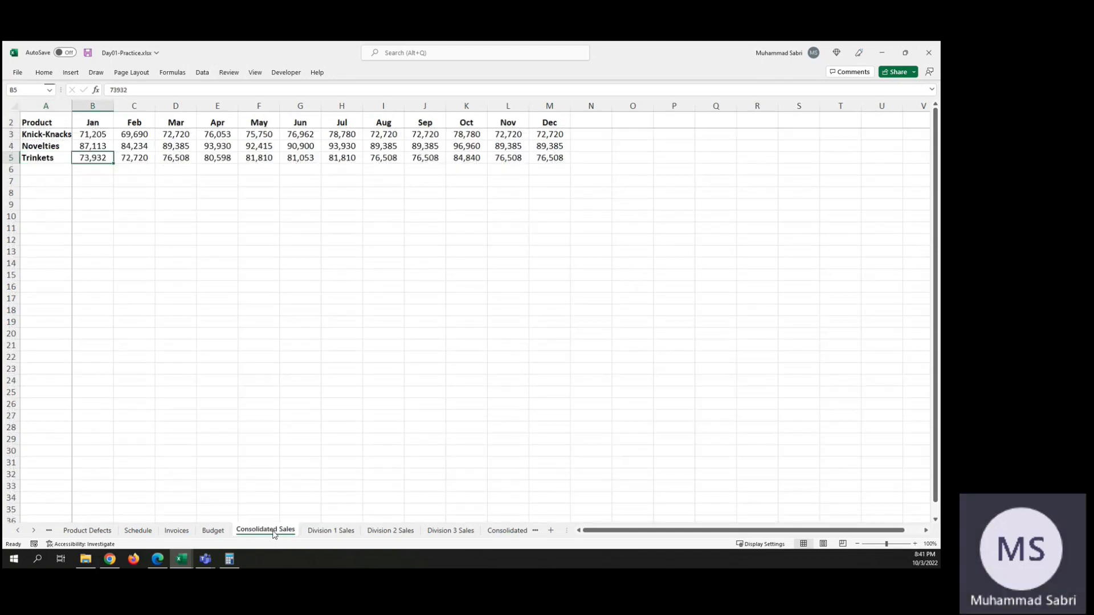
Step: Look over the division expense sheets and start a Sum consolidation at B3 of Consolidated Expenses with Division 1 Expenses B3:M9 as first reference
left_click(517, 531)
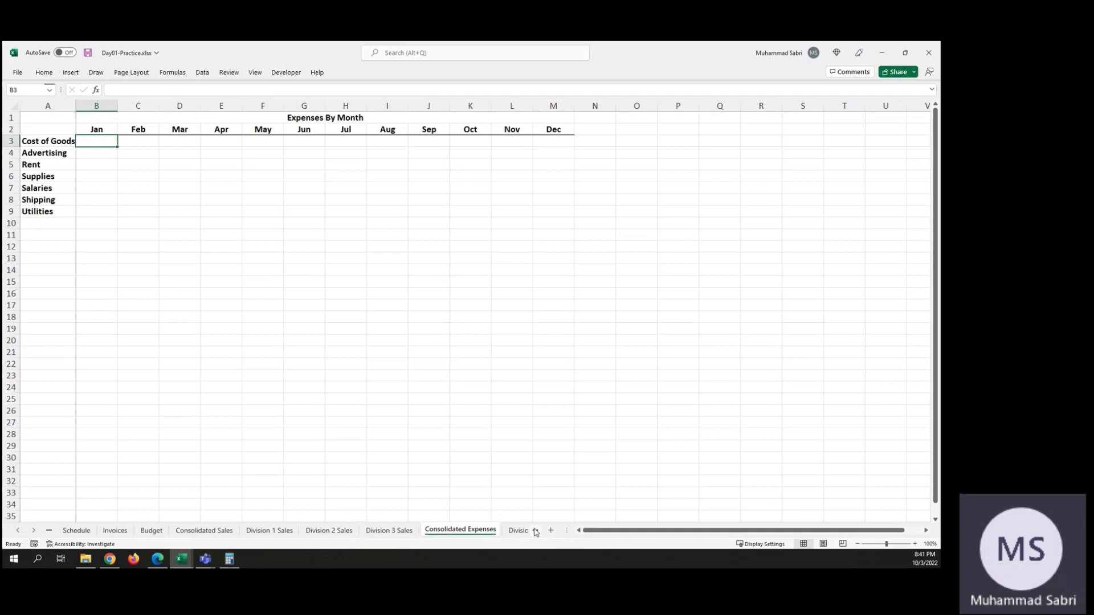
left_click(534, 531)
left_click(536, 533)
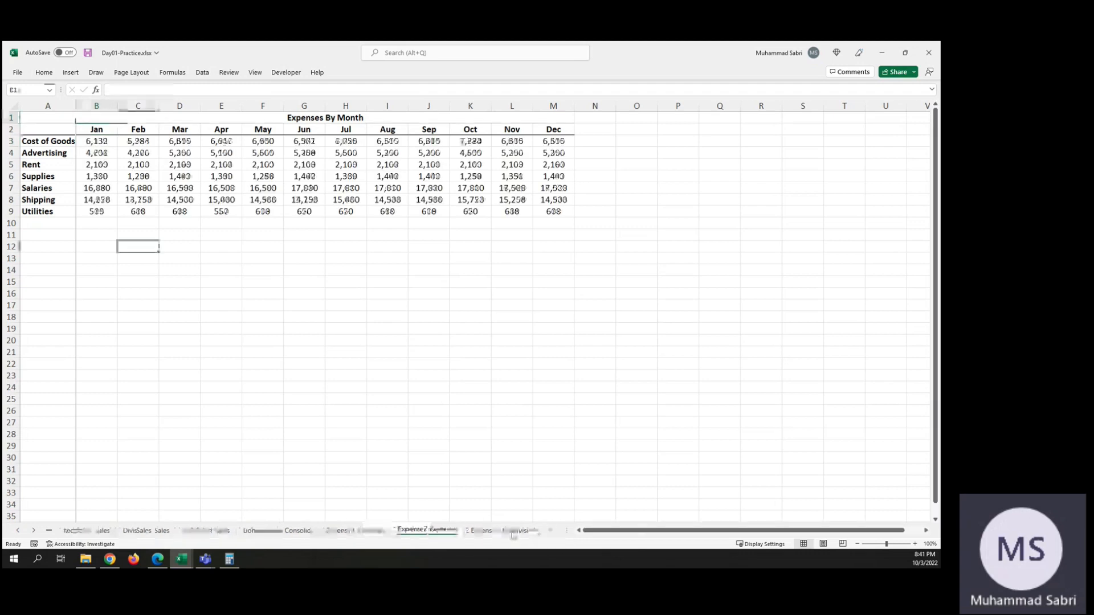
left_click(292, 531)
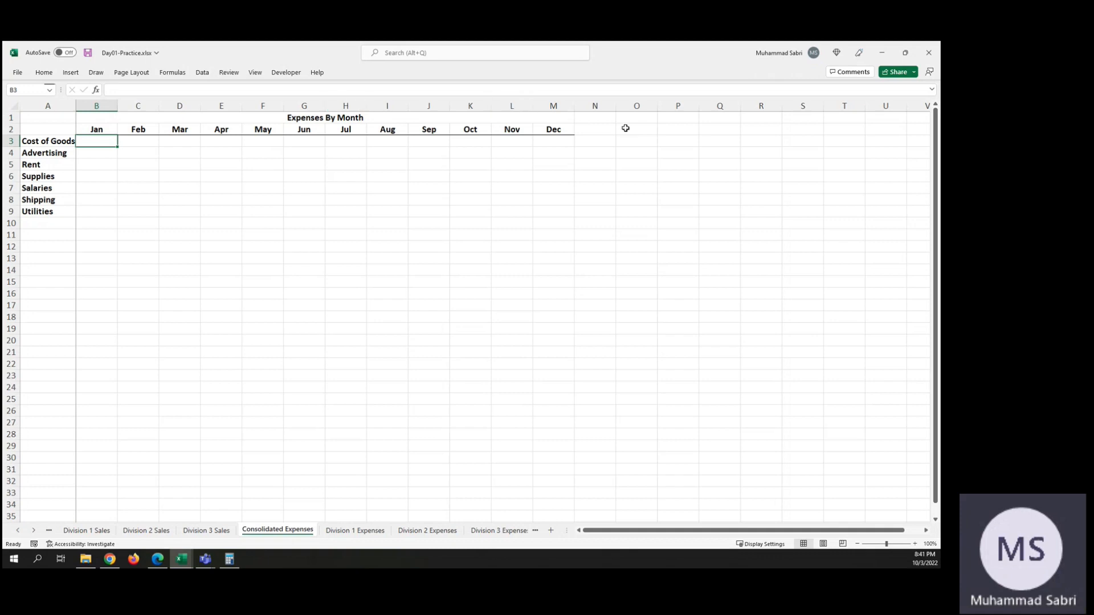
left_click(203, 72)
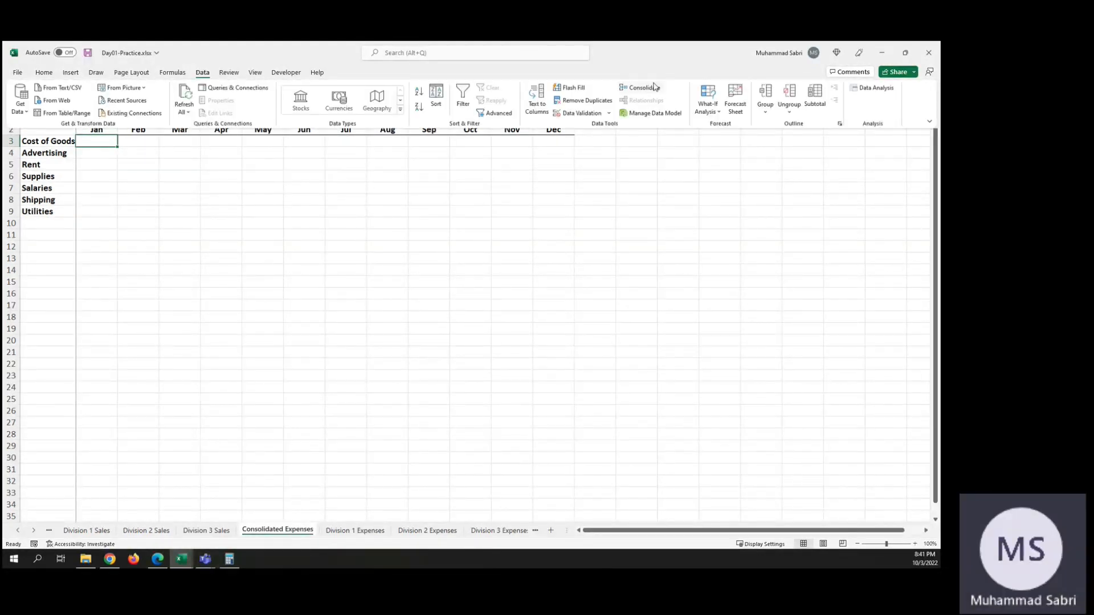
left_click(653, 87)
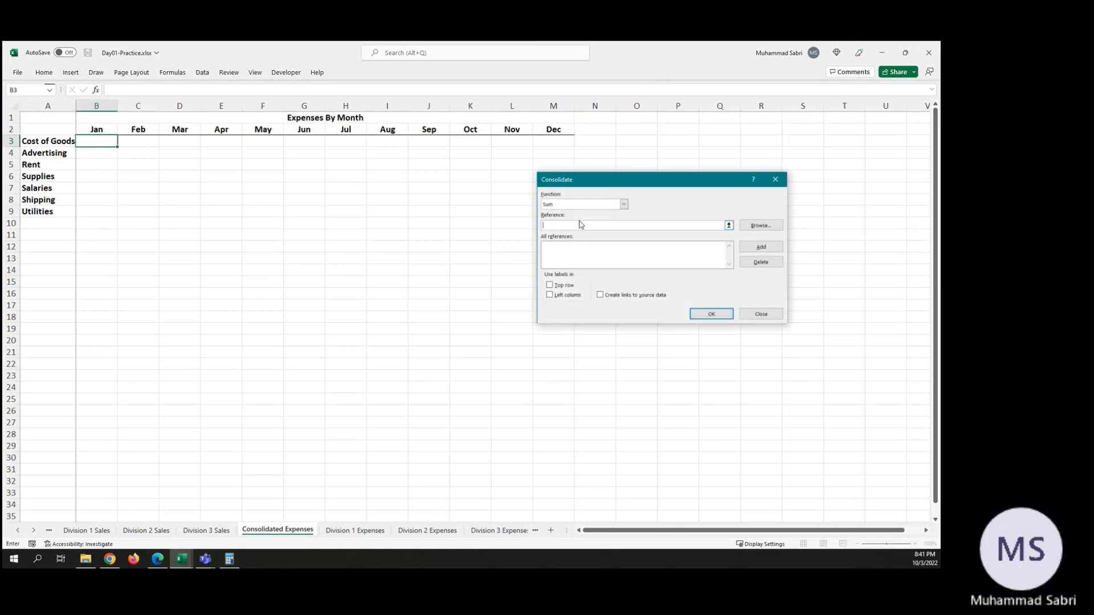
left_click(729, 226)
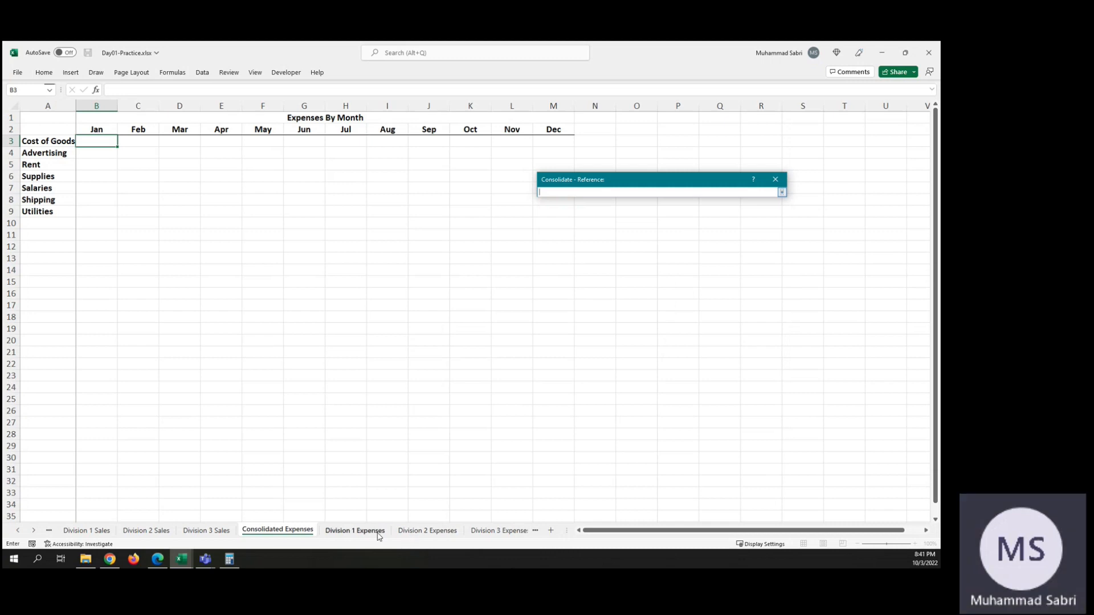
left_click(354, 530)
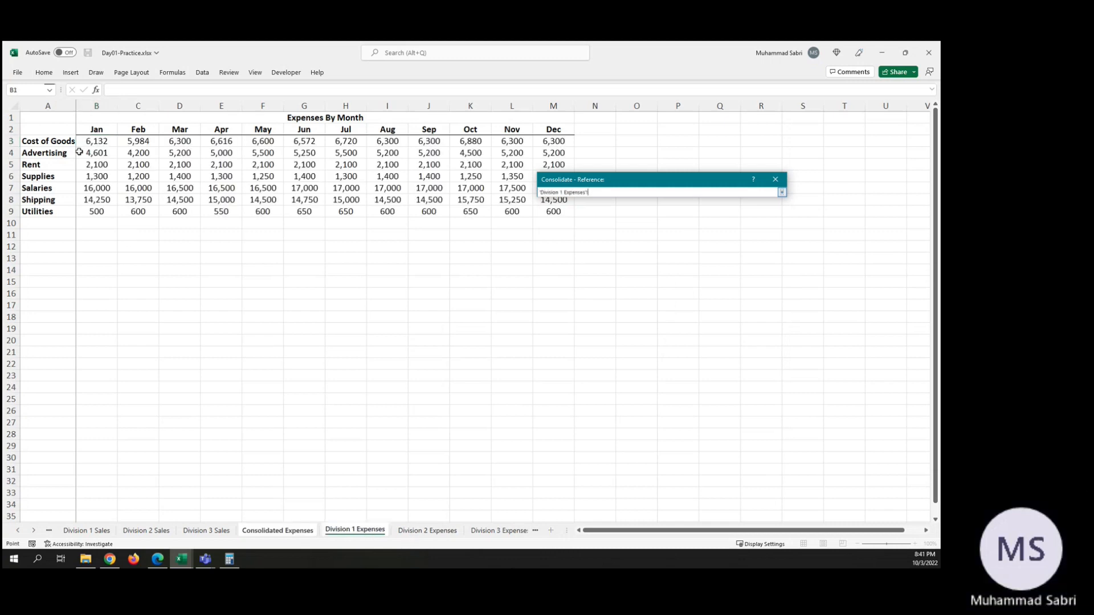
left_click_drag(94, 142, 564, 213)
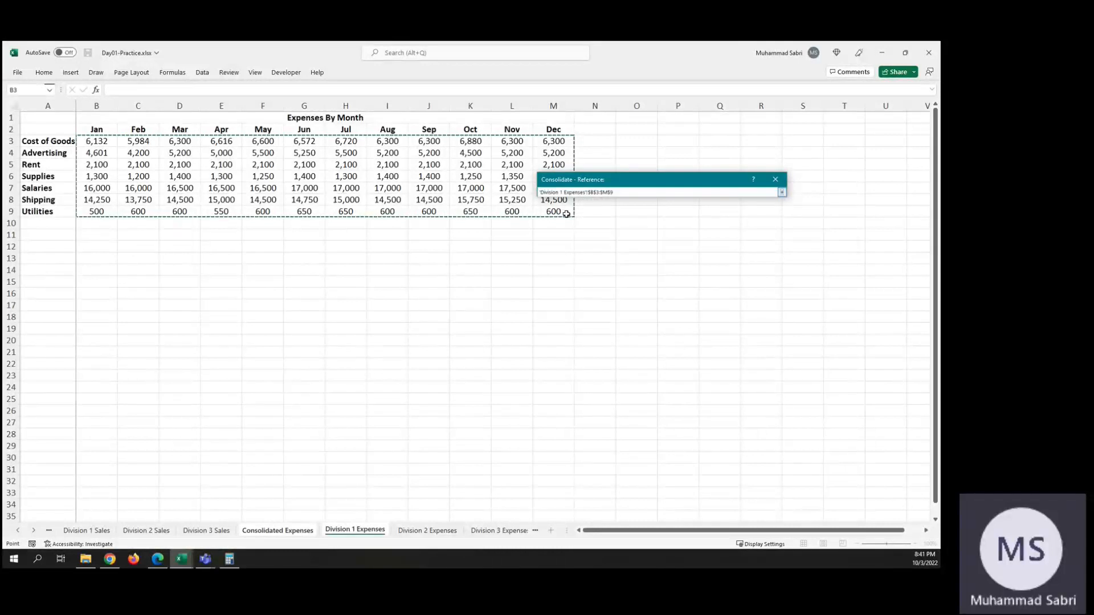
left_click(781, 193)
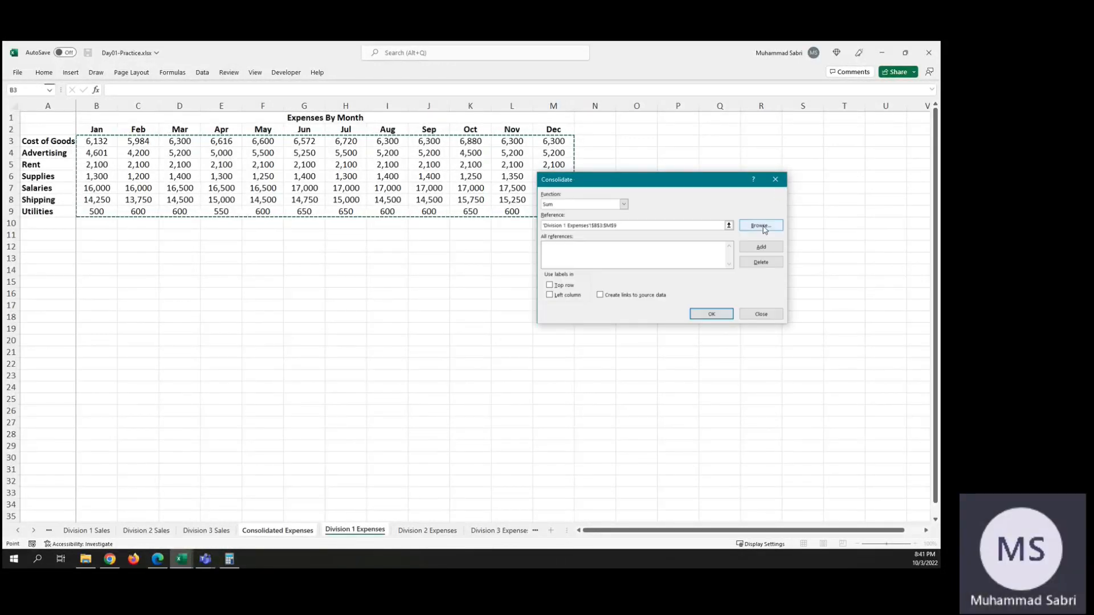
left_click(763, 249)
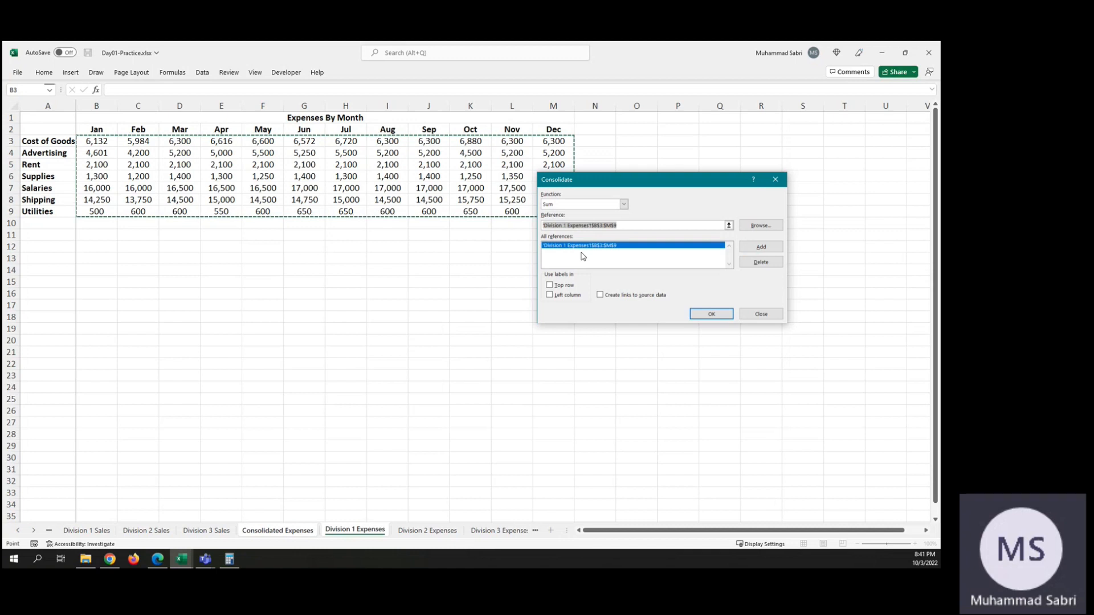
Step: Add the same range, B3:M9, on the Division 2 Expenses sheet as the second consolidation reference
left_click(729, 226)
left_click(431, 530)
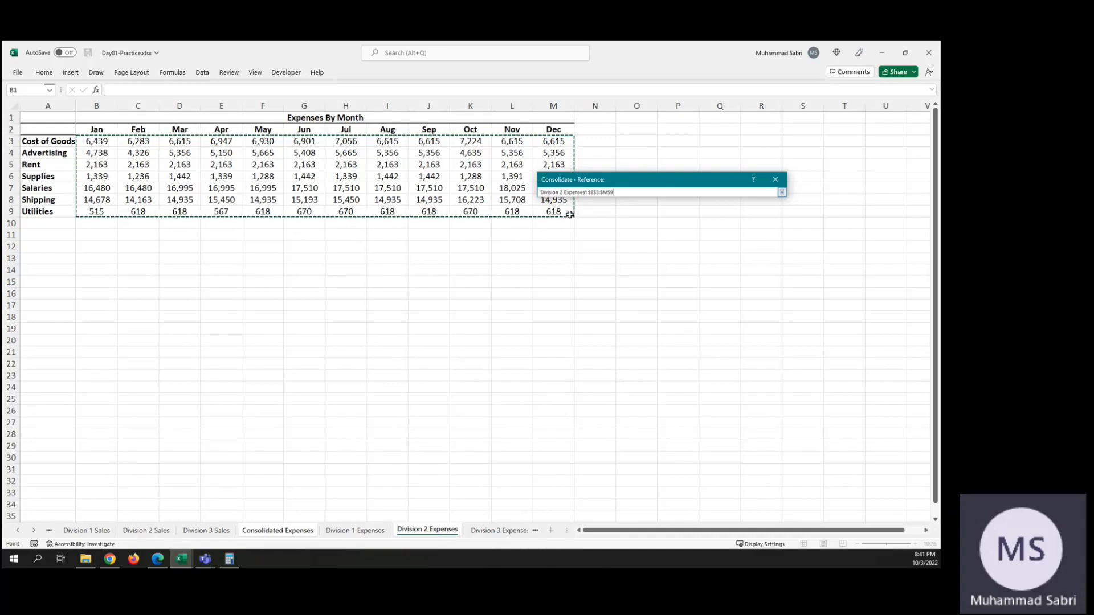
left_click(782, 193)
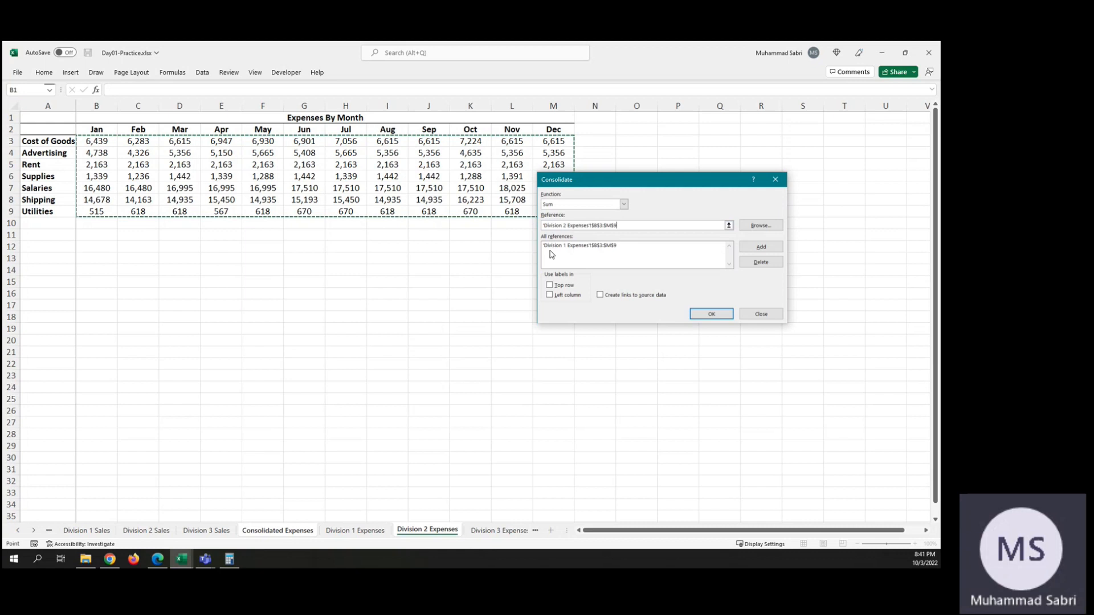
left_click(762, 246)
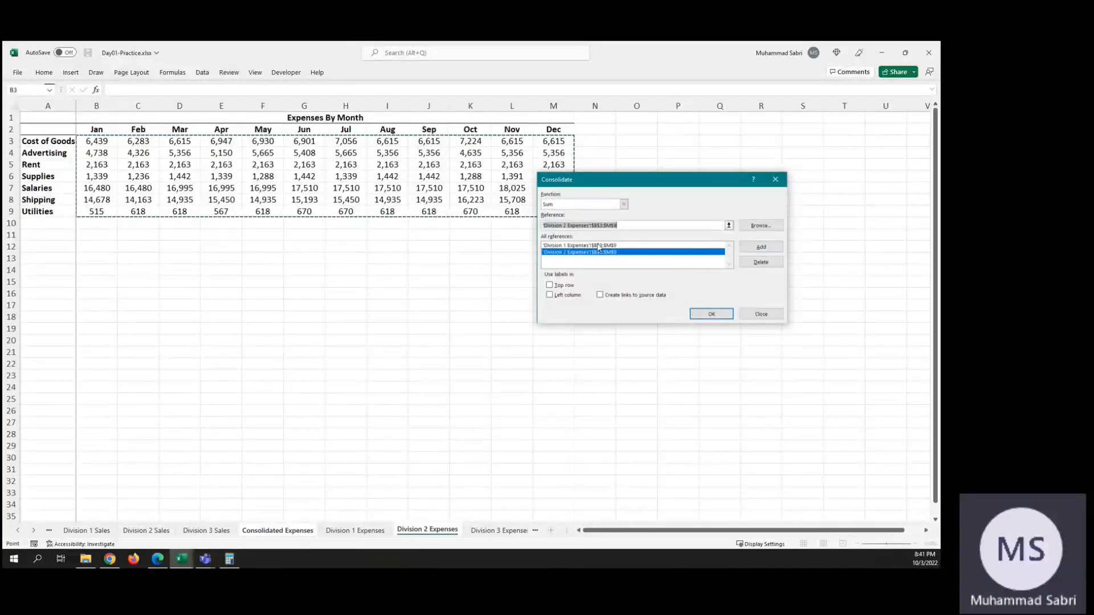
Step: Add range B3:M9 of Division 3 Expenses as the third reference and run the Sum consolidation into Consolidated Expenses
left_click(729, 225)
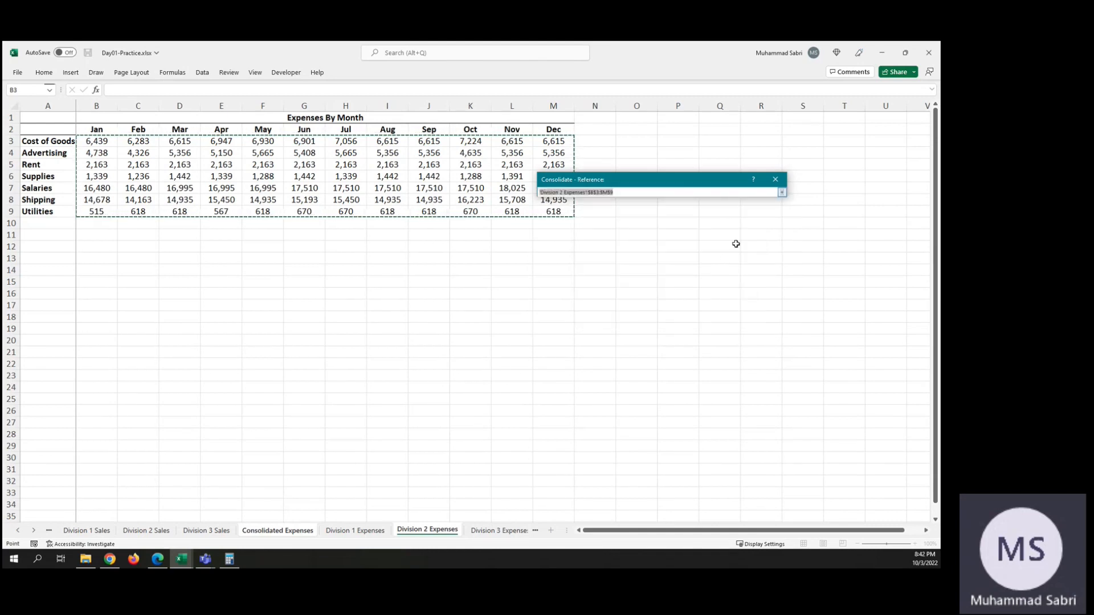
left_click(499, 530)
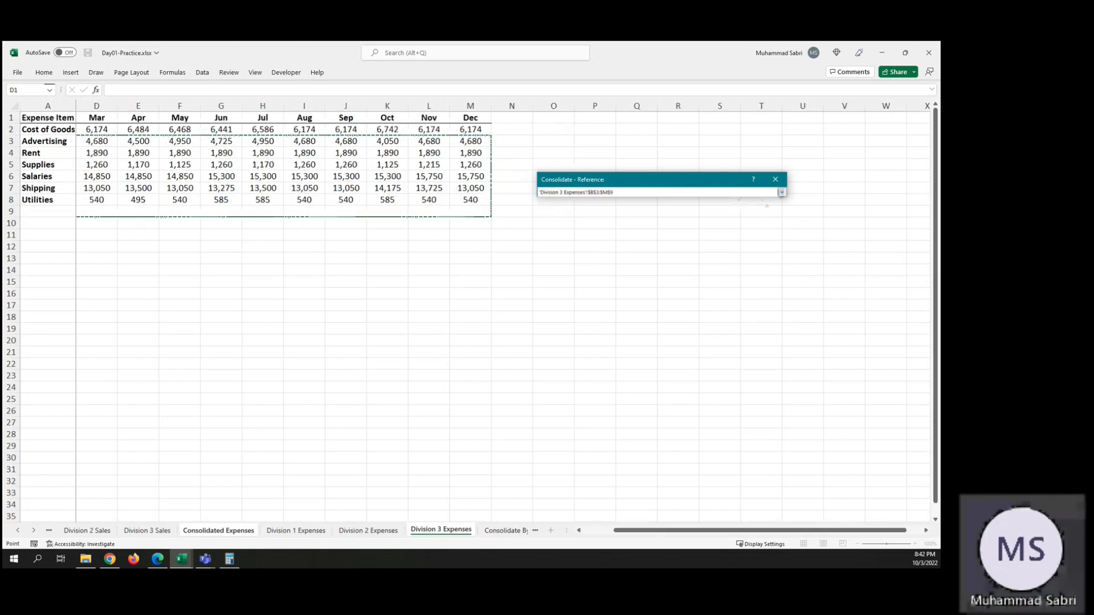
left_click(782, 193)
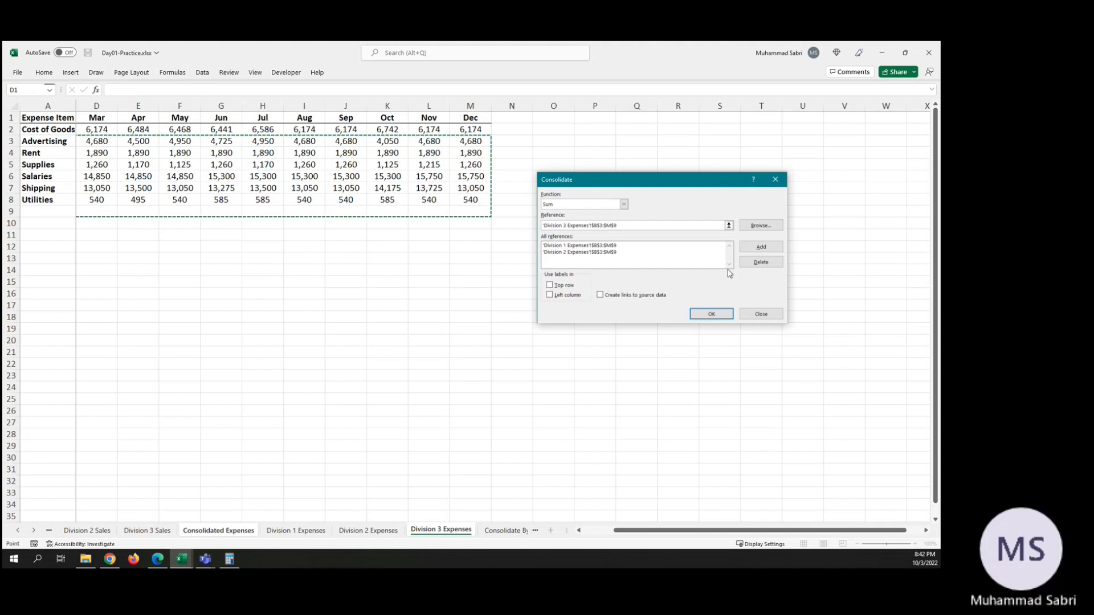
left_click(762, 247)
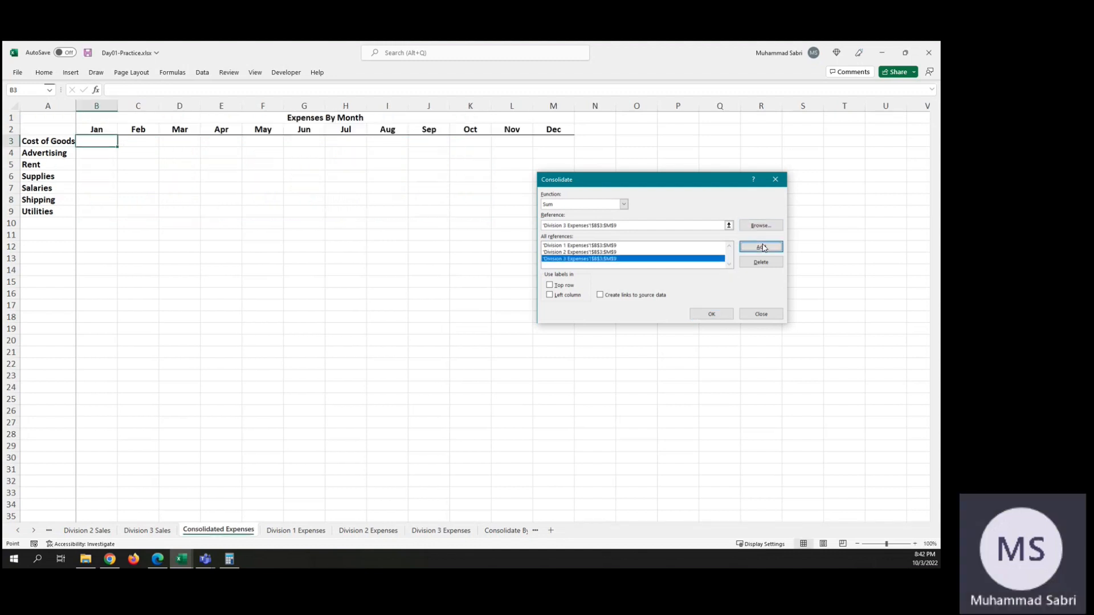
left_click(712, 314)
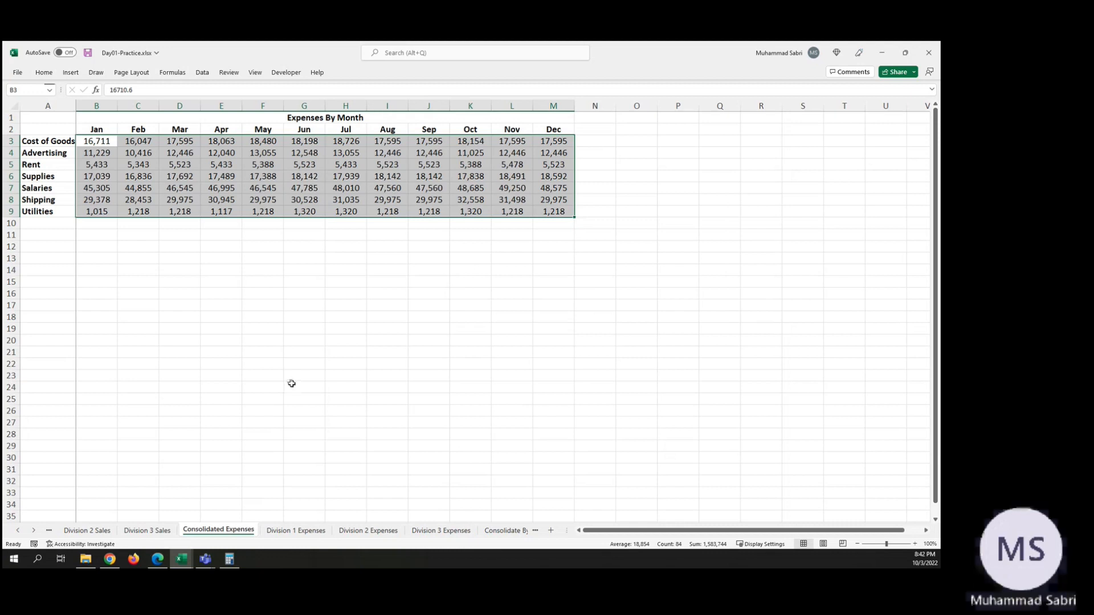
Step: Compare the row layout of the Division 1, Division 2 and Division 3 Expenses sheets with the Consolidated Expenses results
left_click(547, 227)
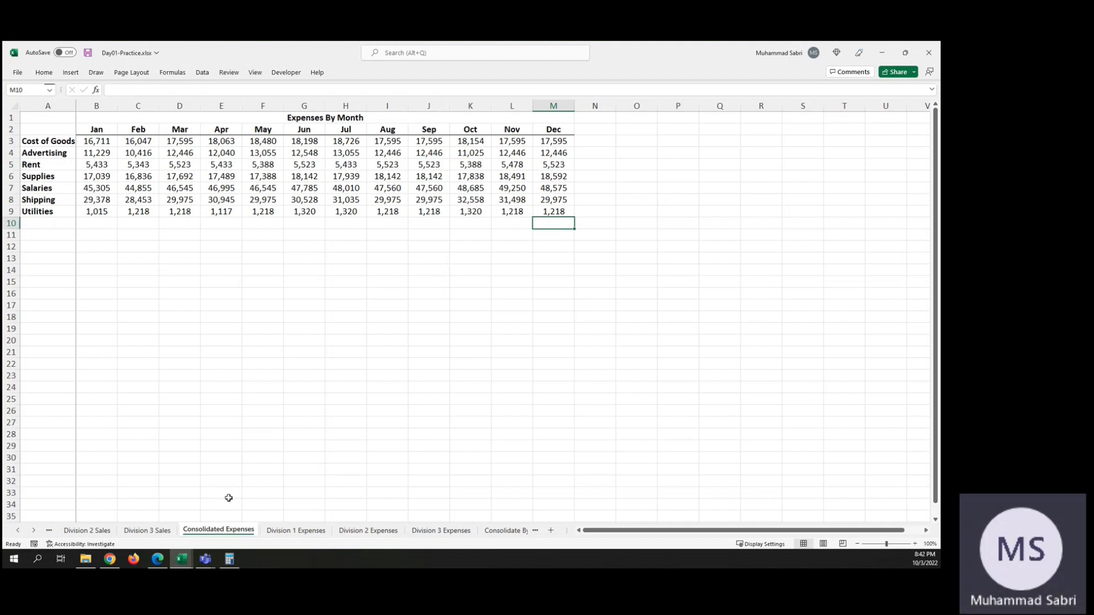
left_click(307, 531)
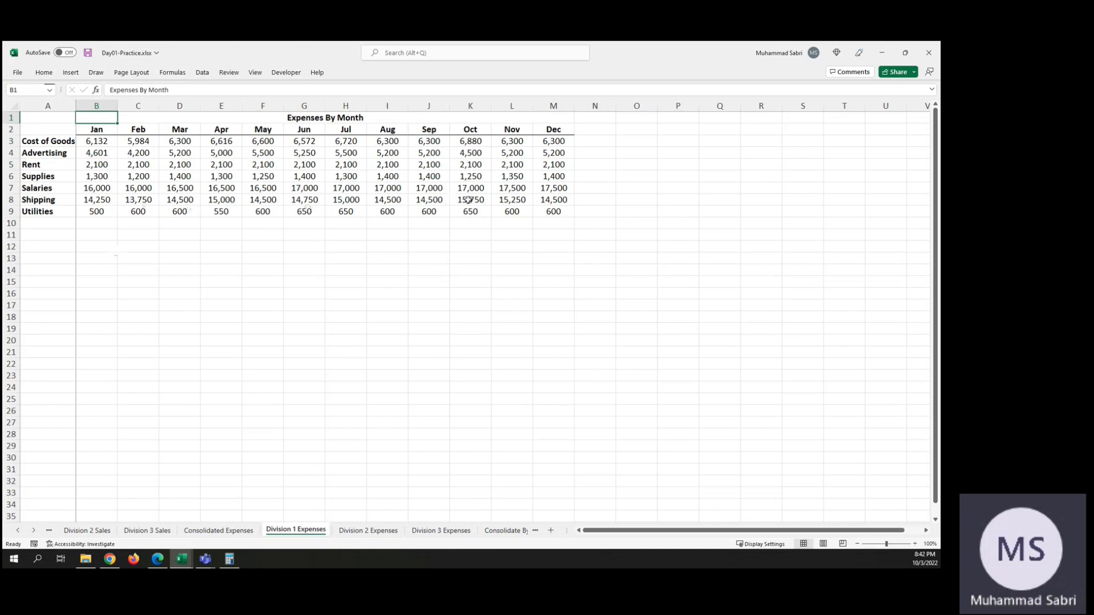
left_click(371, 532)
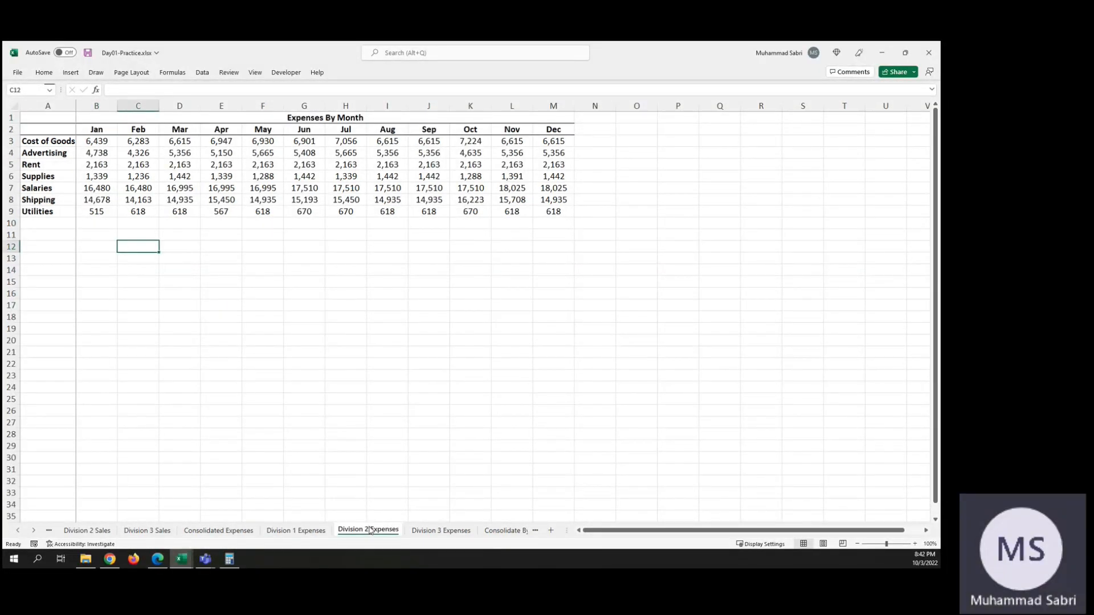
left_click(444, 531)
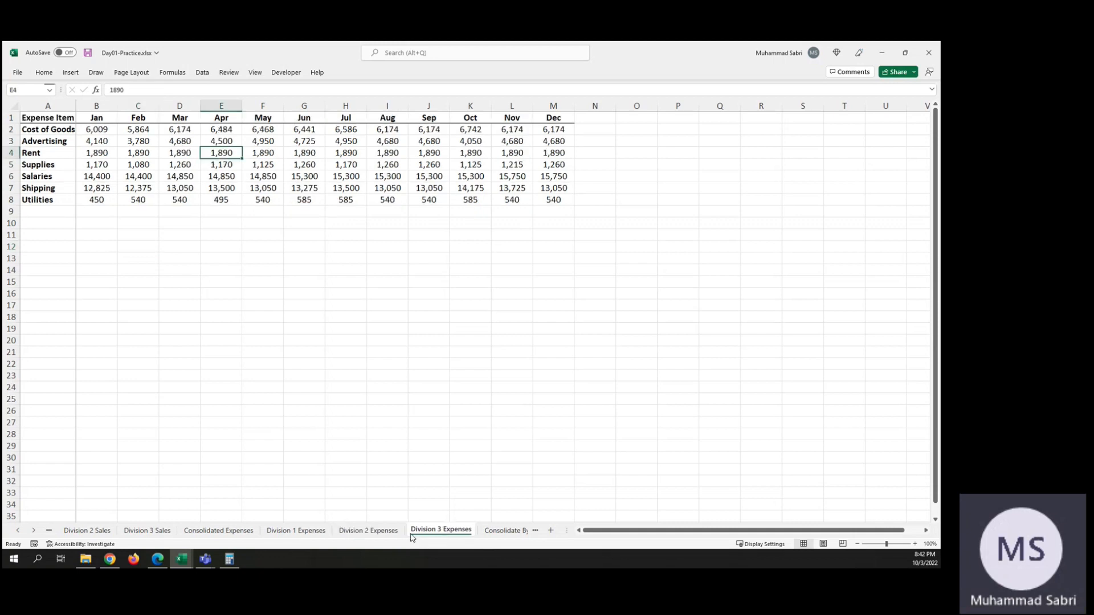
Step: Compare the starting rows of the expense data on the Division 3 Expenses sheet with those on Division 1 Expenses and Division 2 Expenses
left_click(362, 531)
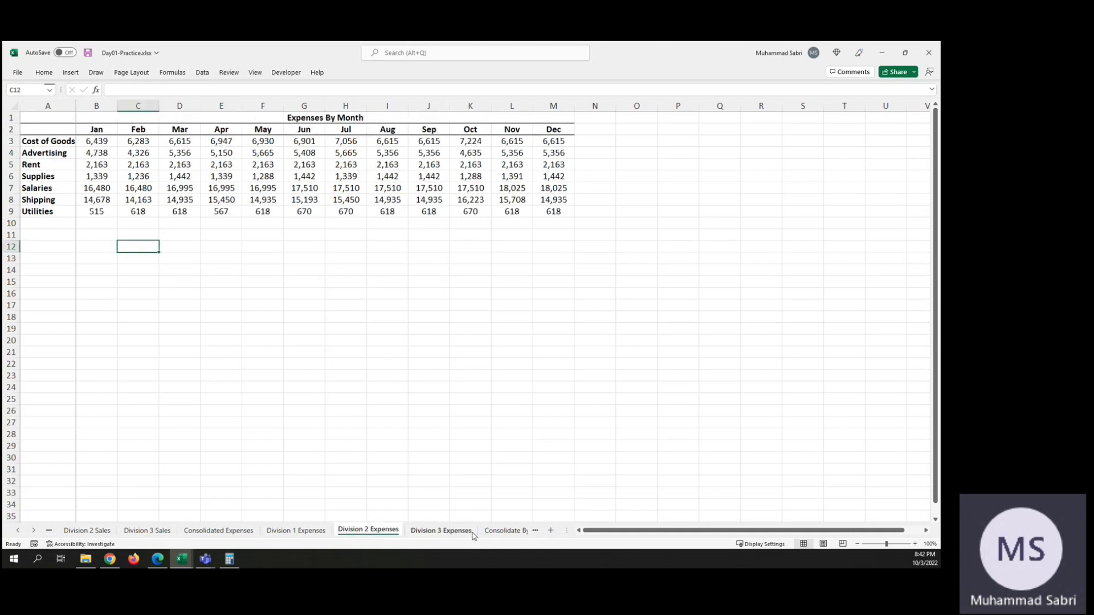
left_click(454, 531)
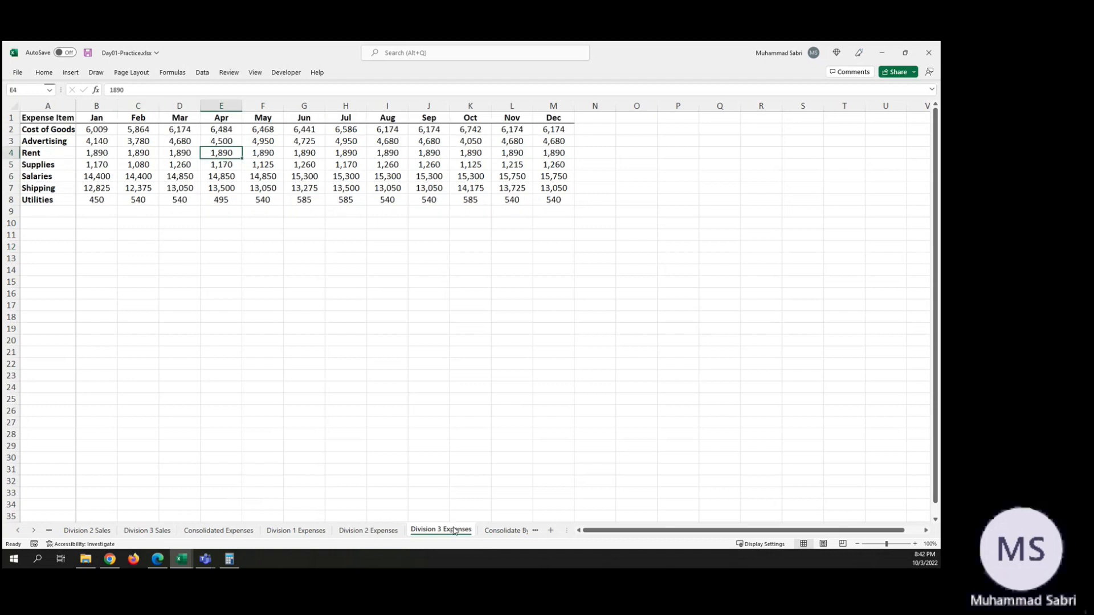
left_click(380, 532)
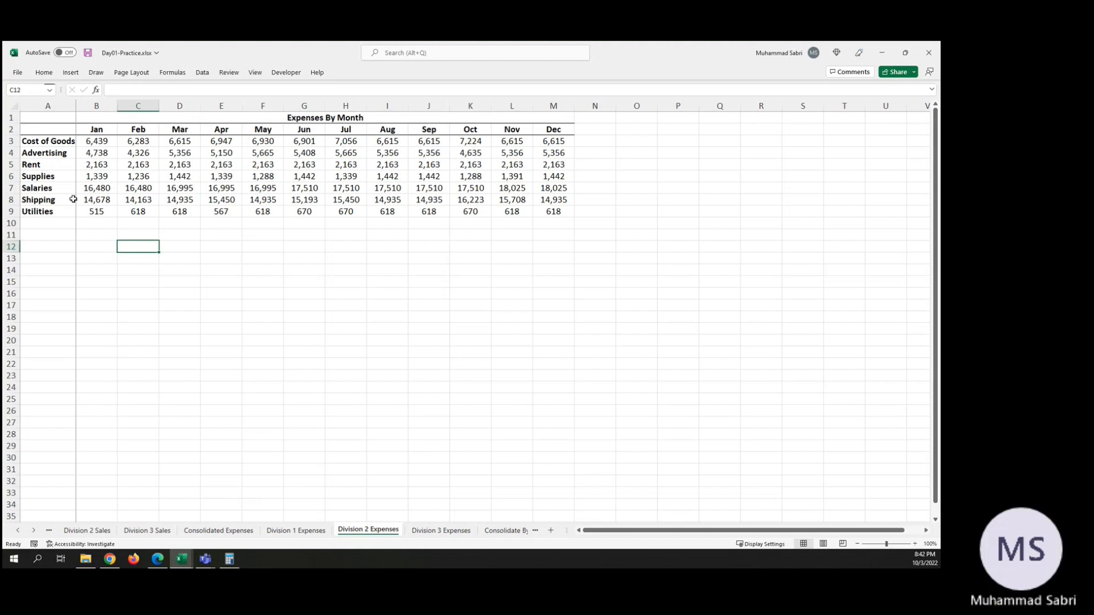
left_click(312, 531)
left_click(451, 522)
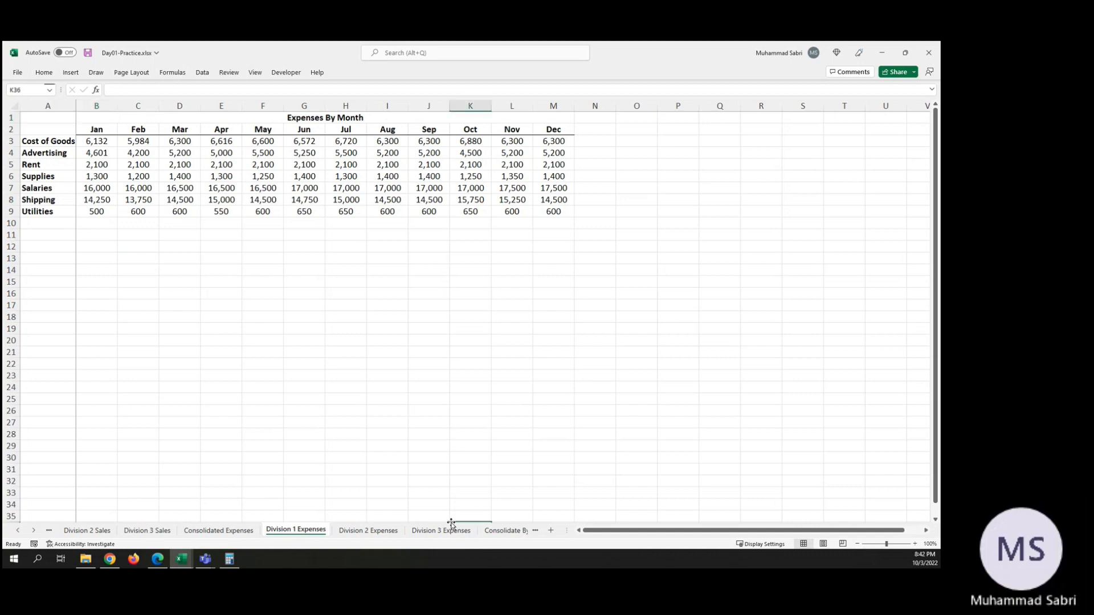
left_click(437, 532)
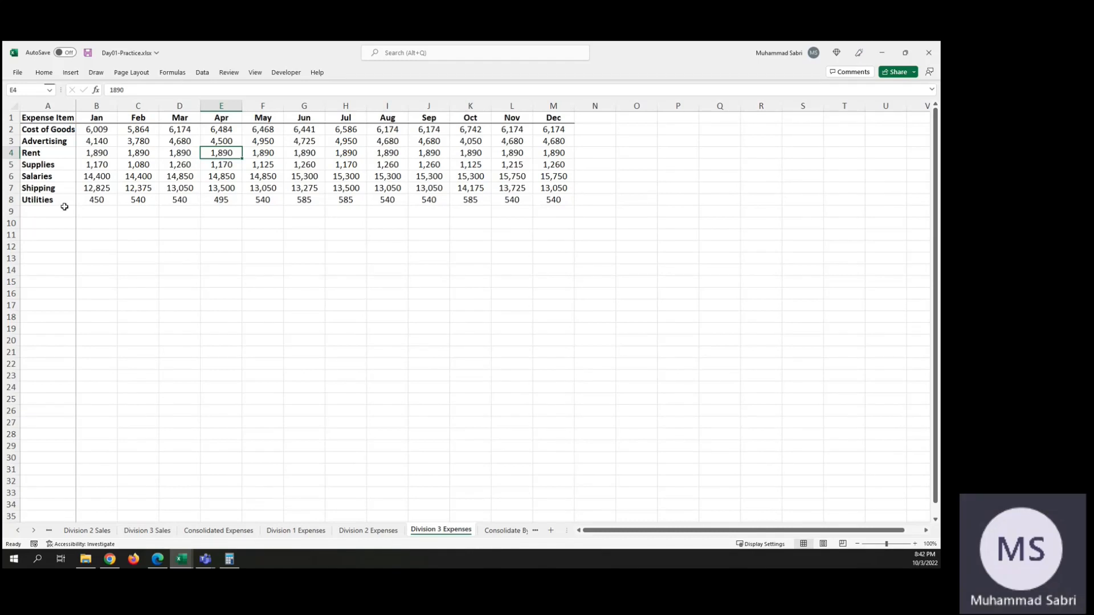
left_click(360, 533)
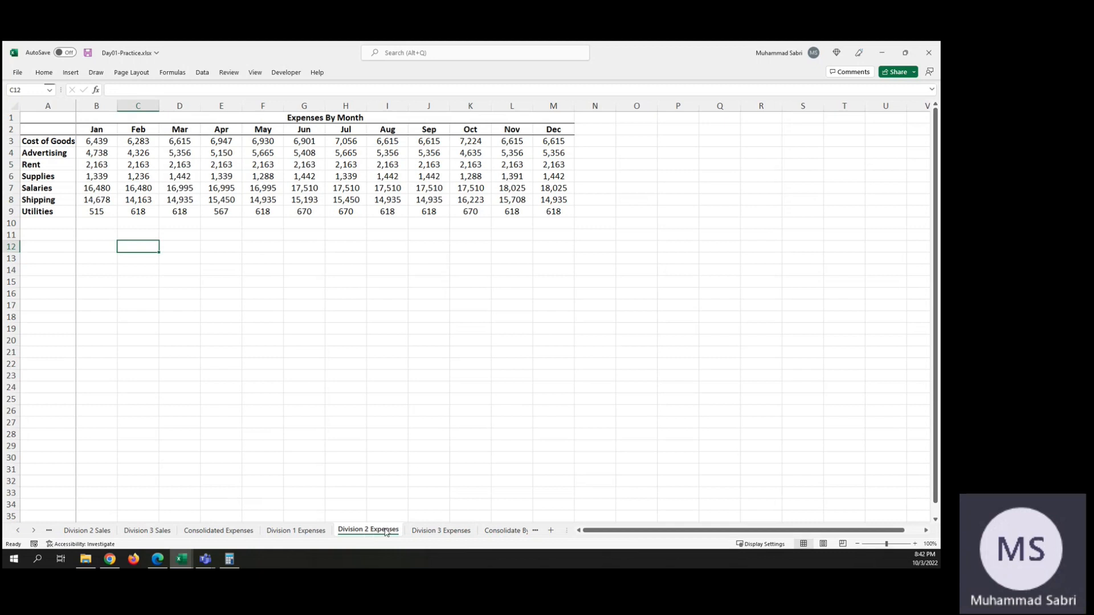
left_click(306, 532)
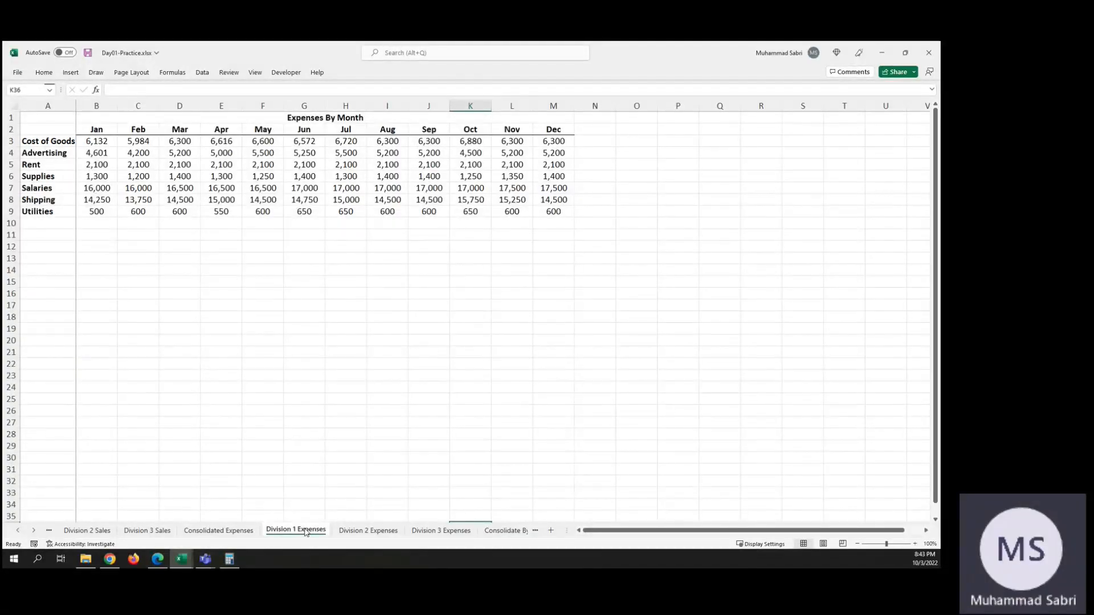
left_click(392, 532)
left_click(440, 532)
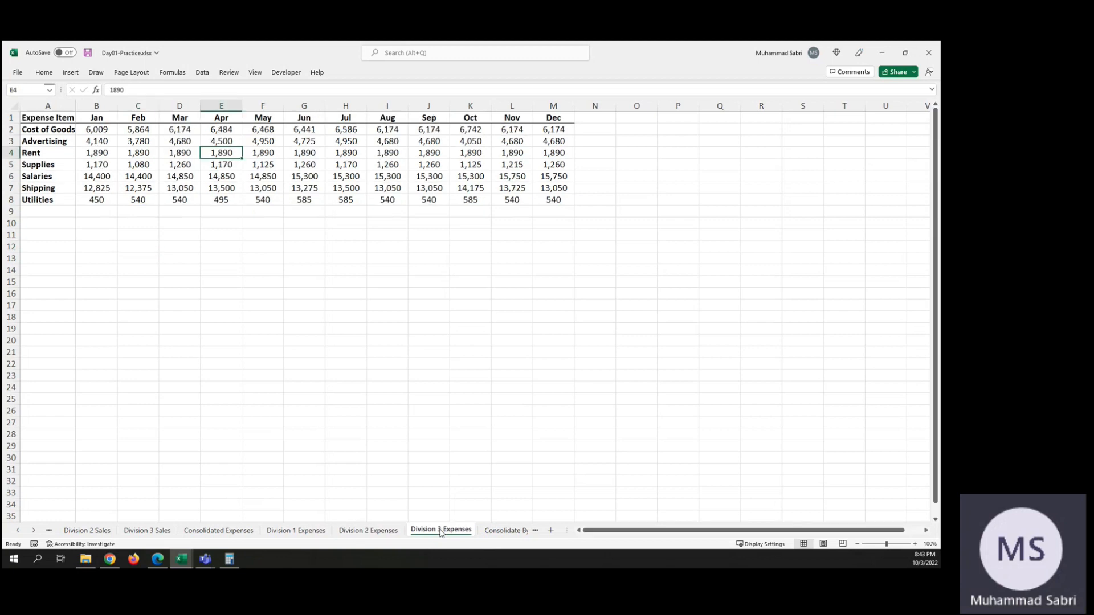
left_click(372, 532)
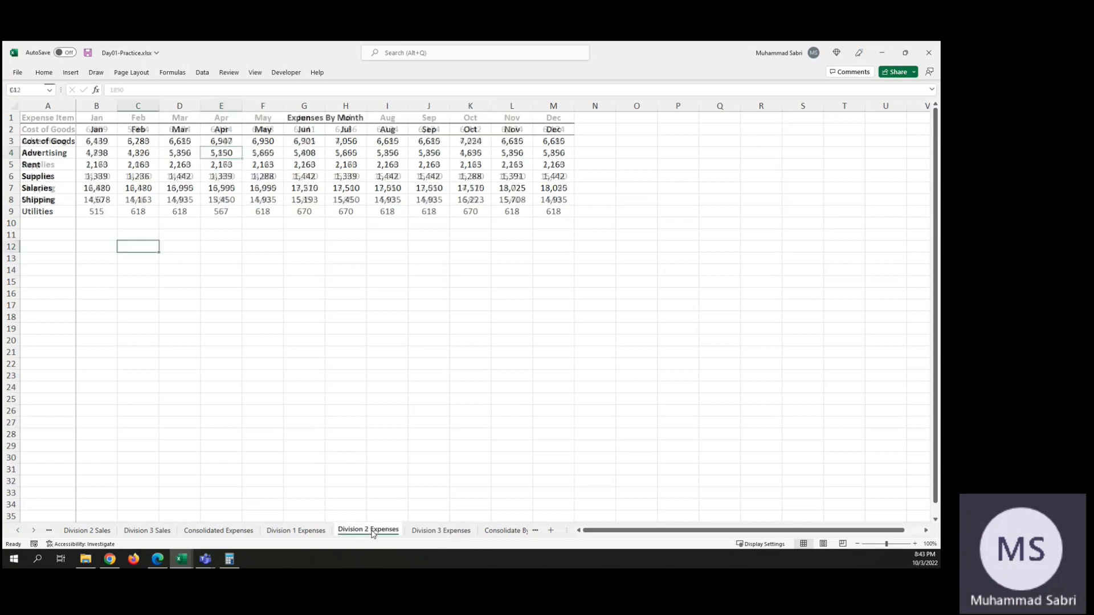
left_click(433, 531)
left_click(381, 532)
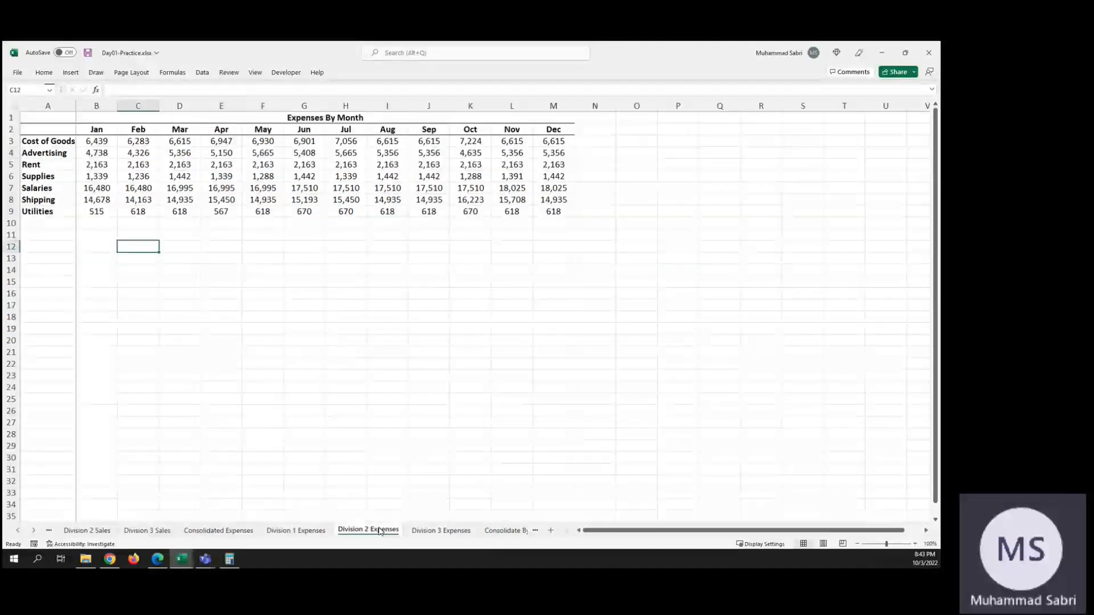
left_click(426, 531)
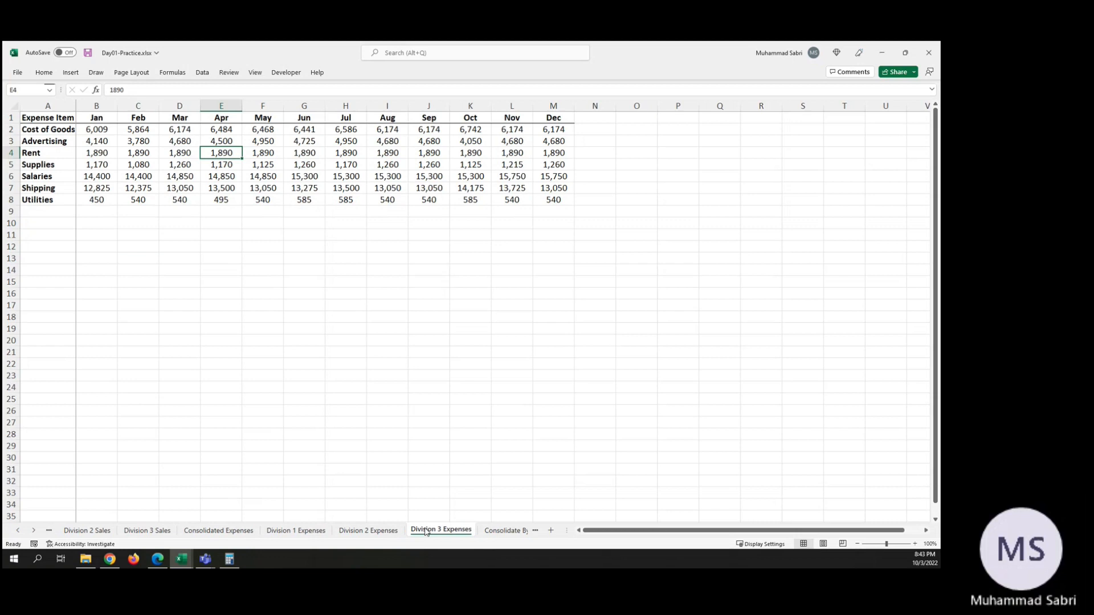
left_click(366, 531)
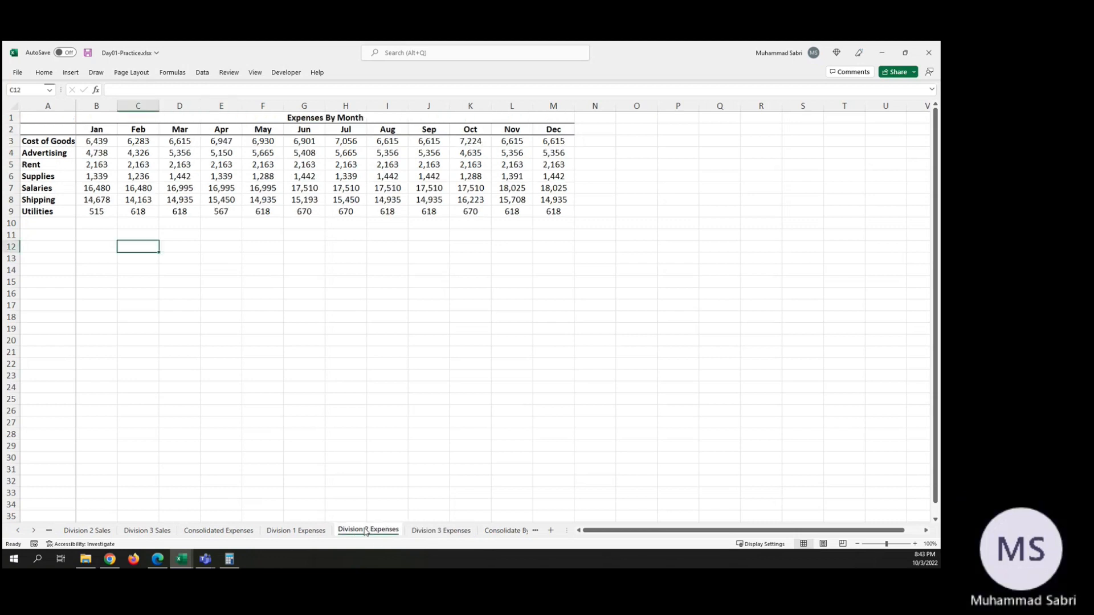
left_click(431, 533)
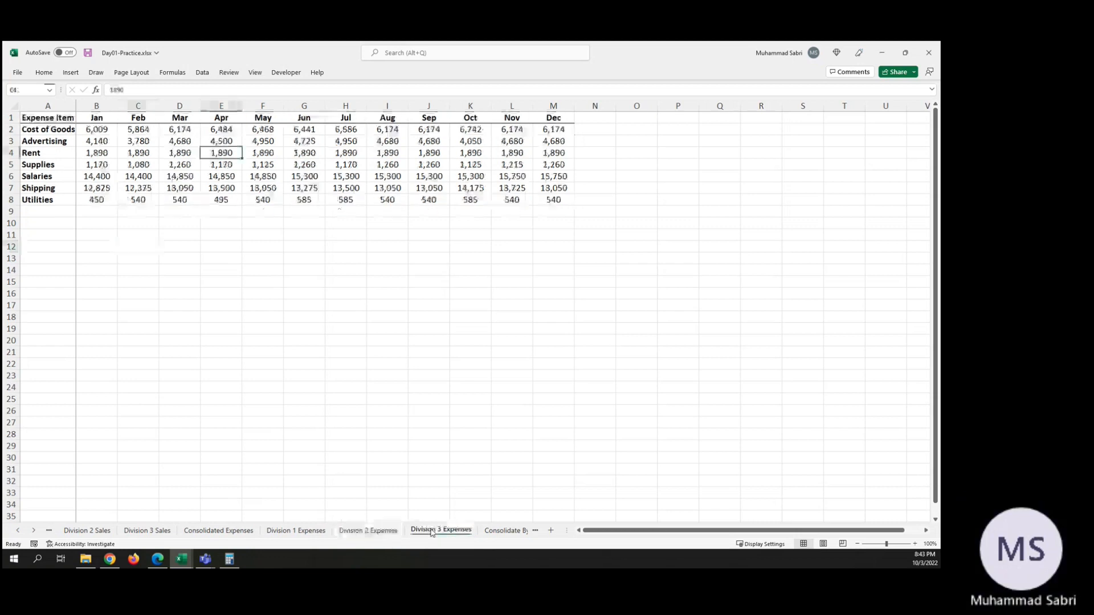
left_click(368, 533)
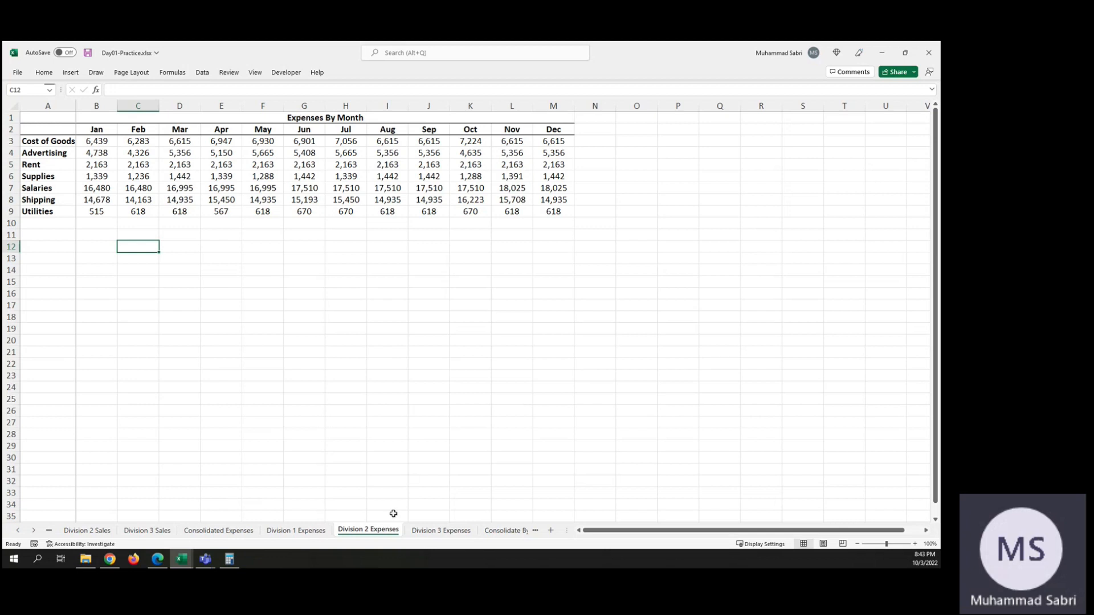
left_click(321, 532)
left_click(370, 530)
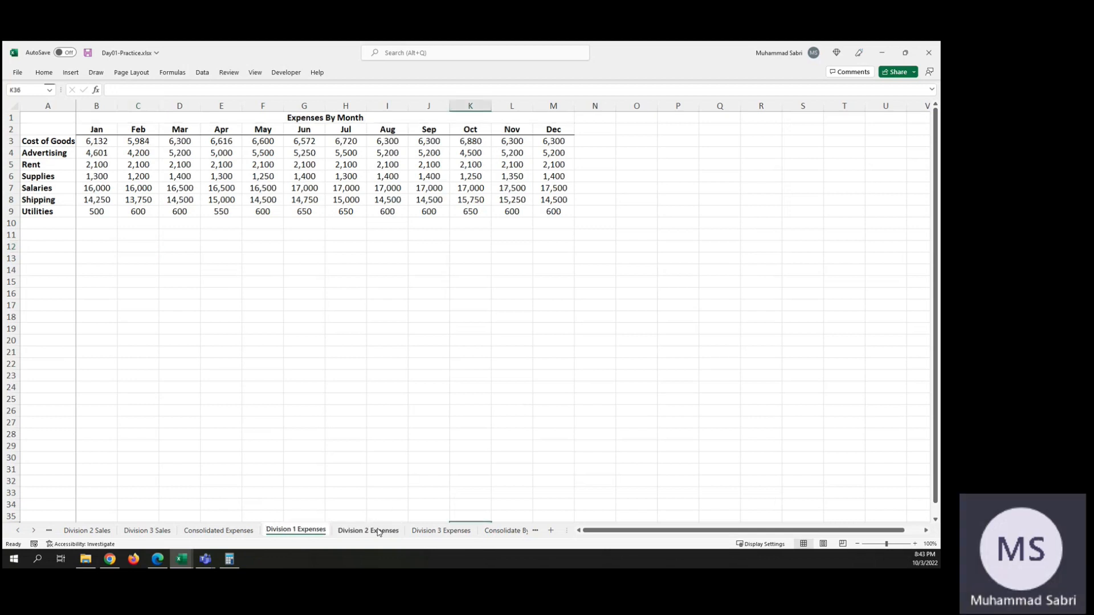
left_click(423, 531)
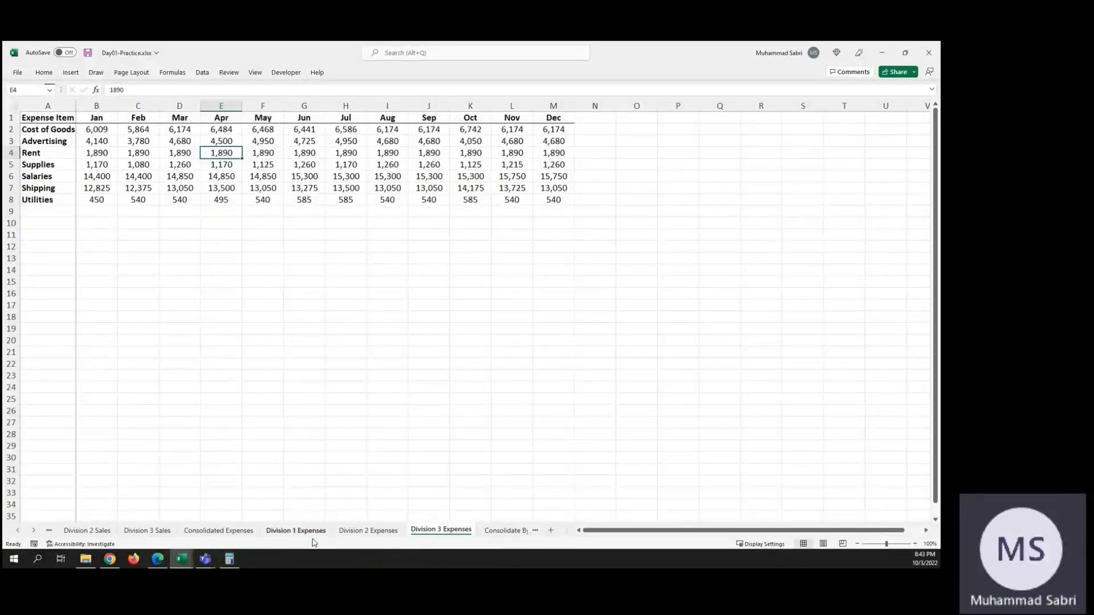
Step: Undo the consolidation on Consolidated Expenses and remove the Division 3 Expenses B3:M9 range from the consolidation references
left_click(238, 536)
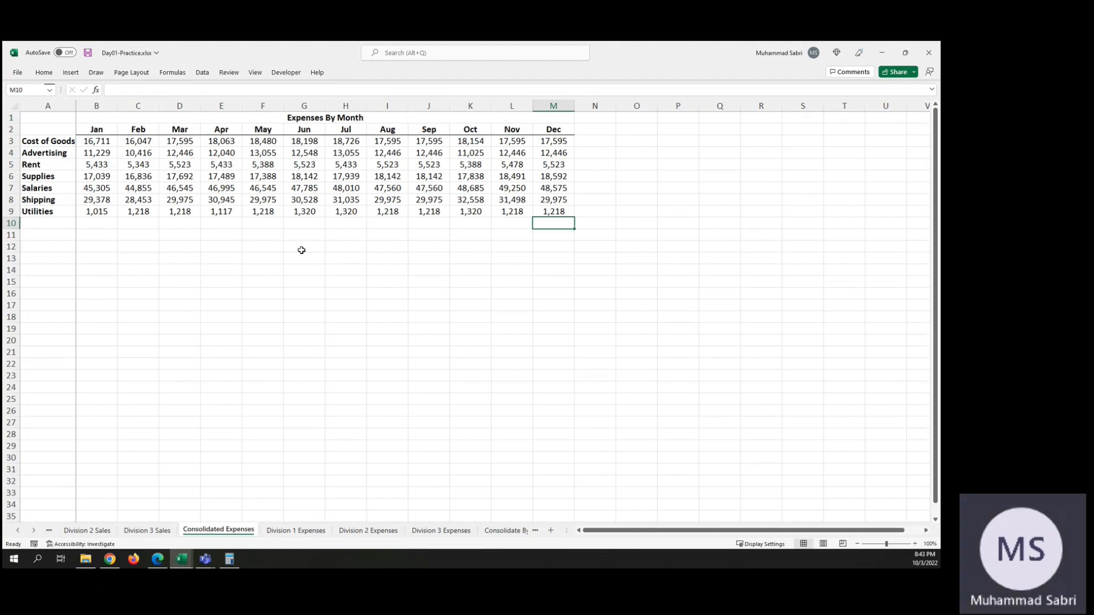
key("ctrl+z")
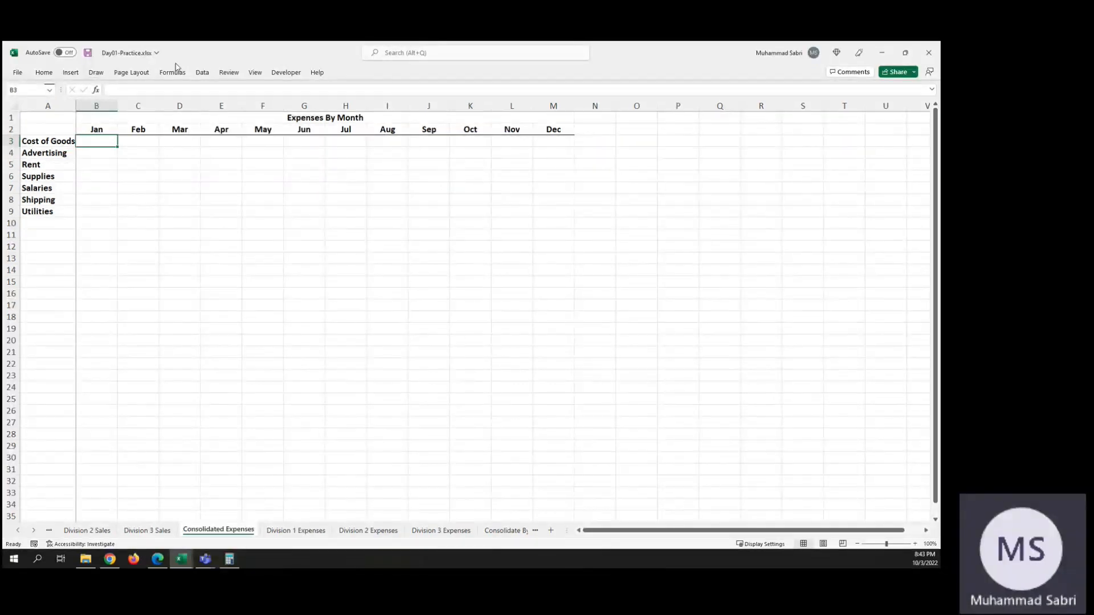
left_click(203, 73)
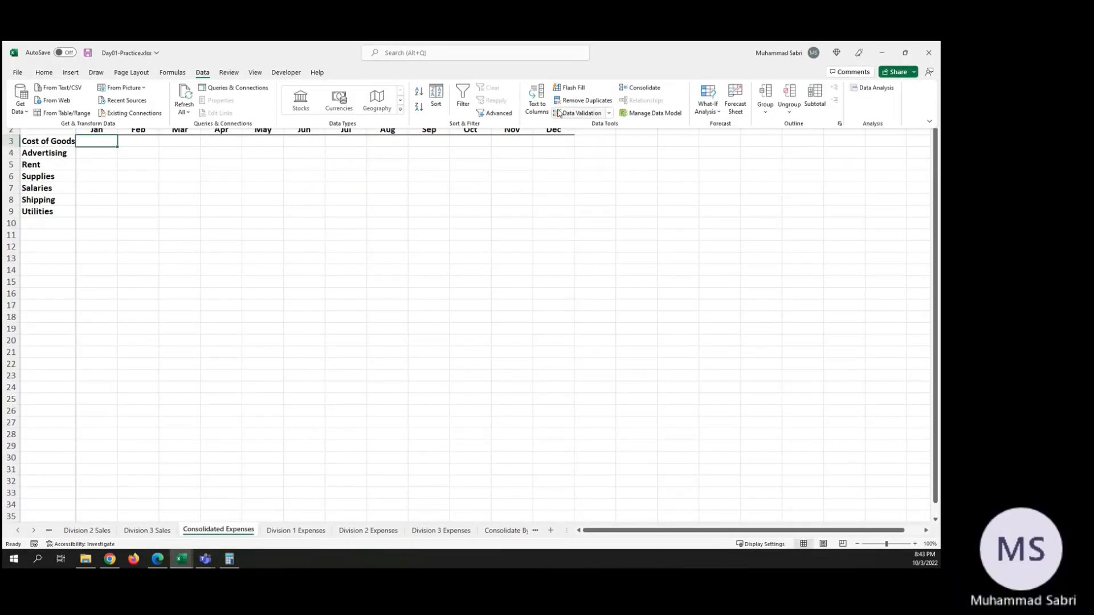
left_click(651, 89)
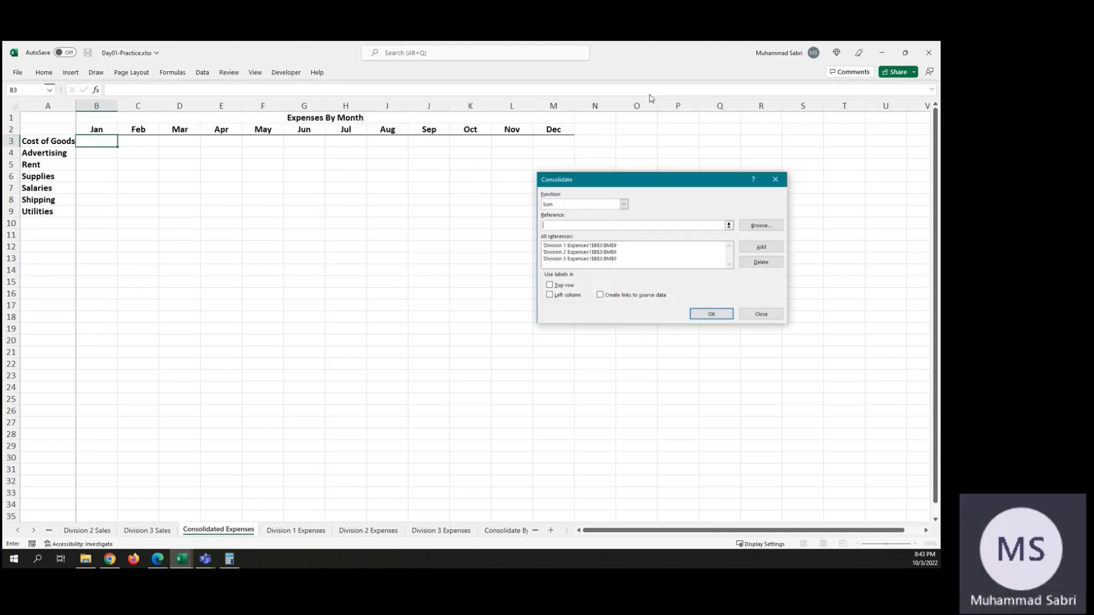
left_click(593, 260)
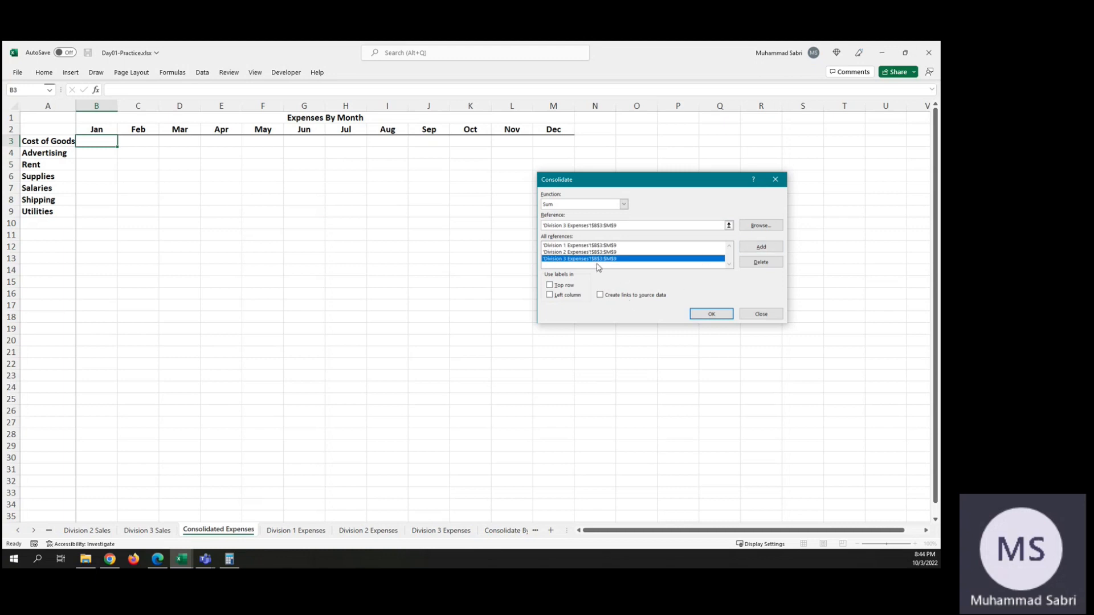
left_click(761, 262)
Step: Set range B2:M8 on Division 3 Expenses as the third reference and run the Sum consolidation into Consolidated Expenses
left_click(728, 225)
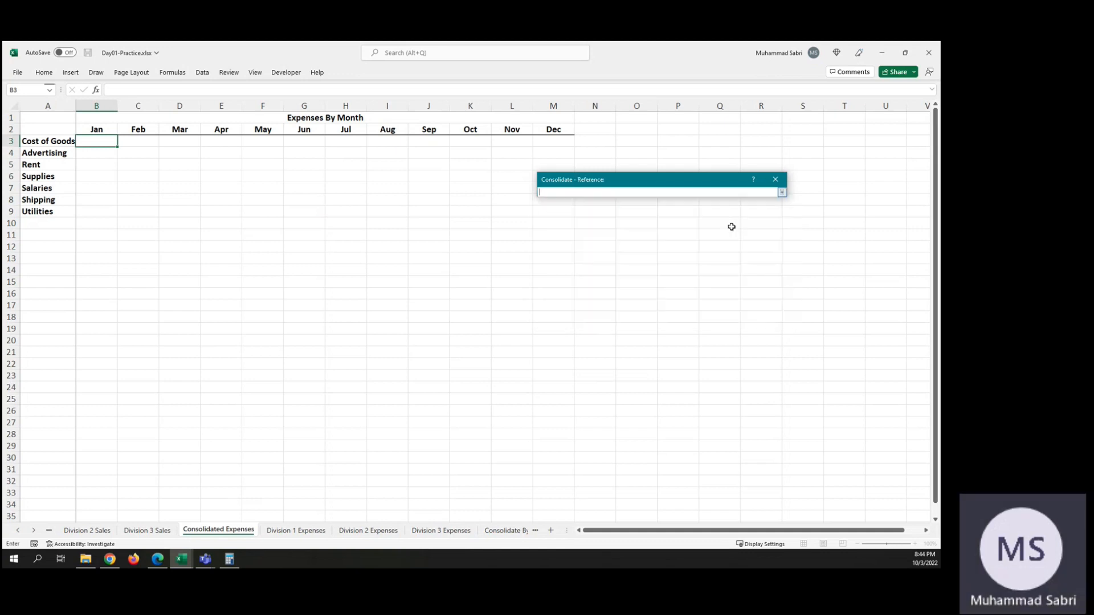
left_click(436, 530)
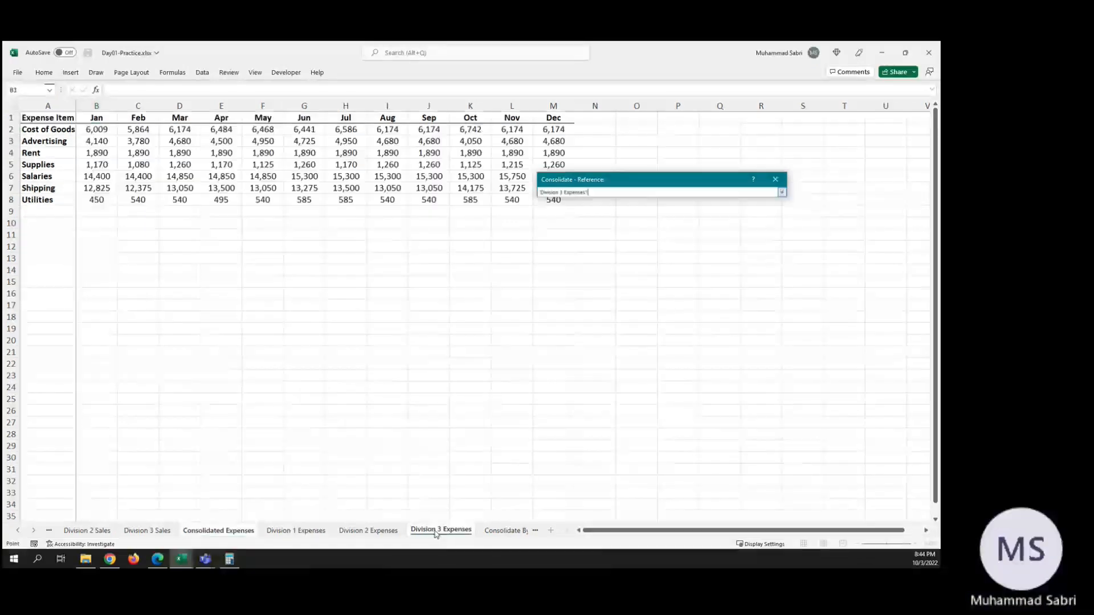
left_click(109, 130)
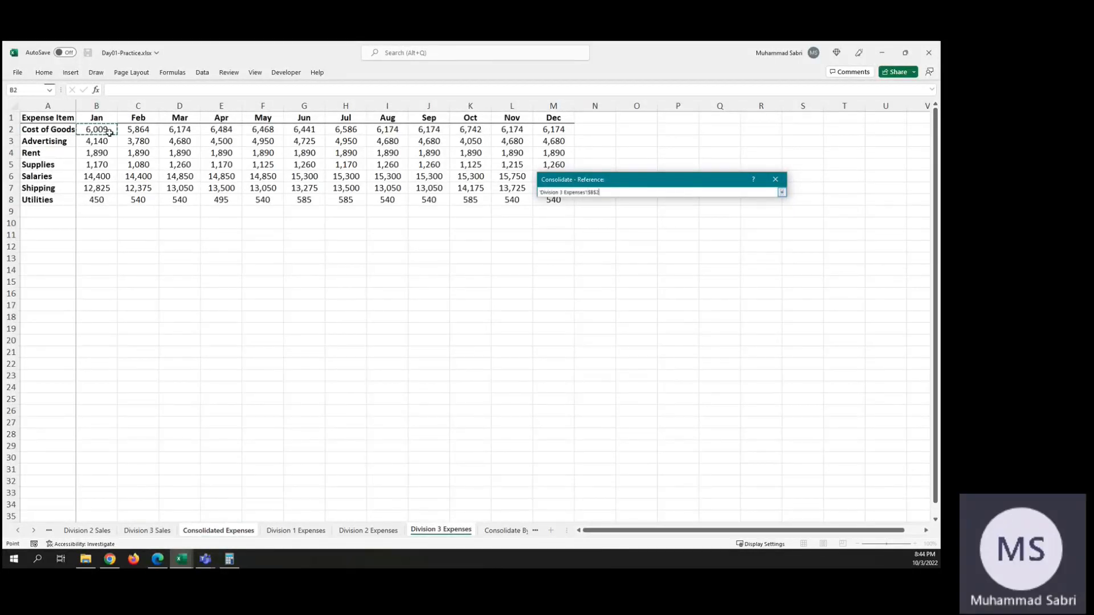
left_click(544, 201, "shift")
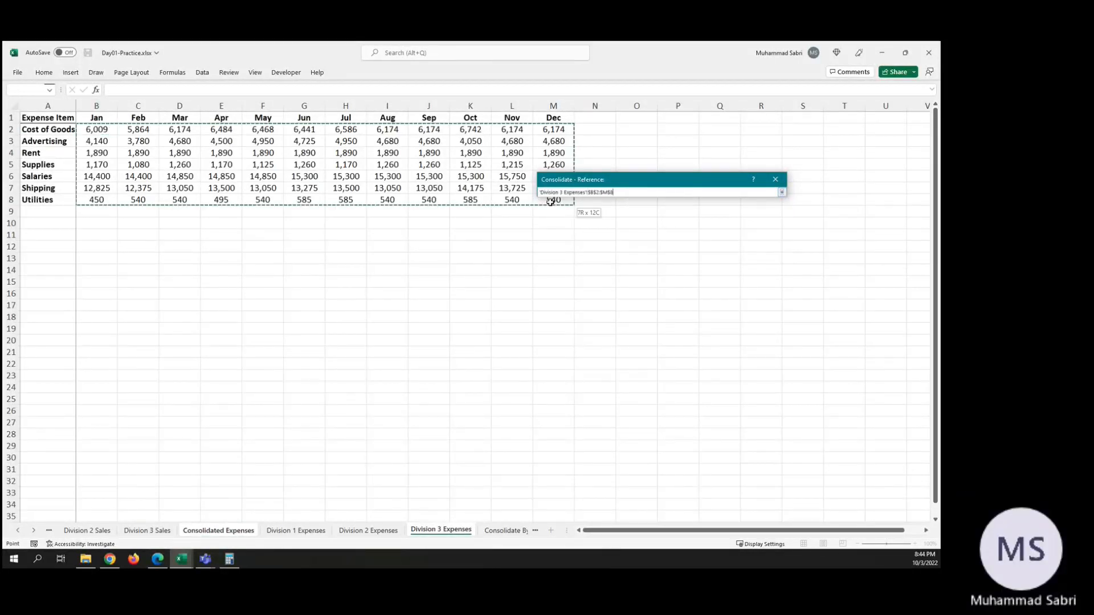
left_click(777, 178)
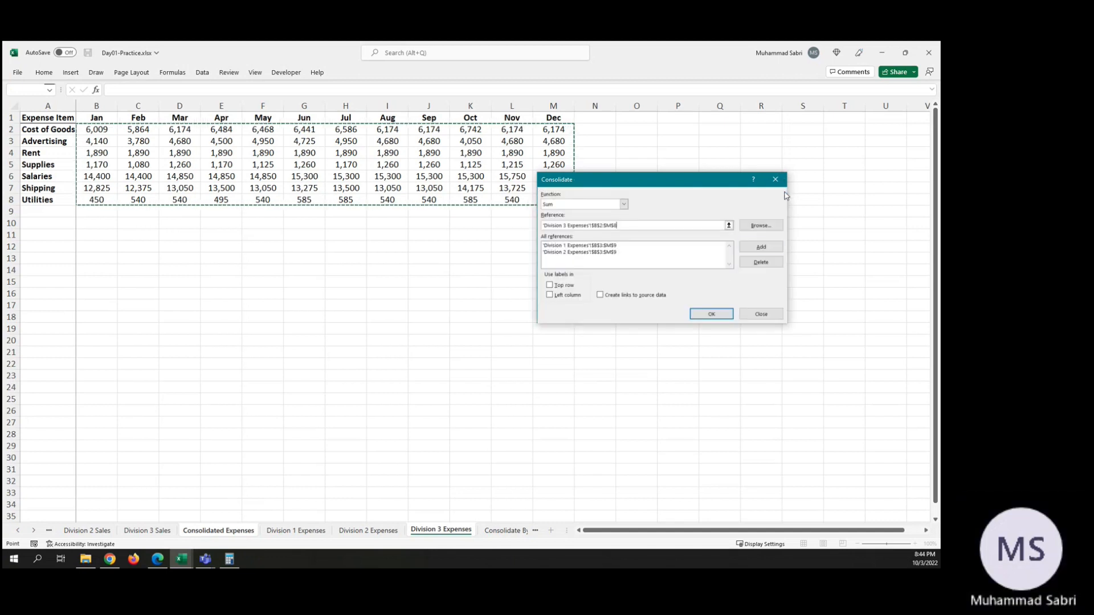
left_click(710, 315)
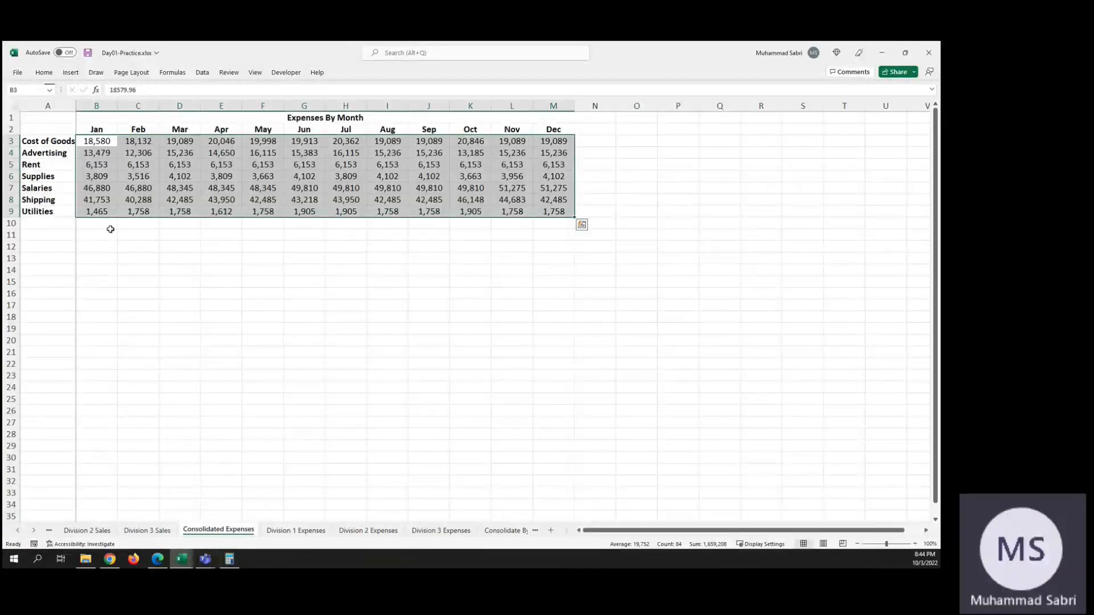
Step: Check the January Utilities total in B9 of Consolidated Expenses against the Division 1, Division 2 and Division 3 Expenses sheets
left_click(95, 212)
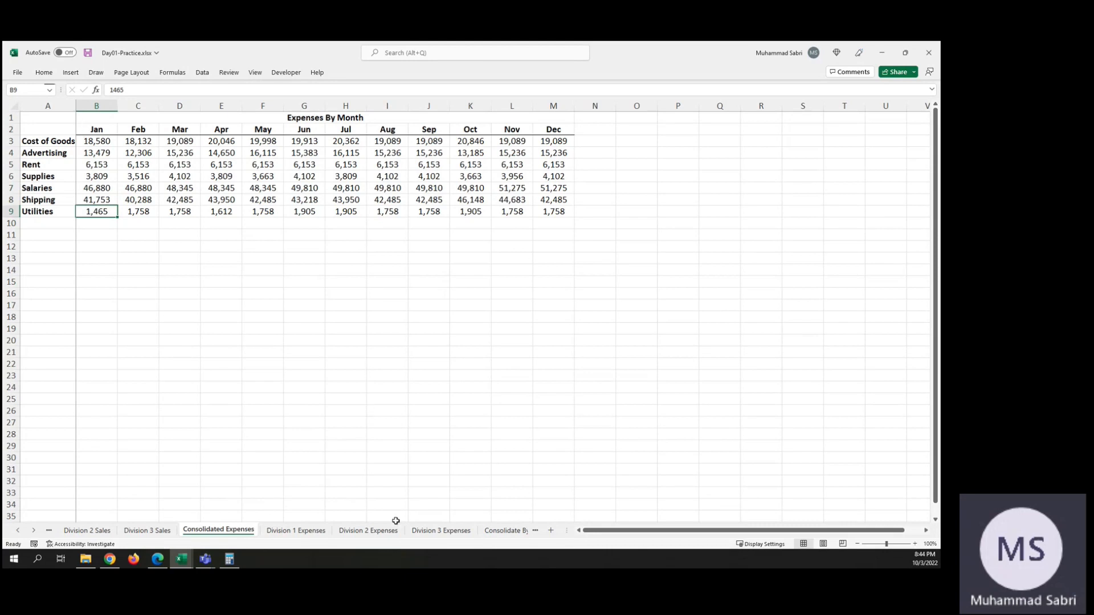
left_click(441, 531)
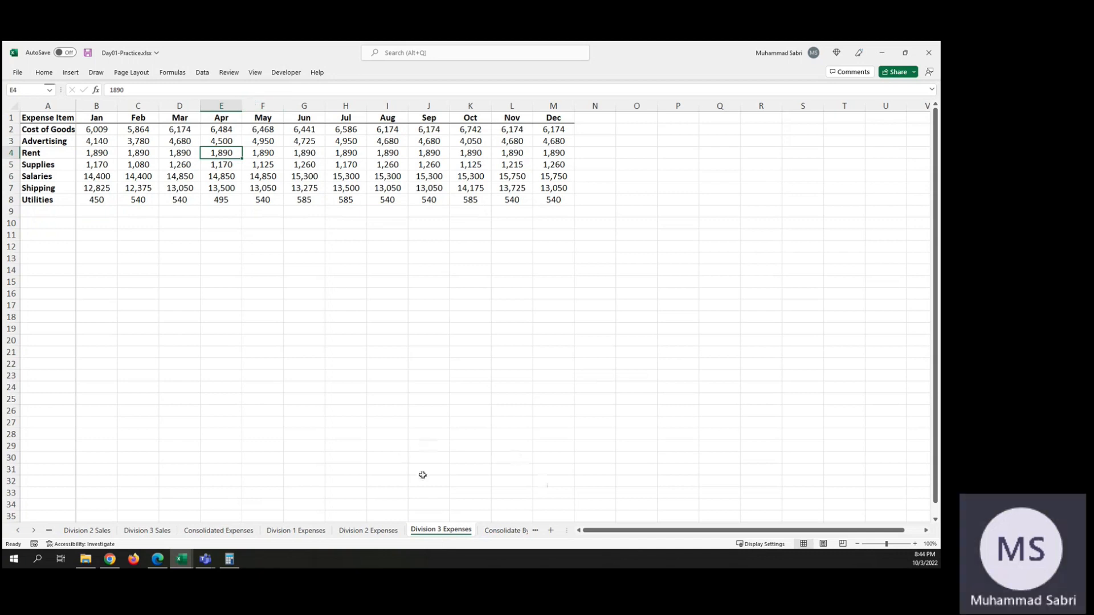
left_click(366, 530)
left_click(289, 530)
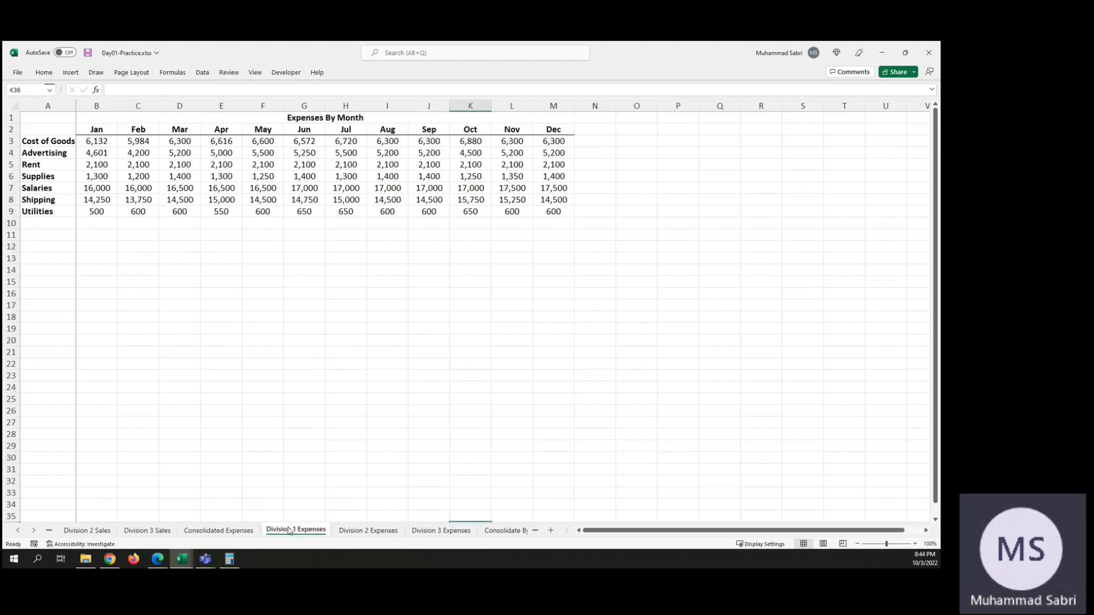
left_click(386, 530)
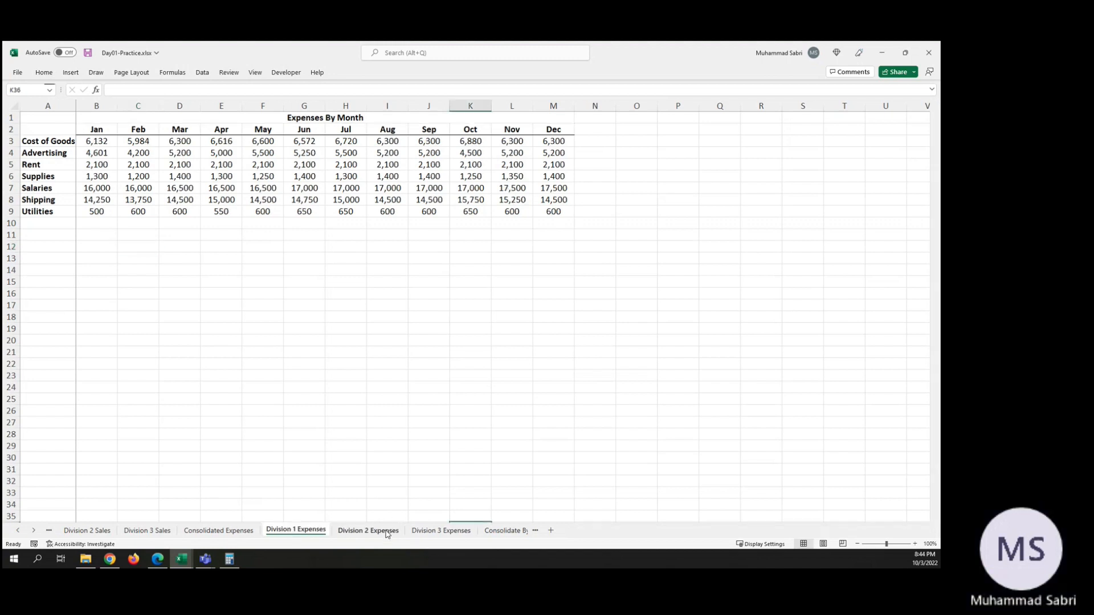
left_click(432, 533)
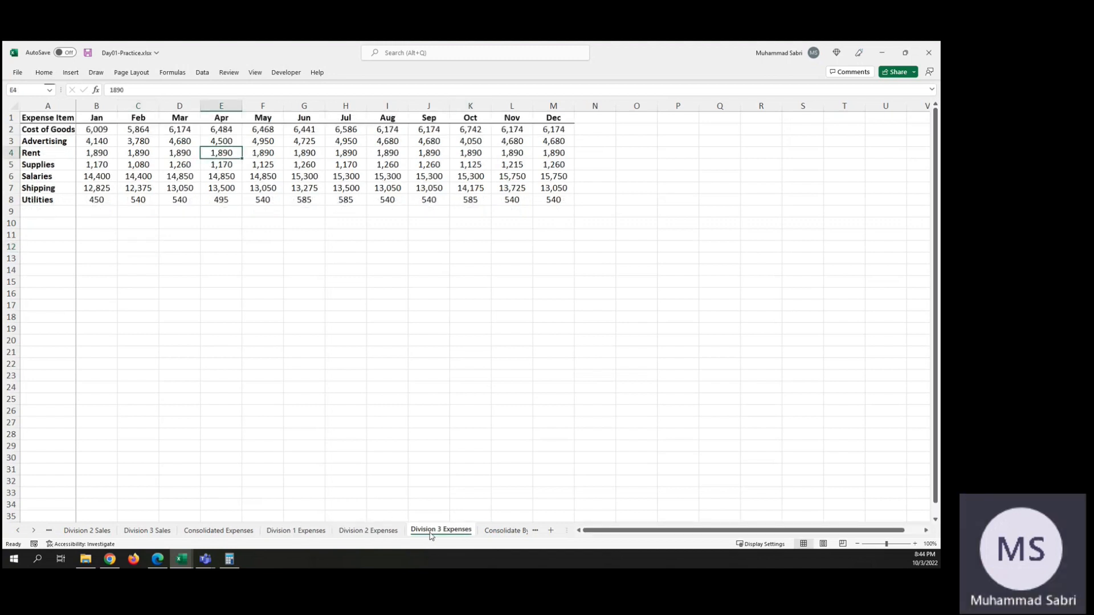
Step: Look over the Consolidate By Category sheet and the Division A, Division B and Division C Budget sheets
left_click(508, 531)
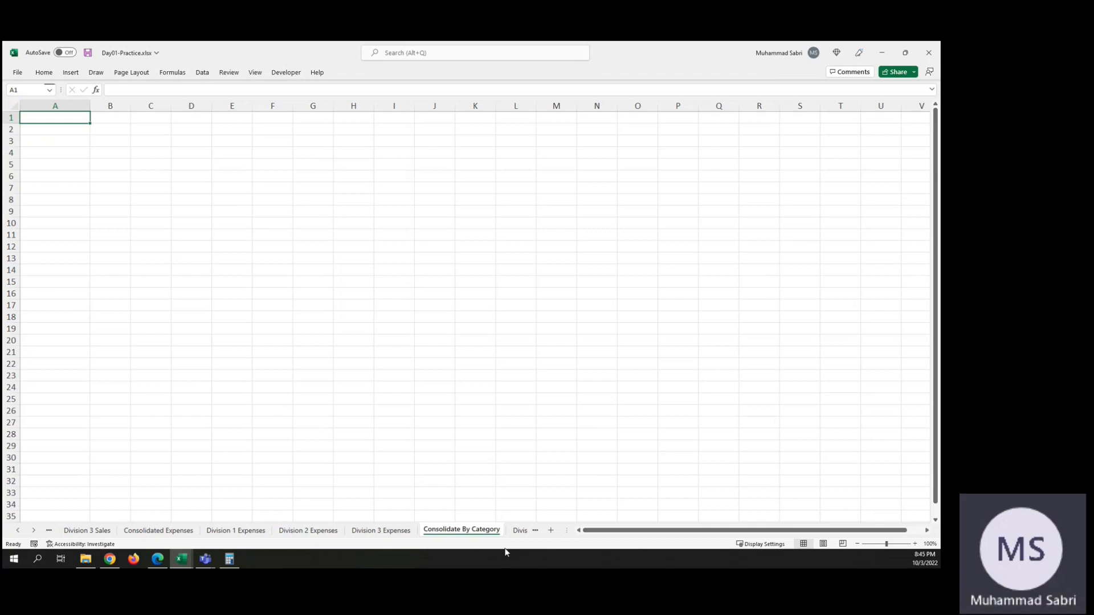
left_click(531, 531)
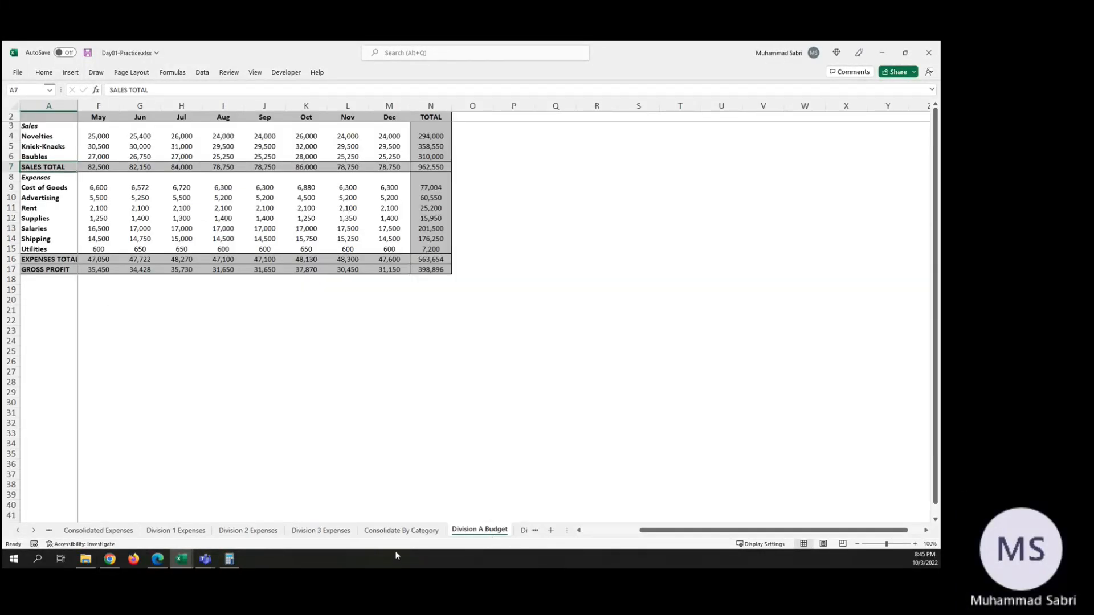
left_click(535, 532)
left_click(536, 532)
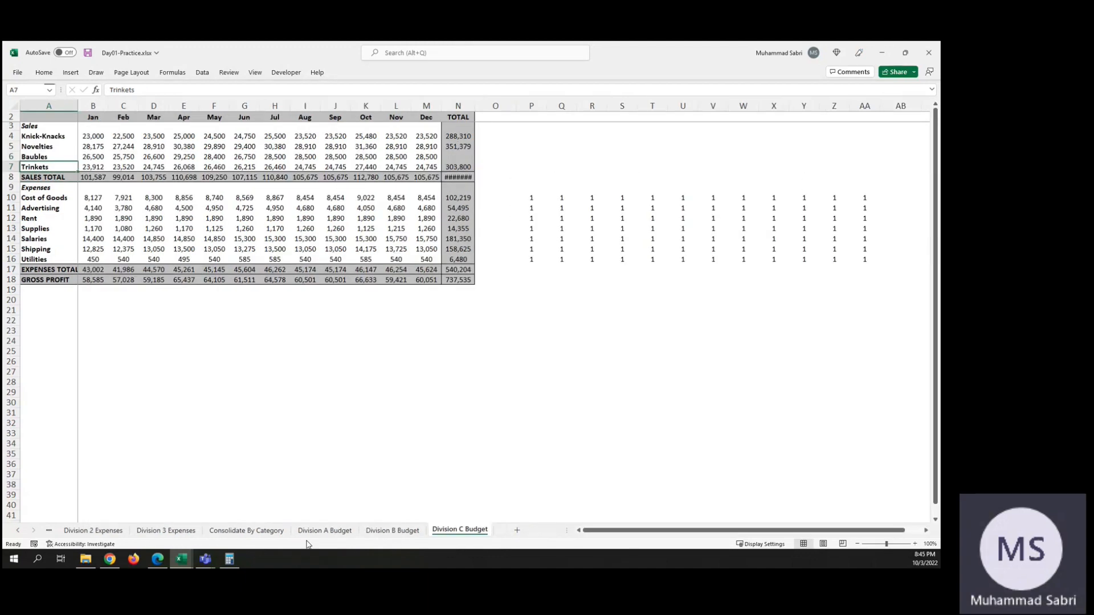
Step: Start a Sum consolidation at A1 of Consolidate By Category and add range A2:N17 on Division A Budget as the first reference
left_click(262, 535)
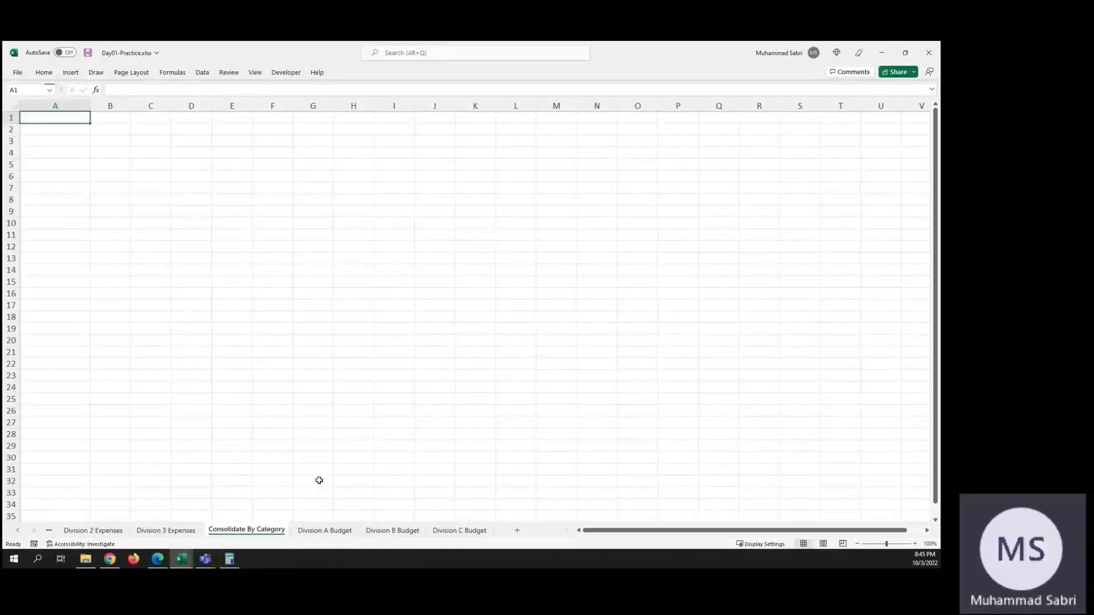
left_click(202, 73)
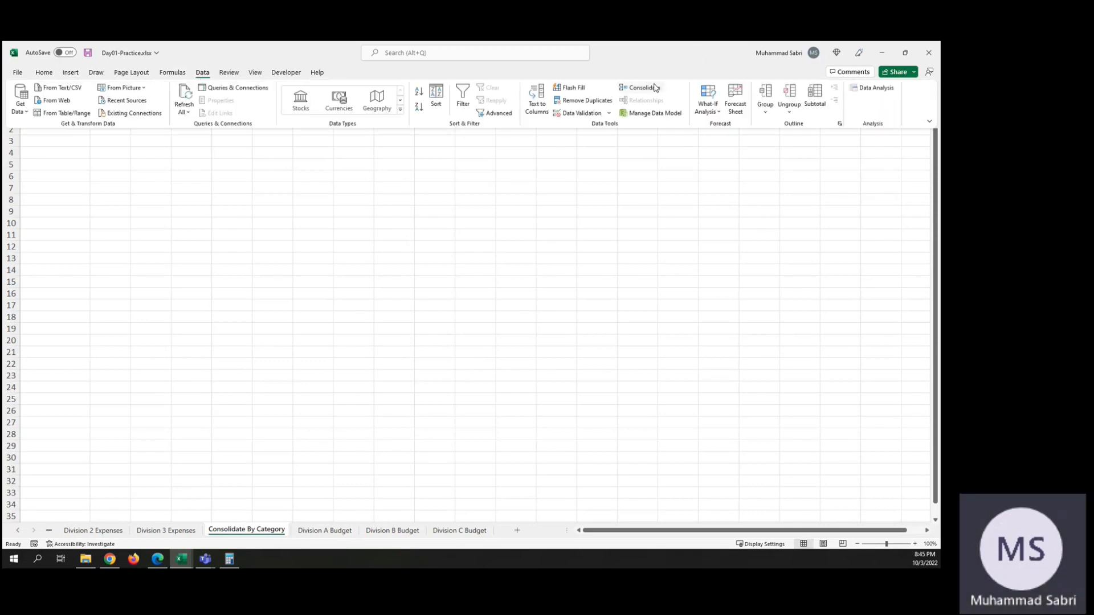
left_click(654, 88)
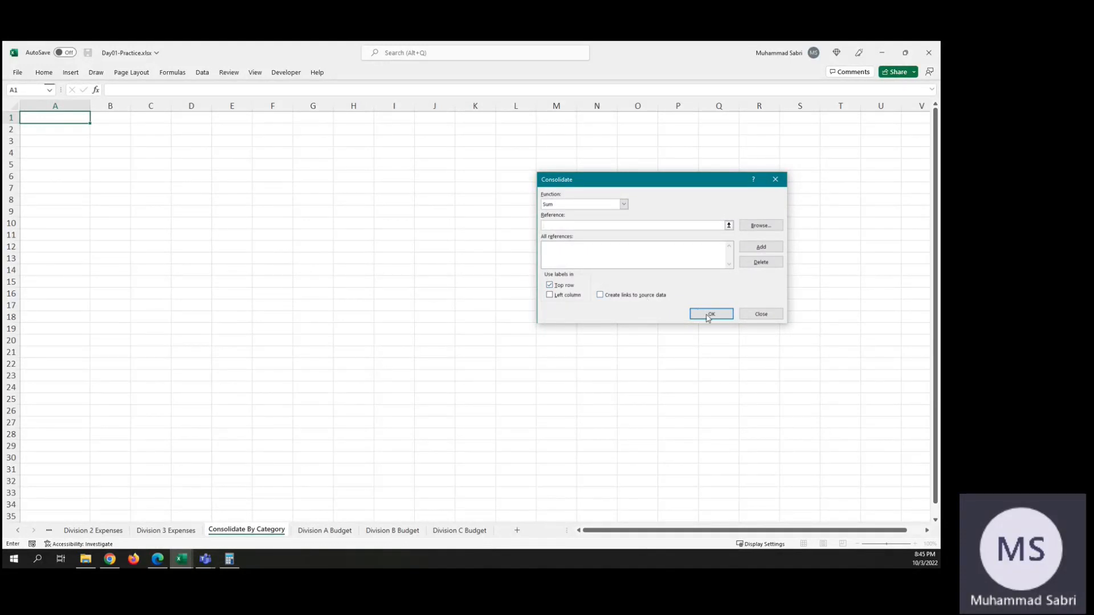
left_click(729, 225)
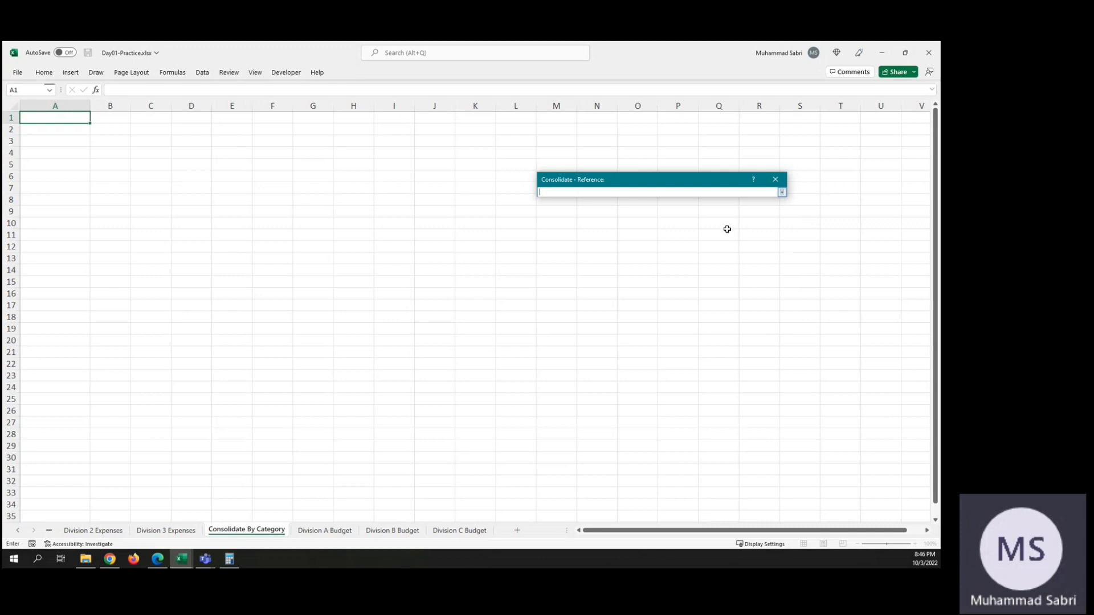
left_click(781, 194)
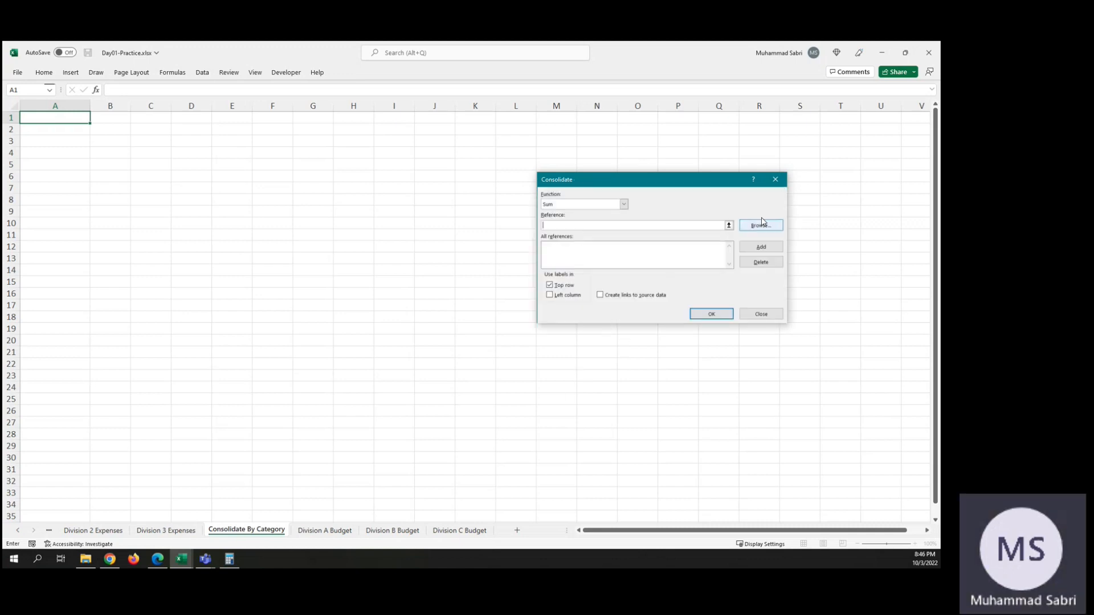
left_click(729, 226)
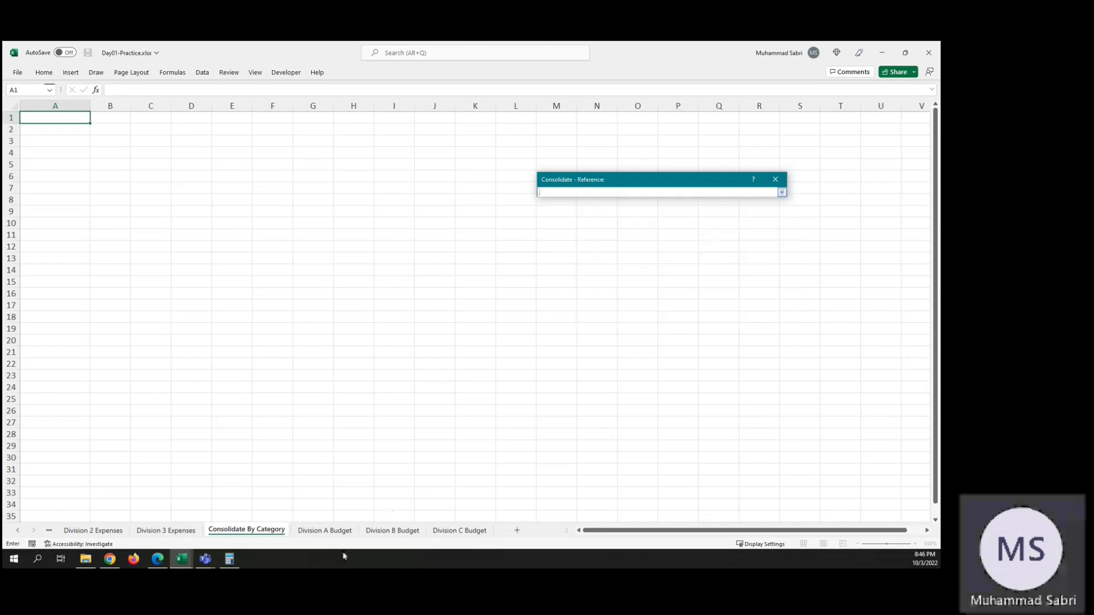
left_click(331, 534)
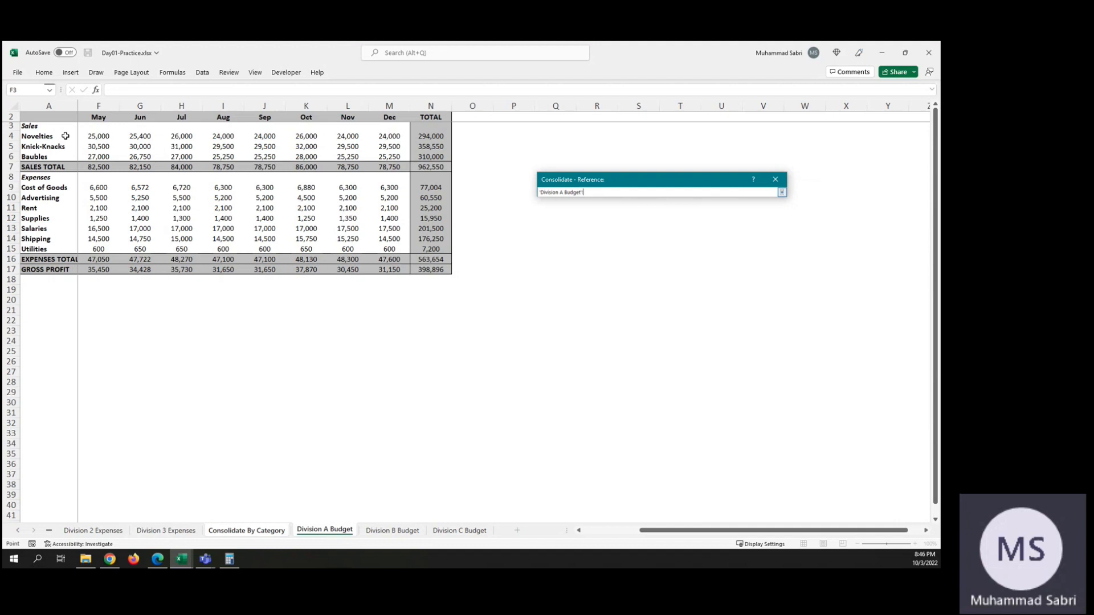
left_click_drag(35, 117, 604, 272)
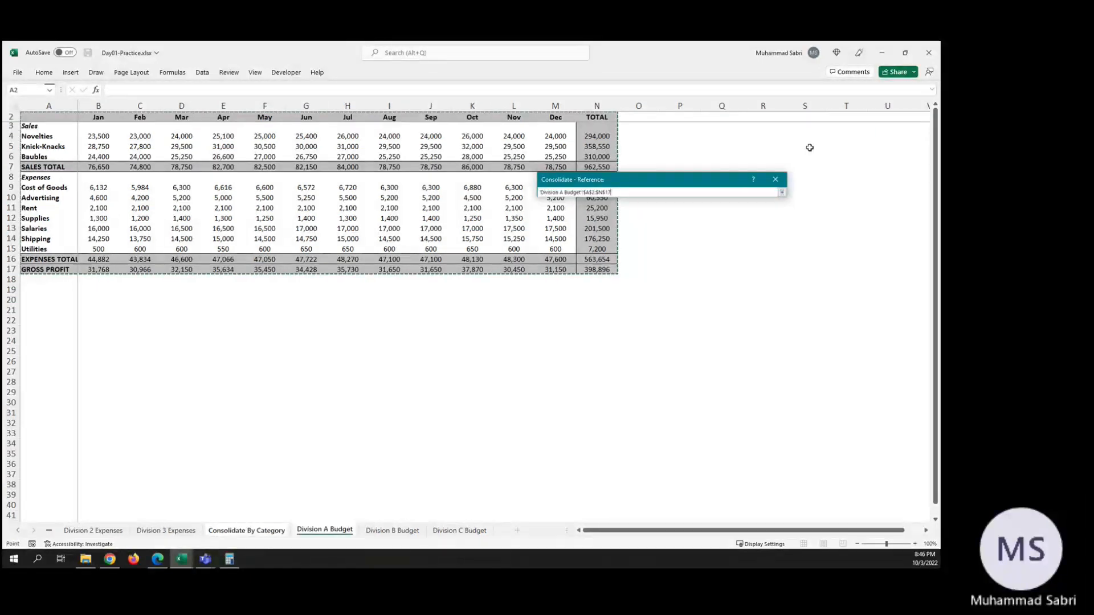
left_click(782, 194)
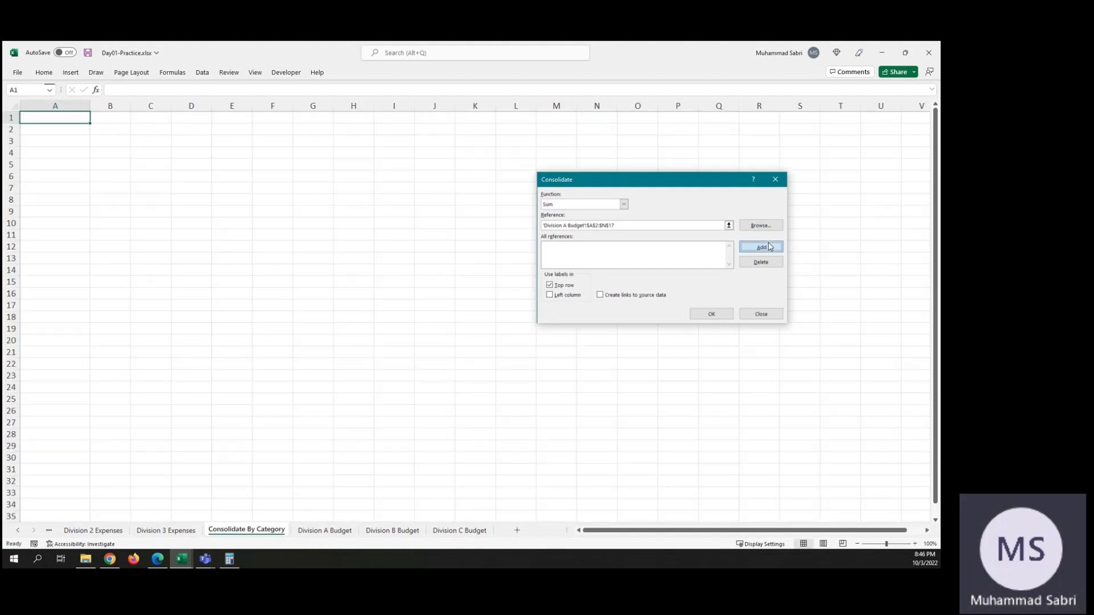
left_click(768, 246)
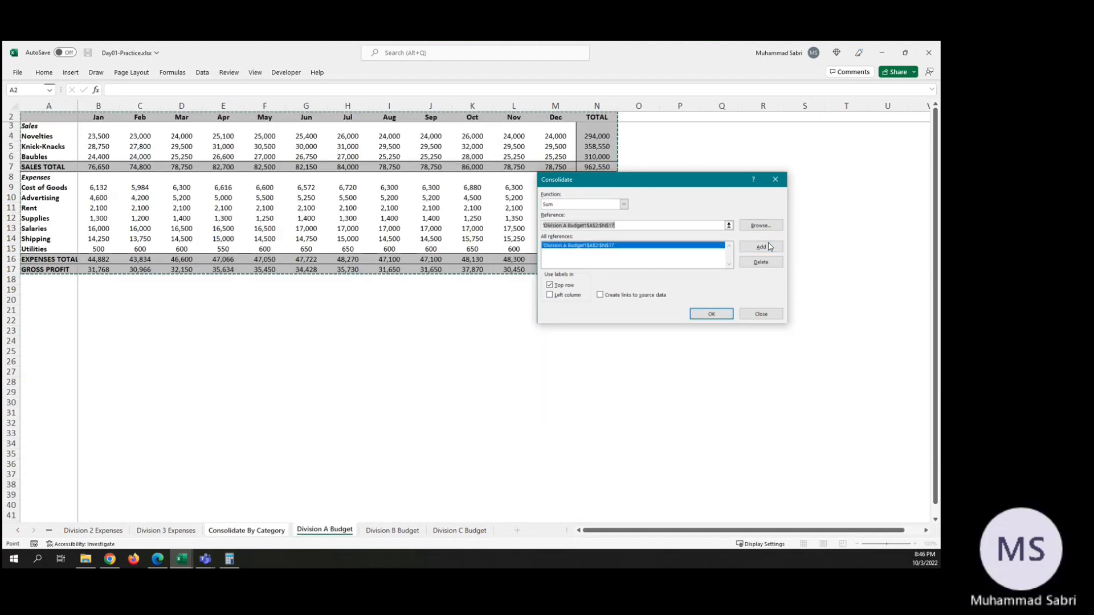
Step: Add range A2:N17 on Division B Budget as the second consolidation reference
left_click(729, 225)
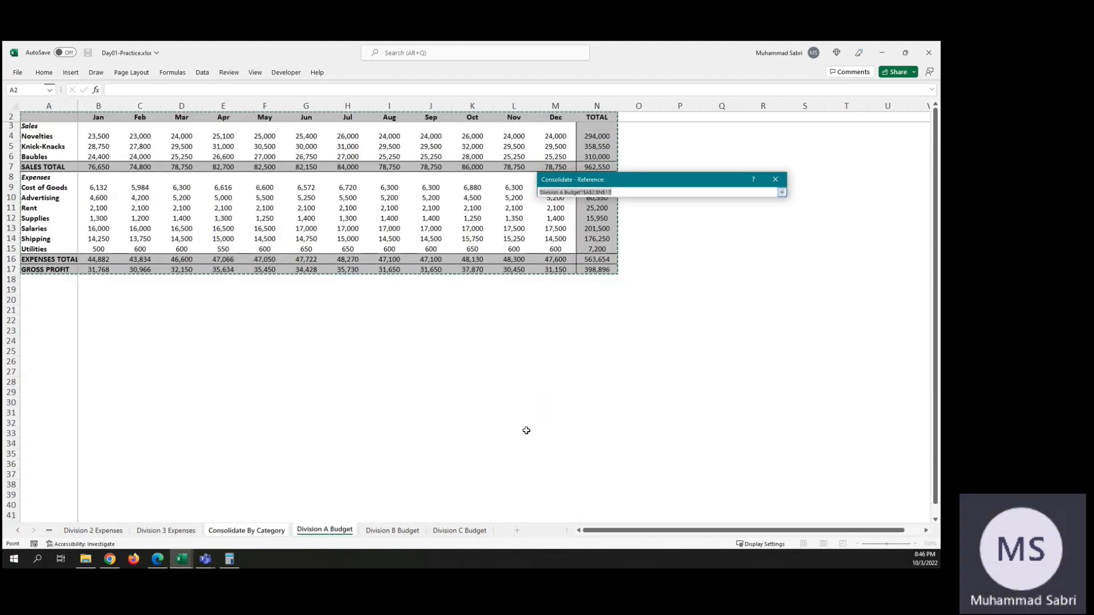
left_click(390, 531)
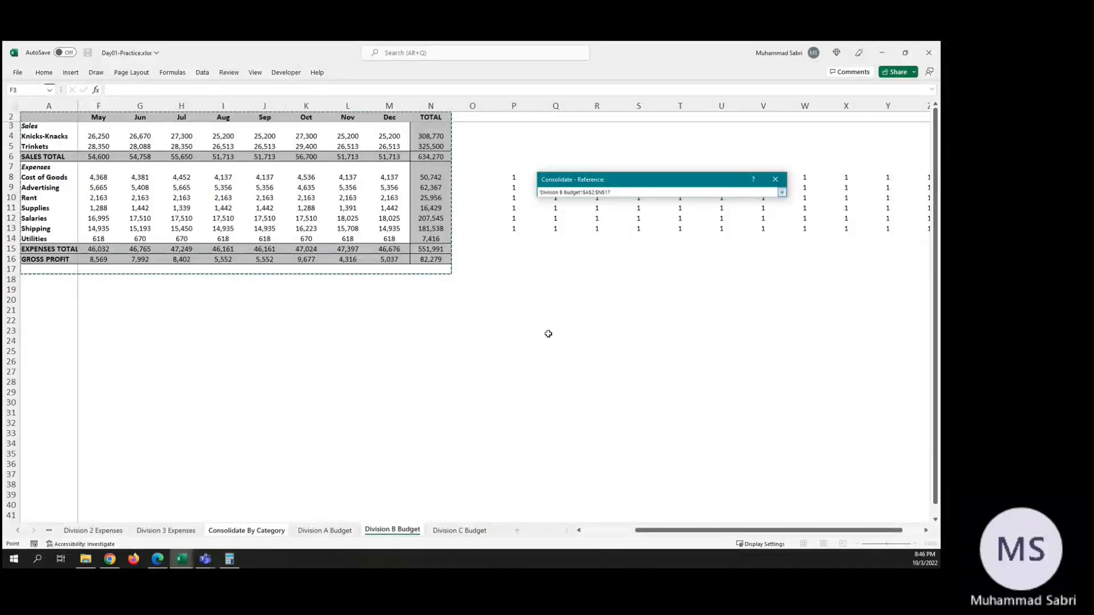
left_click(782, 192)
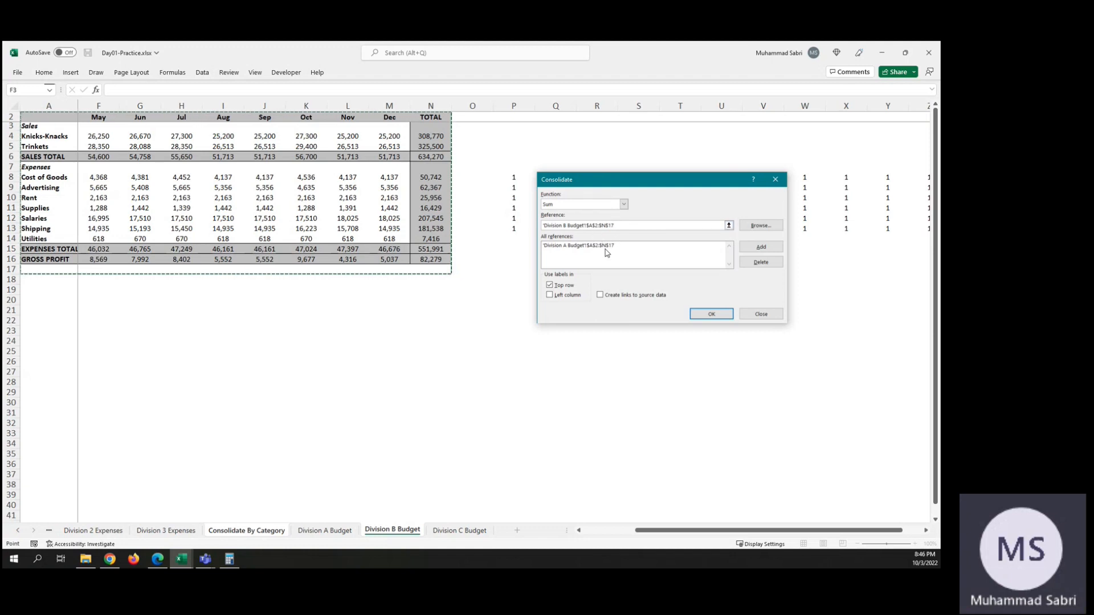
left_click(759, 247)
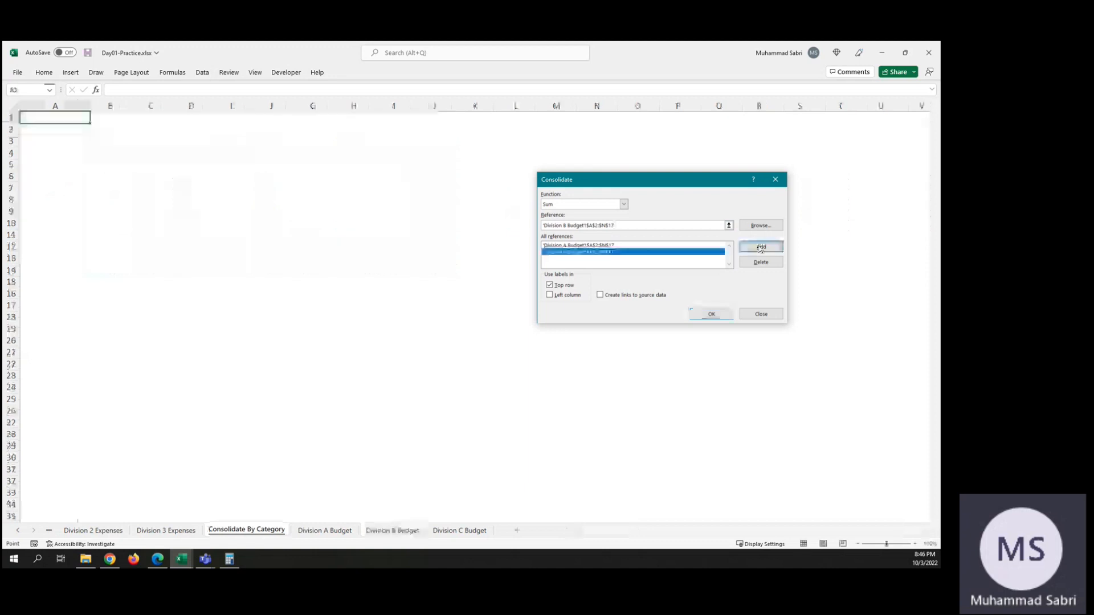
Step: Set range A2:N17 on Division C Budget as the third reference and run the Sum consolidation with top row labels only
left_click(730, 226)
left_click(469, 530)
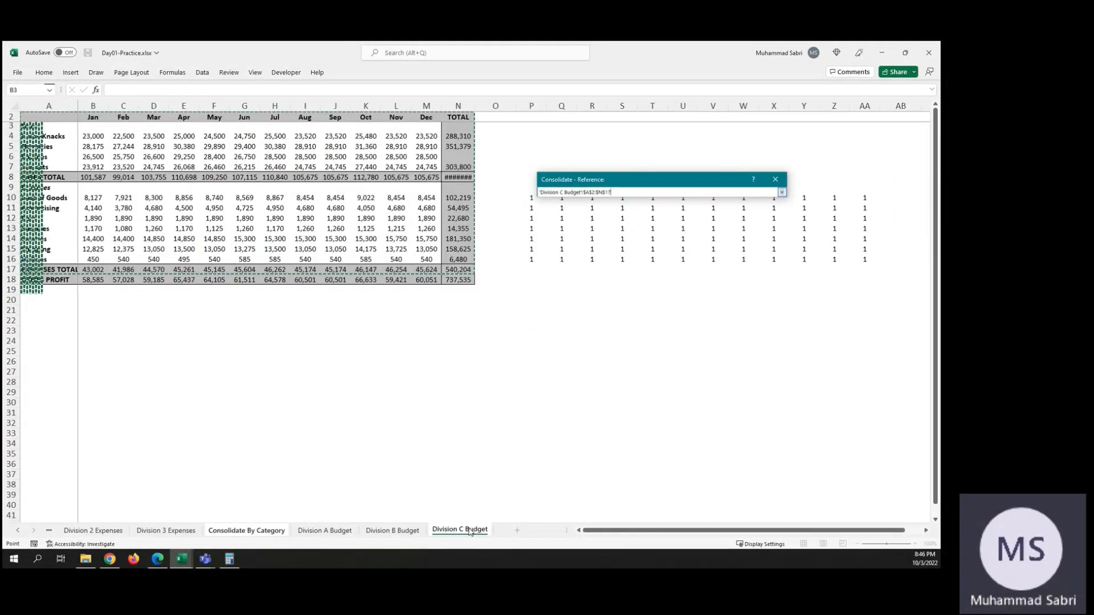
left_click(781, 192)
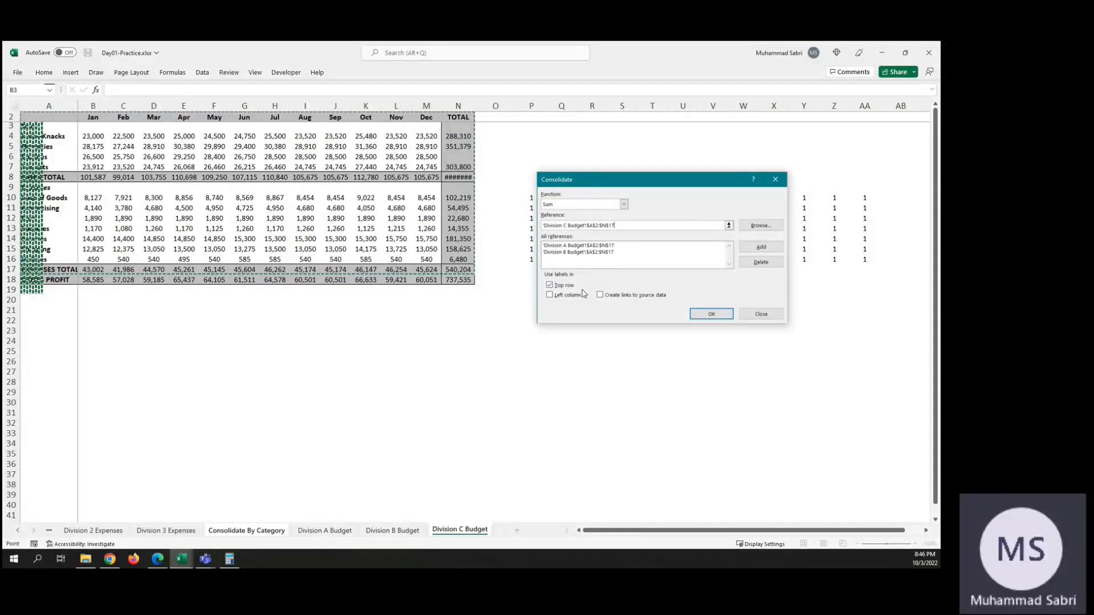
left_click(712, 314)
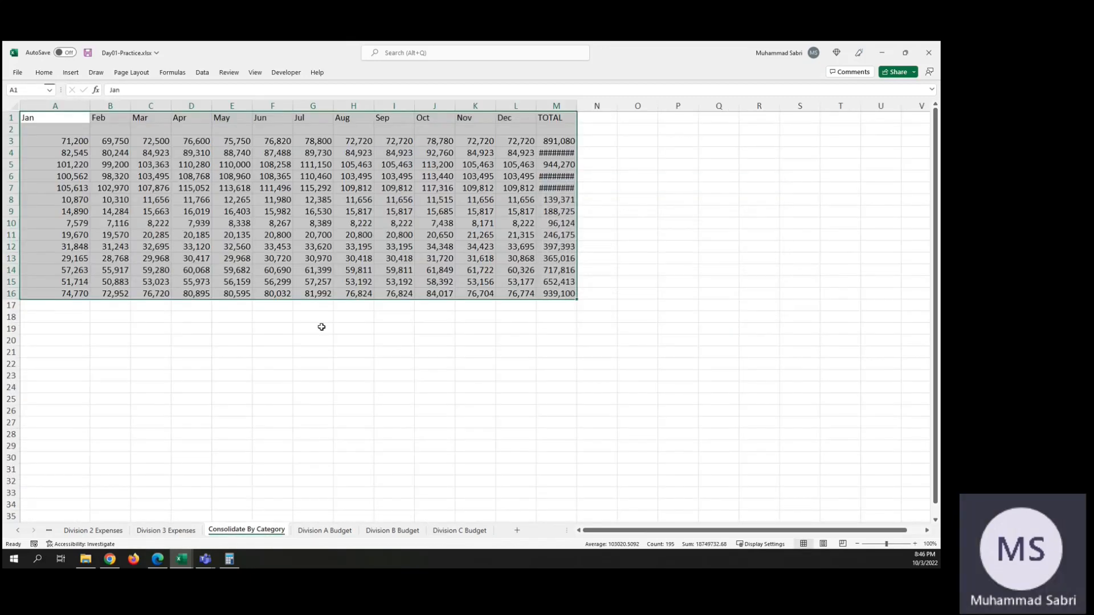
Step: Autofit column M on Consolidate By Category and compare the consolidated layout with the Division A Budget sheet
left_click(58, 338)
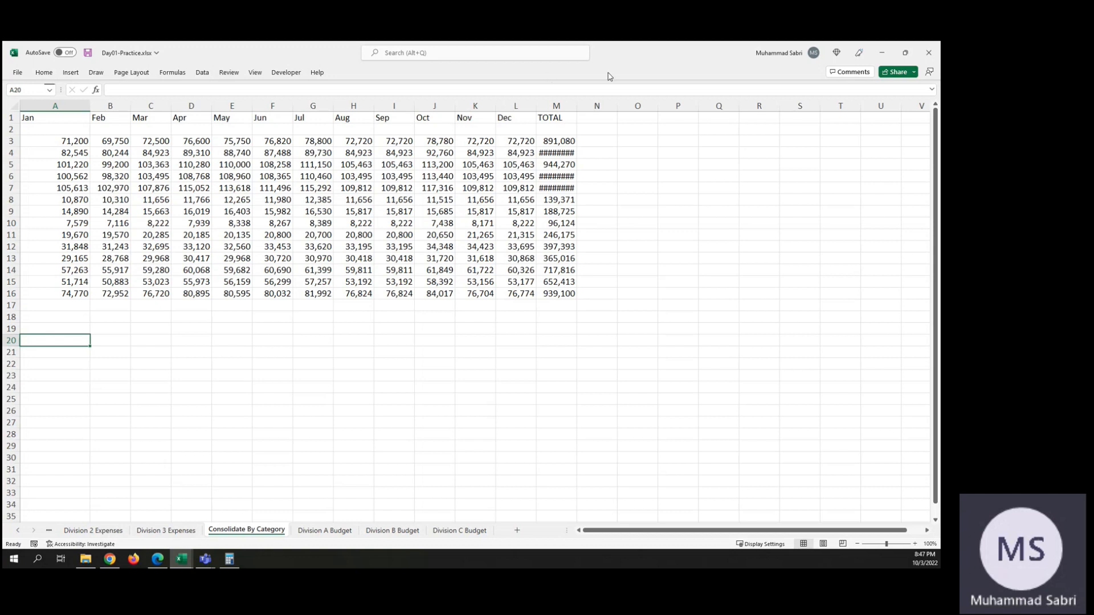
double_click(579, 104)
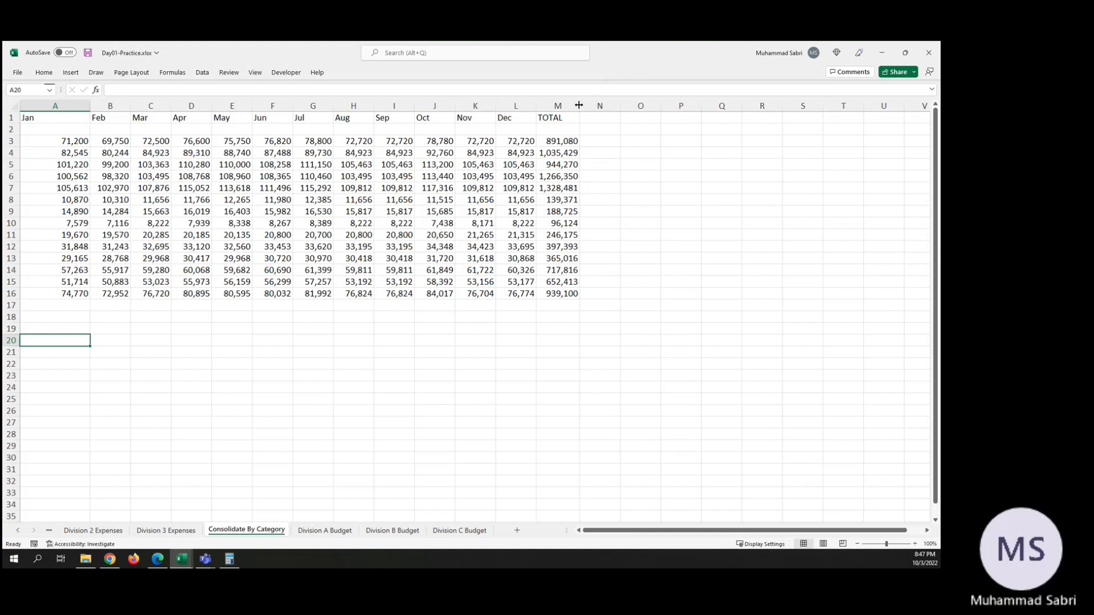
left_click(338, 531)
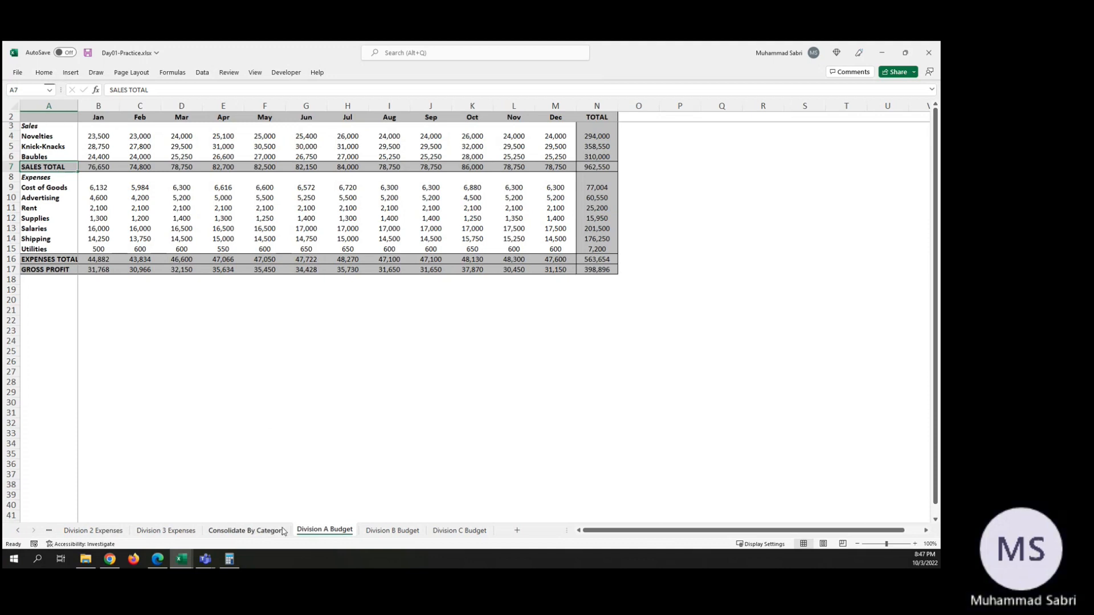
left_click(265, 531)
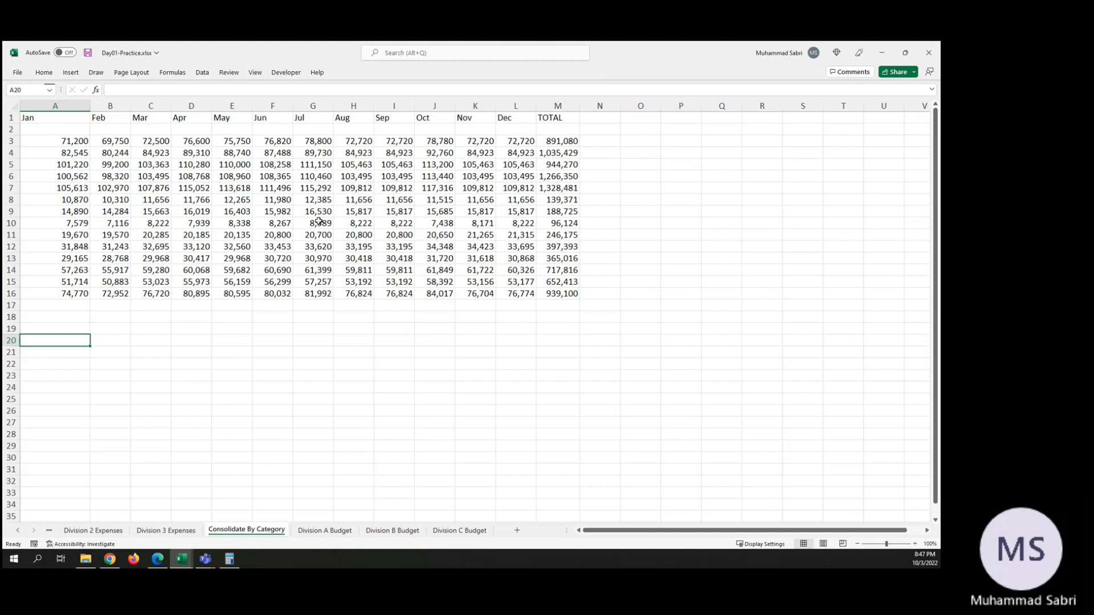
Step: Run the Sum consolidation of the three budget ranges again at A20, using both top row and left column labels
left_click(202, 74)
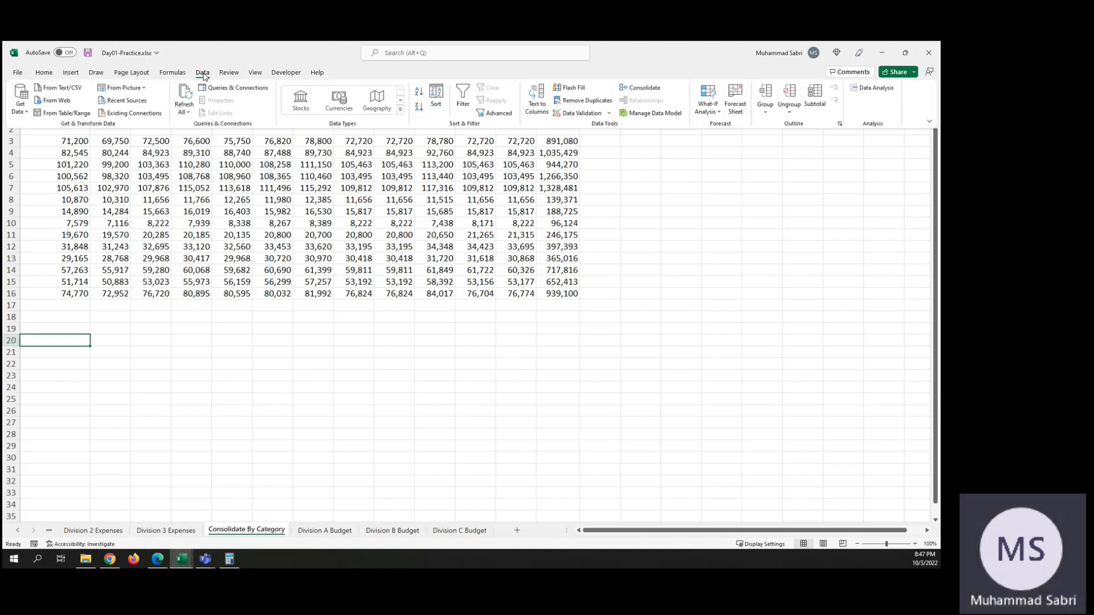
left_click(632, 89)
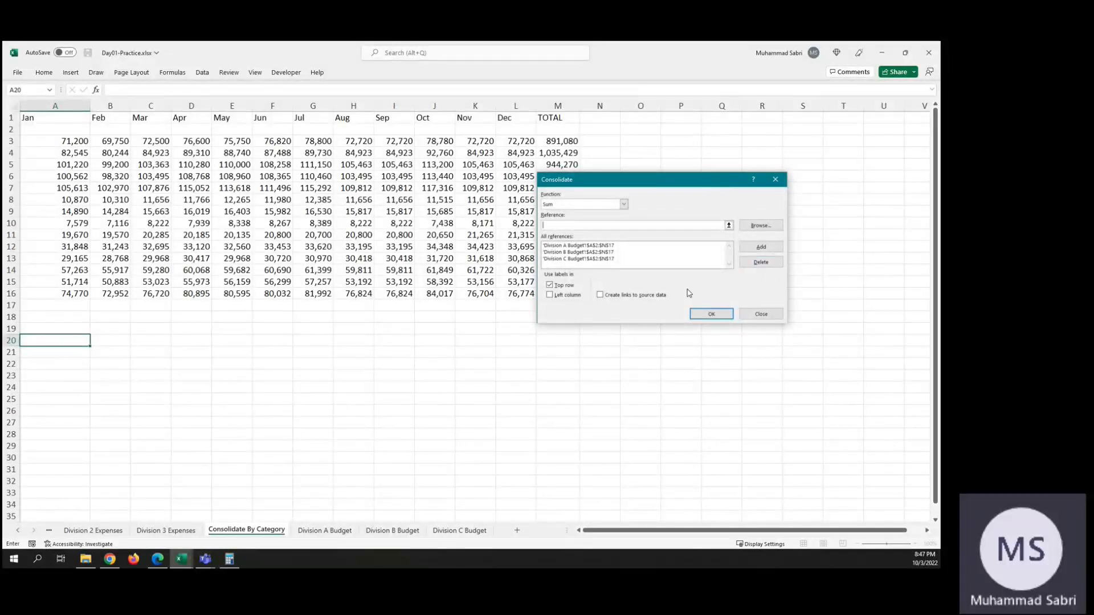
left_click(549, 295)
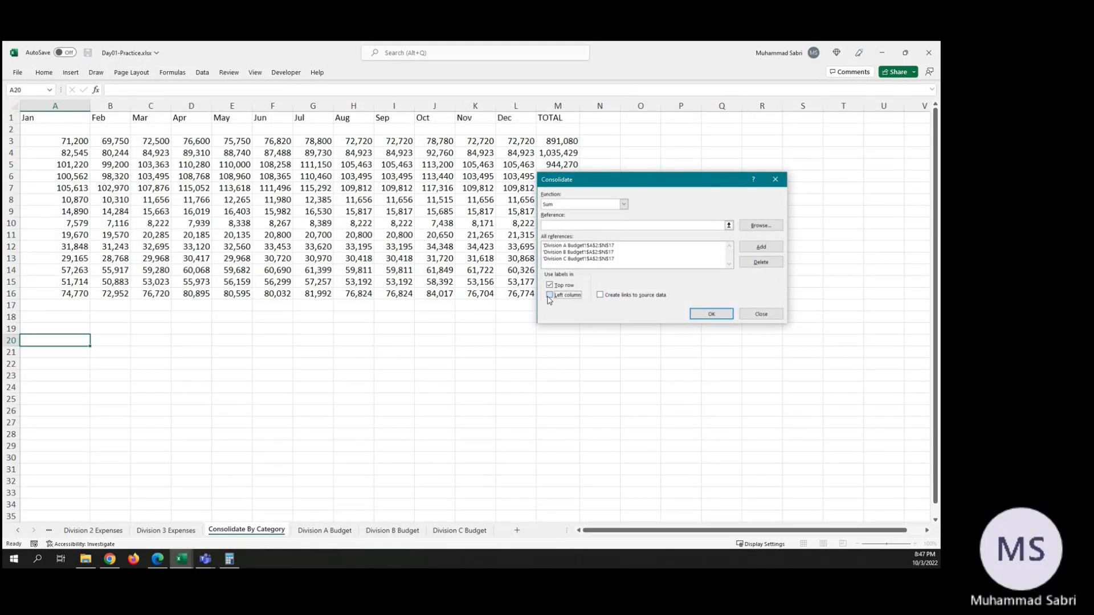
left_click(710, 315)
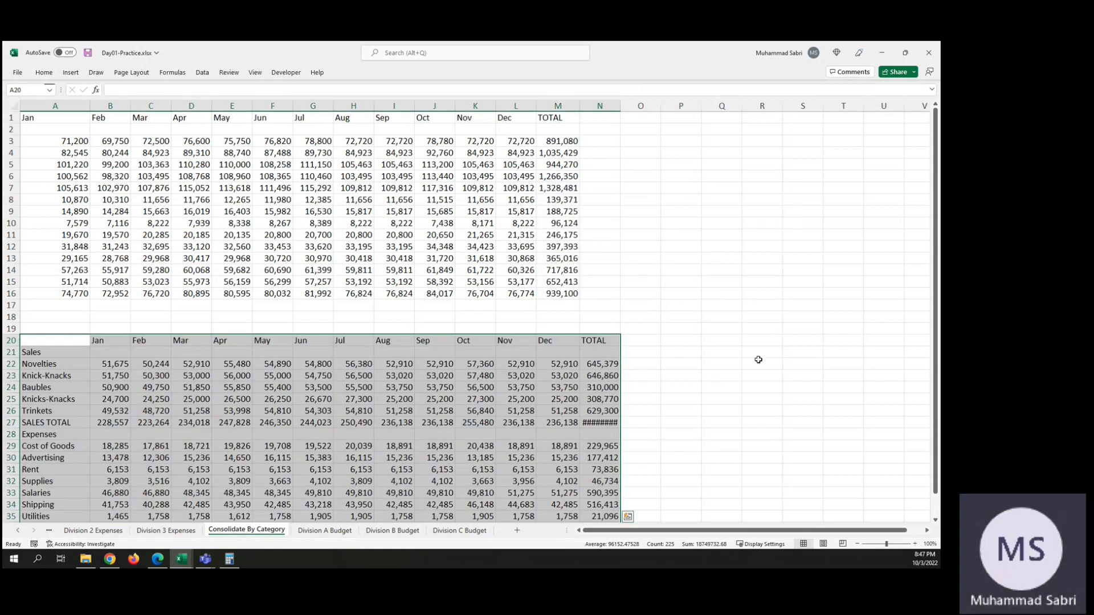
Step: Check the January Novelties total in B22 of Consolidate By Category against the Division A, Division B and Division C Budget sheets
scroll(758, 359, "down", 4)
scroll(758, 359, "up", 3)
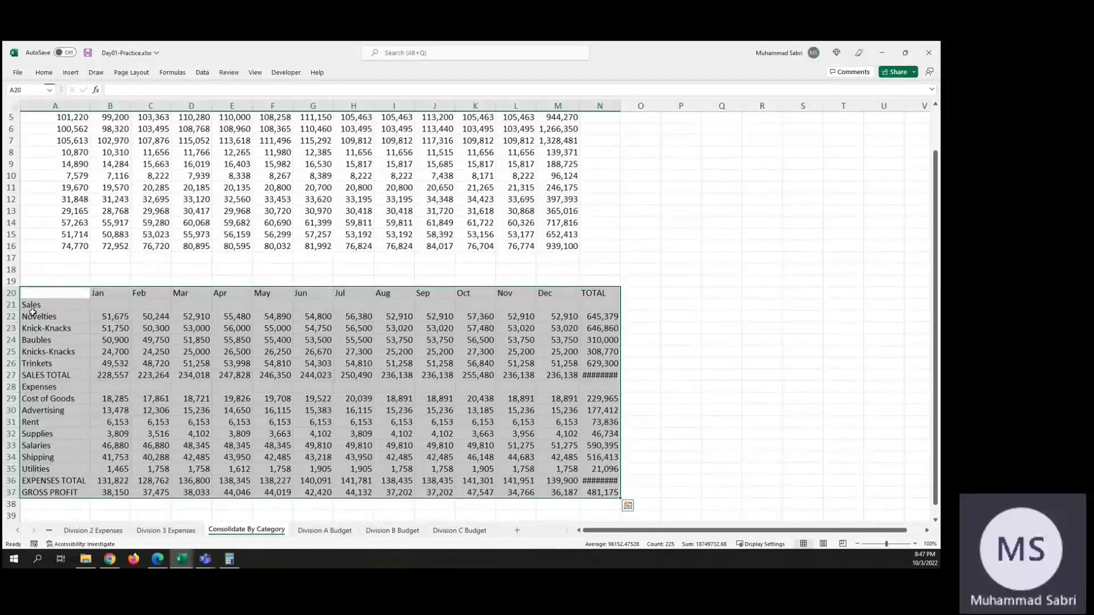
left_click(118, 314)
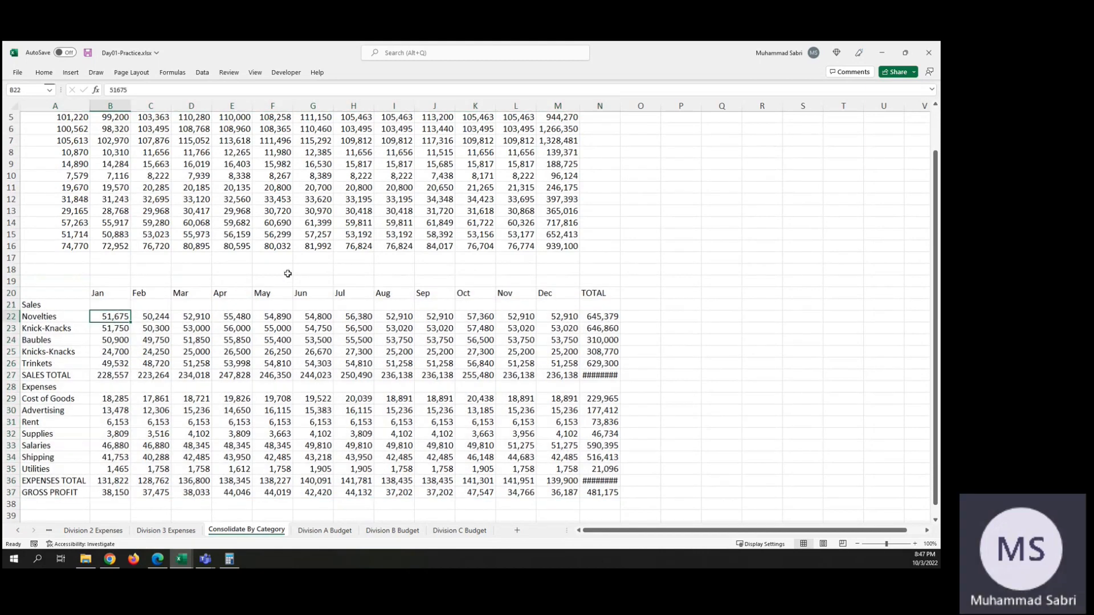
scroll(287, 274, "up", 2)
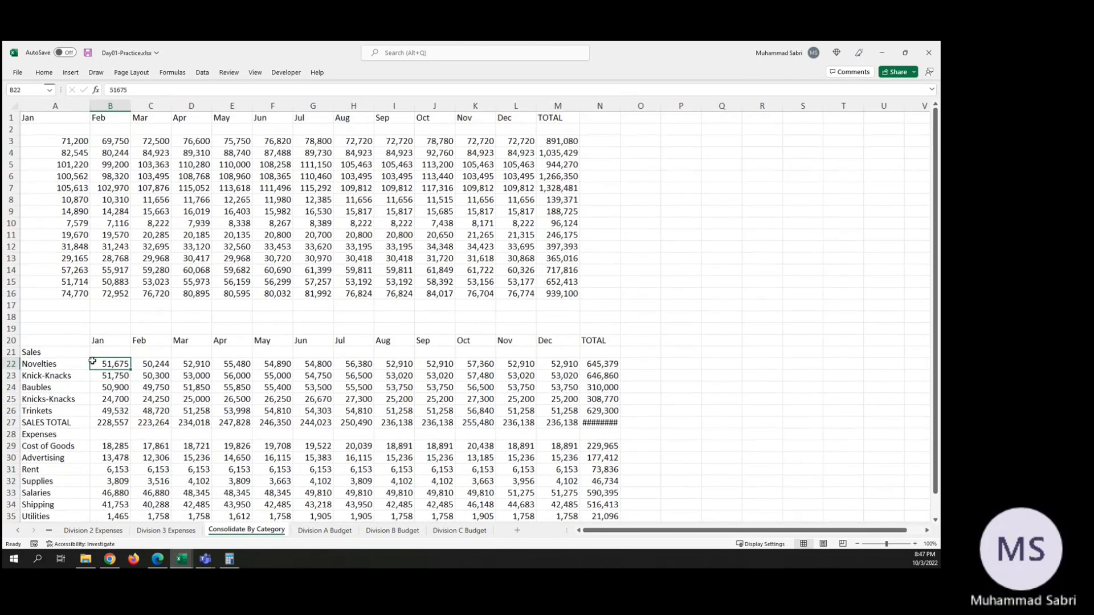
left_click(323, 530)
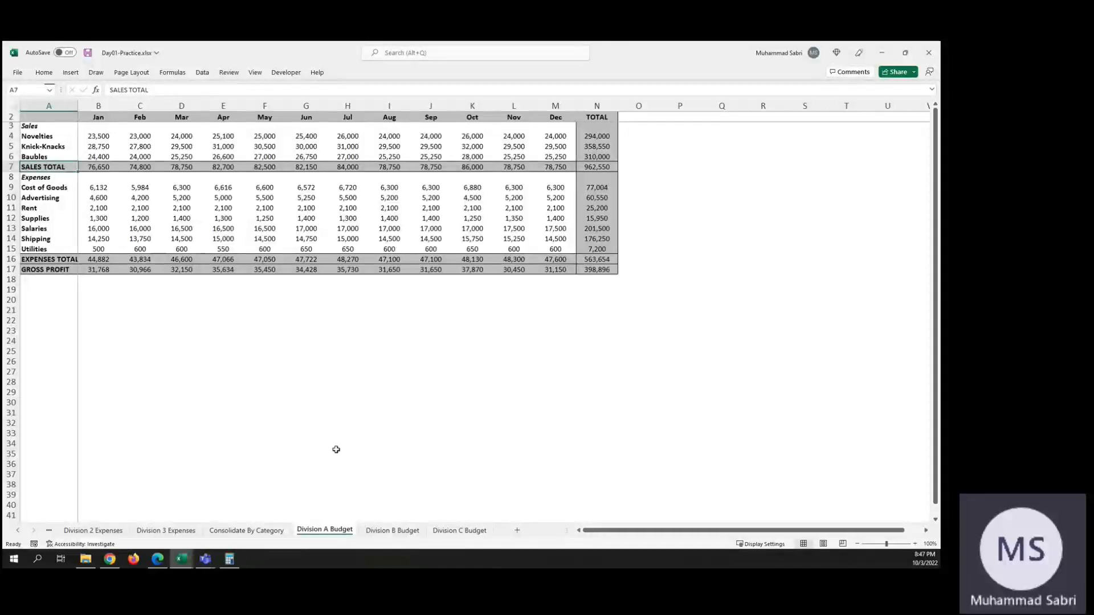
left_click(383, 533)
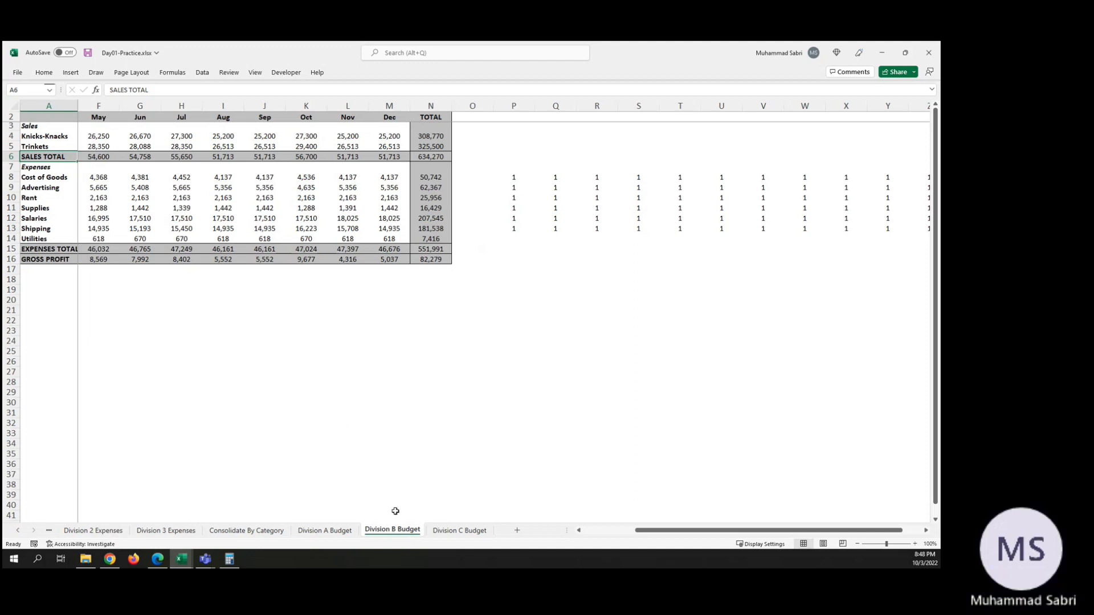
left_click(332, 535)
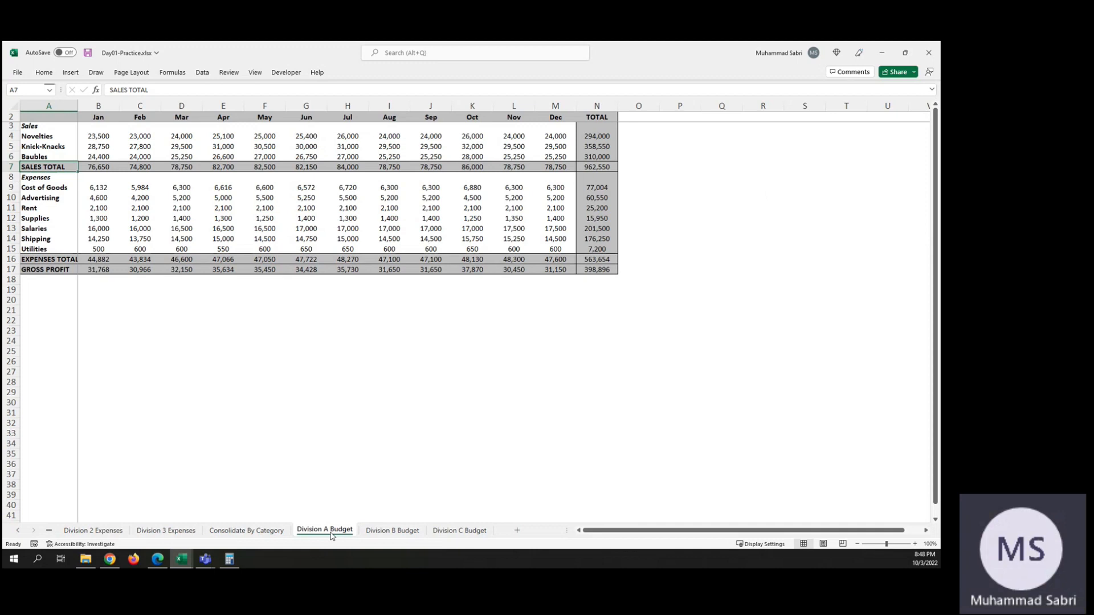
left_click(394, 532)
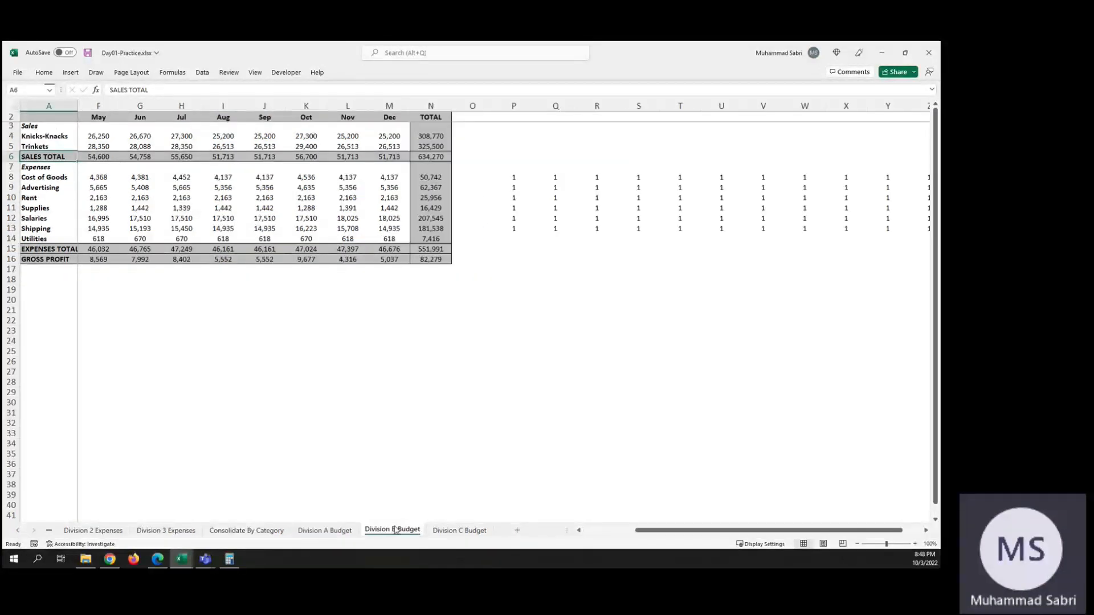
scroll(50, 163, "up", 3)
scroll(50, 163, "down", 3)
left_click(334, 531)
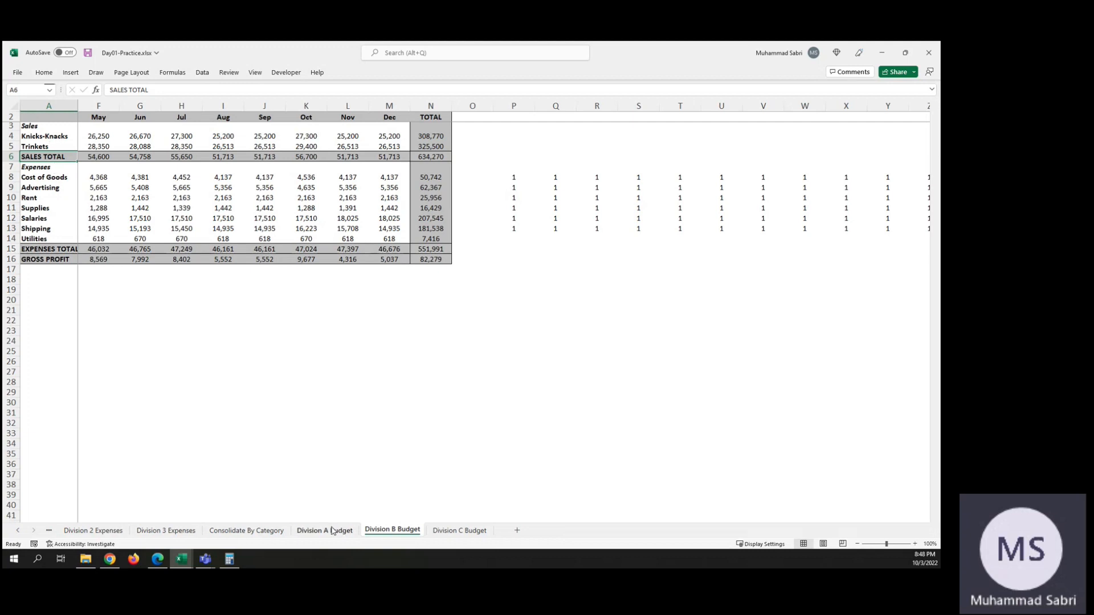
left_click(454, 530)
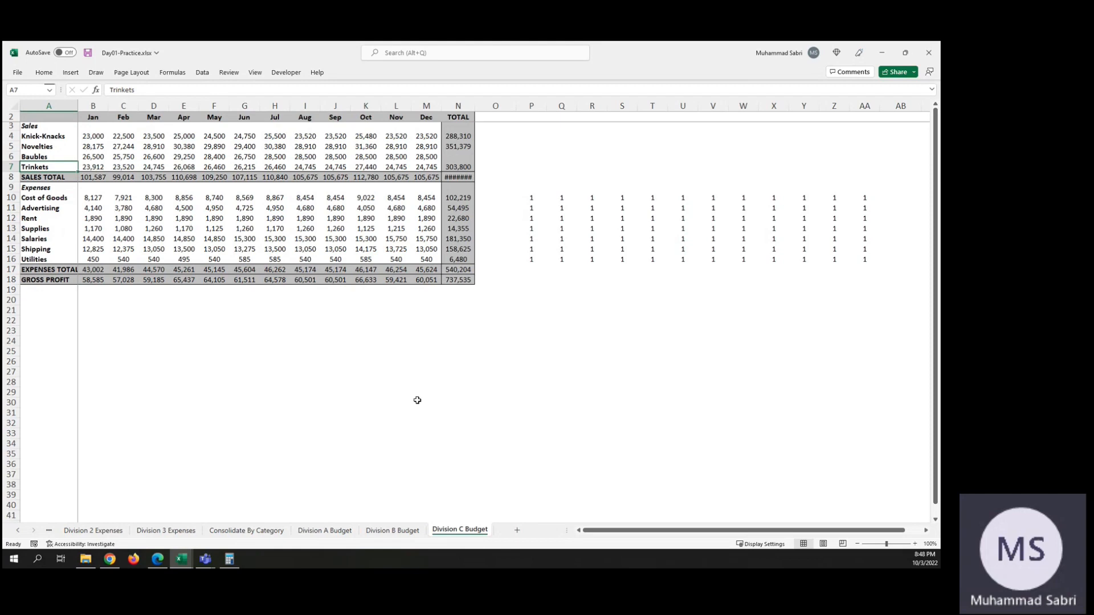
left_click(256, 535)
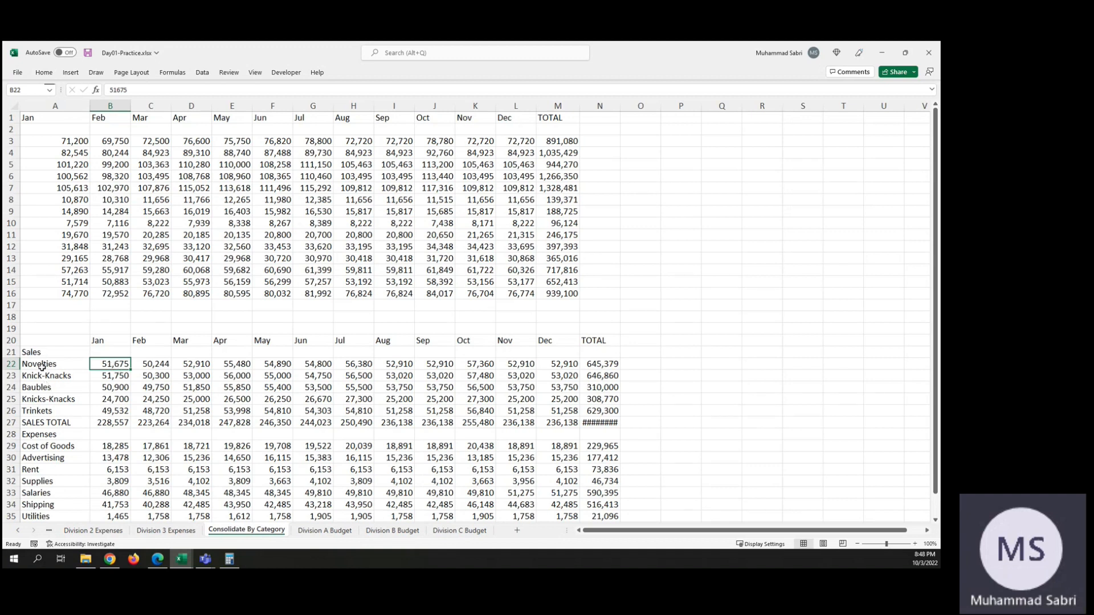
Step: Undo both category consolidations and the column M autofit to clear the Consolidate By Category sheet
scroll(50, 384, "down", 3)
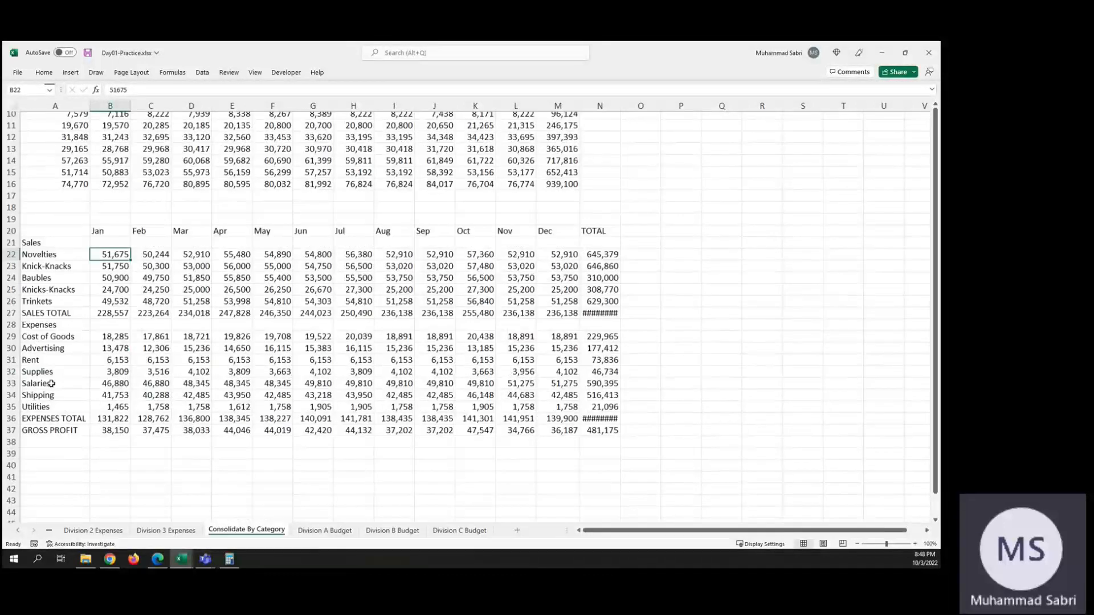
scroll(52, 384, "down", 1)
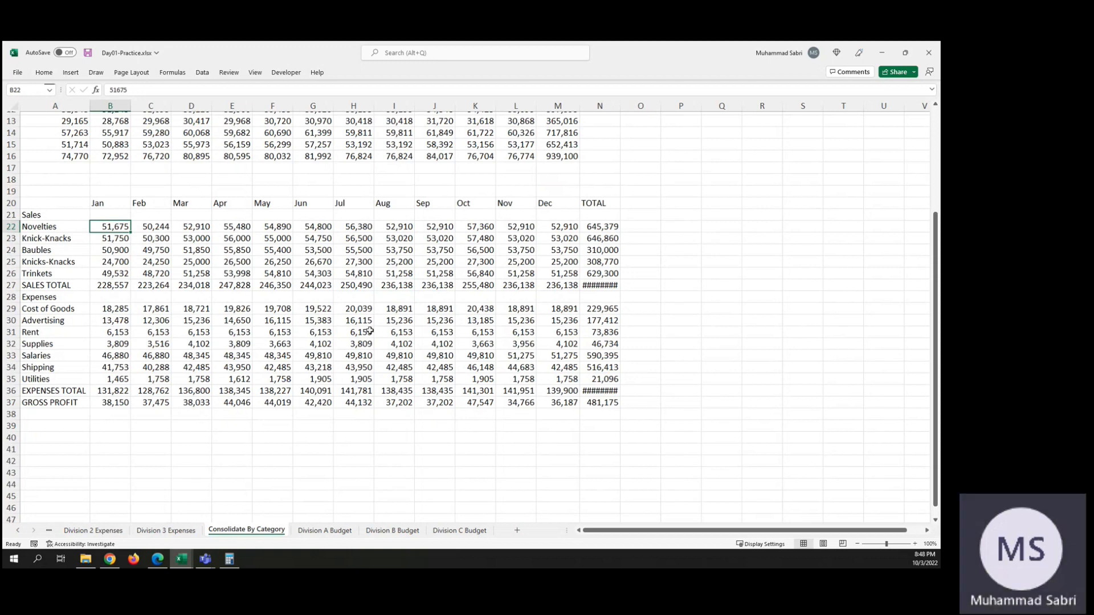
scroll(219, 156, "up", 4)
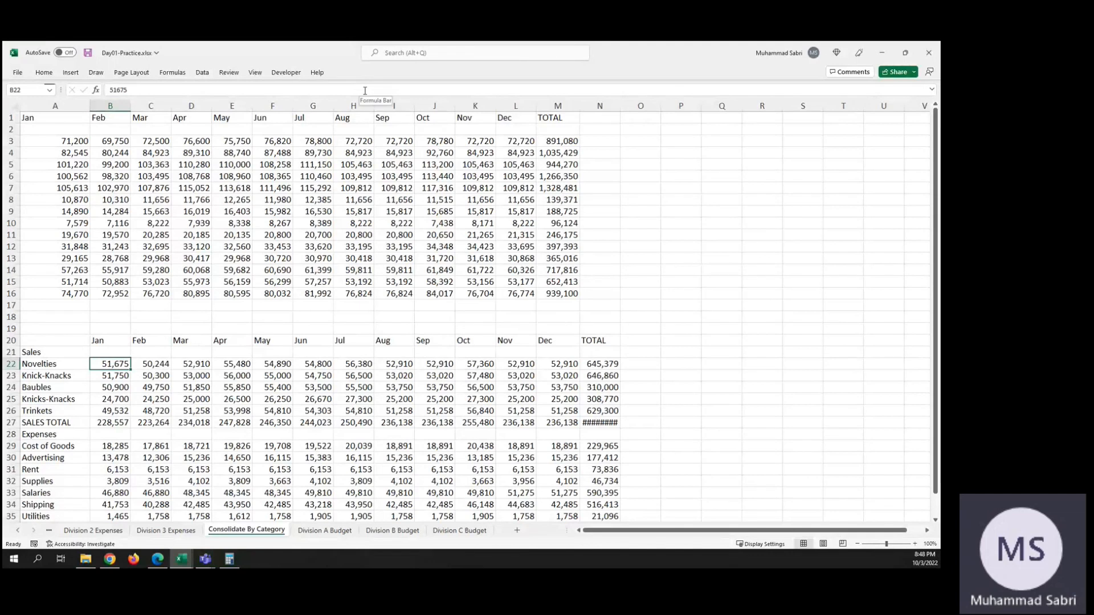
key("ctrl+z")
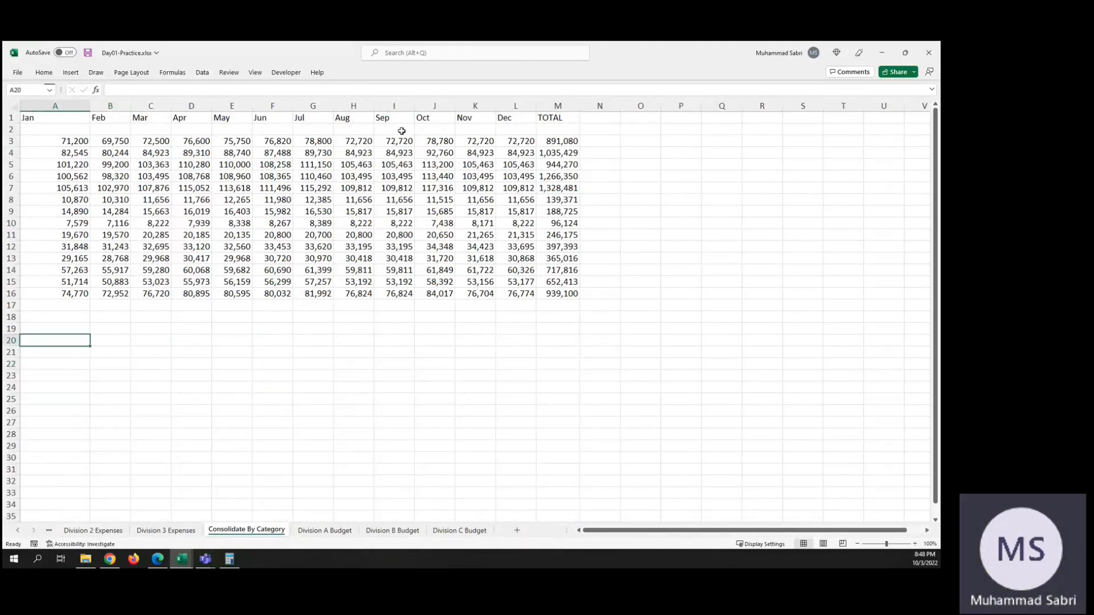
key("ctrl+z")
key("ctrl+z")
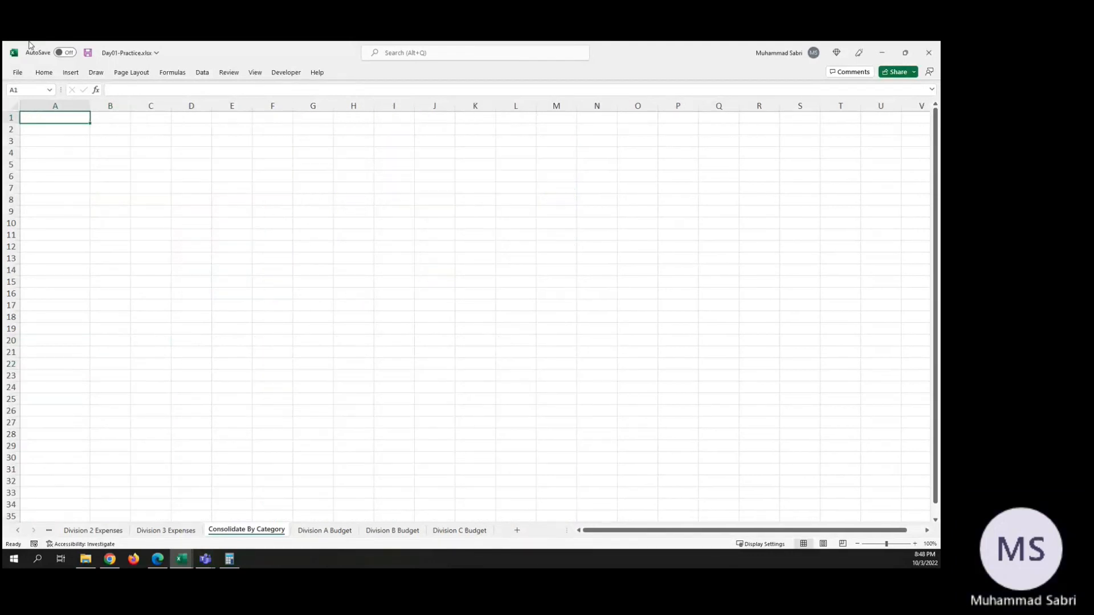
Step: Run the Sum consolidation of the three budget ranges at A1 with top row and left column labels, and autofit column N
left_click(202, 73)
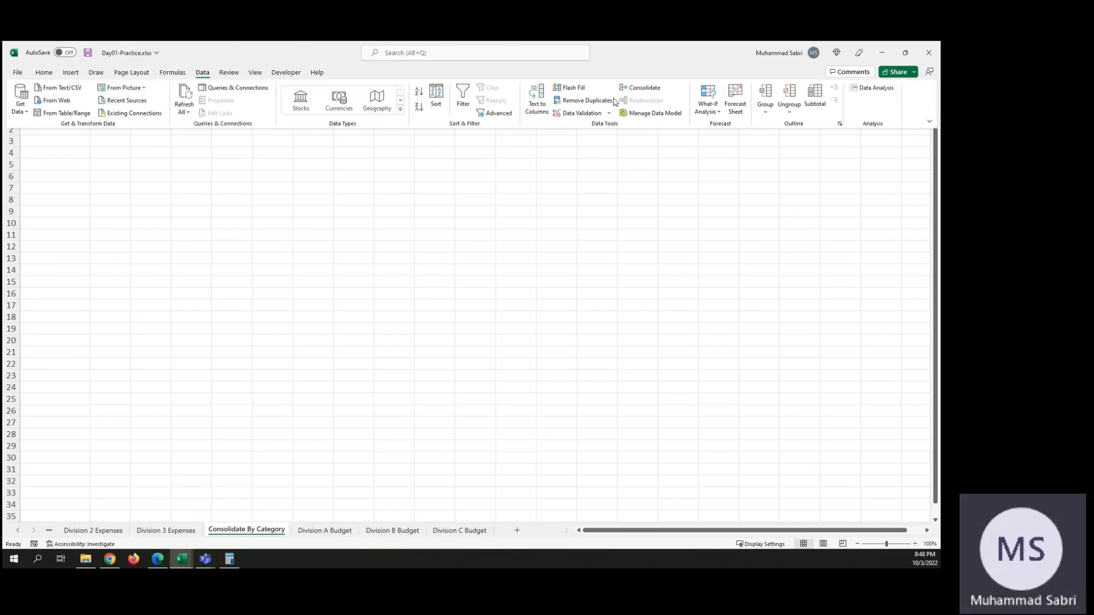
left_click(644, 90)
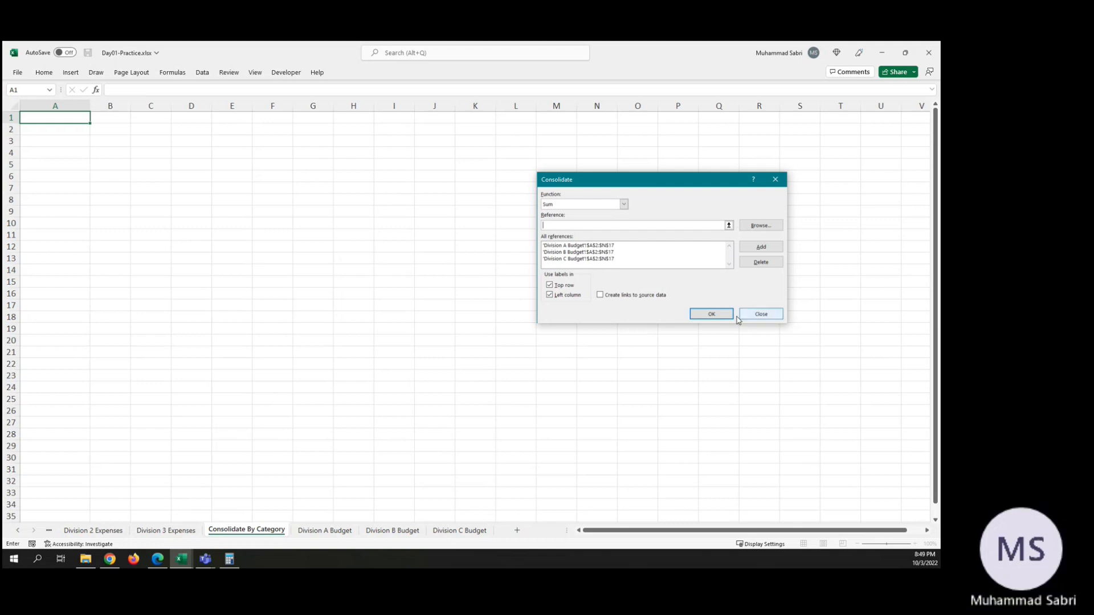
left_click(712, 314)
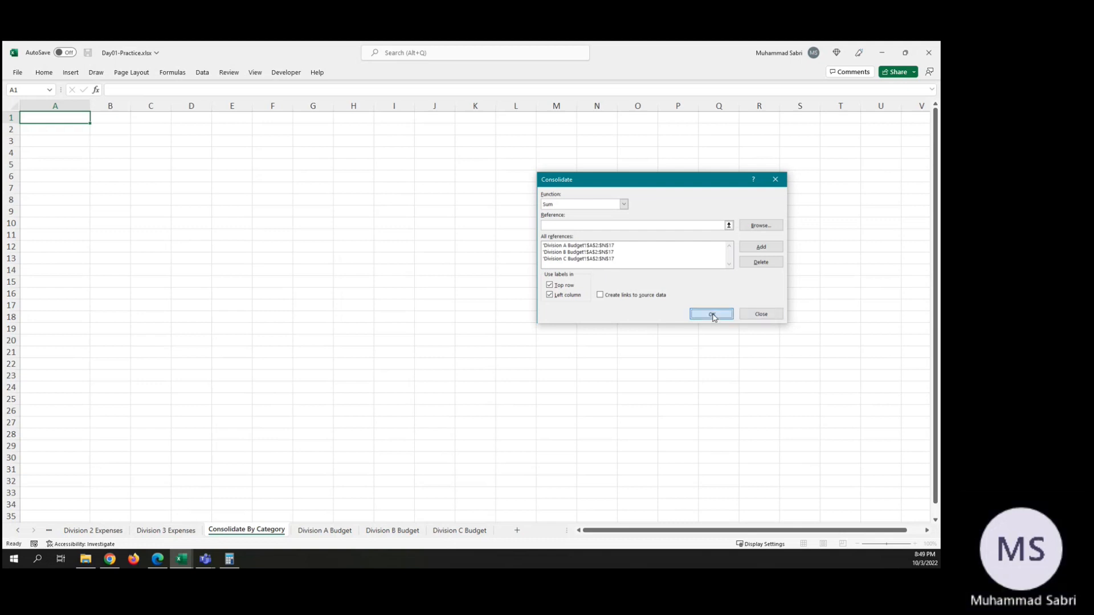
left_click(201, 386)
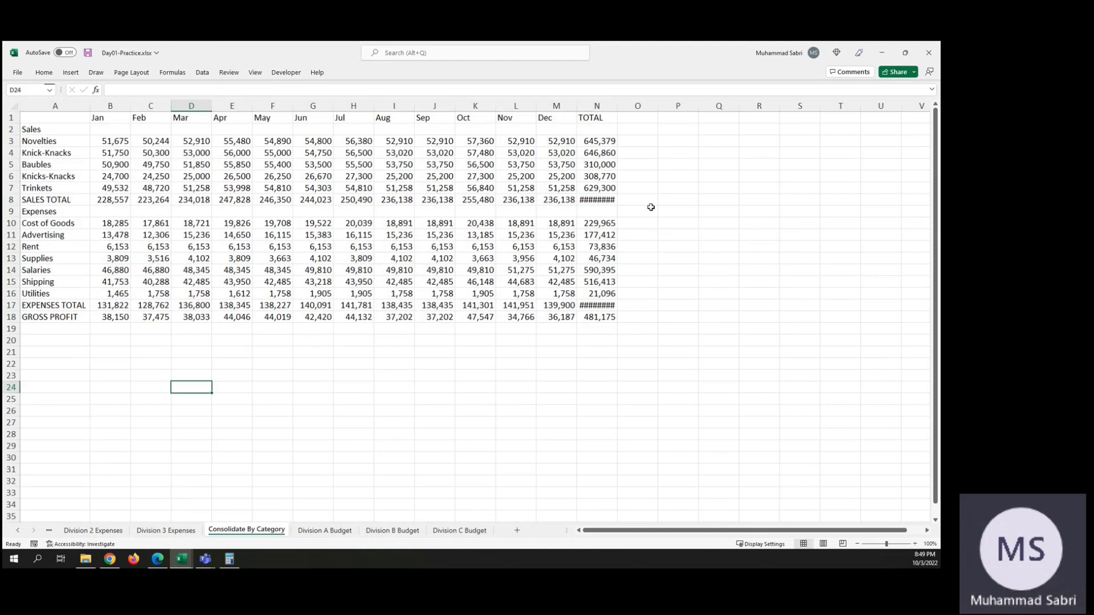
double_click(617, 106)
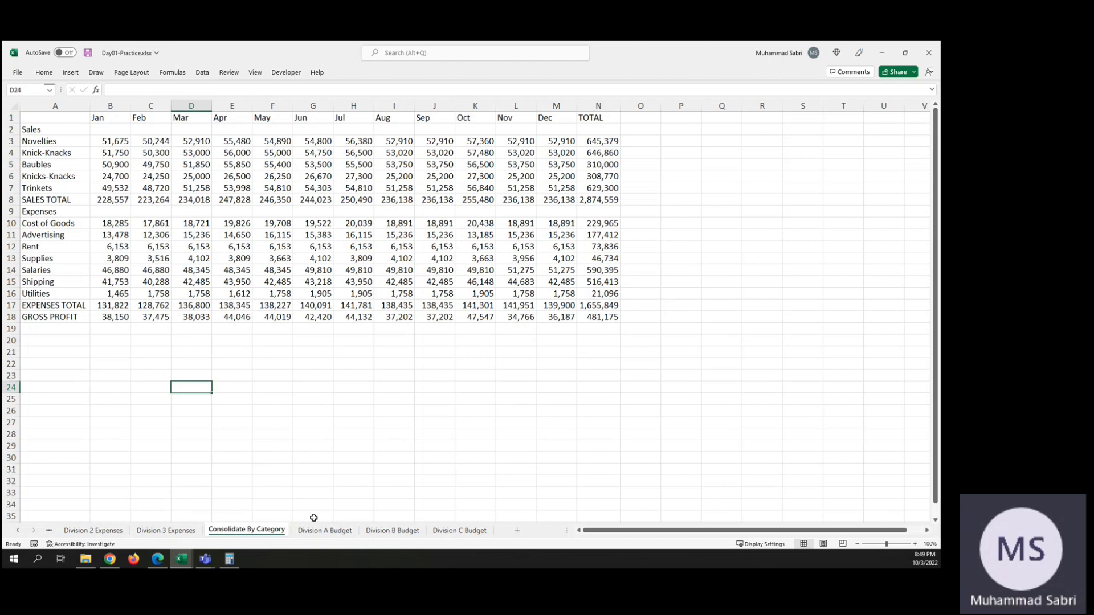
Step: Fill the missing Baubles total in N6 of Division C Budget by copying the Novelties total formula from N5
left_click(339, 530)
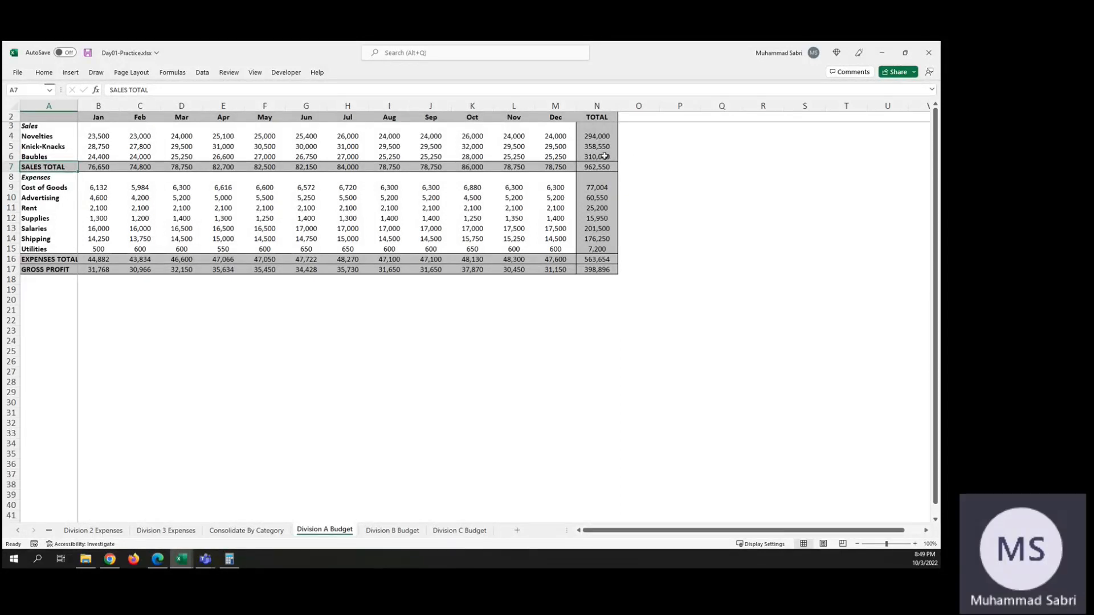
left_click(410, 530)
left_click(454, 531)
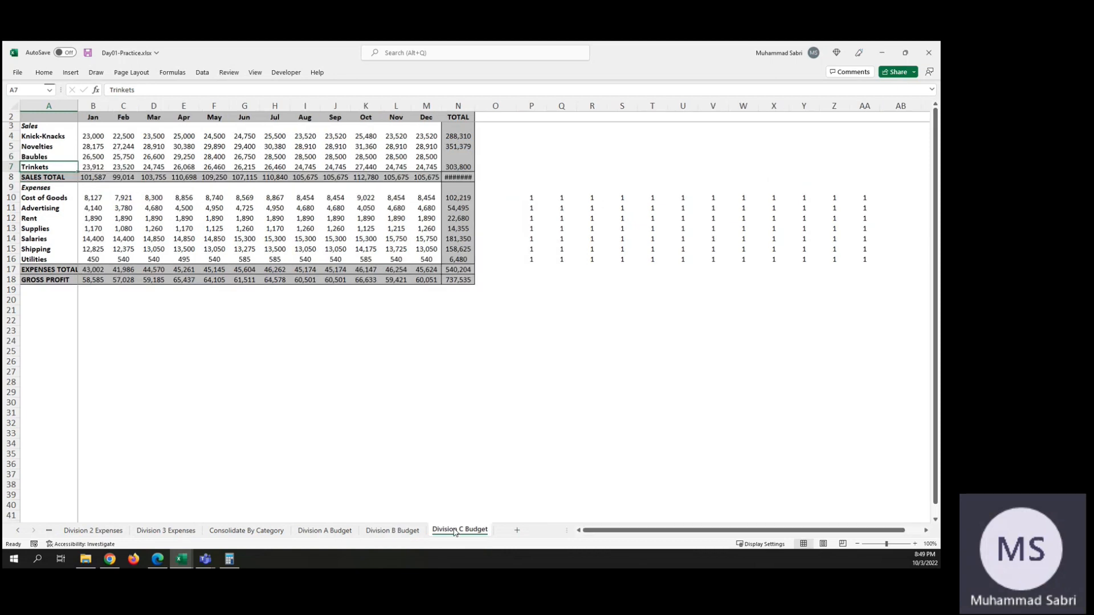
left_click(462, 156)
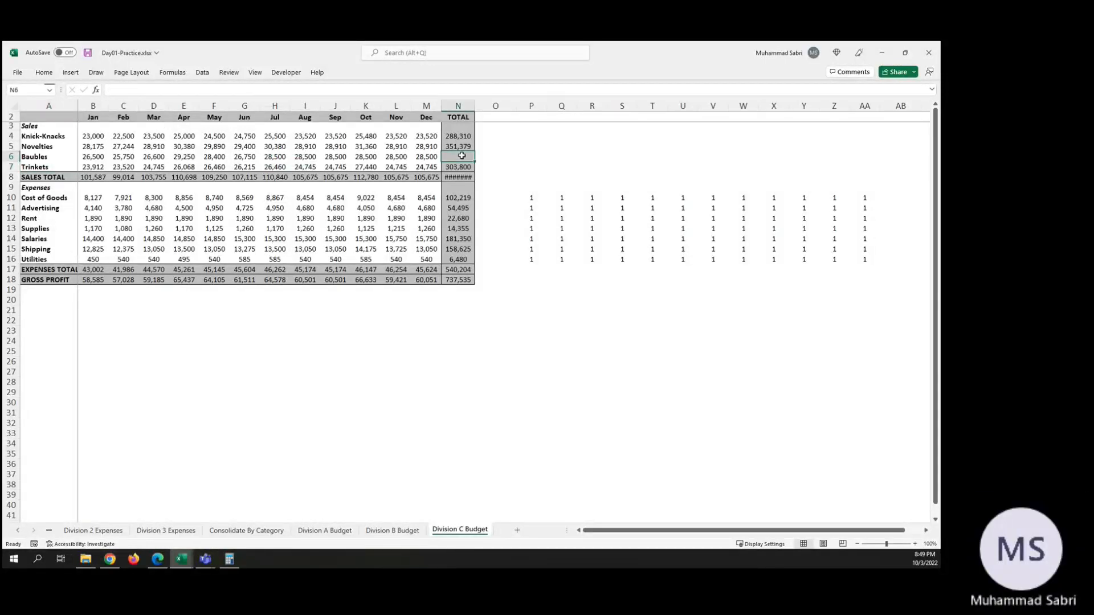
key("Up")
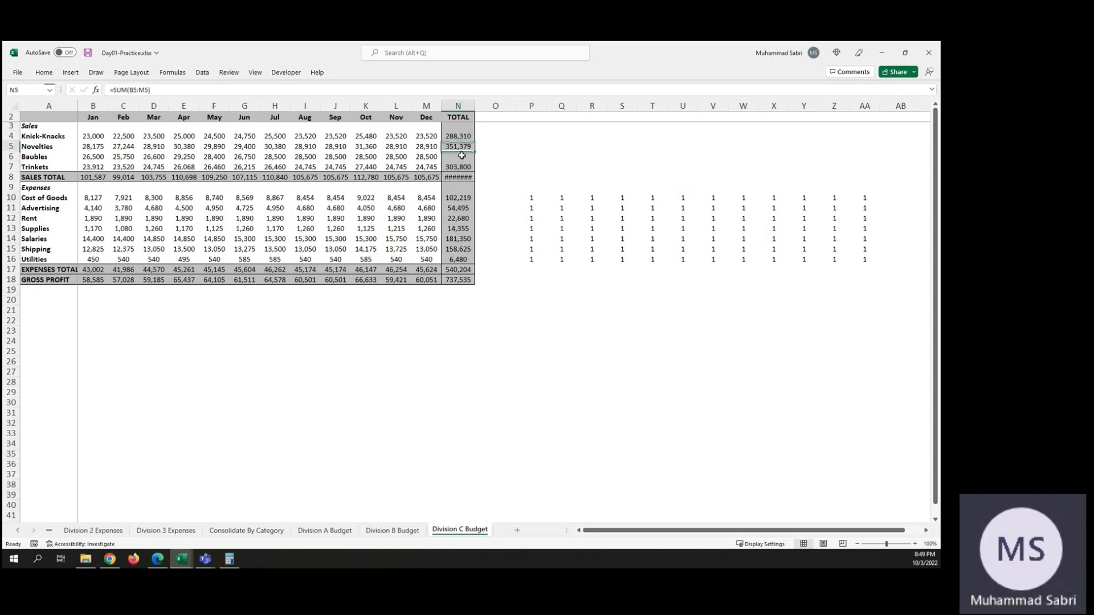
left_click(461, 155)
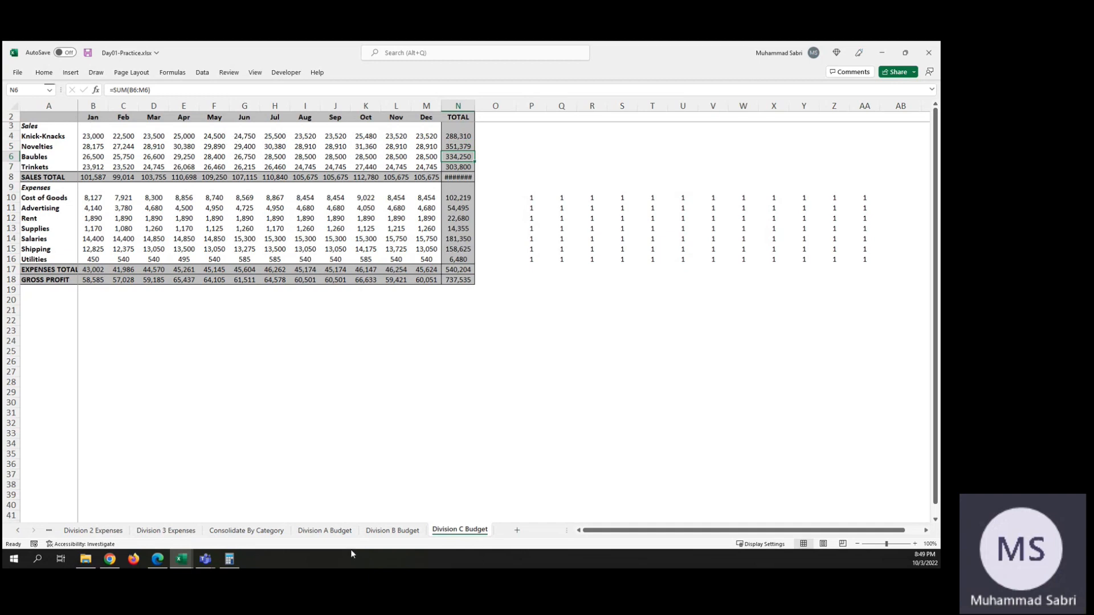
left_click(254, 530)
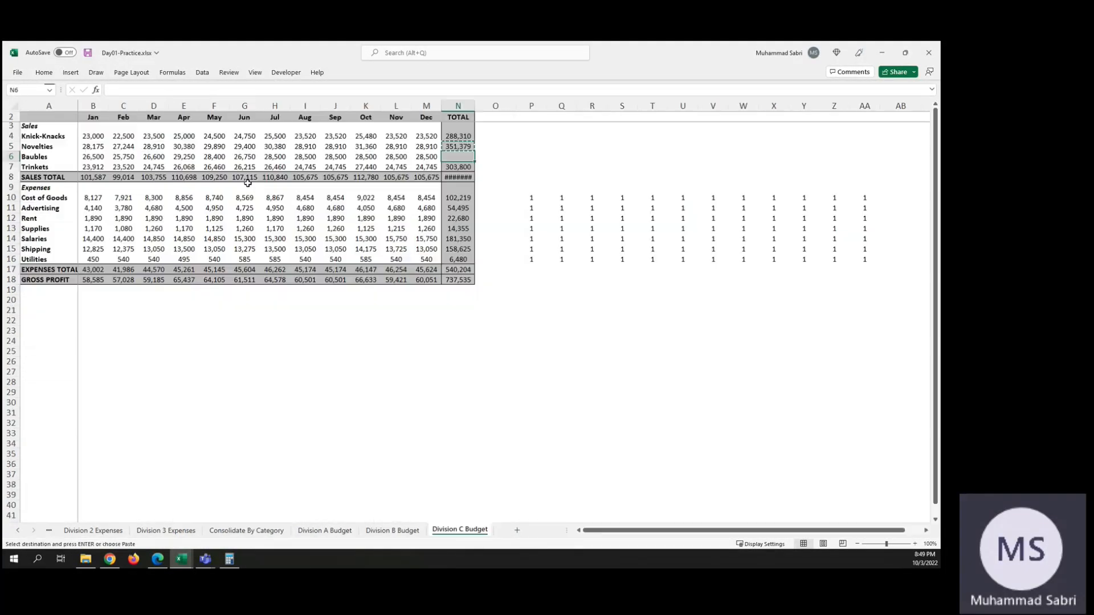
key("Return")
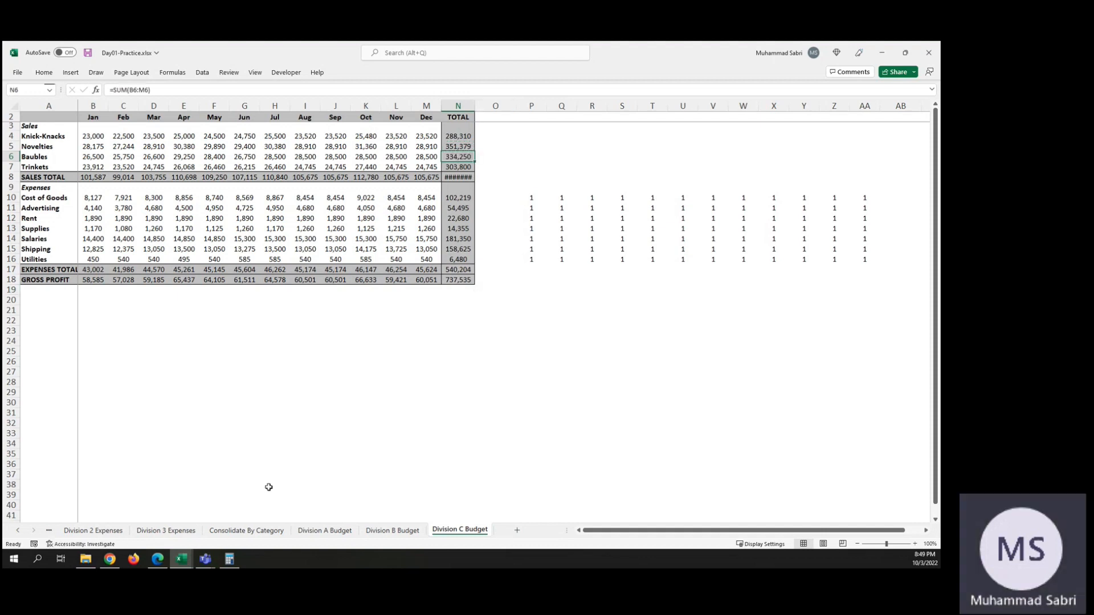
Step: Rerun the Sum consolidation at A1 of Consolidate By Category with the same three references and both label options
left_click(247, 530)
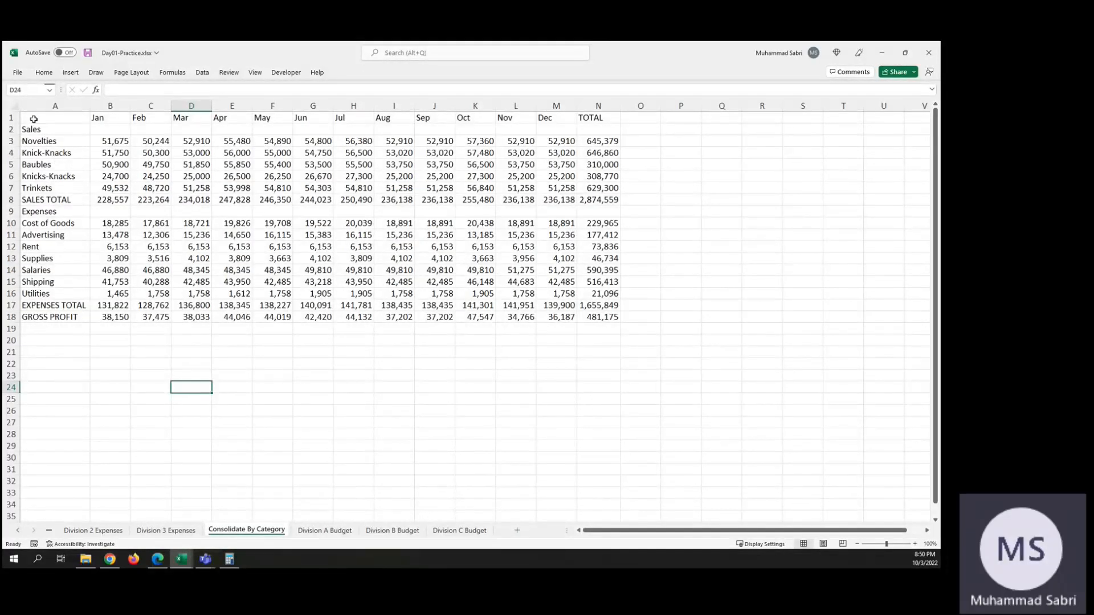
left_click(34, 119)
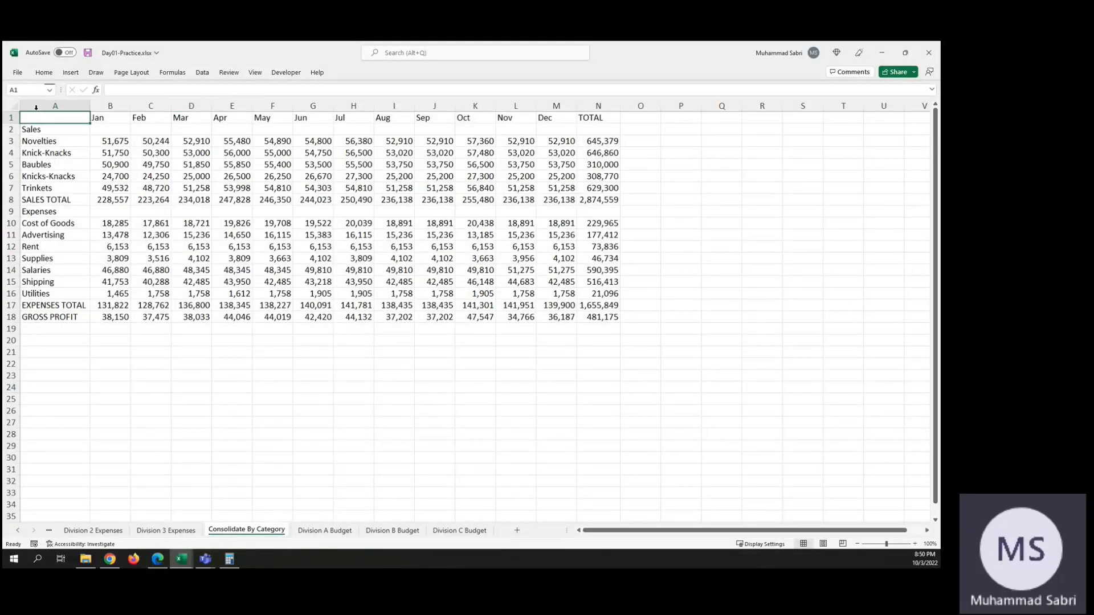
left_click(204, 74)
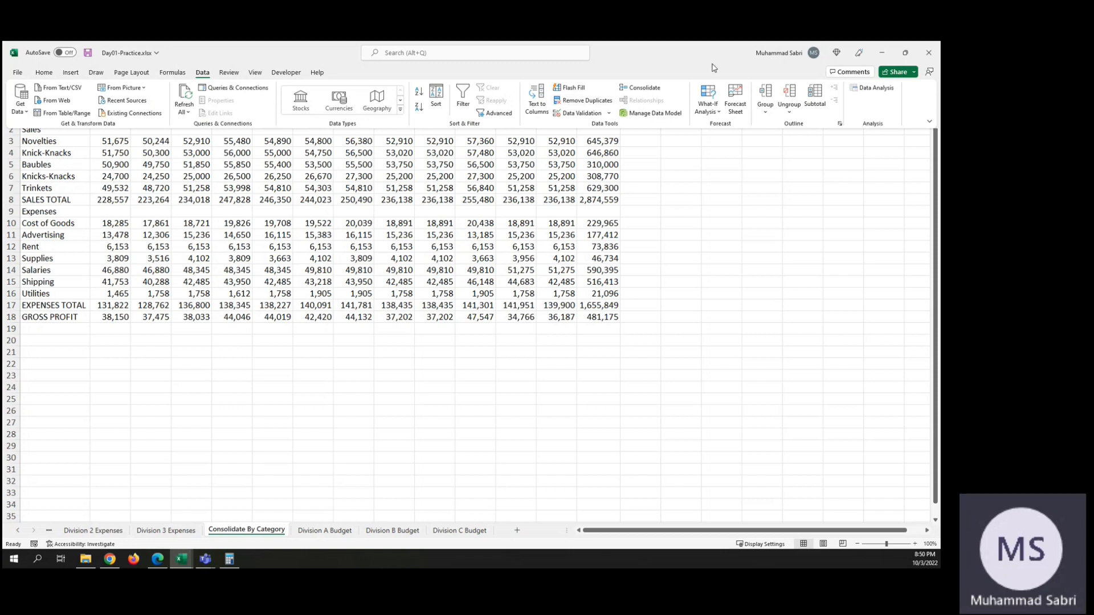
left_click(652, 89)
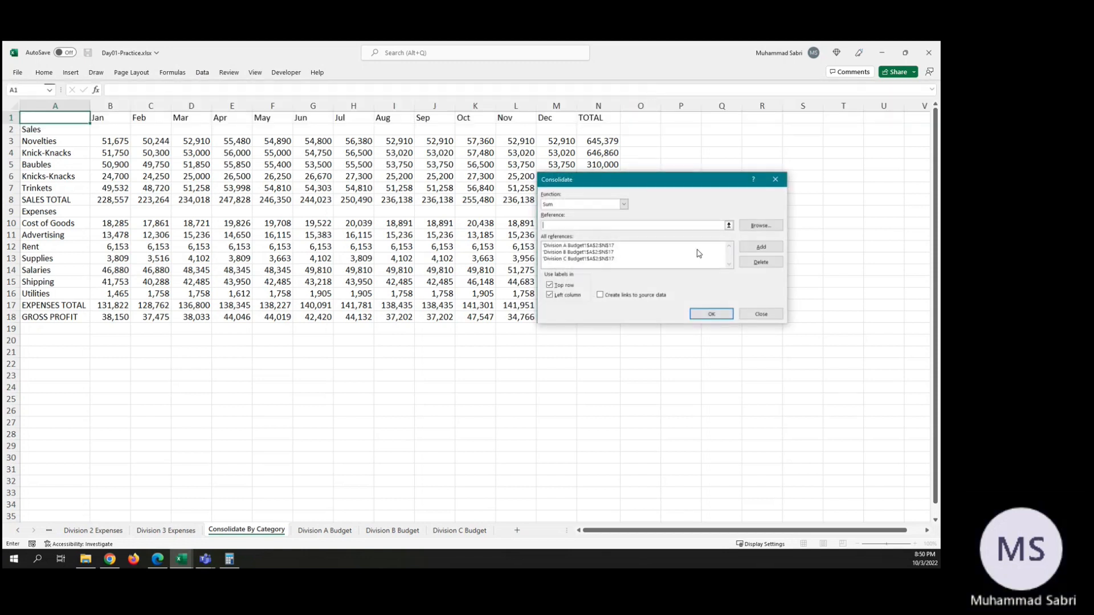
left_click(709, 315)
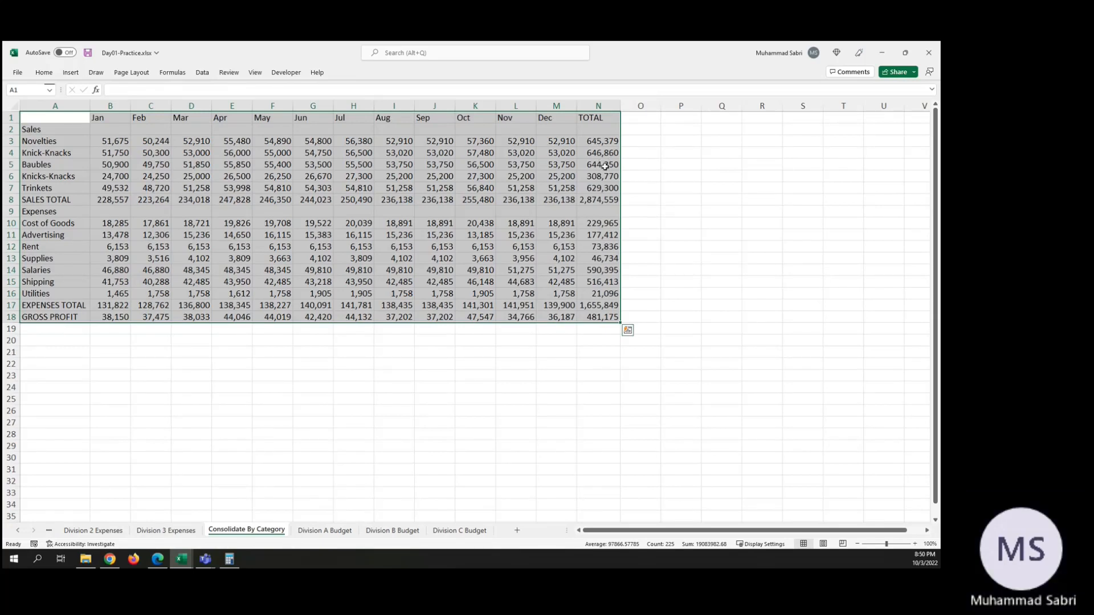
Step: Check the consolidated Baubles total in N5 against the Division A, Division B and Division C Budget sheets
left_click(605, 167)
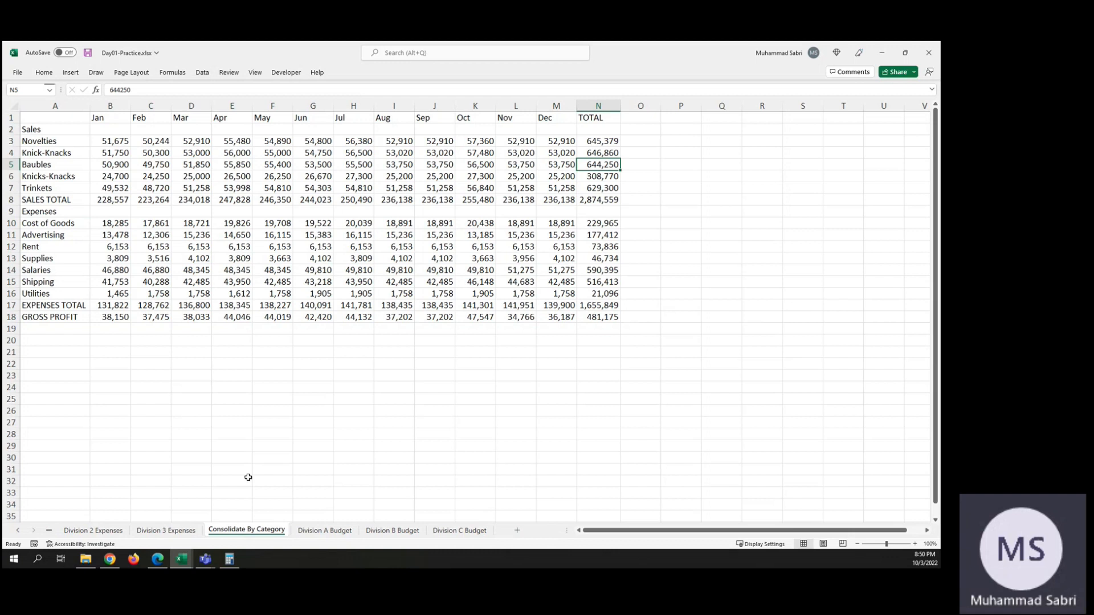
left_click(348, 528)
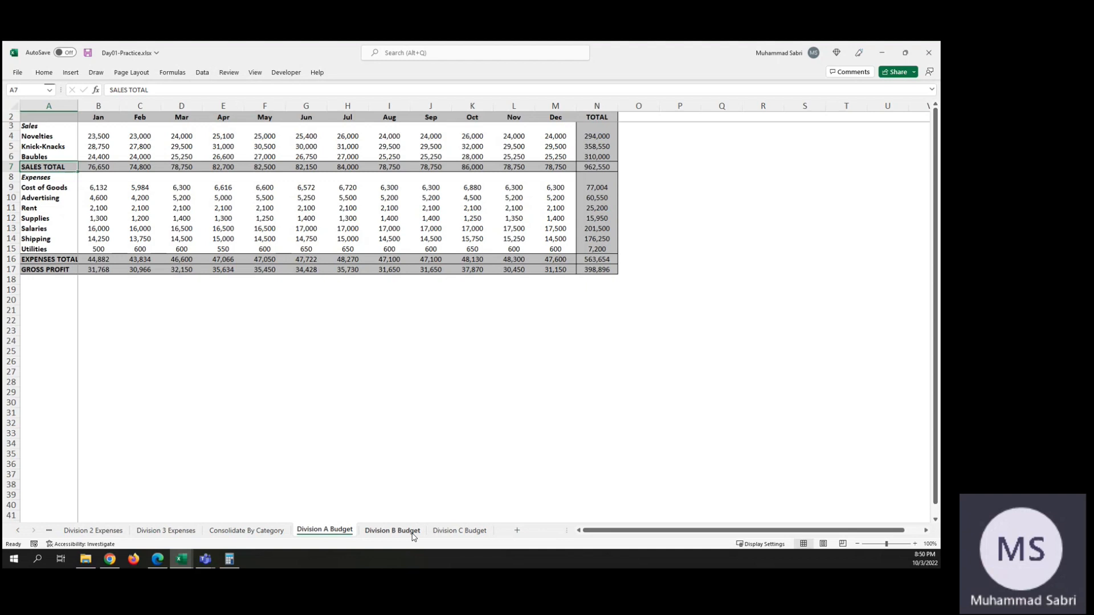
left_click(392, 531)
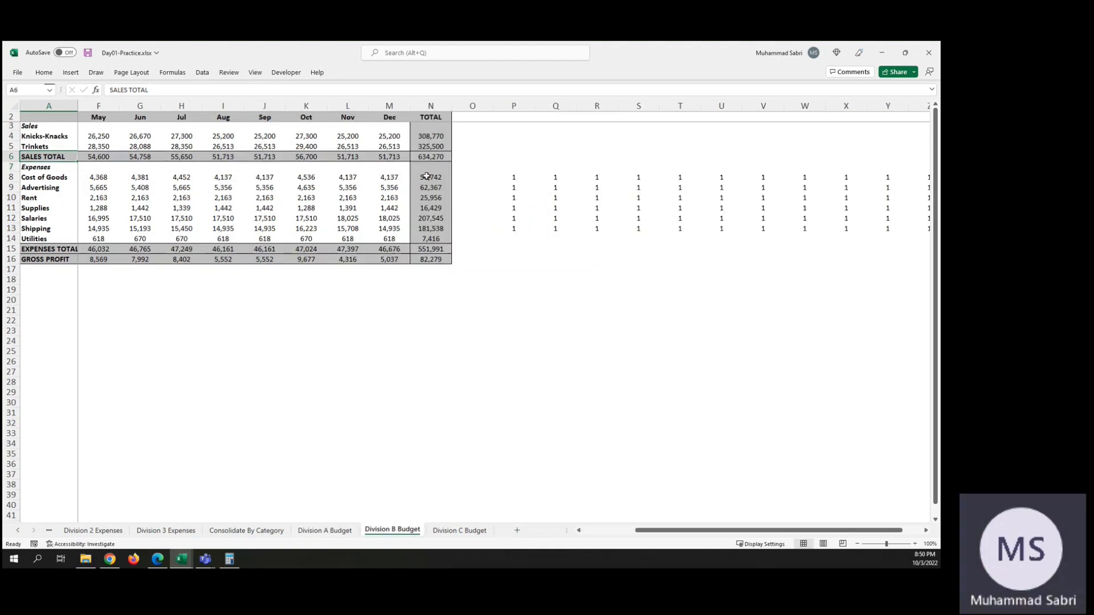
left_click(468, 531)
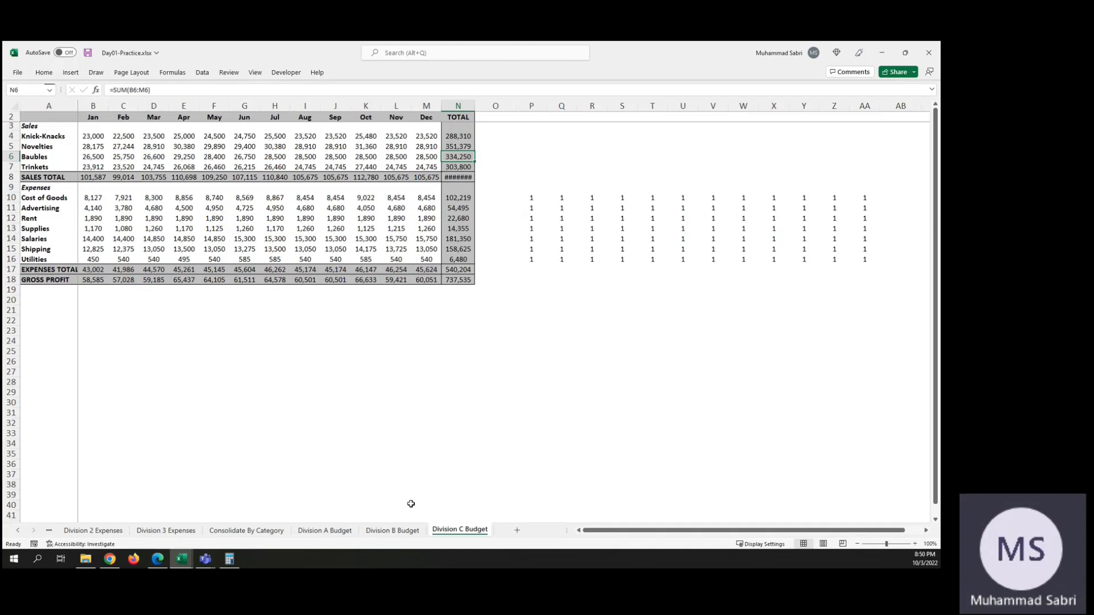
left_click(246, 531)
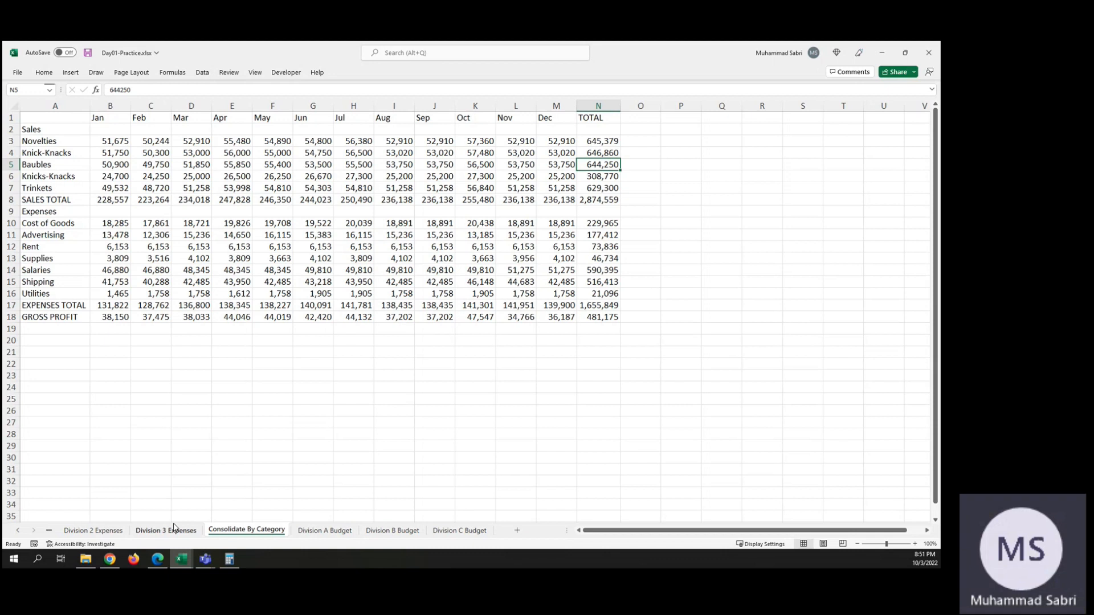
Step: Switch to the Hands-On Business & Data Analytics Course Outline.xlsx workbook
mouse_move(183, 565)
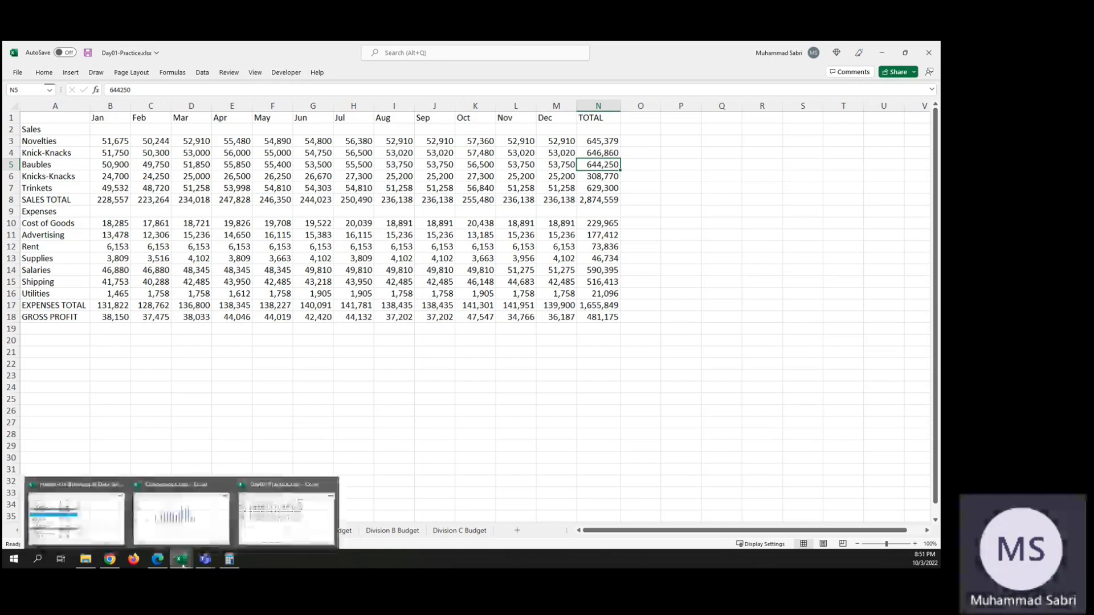
left_click(76, 516)
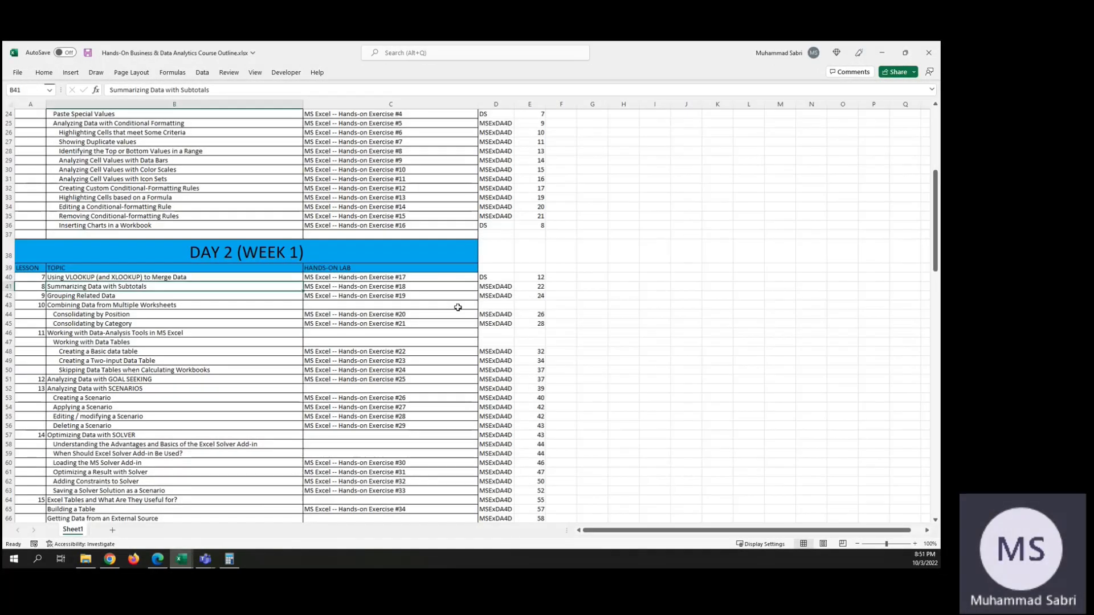
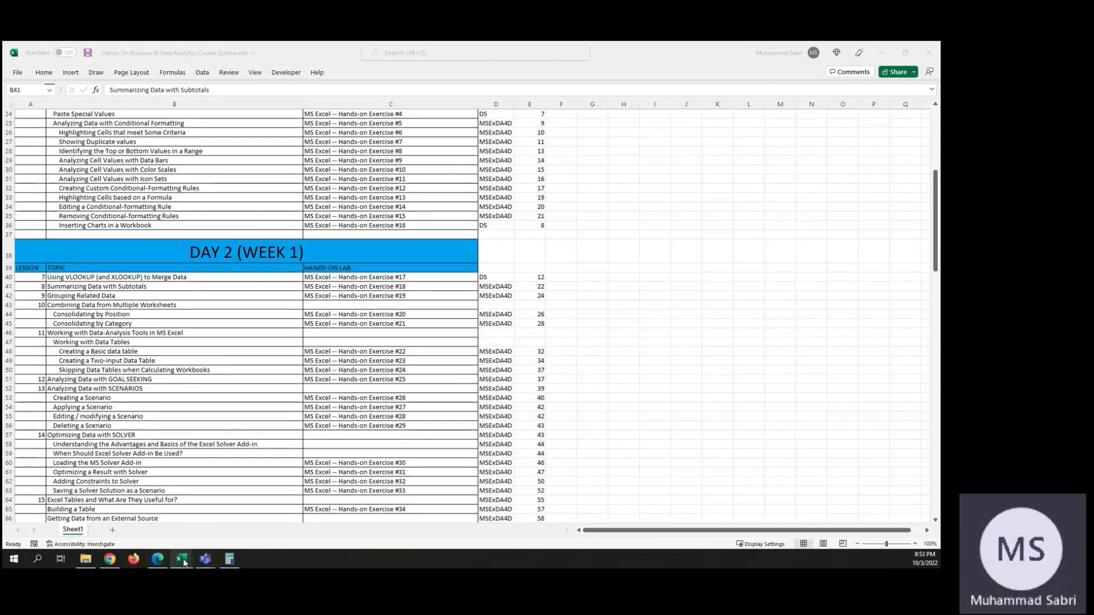
Step: Switch to the Day01-Practice.xlsx workbook and bring up its Invoices sheet
mouse_move(183, 563)
left_click(287, 516)
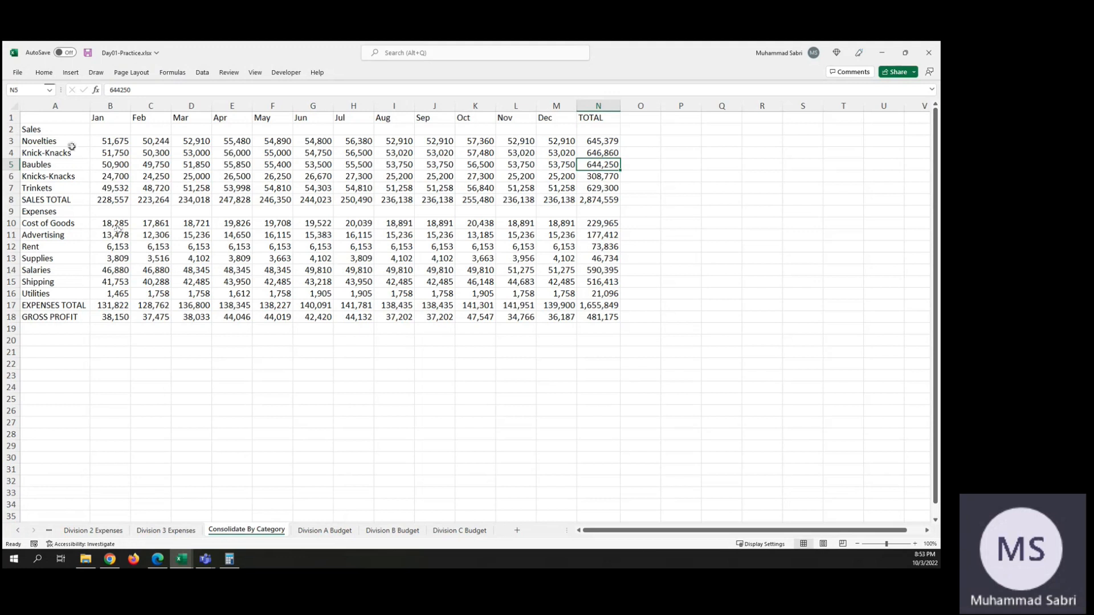
left_click(45, 122)
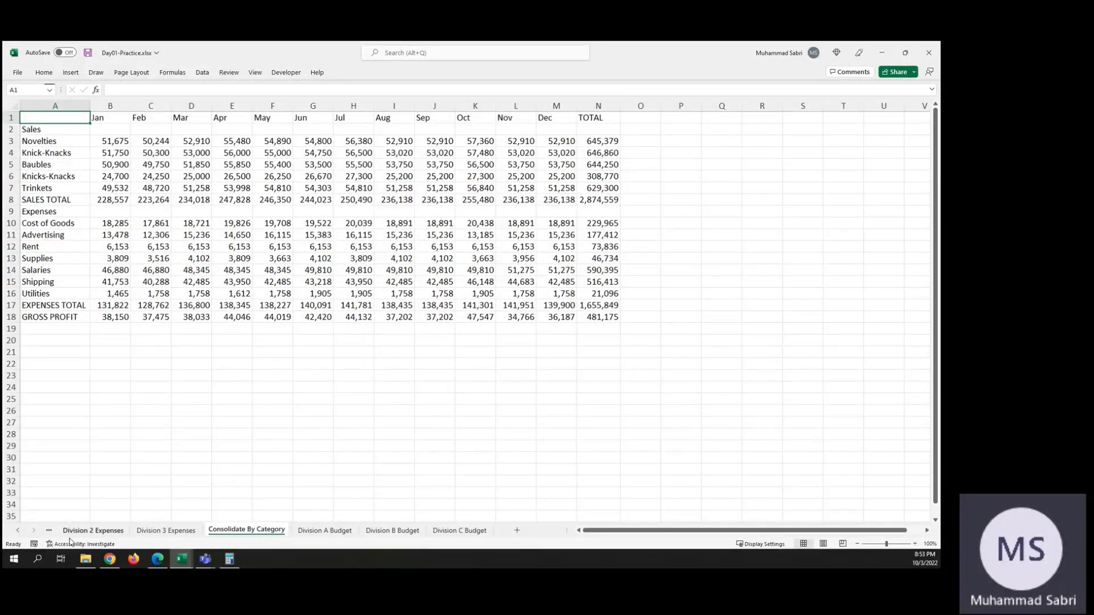
left_click(48, 532)
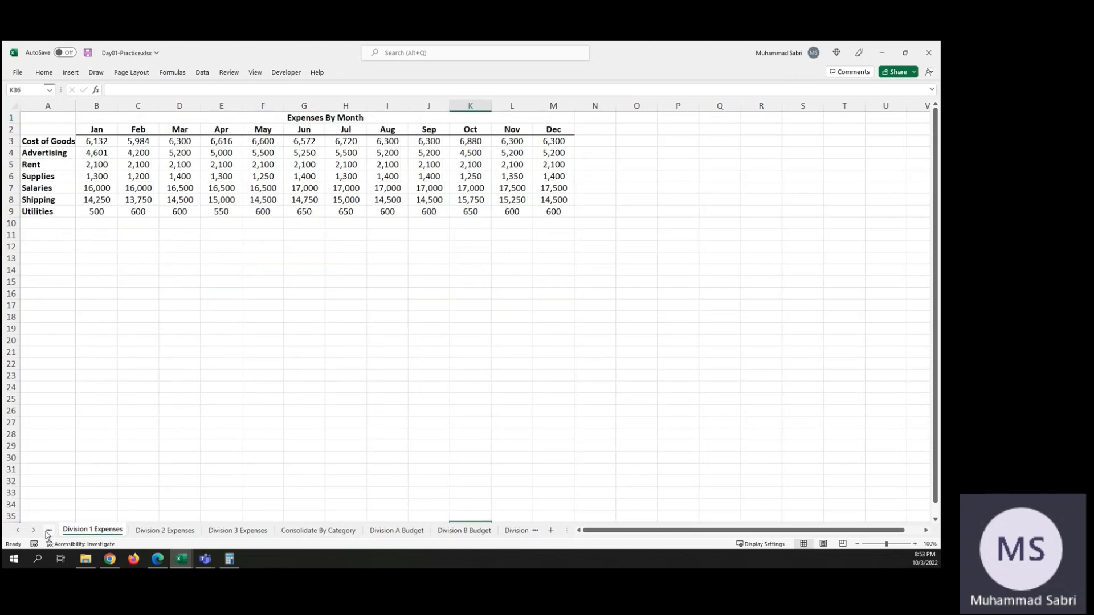
left_click(48, 532)
left_click(48, 532)
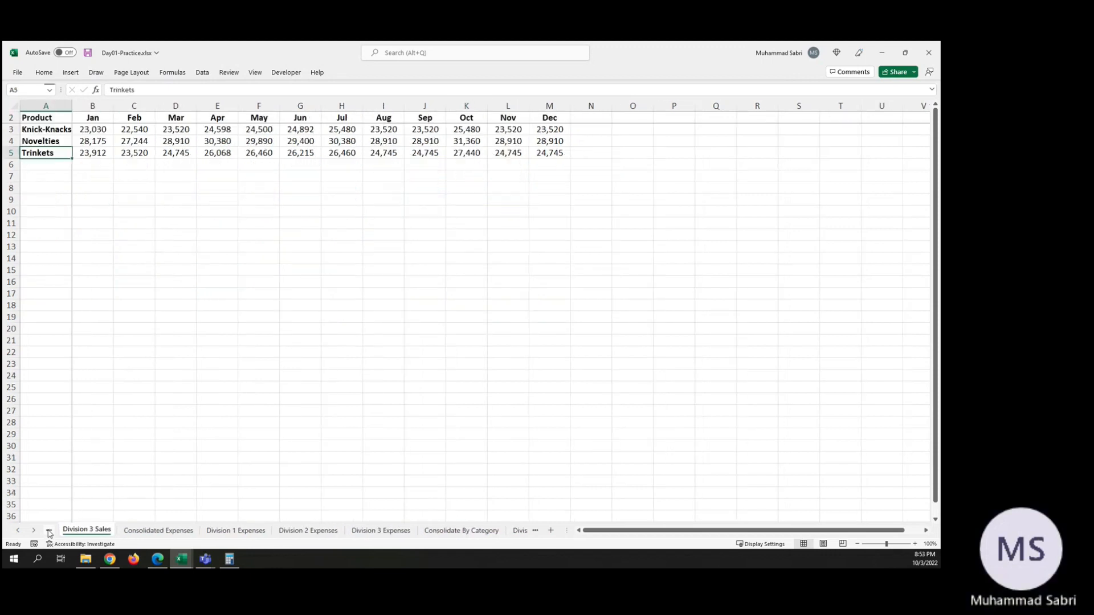
left_click(48, 532)
left_click(48, 532)
left_click(49, 532)
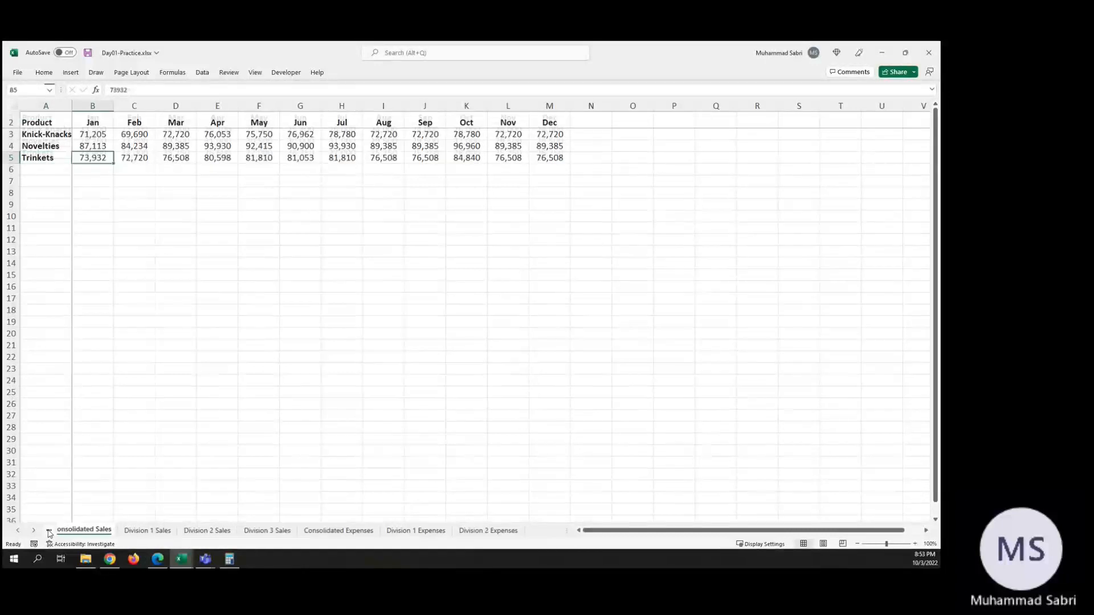
left_click(49, 532)
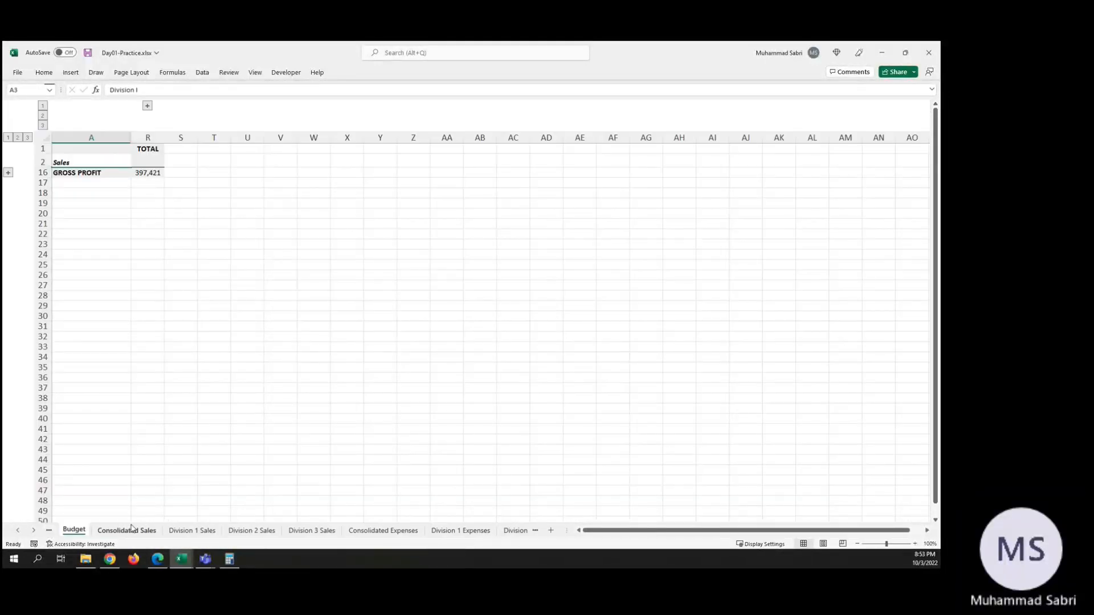
left_click(49, 532)
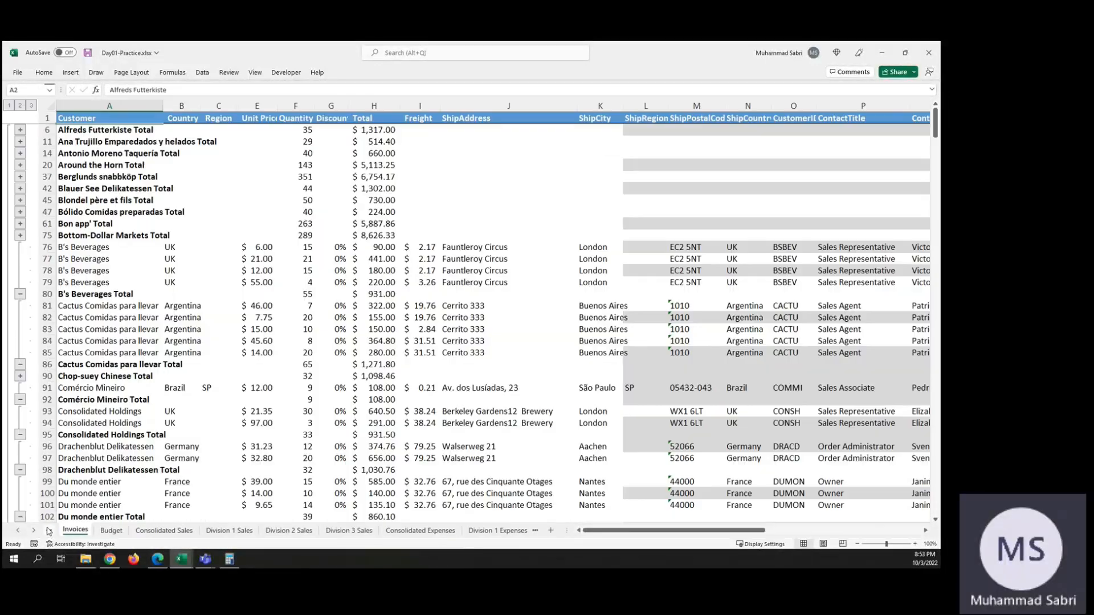
left_click(49, 532)
left_click(116, 531)
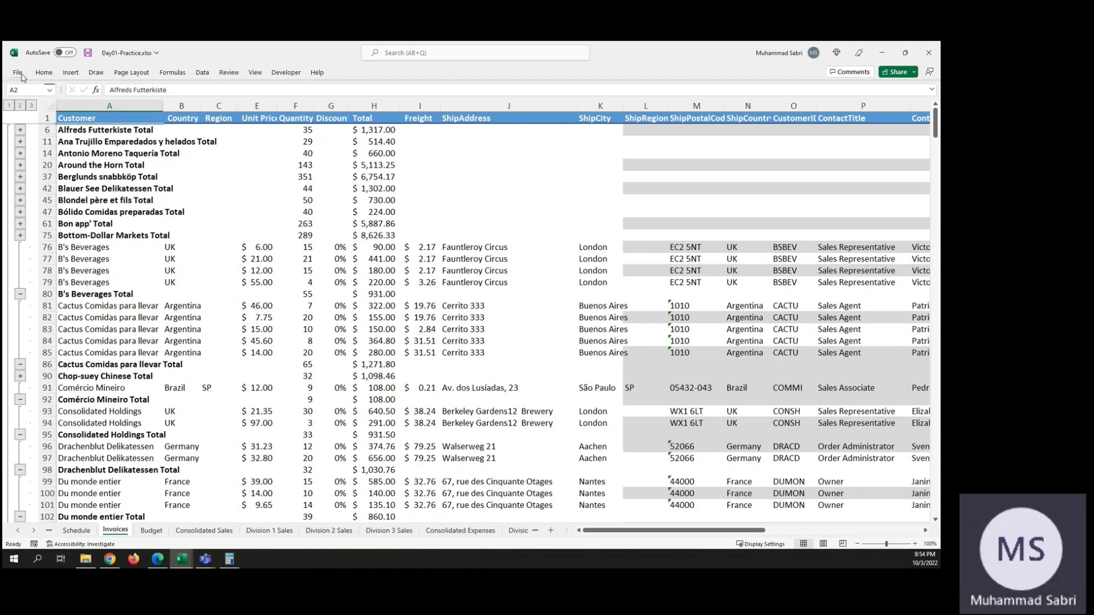
Step: Replace the invoice subtotals with the Product function at each change in Customer, applied to Quantity only, leaving out Total
left_click(202, 74)
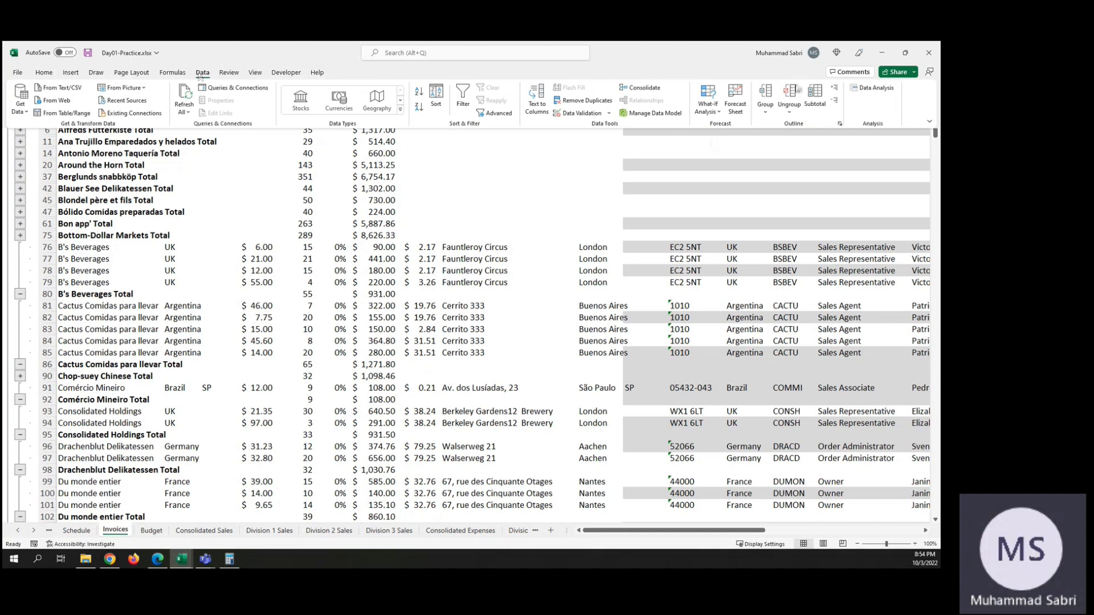
left_click(816, 97)
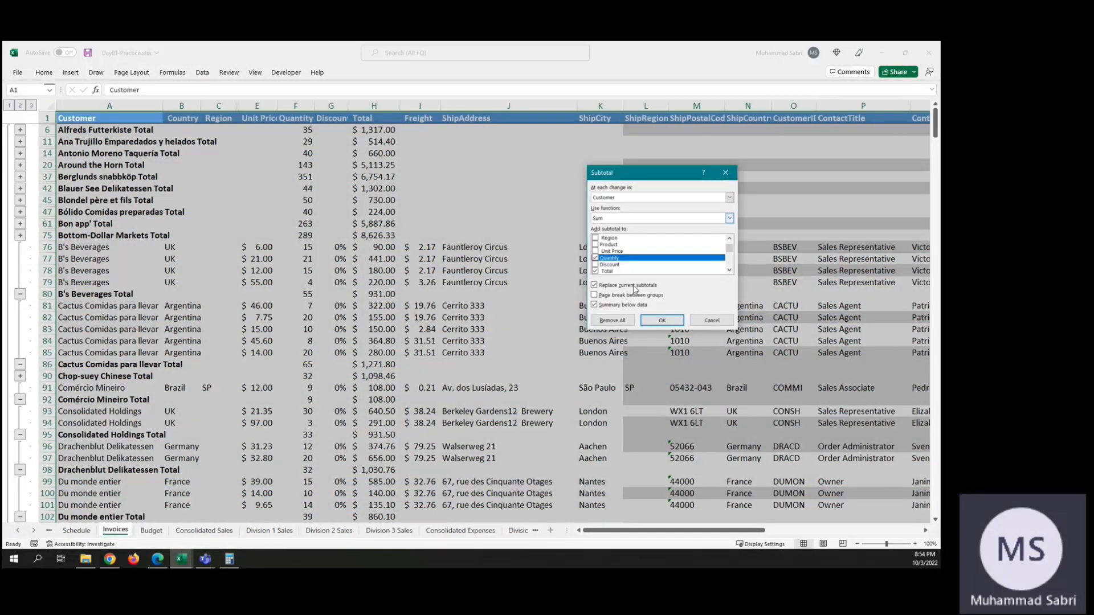
left_click(596, 272)
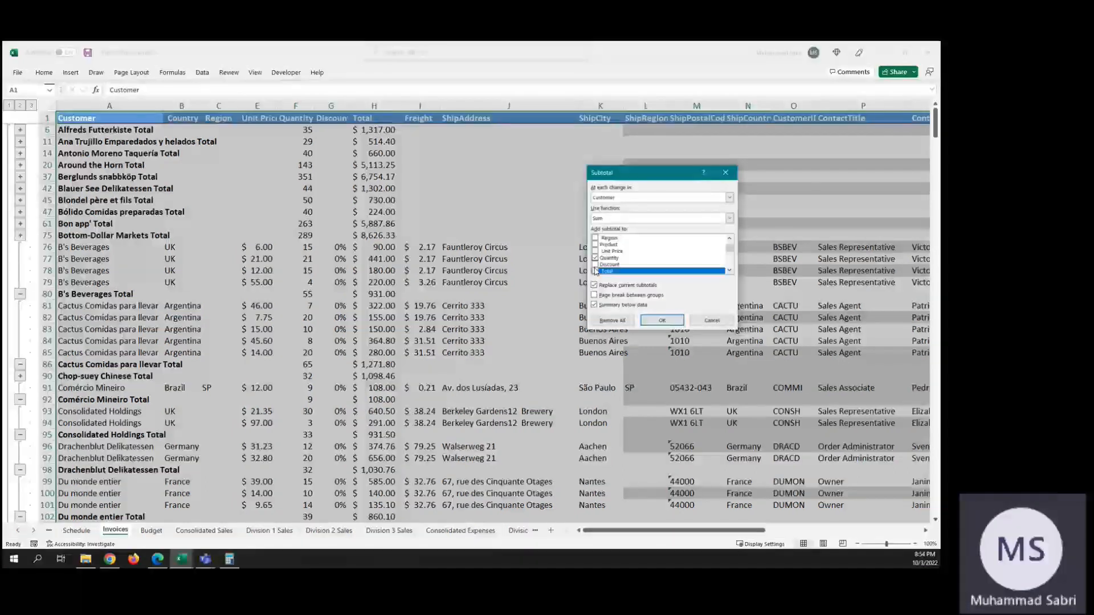
left_click(607, 218)
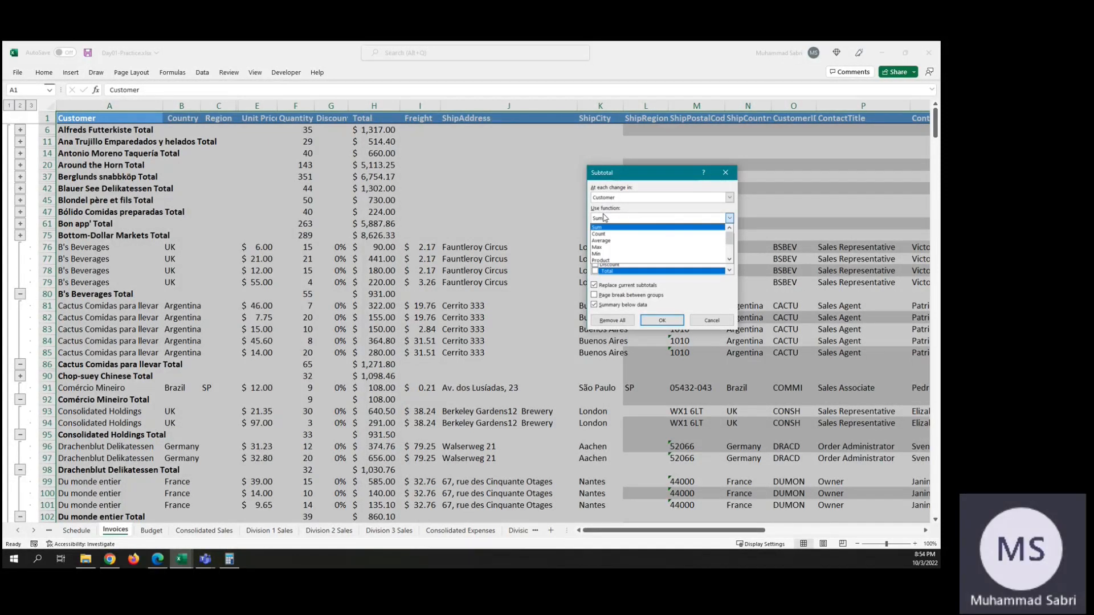
left_click(601, 260)
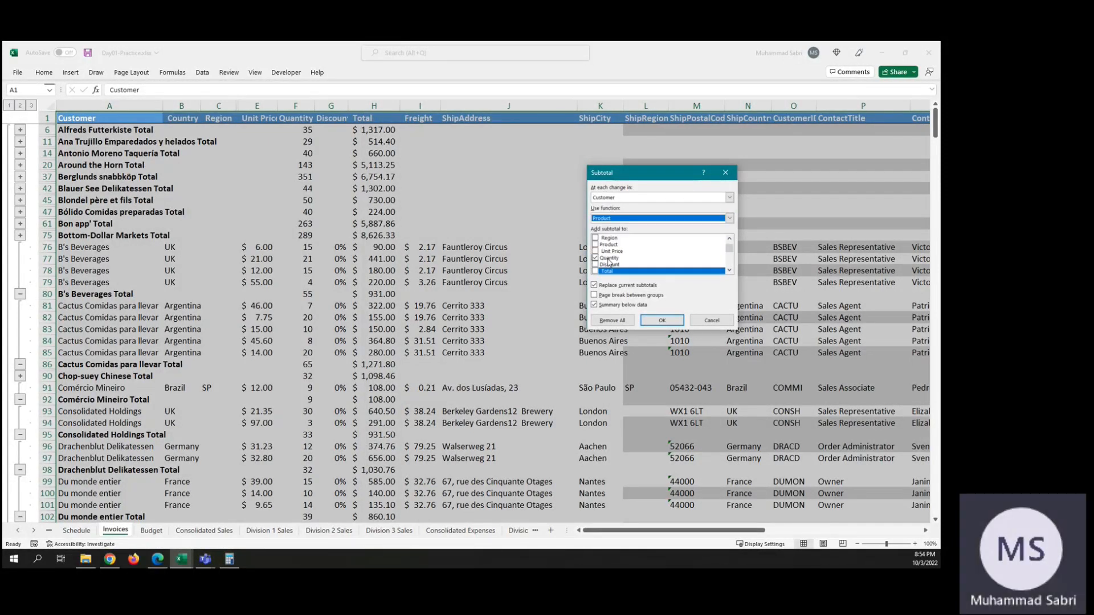
left_click(659, 320)
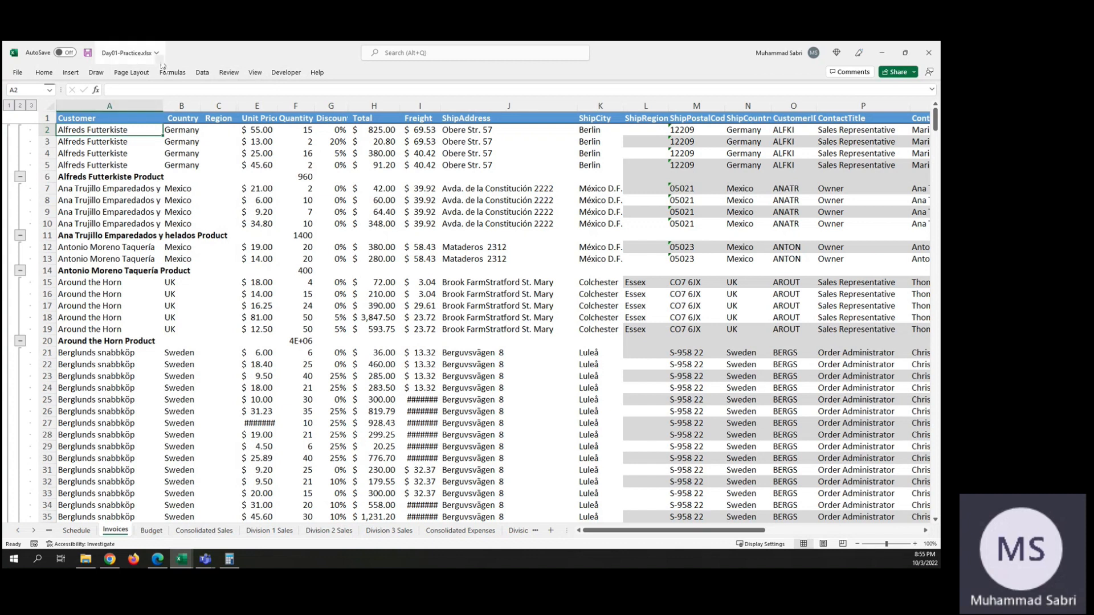
Step: Change the invoice subtotals to use the Count function on Quantity for each customer, and look over the resulting rows
left_click(202, 74)
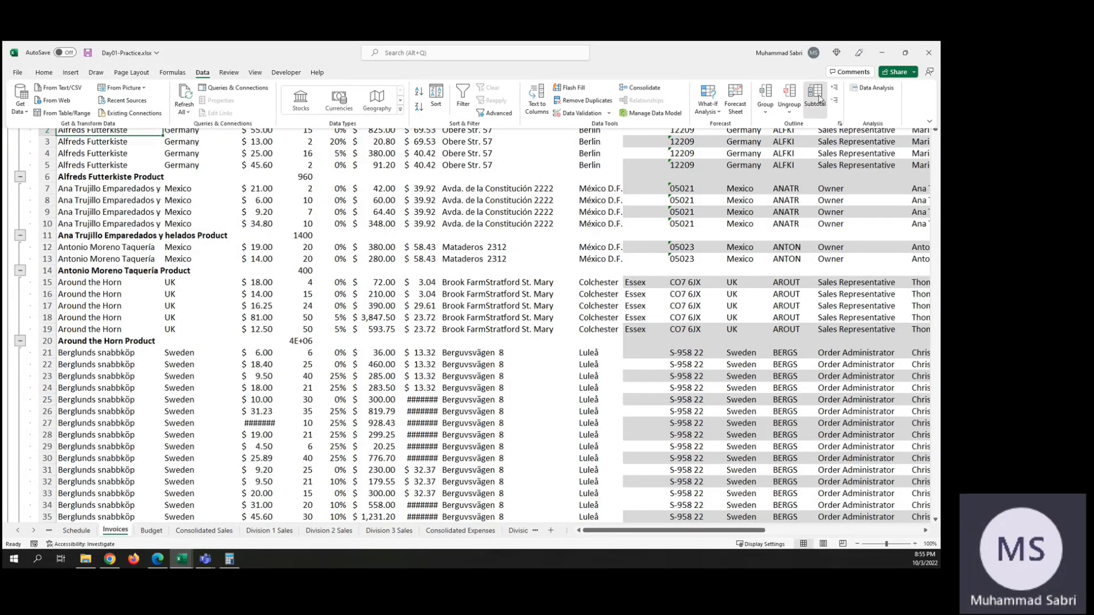
left_click(815, 96)
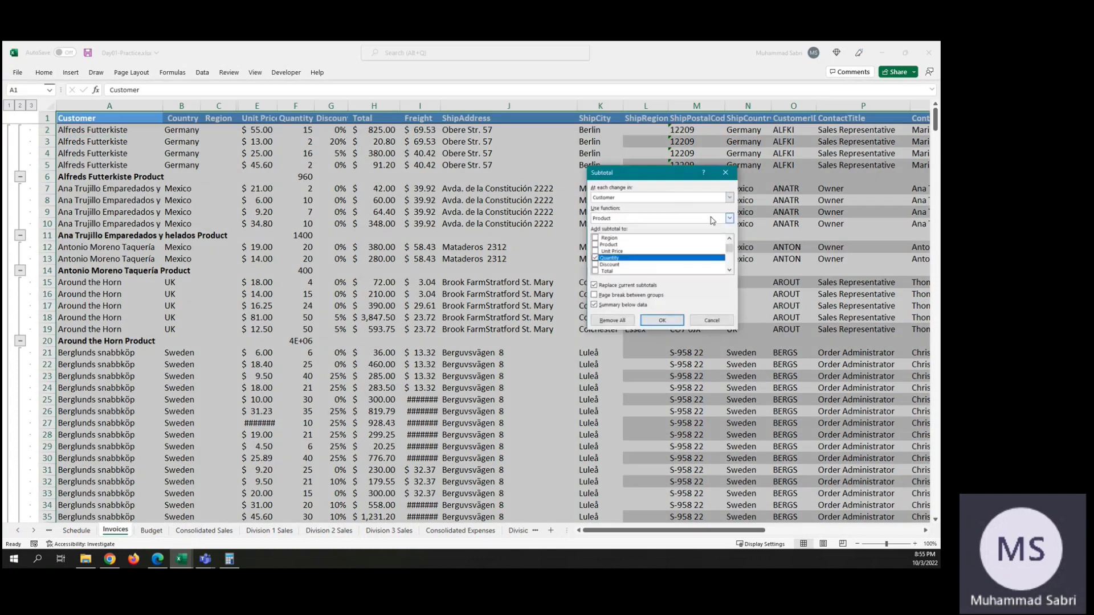
left_click(729, 219)
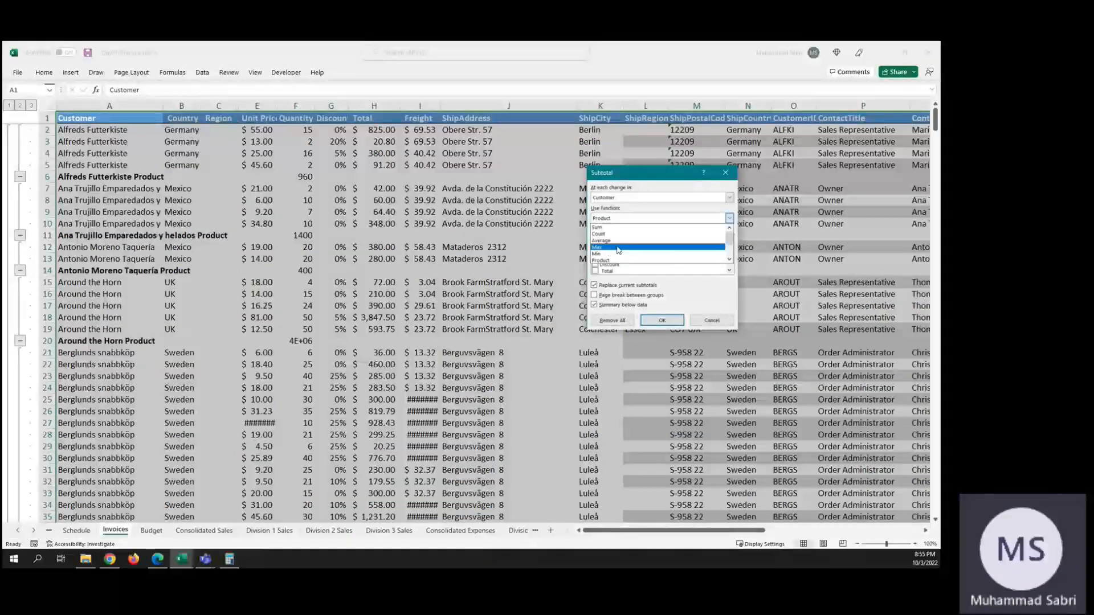
left_click(729, 259)
left_click(730, 259)
left_click_drag(733, 251, 731, 232)
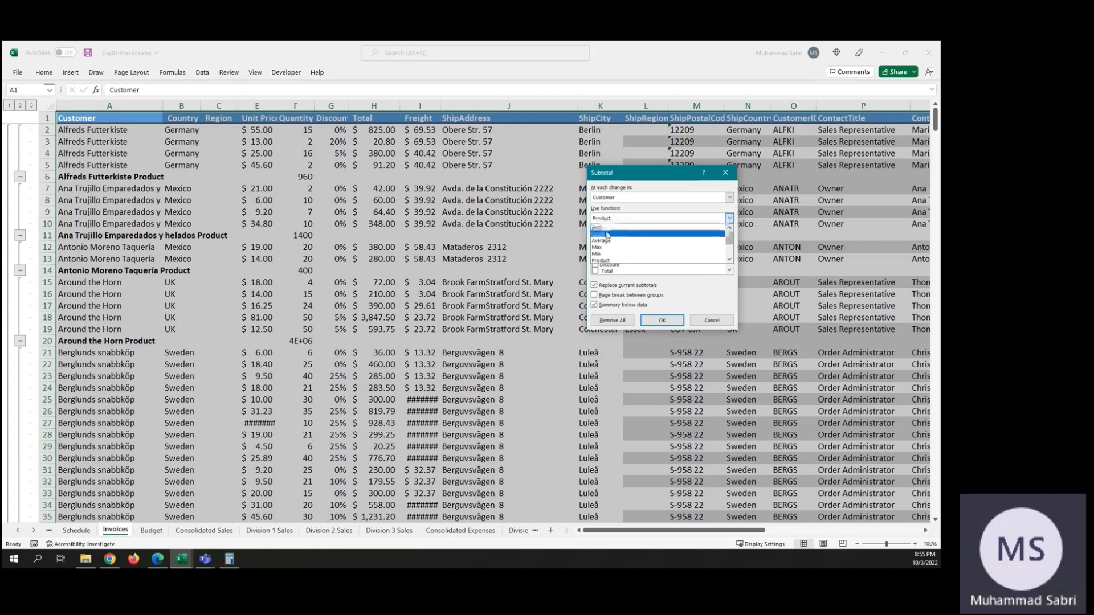
left_click(609, 234)
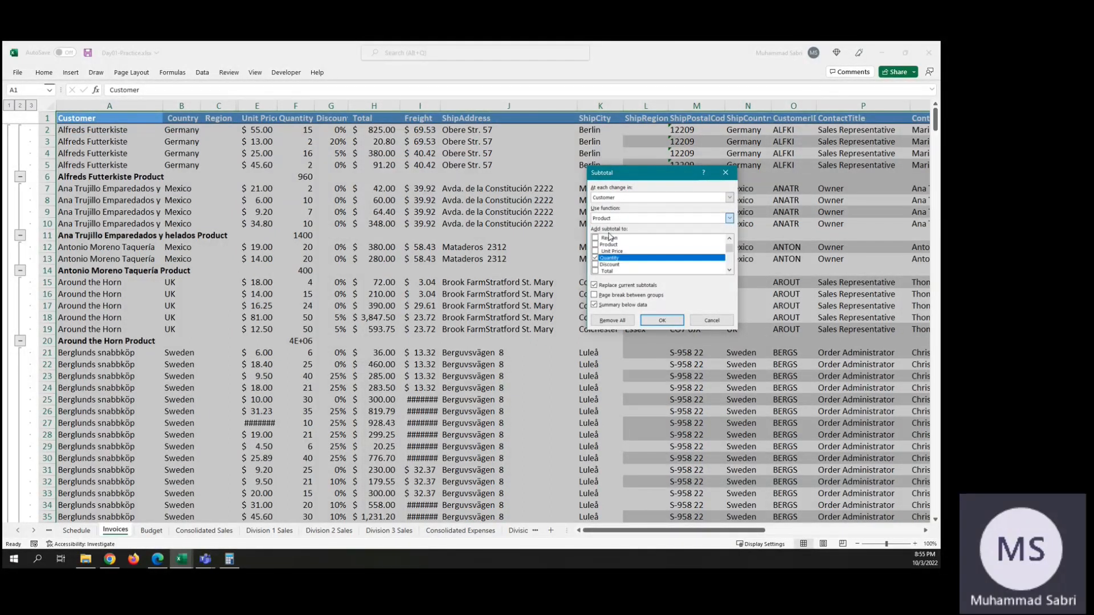
left_click(662, 321)
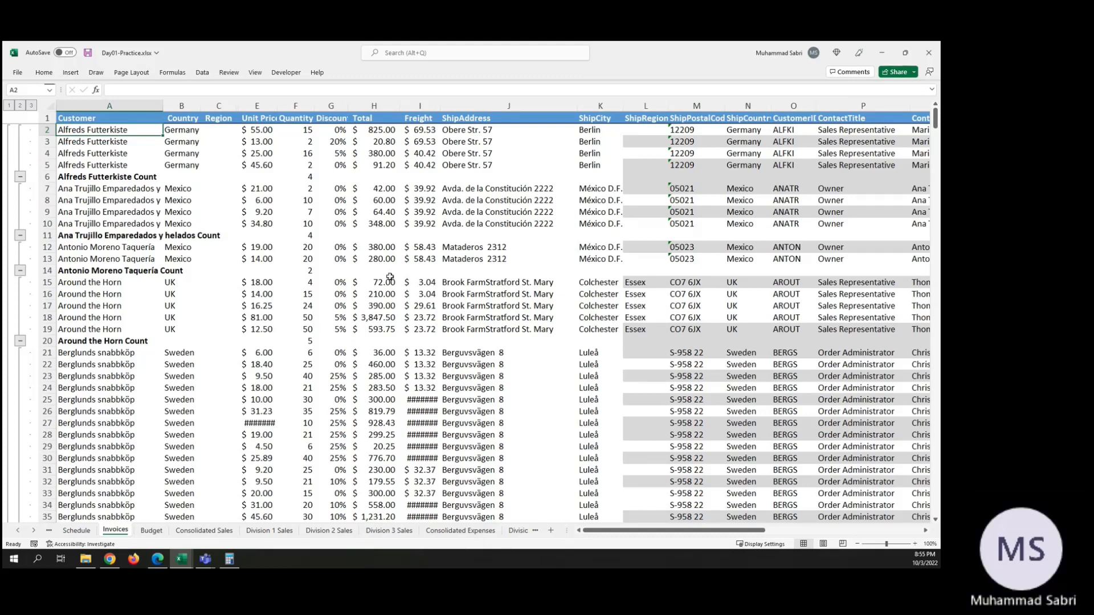
scroll(389, 277, "down", 3)
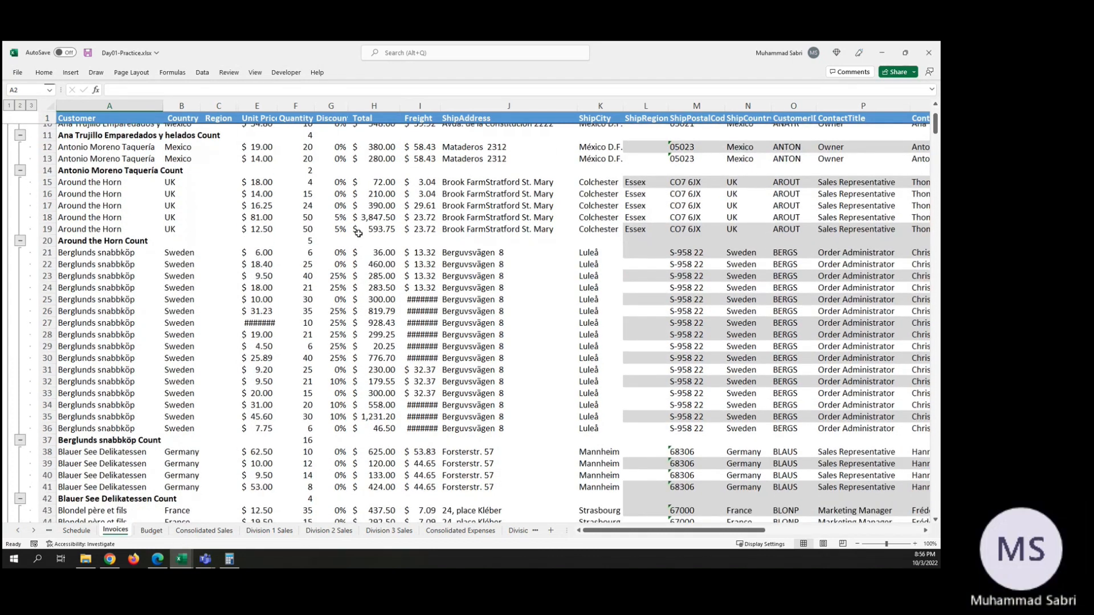
scroll(358, 233, "up", 3)
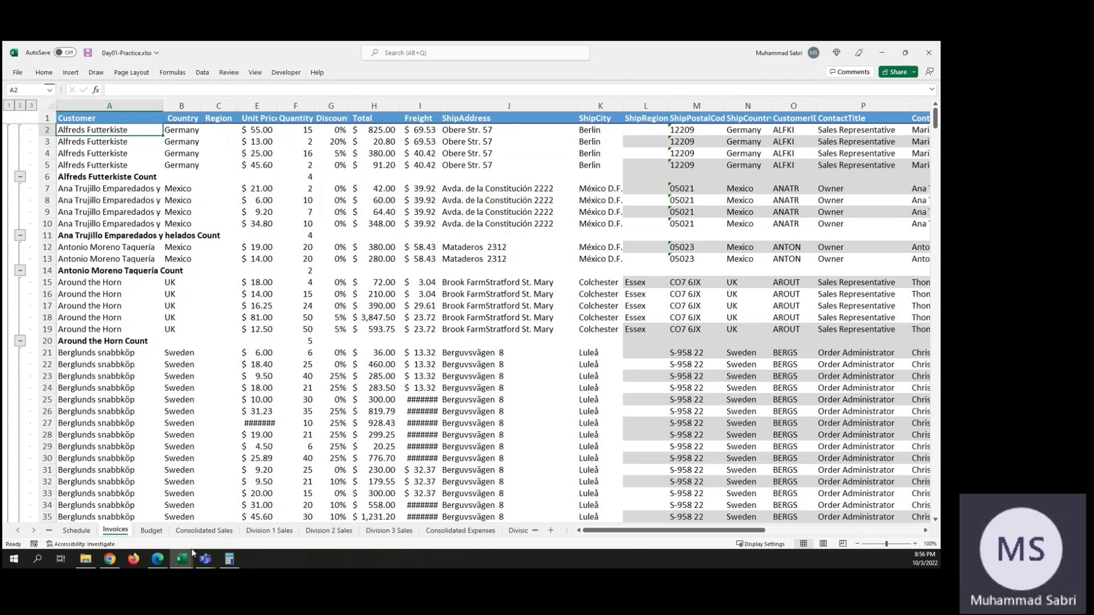
Step: Switch to the Hands-On Business & Data Analytics Course Outline workbook and review the Day 2 (Week 1) lesson topics
mouse_move(188, 560)
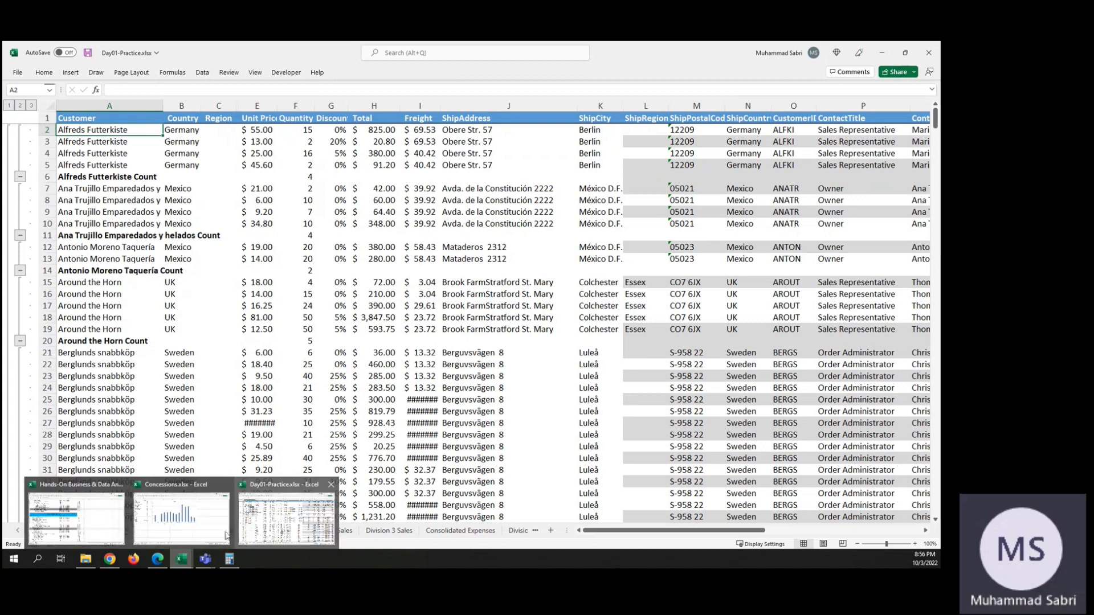
left_click(76, 518)
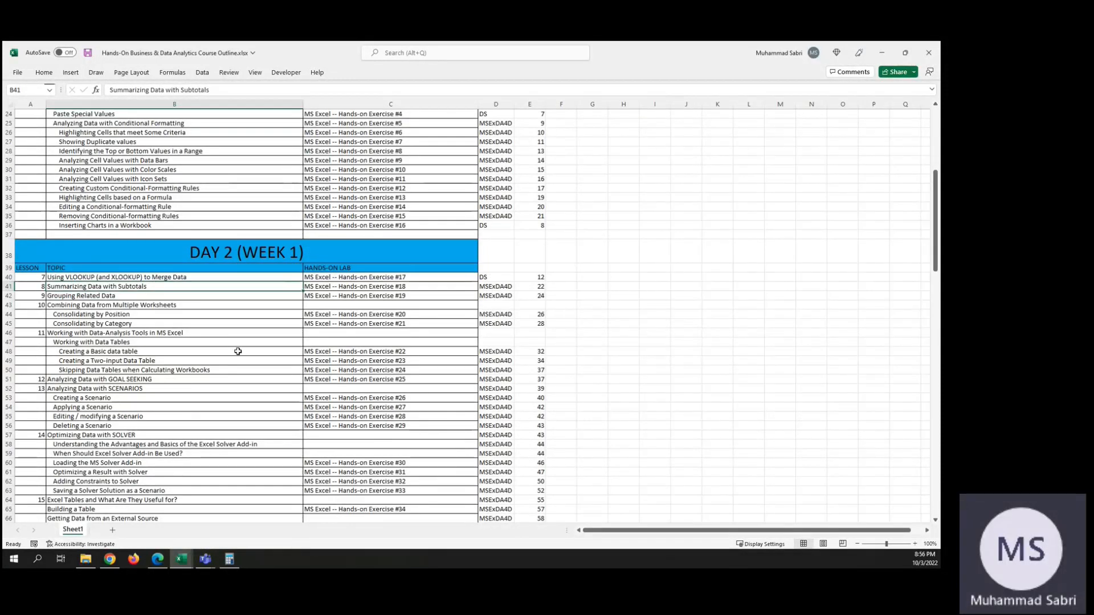
scroll(238, 351, "down", 4)
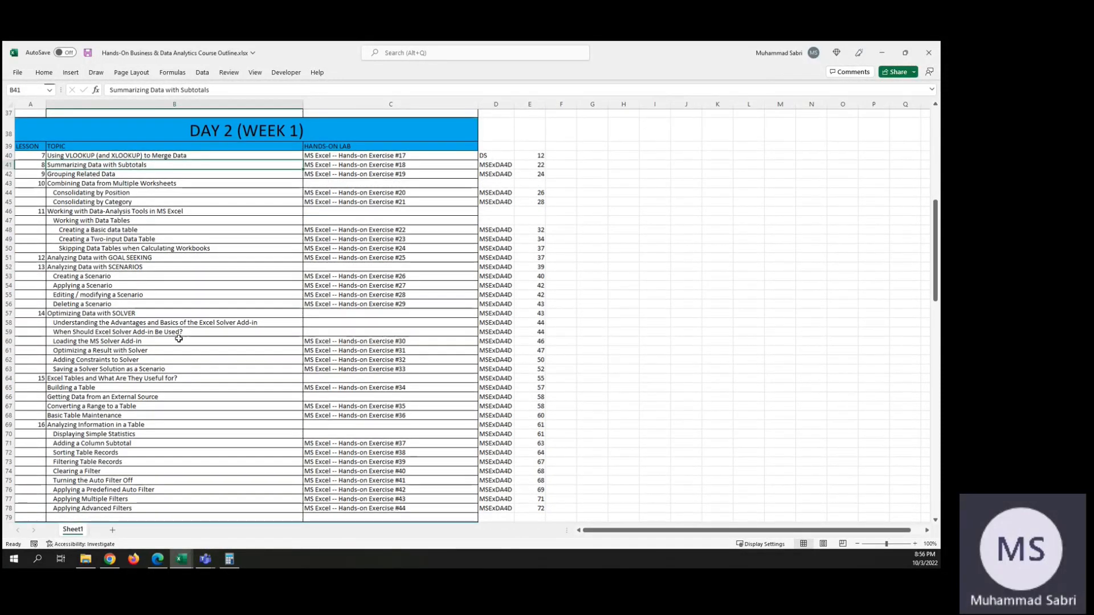
scroll(179, 339, "down", 7)
scroll(179, 339, "up", 8)
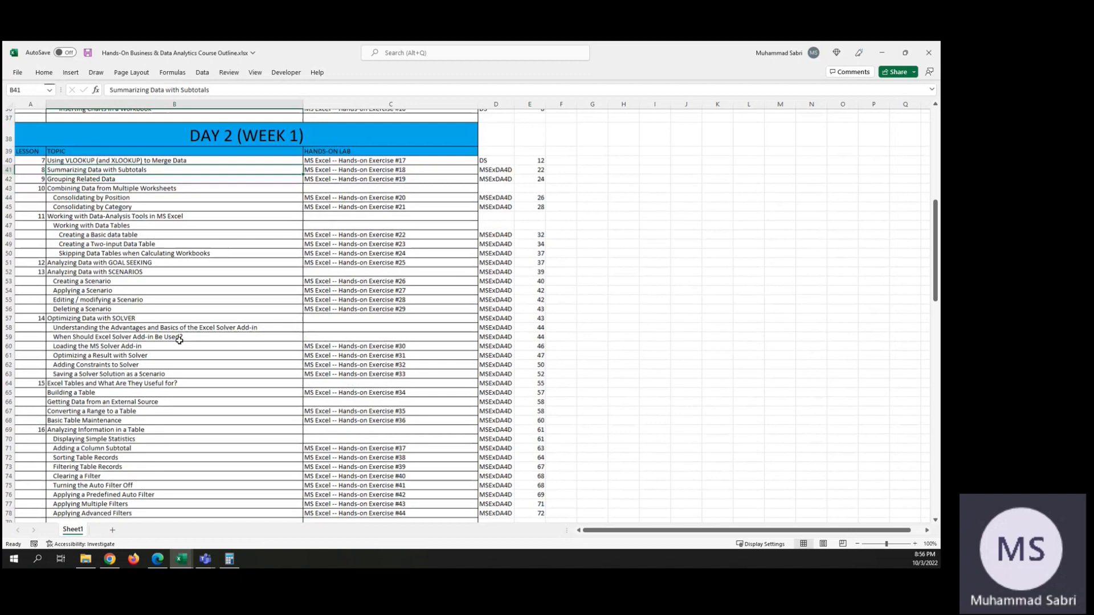
scroll(108, 456, "down", 1)
scroll(110, 403, "up", 1)
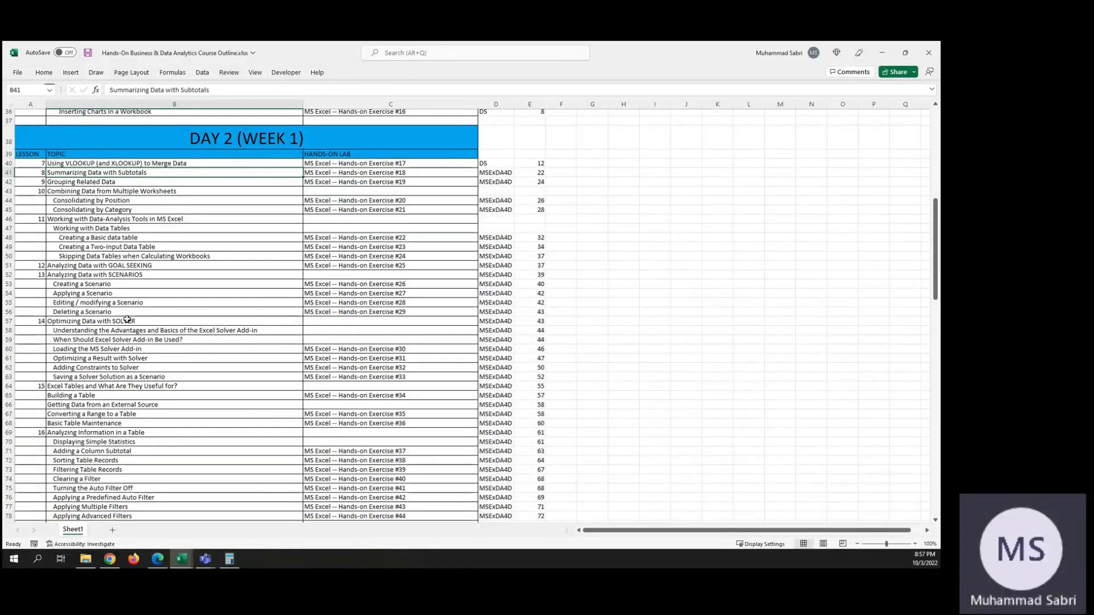
scroll(204, 395, "down", 1)
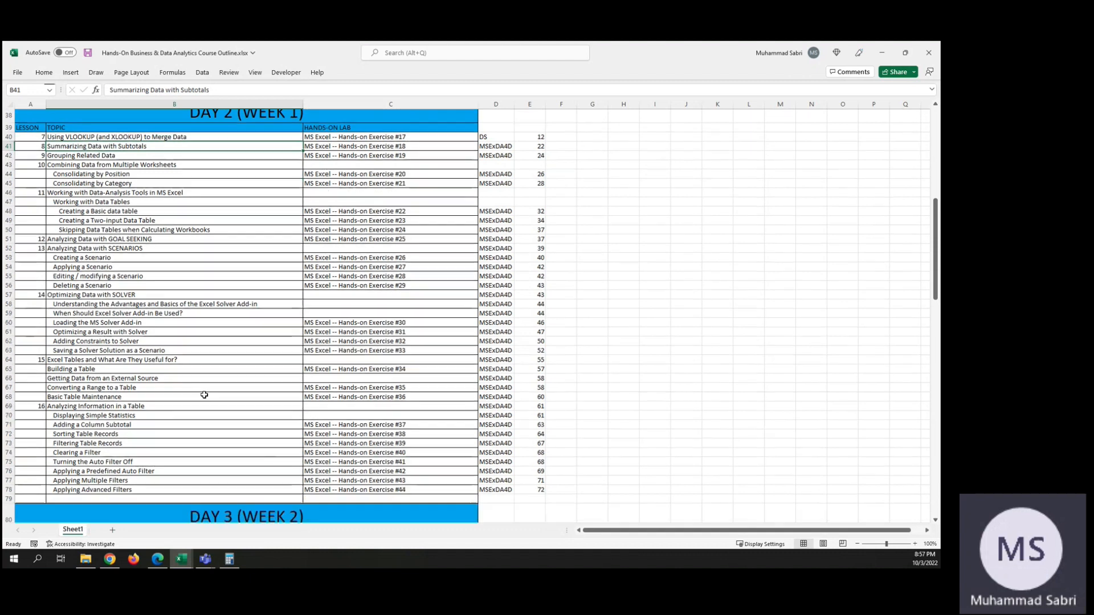
scroll(150, 377, "down", 6)
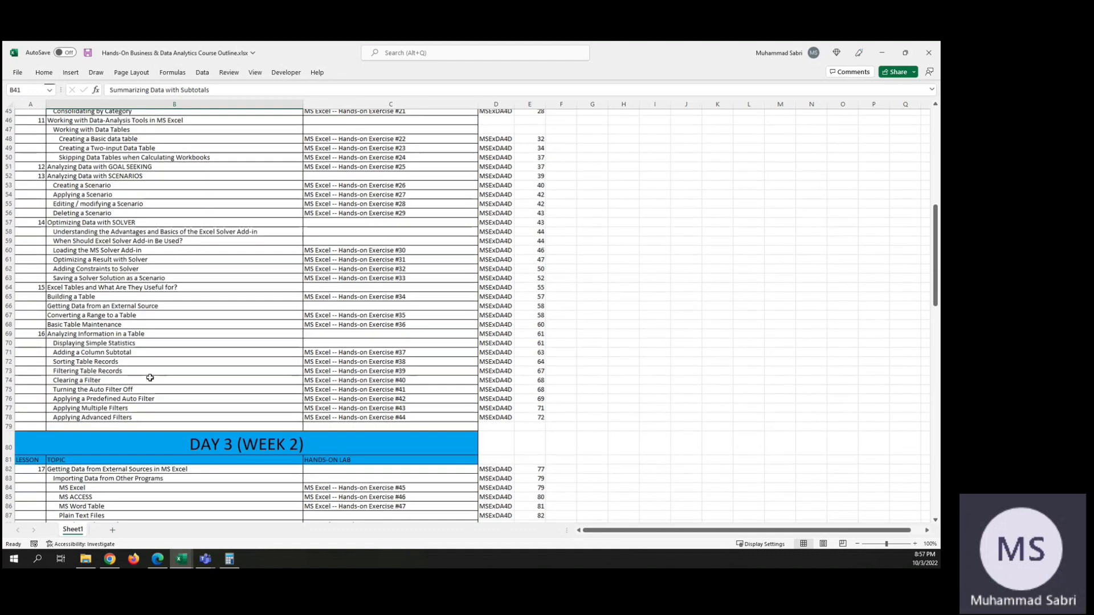
Step: Examine the Day 3 (Week 2) topics in the course outline, and return to the Day 2 lessons on data-analysis tools
scroll(150, 378, "down", 4)
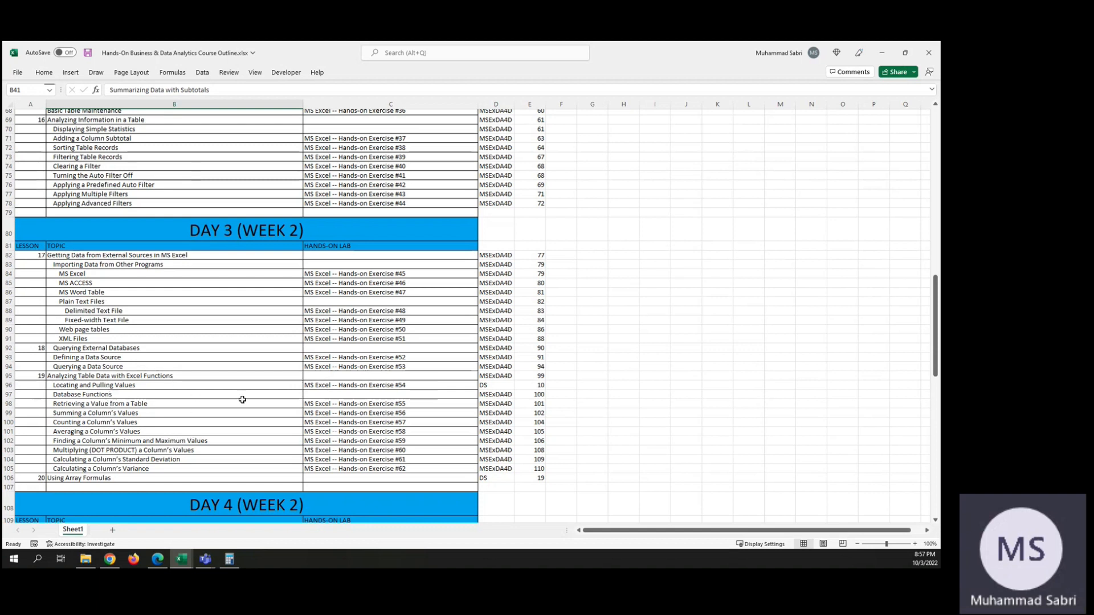
scroll(242, 400, "down", 2)
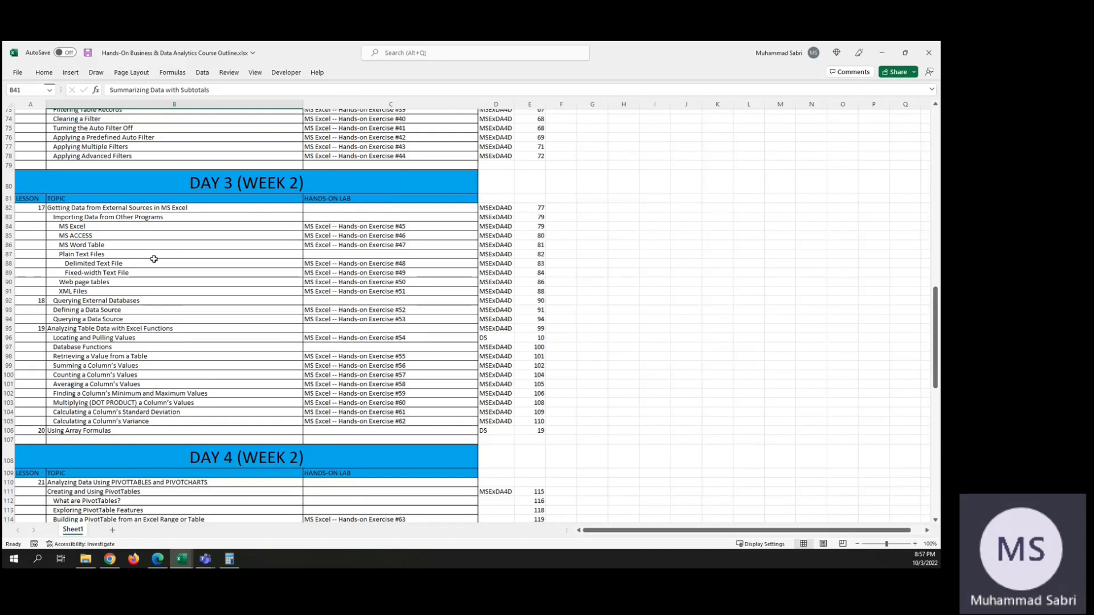
scroll(160, 384, "up", 15)
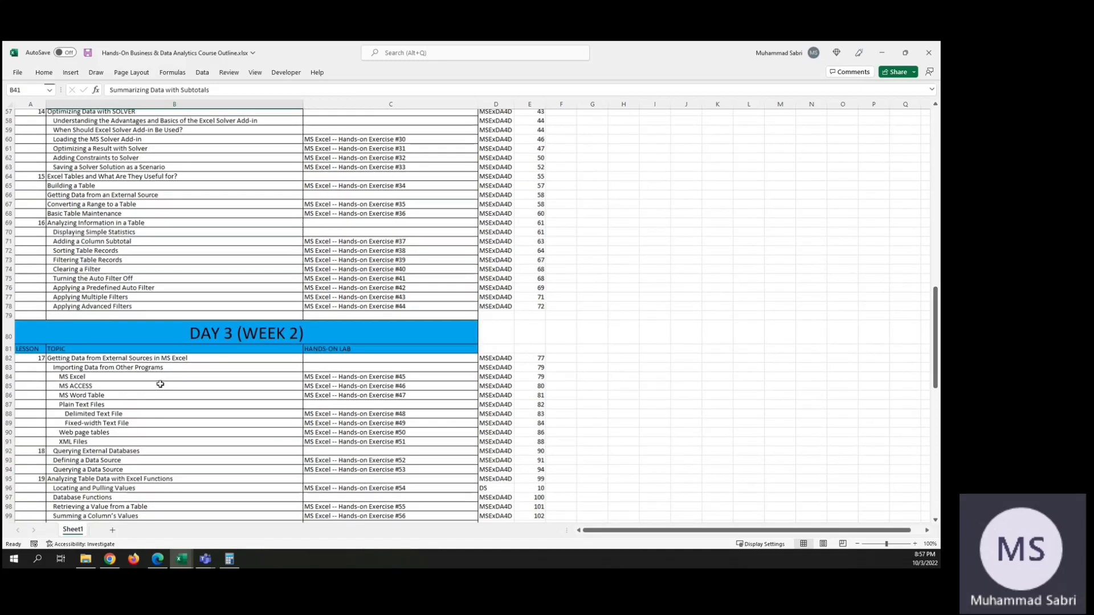
scroll(160, 384, "up", 10)
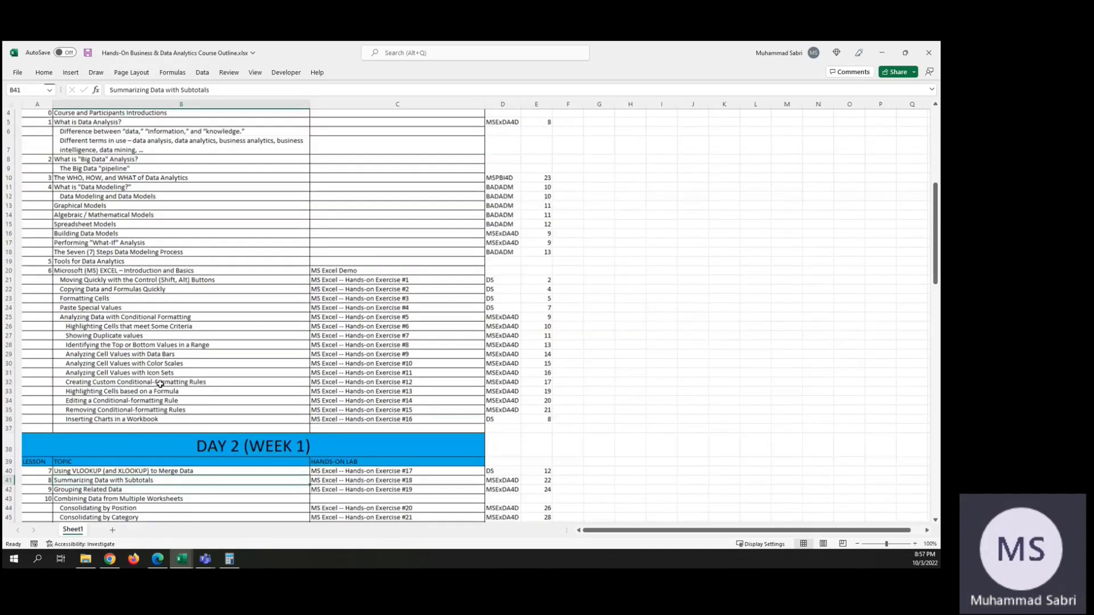
scroll(160, 384, "down", 2)
scroll(160, 384, "down", 8)
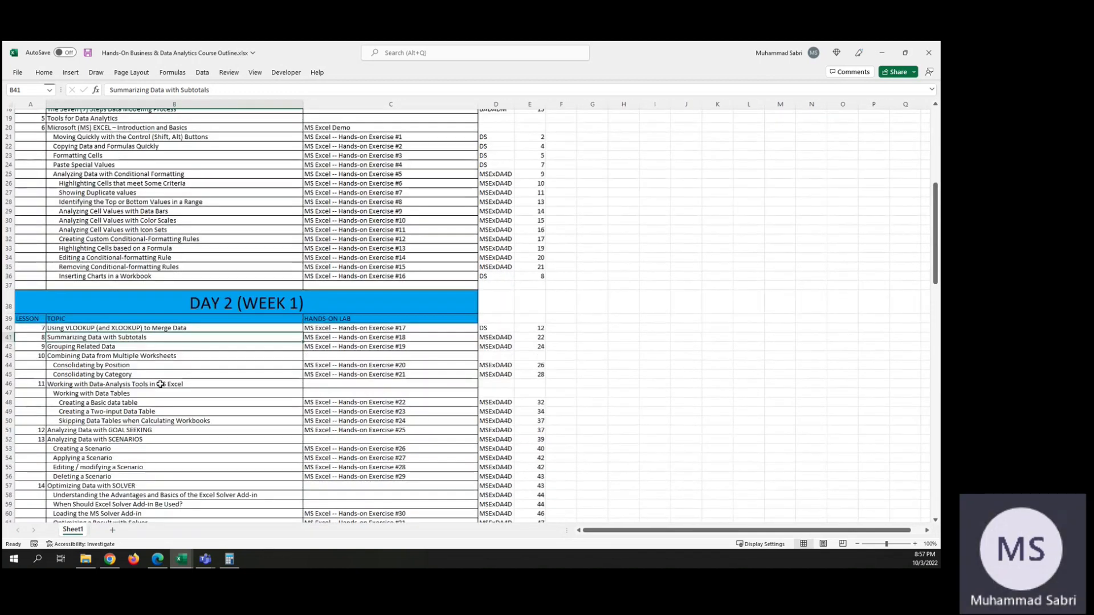
scroll(160, 347, "down", 4)
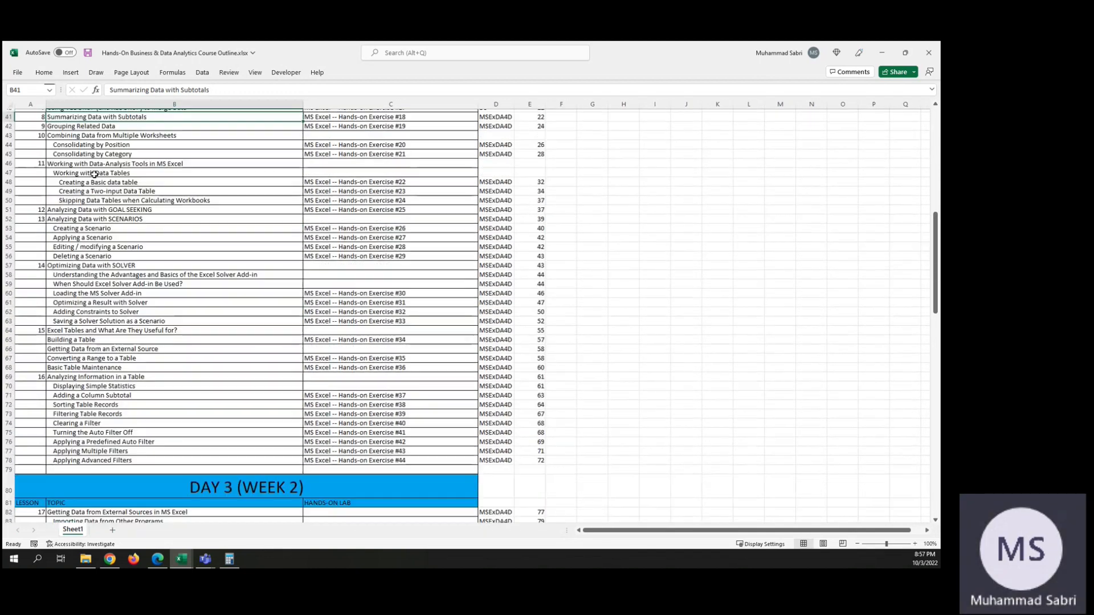
Step: Review the course outline from the Day 2 (Week 1) lessons back to the Day 1 (Week 1) introductory and Excel basics topics
scroll(125, 339, "up", 1)
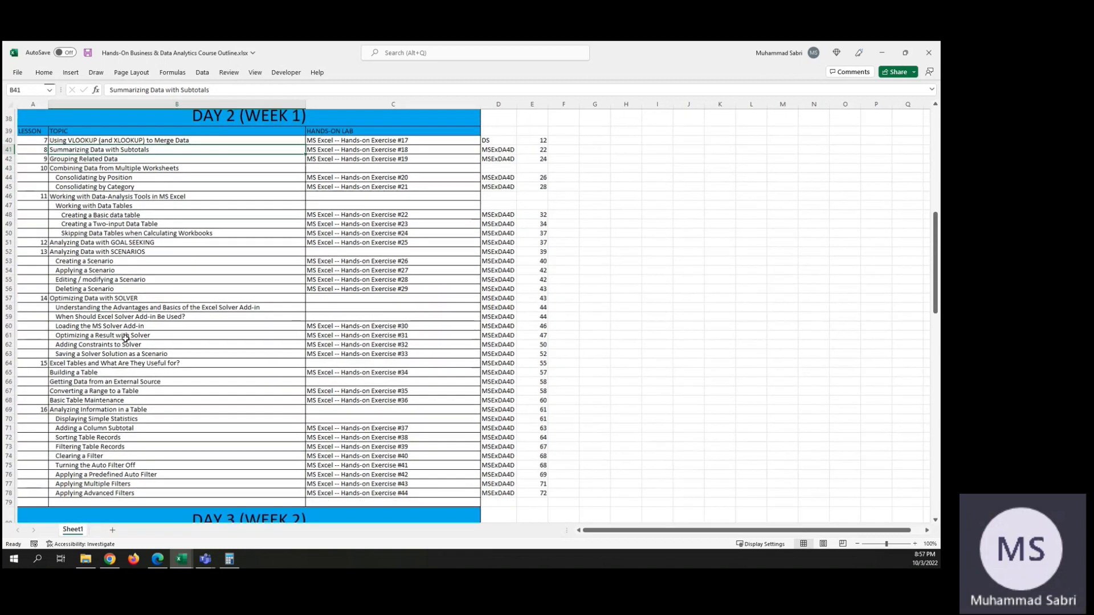
scroll(125, 339, "up", 1)
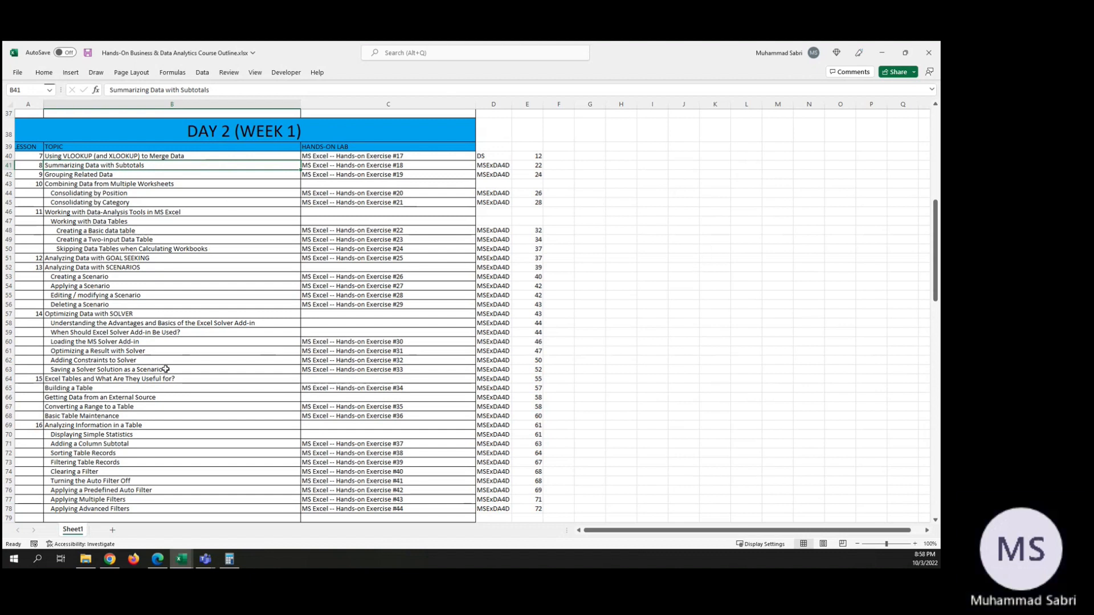
scroll(165, 370, "up", 10)
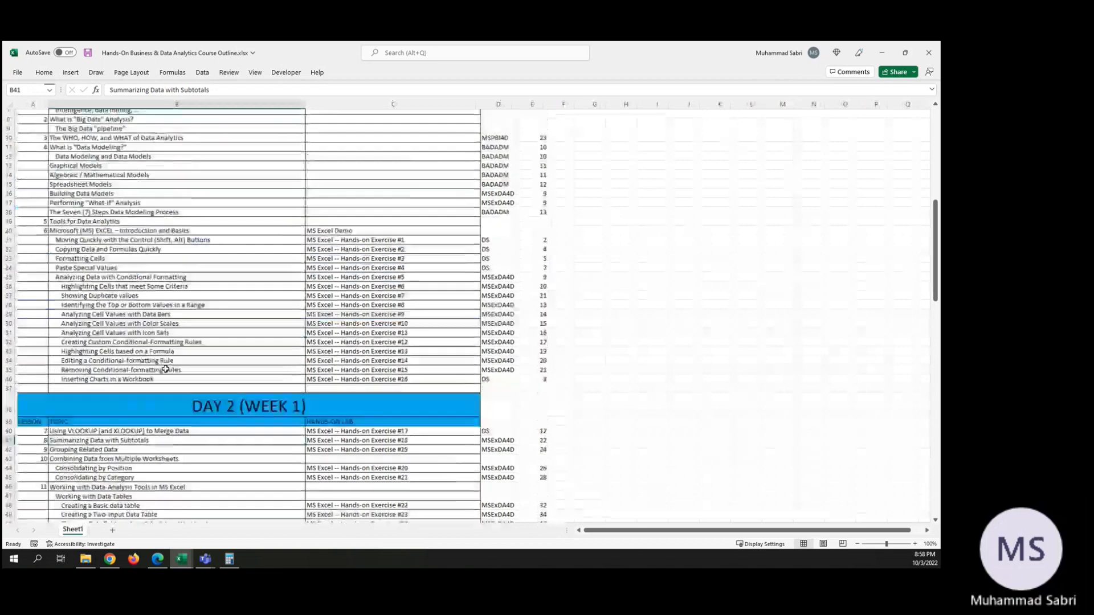
scroll(165, 369, "up", 2)
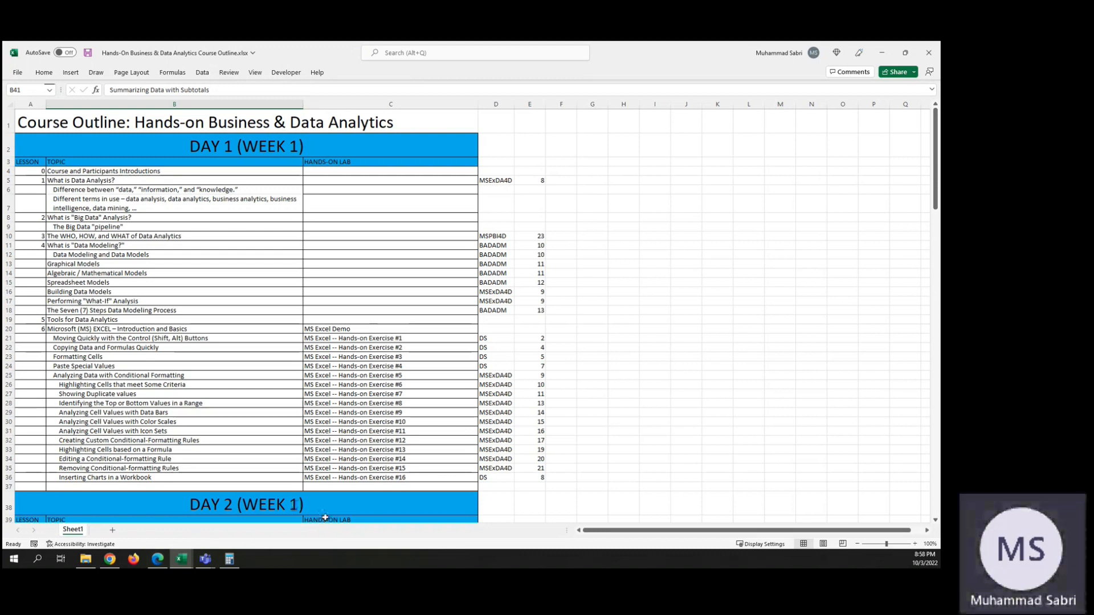
scroll(279, 479, "down", 2)
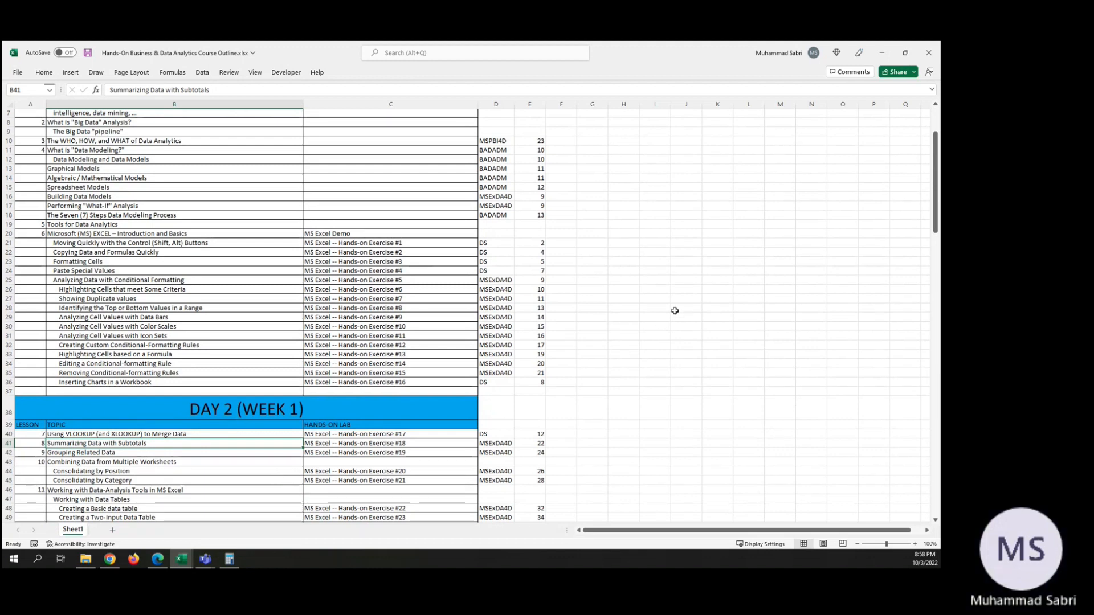
scroll(675, 311, "up", 2)
scroll(675, 311, "down", 6)
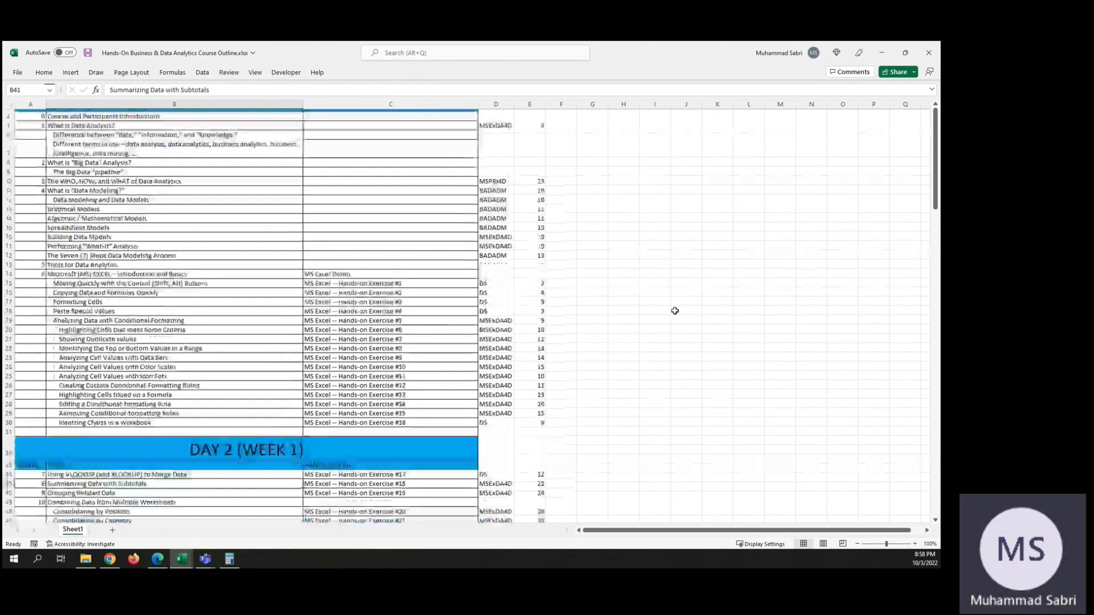
scroll(675, 310, "down", 5)
scroll(293, 247, "up", 7)
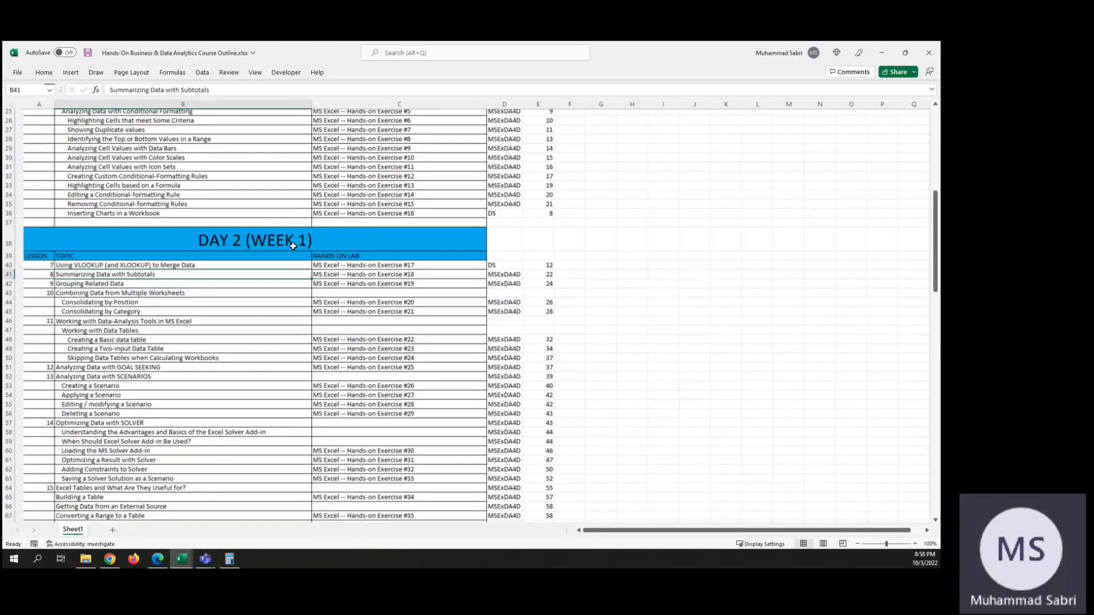
Step: Examine the Day 2 lessons from merging data with VLOOKUP through analyzing information in a table, and return to the Day 1 topics
scroll(171, 408, "down", 6)
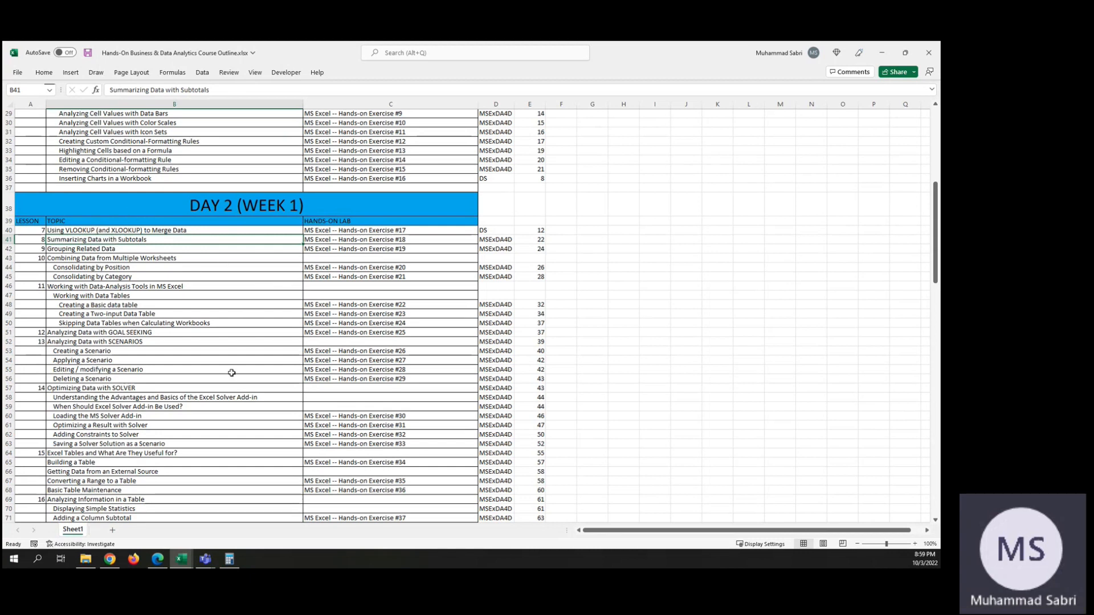
scroll(231, 373, "down", 10)
scroll(232, 370, "up", 10)
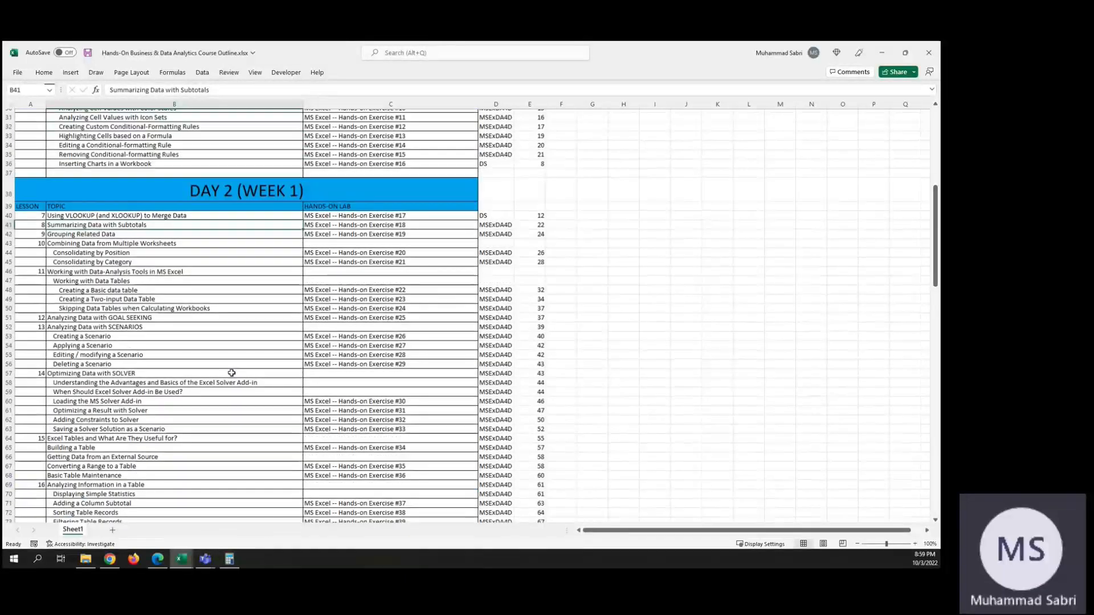
scroll(232, 366, "down", 1)
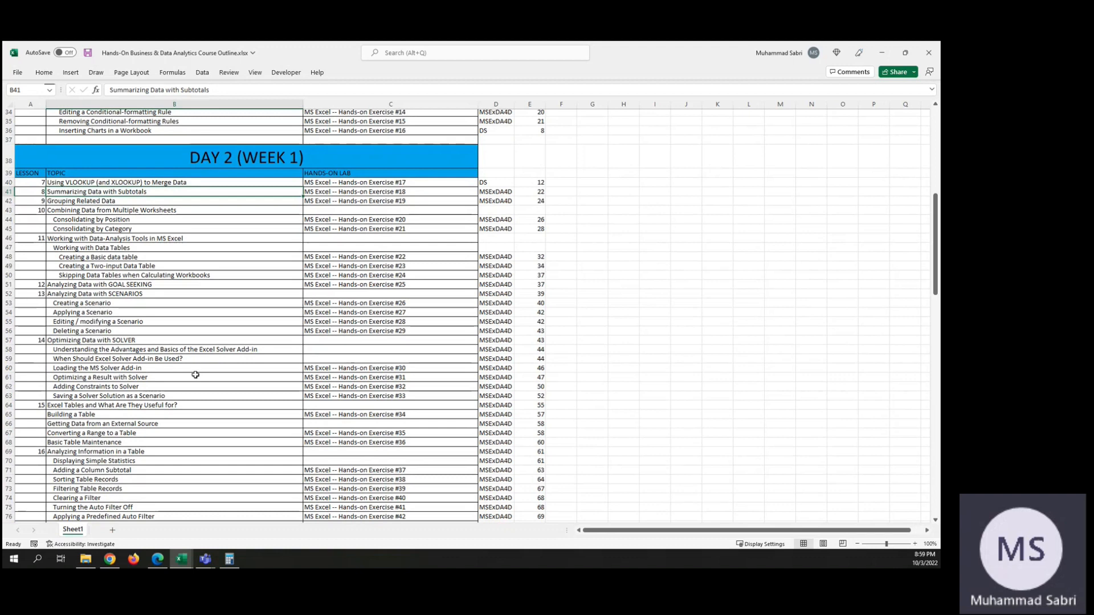
scroll(145, 245, "down", 2)
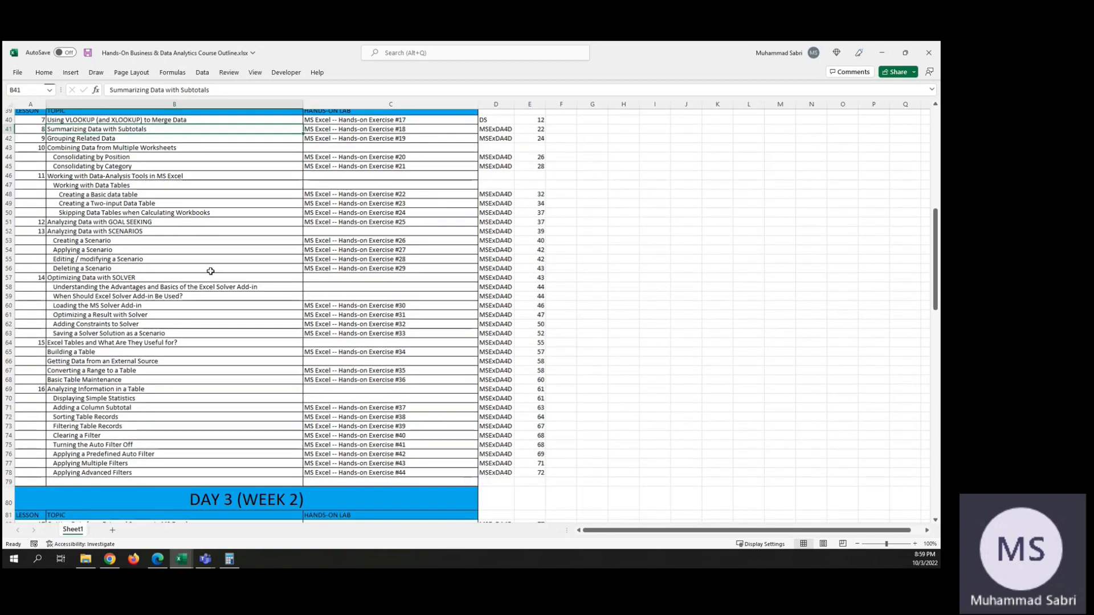
scroll(210, 272, "up", 2)
scroll(210, 271, "down", 2)
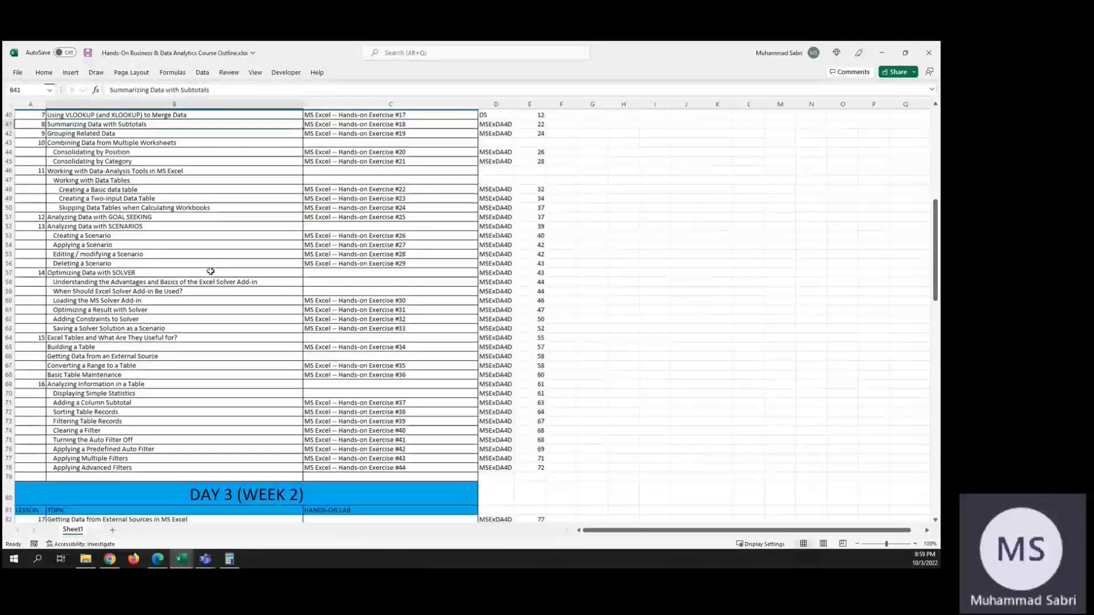
scroll(210, 271, "up", 11)
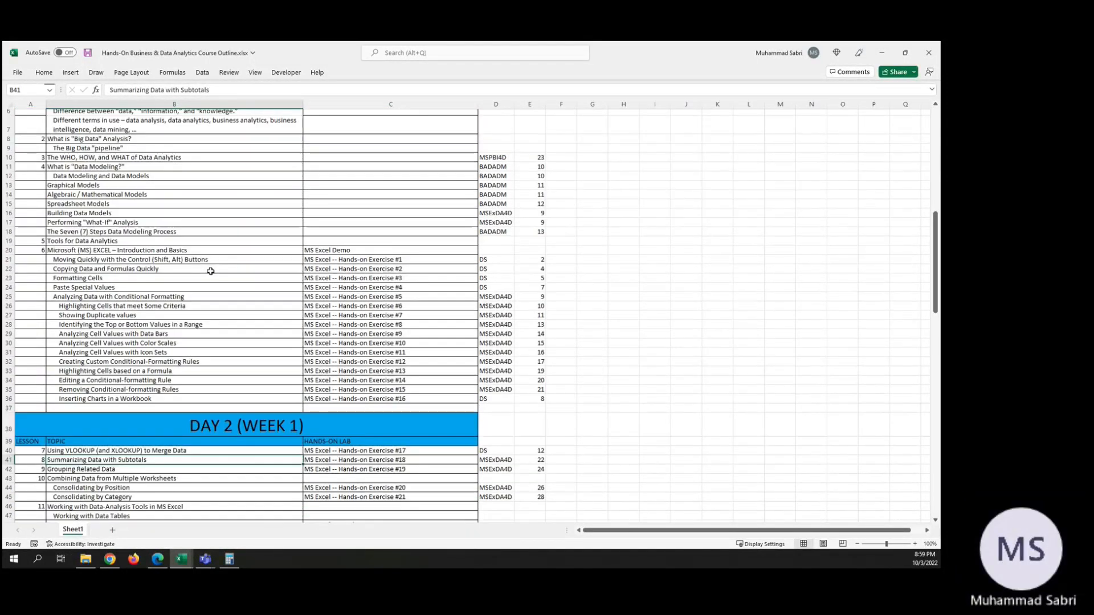
scroll(210, 271, "up", 1)
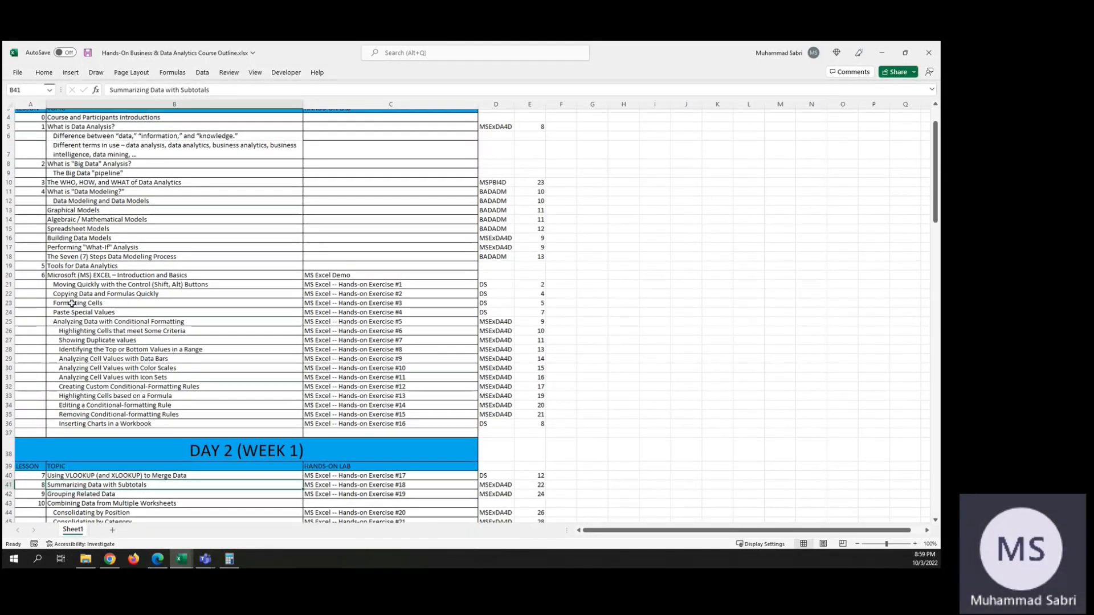